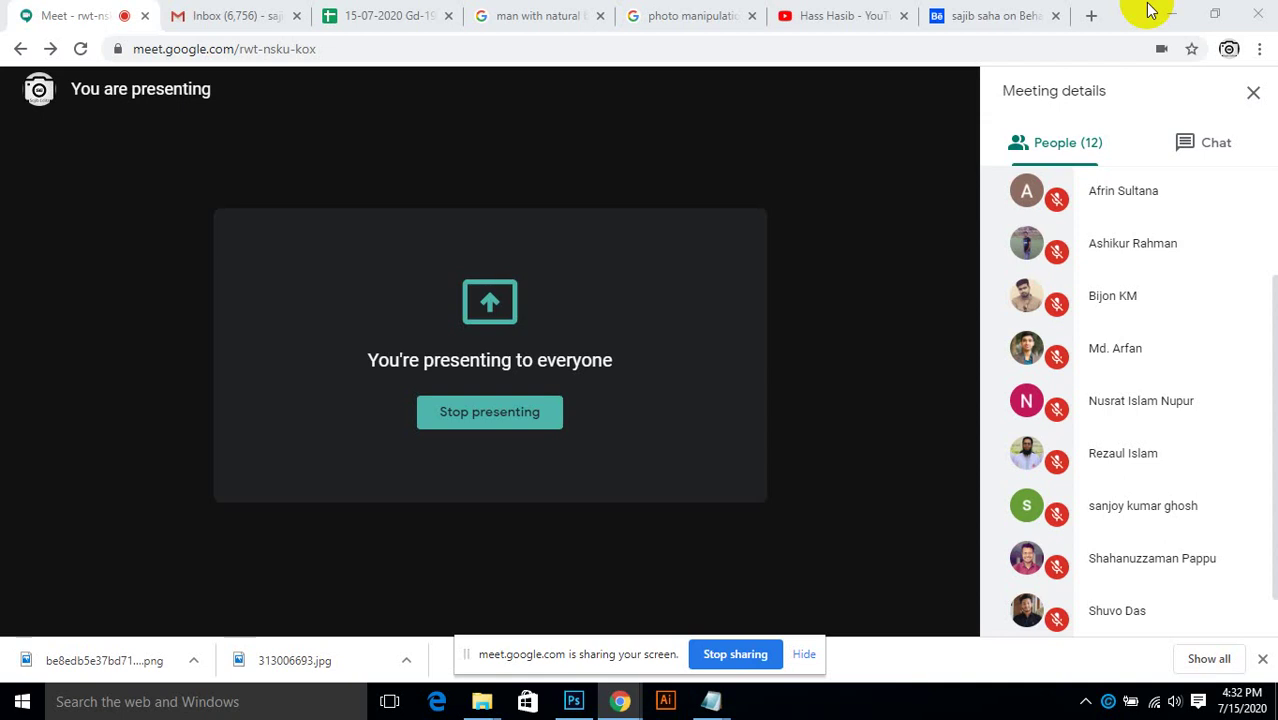
Step: Minimize the browser window and refresh the desktop
click(1171, 15)
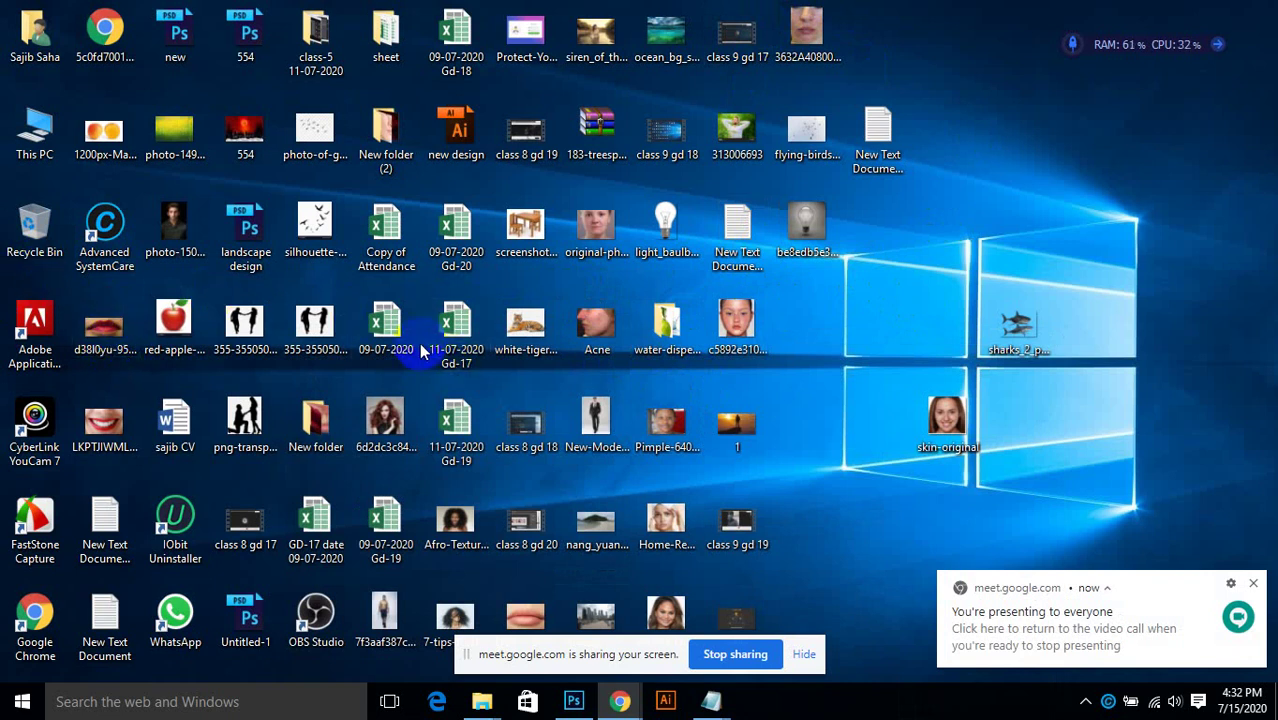
right_click(1024, 224)
click(1076, 281)
right_click(1049, 232)
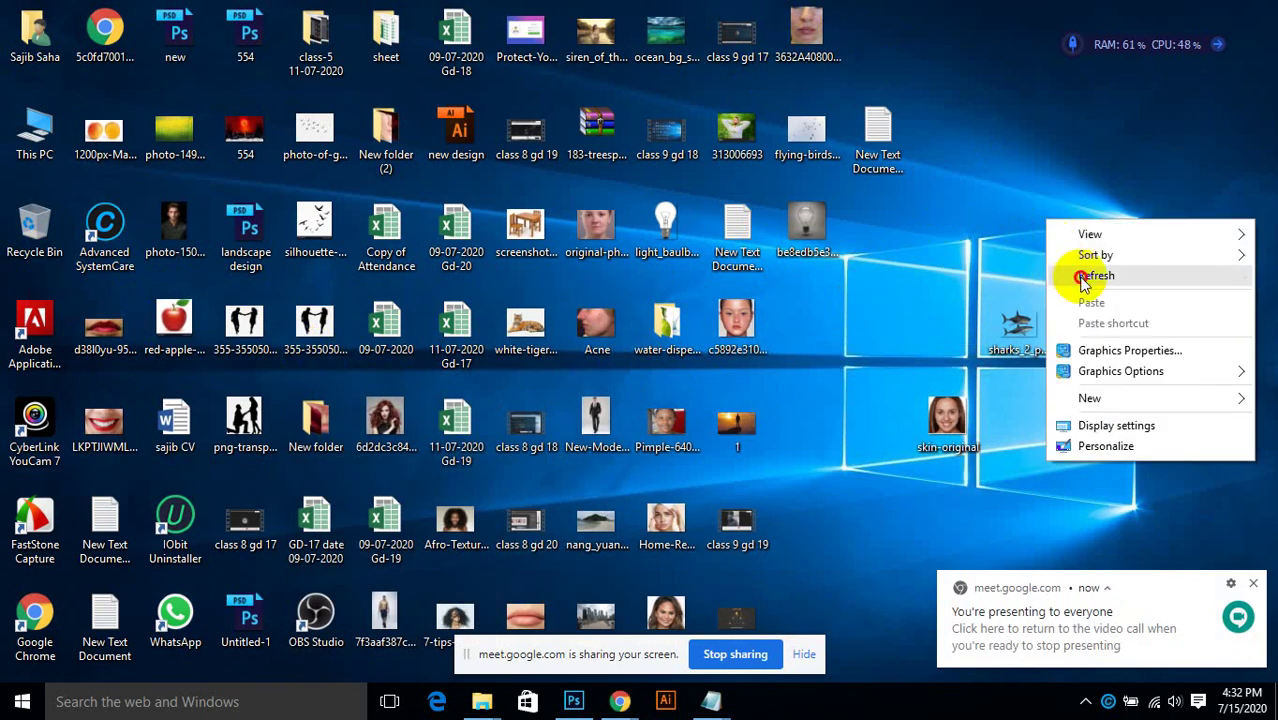
click(1080, 274)
right_click(968, 166)
click(1013, 205)
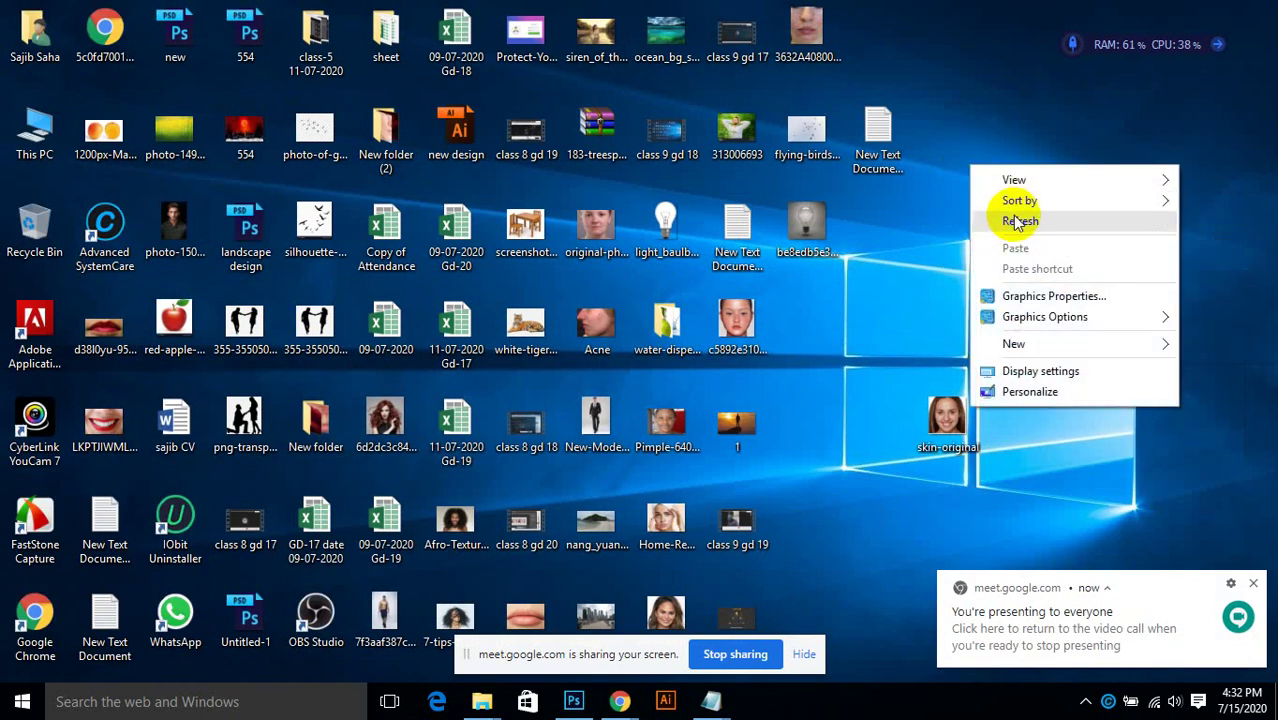
right_click(988, 194)
click(1020, 250)
click(1020, 250)
right_click(986, 190)
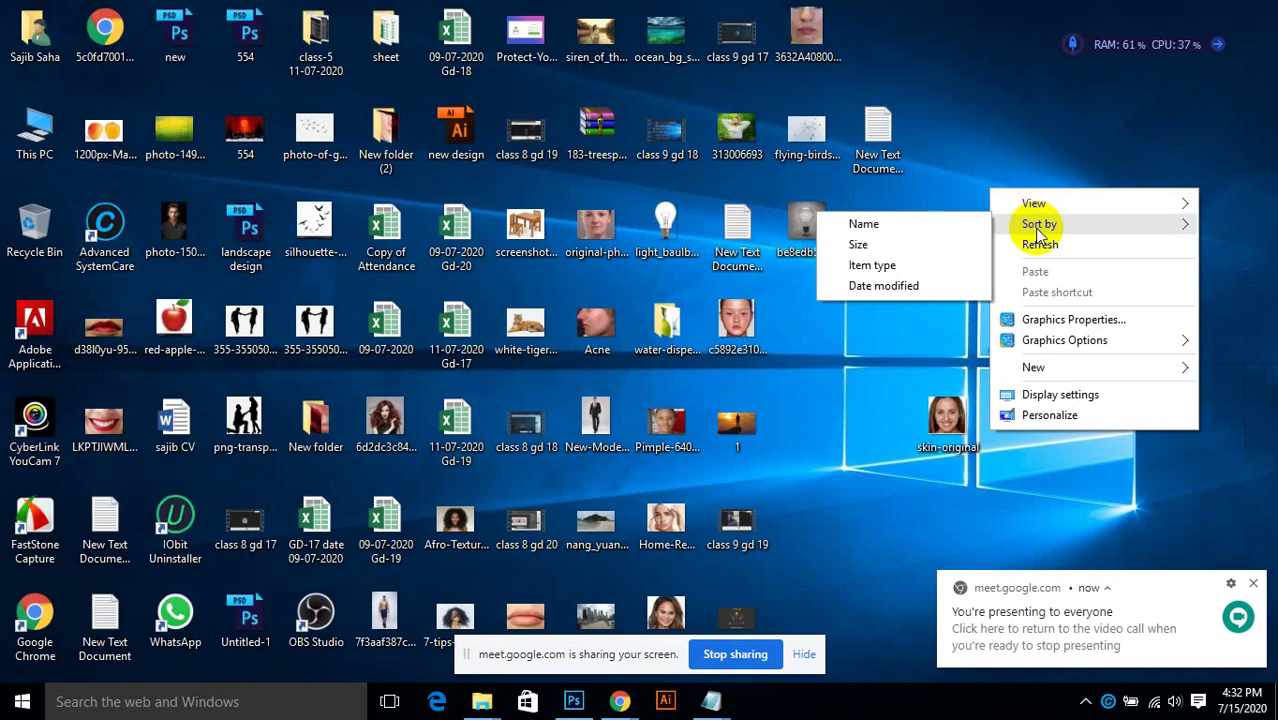
click(1035, 250)
right_click(1006, 184)
click(1048, 245)
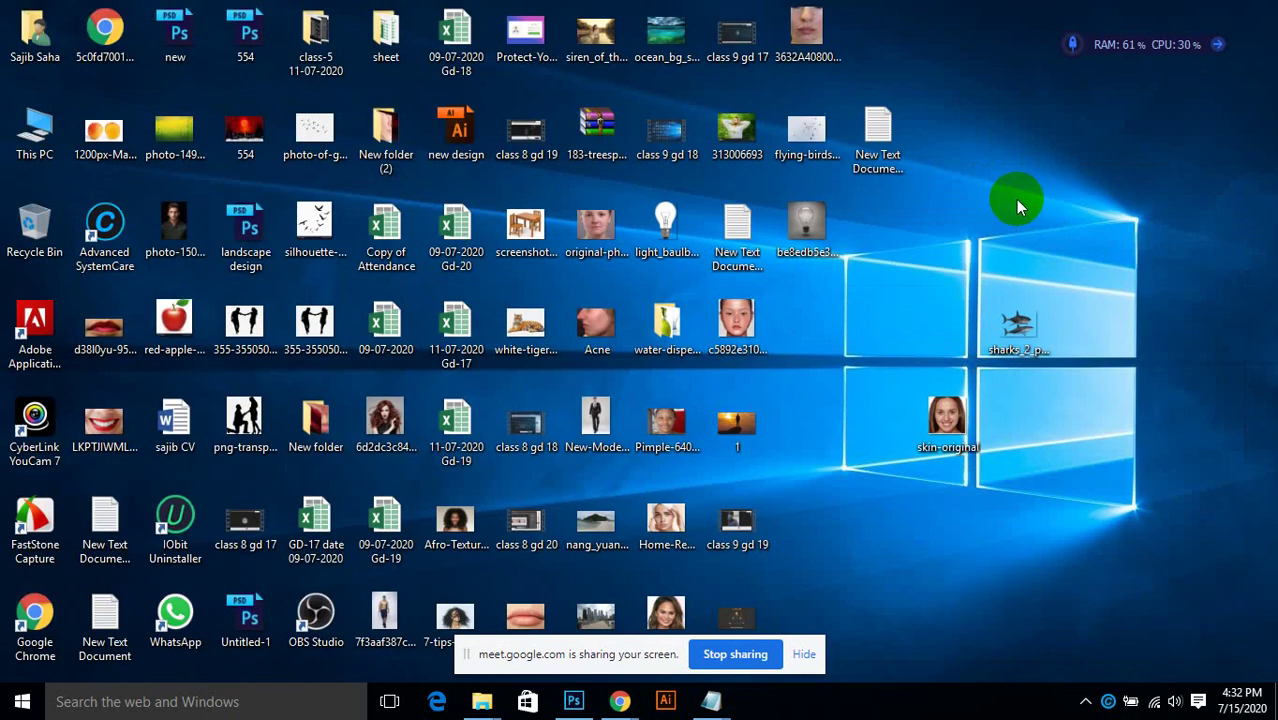
Step: Open the skin-original image from the desktop in Photoshop and convert its Background into a regular layer
click(597, 228)
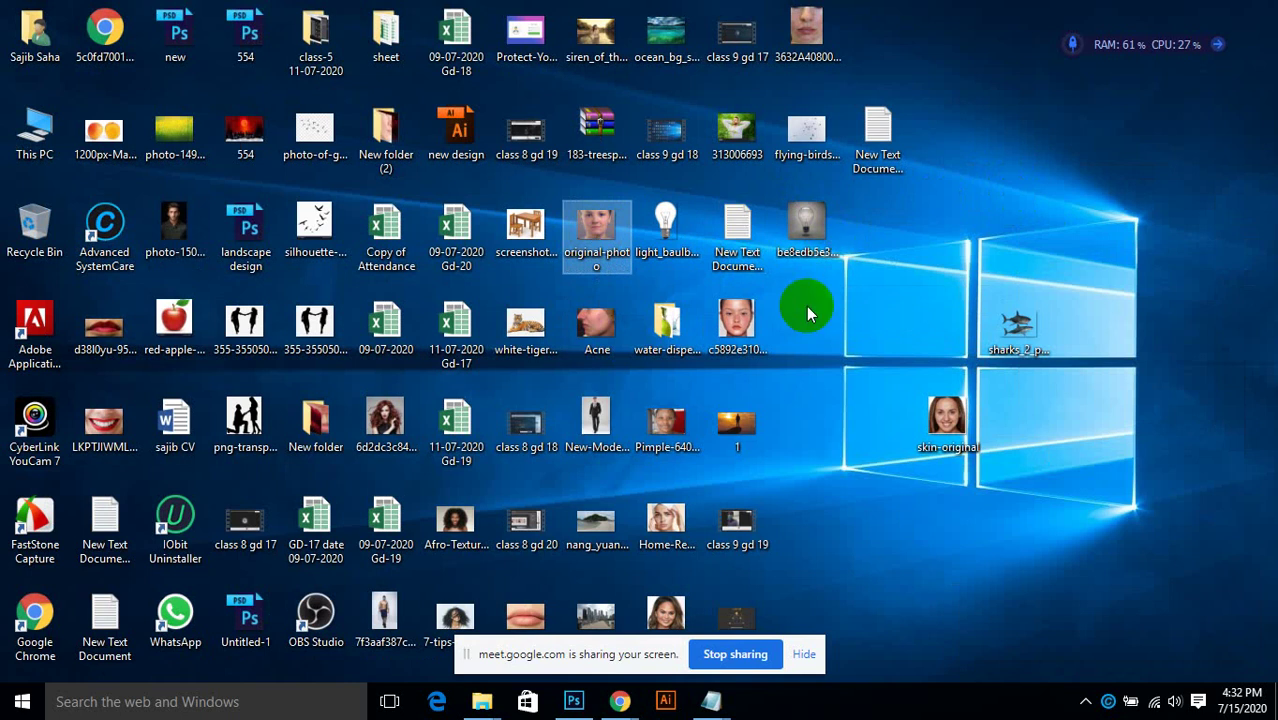
drag(945, 420, 480, 312)
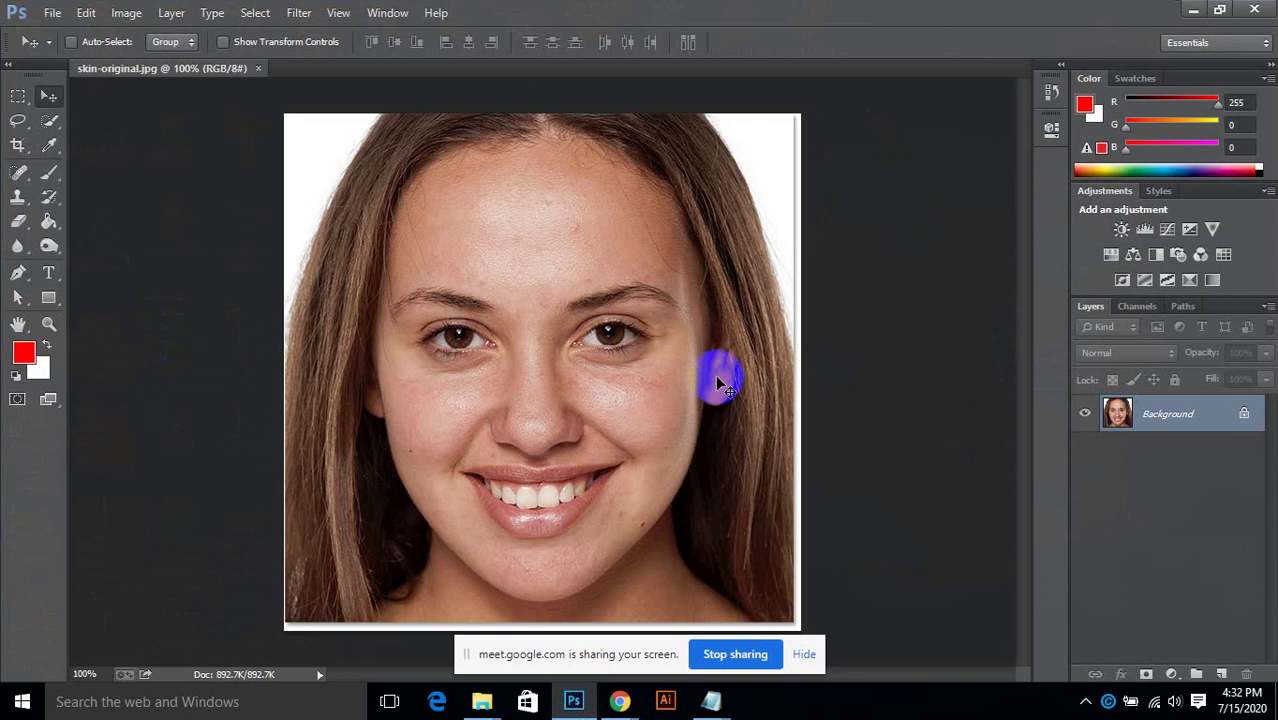
double_click(1240, 414)
click(796, 220)
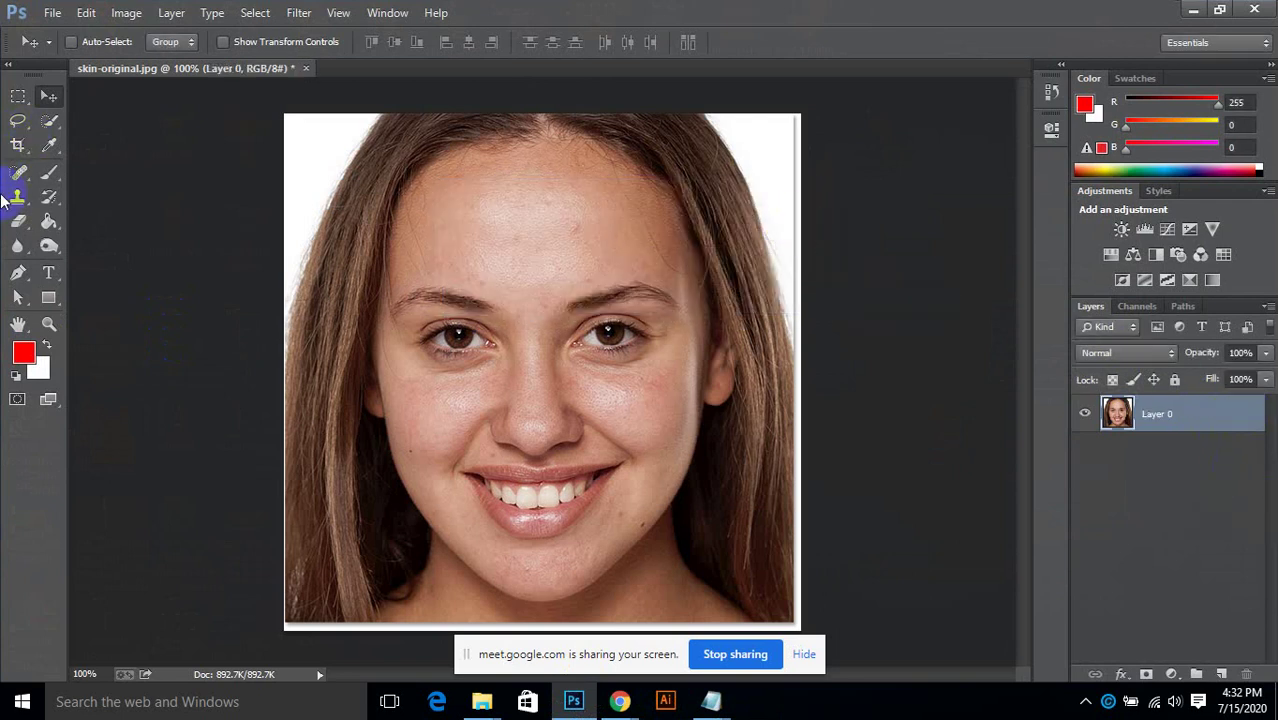
Step: Crop thin strips off the portrait's right, bottom and left edges to remove the blank border
click(18, 145)
drag(799, 371, 794, 372)
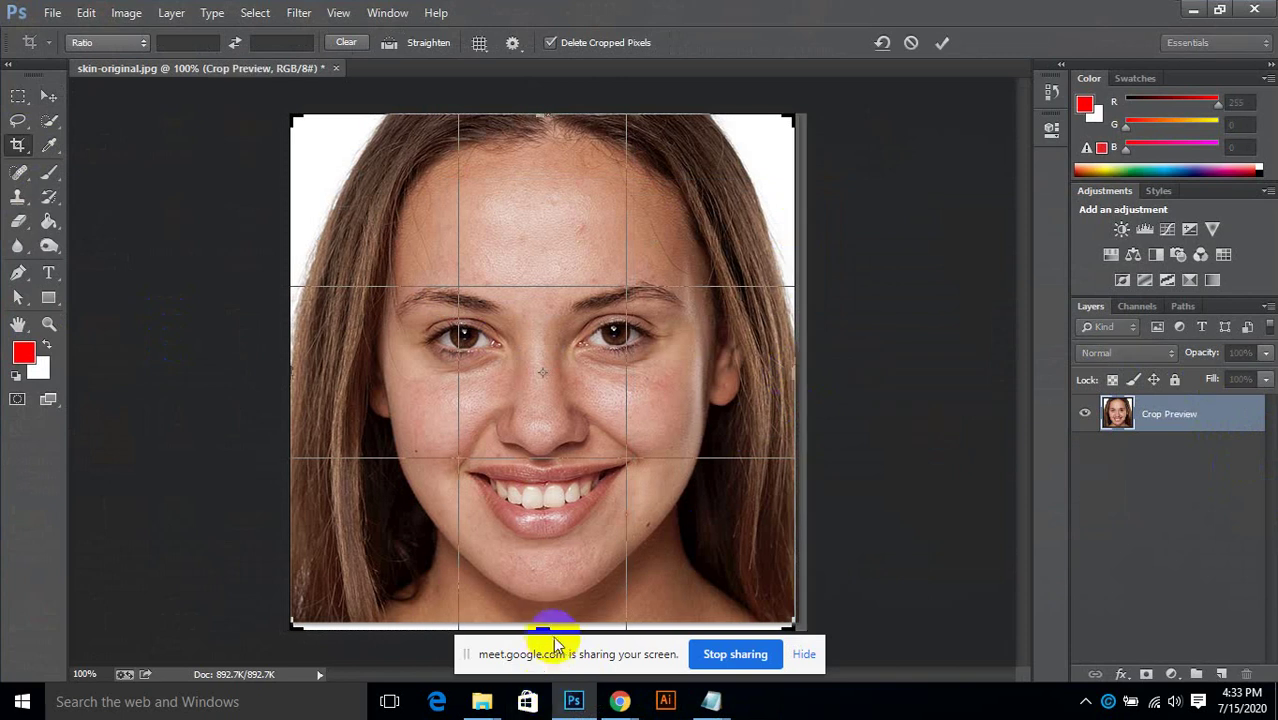
drag(543, 630, 545, 627)
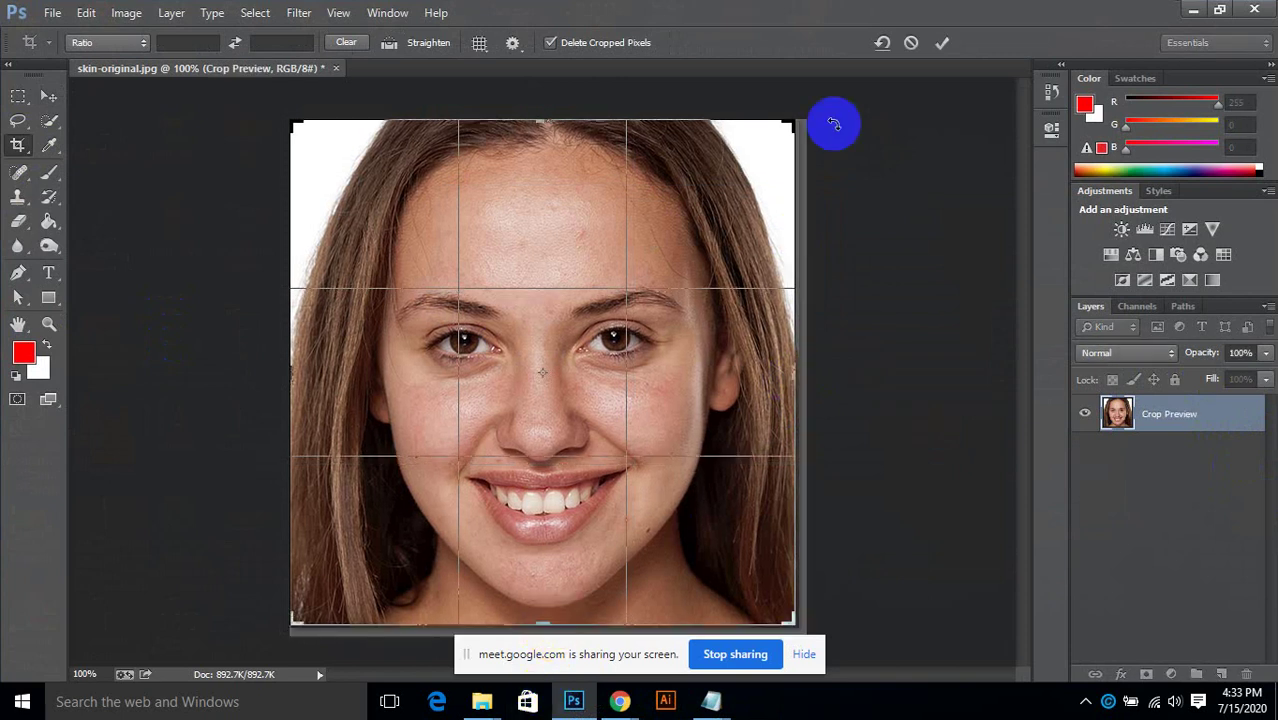
click(942, 42)
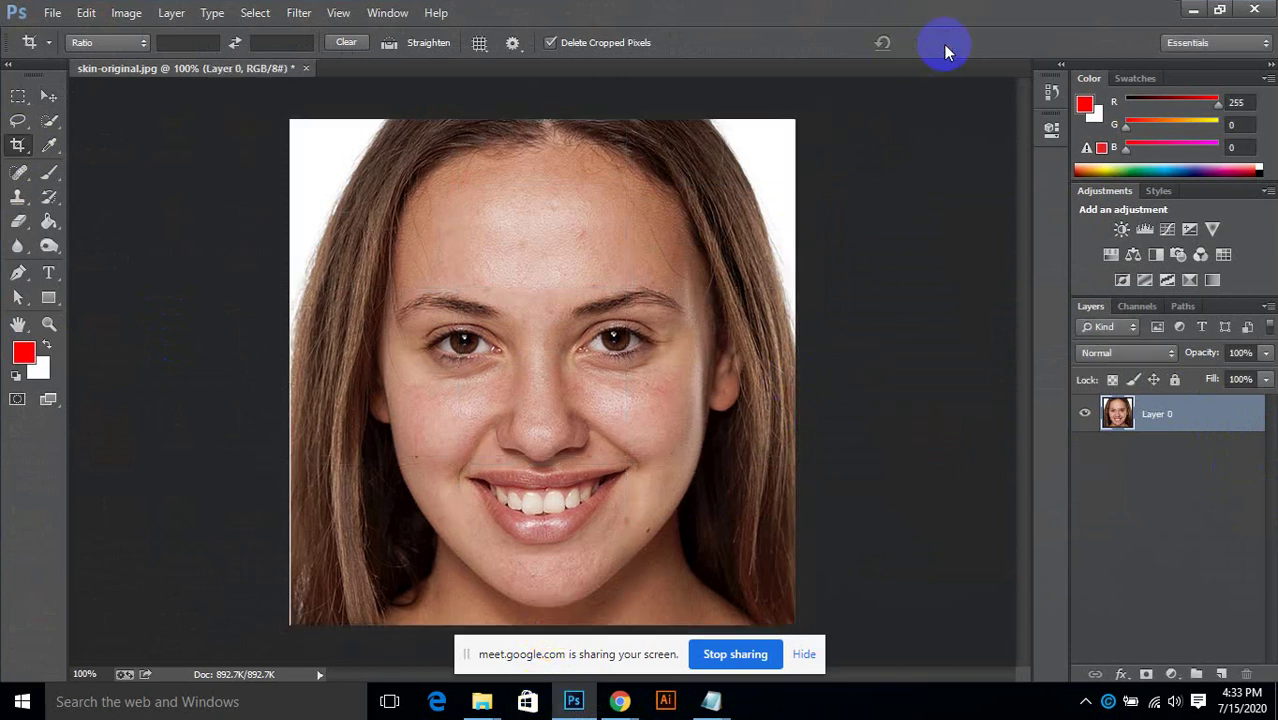
click(485, 229)
drag(287, 379, 288, 378)
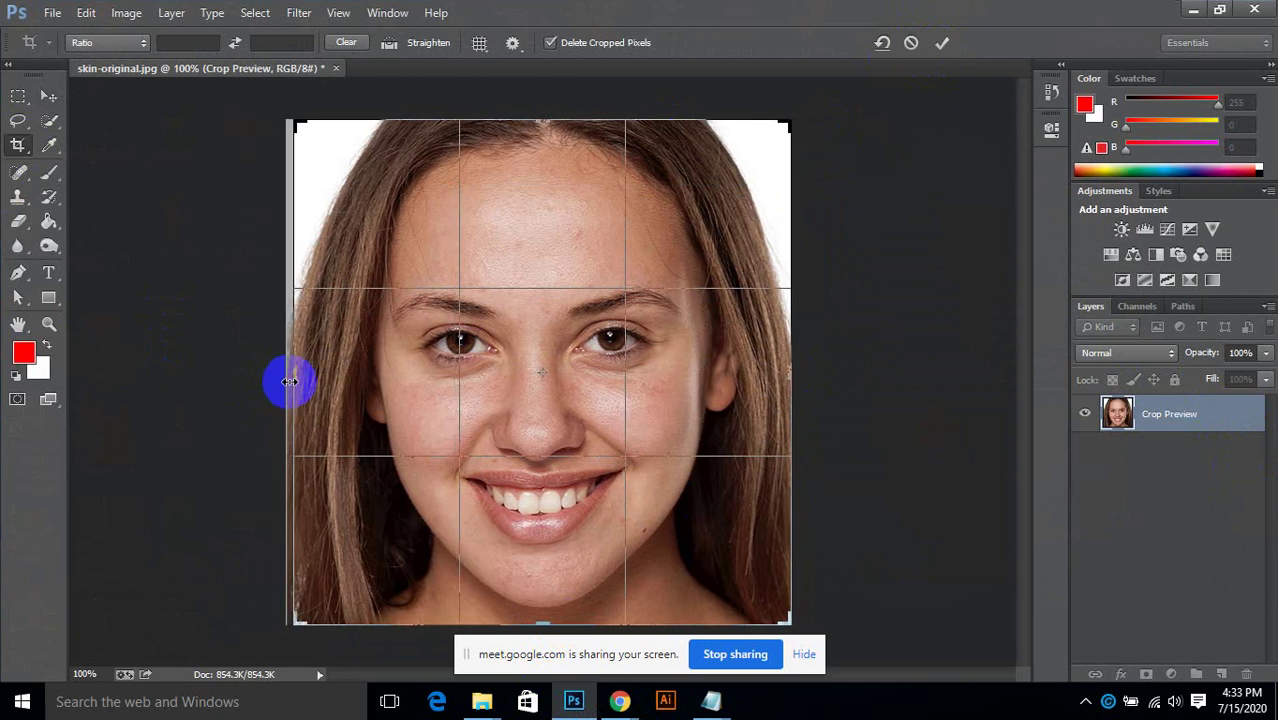
click(940, 44)
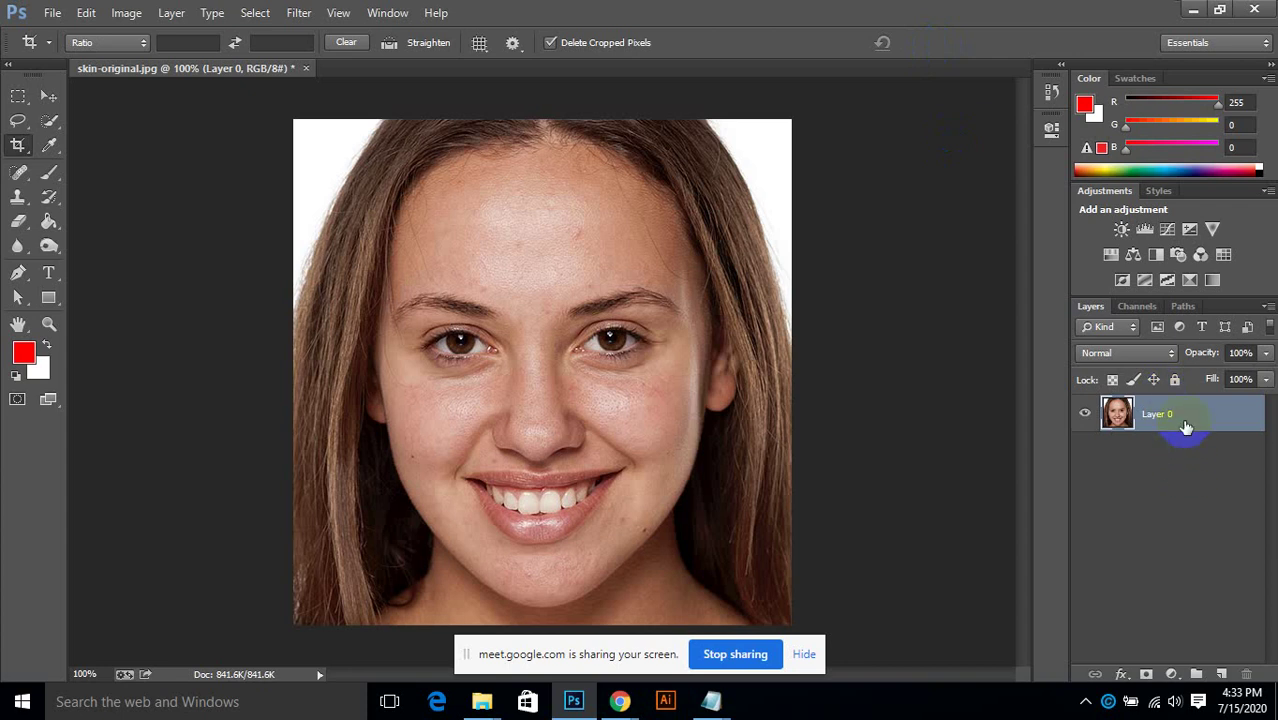
Step: Remove the blemishes on the forehead, between the eyebrows and along the jaw with the Spot Healing Brush at size 15
drag(1184, 419, 1226, 637)
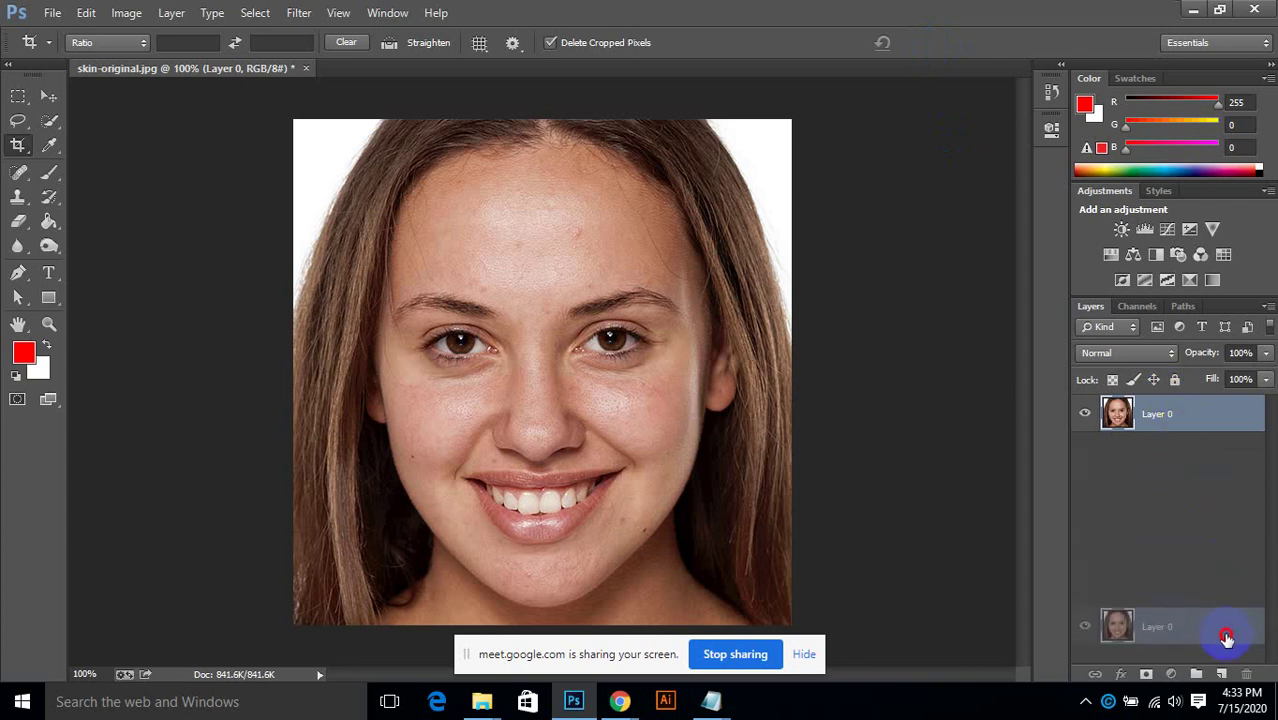
mouse_move(1226, 637)
mouse_down()
mouse_move(1225, 665)
mouse_move(1182, 425)
mouse_up()
click(18, 171)
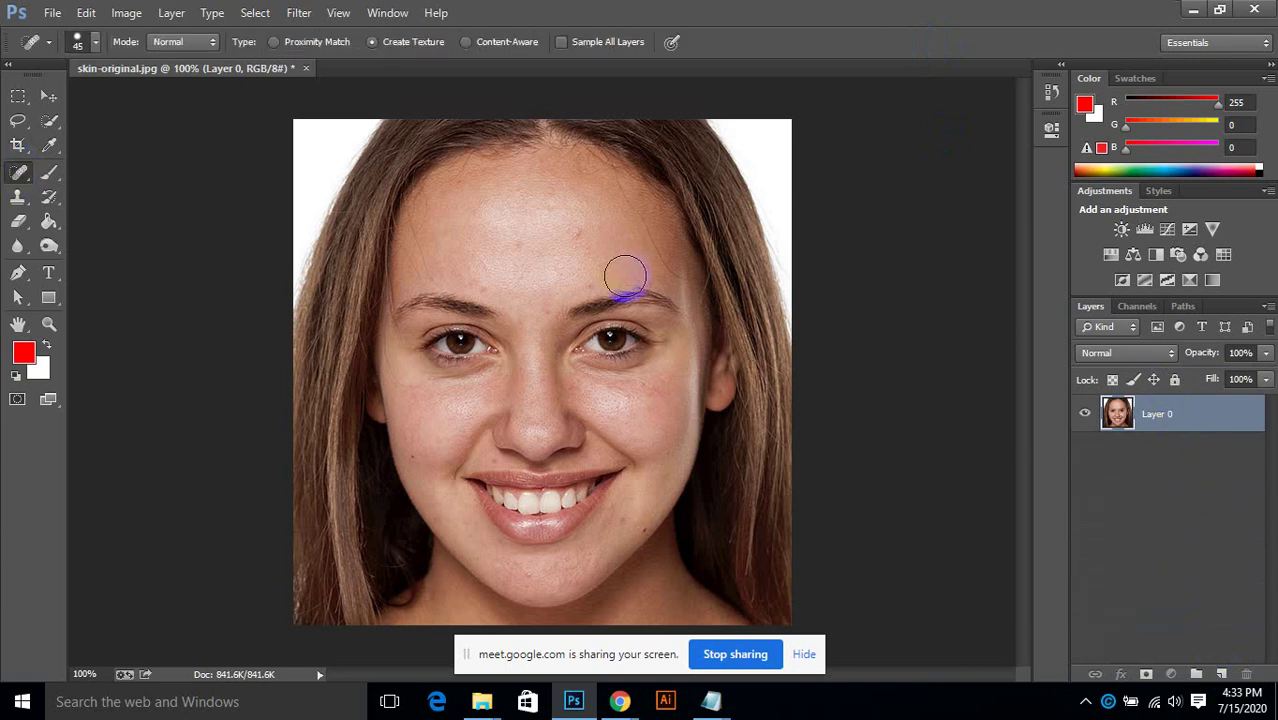
drag(628, 274, 638, 288)
key(bracketleft)
key(bracketleft)
key(bracketleft)
mouse_move(618, 302)
mouse_down()
mouse_move(587, 286)
mouse_move(573, 250)
mouse_up()
click(541, 200)
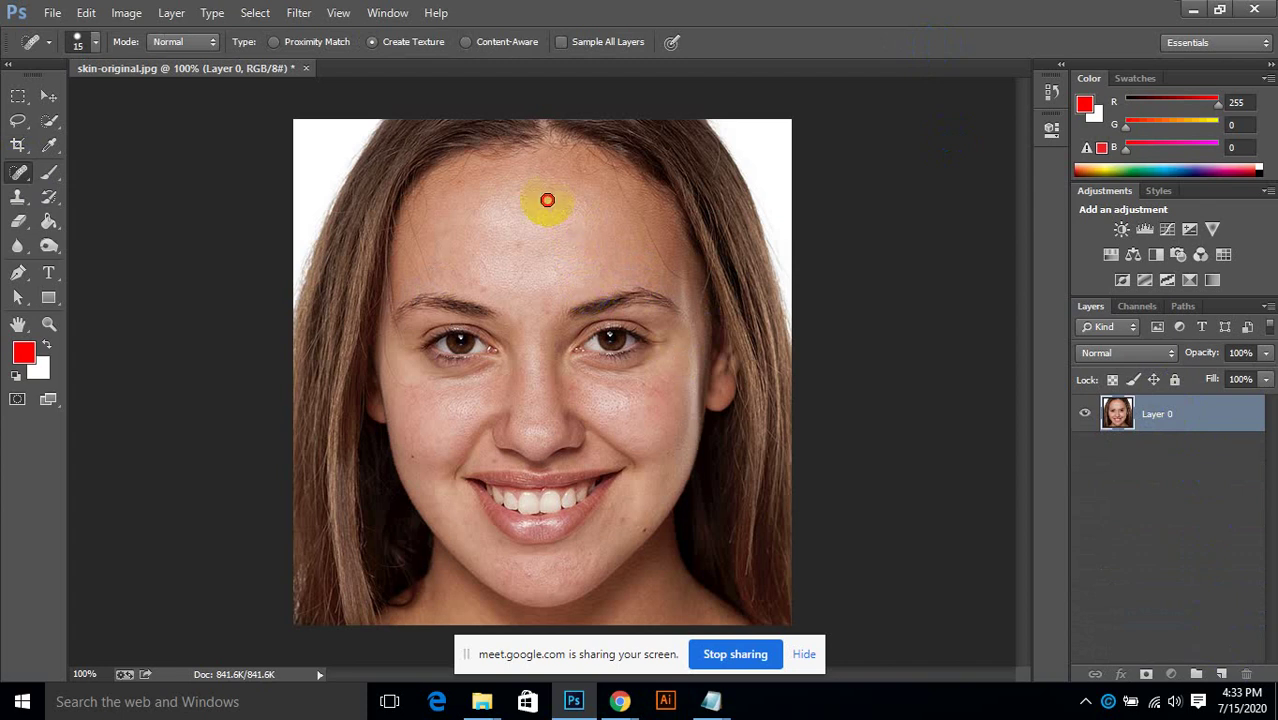
mouse_move(488, 288)
mouse_down()
mouse_move(543, 307)
mouse_move(519, 244)
mouse_move(498, 288)
mouse_up()
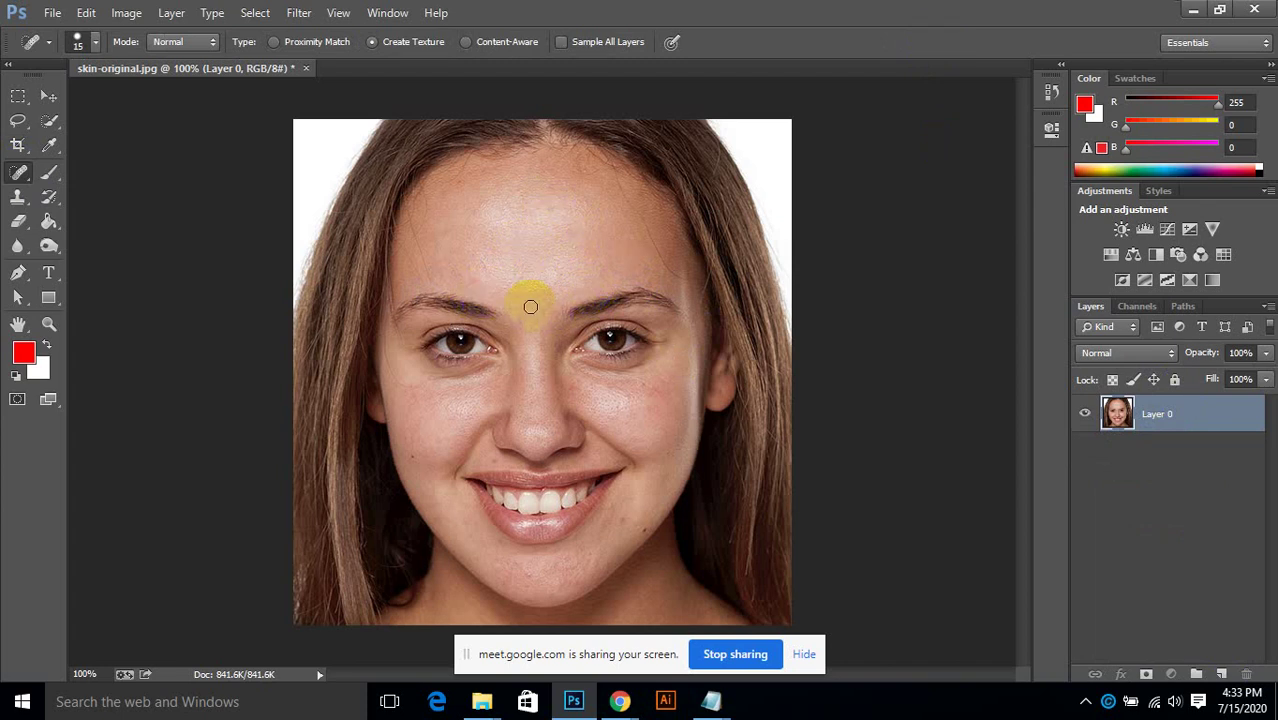
drag(620, 552, 645, 528)
drag(714, 529, 715, 528)
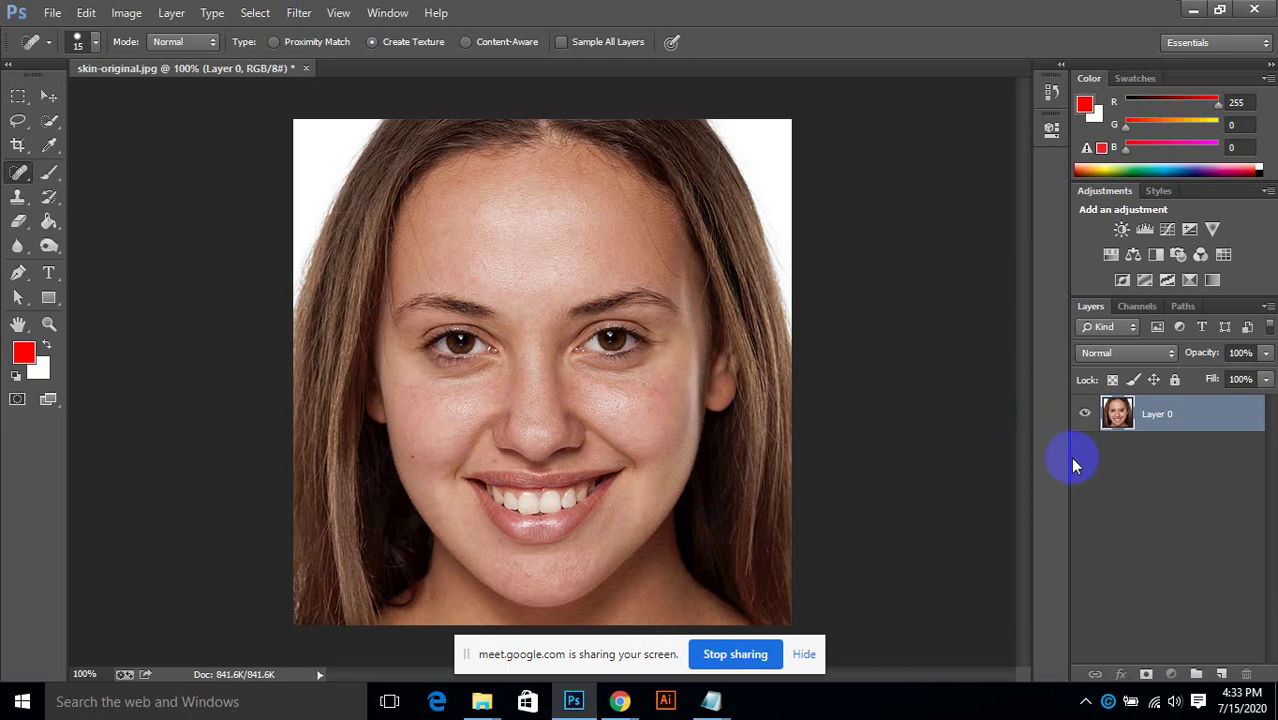
Step: Duplicate the retouched layer twice and set the topmost copy's blend mode to Vivid Light
drag(1161, 434, 1222, 673)
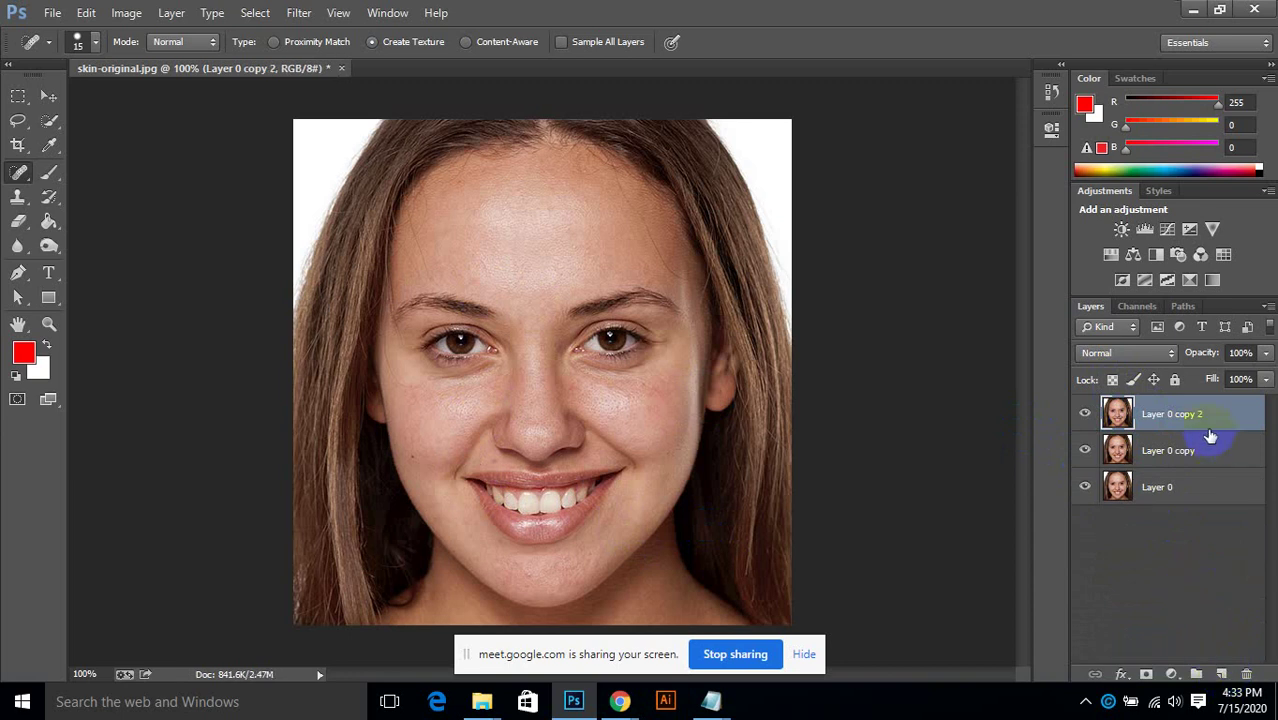
click(1116, 358)
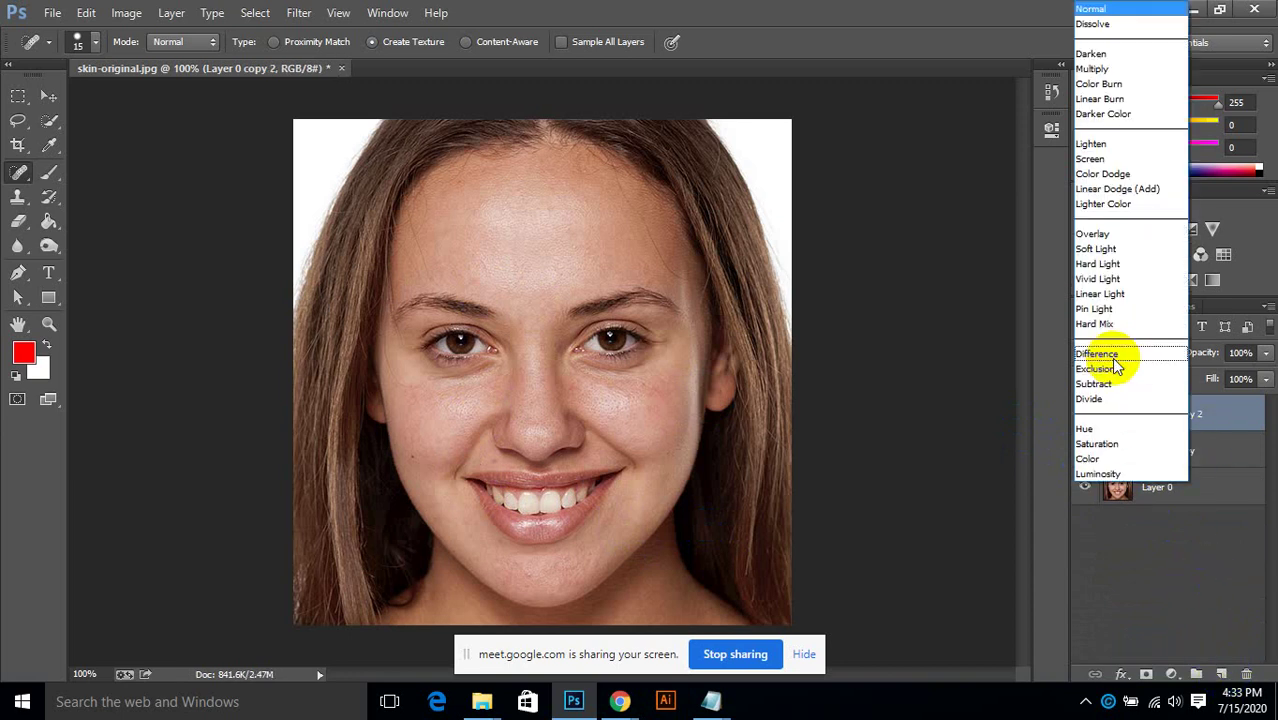
click(1112, 280)
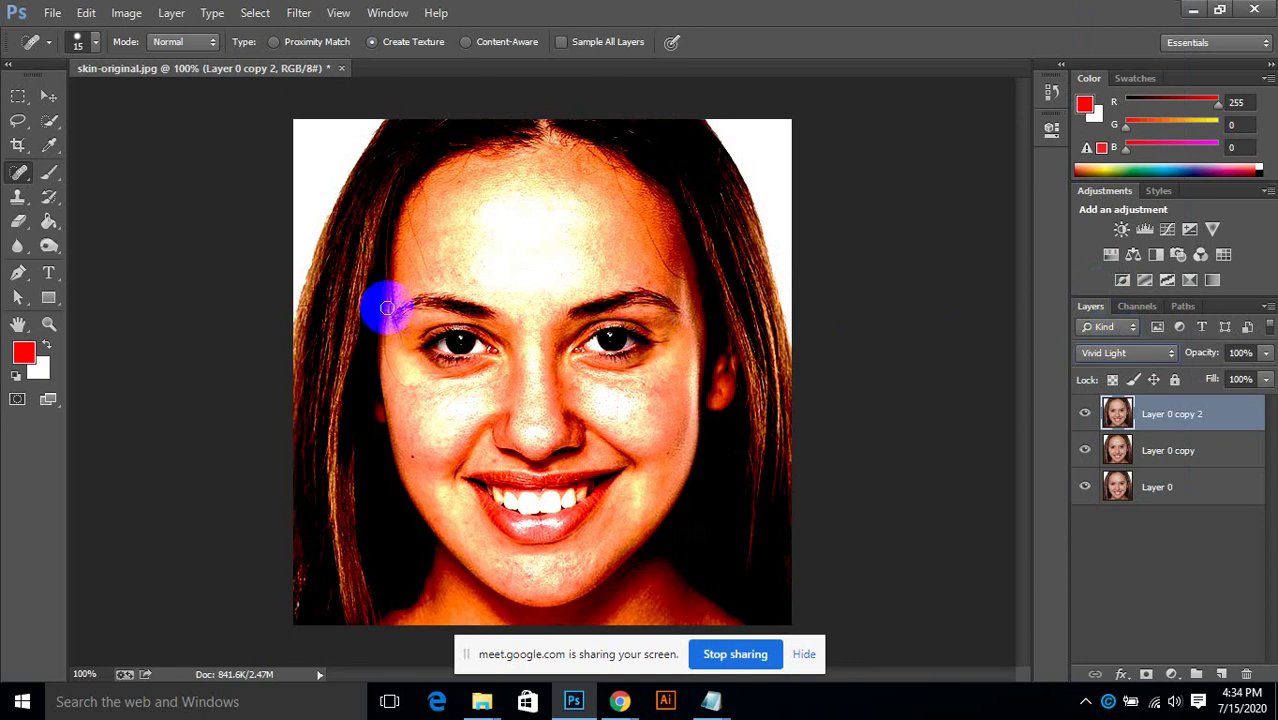
Step: Invert the colours of the topmost layer, Layer 0 copy 2
click(124, 13)
mouse_move(295, 63)
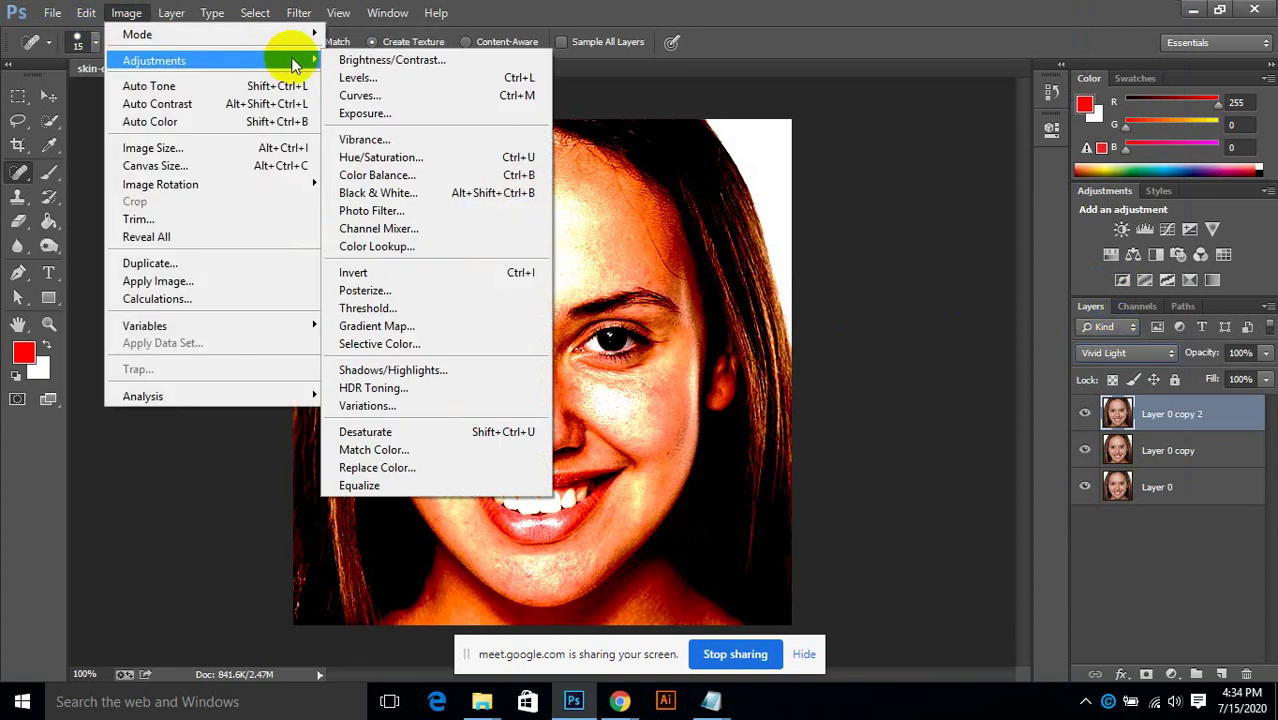
click(362, 273)
click(314, 143)
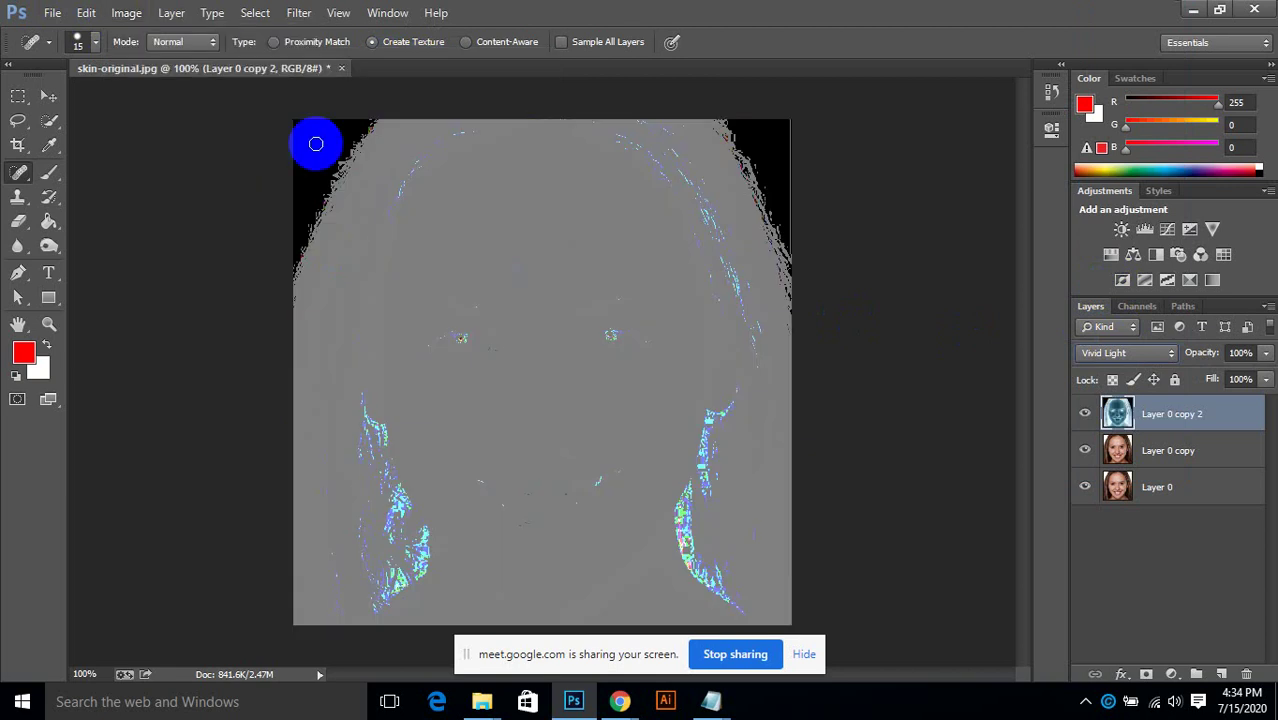
Step: Apply a Gaussian Blur with a 20.9-pixel radius to the inverted layer
click(291, 16)
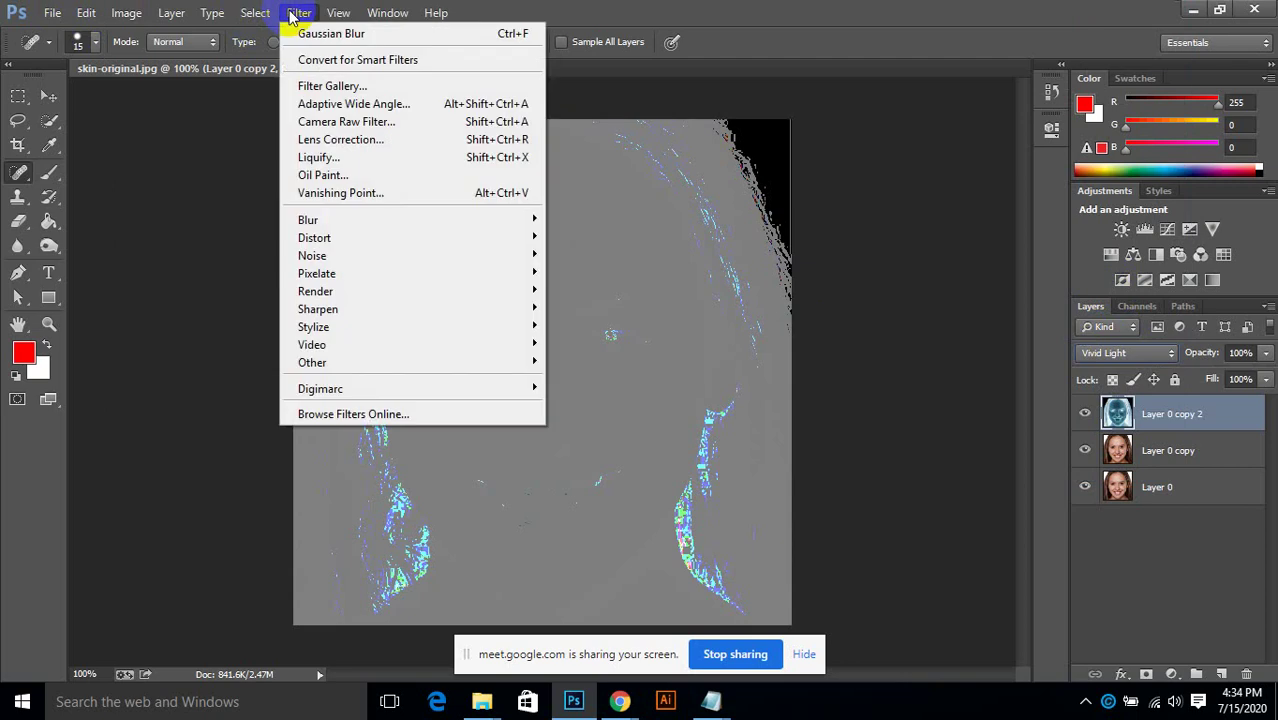
mouse_move(535, 237)
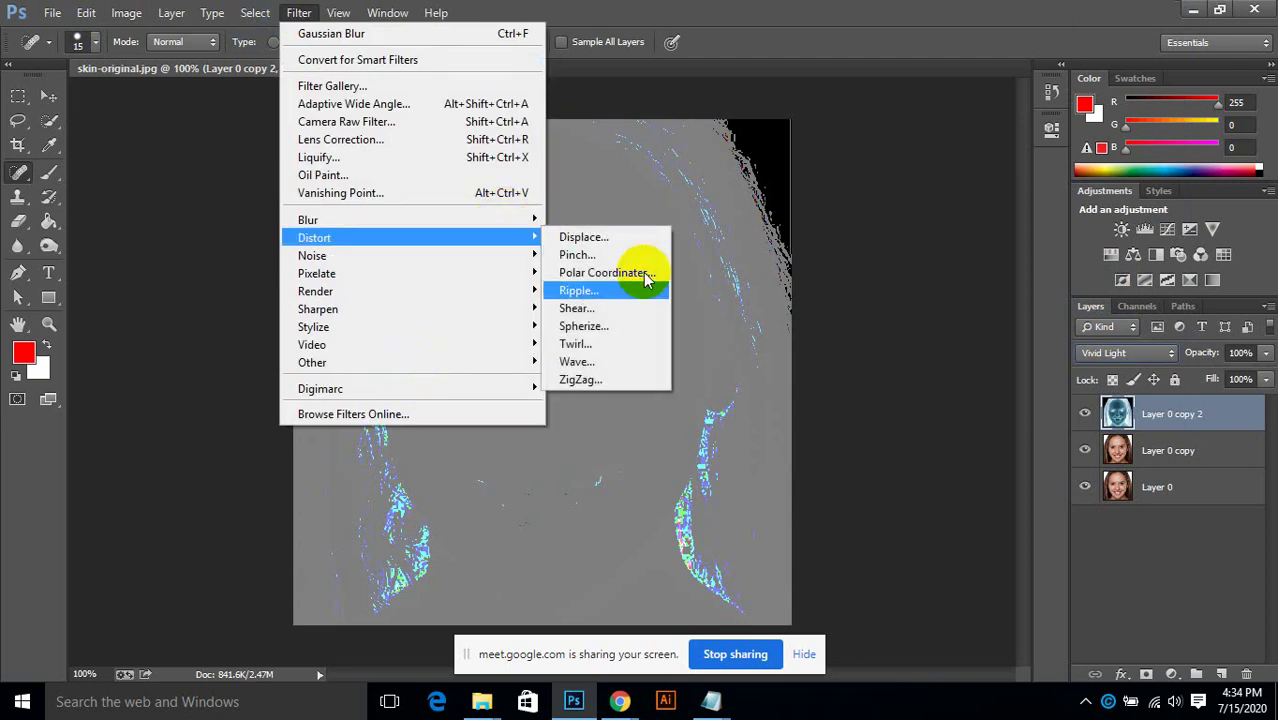
mouse_move(499, 221)
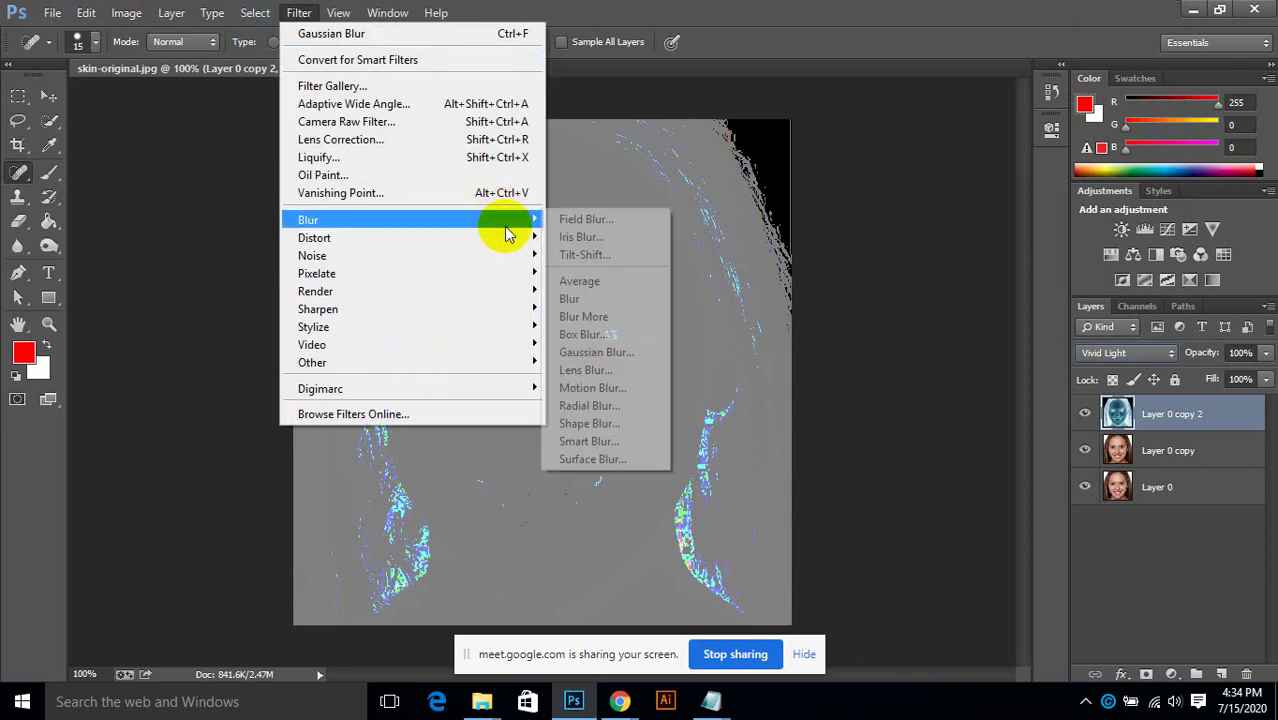
click(618, 351)
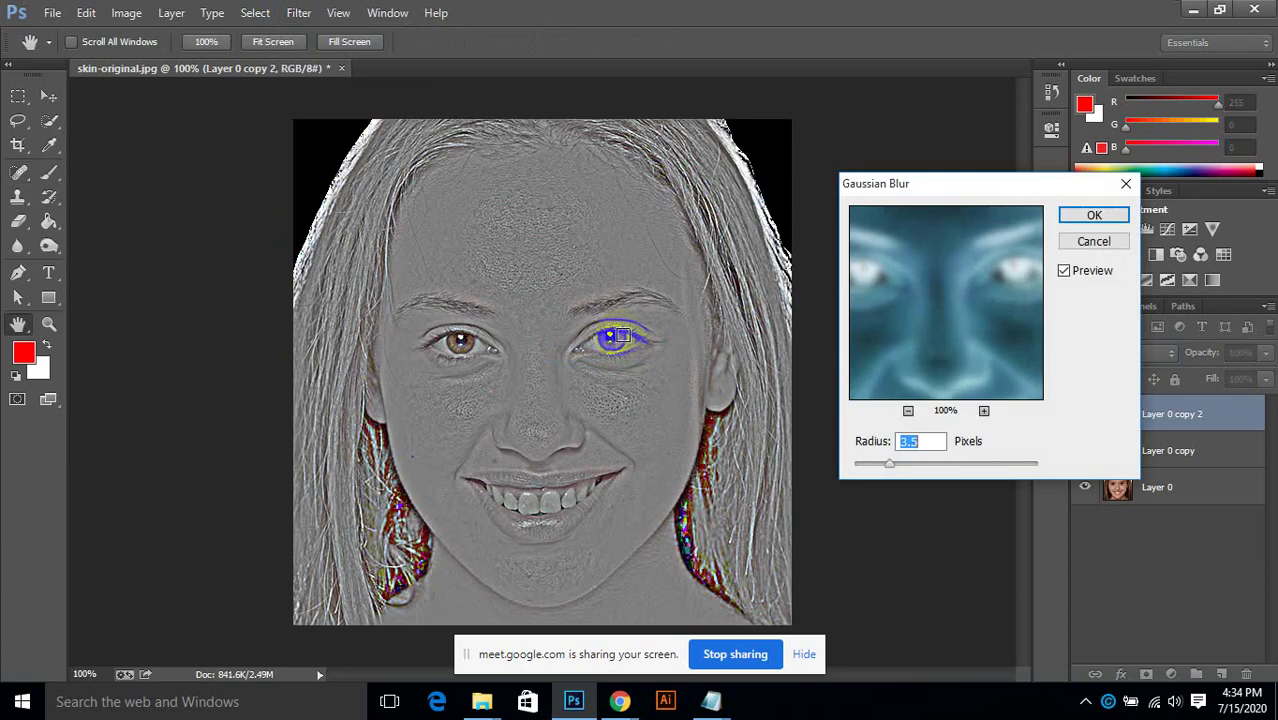
click(913, 466)
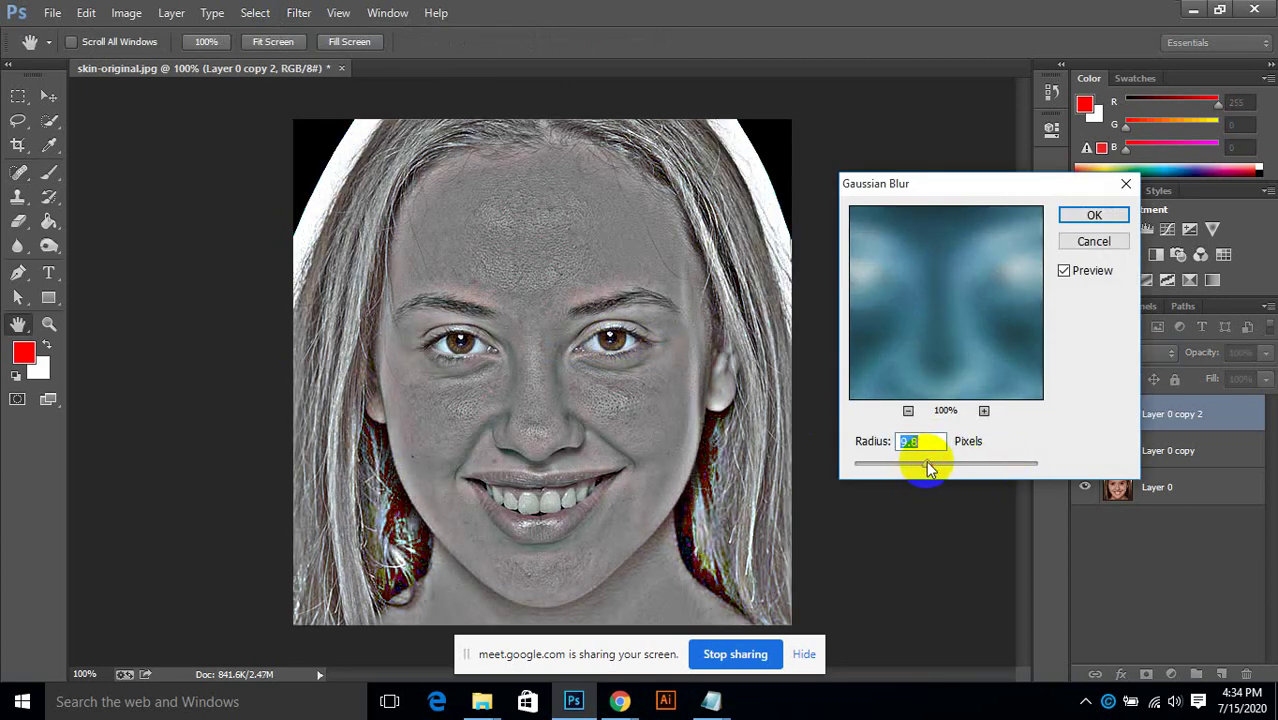
drag(926, 461, 935, 464)
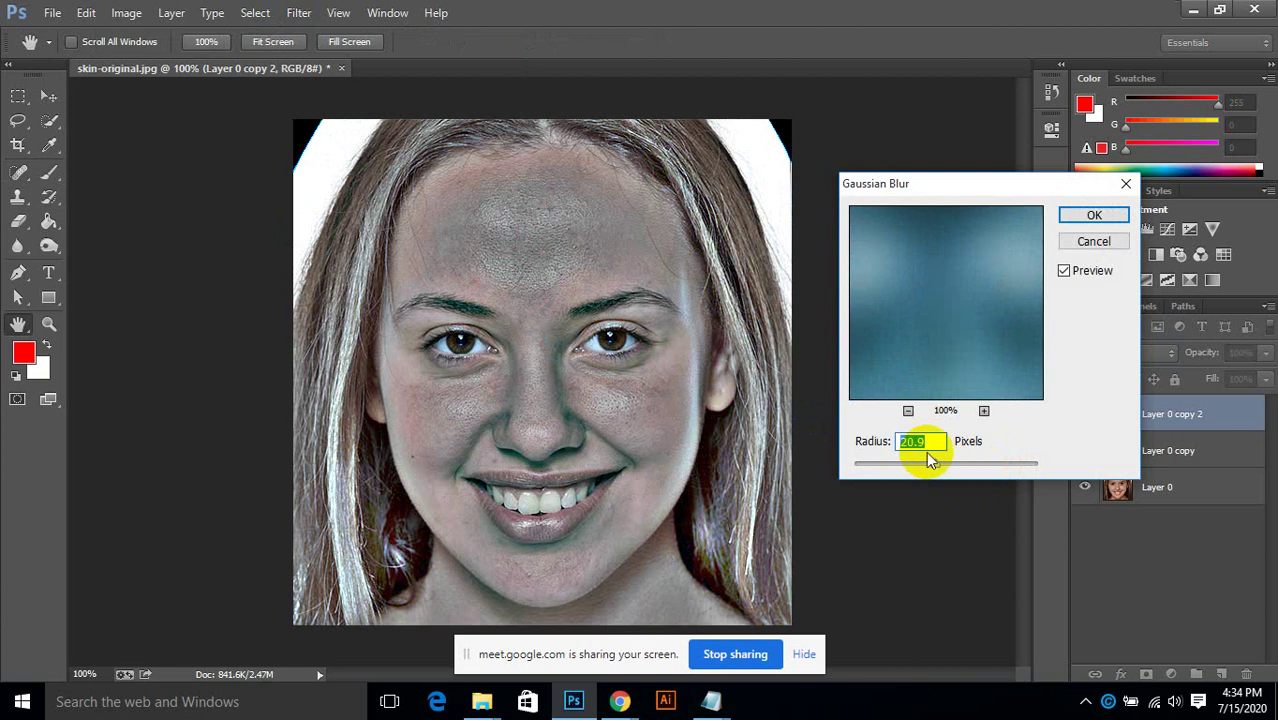
click(1094, 217)
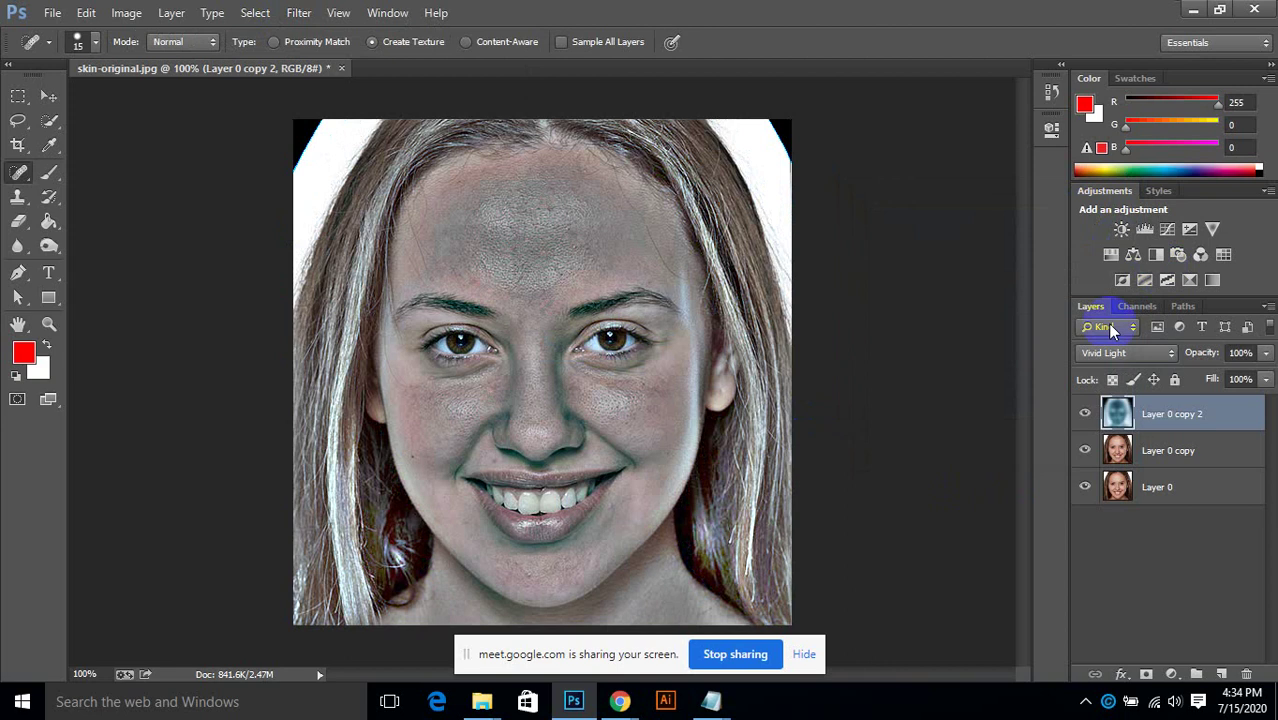
Step: Merge Layer 0 copy 2 with Layer 0 copy, leaving the original Layer 0 separate
click(1172, 458)
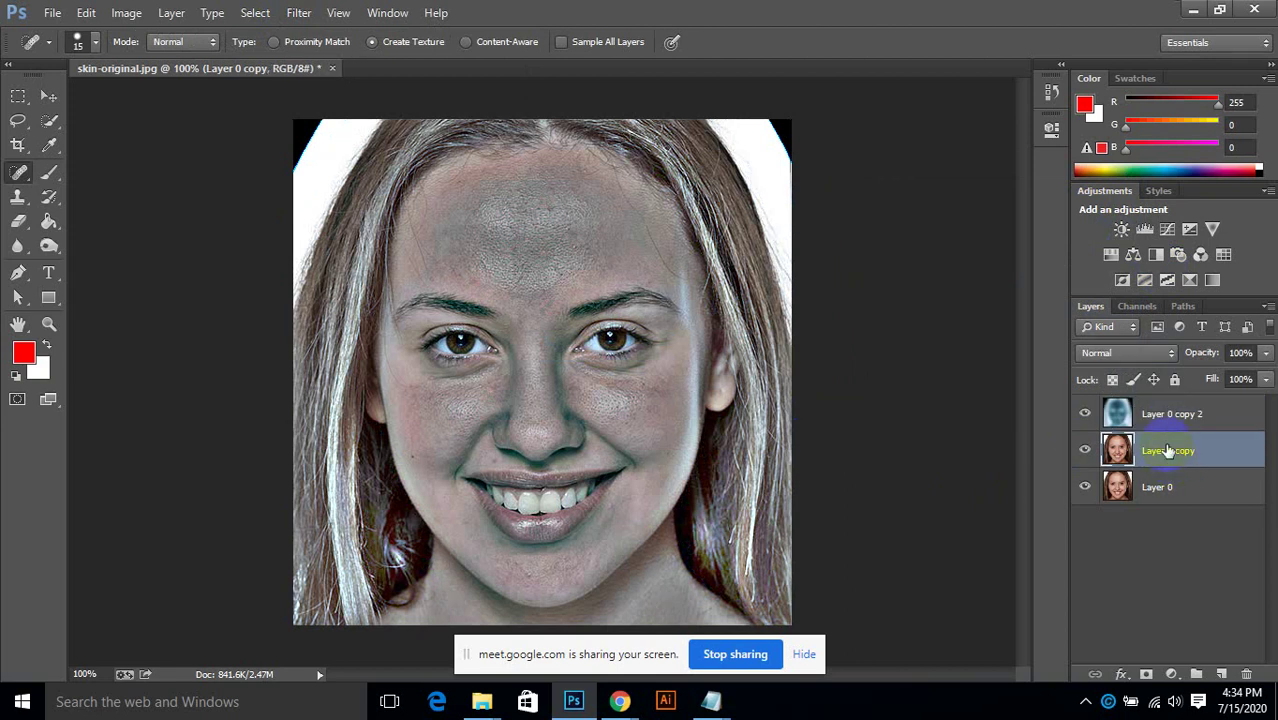
click(1155, 412)
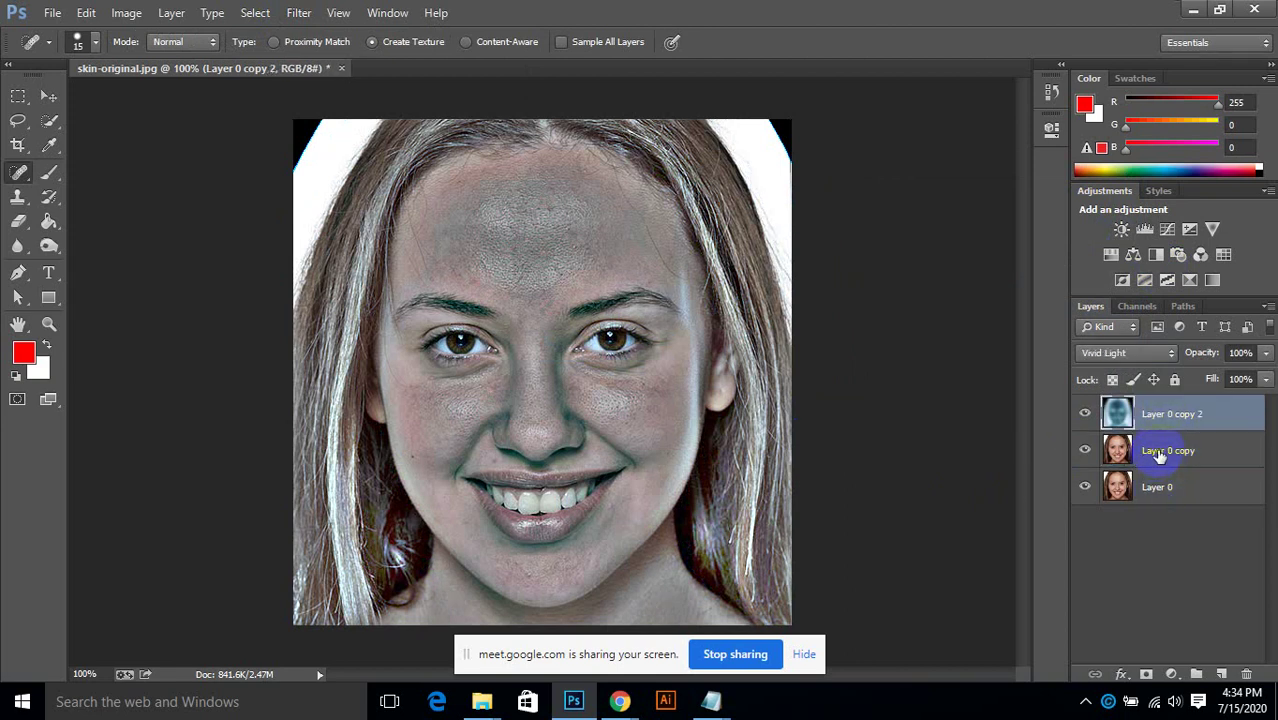
shift+click(1158, 453)
right_click(1136, 449)
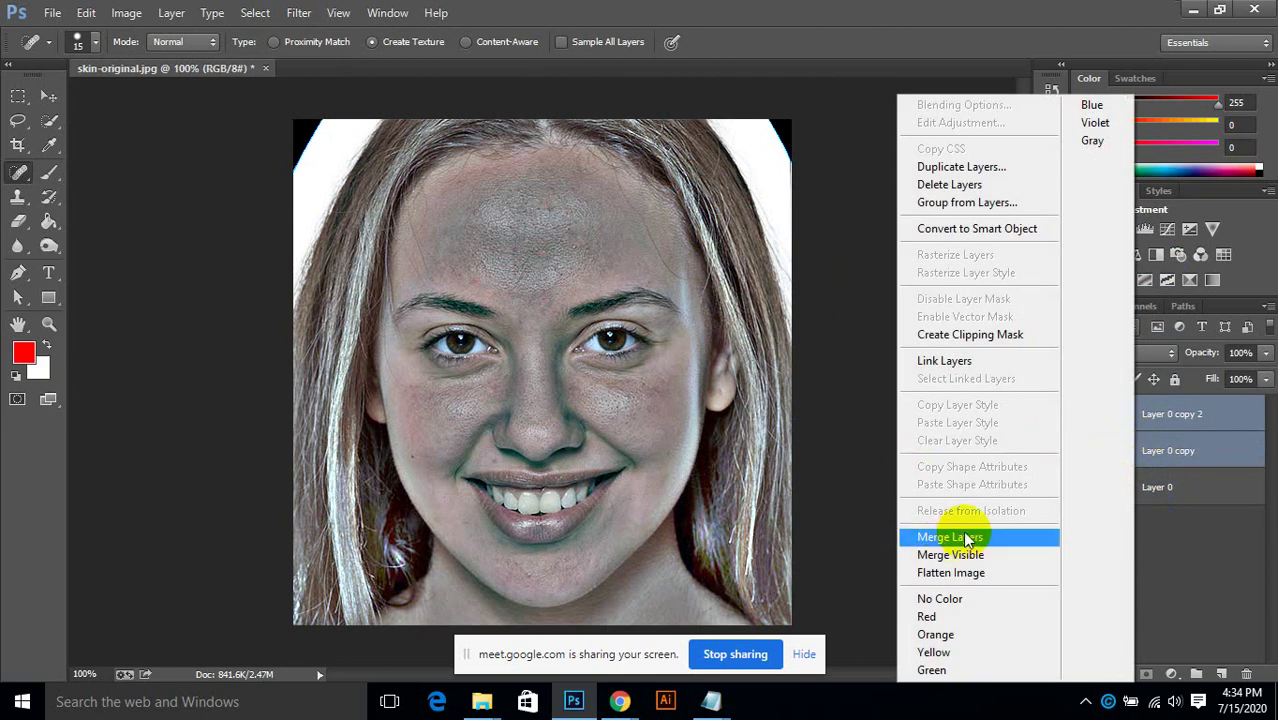
click(968, 540)
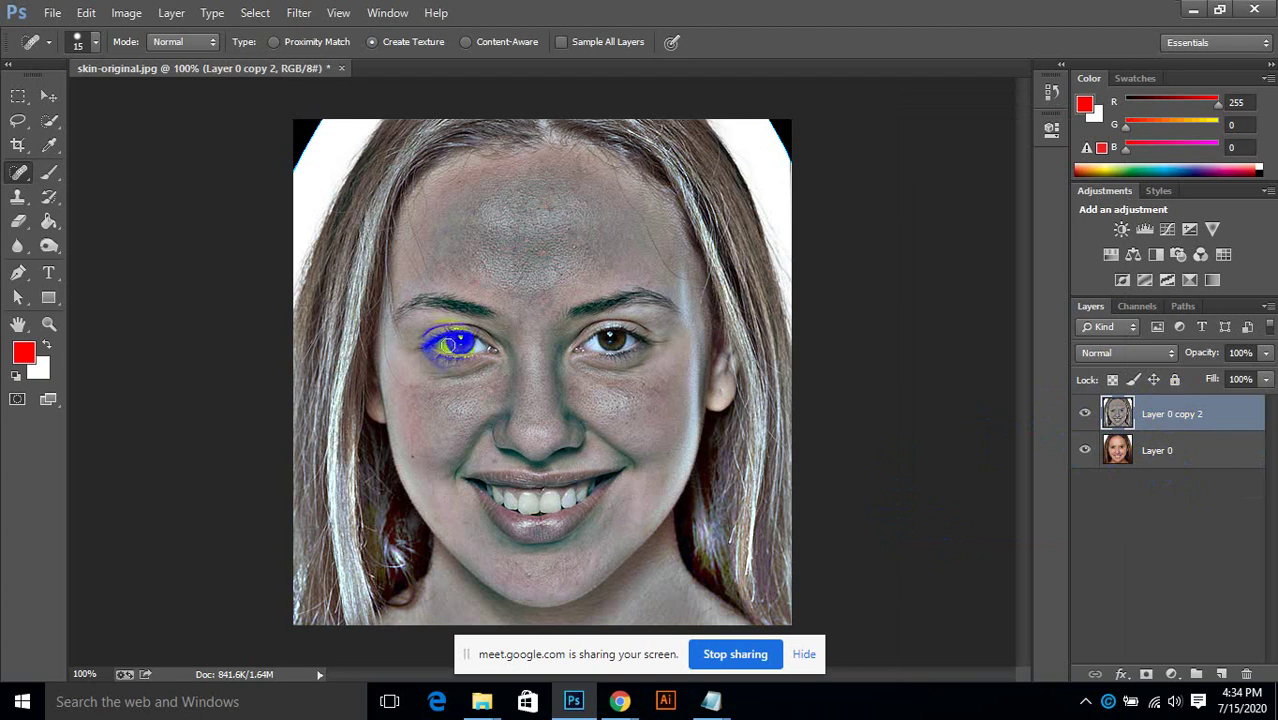
Step: Desaturate Layer 0 copy 2 with Hue/Saturation by lowering its saturation to -100
click(124, 13)
mouse_move(181, 45)
mouse_move(230, 60)
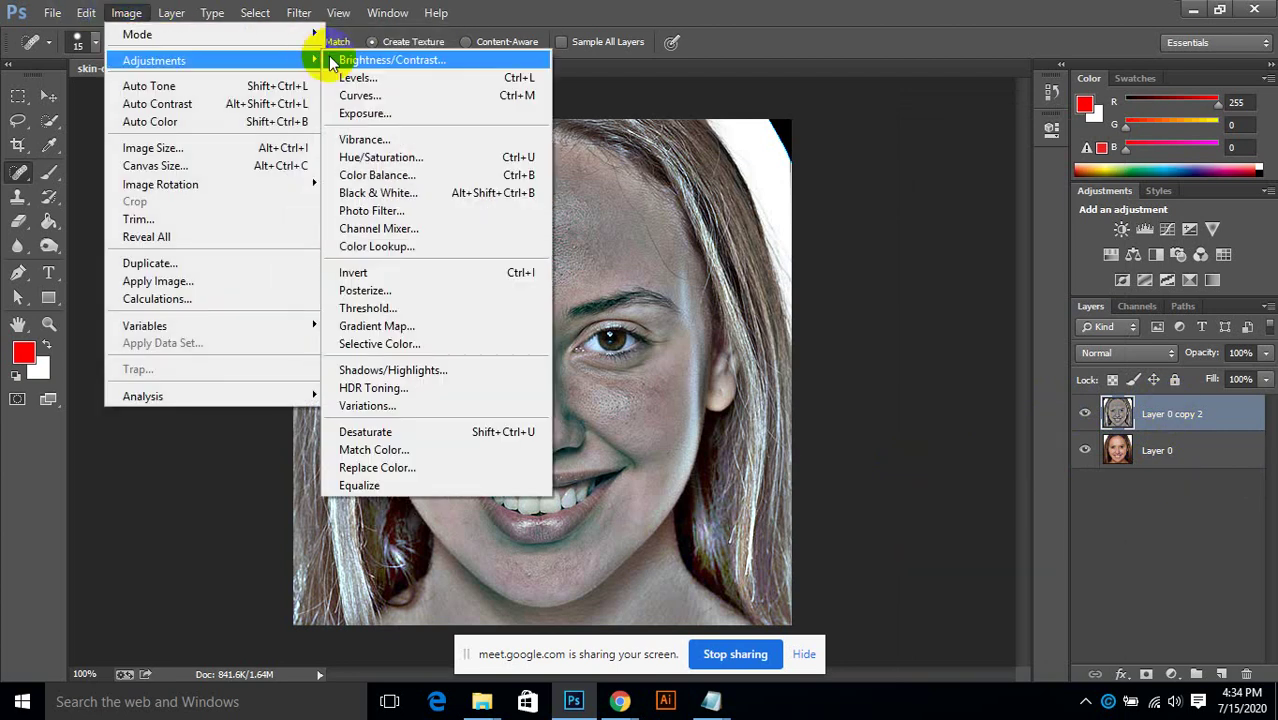
click(388, 157)
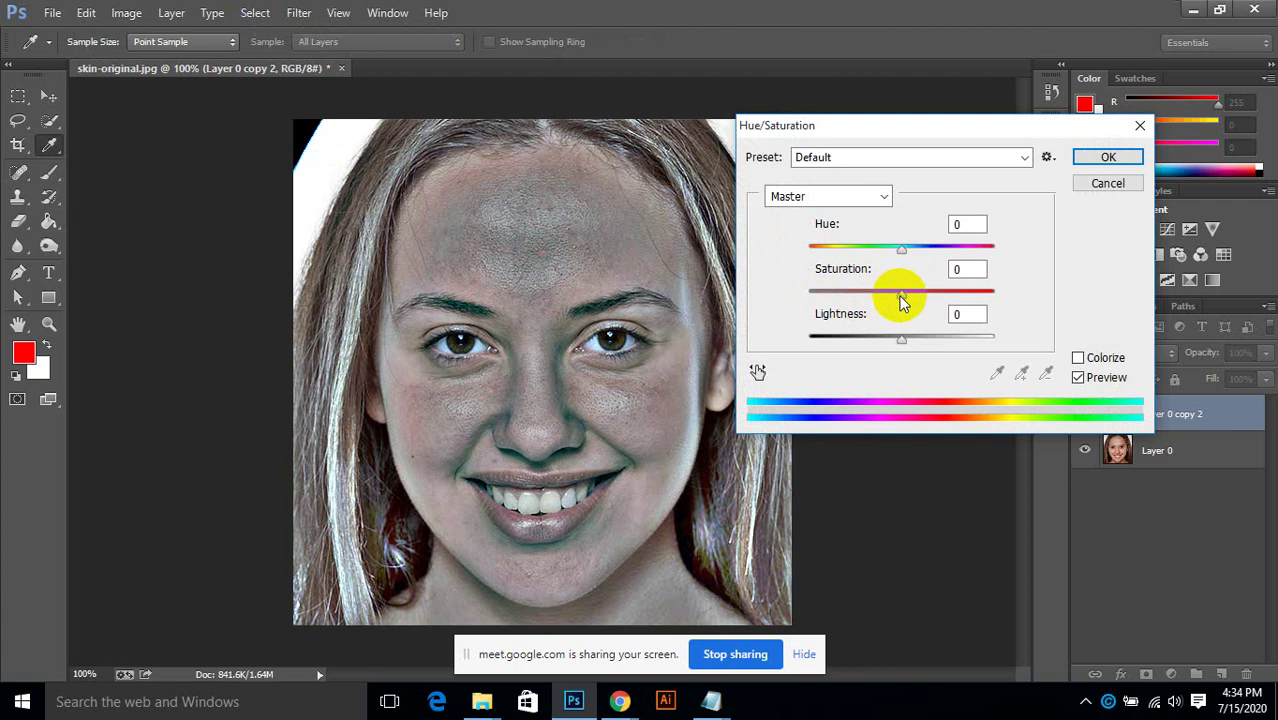
drag(896, 300, 730, 300)
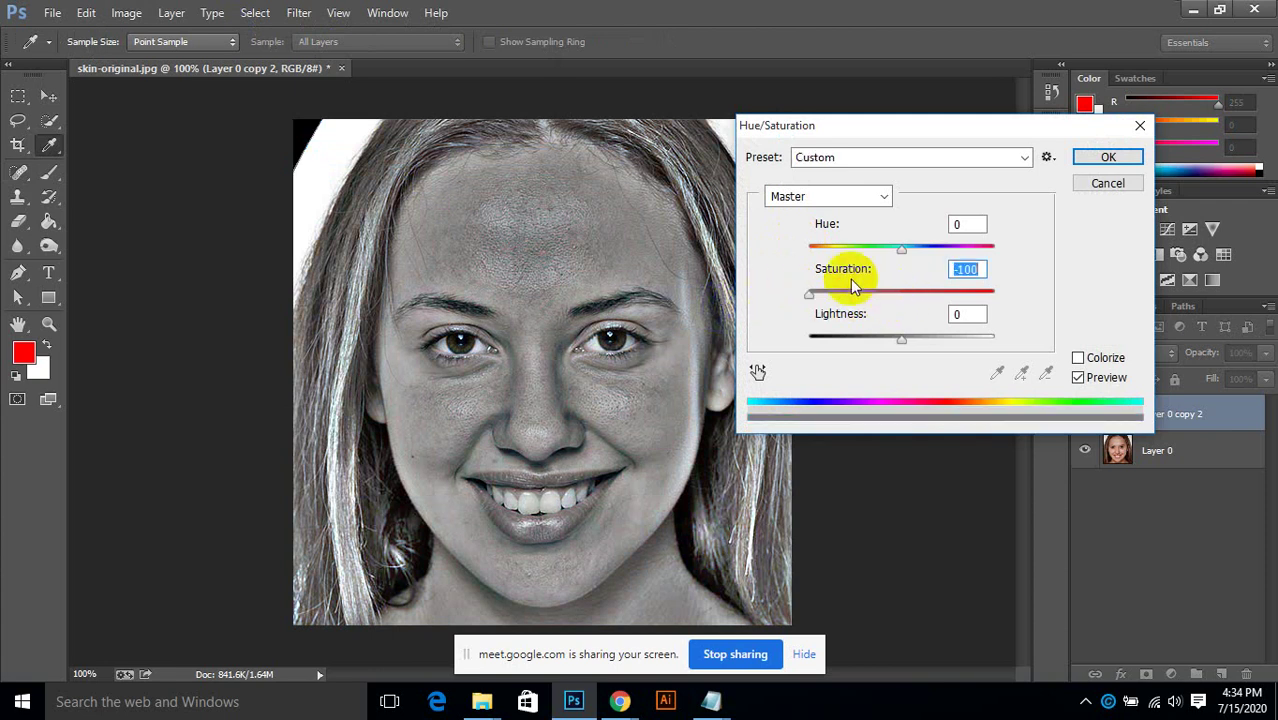
click(1120, 158)
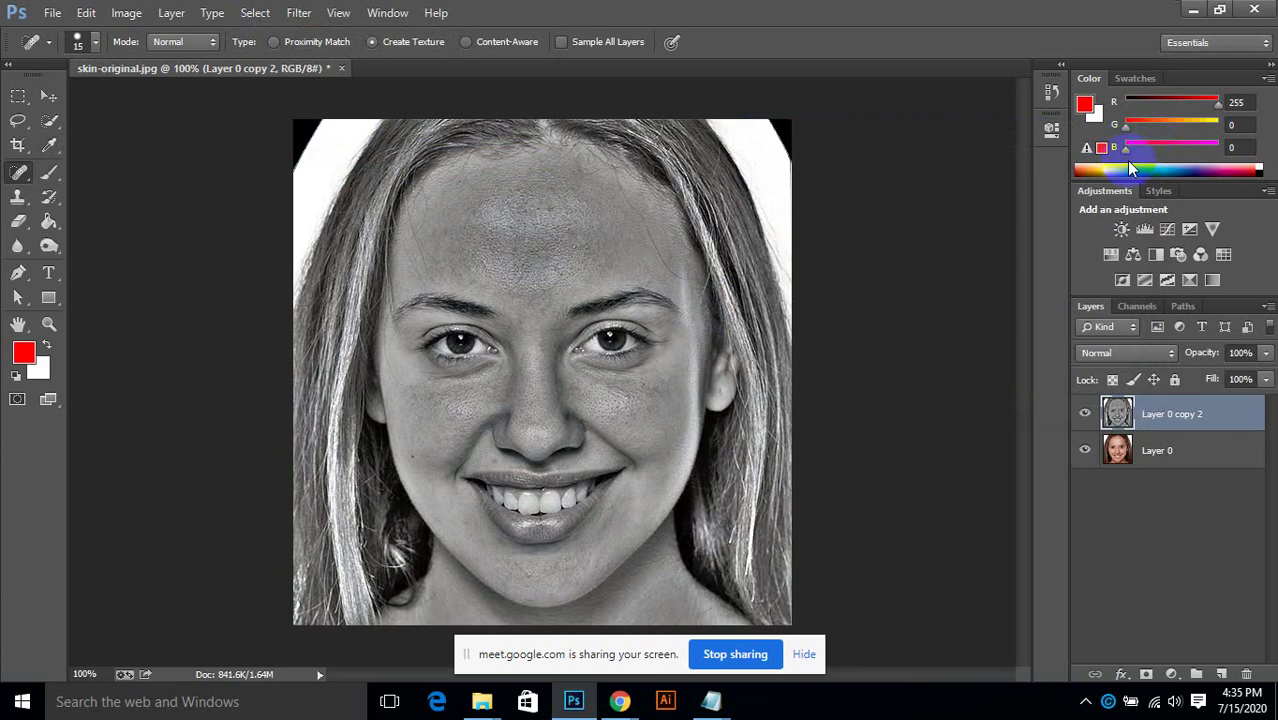
Step: Invert the tones of the grey Layer 0 copy 2 and set its blend mode to Overlay
key(ctrl+i)
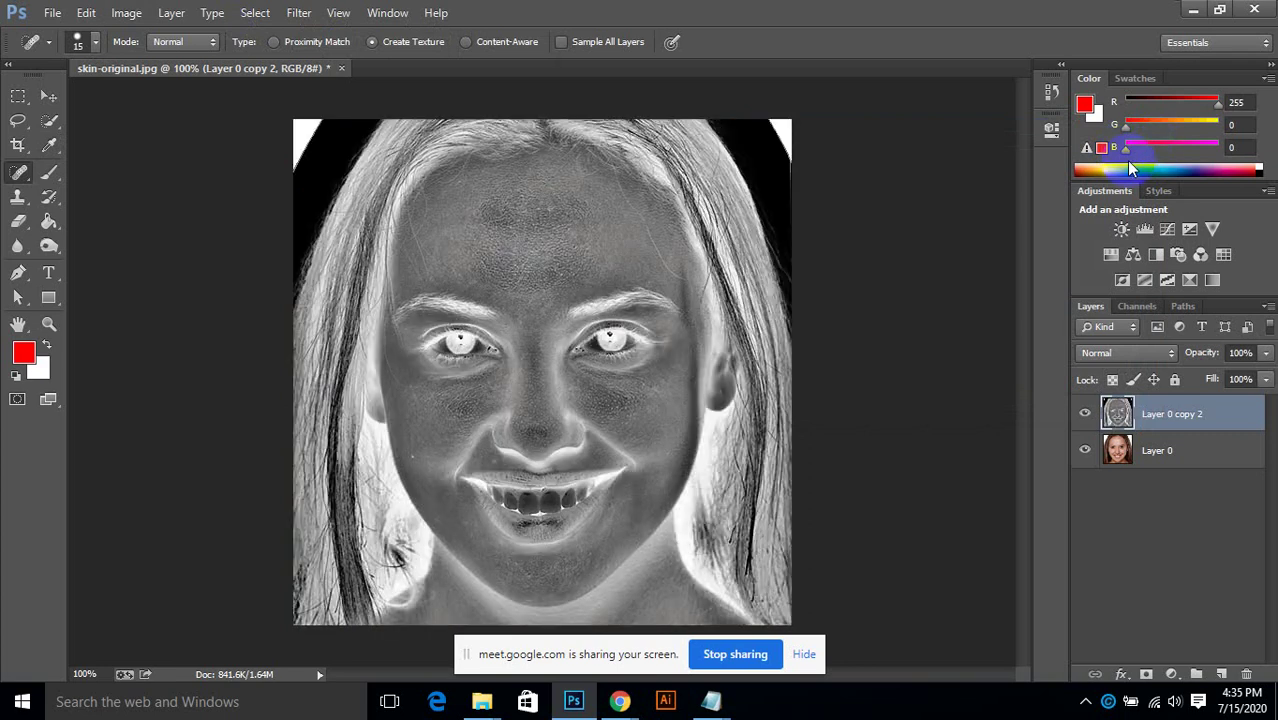
click(1093, 353)
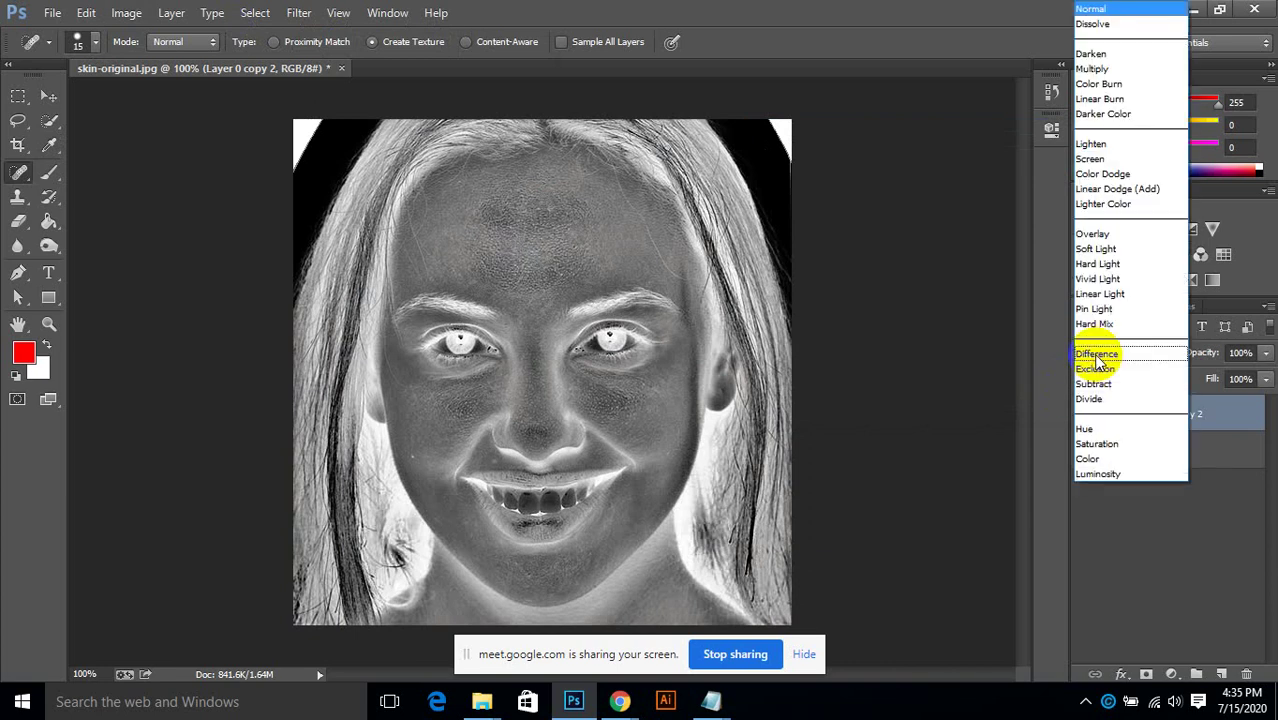
click(1105, 234)
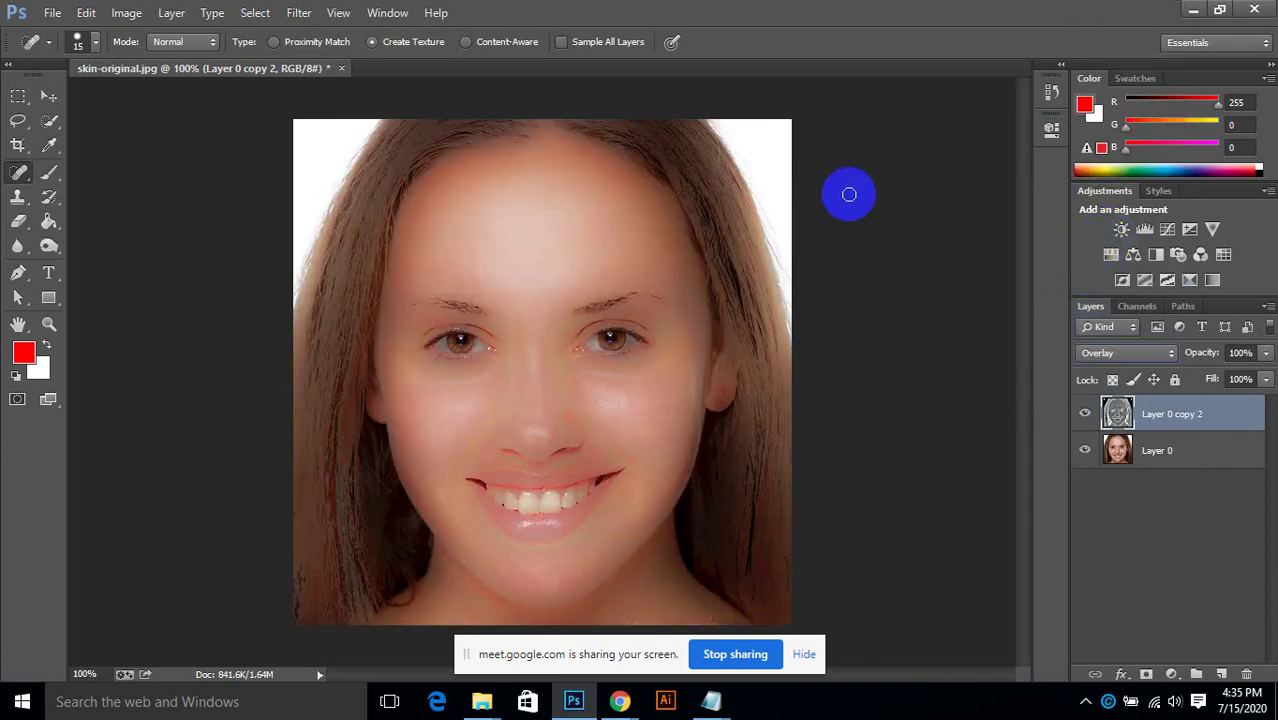
Step: Apply a Gaussian Blur with a 2-pixel radius to the Overlay layer
click(296, 12)
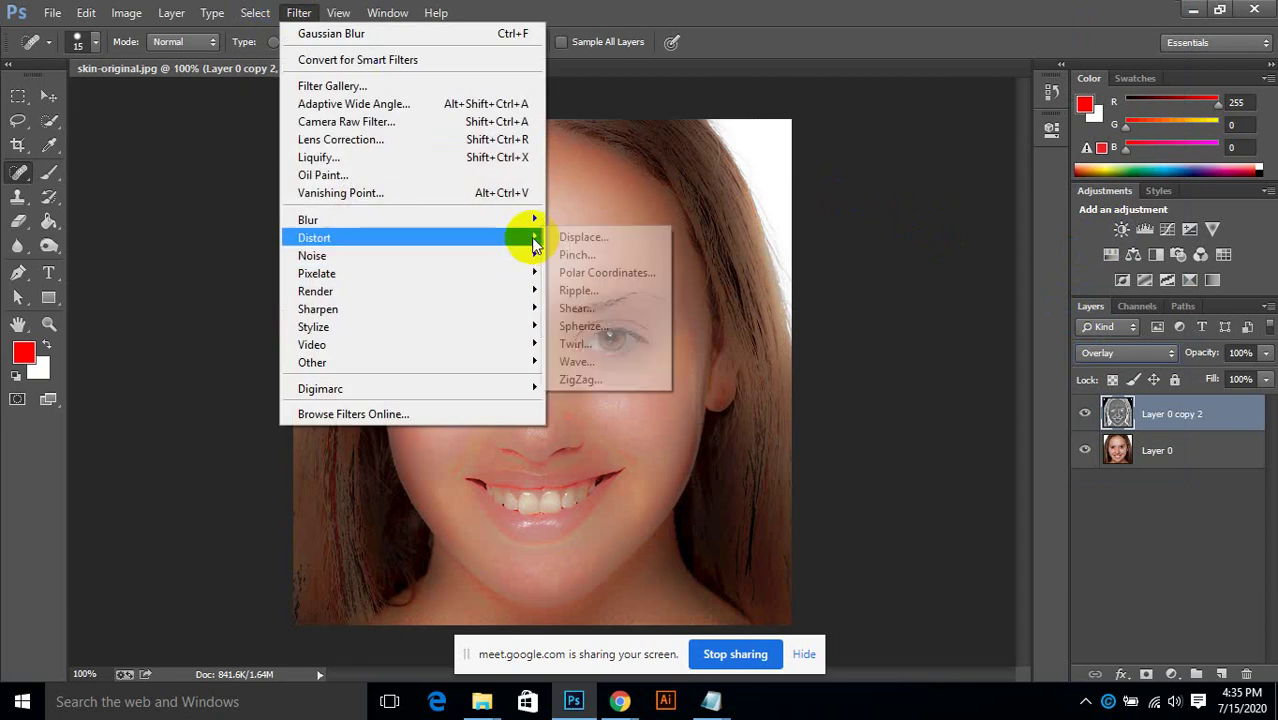
mouse_move(535, 222)
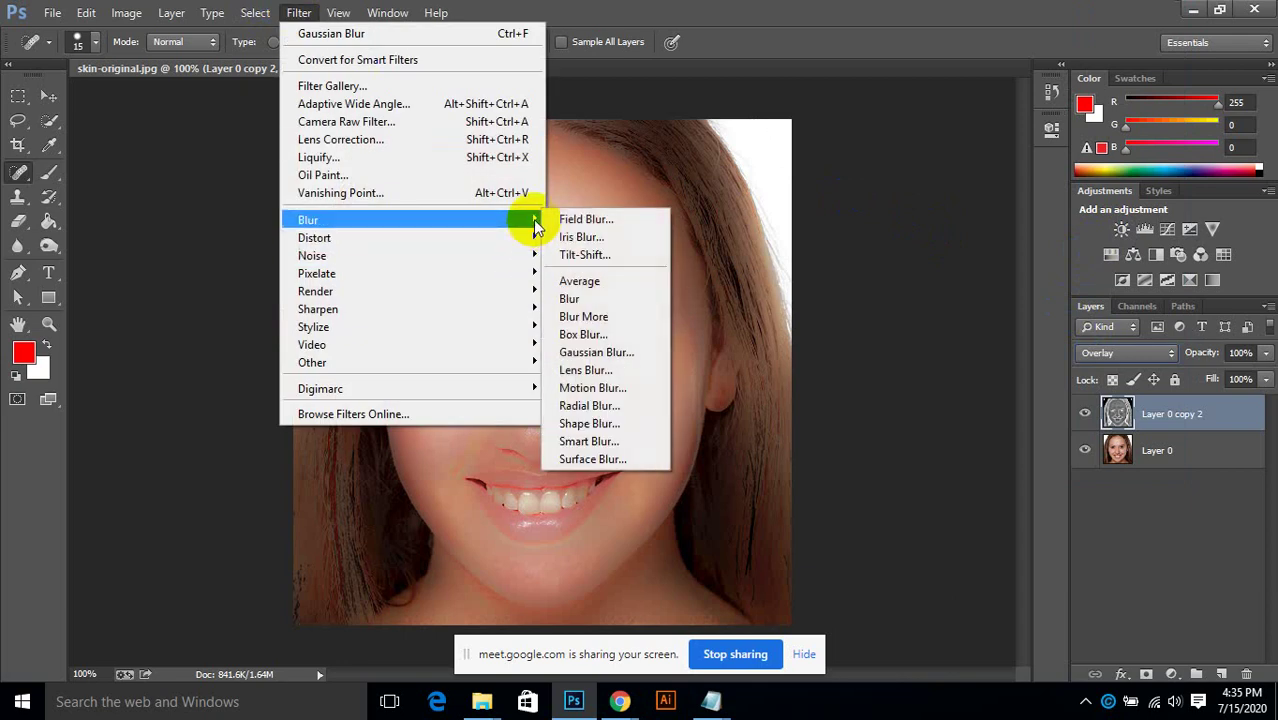
click(604, 357)
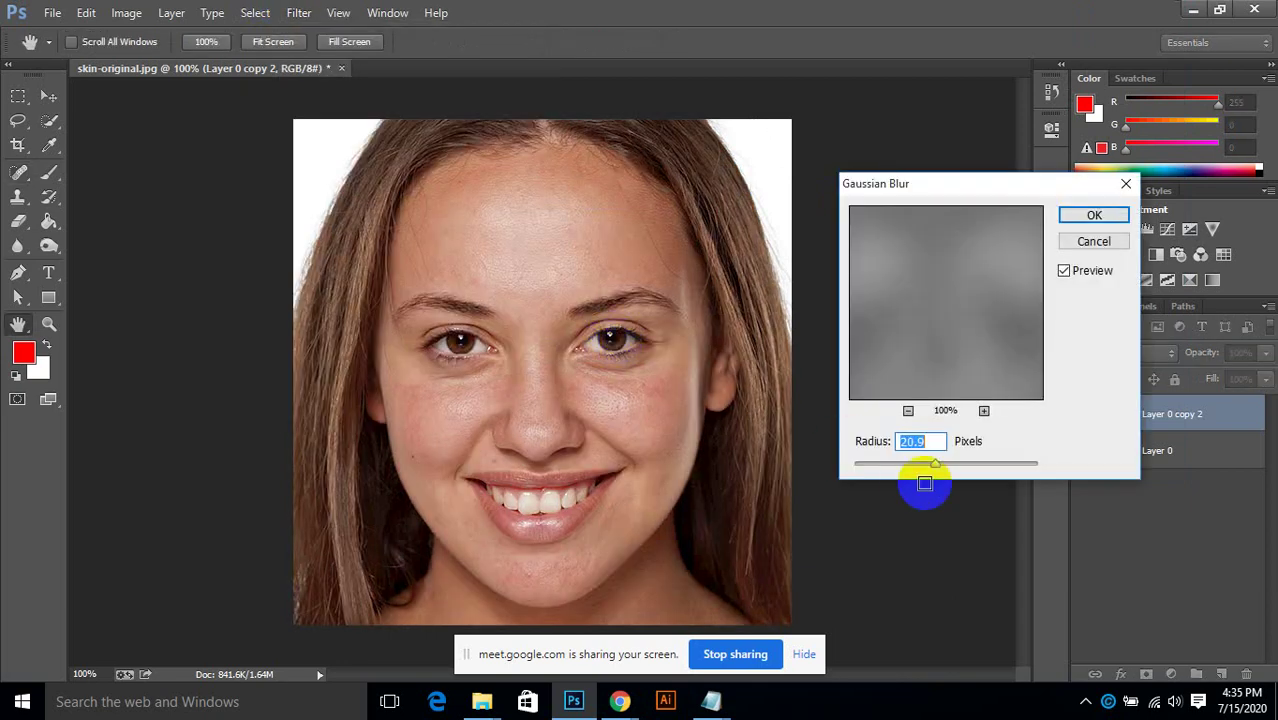
drag(903, 466, 879, 475)
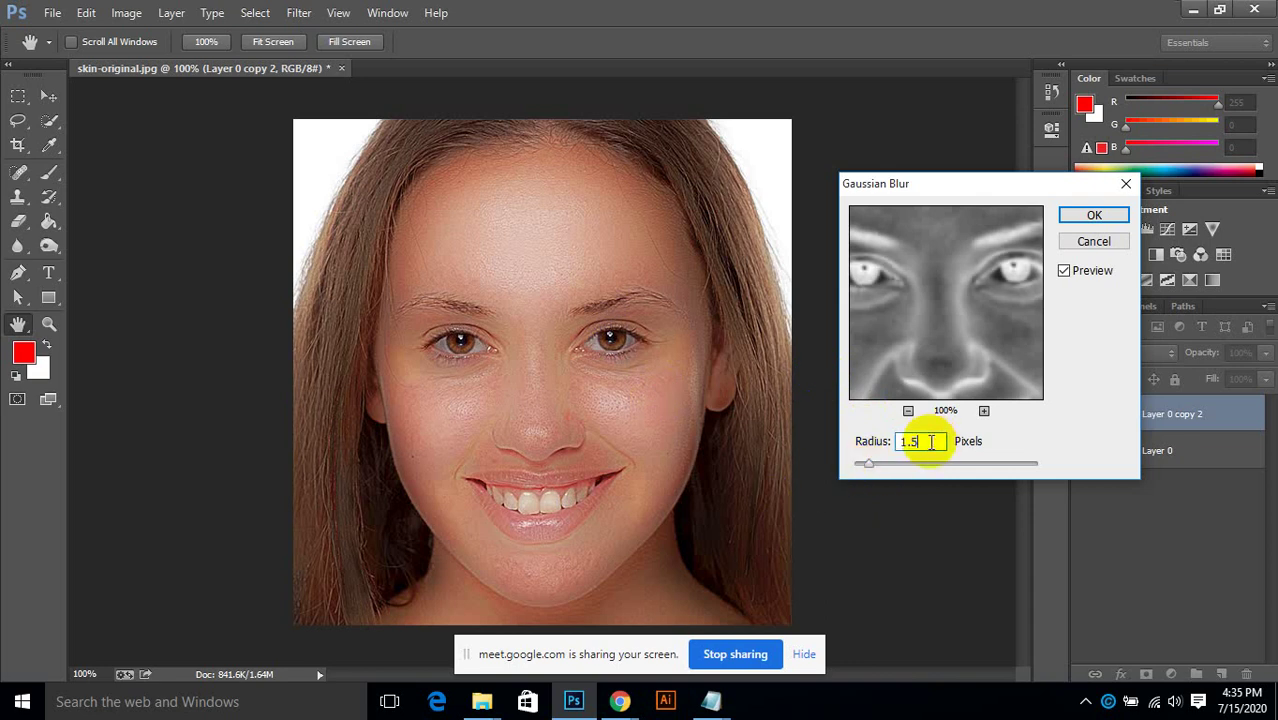
click(858, 450)
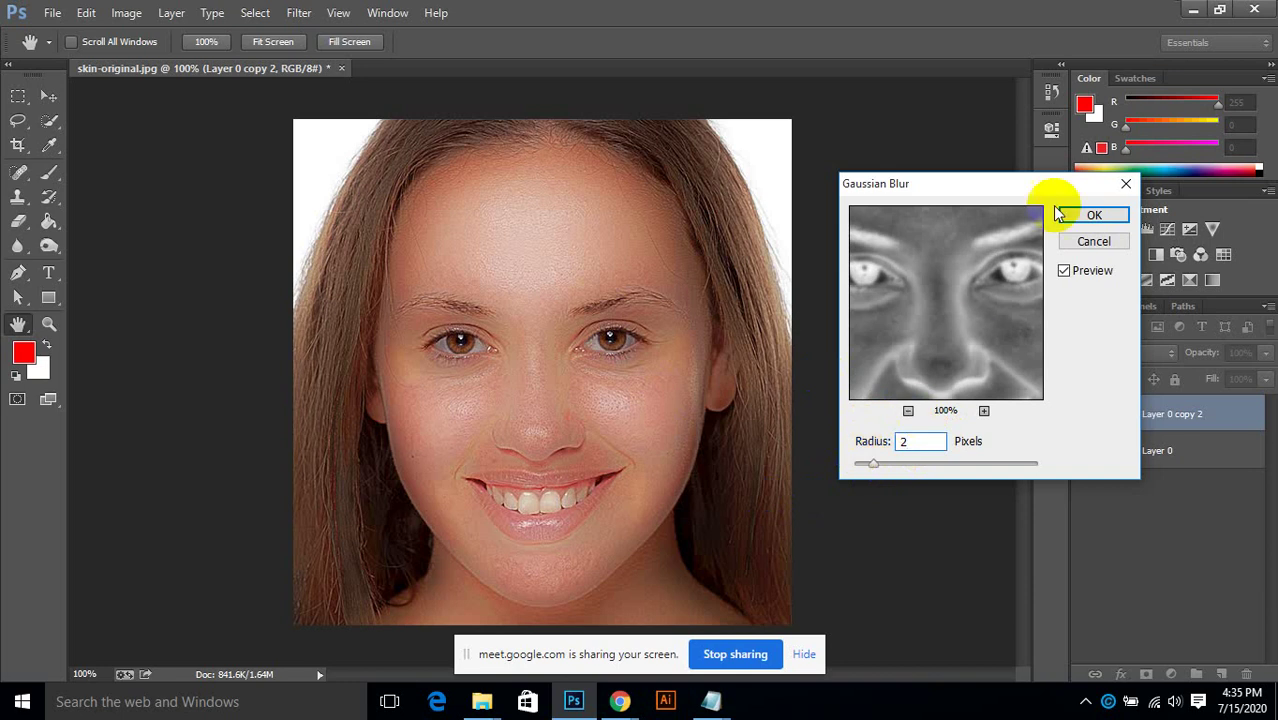
click(1094, 215)
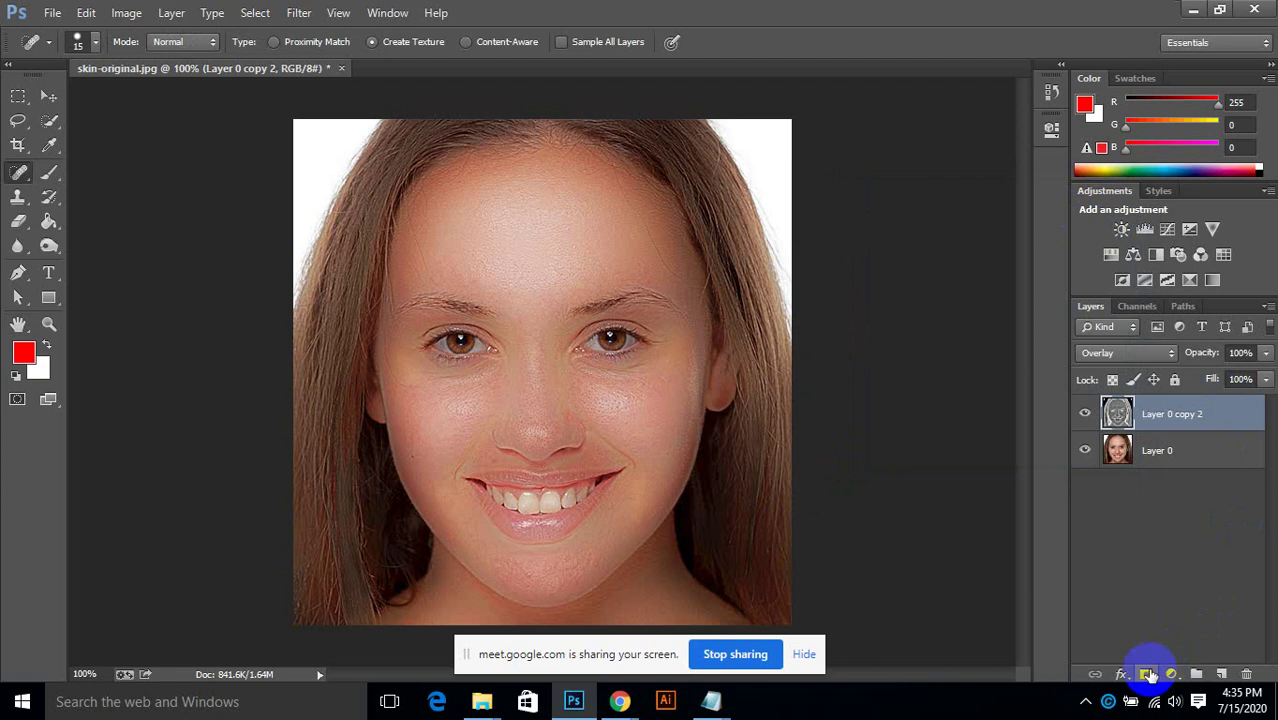
Step: Add a layer mask to Layer 0 copy 2 and invert the mask to black
click(1146, 674)
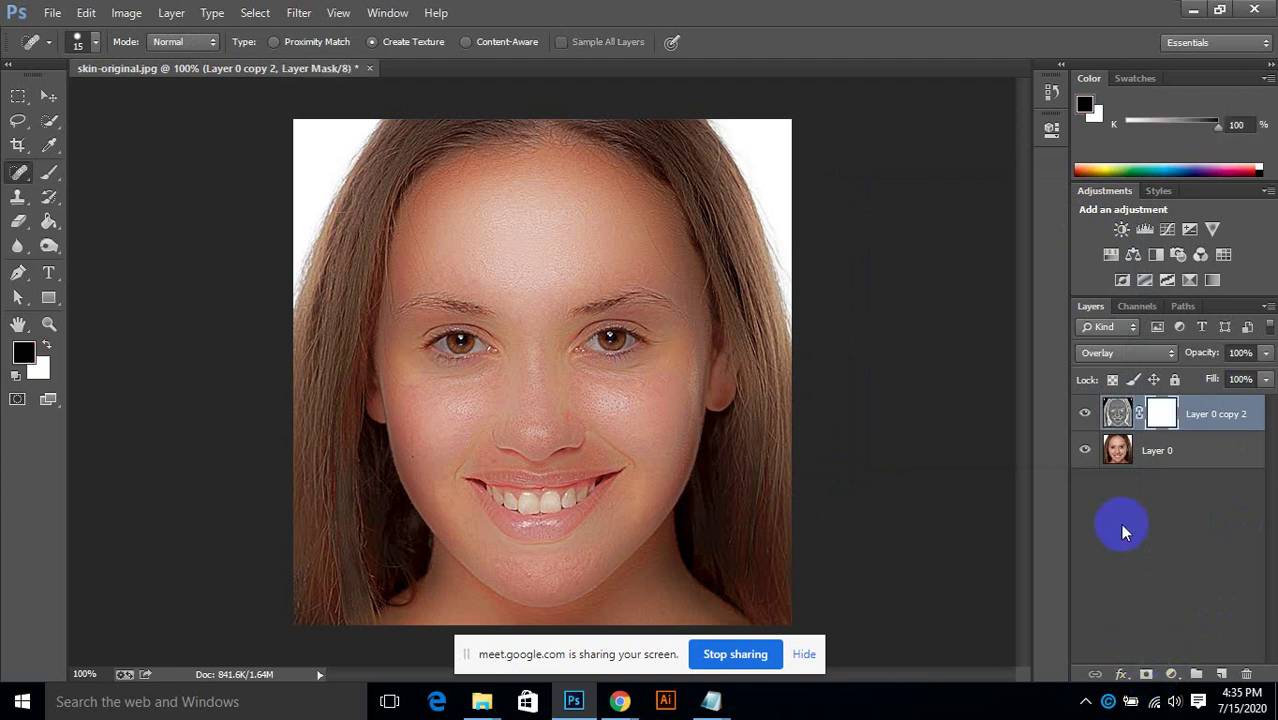
click(1163, 414)
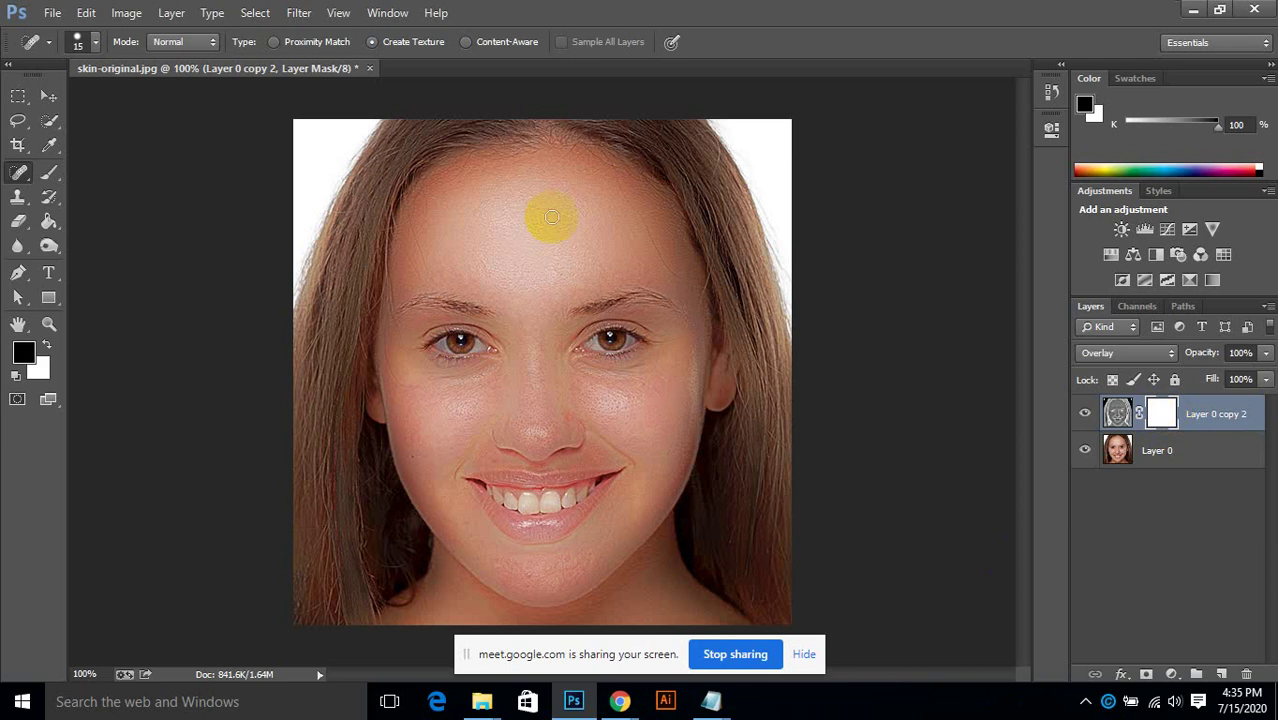
click(126, 13)
mouse_move(210, 61)
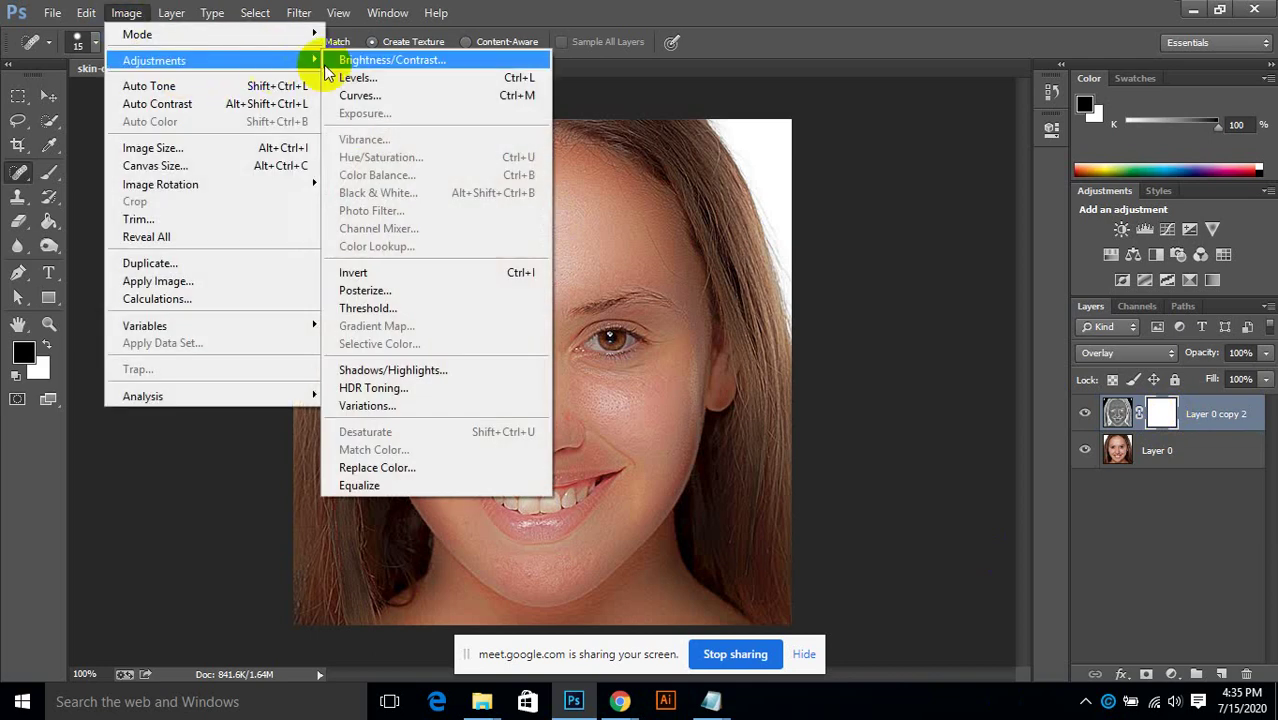
click(385, 278)
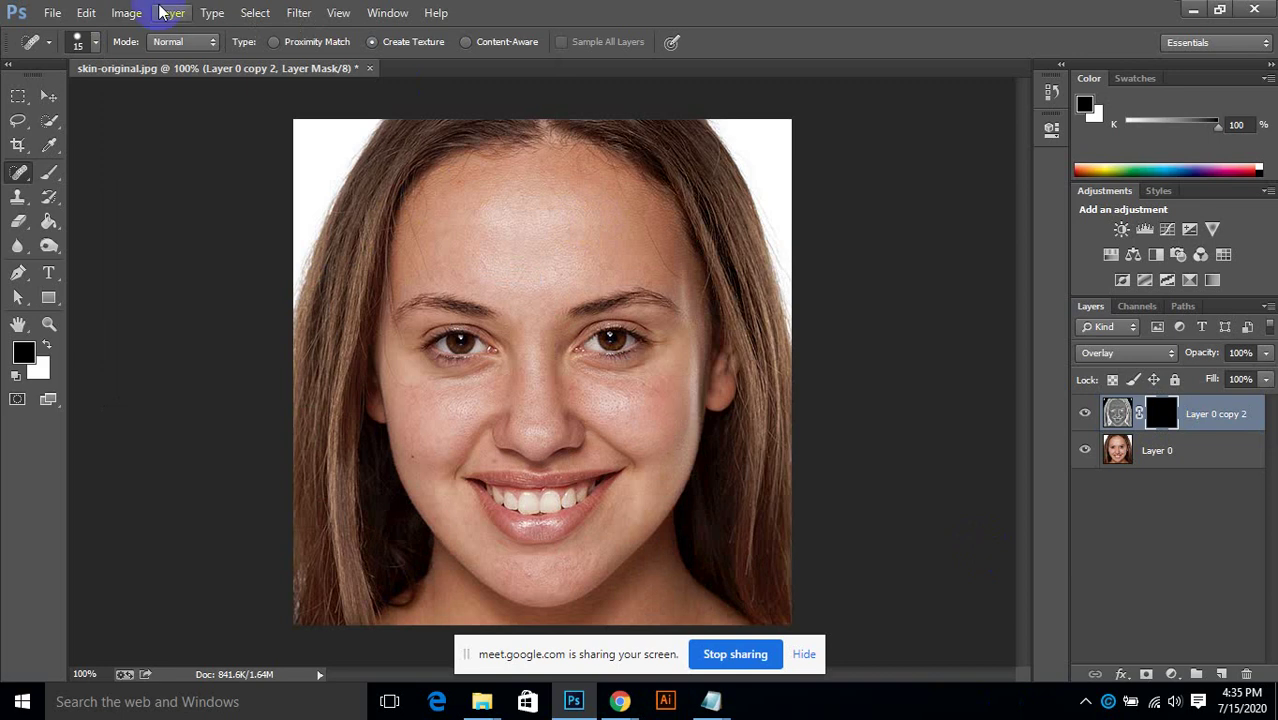
Step: Paint the mask white over the forehead with a 90-pixel Brush to reveal the smoothing there
click(49, 172)
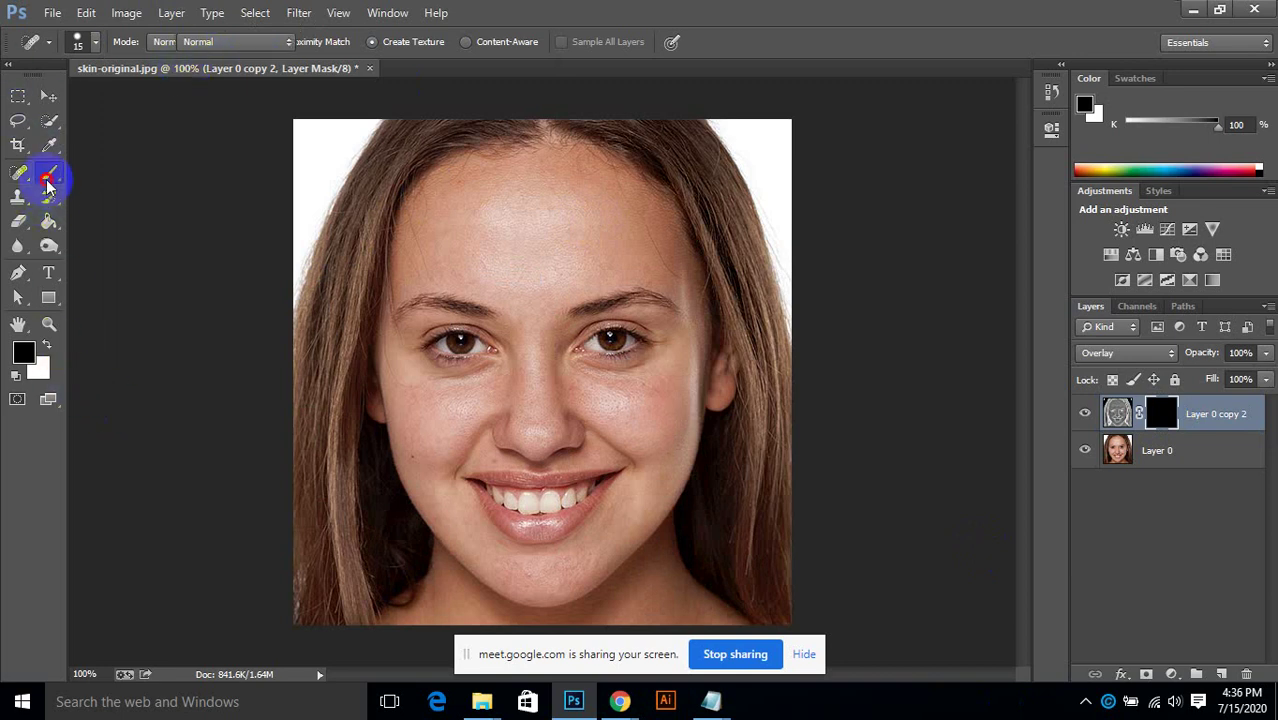
click(46, 344)
click(15, 375)
click(46, 344)
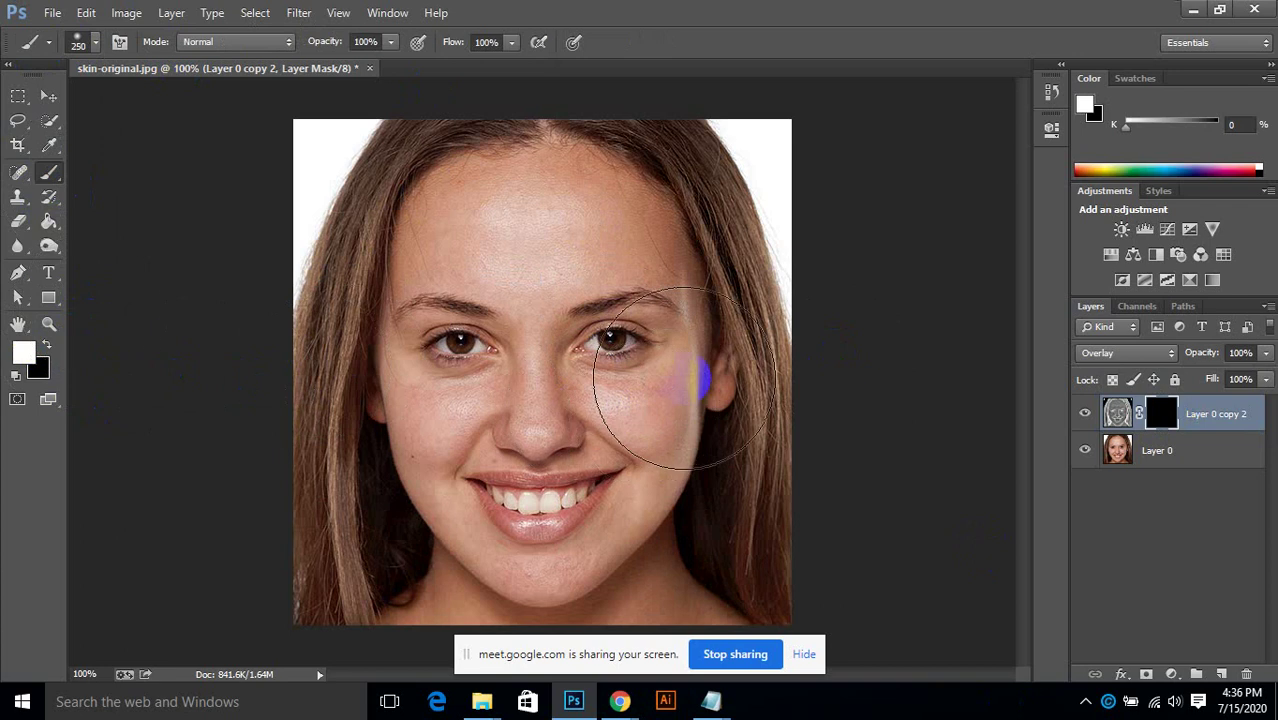
key(bracketleft)
key(bracketleft)
key(bracketleft)
key(bracketleft)
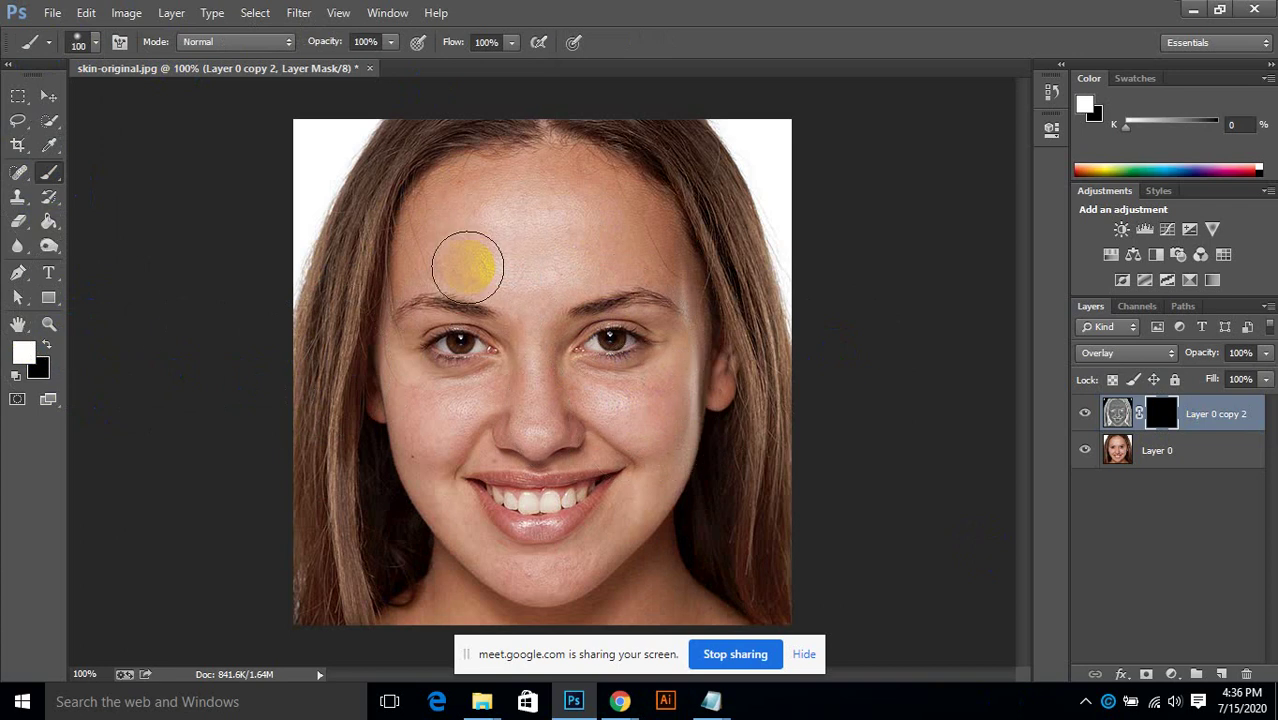
key(bracketleft)
click(515, 239)
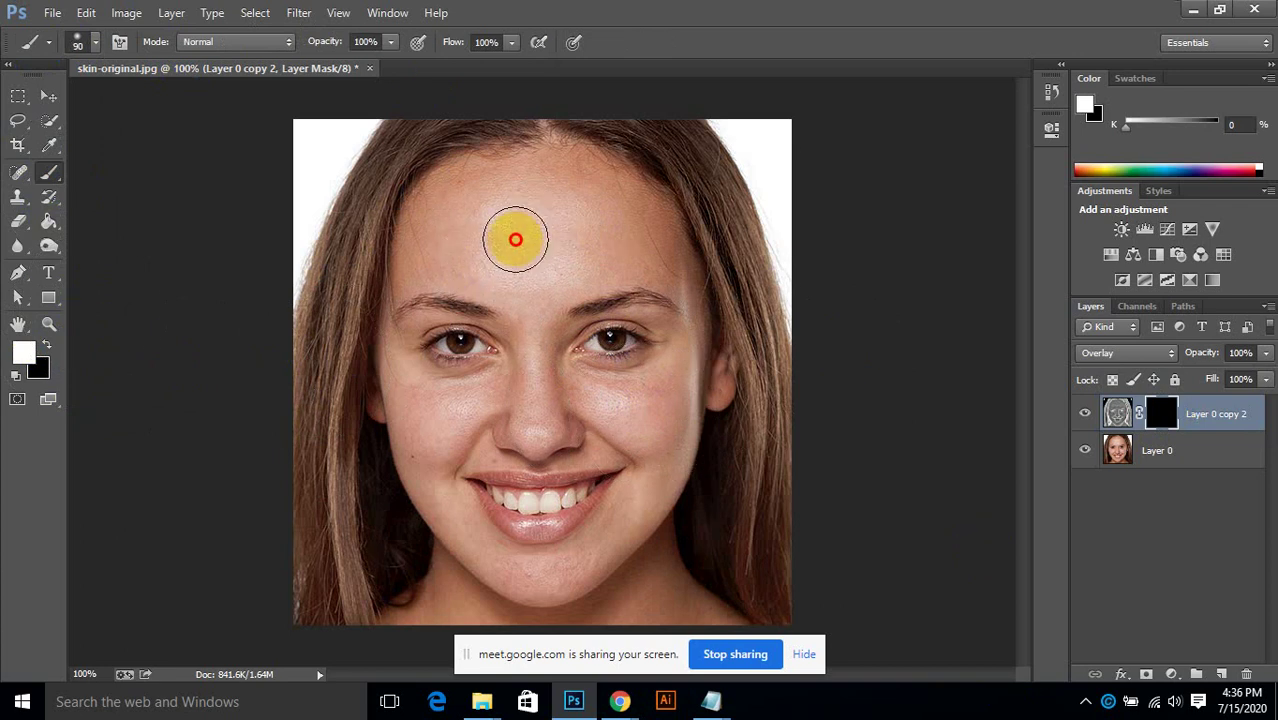
mouse_move(515, 239)
mouse_down()
mouse_move(545, 205)
mouse_move(530, 164)
mouse_move(458, 229)
mouse_move(467, 193)
mouse_move(445, 254)
mouse_move(446, 240)
mouse_move(512, 263)
mouse_move(509, 285)
mouse_move(527, 292)
mouse_move(623, 244)
mouse_move(588, 255)
mouse_move(645, 216)
mouse_move(541, 178)
mouse_move(494, 268)
mouse_up()
Step: Paint white on the mask around the eyes and over the cheeks and chin with 60- and 70-pixel brushes
key(bracketleft)
key(bracketleft)
key(bracketleft)
drag(462, 345, 445, 345)
click(613, 345)
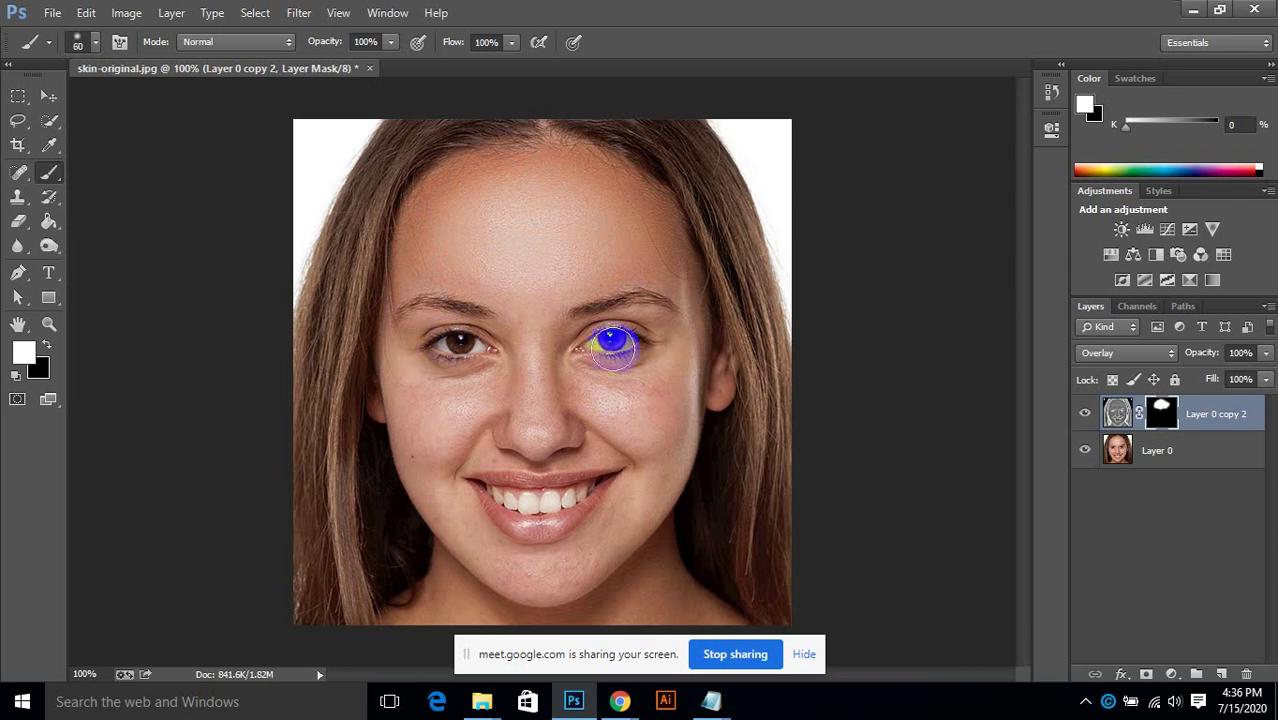
mouse_move(613, 345)
mouse_down()
mouse_move(626, 388)
mouse_move(489, 406)
mouse_move(459, 398)
mouse_move(474, 380)
mouse_move(428, 379)
mouse_move(426, 410)
mouse_move(407, 387)
mouse_move(455, 426)
mouse_move(444, 478)
mouse_move(454, 497)
mouse_move(520, 568)
mouse_move(558, 583)
mouse_move(511, 579)
mouse_move(585, 589)
mouse_move(715, 403)
mouse_move(656, 410)
mouse_move(619, 395)
mouse_move(658, 418)
mouse_move(680, 383)
mouse_move(652, 399)
mouse_move(595, 397)
mouse_move(665, 474)
mouse_up()
key(bracketright)
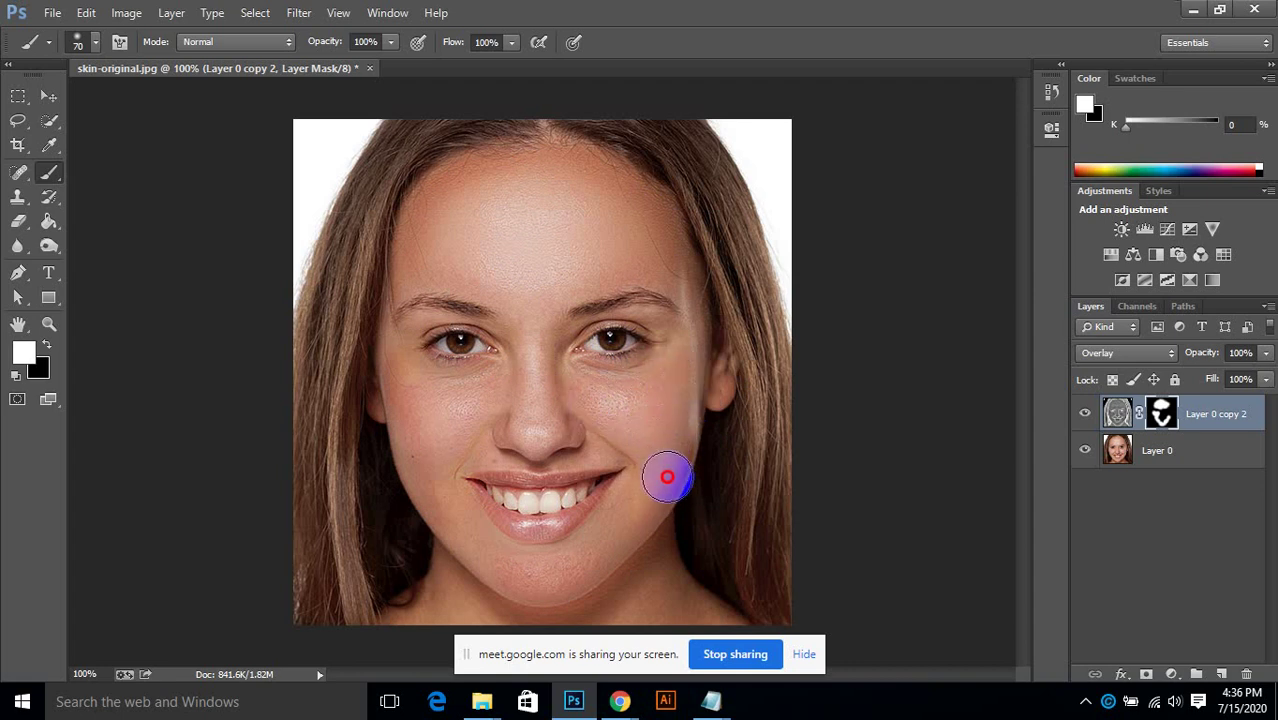
drag(437, 426, 414, 428)
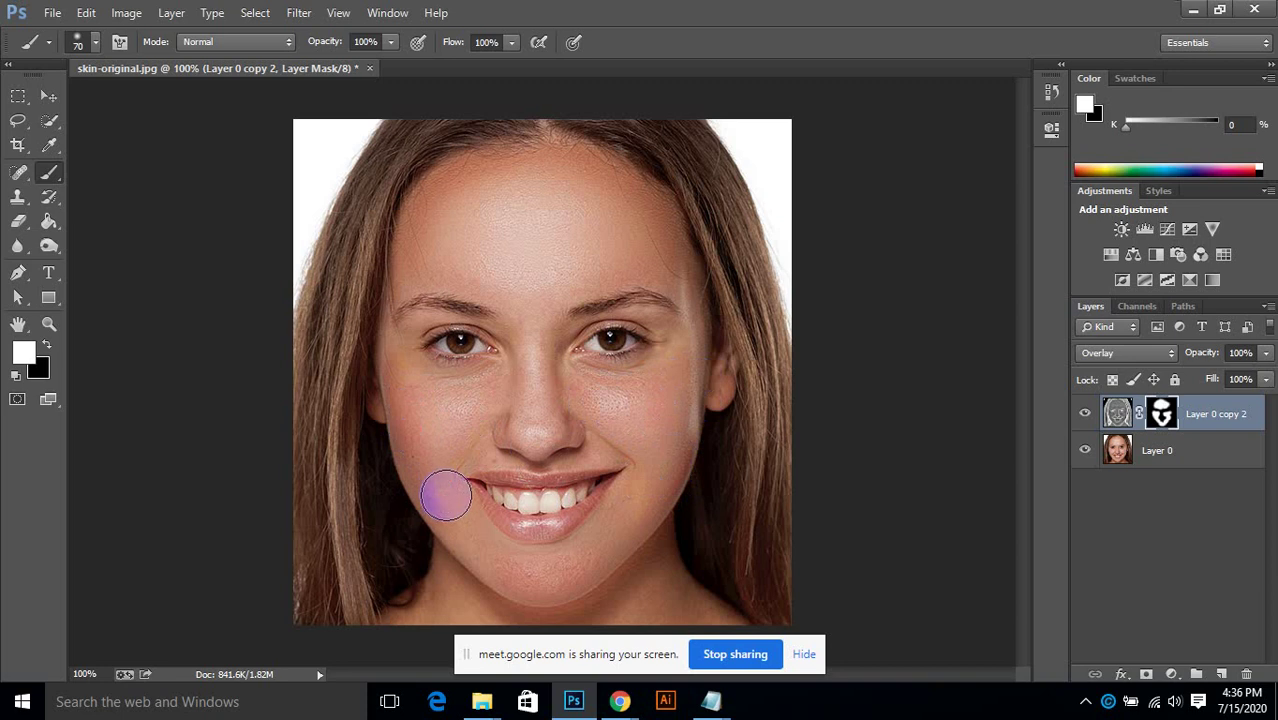
Step: Go over the forehead, cheeks, nose and chin again in white on the mask with 70- and 40-pixel brushes
scroll(528, 495, up, 2)
scroll(474, 470, down, 2)
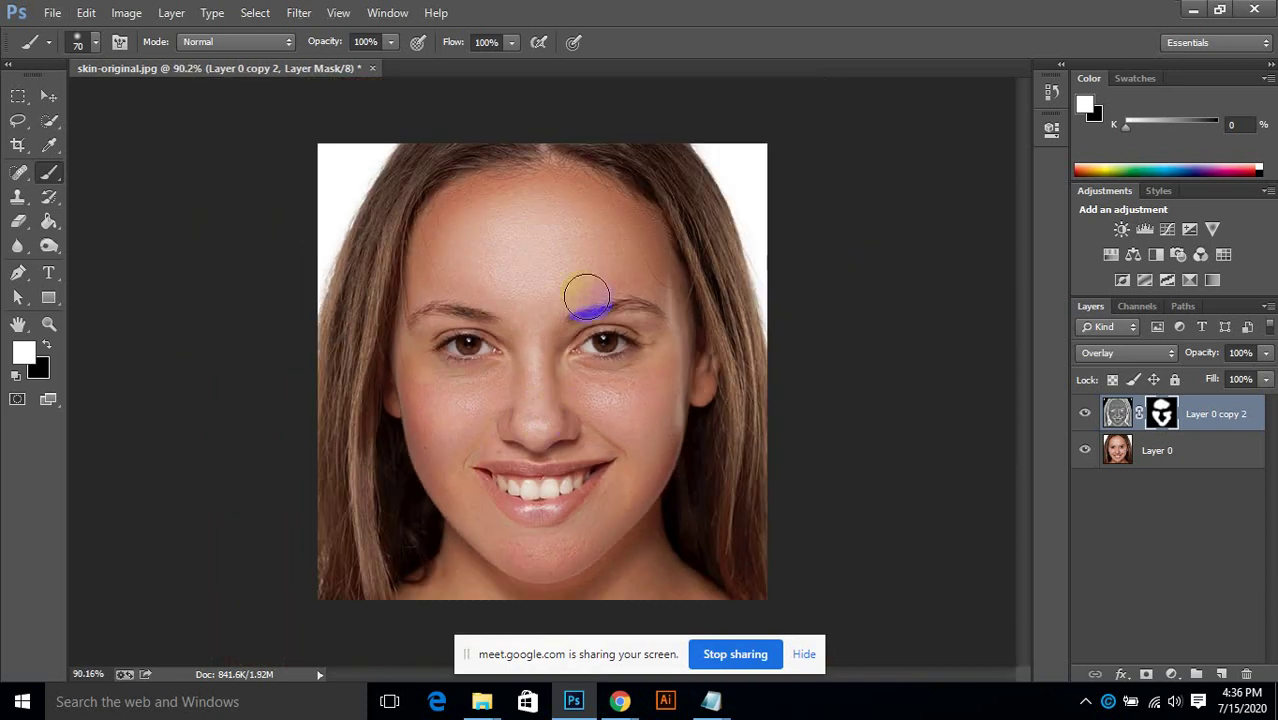
mouse_move(560, 290)
mouse_down()
mouse_move(413, 292)
mouse_move(489, 291)
mouse_up()
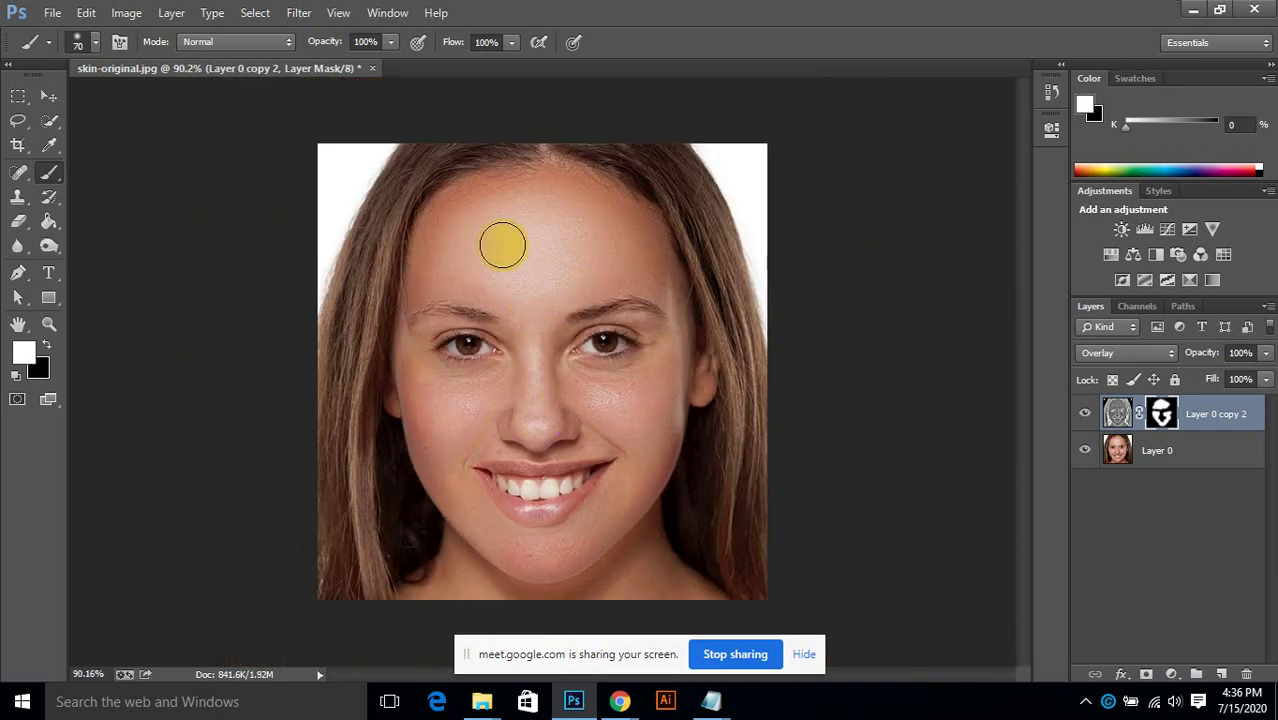
key(bracketright)
key(bracketright)
mouse_move(503, 236)
mouse_down()
mouse_move(483, 208)
mouse_move(519, 194)
mouse_move(585, 194)
mouse_move(613, 223)
mouse_move(642, 278)
mouse_move(558, 322)
mouse_up()
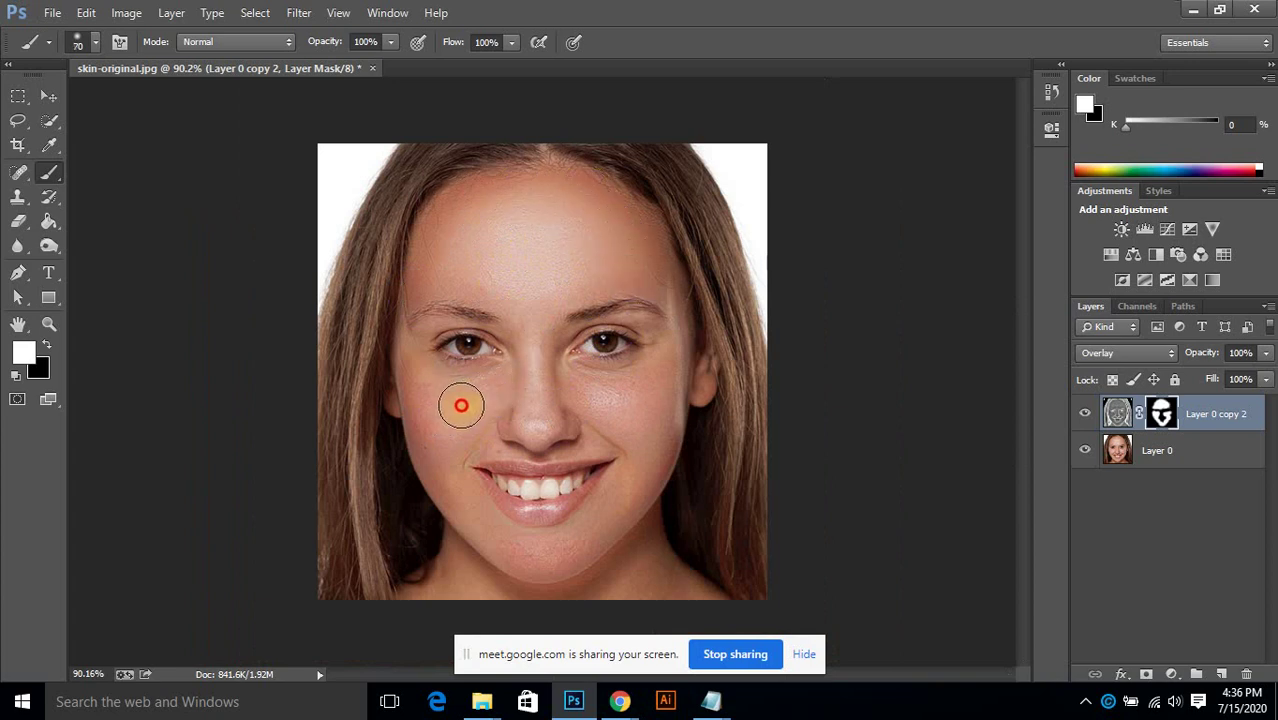
drag(461, 405, 451, 439)
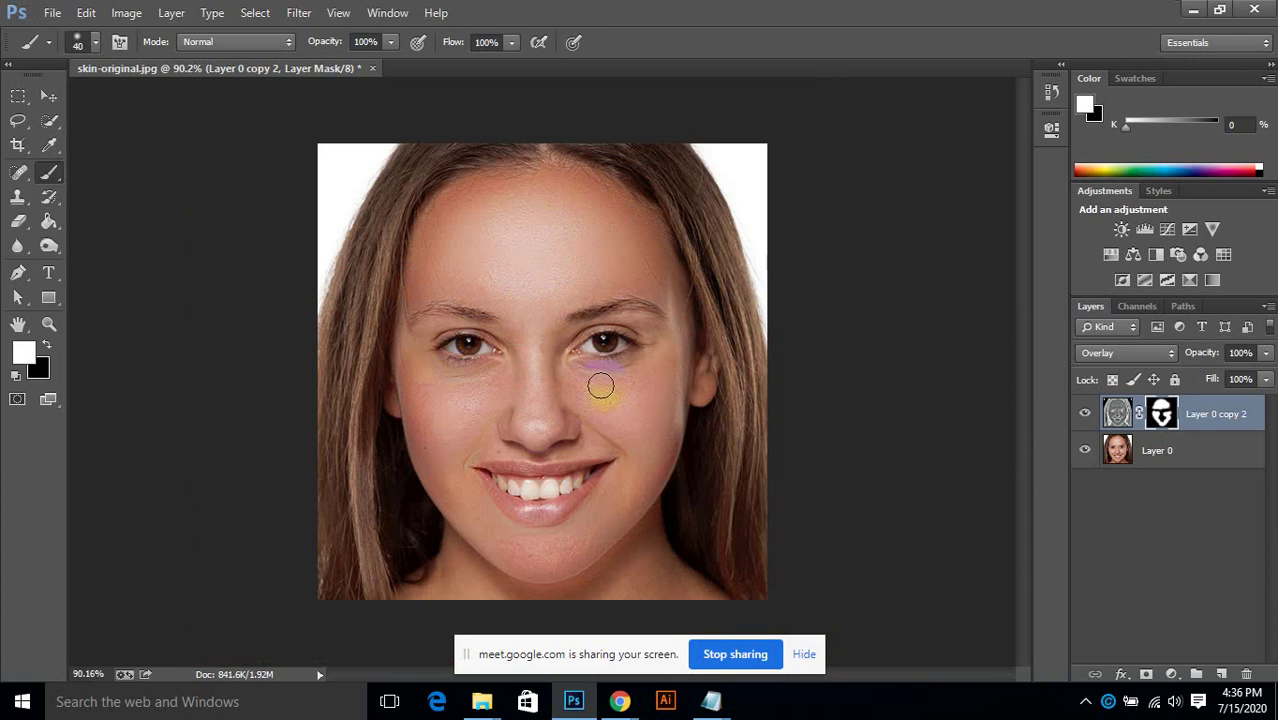
mouse_move(601, 403)
mouse_down()
mouse_move(628, 481)
mouse_move(565, 540)
mouse_up()
mouse_move(484, 511)
mouse_down()
mouse_move(590, 569)
mouse_move(608, 545)
mouse_move(577, 400)
mouse_up()
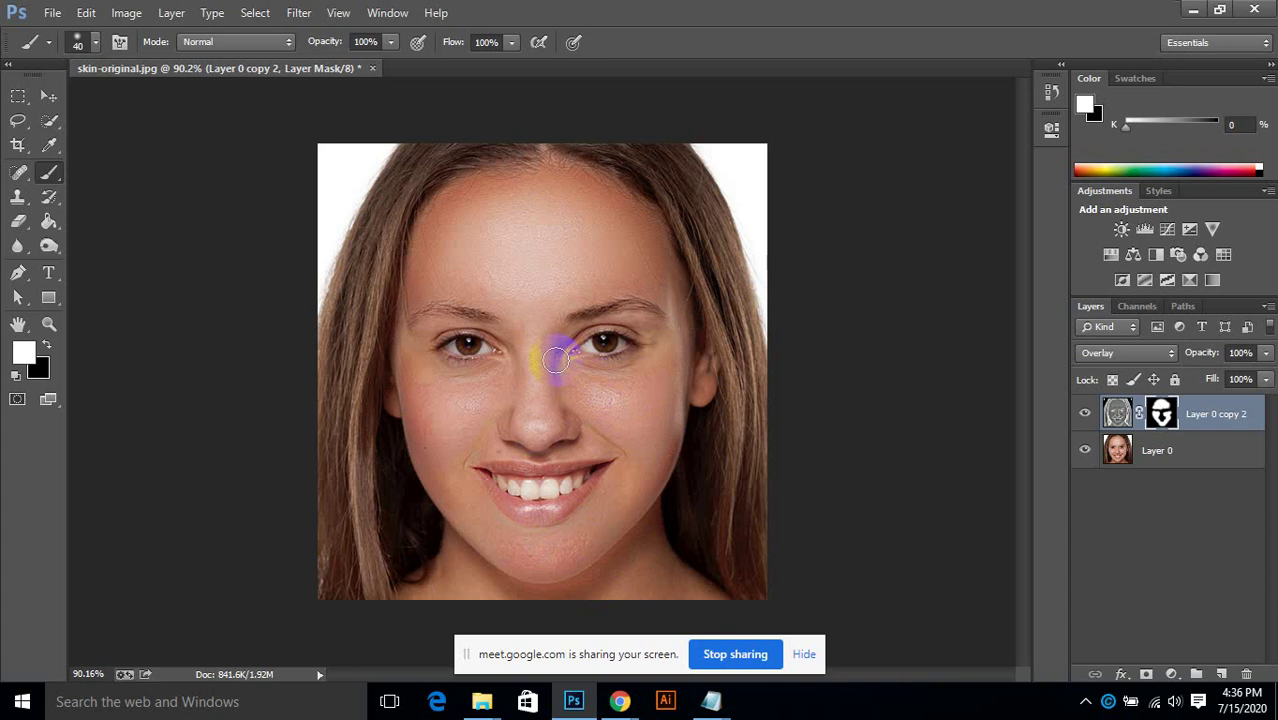
Step: Merge the masked Layer 0 copy 2 with Layer 0 into a single layer
scroll(556, 360, up, 2)
scroll(556, 360, down, 3)
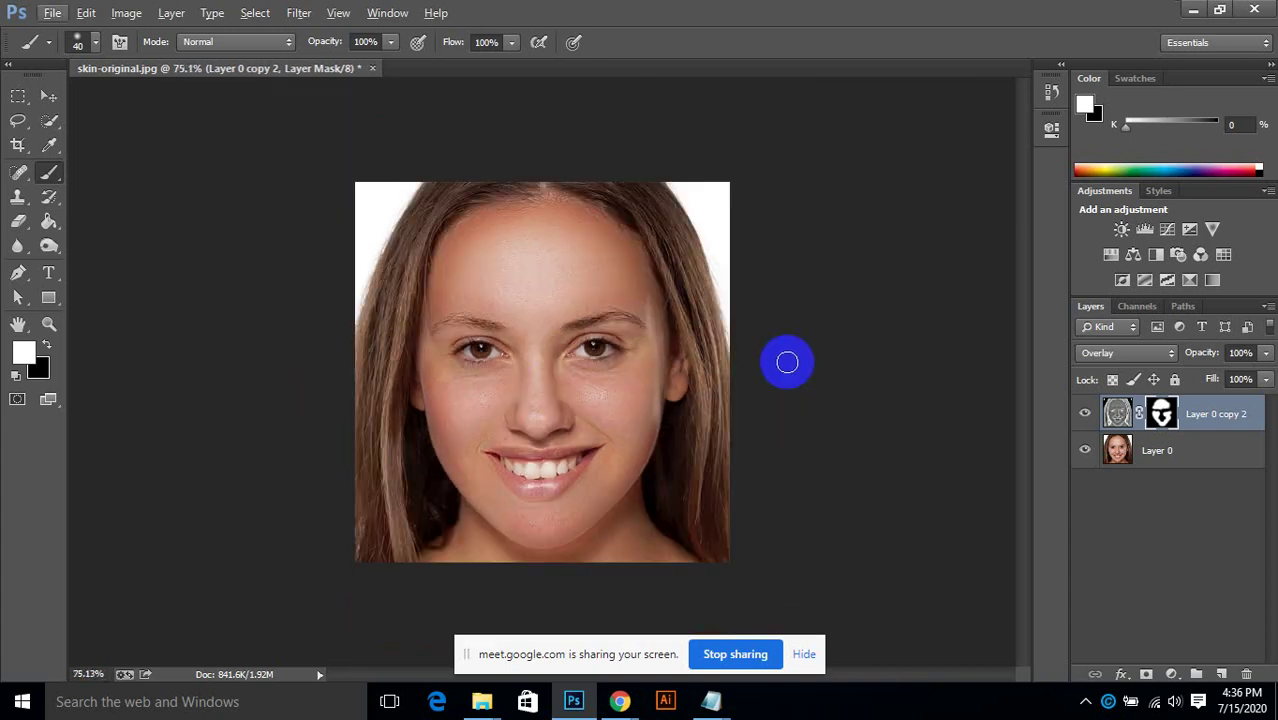
shift+click(1157, 452)
right_click(1152, 448)
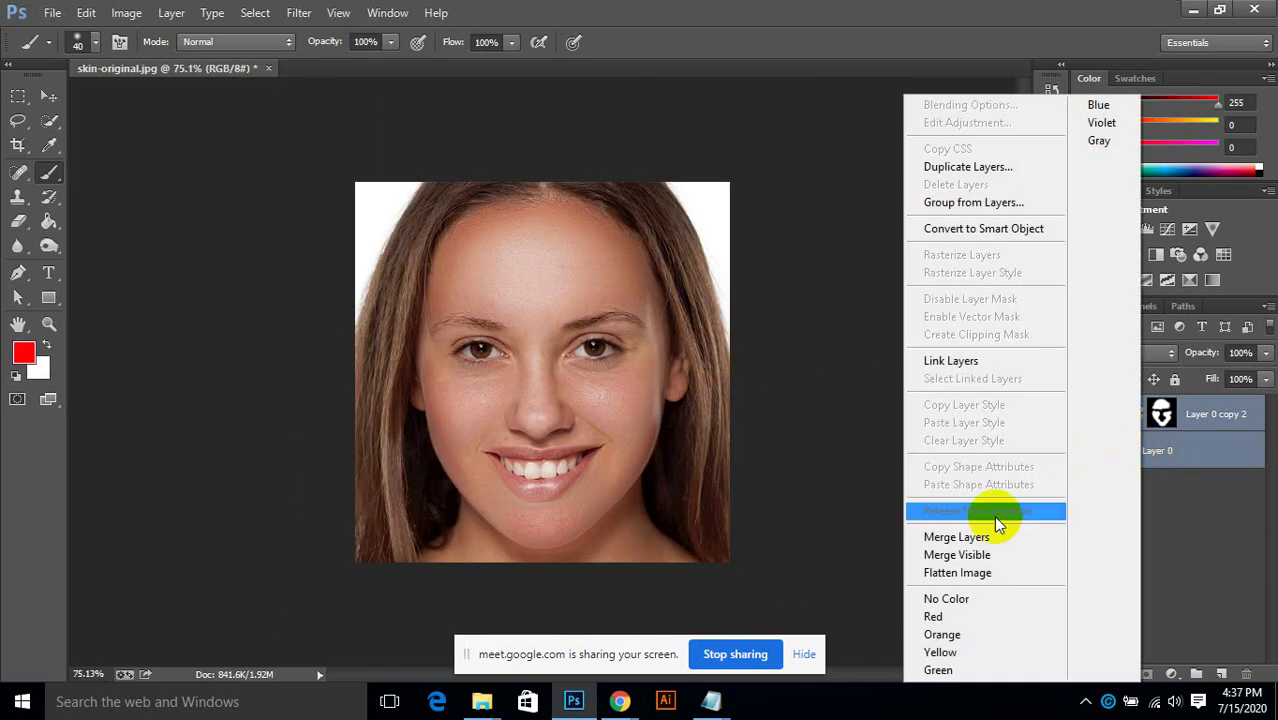
click(995, 540)
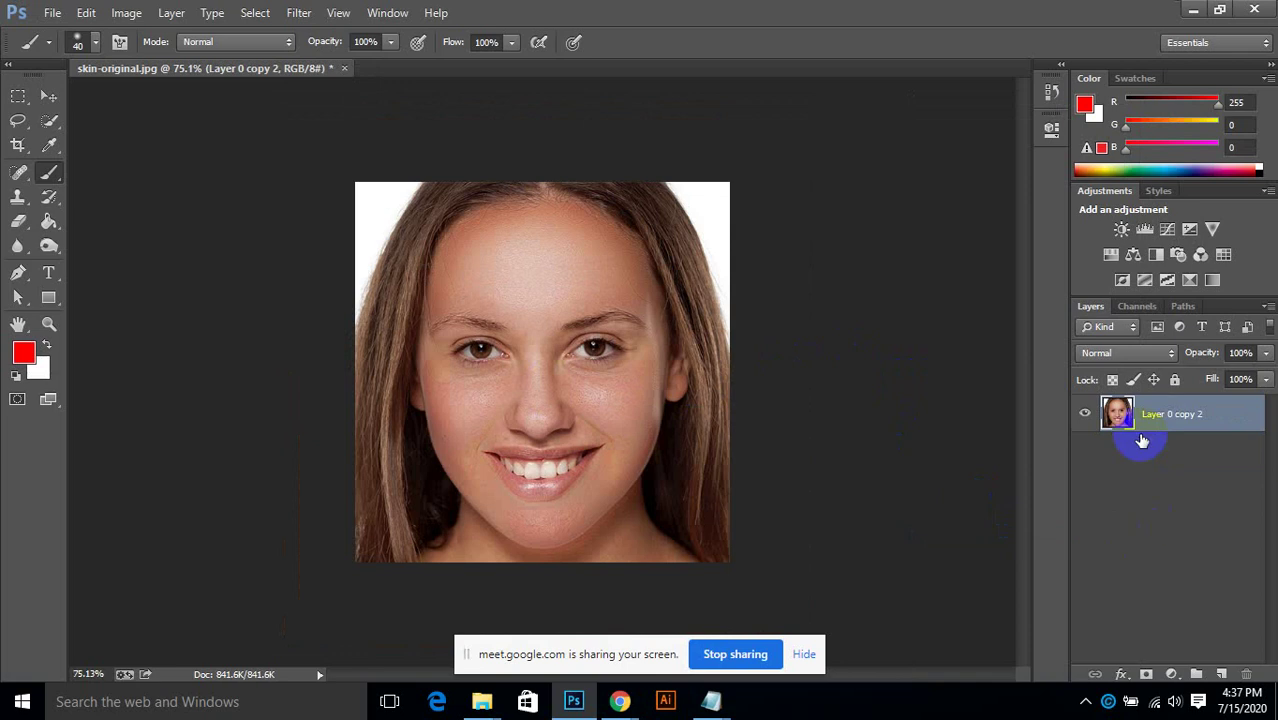
Step: Stack two duplicates above Layer 0 copy 2, with the top one set to Vivid Light and inverted
drag(1141, 425, 1222, 664)
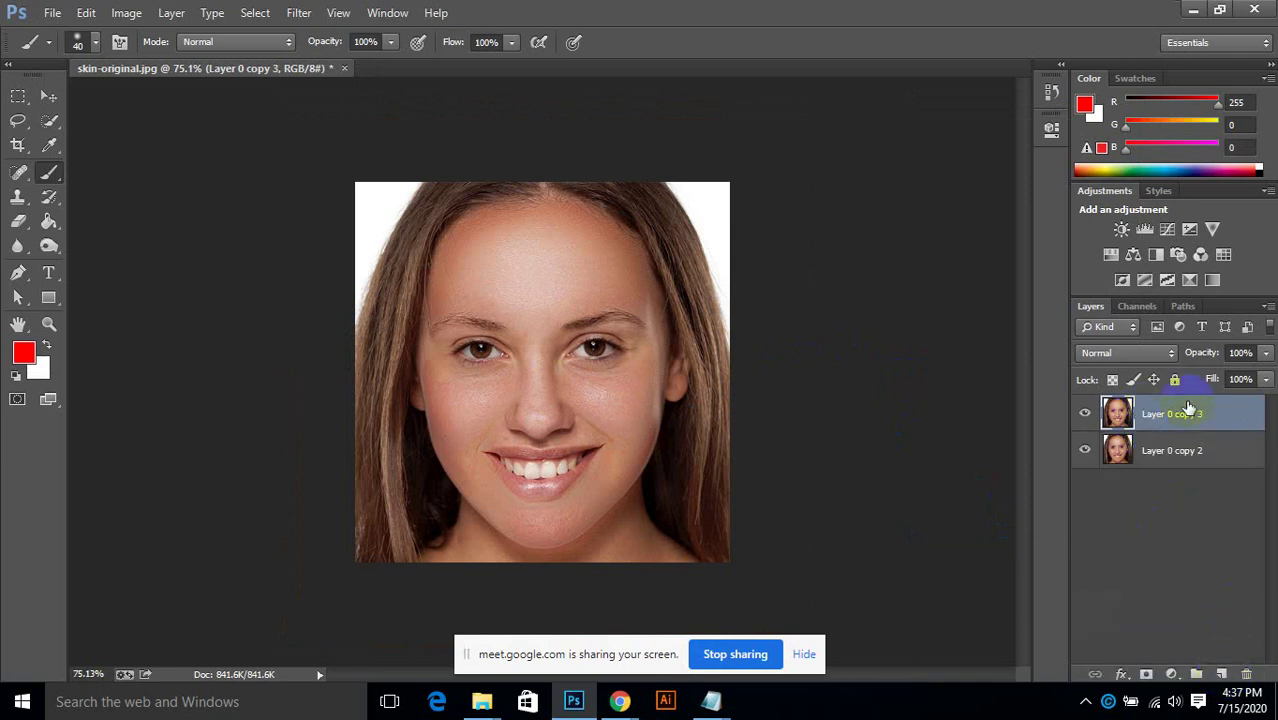
drag(1184, 413, 1223, 668)
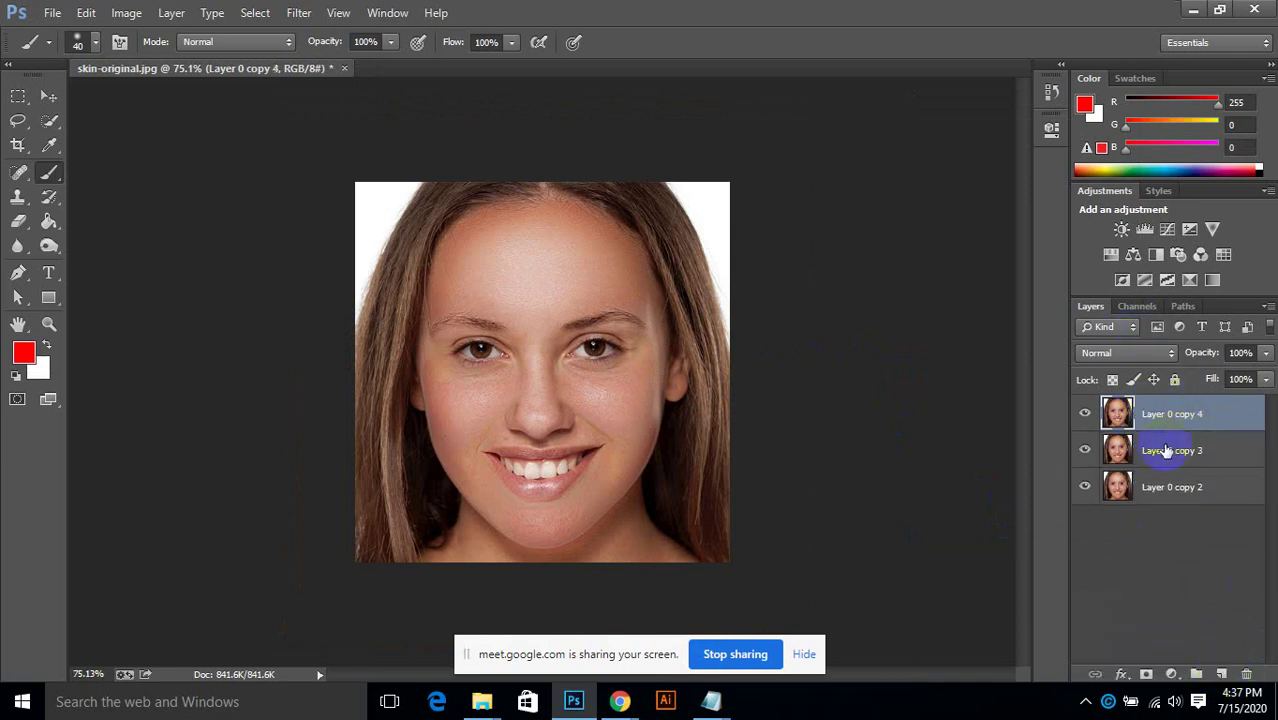
click(1120, 350)
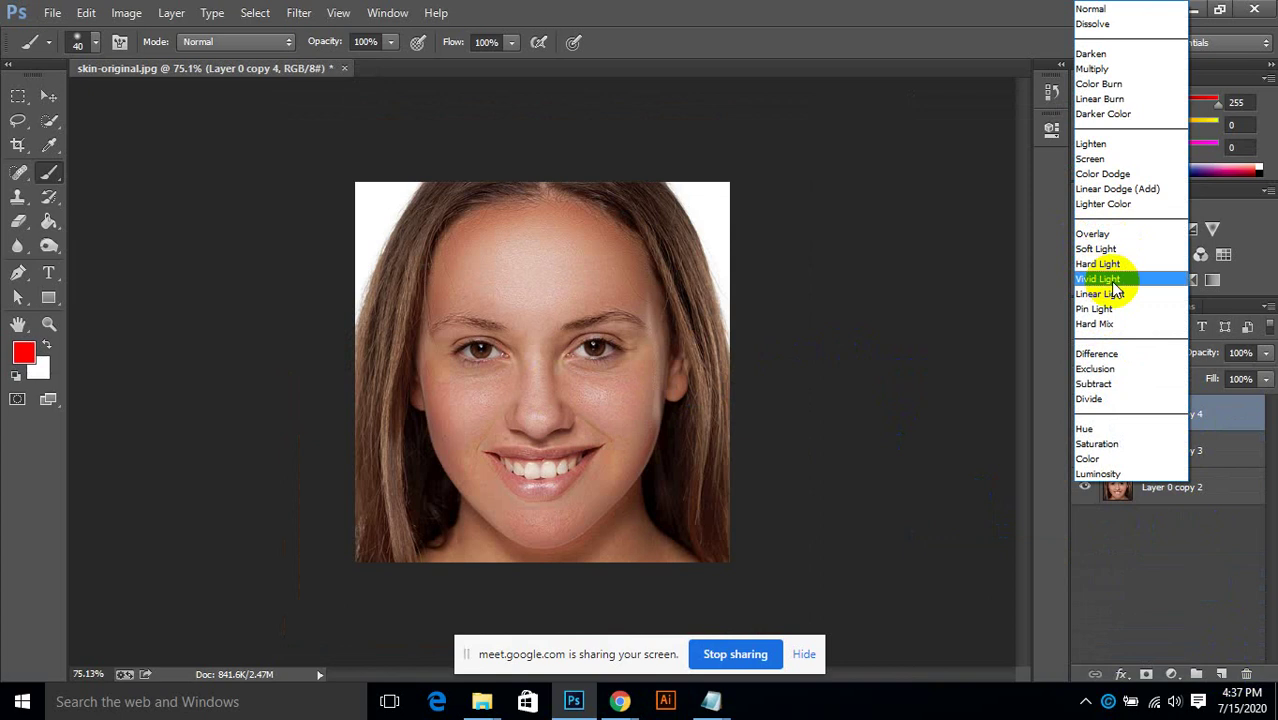
click(1112, 281)
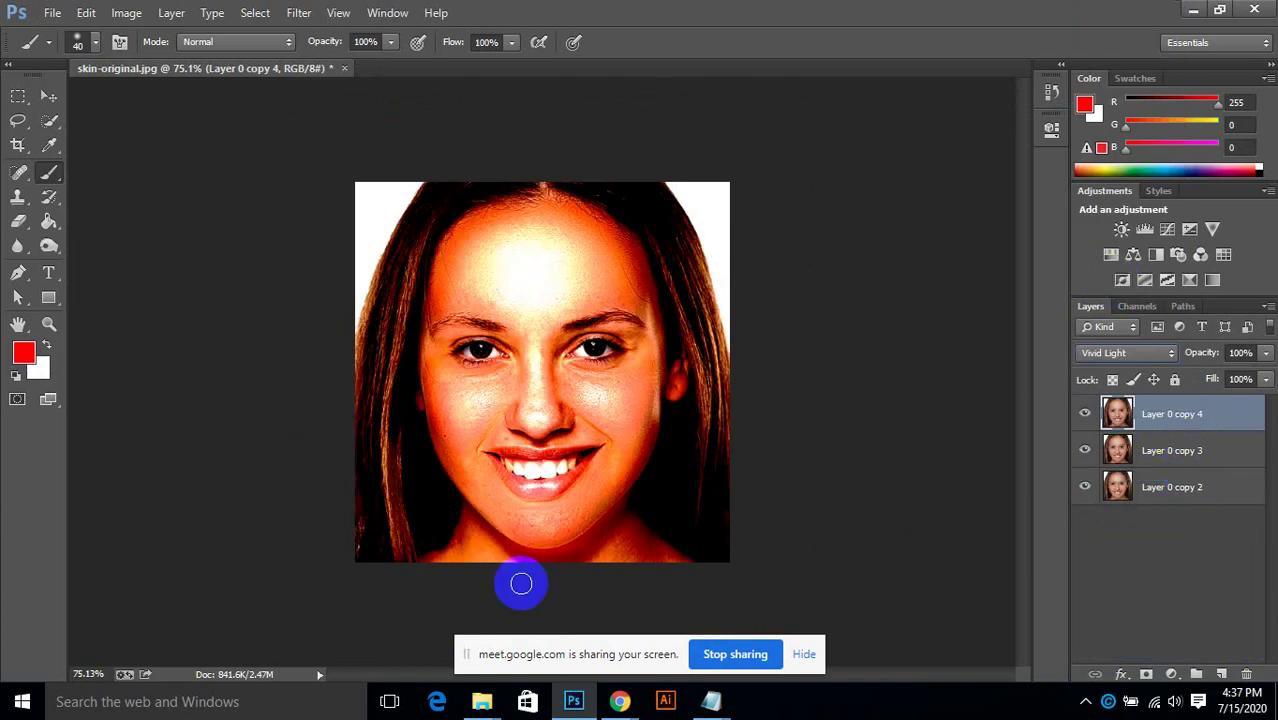
key(ctrl+i)
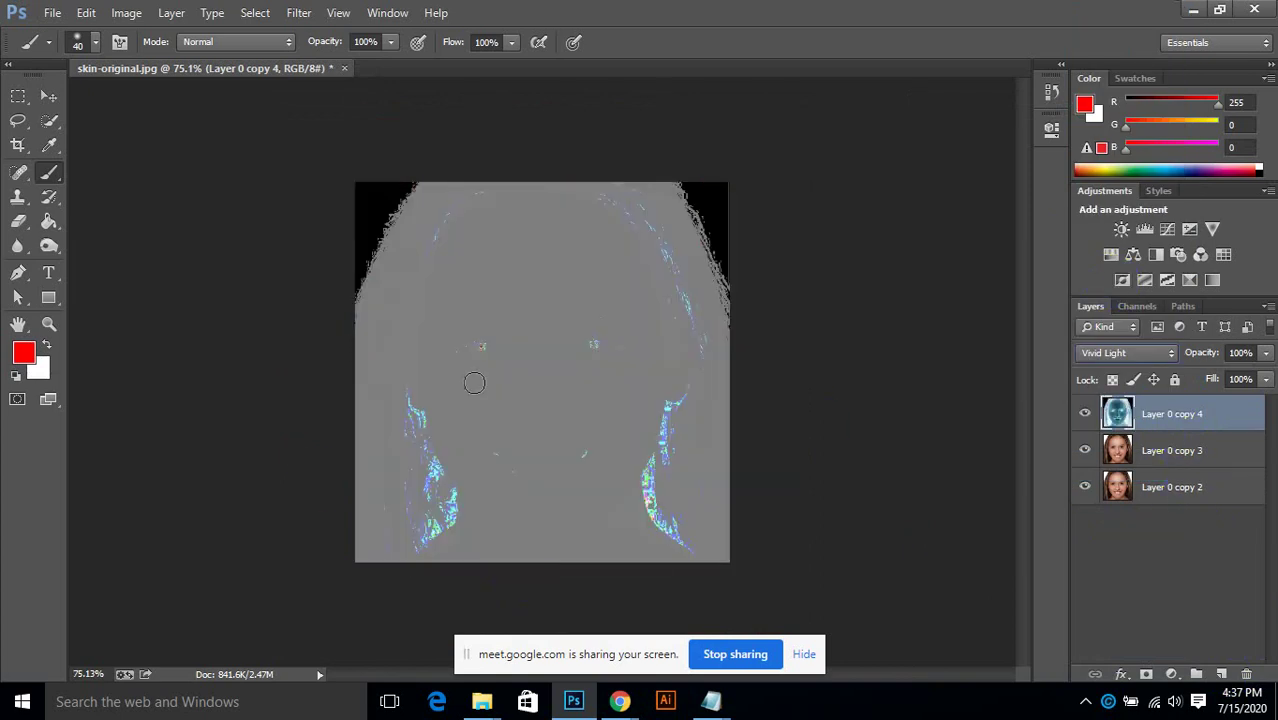
Step: Apply a Gaussian Blur with an 18-pixel radius to the inverted Vivid Light layer
click(299, 12)
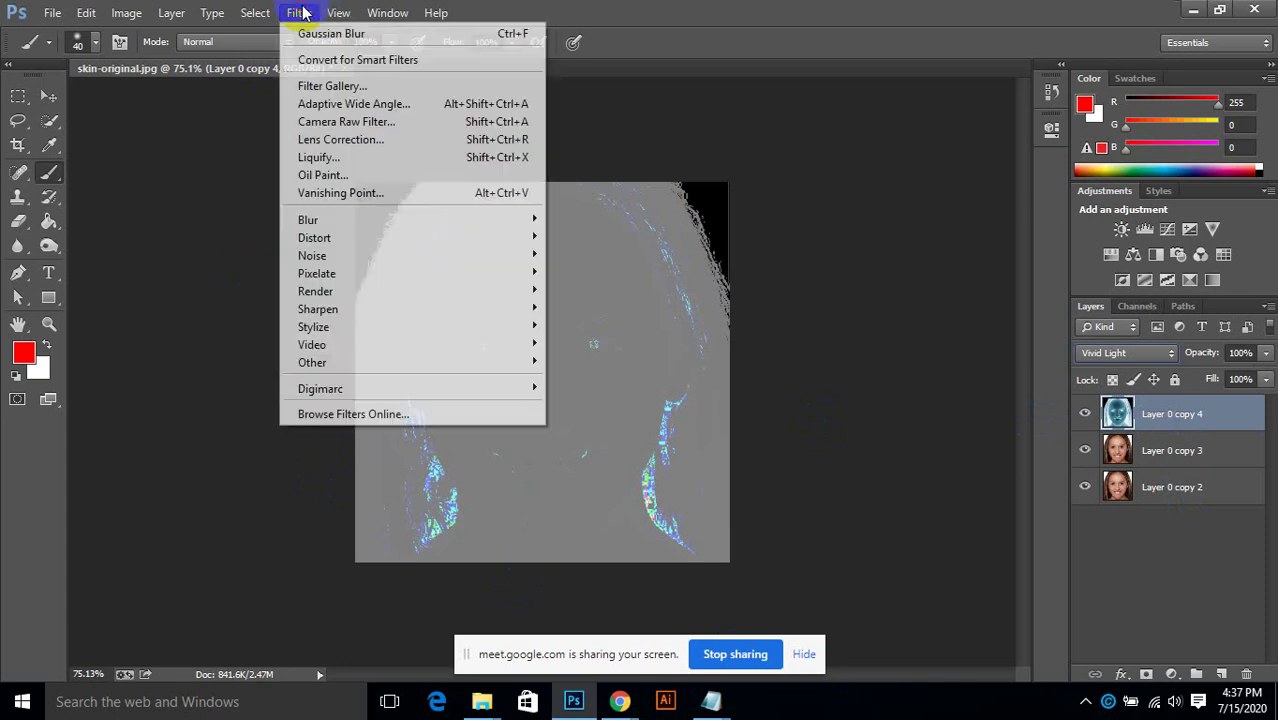
click(337, 238)
mouse_move(428, 222)
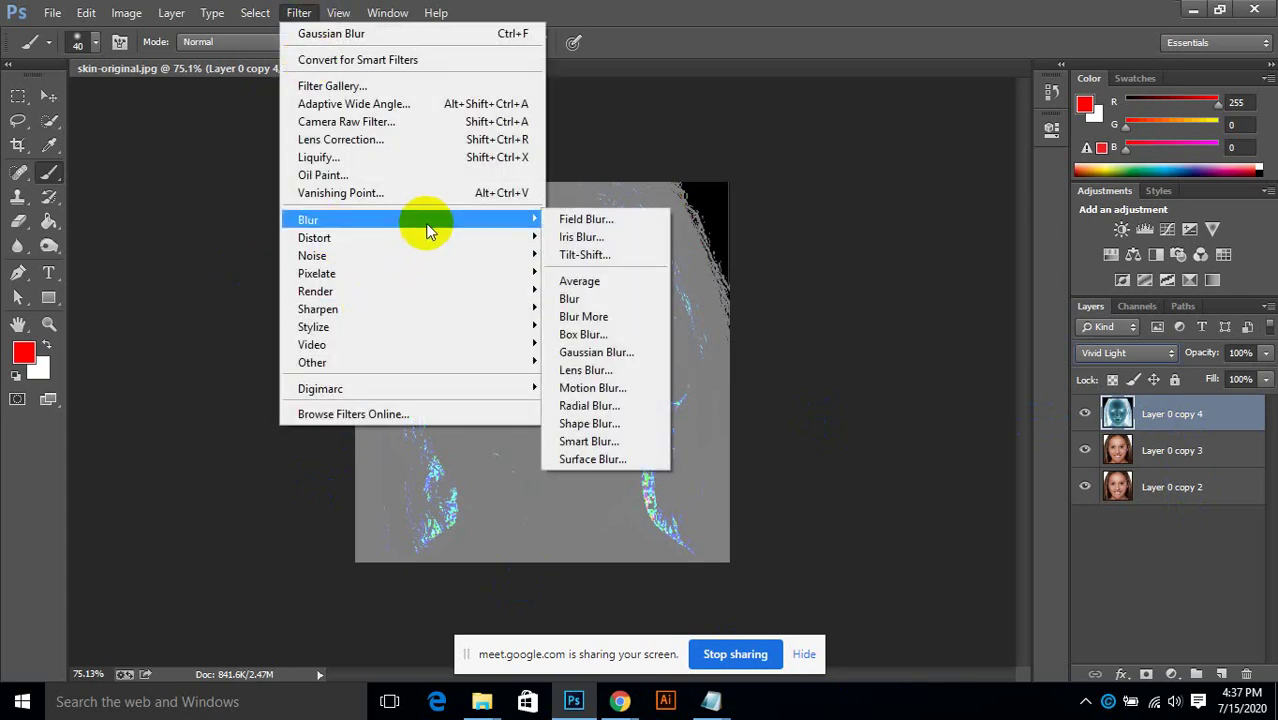
click(595, 352)
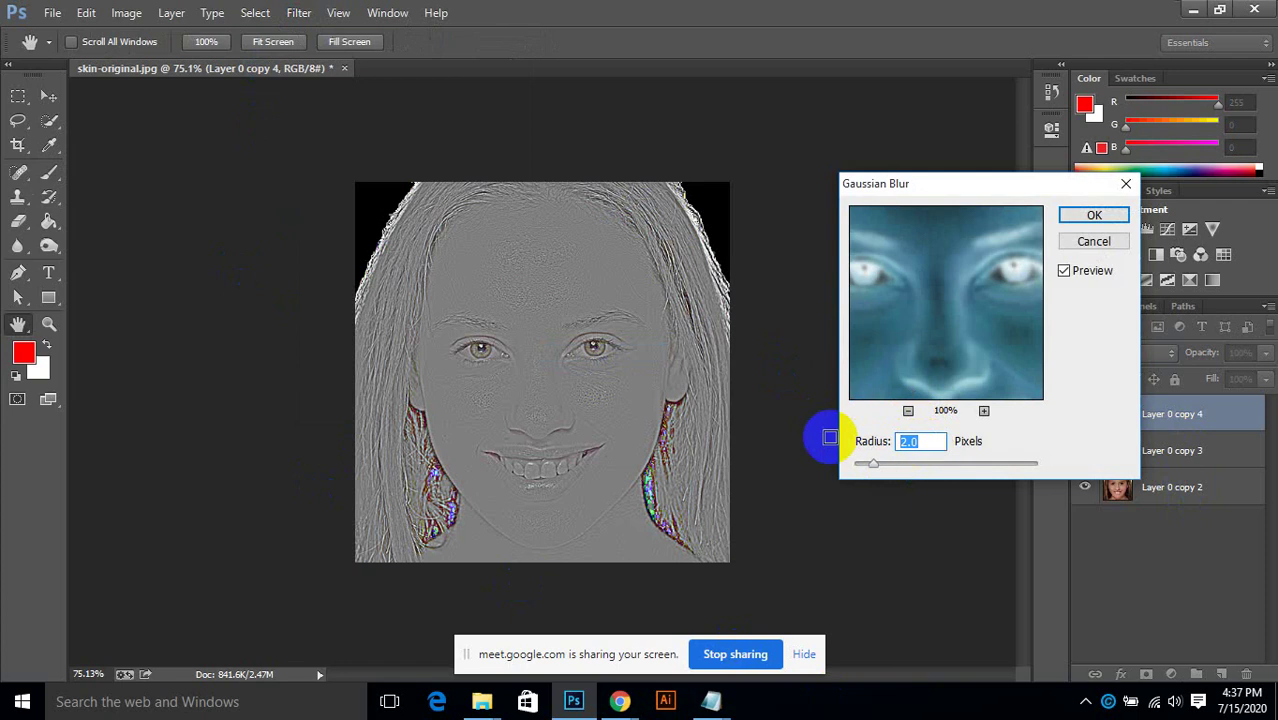
text(18)
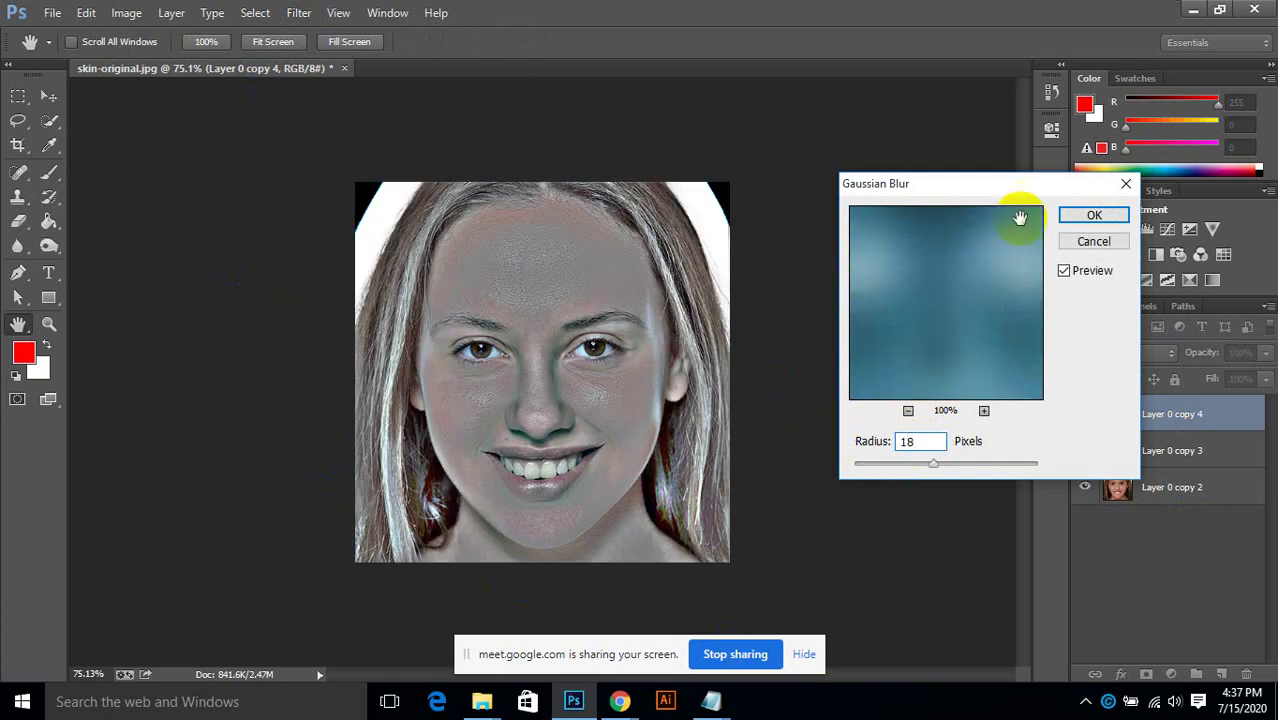
click(1092, 218)
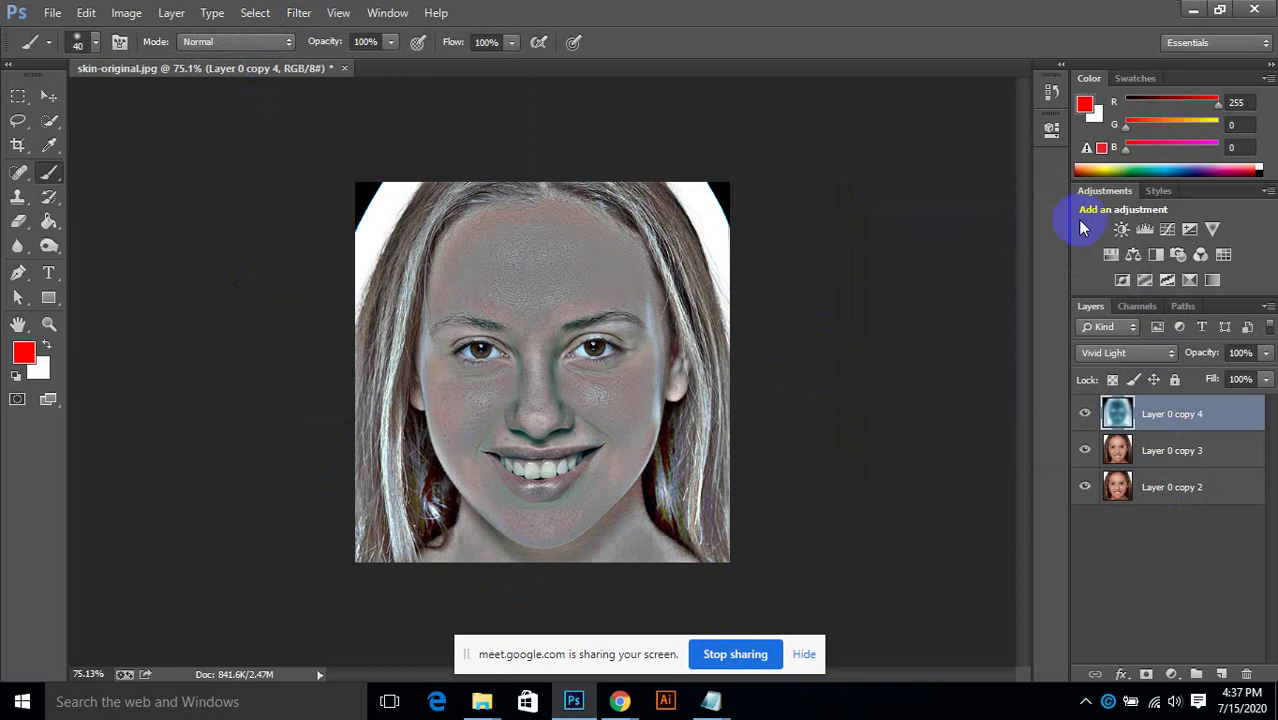
Step: Merge the blurred Vivid Light layer with the duplicate directly beneath it
shift+click(1163, 453)
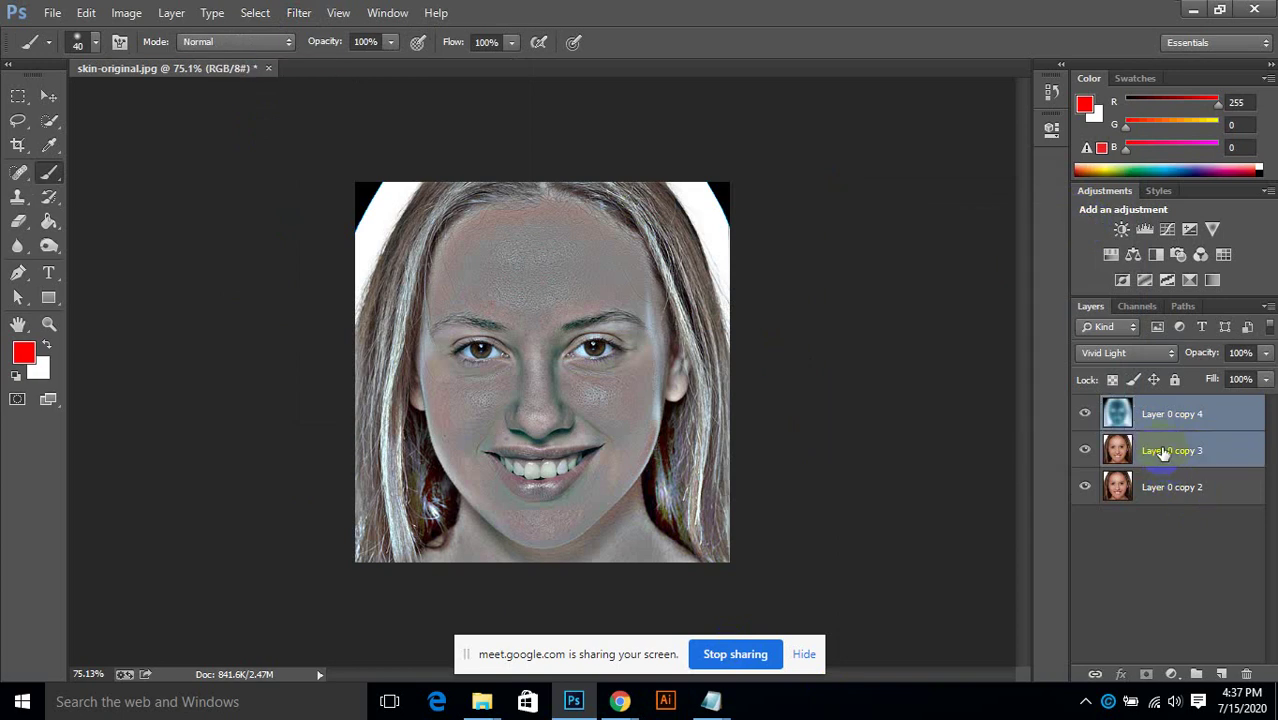
right_click(1152, 418)
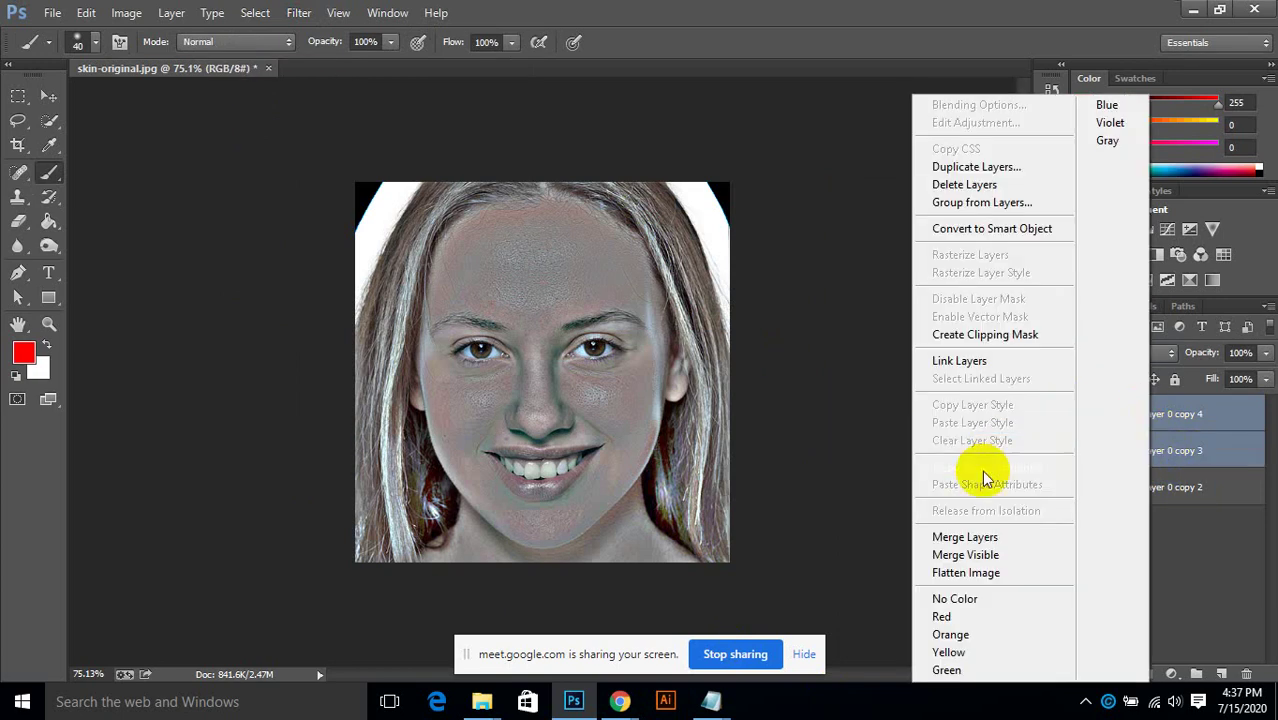
click(982, 533)
Step: Desaturate the merged gray detail layer with Hue/Saturation by setting Saturation to -100
click(126, 12)
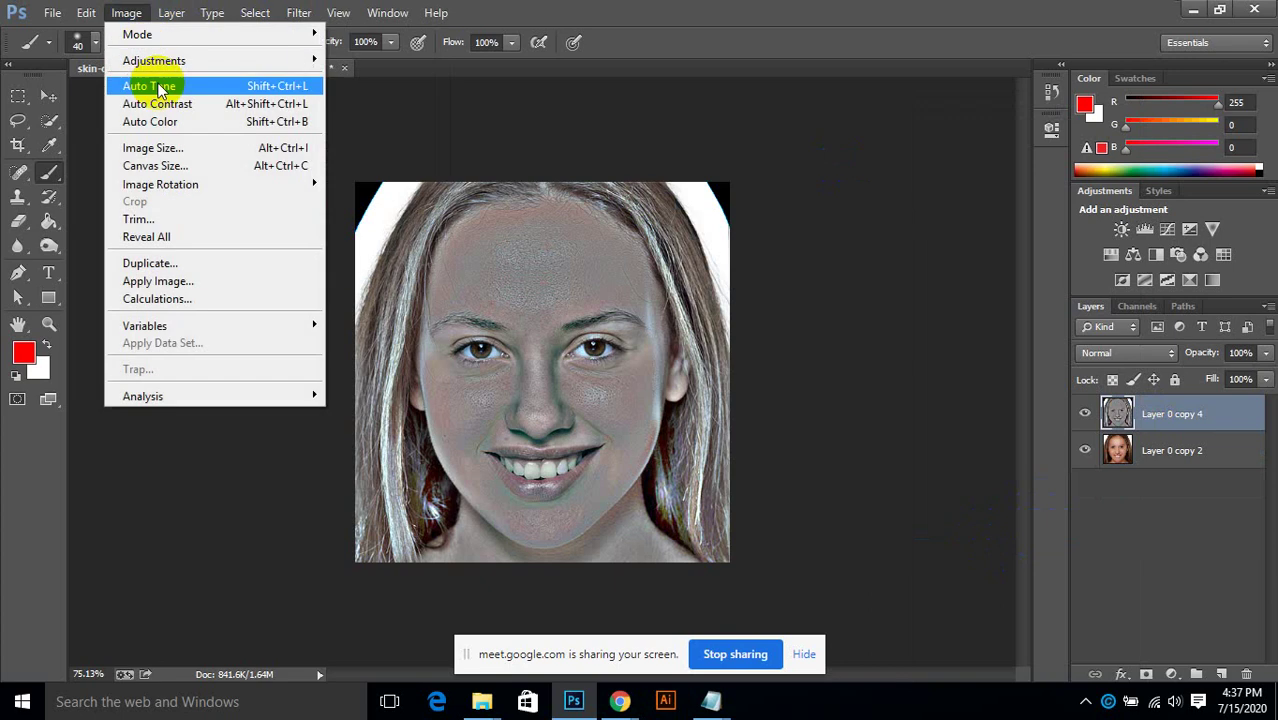
mouse_move(197, 66)
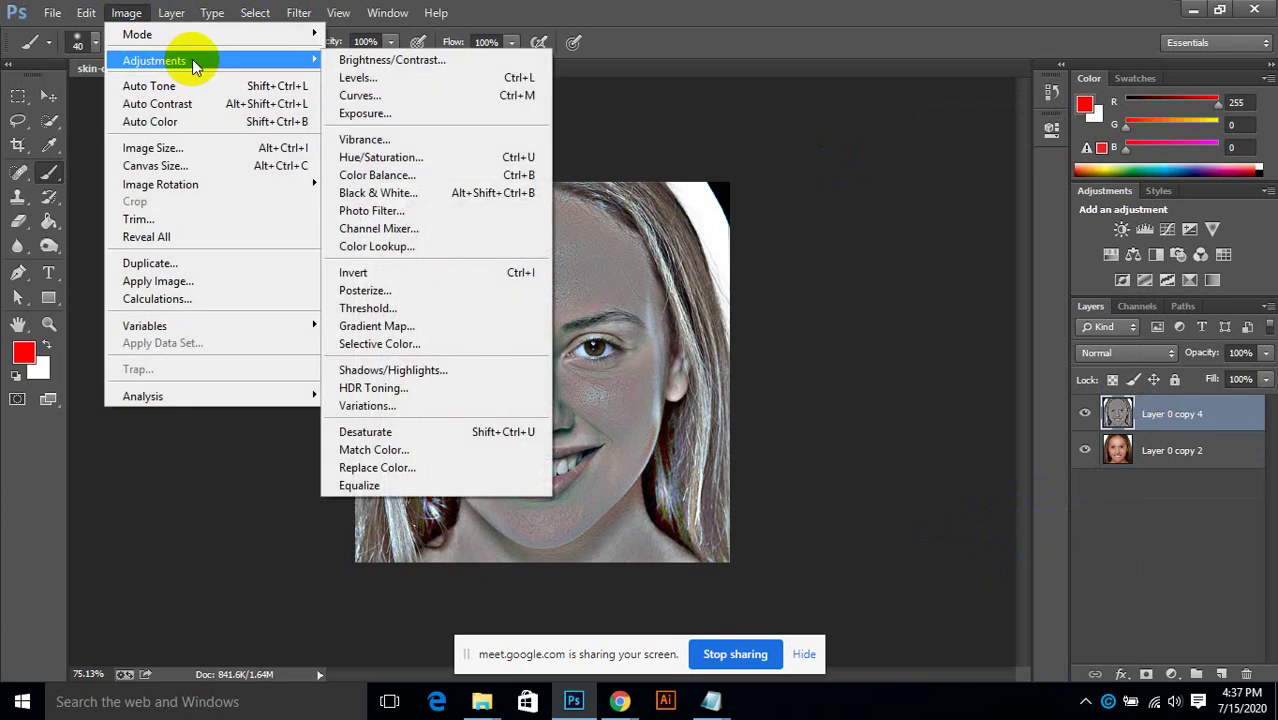
click(392, 158)
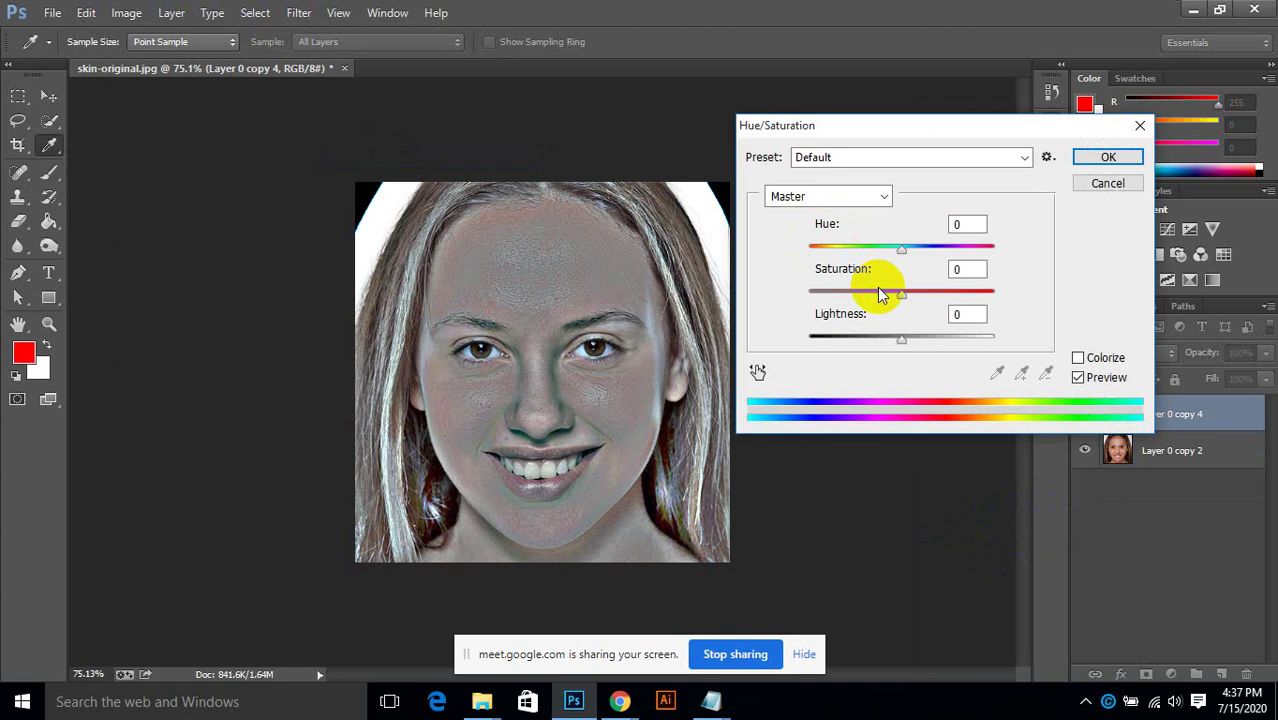
drag(879, 290, 737, 293)
click(1104, 158)
key(b)
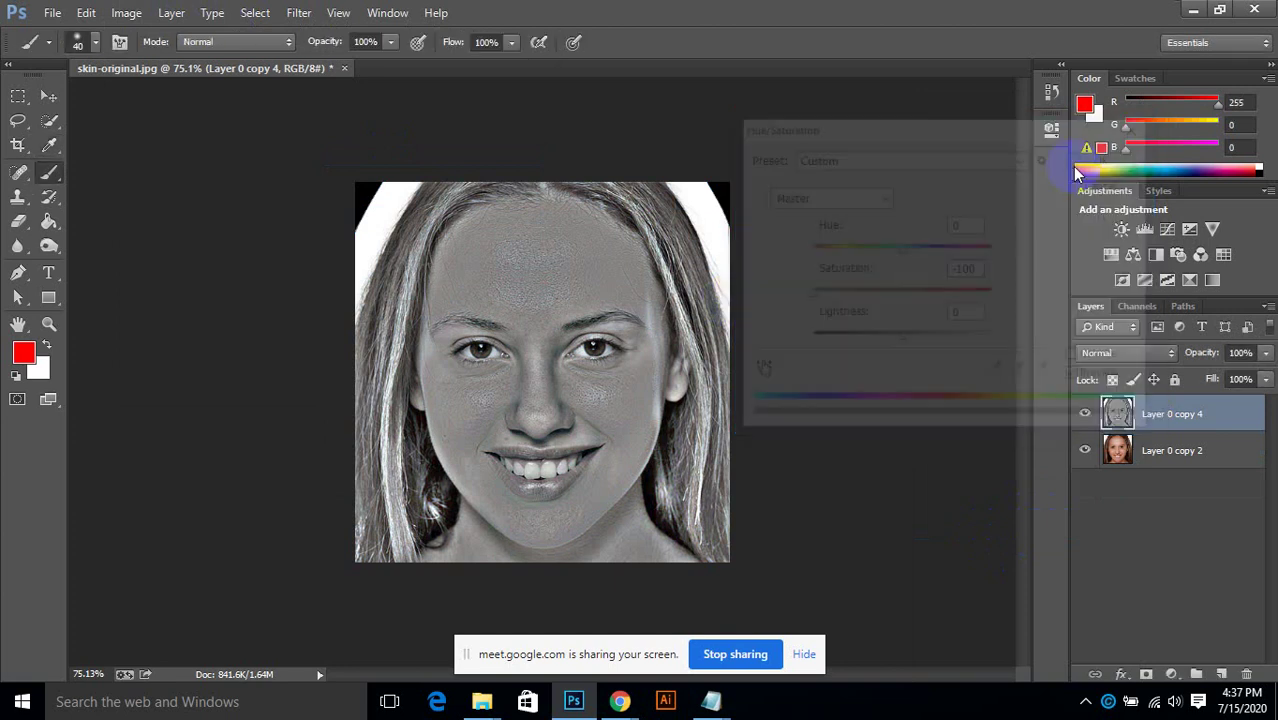
Step: Add a layer mask to the desaturated layer and paint a short white stroke near one eyebrow
click(1147, 675)
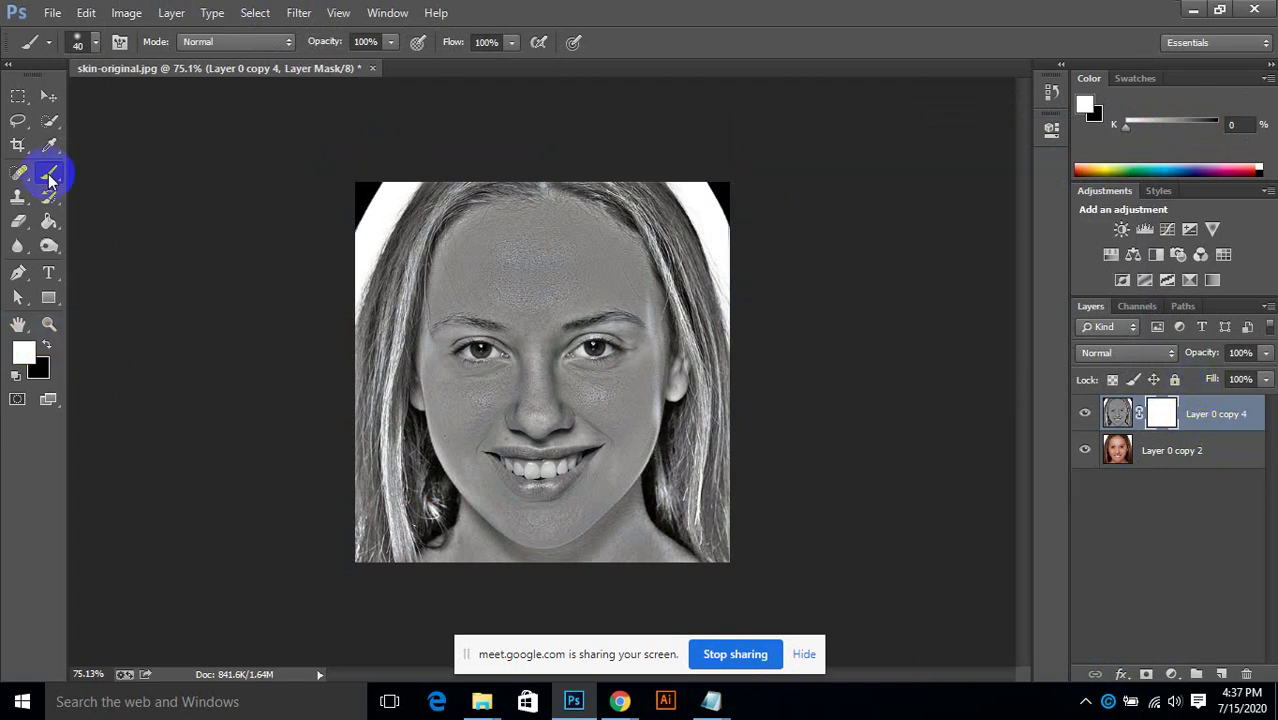
drag(580, 321, 596, 303)
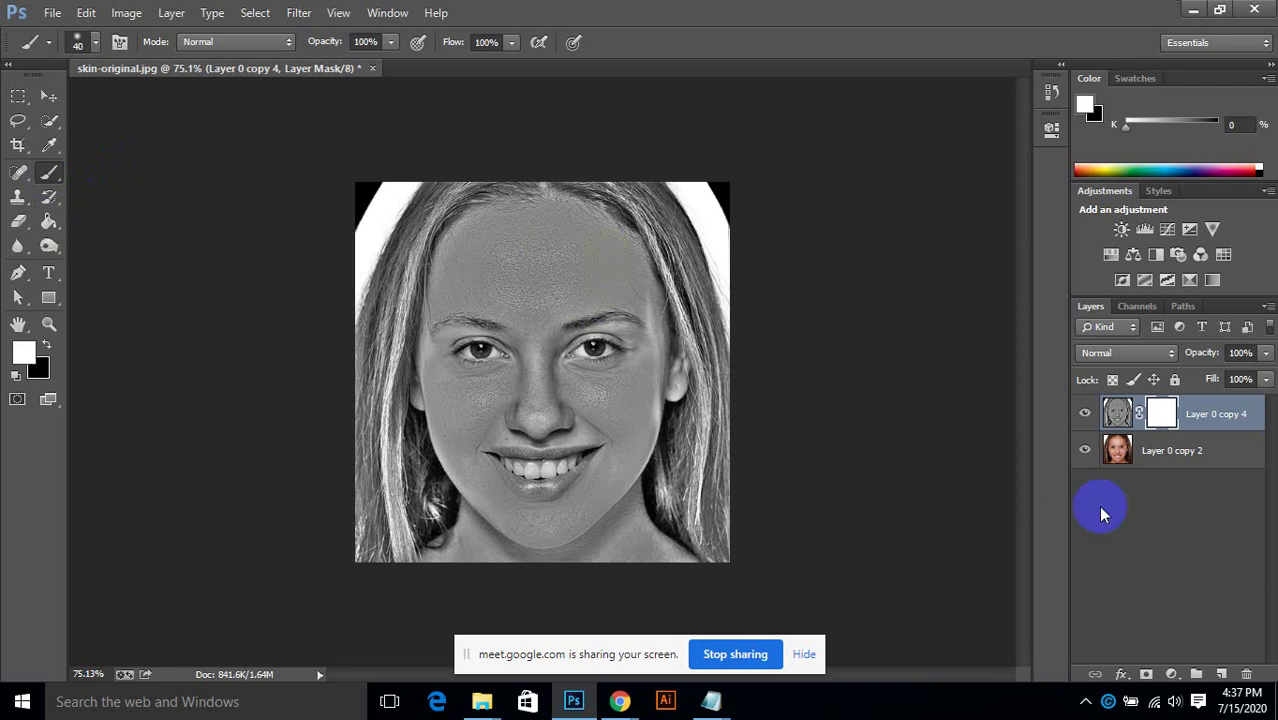
Step: Undo the mask, desaturation, layer merge and Gaussian Blur, stepping back to the unblurred inverted Vivid Light layer
key(ctrl+alt+z)
key(ctrl+alt+z)
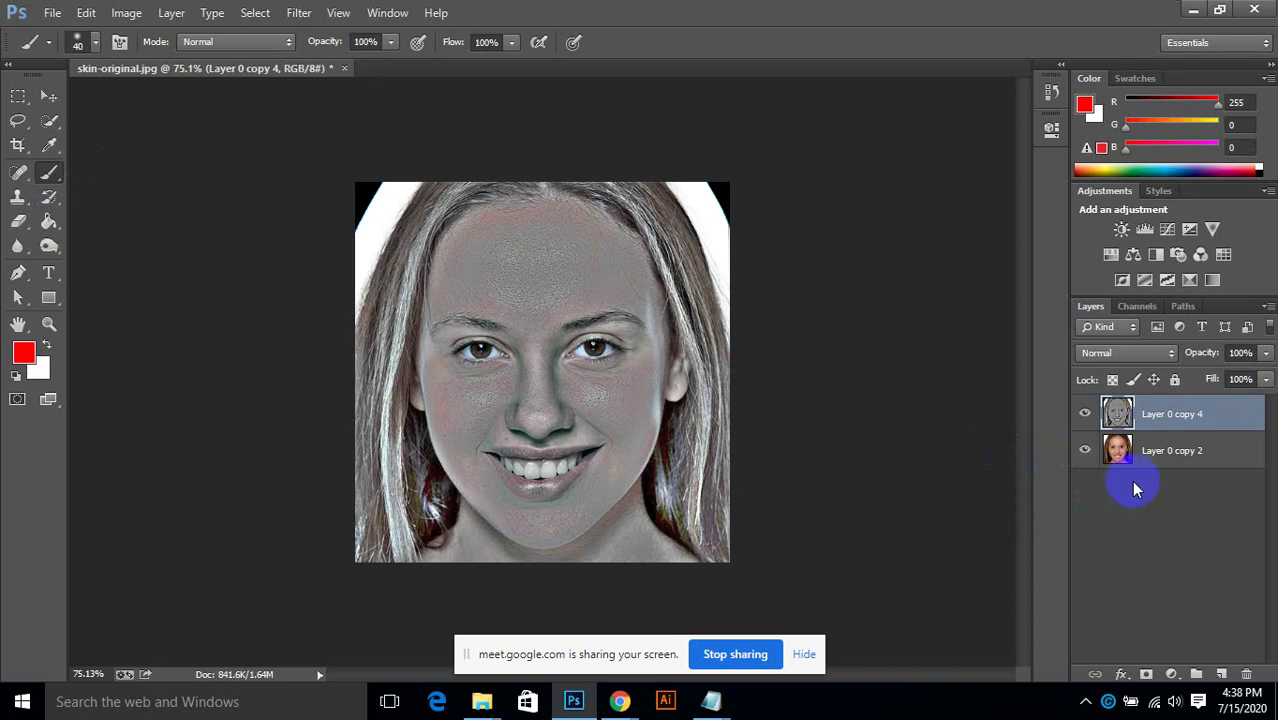
key(ctrl+alt+z)
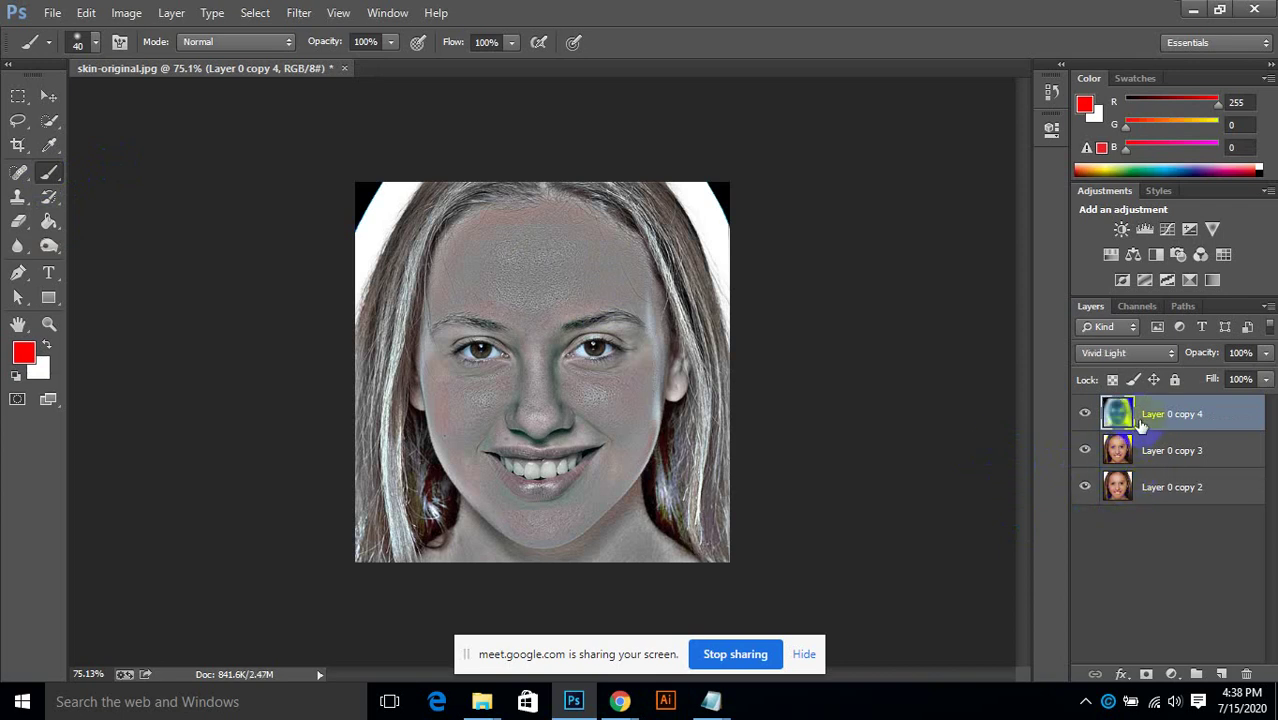
key(ctrl+i)
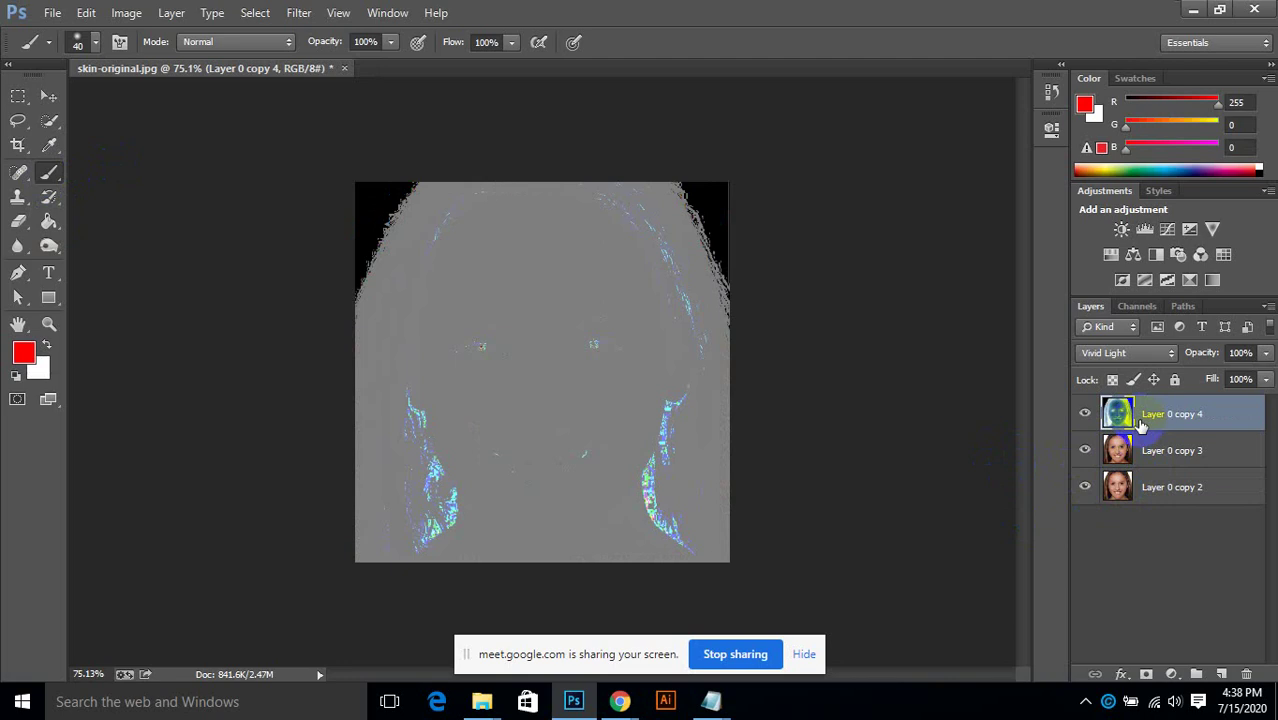
Step: Apply Gaussian Blur to Layer 0 copy 4 again with a radius of 18 pixels
click(298, 12)
mouse_move(428, 226)
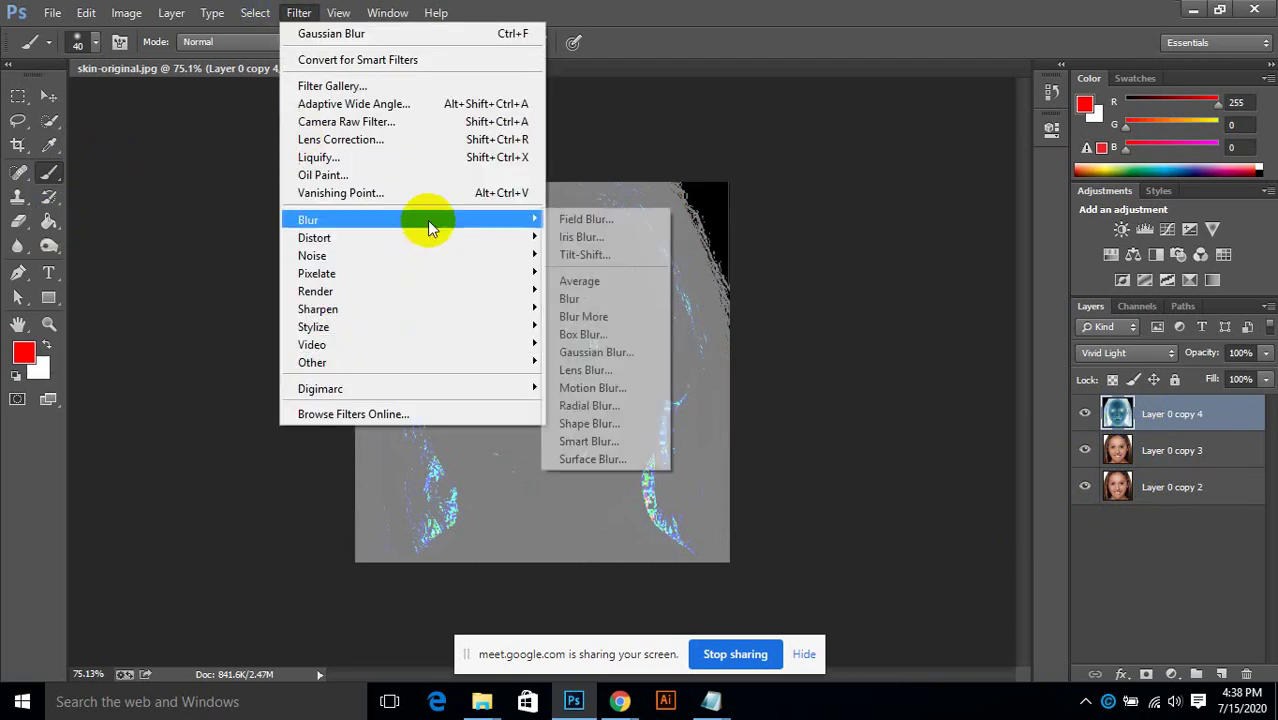
click(596, 352)
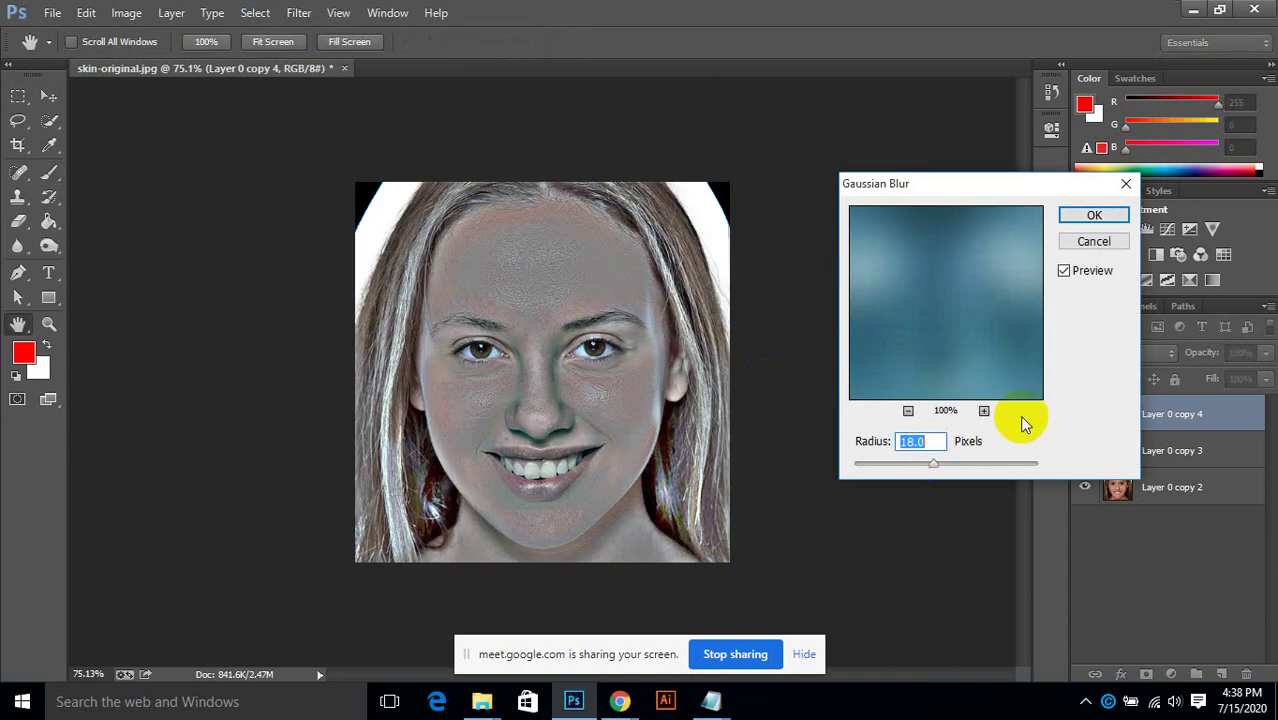
click(1095, 217)
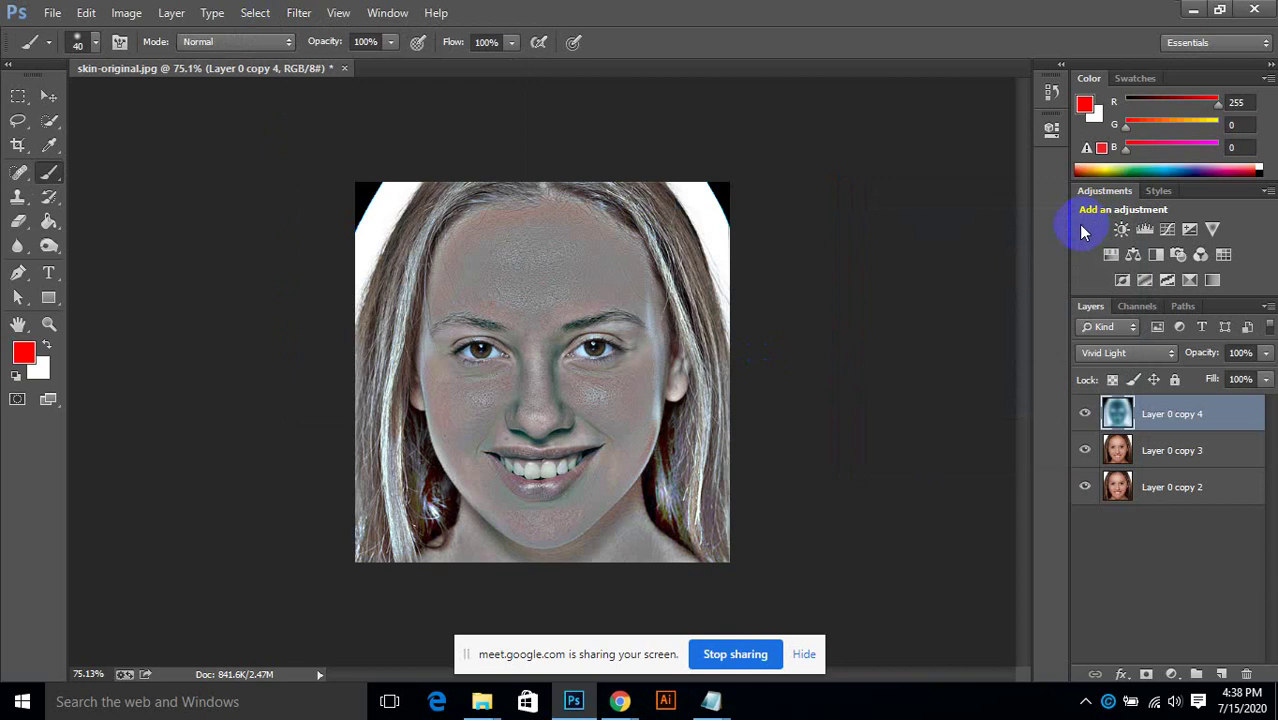
Step: Merge Layer 0 copy 4 and Layer 0 copy 3 into one layer
shift+click(1158, 456)
right_click(1150, 416)
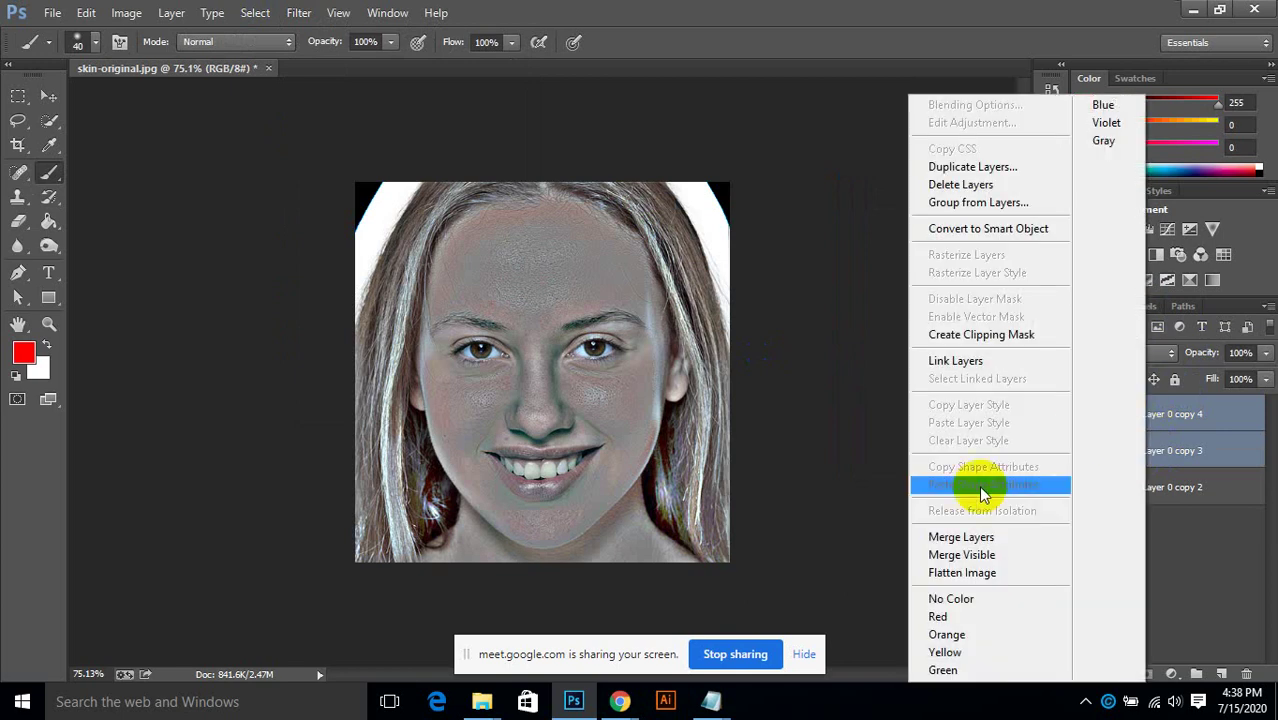
click(970, 537)
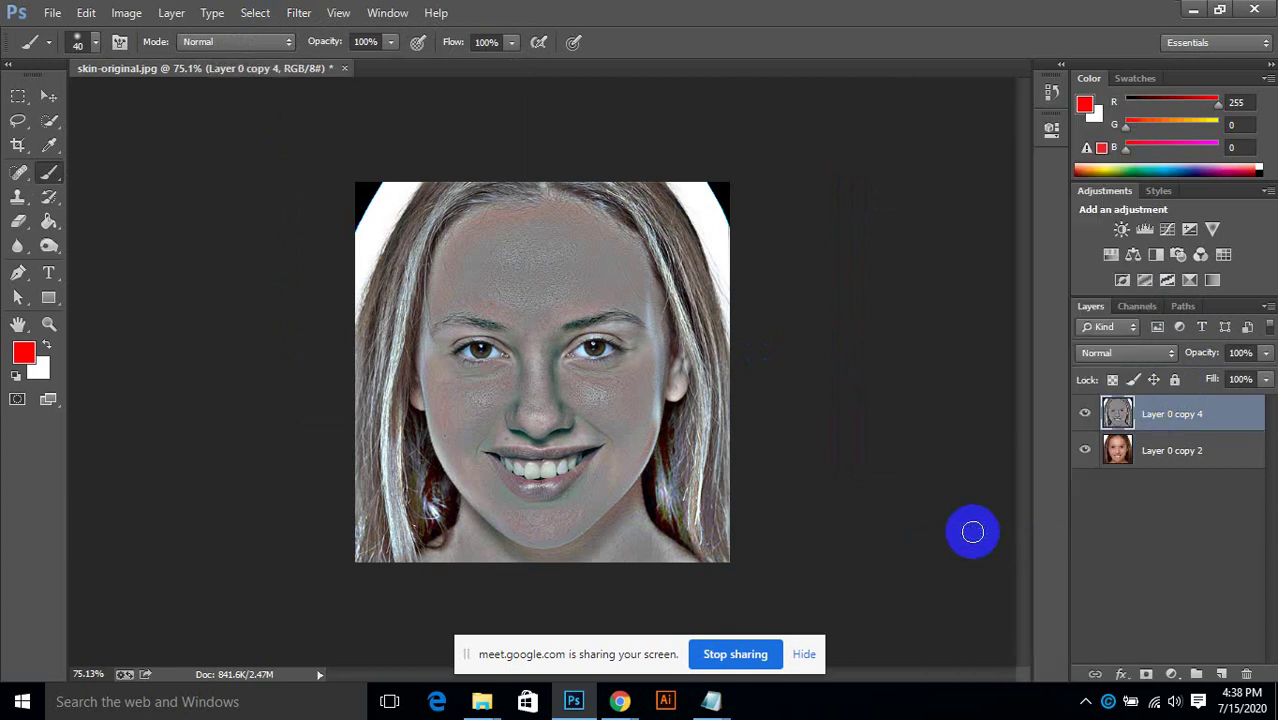
Step: Set the merged layer's Saturation to -100 with a Hue/Saturation adjustment
click(126, 13)
mouse_move(225, 62)
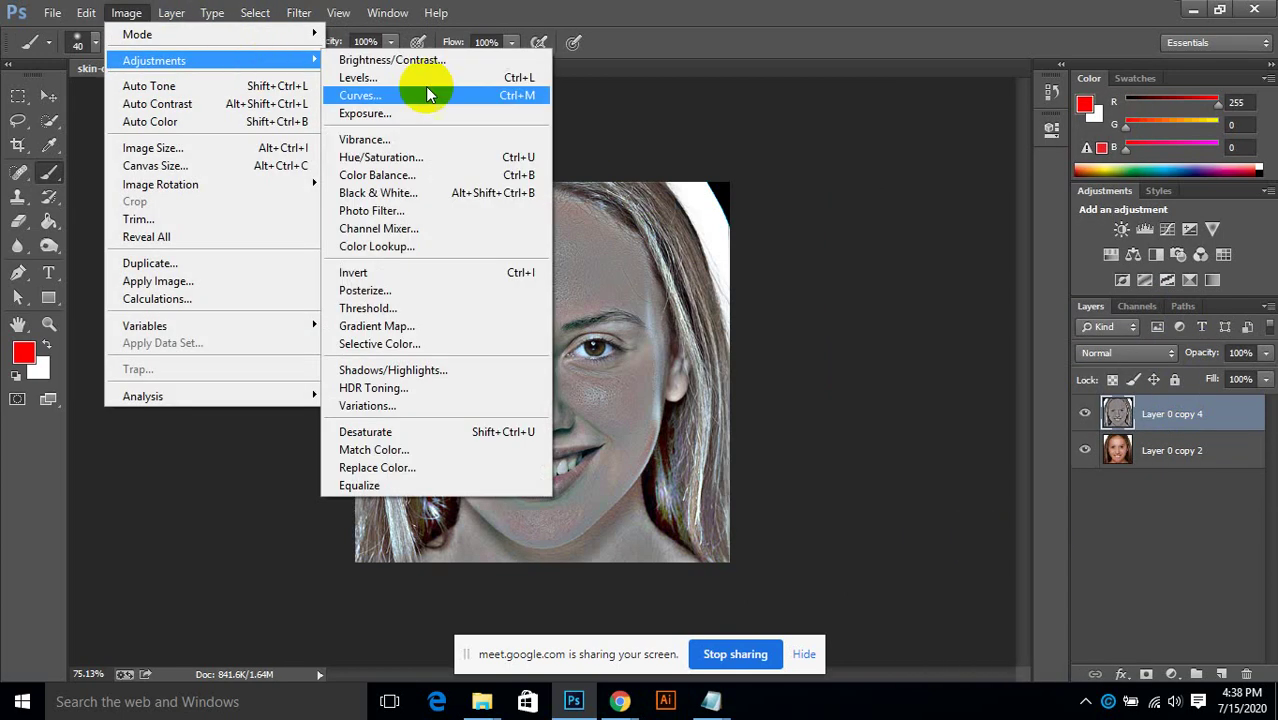
click(390, 157)
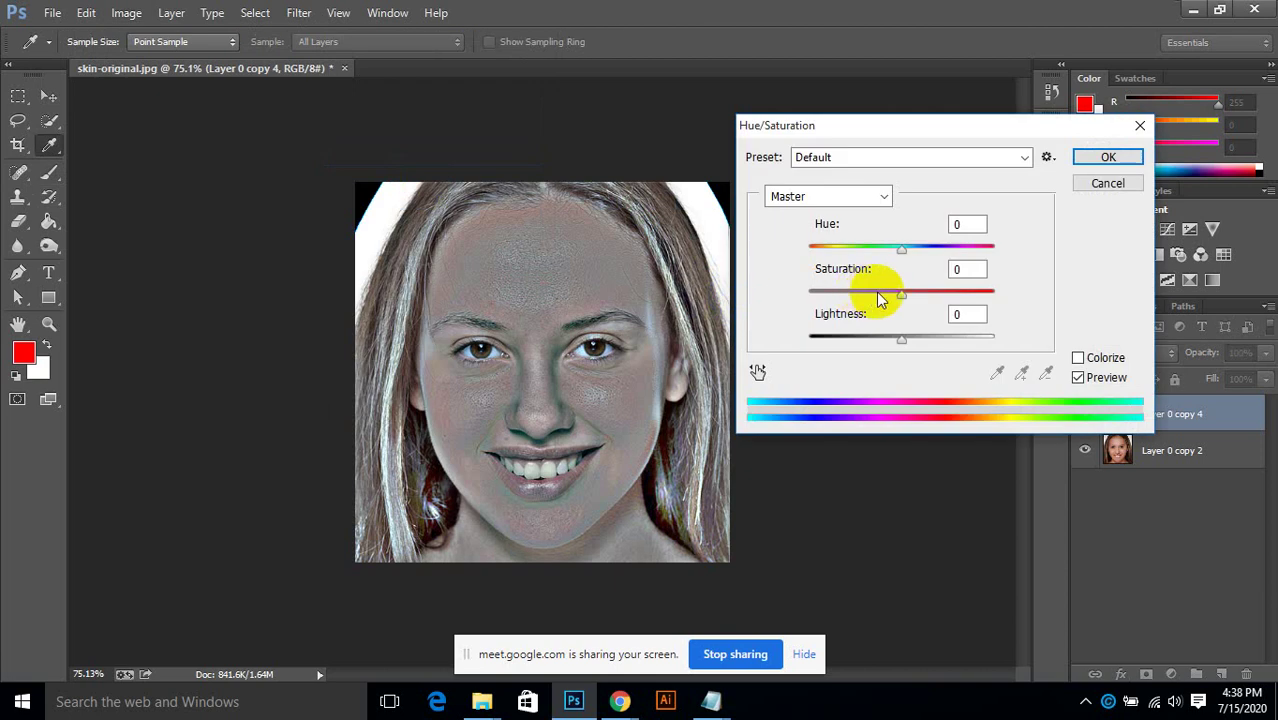
drag(880, 297, 655, 285)
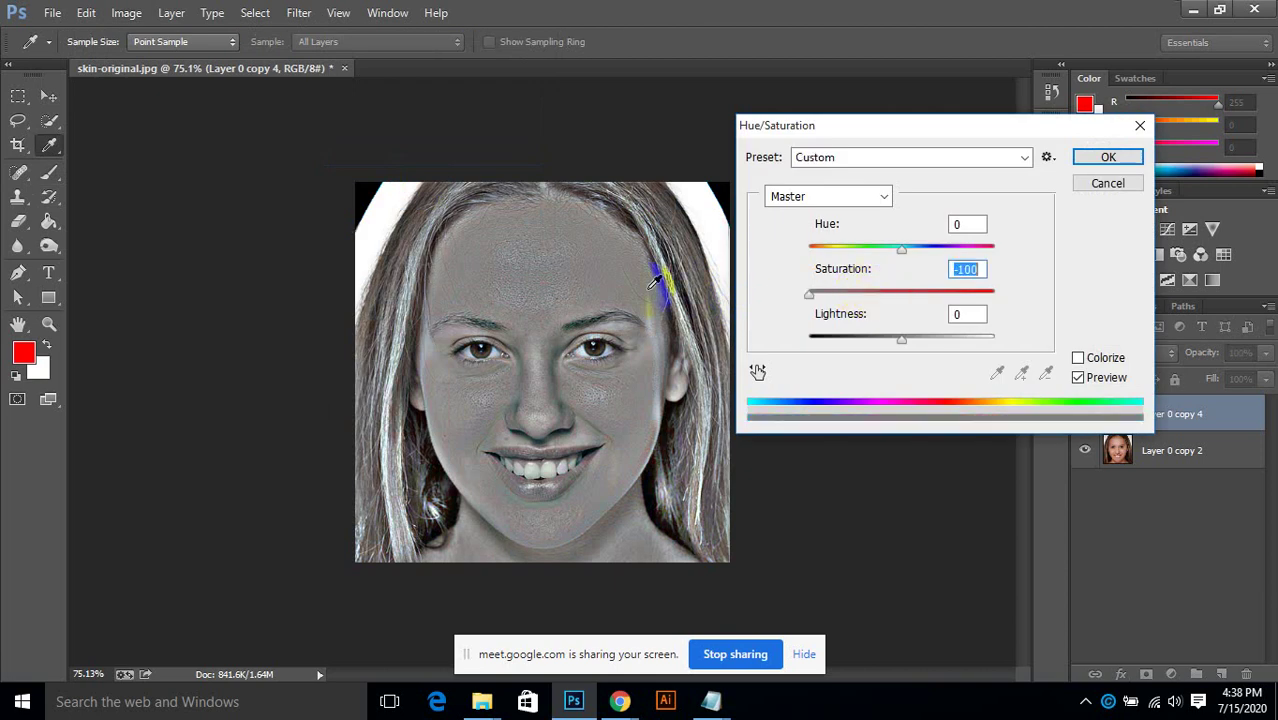
click(1106, 160)
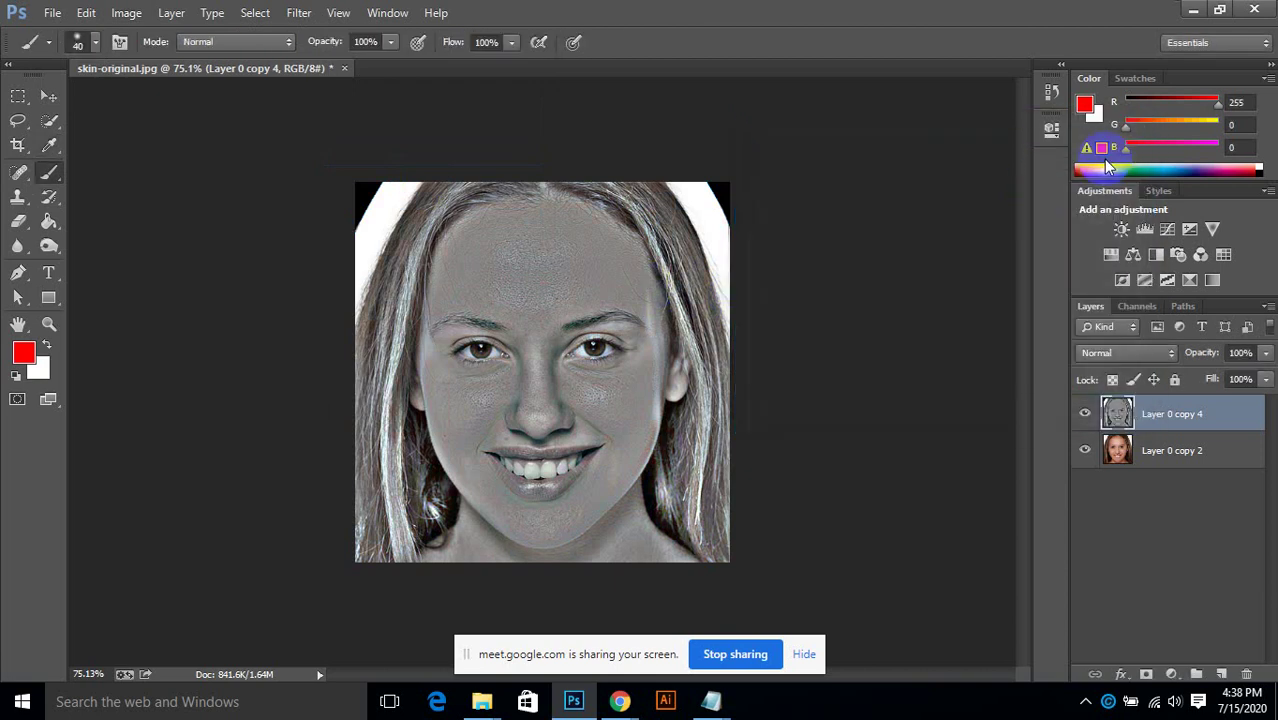
Step: Invert the desaturated layer and change its blend mode to Overlay
key(ctrl+i)
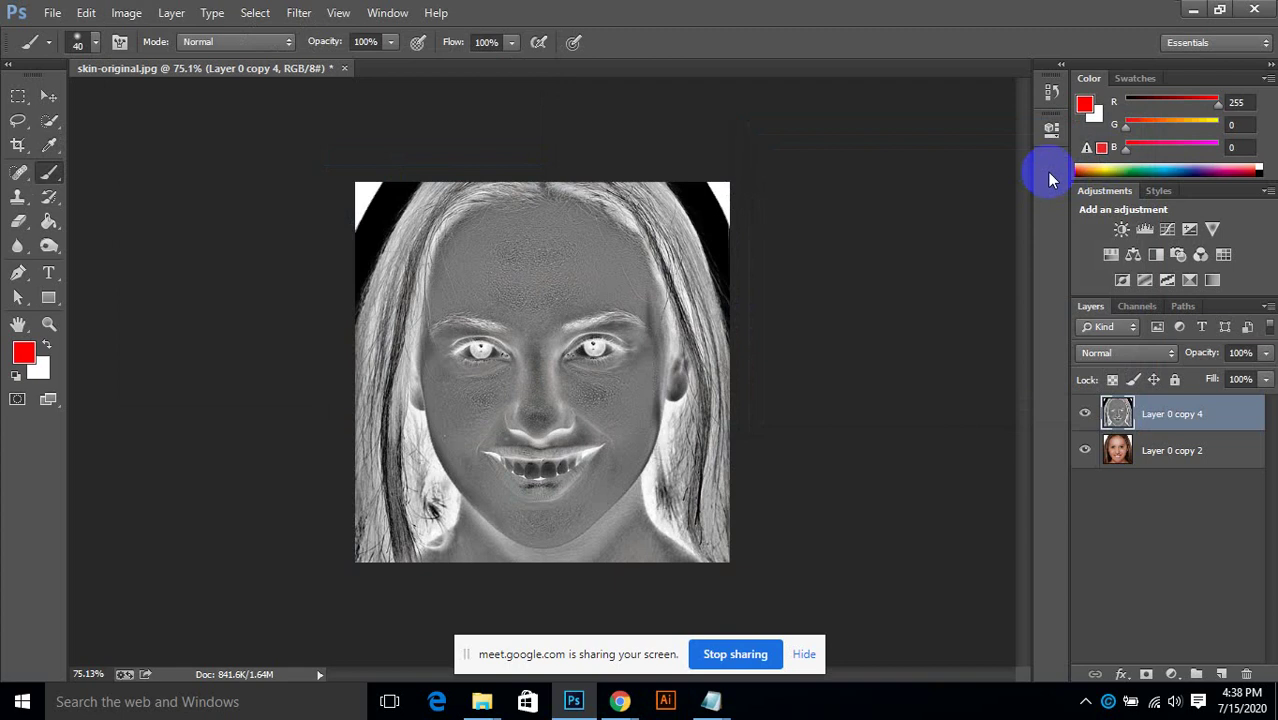
click(1131, 358)
click(1117, 232)
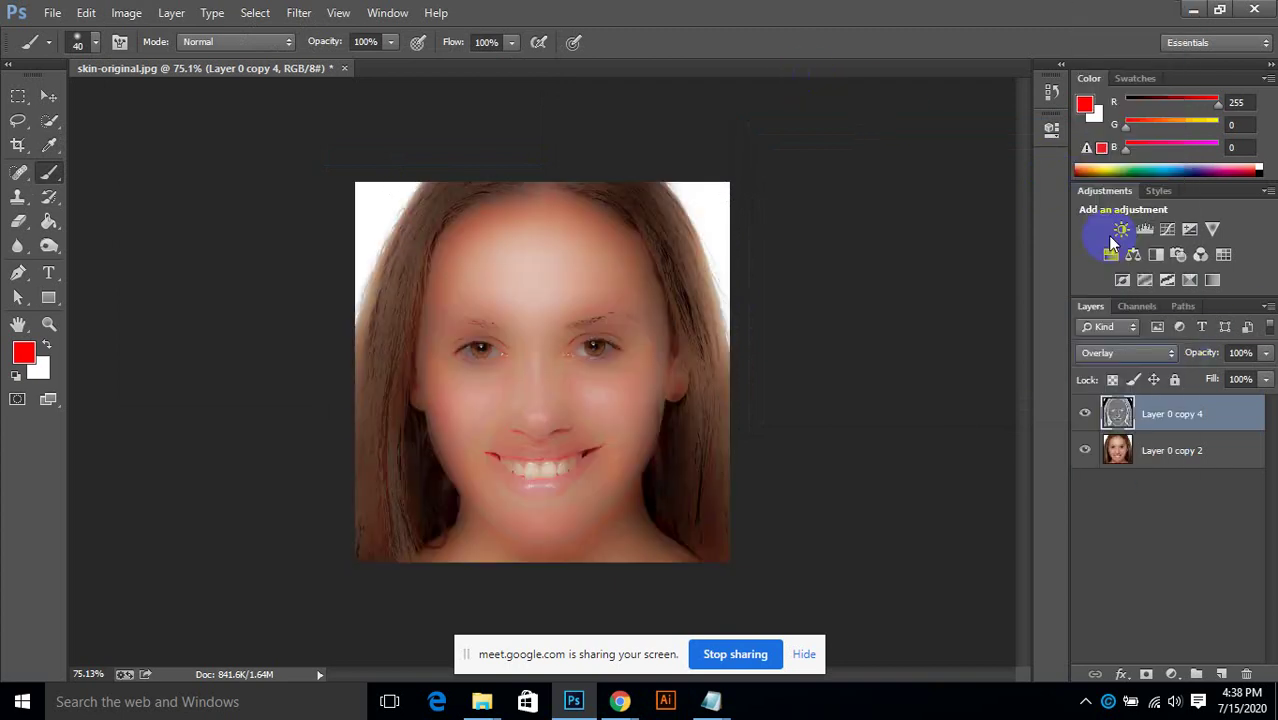
Step: Apply a Gaussian Blur with a radius of 2 pixels to the inverted Overlay layer
click(299, 12)
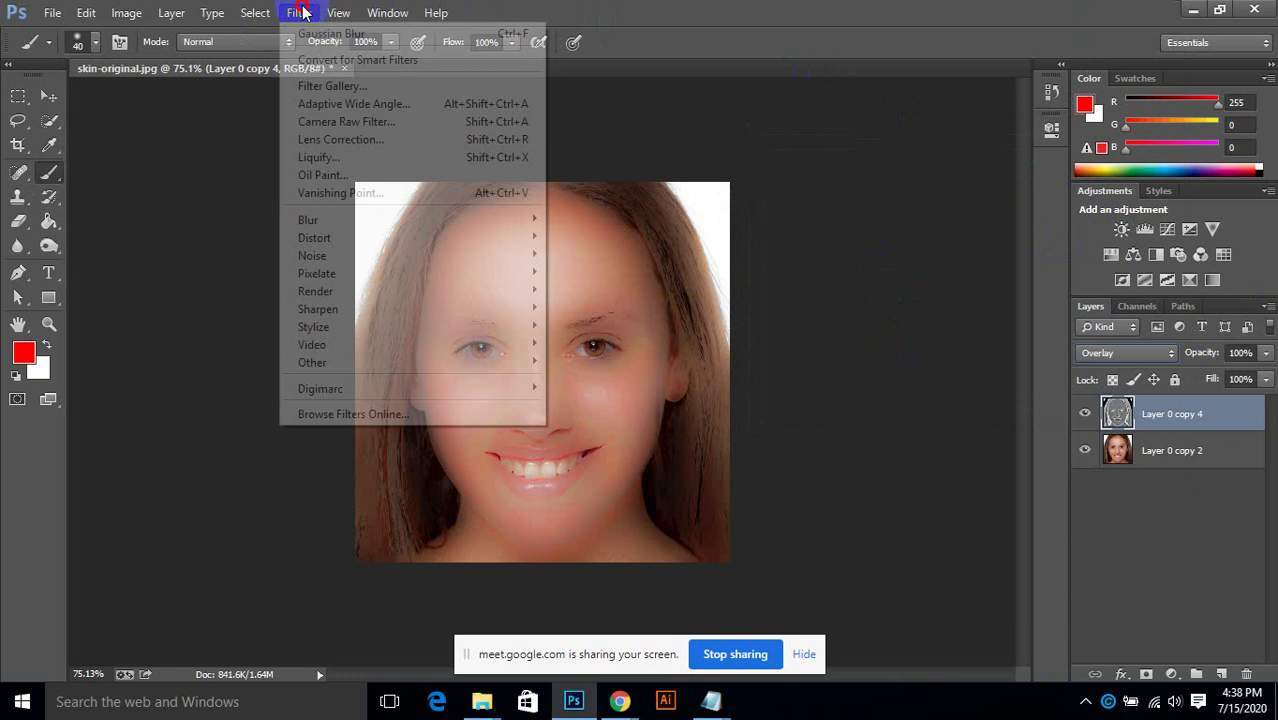
mouse_move(488, 219)
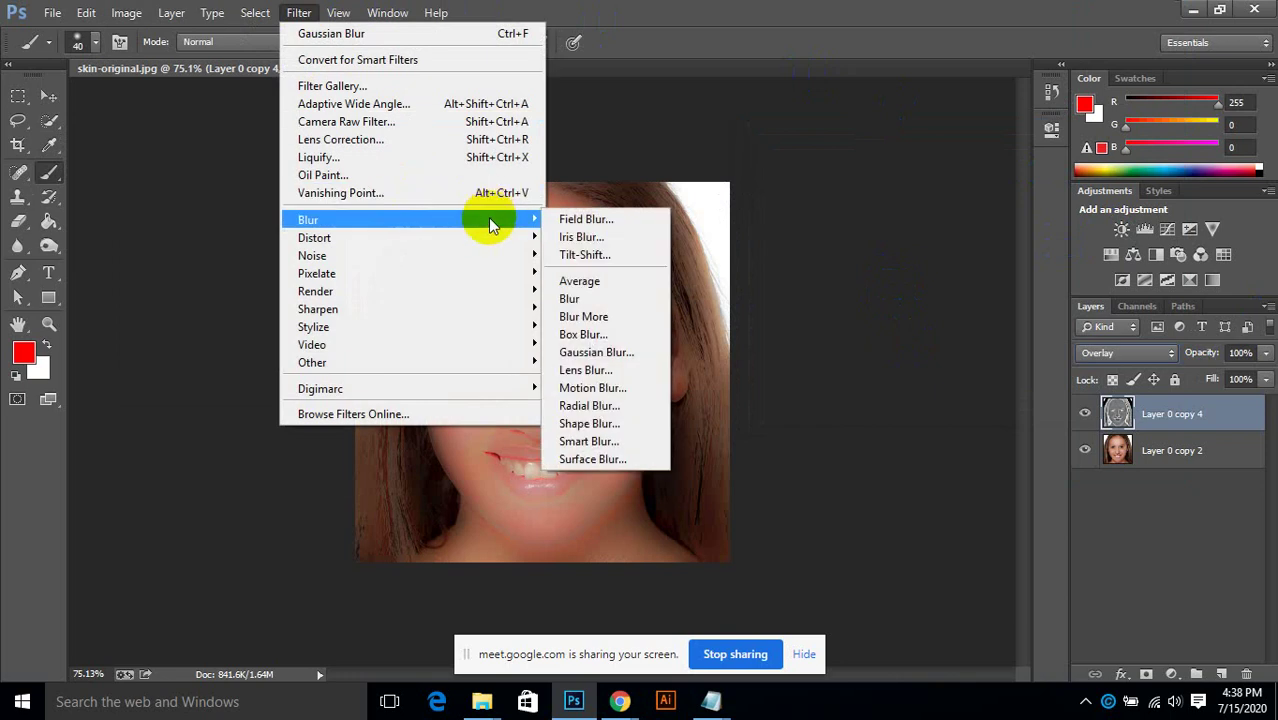
click(597, 352)
drag(886, 464, 910, 463)
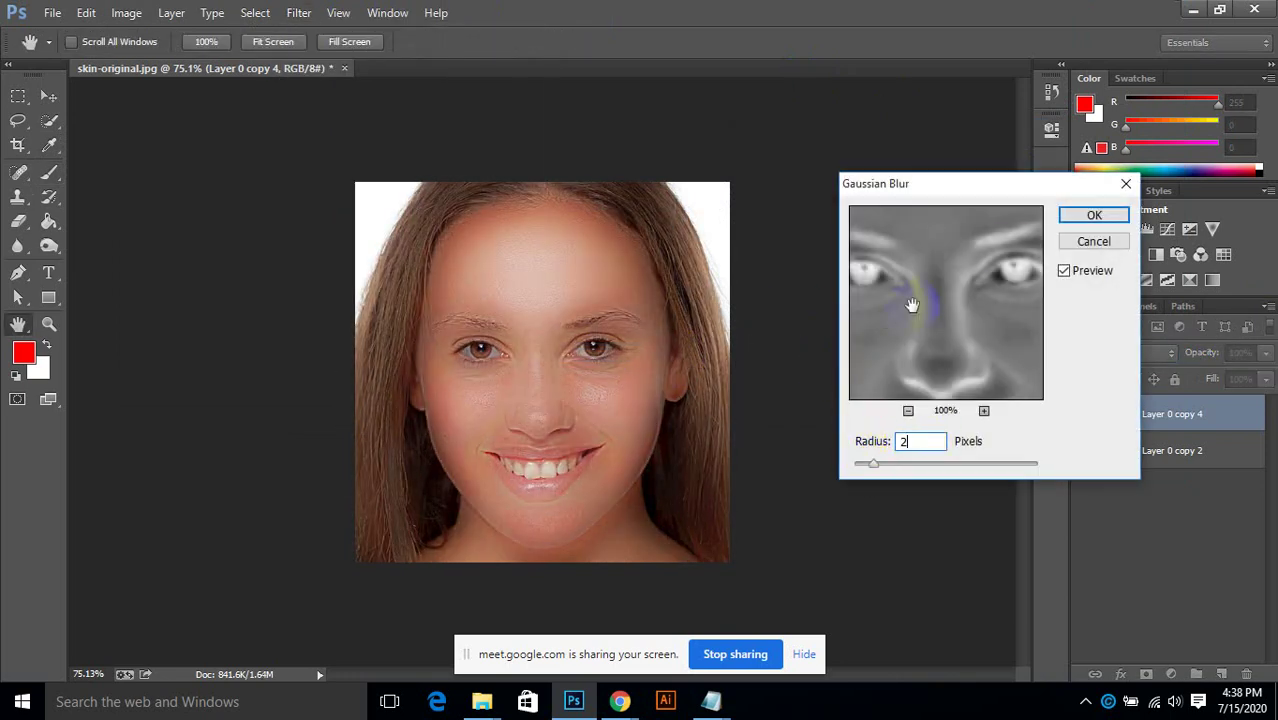
click(1092, 218)
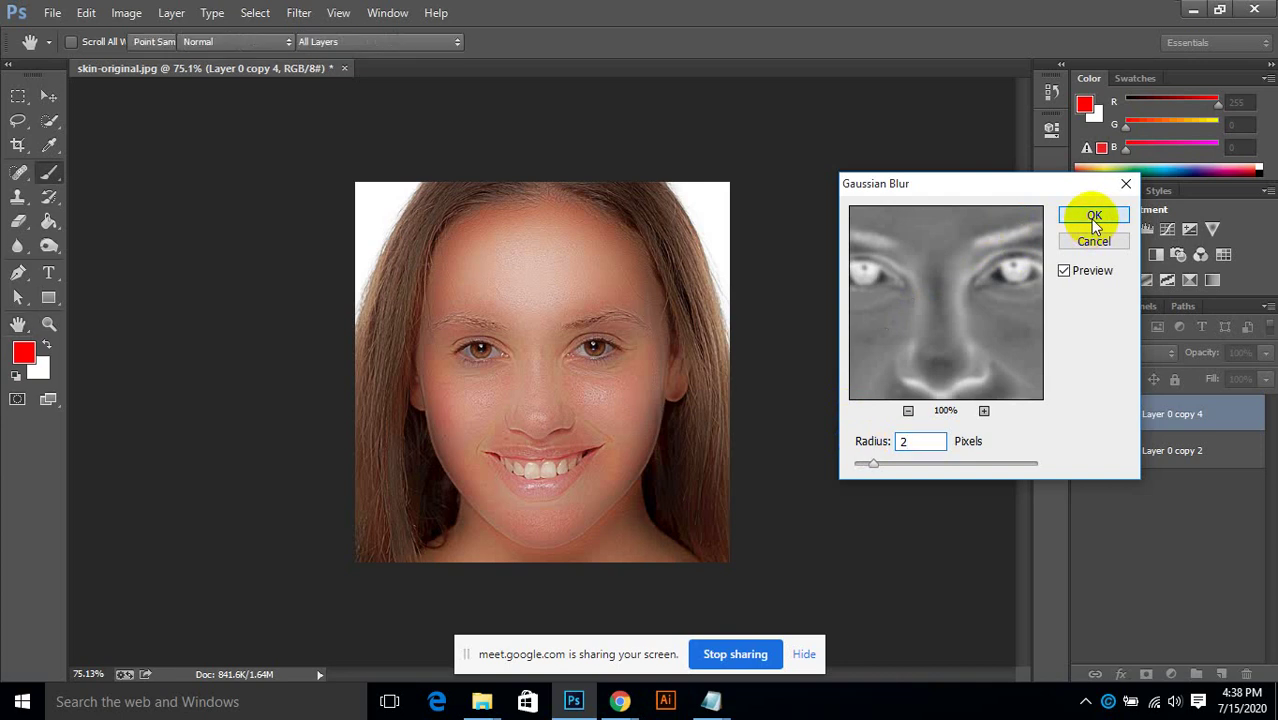
Step: Add a layer mask to Layer 0 copy 4 and invert the mask to black
click(1145, 675)
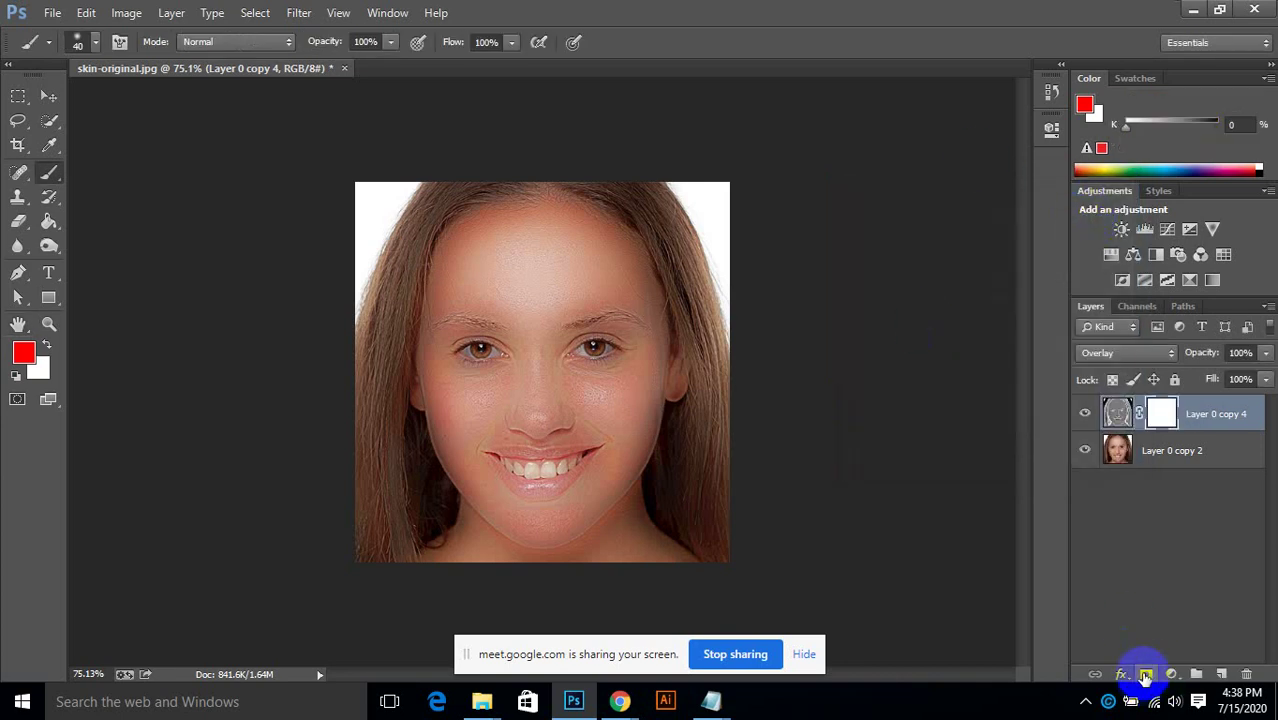
click(47, 175)
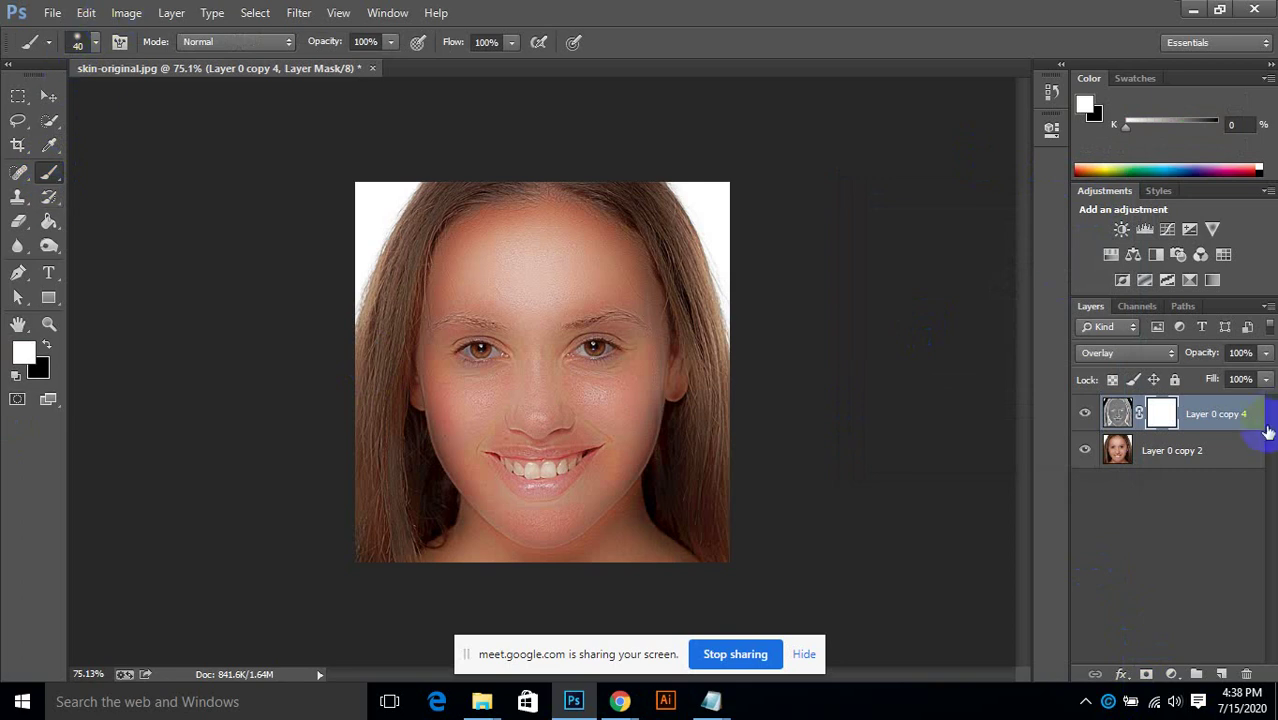
click(126, 13)
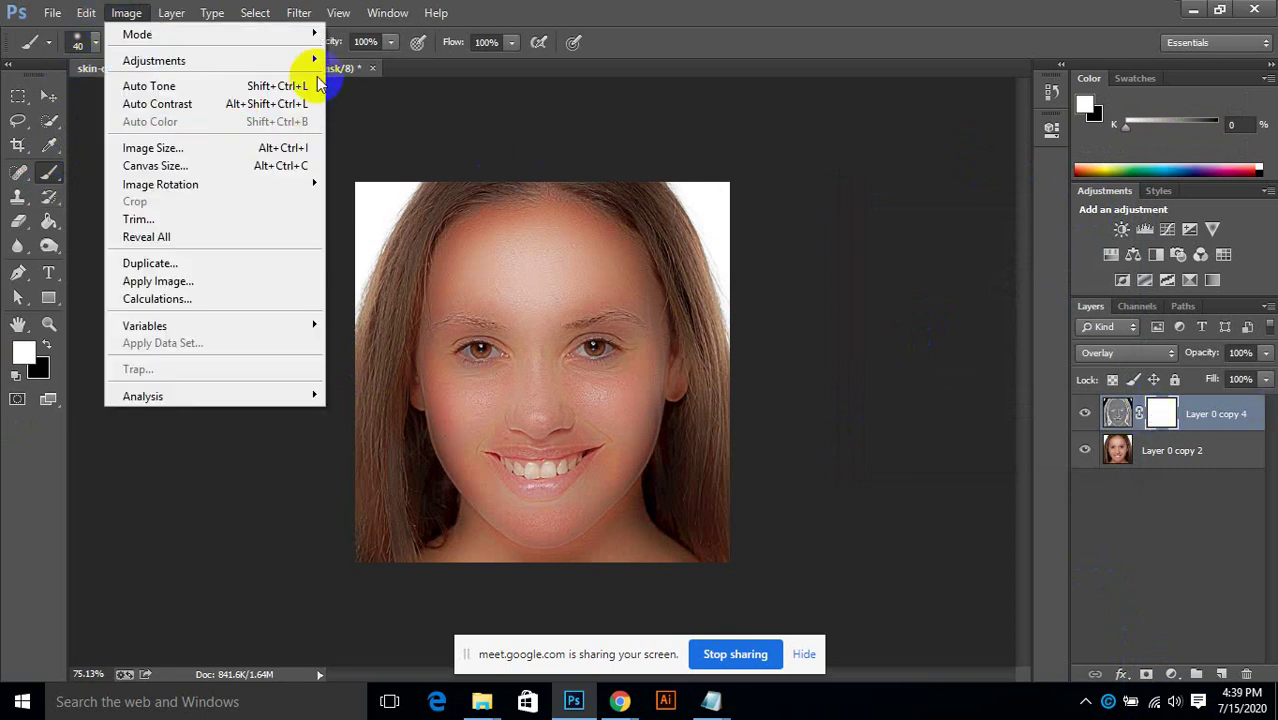
mouse_move(305, 60)
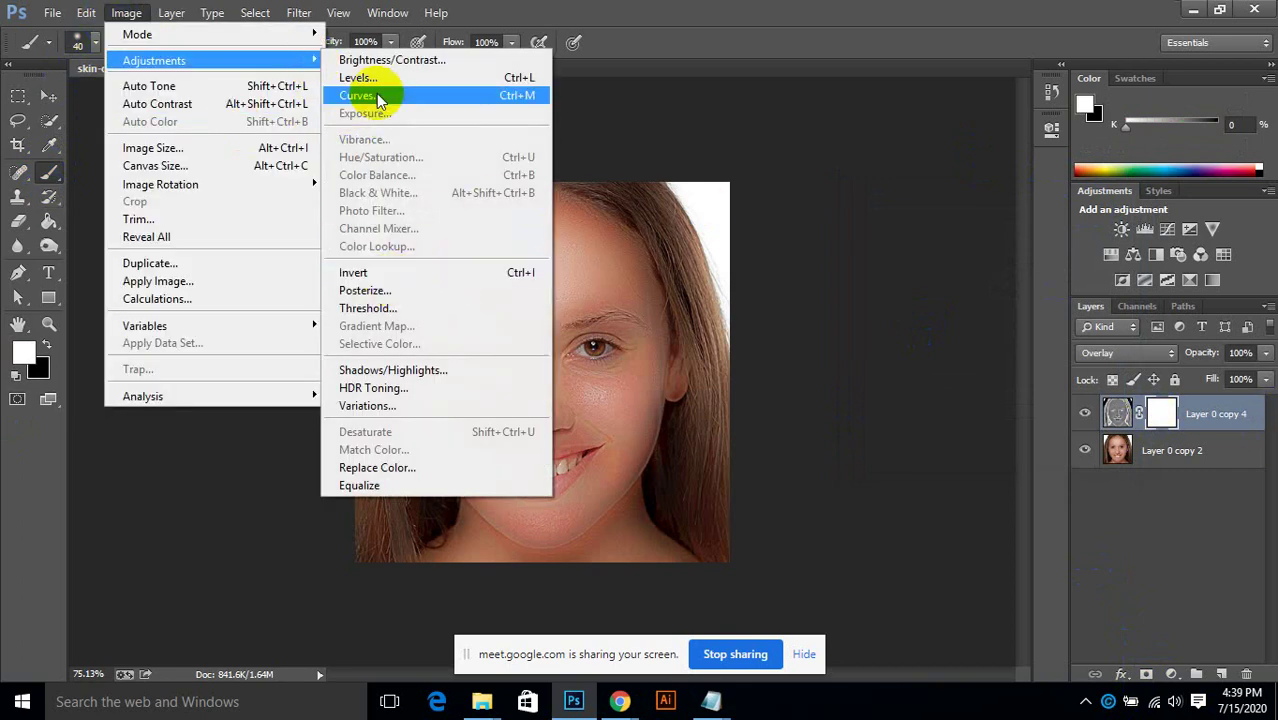
click(355, 276)
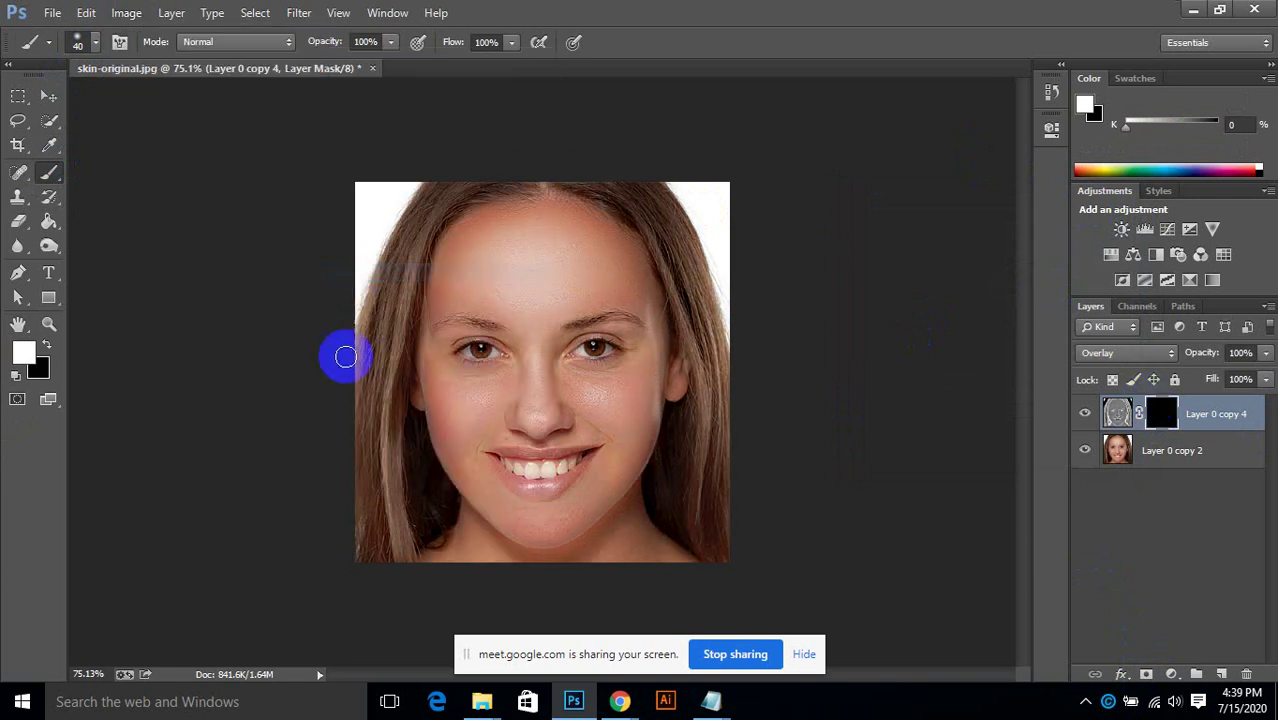
Step: Paint white on the layer mask over the nose and central face with a 70-pixel brush
key(bracketright)
key(bracketright)
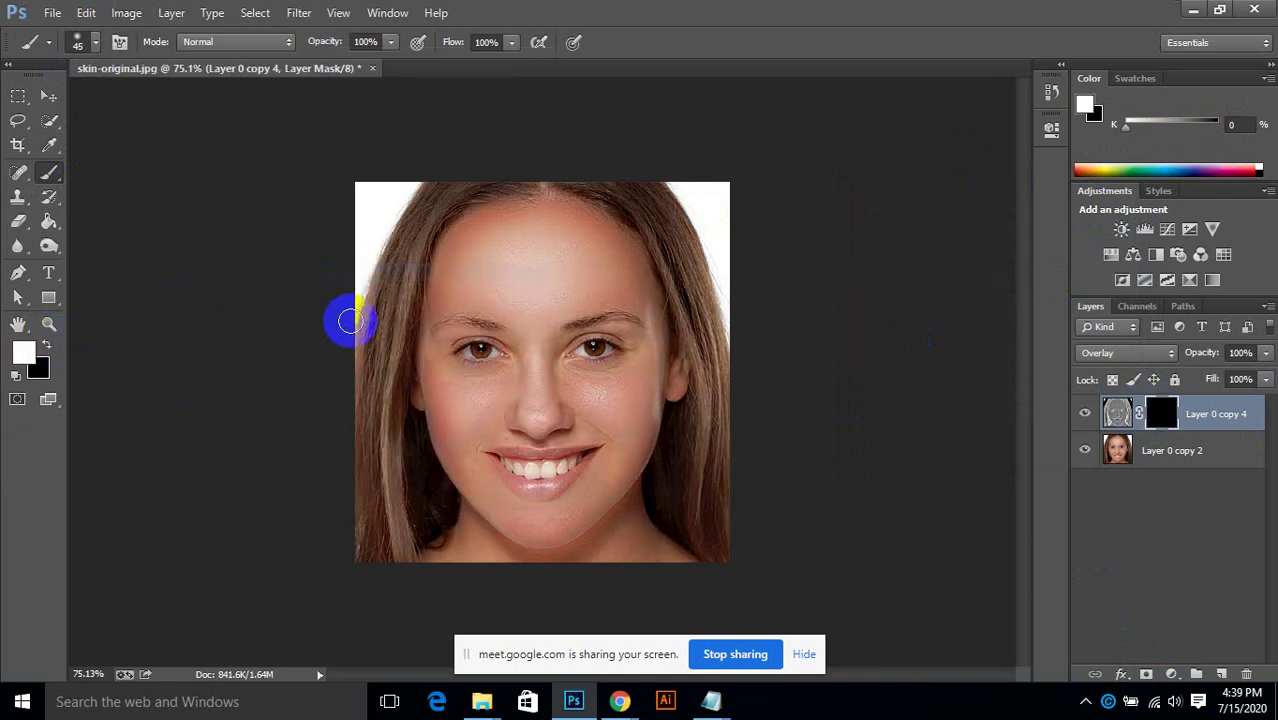
key(bracketright)
key(bracketright)
key(bracketright)
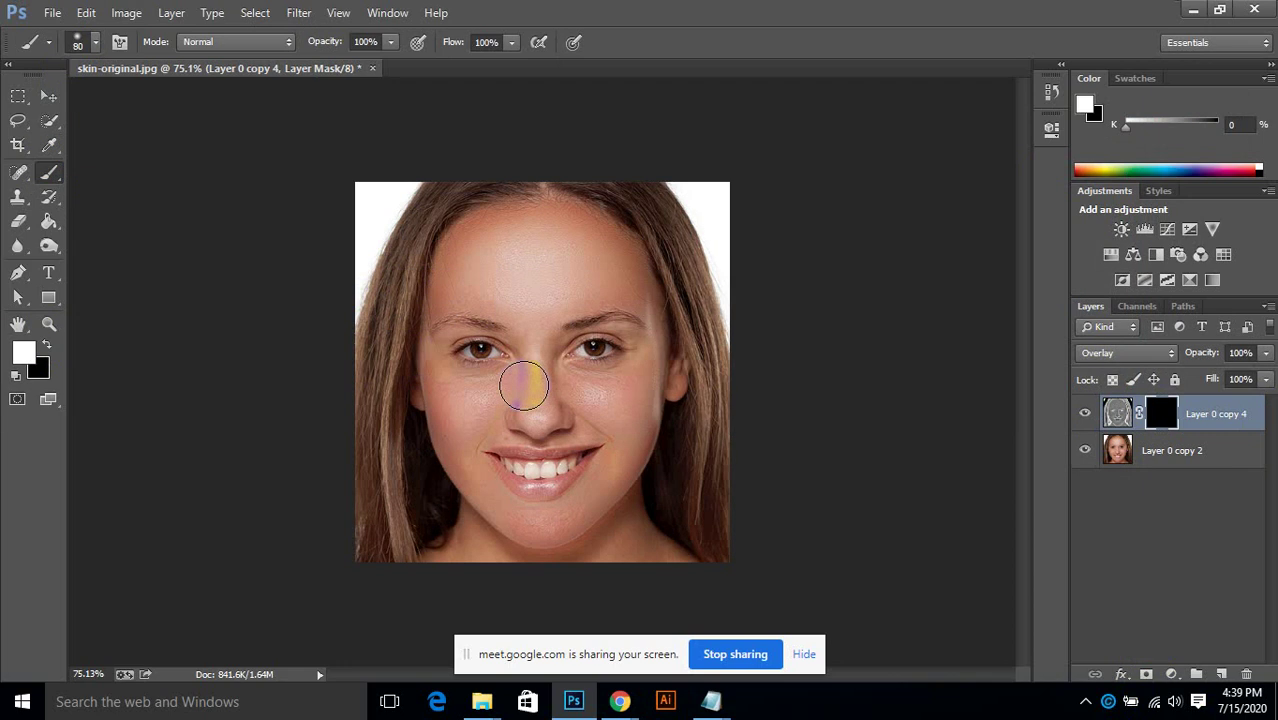
key(bracketleft)
click(537, 353)
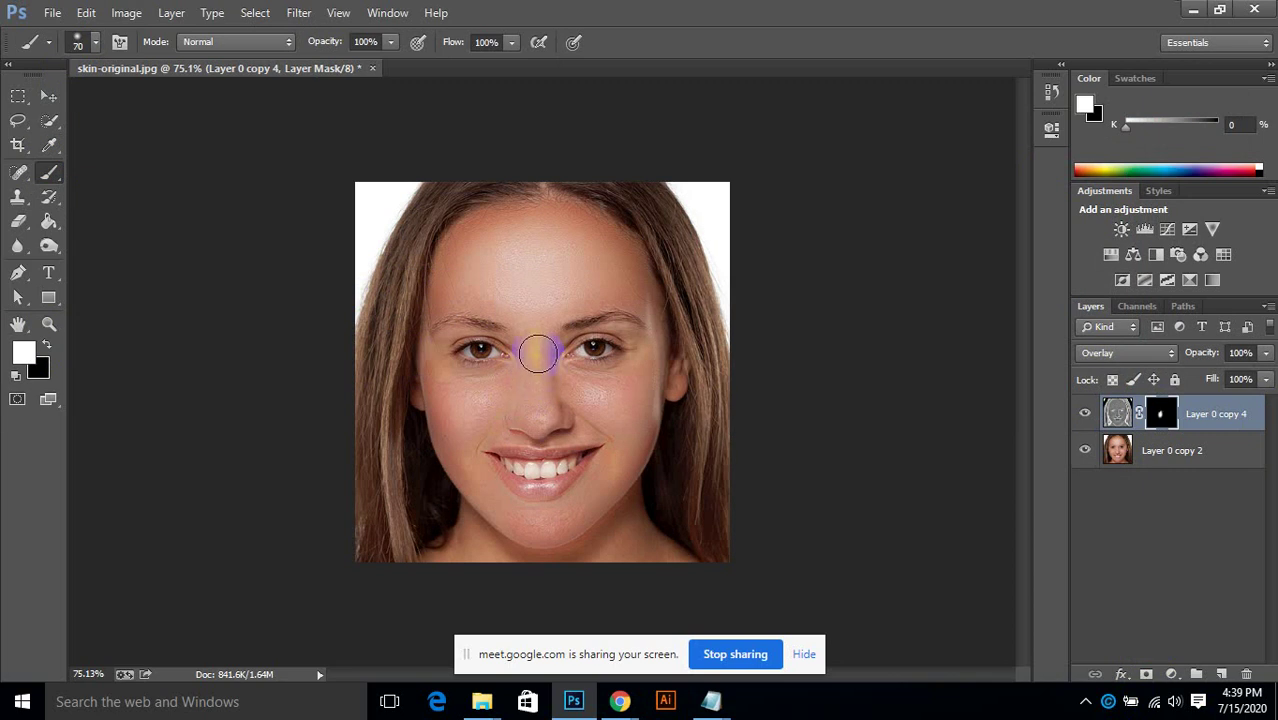
drag(537, 353, 580, 470)
scroll(560, 390, up, 2)
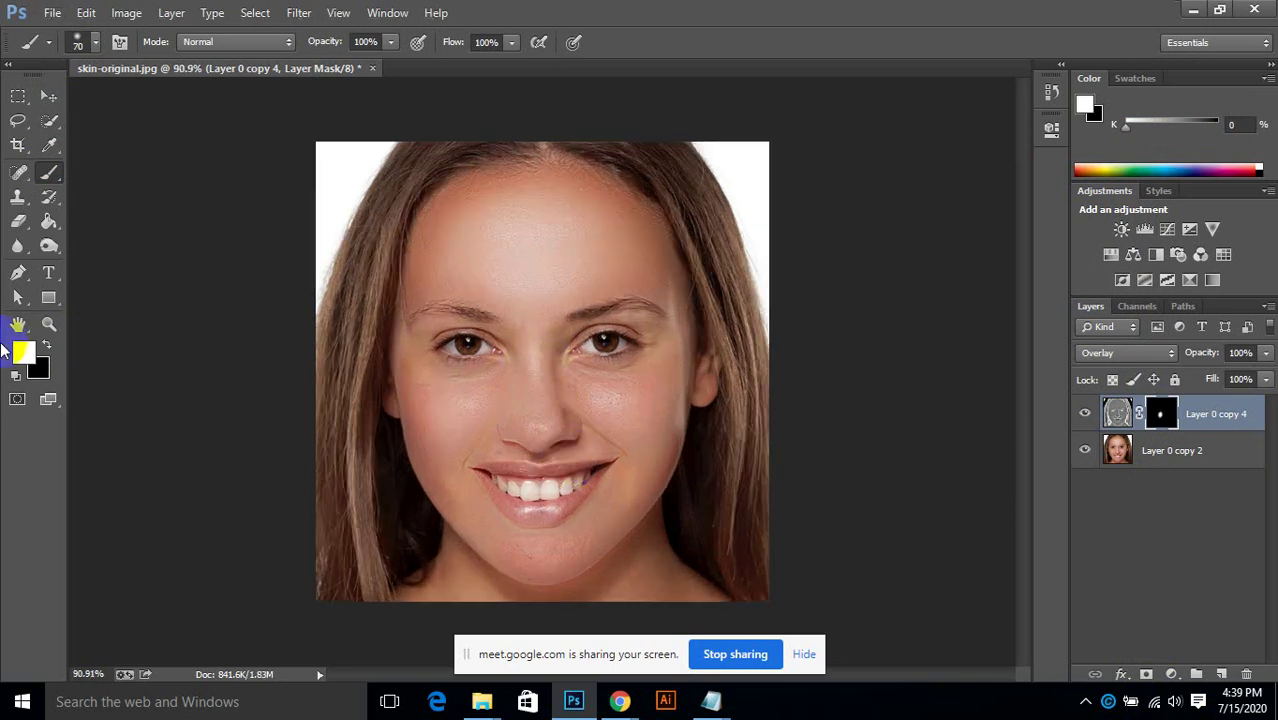
Step: Paint black on the layer mask over the nose, cheeks and face edges to hide the effect there
click(46, 345)
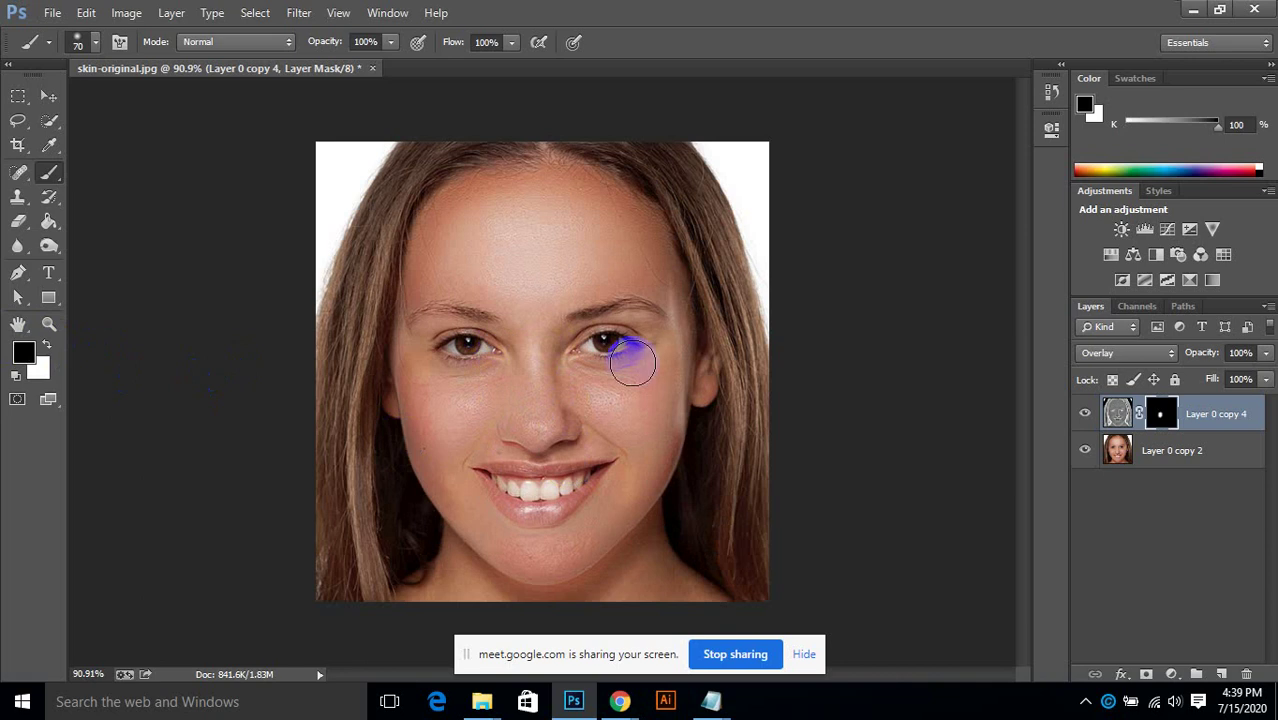
mouse_move(545, 405)
mouse_down()
mouse_move(528, 420)
mouse_move(519, 380)
mouse_move(502, 385)
mouse_move(556, 418)
mouse_move(551, 356)
mouse_move(531, 400)
mouse_move(476, 397)
mouse_move(436, 422)
mouse_move(411, 379)
mouse_move(436, 479)
mouse_move(445, 419)
mouse_move(474, 462)
mouse_up()
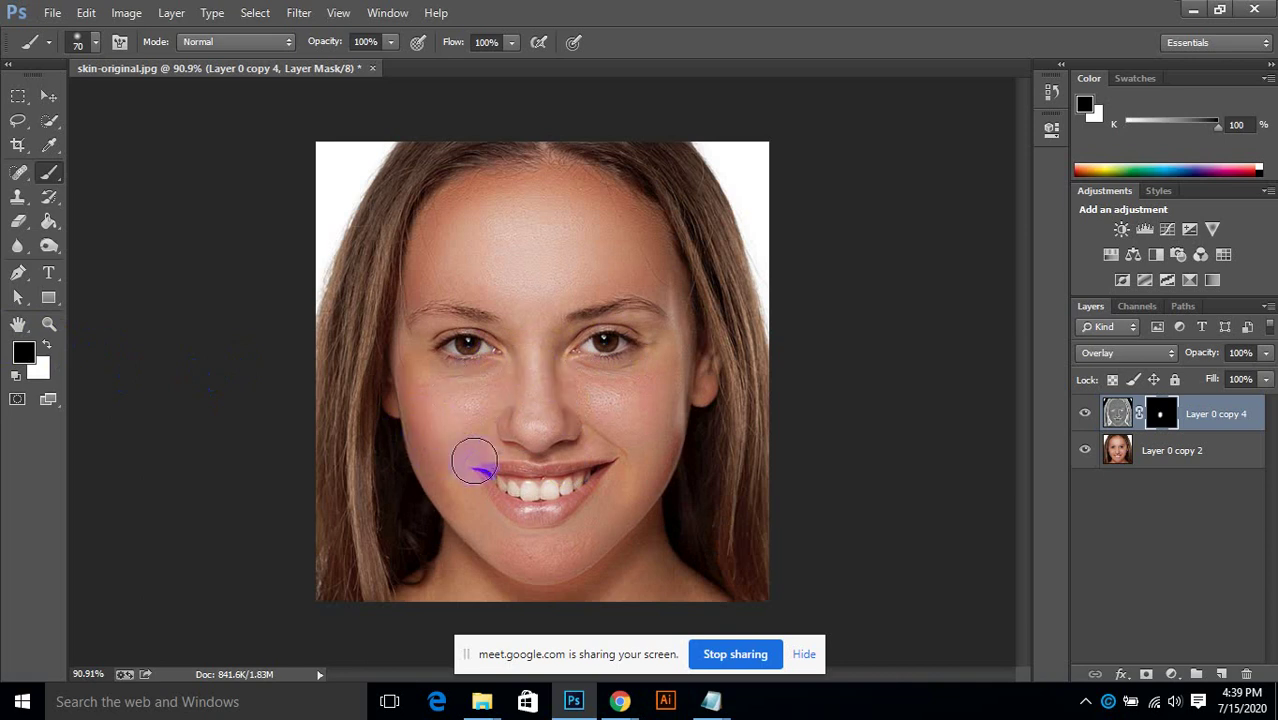
mouse_move(605, 411)
mouse_down()
mouse_move(599, 402)
mouse_move(642, 379)
mouse_up()
mouse_move(656, 248)
mouse_down()
mouse_move(586, 272)
mouse_move(471, 266)
mouse_move(426, 287)
mouse_move(395, 338)
mouse_move(676, 390)
mouse_move(671, 366)
mouse_move(549, 465)
mouse_move(513, 423)
mouse_move(451, 433)
mouse_move(501, 548)
mouse_move(553, 557)
mouse_move(620, 495)
mouse_move(583, 409)
mouse_move(617, 432)
mouse_move(631, 394)
mouse_move(450, 407)
mouse_move(414, 456)
mouse_up()
scroll(545, 447, down, 3)
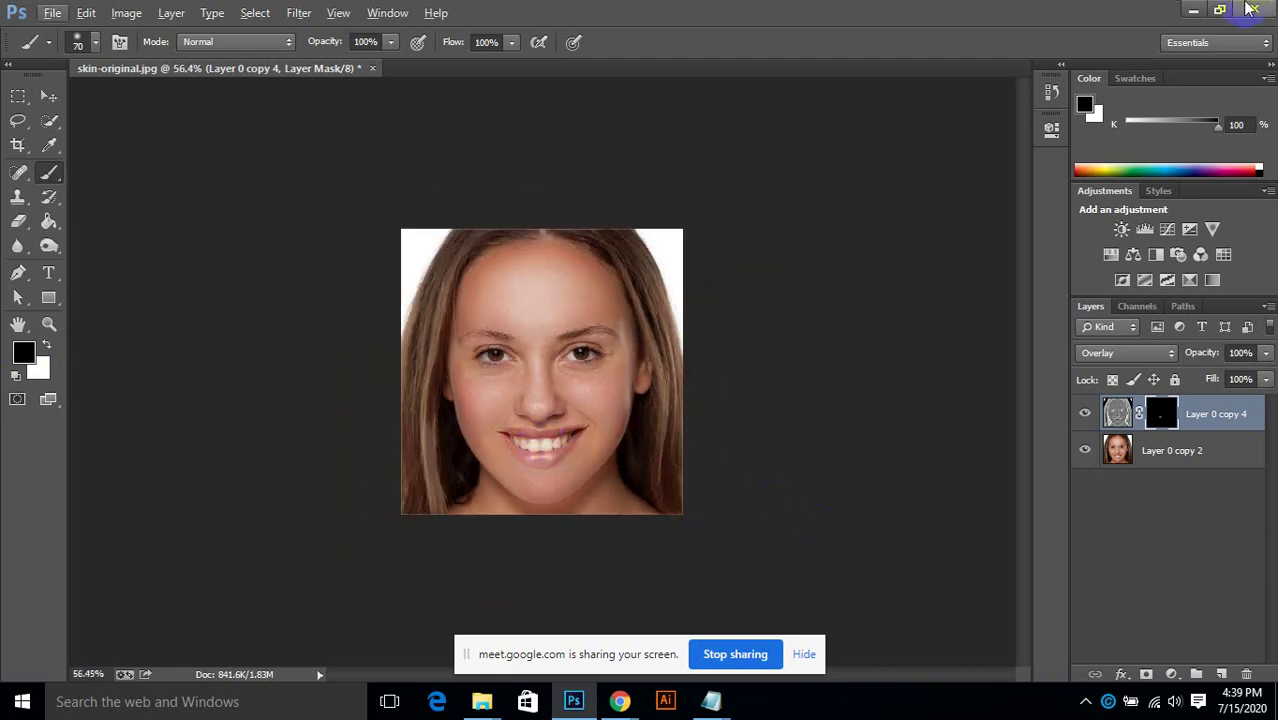
Step: Open the original skin-original image in Photos and arrange it beside the Photoshop window to compare the retouched portrait
click(1195, 10)
click(933, 412)
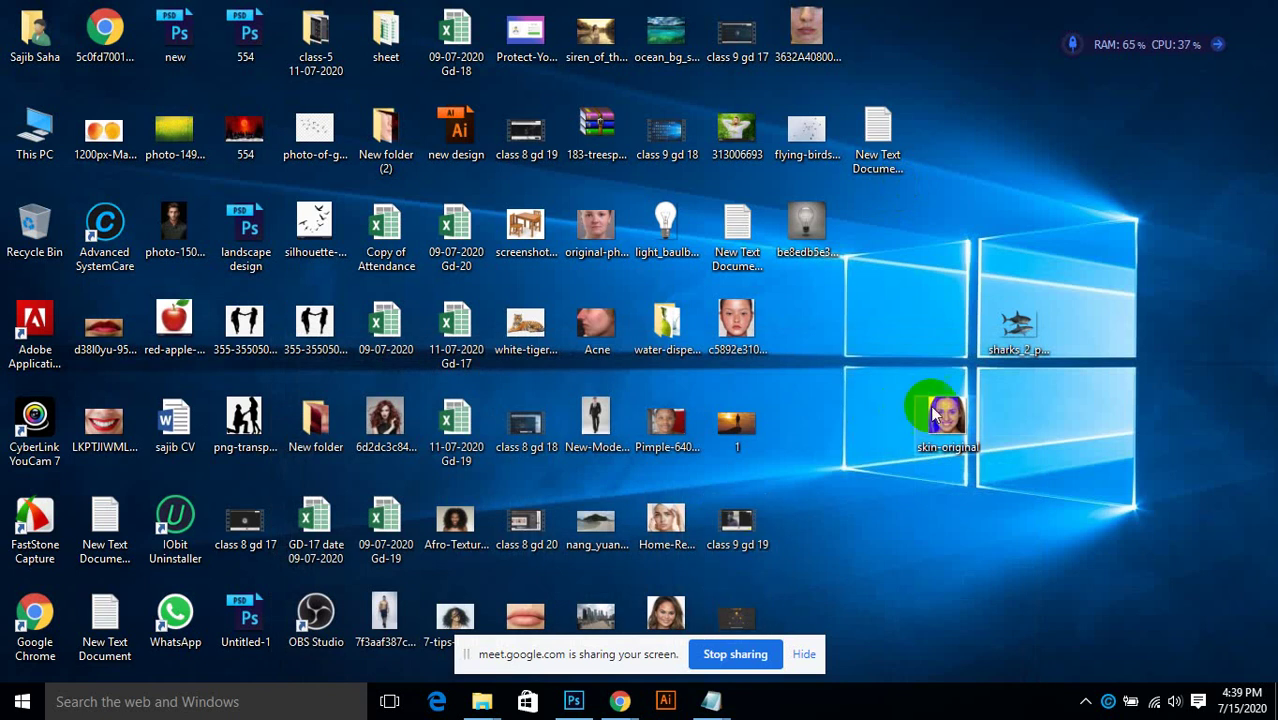
click(575, 702)
click(1176, 12)
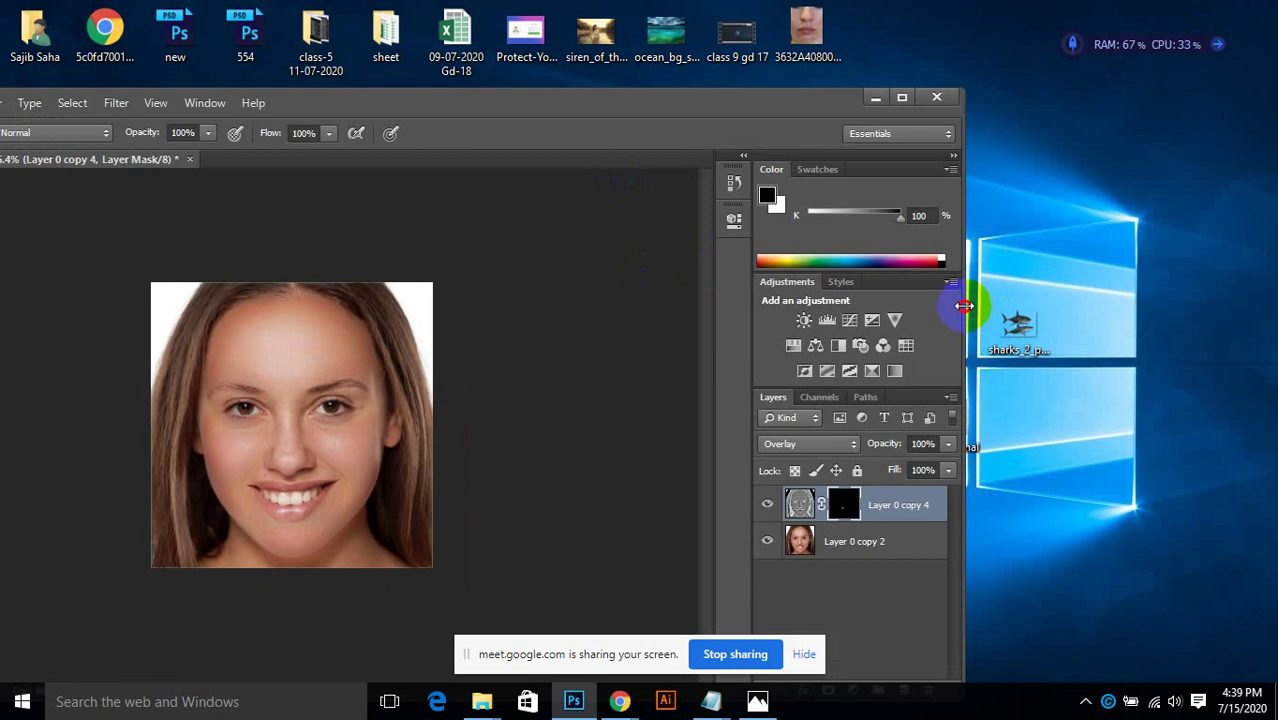
drag(963, 306, 597, 312)
drag(685, 157, 896, 108)
drag(334, 94, 582, 63)
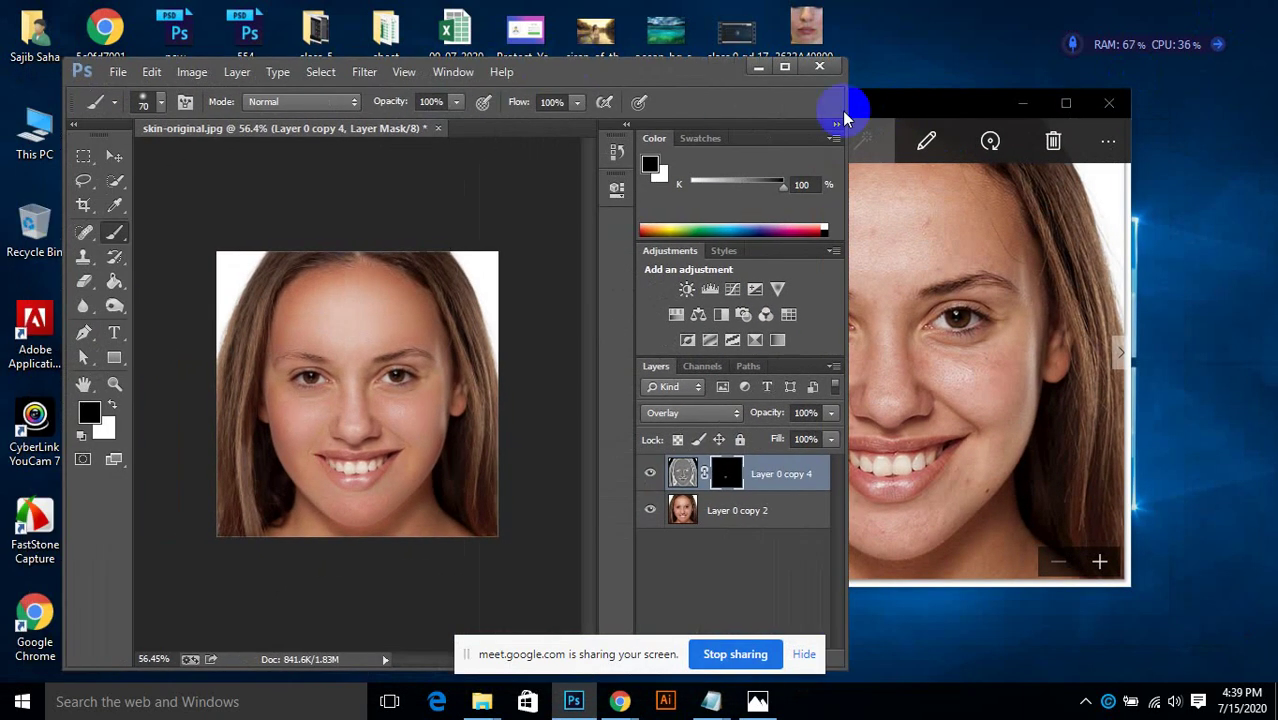
drag(852, 110, 770, 126)
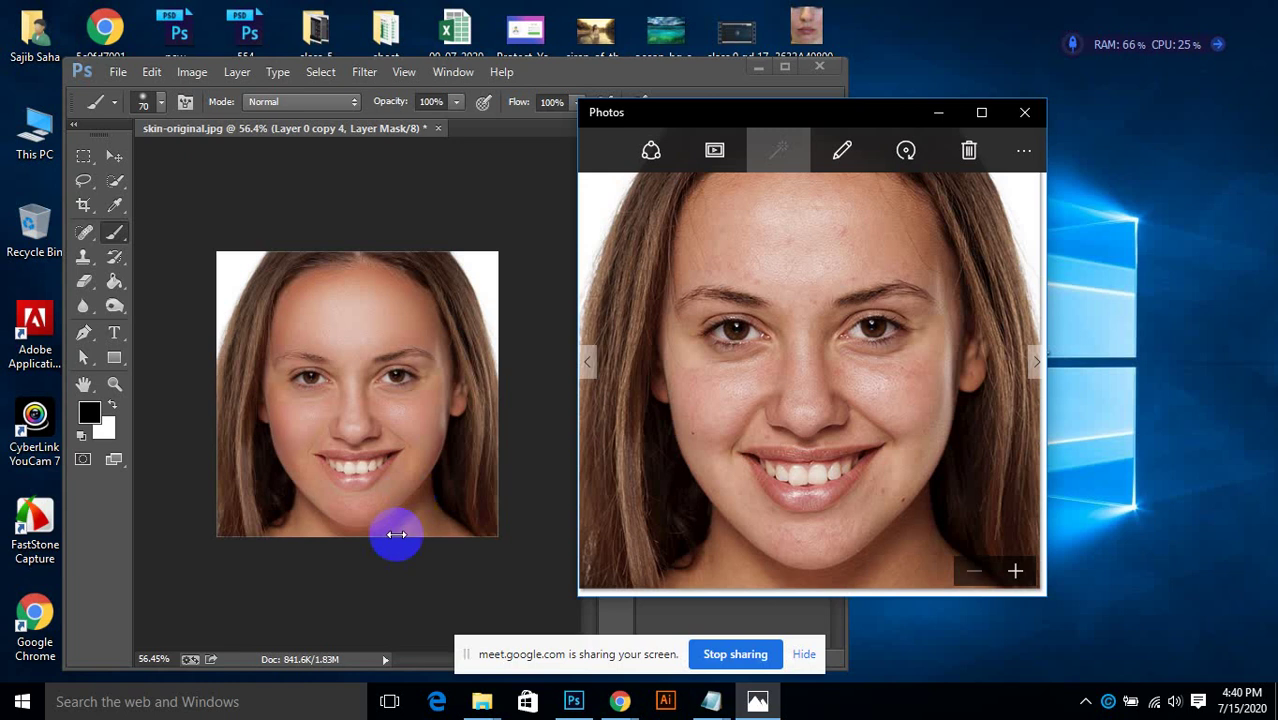
Step: Check the Google Meet call, return to Photoshop in a maximized window and dismiss the presenting notification
click(620, 690)
click(531, 560)
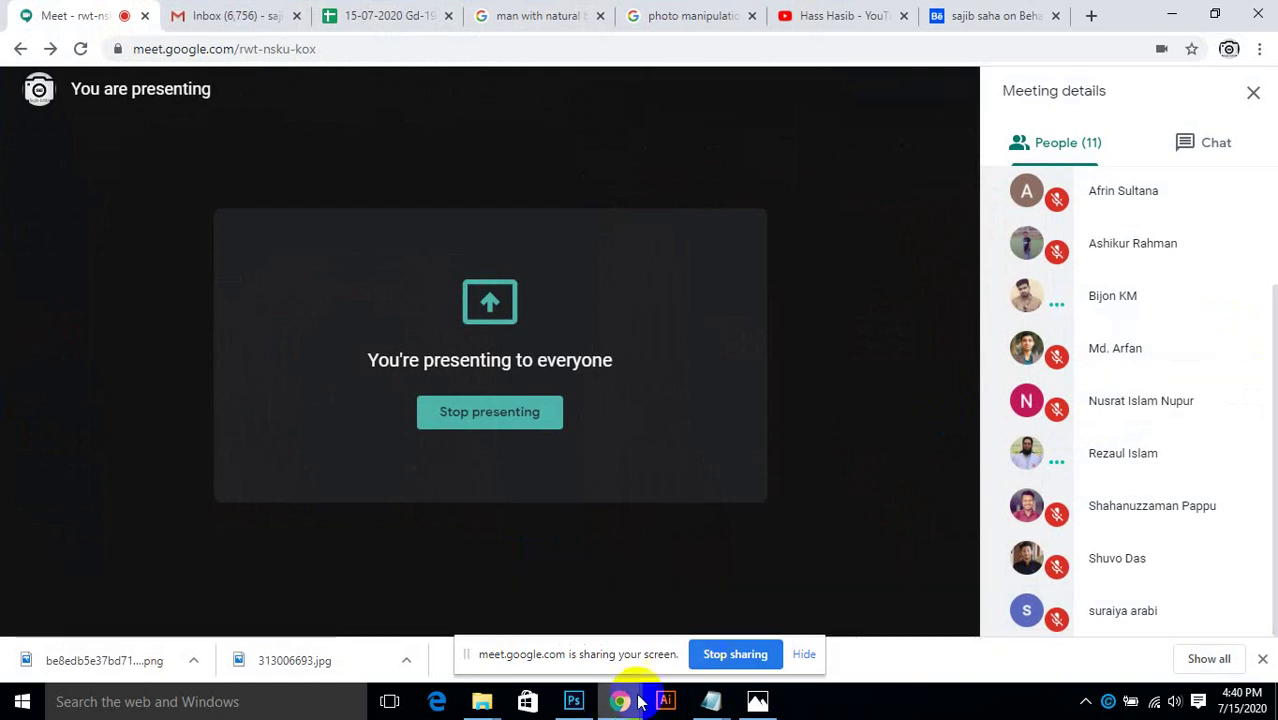
click(572, 703)
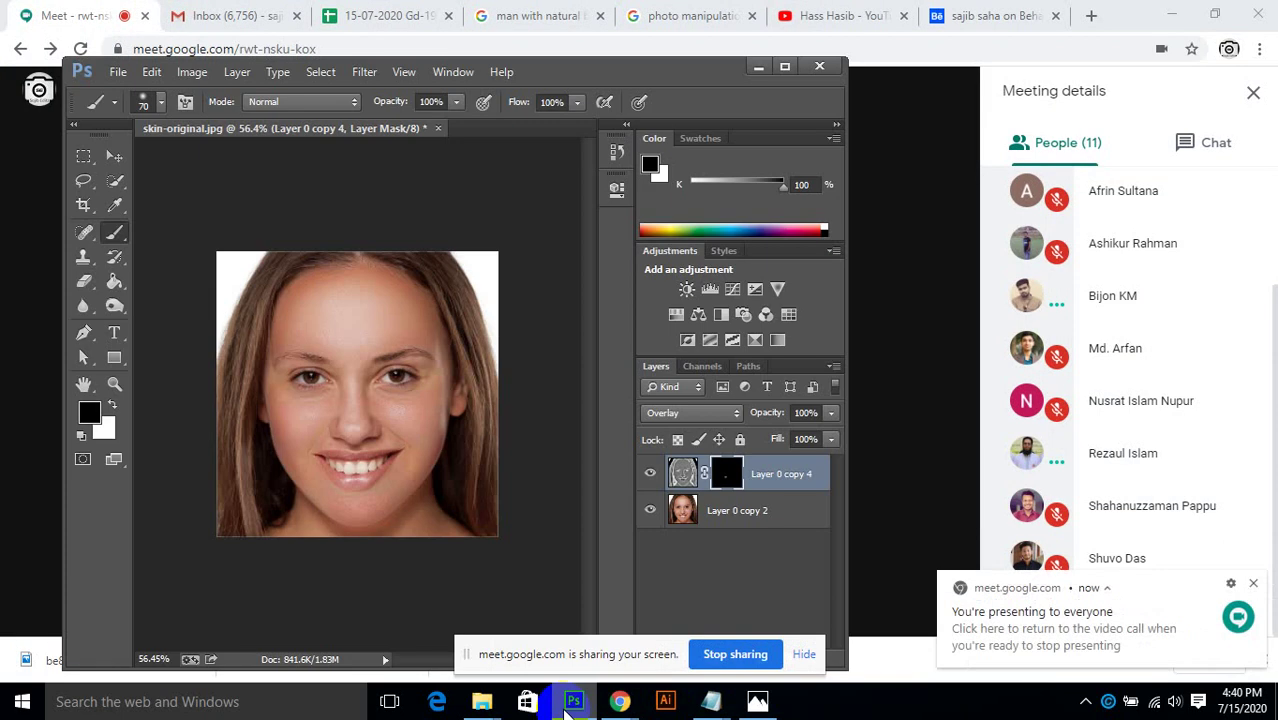
click(785, 66)
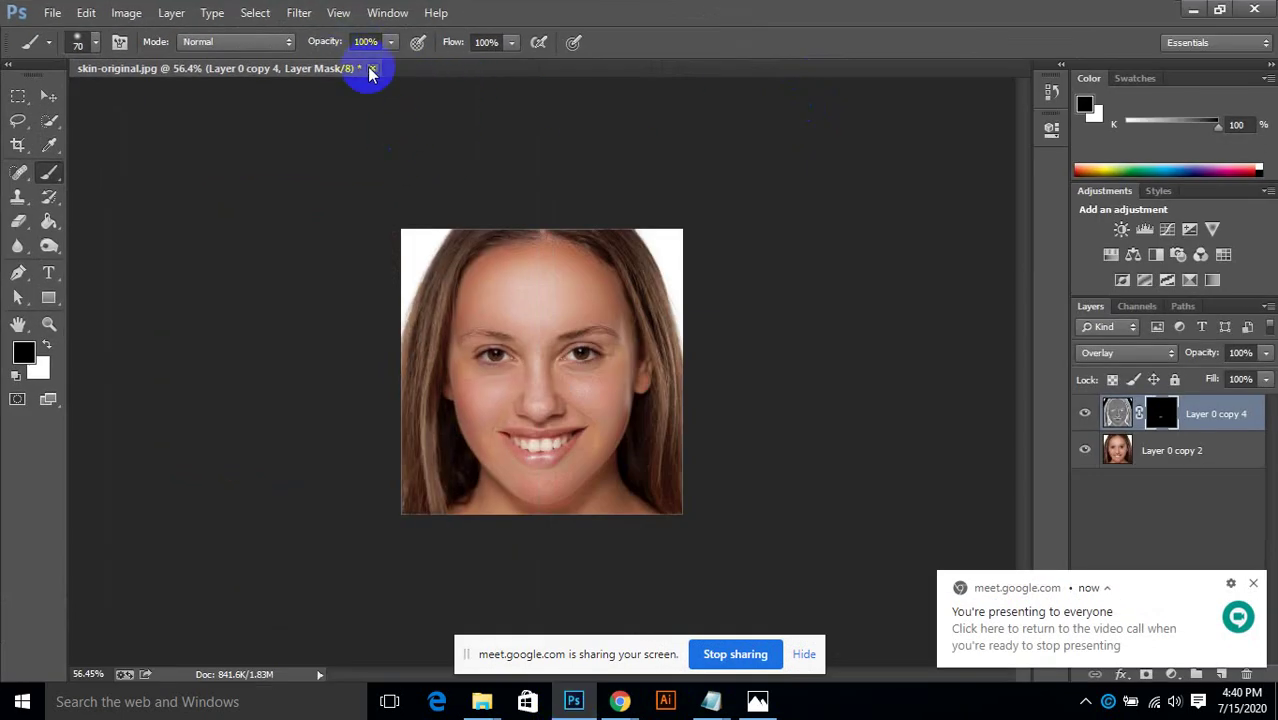
click(1255, 586)
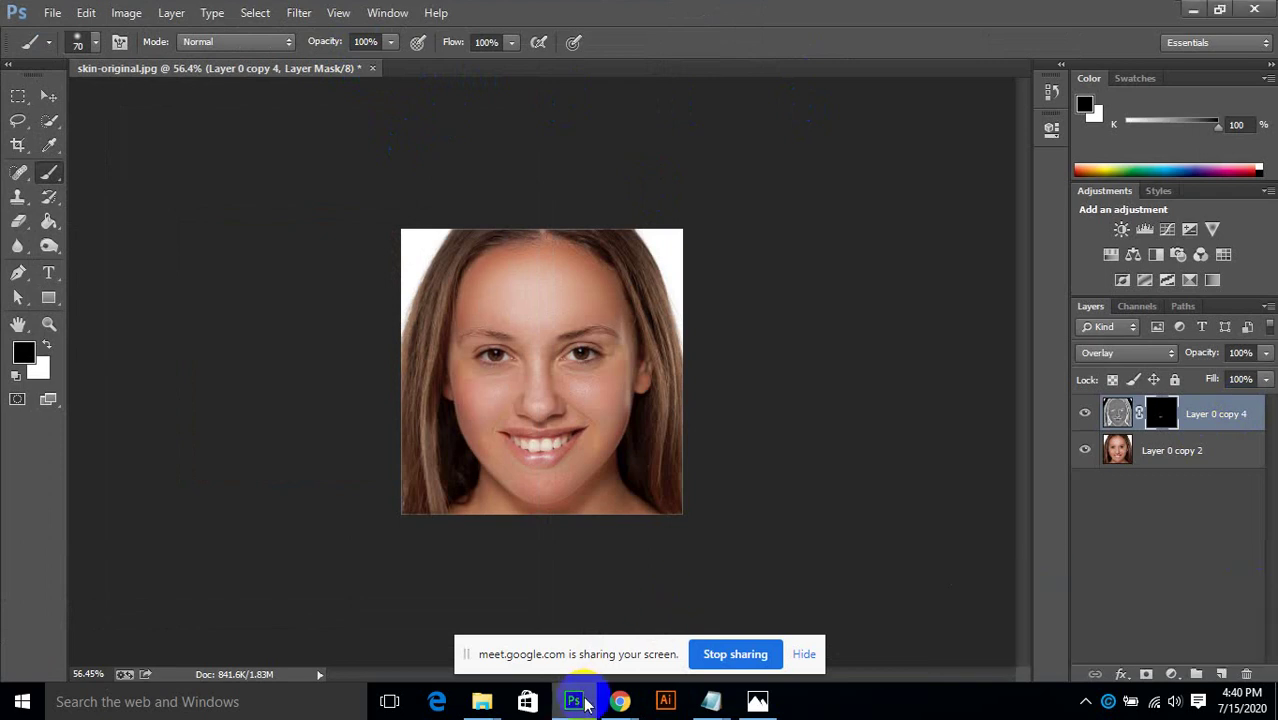
Step: Switch to Google Meet to look through the participant list, and minimize the browser
mouse_move(620, 701)
click(530, 619)
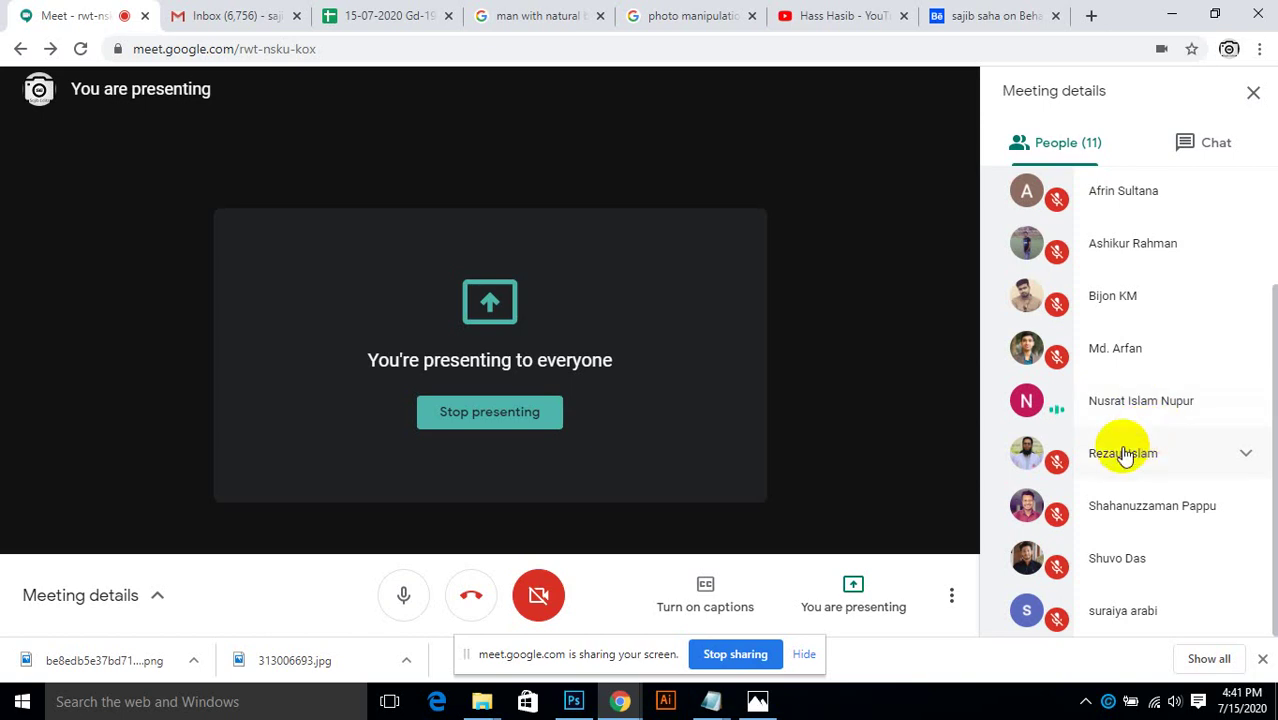
scroll(1130, 450, up, 3)
scroll(1120, 480, down, 3)
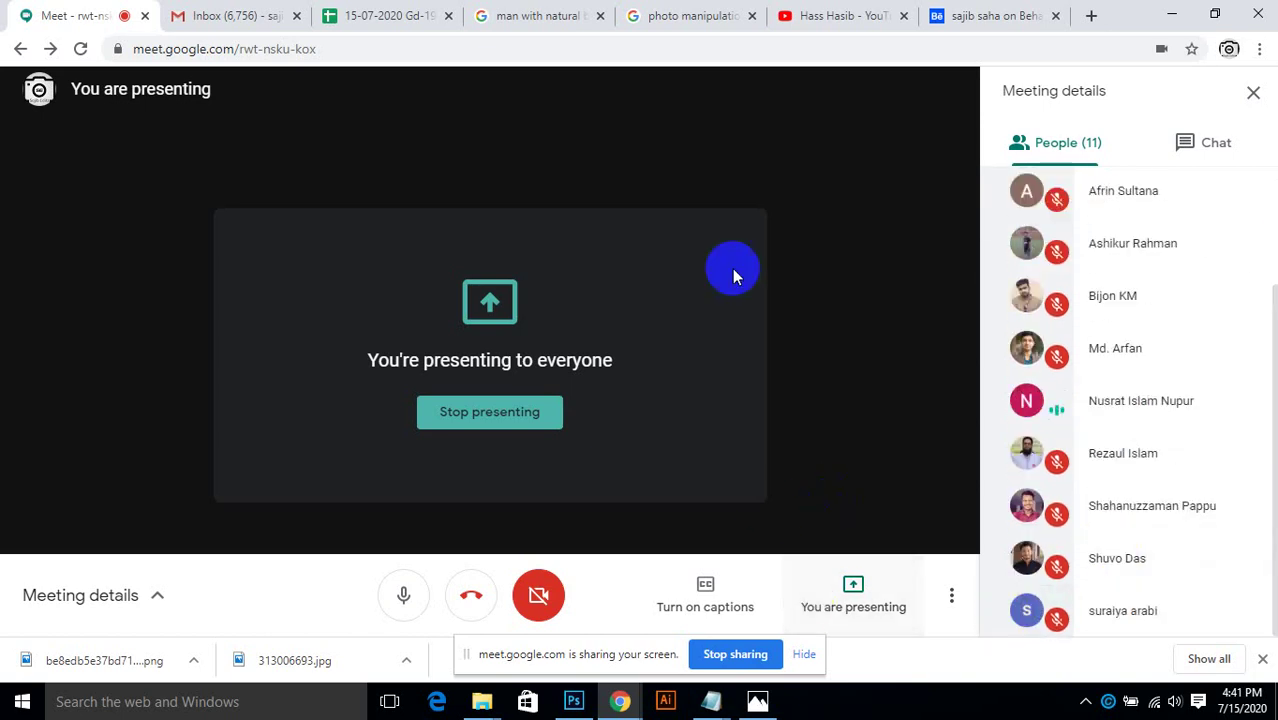
click(1176, 13)
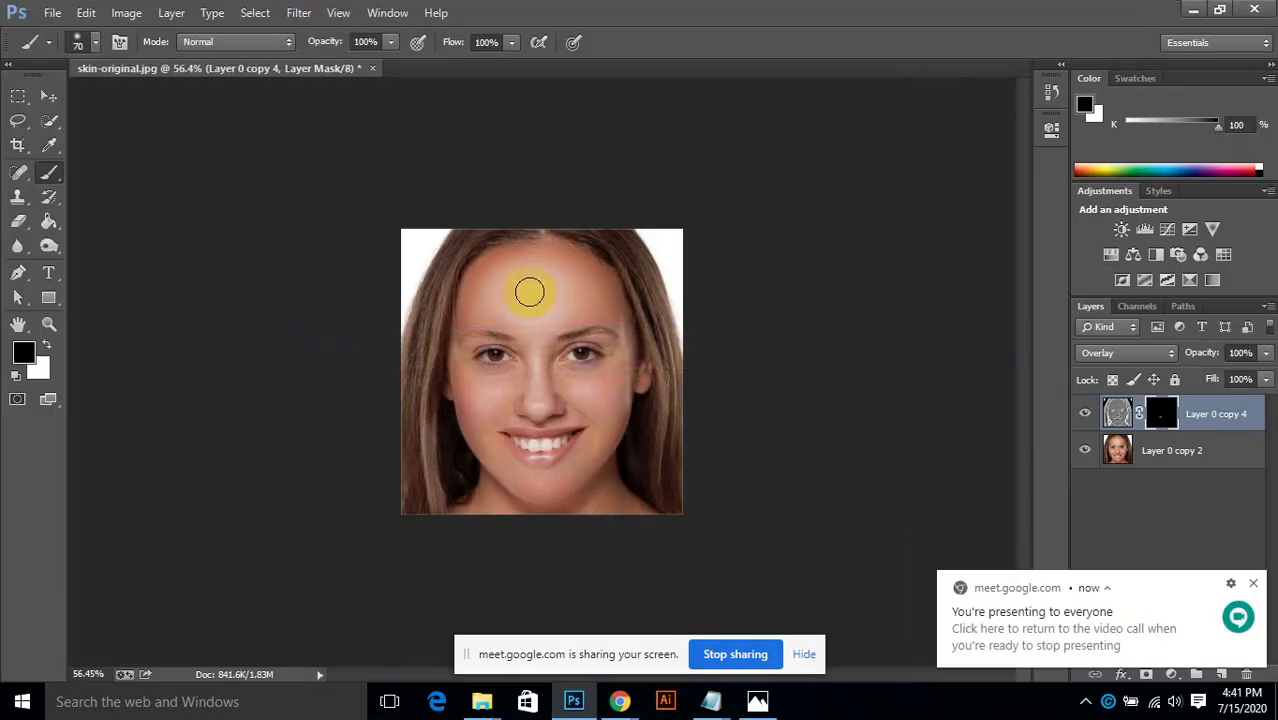
Step: Close skin-original.jpg without saving the changes and close the original image in Photos
click(372, 68)
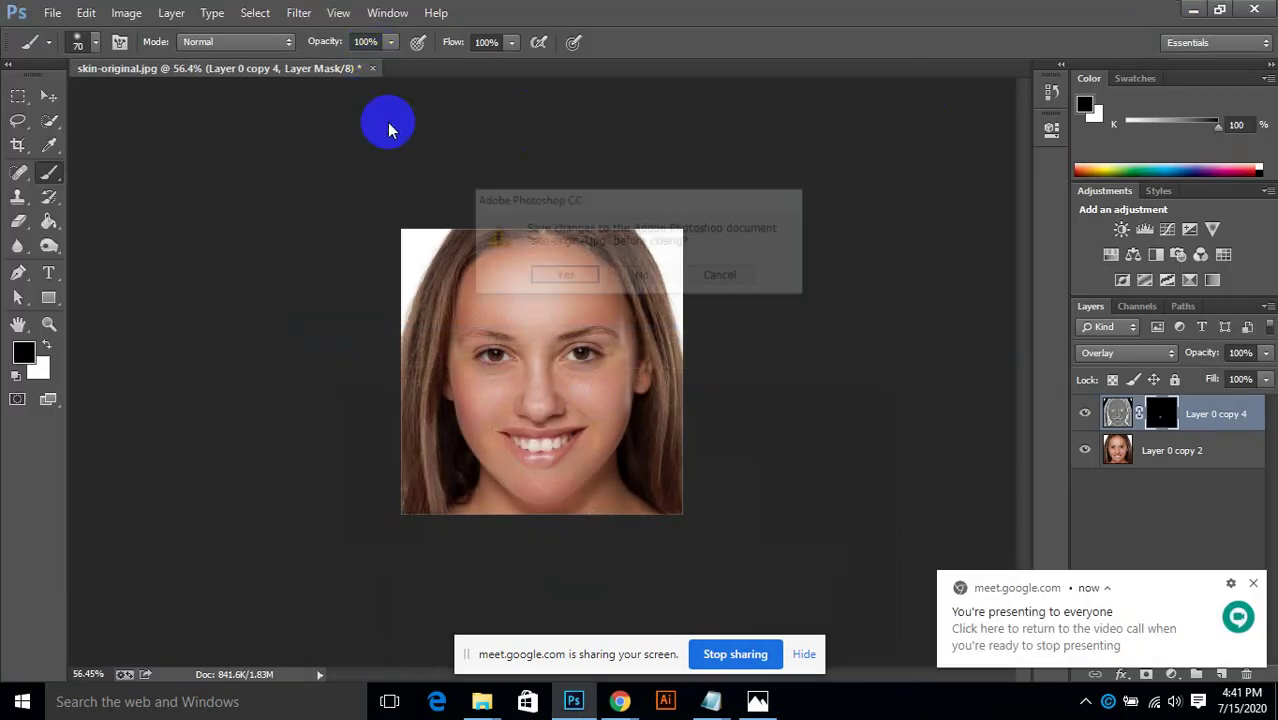
click(645, 278)
click(1192, 12)
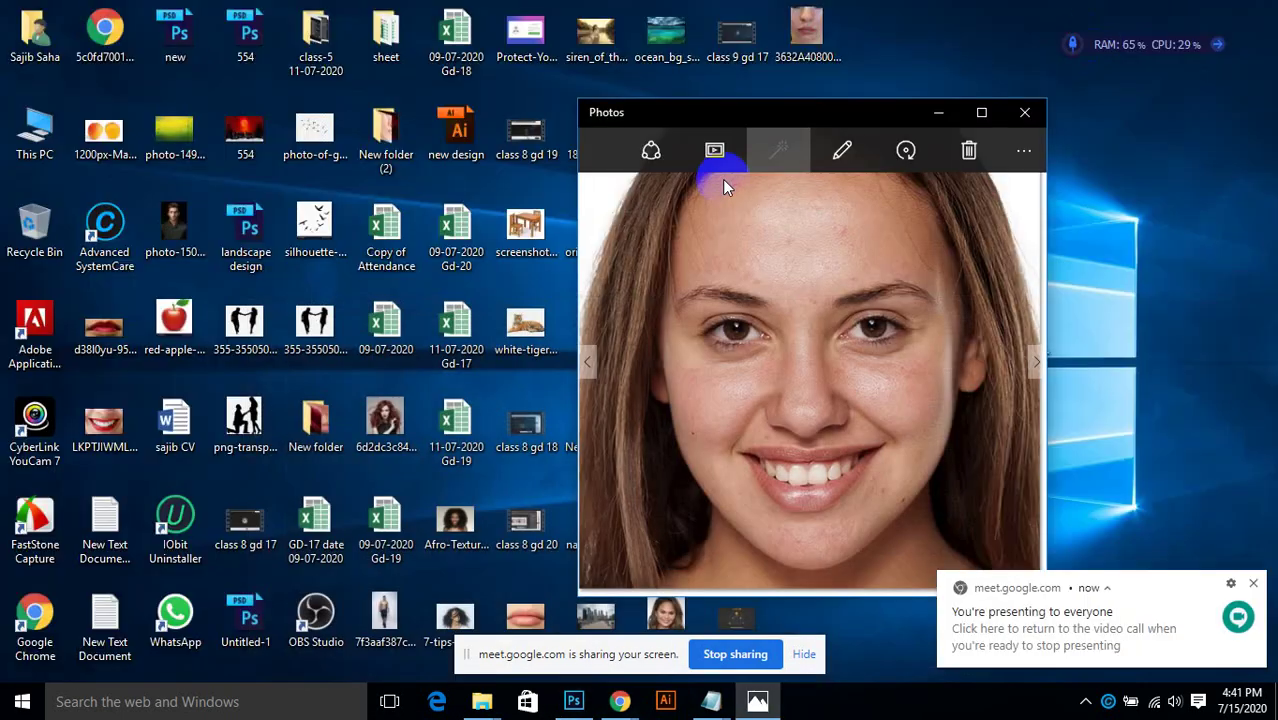
click(1036, 112)
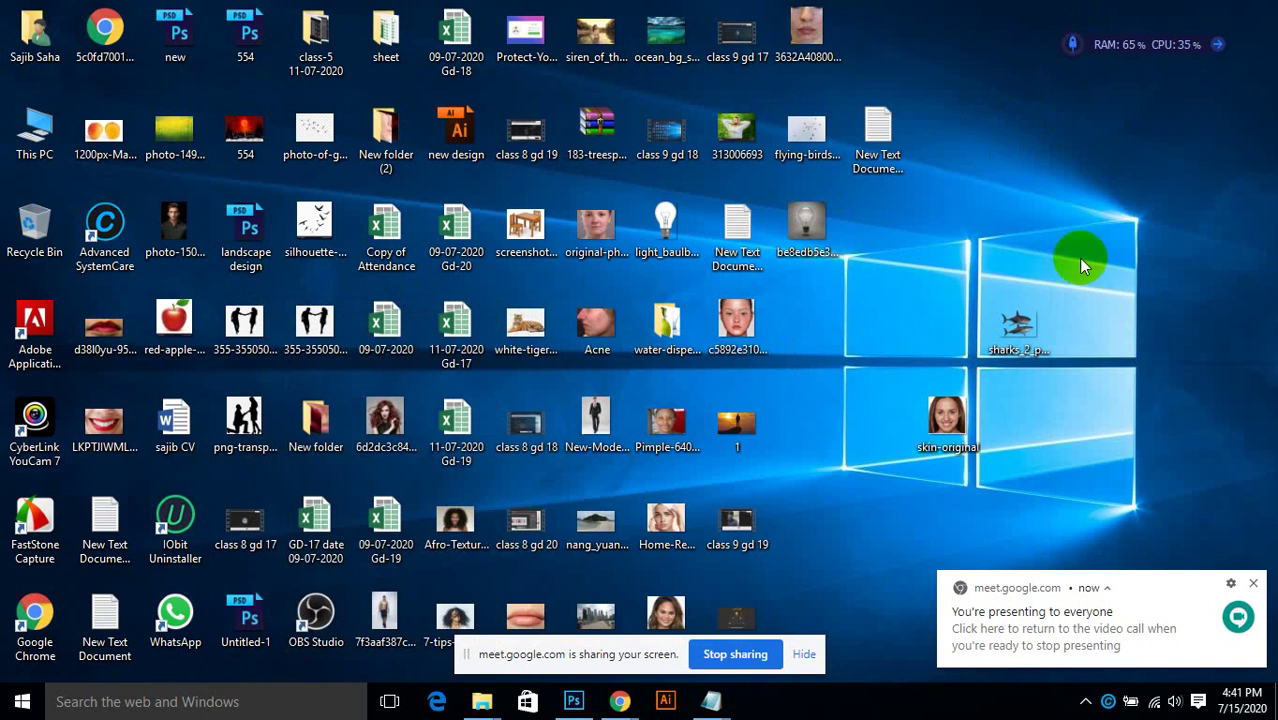
click(575, 628)
click(575, 628)
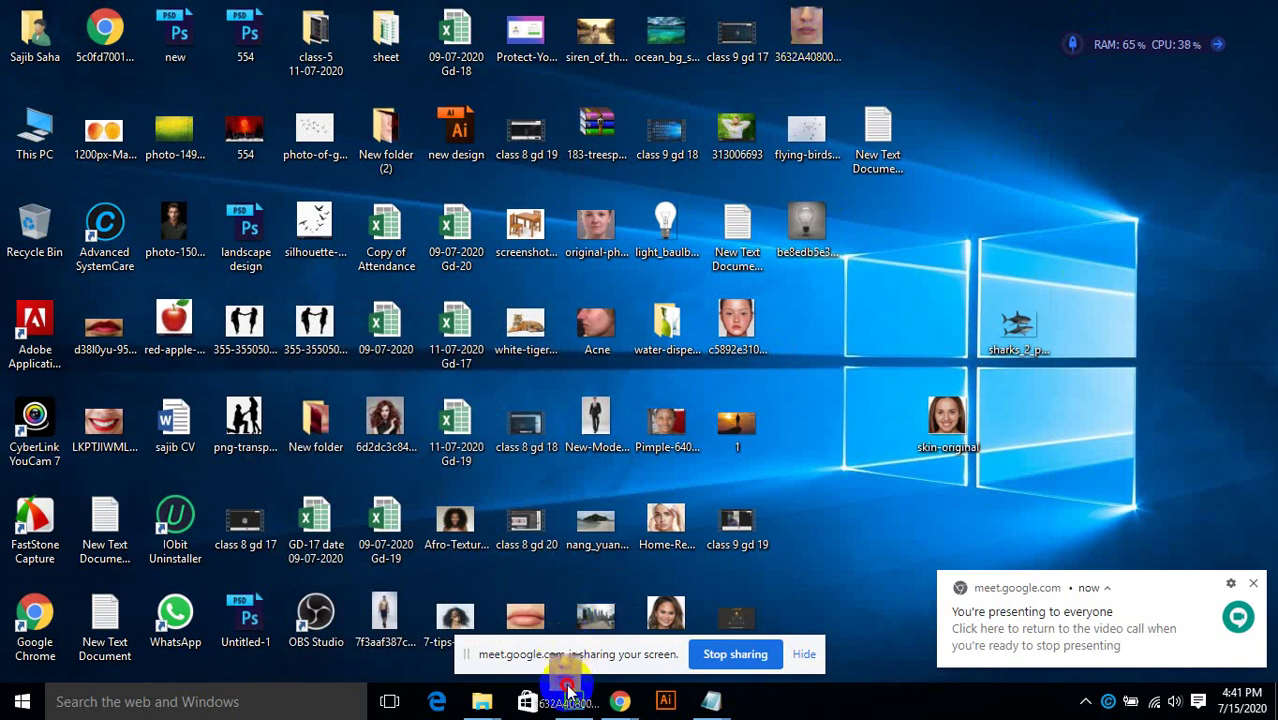
click(573, 701)
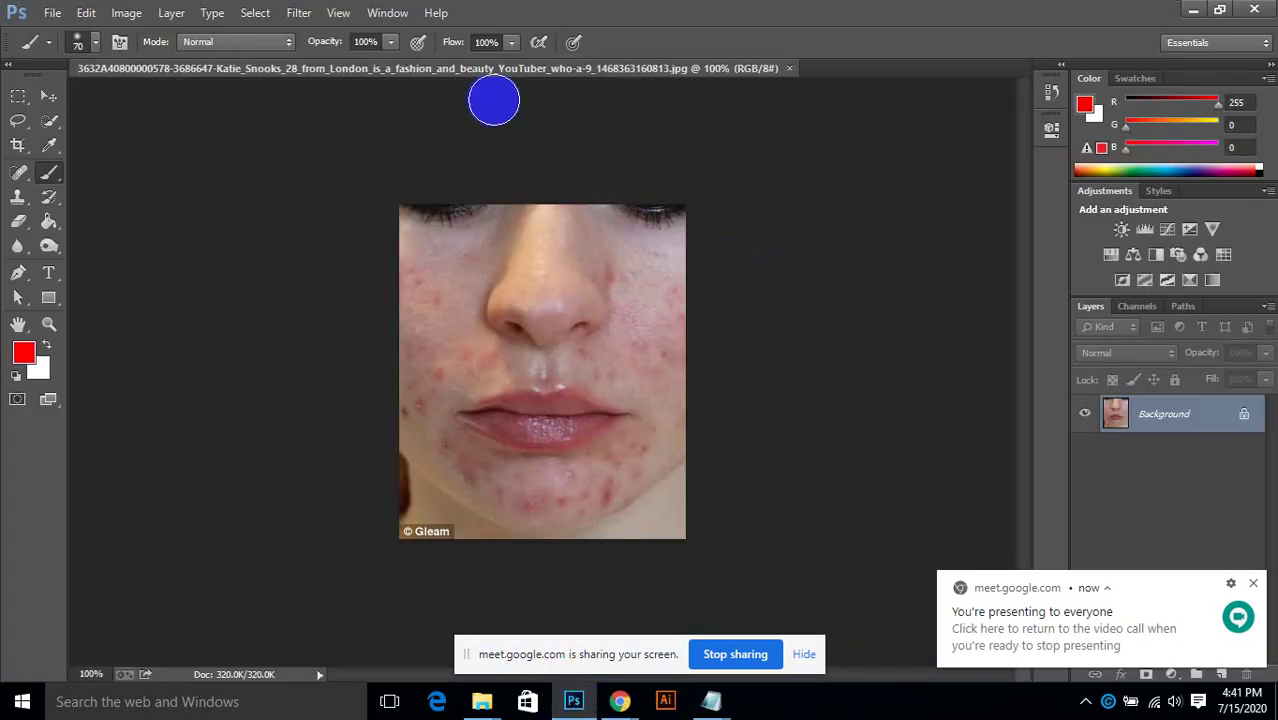
click(789, 68)
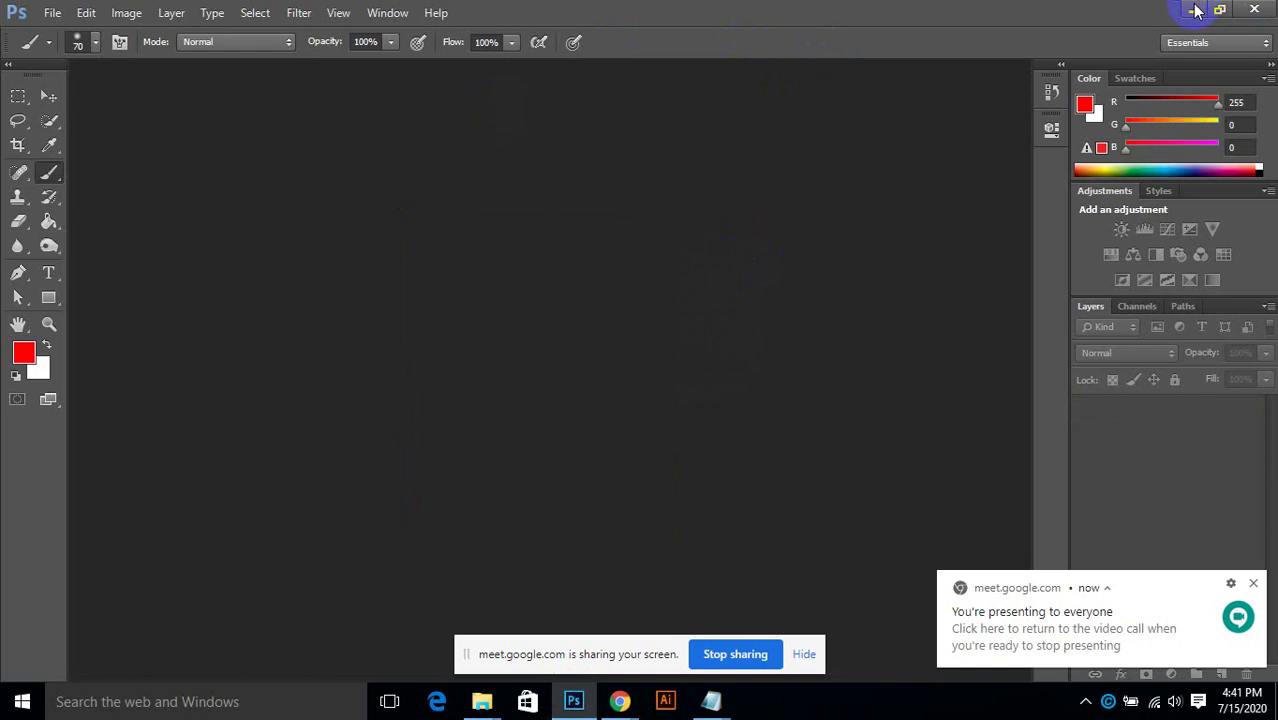
Step: Open original-photo.jpg from the desktop in Photoshop and dismiss the meeting notification
click(1193, 10)
drag(596, 228, 596, 285)
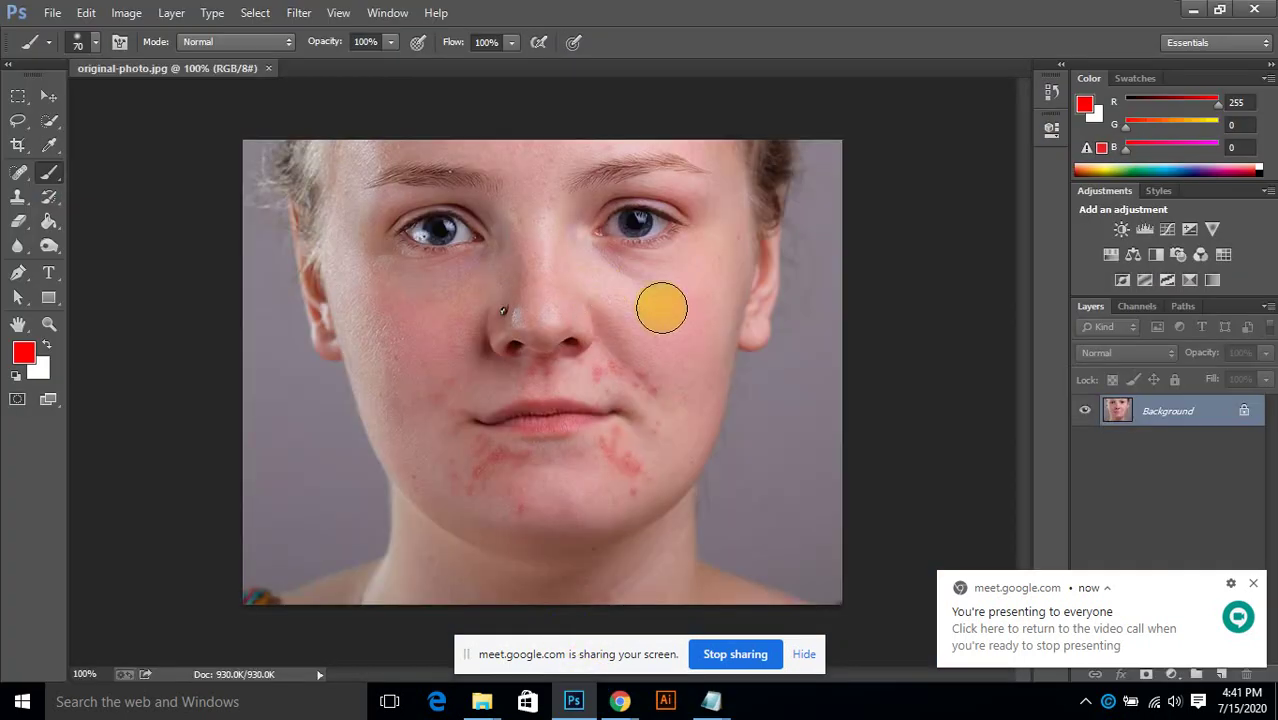
click(1253, 583)
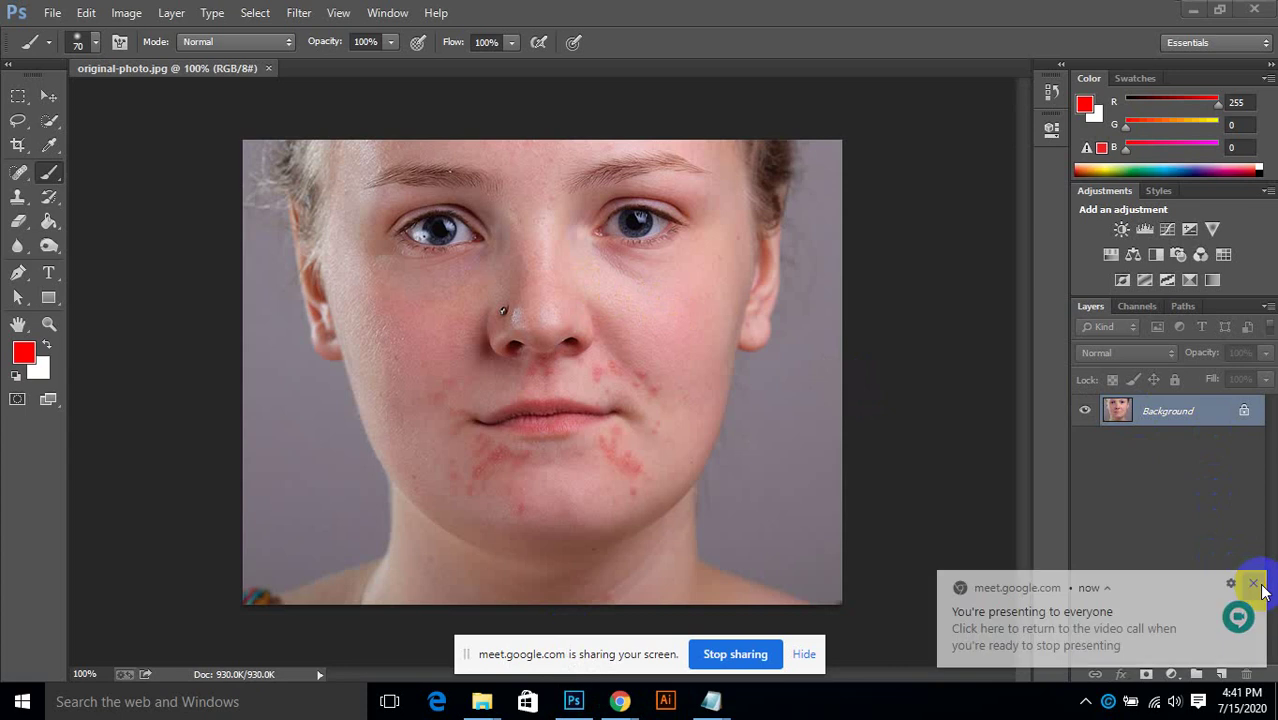
Step: Convert the locked Background of original-photo.jpg into a regular editable layer
double_click(1242, 410)
click(795, 222)
Step: Heal the blemishes beside the nose and on the cheek at the photo's right with a 15 px Spot Healing Brush
scroll(690, 330, up, 2)
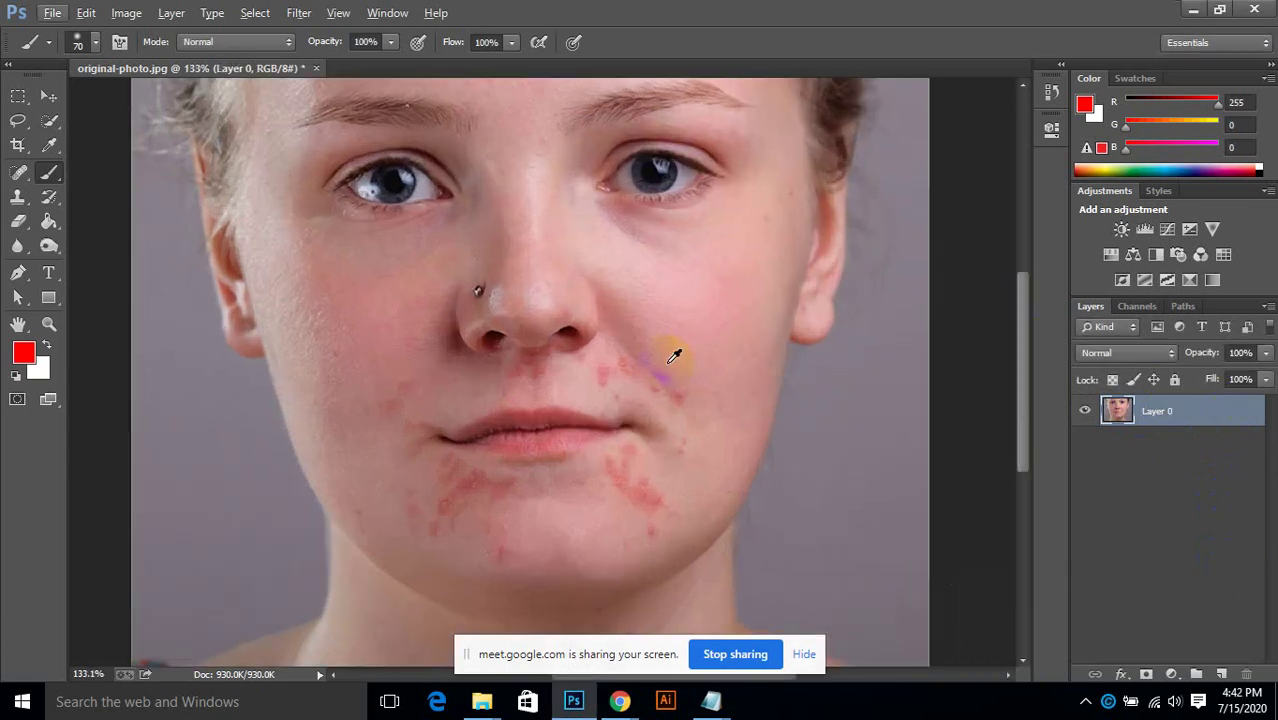
key(bracketleft)
key(bracketleft)
key(bracketleft)
key(bracketleft)
key(bracketleft)
key(bracketleft)
key(bracketleft)
scroll(642, 543, up, 1)
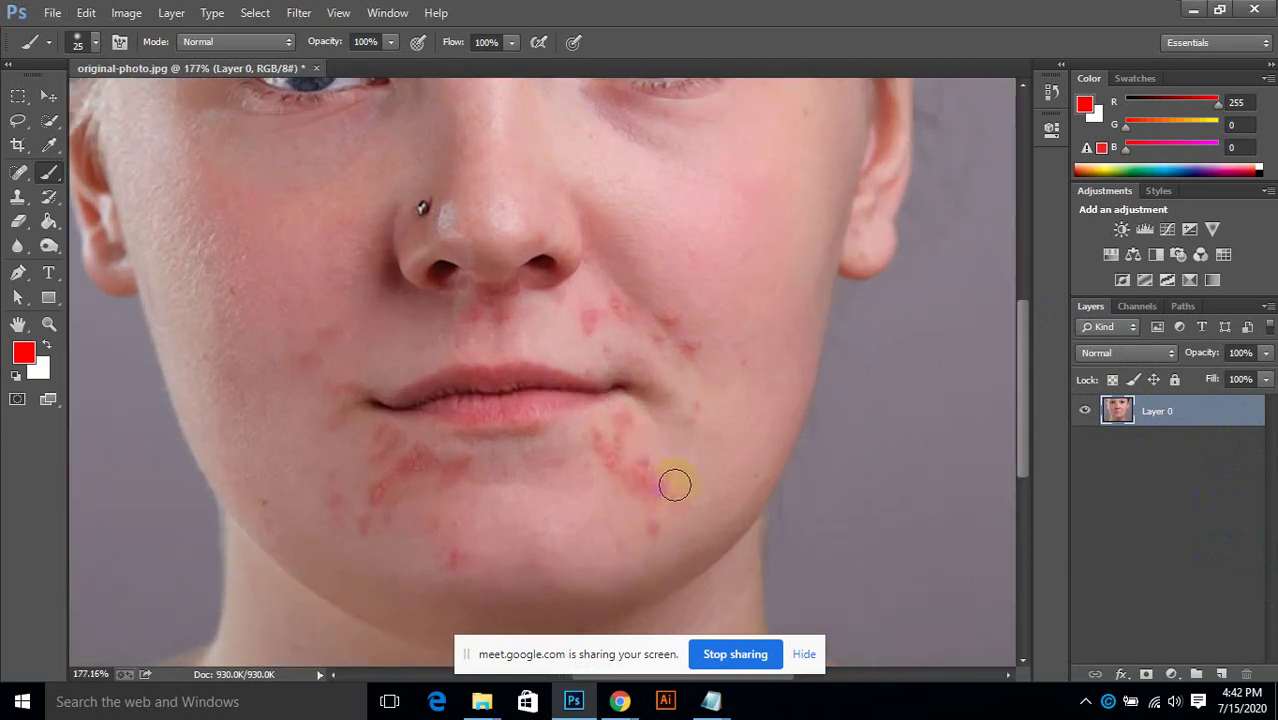
click(694, 344)
click(36, 177)
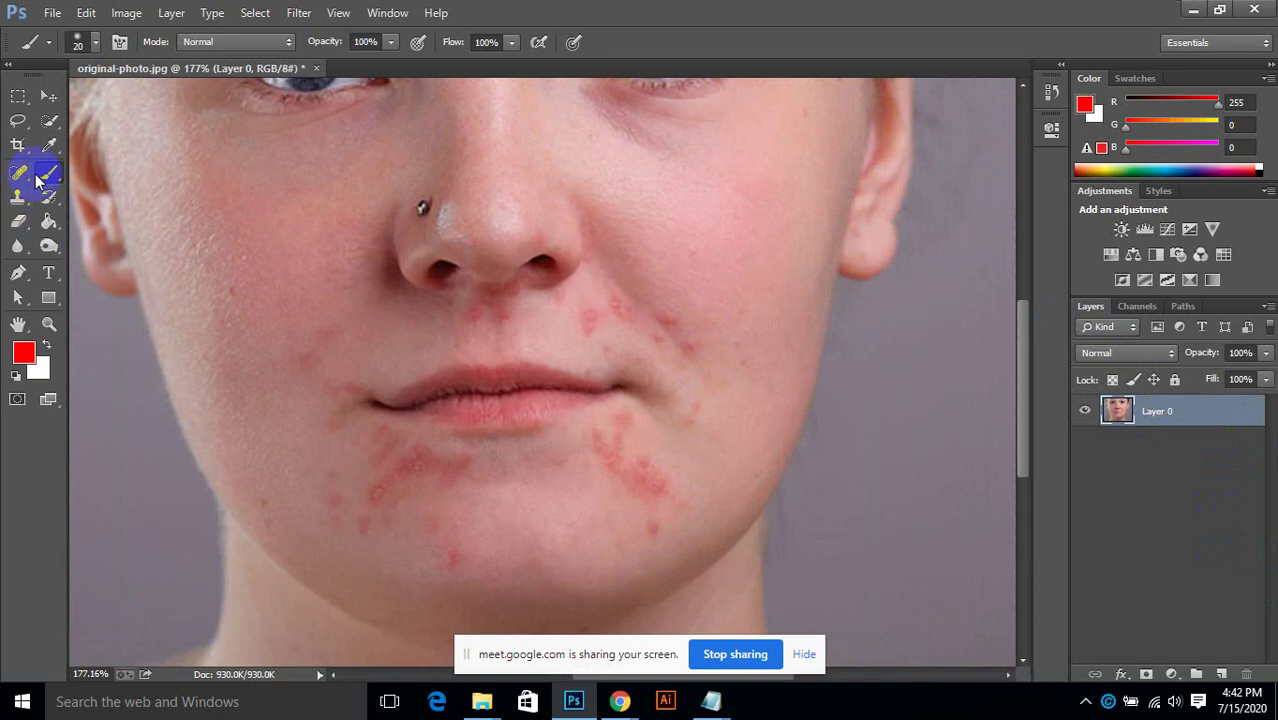
click(45, 181)
click(18, 172)
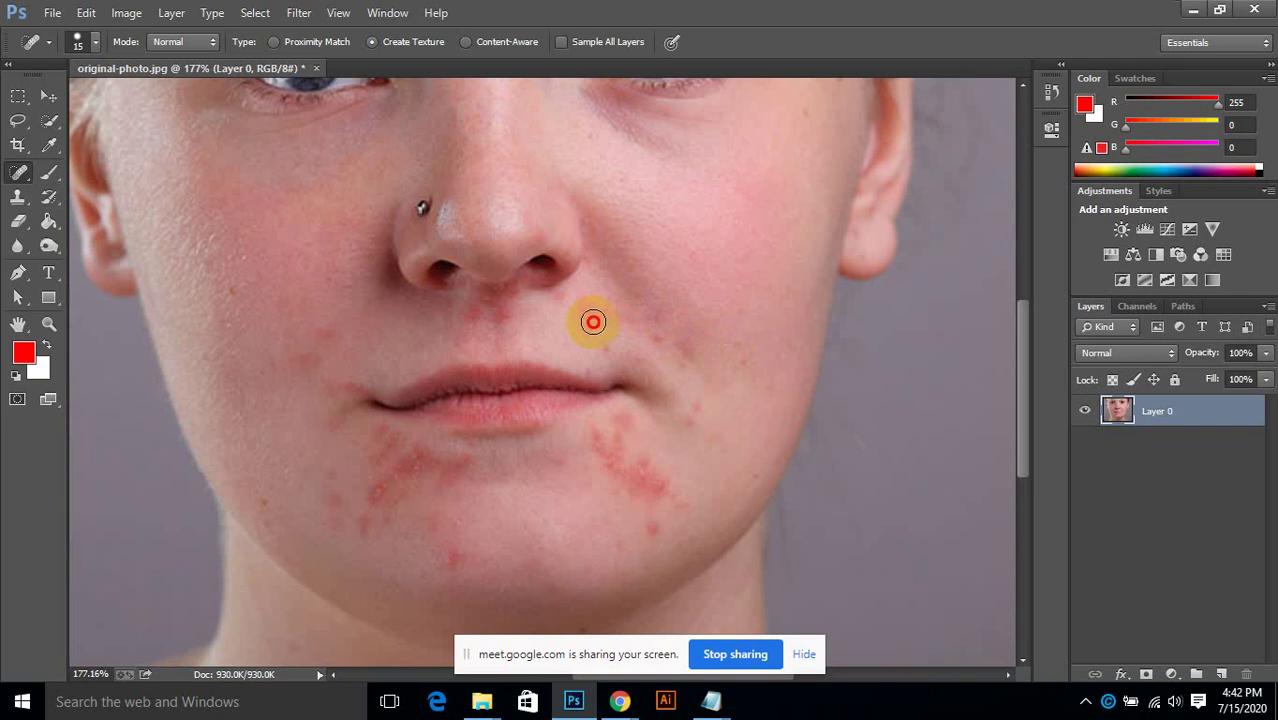
mouse_move(593, 321)
mouse_down()
mouse_move(678, 343)
mouse_move(710, 391)
mouse_move(692, 419)
mouse_move(688, 406)
mouse_move(737, 340)
mouse_up()
click(674, 343)
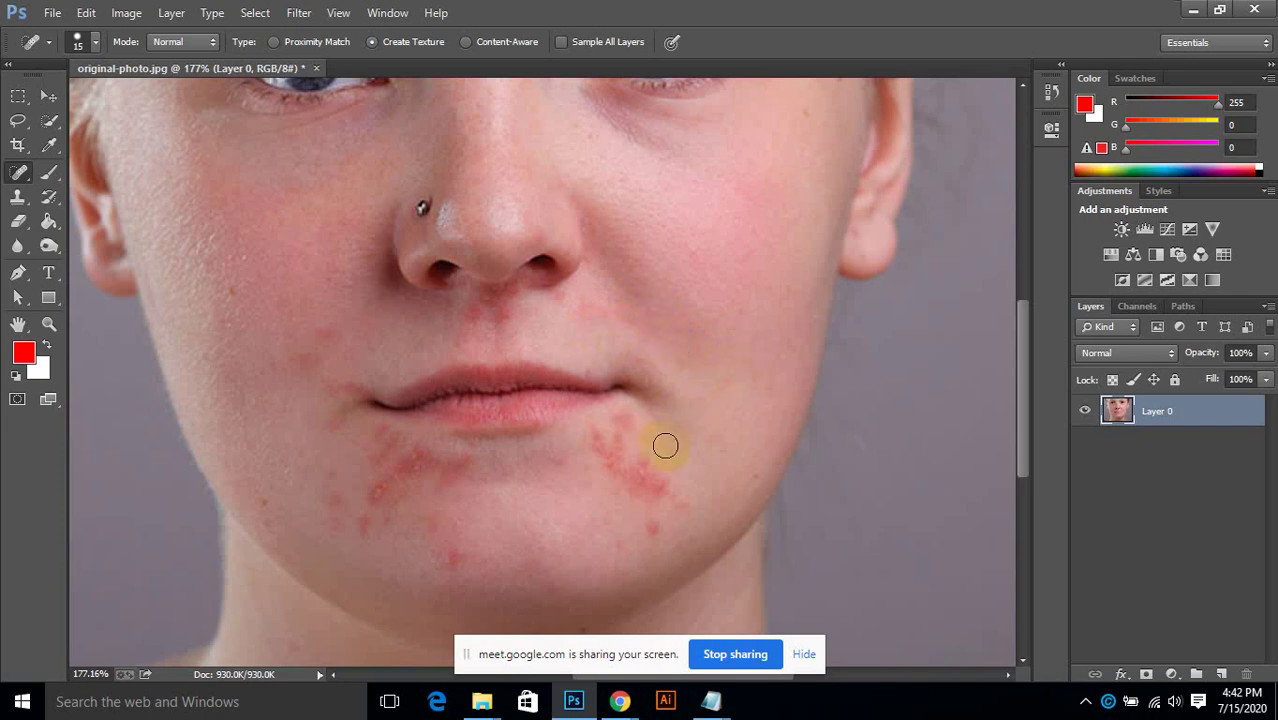
Step: Heal the red patches and spots on both sides of the chin with the Spot Healing Brush
mouse_move(662, 516)
mouse_down()
mouse_move(675, 487)
mouse_move(681, 503)
mouse_move(645, 491)
mouse_up()
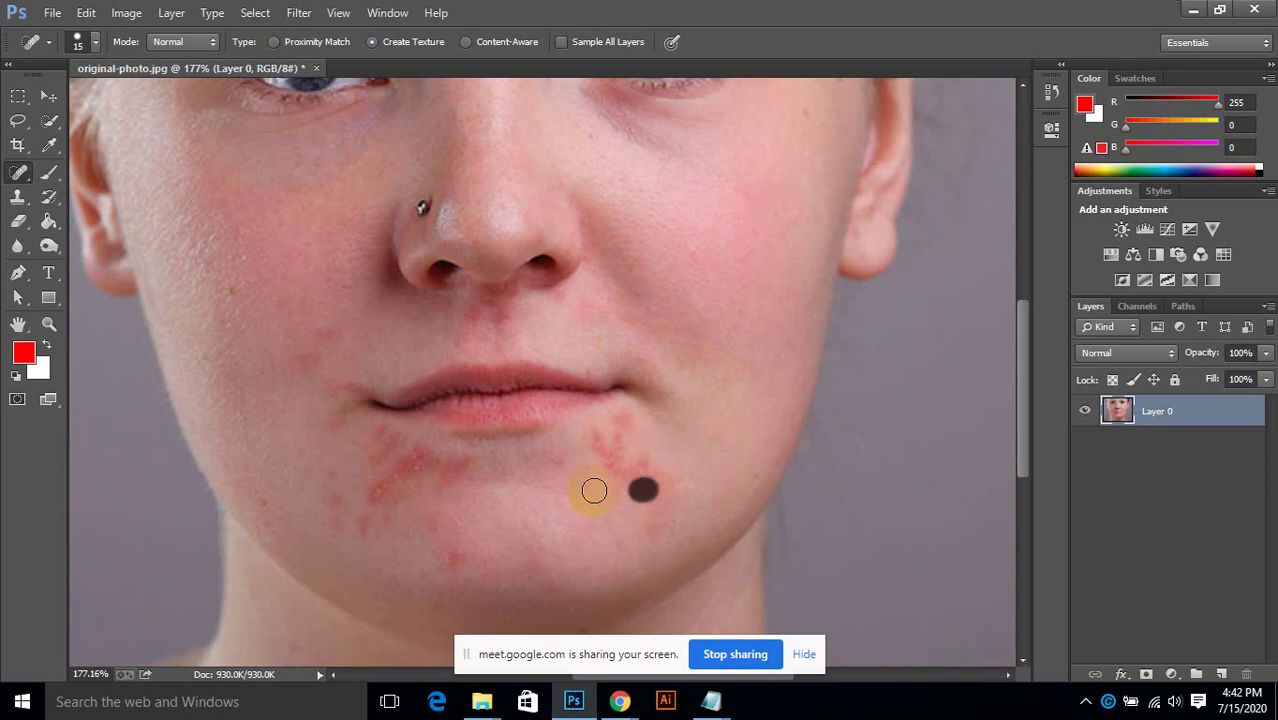
drag(368, 499, 341, 495)
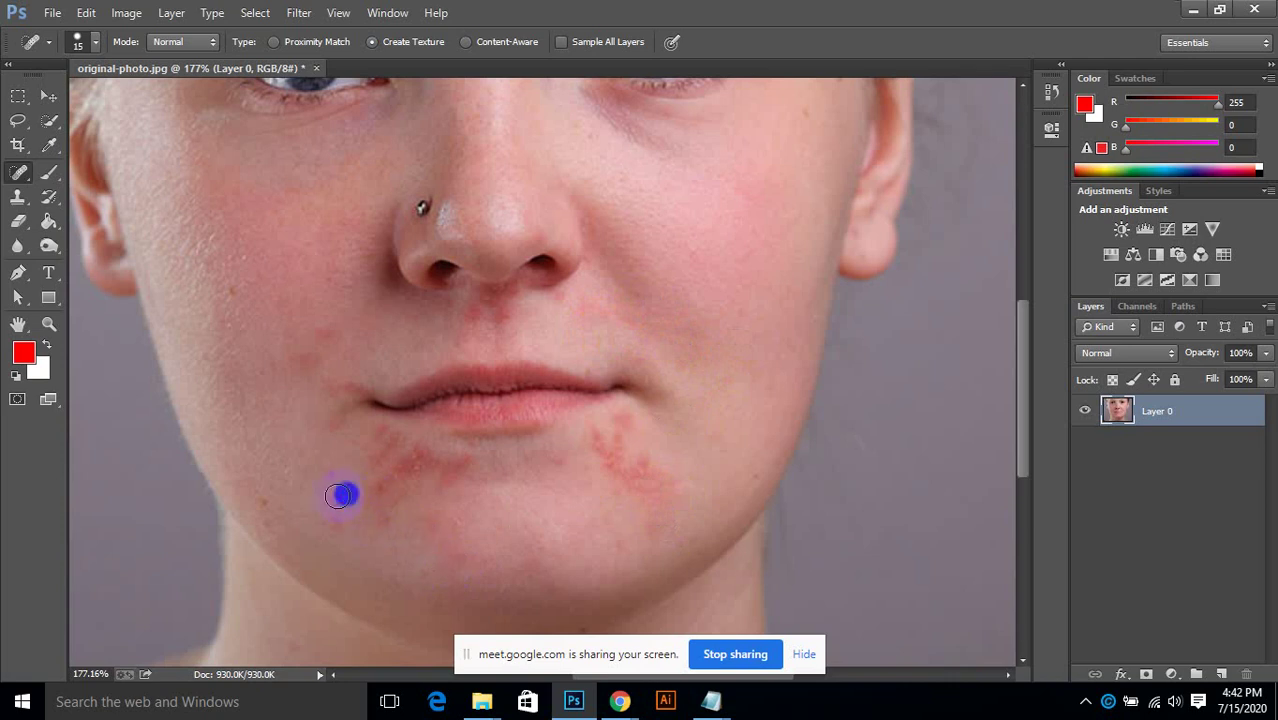
mouse_move(440, 476)
mouse_down()
mouse_move(391, 482)
mouse_move(352, 502)
mouse_up()
click(377, 470)
click(408, 462)
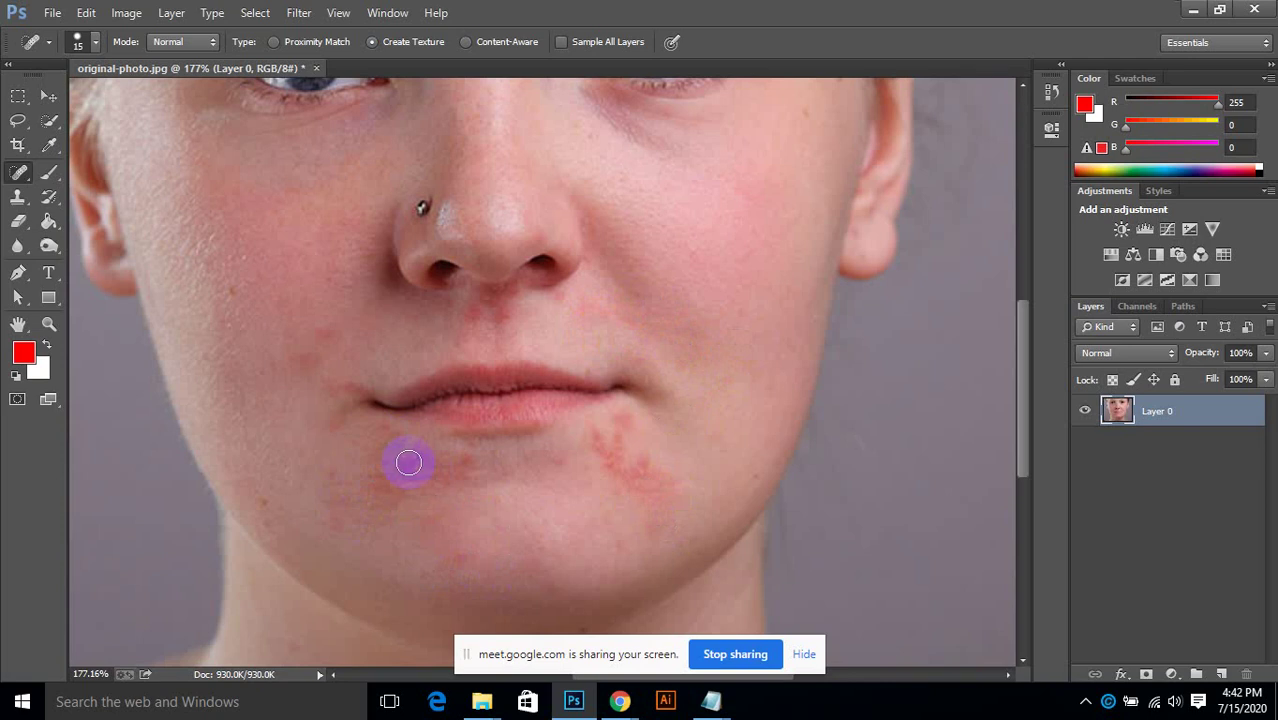
click(438, 592)
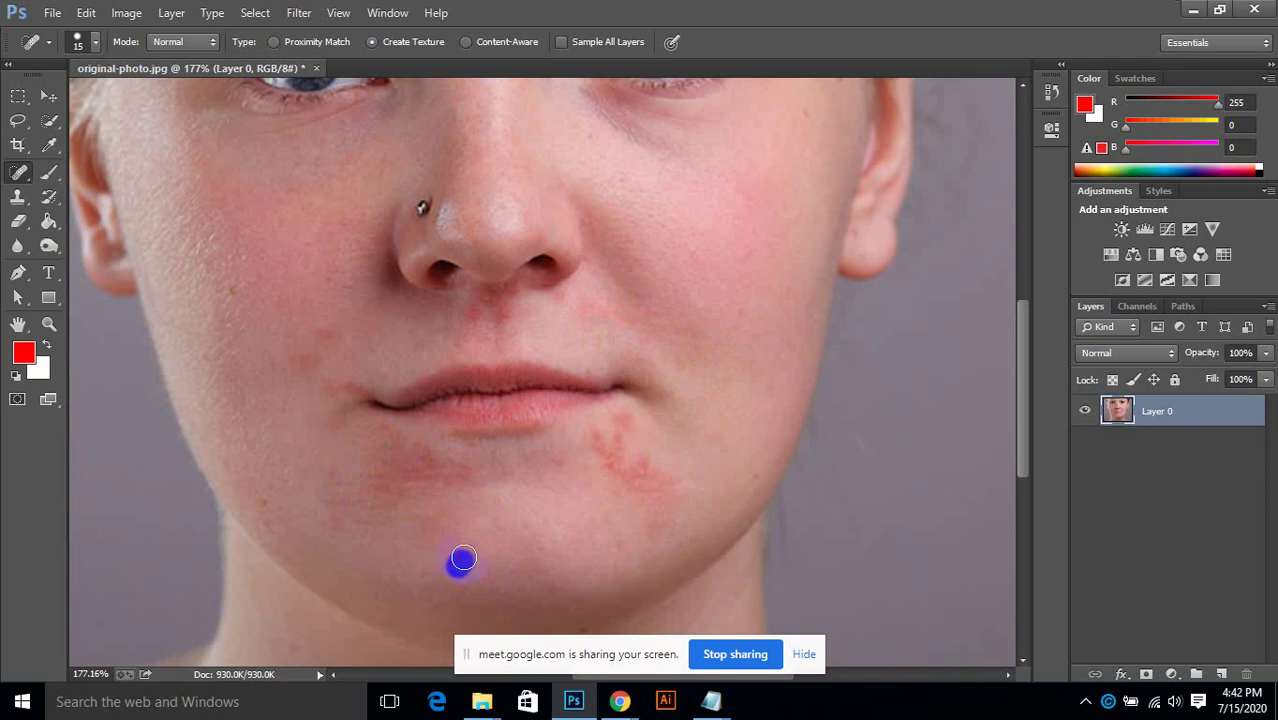
click(463, 558)
Step: Heal the marks on both cheeks and the spot beside the eye at the photo's right
drag(208, 351, 305, 340)
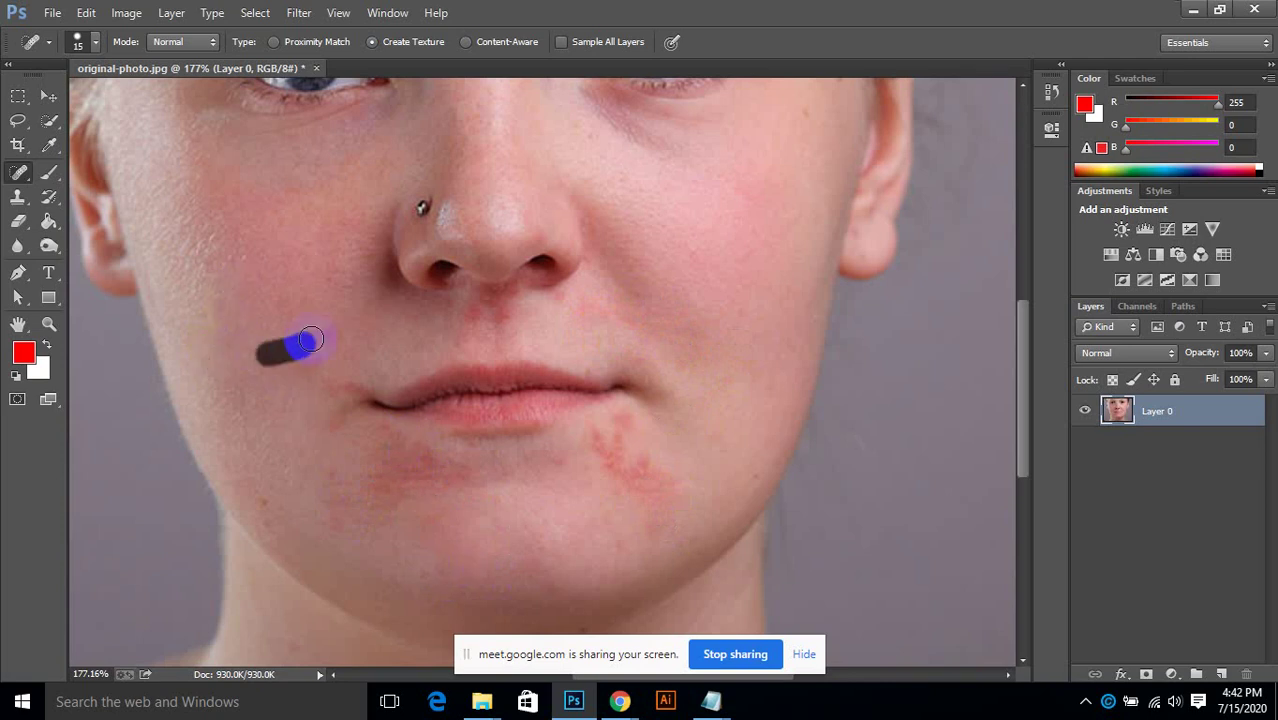
scroll(720, 276, up, 2)
click(796, 234)
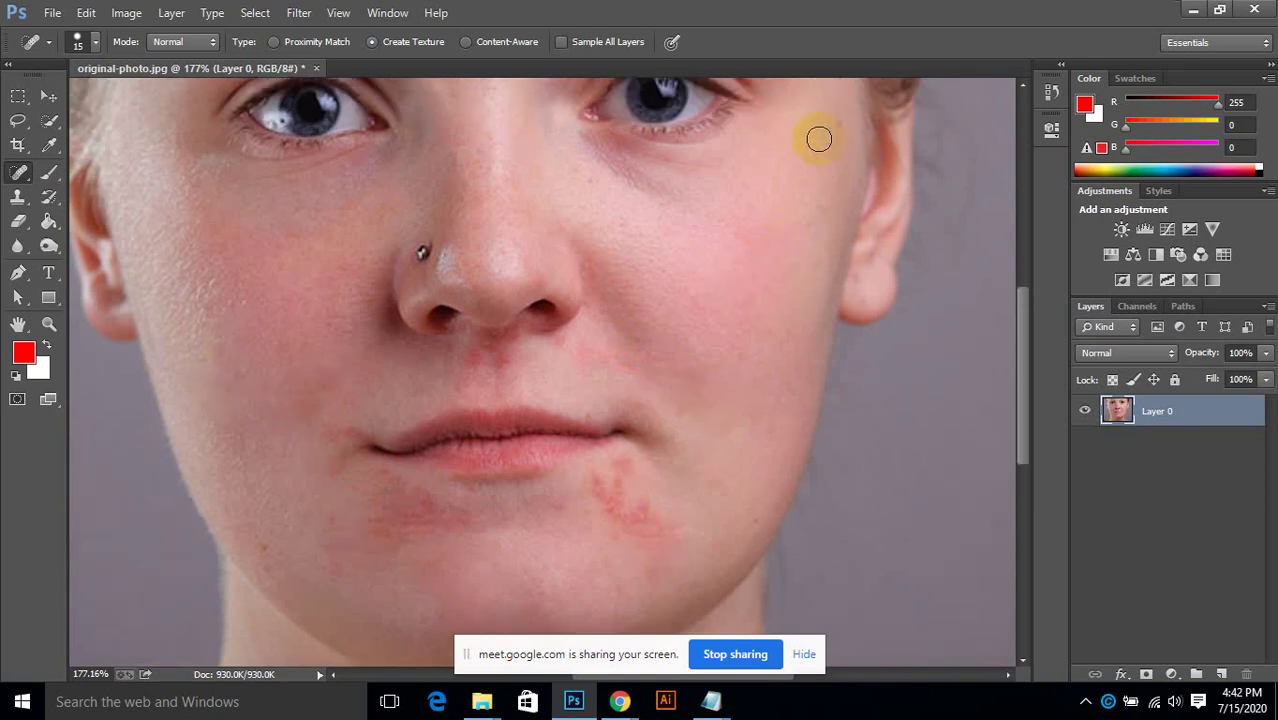
click(854, 108)
Step: Go over the remaining redness on both sides of the chin with the Spot Healing Brush at 20 px
drag(660, 535, 640, 514)
mouse_move(647, 537)
mouse_down()
mouse_move(665, 523)
mouse_move(636, 523)
mouse_move(633, 470)
mouse_move(618, 514)
mouse_move(653, 570)
mouse_up()
drag(540, 530, 535, 532)
click(452, 515)
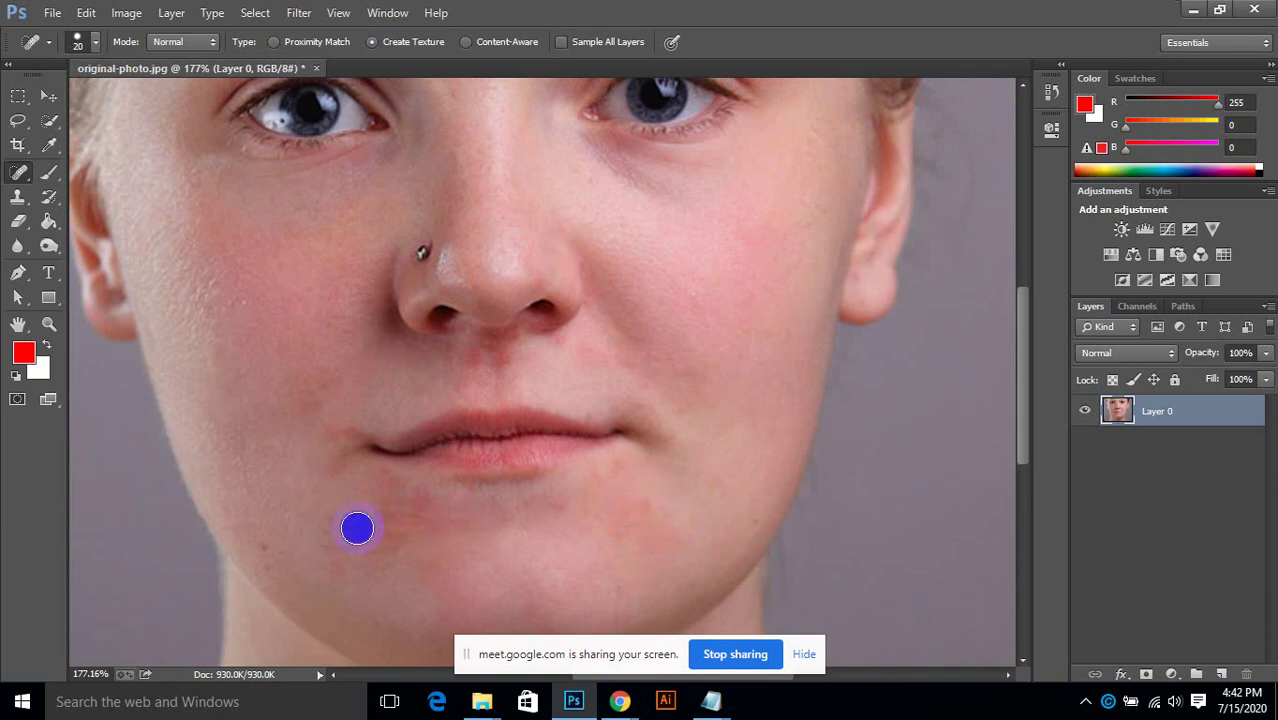
mouse_move(357, 525)
mouse_down()
mouse_move(440, 535)
mouse_move(281, 536)
mouse_up()
Step: Heal the redness beside the nostril and between the nose and upper lip
click(620, 358)
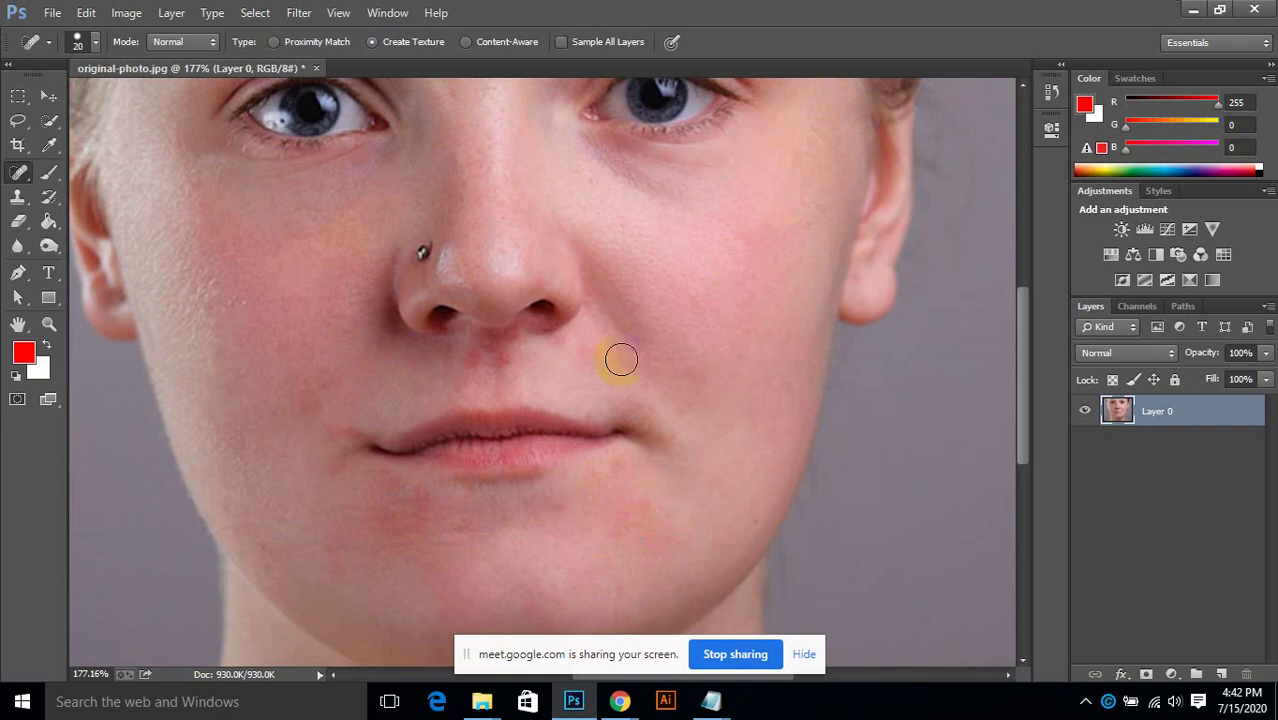
drag(612, 362, 697, 366)
drag(571, 366, 571, 337)
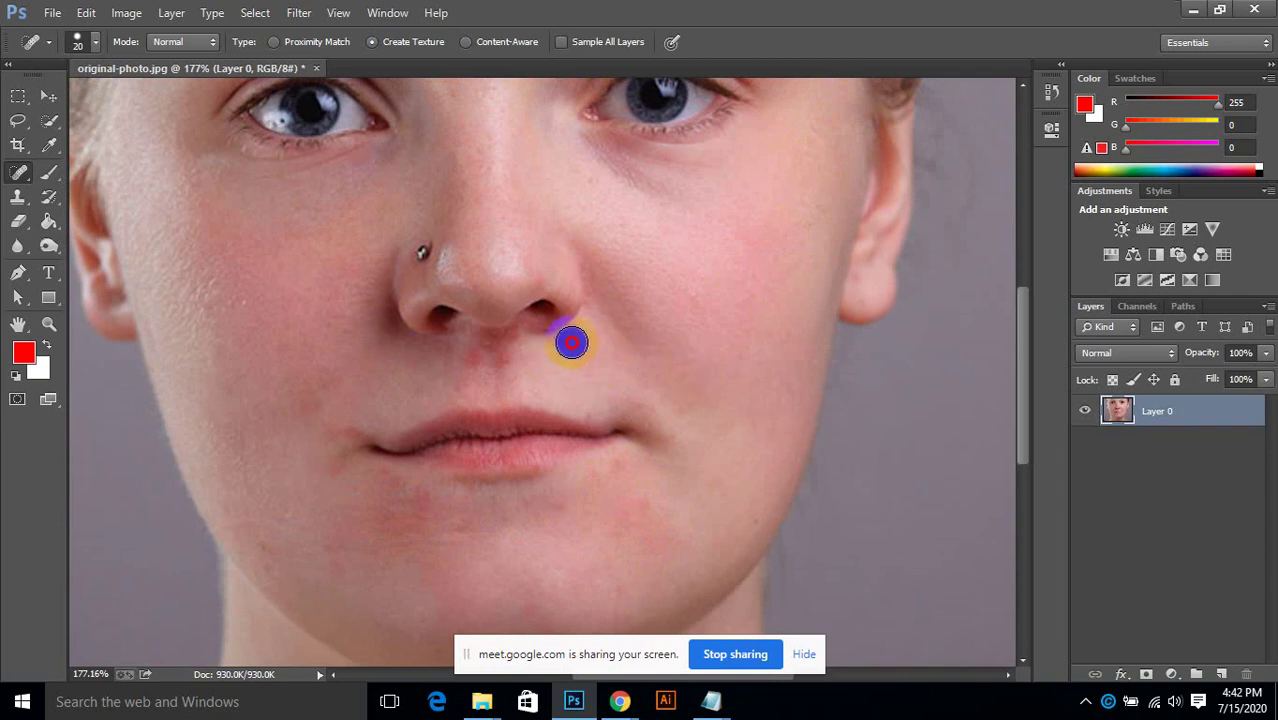
drag(483, 362, 483, 366)
Step: Heal the small spots on the nose bridge and between the eyebrows
scroll(500, 335, up, 2)
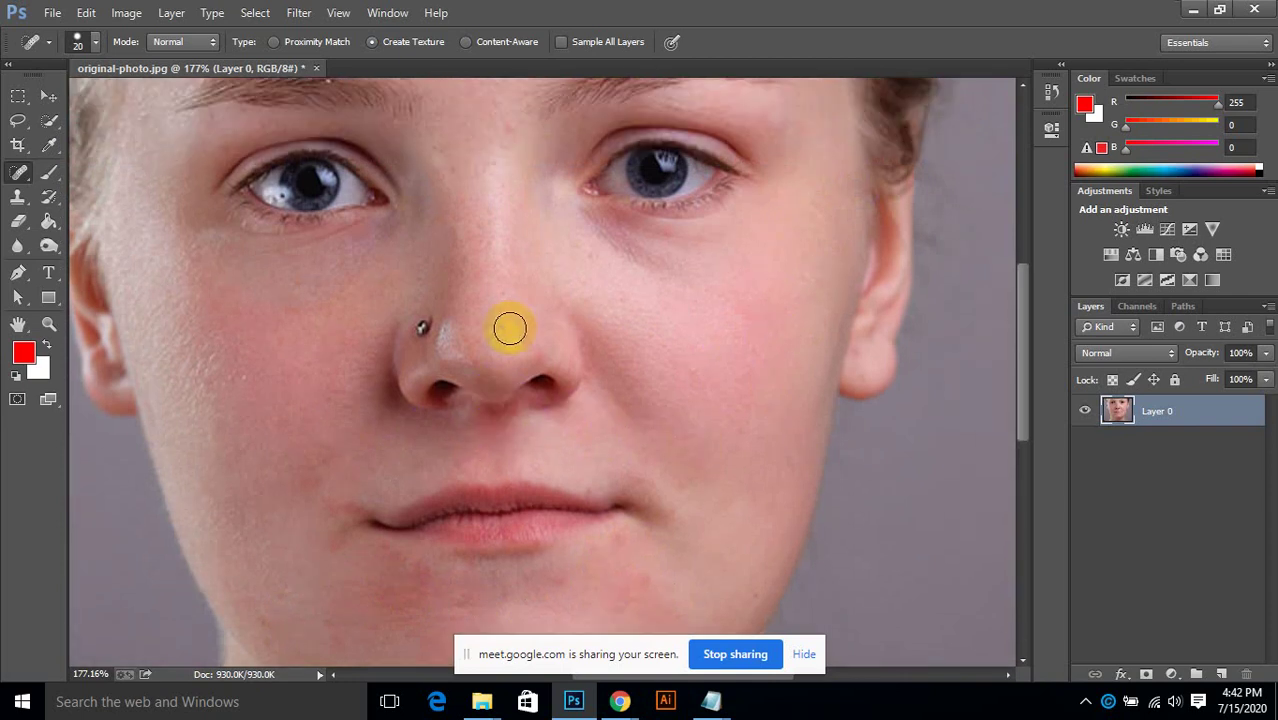
click(465, 225)
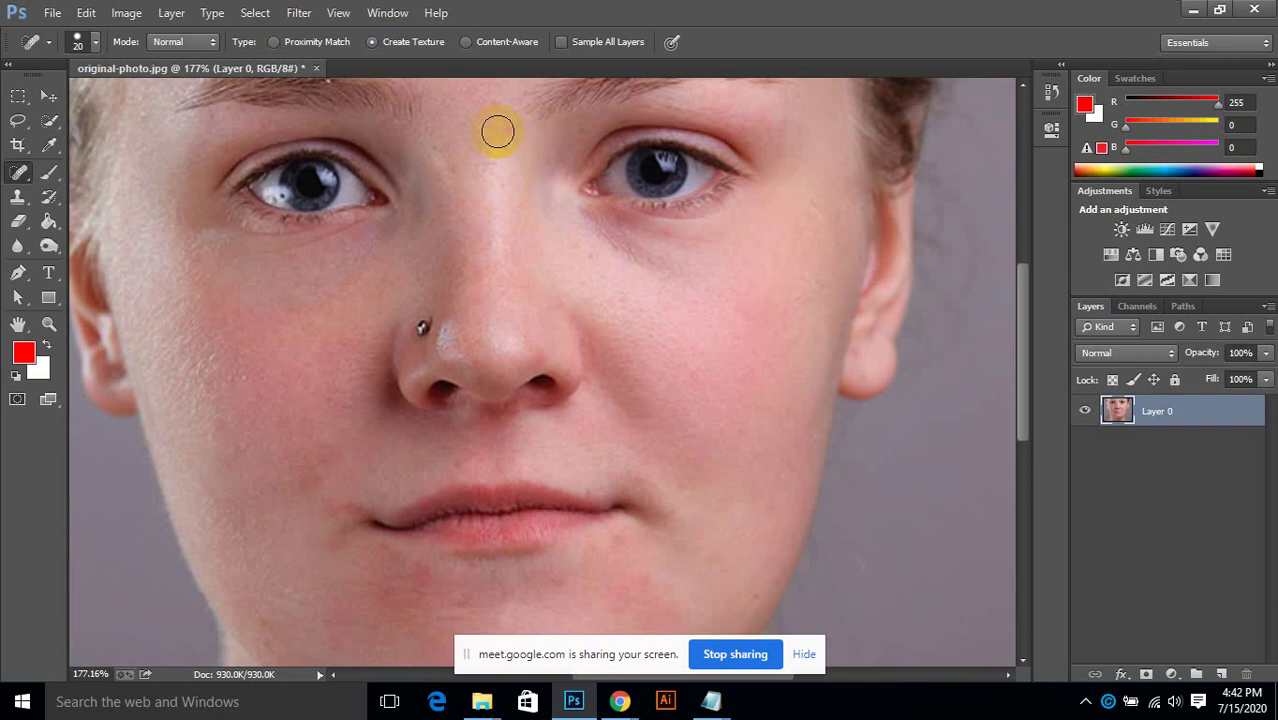
scroll(514, 115, up, 3)
click(494, 186)
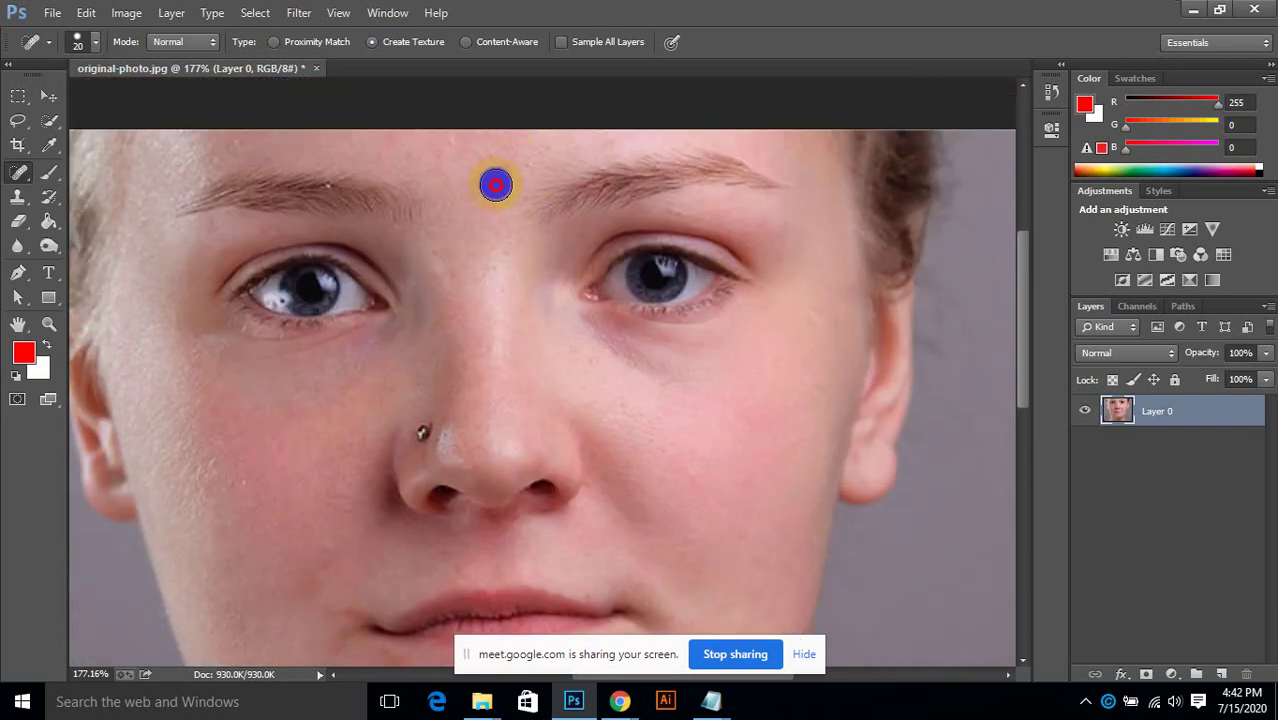
click(487, 163)
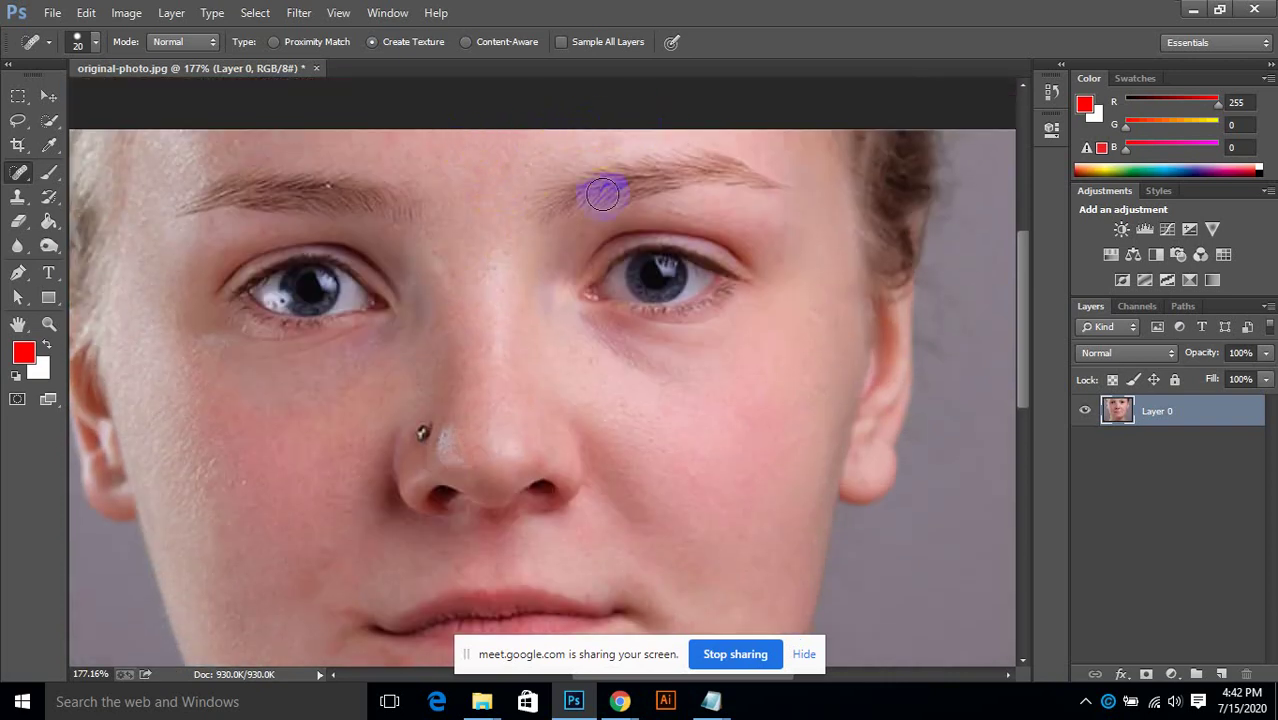
Step: Heal the leftover red patch below the mouth corner at the photo's right
scroll(567, 282, down, 5)
scroll(682, 423, up, 3)
scroll(626, 456, up, 3)
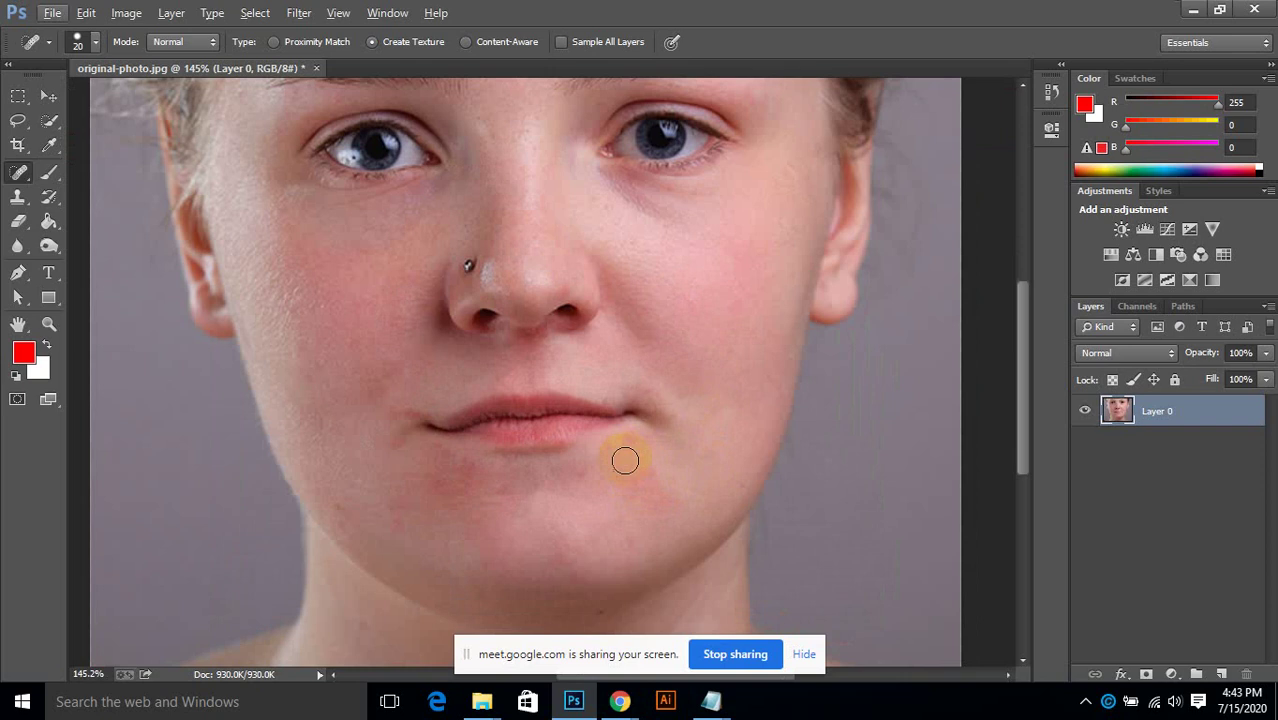
click(639, 476)
click(650, 508)
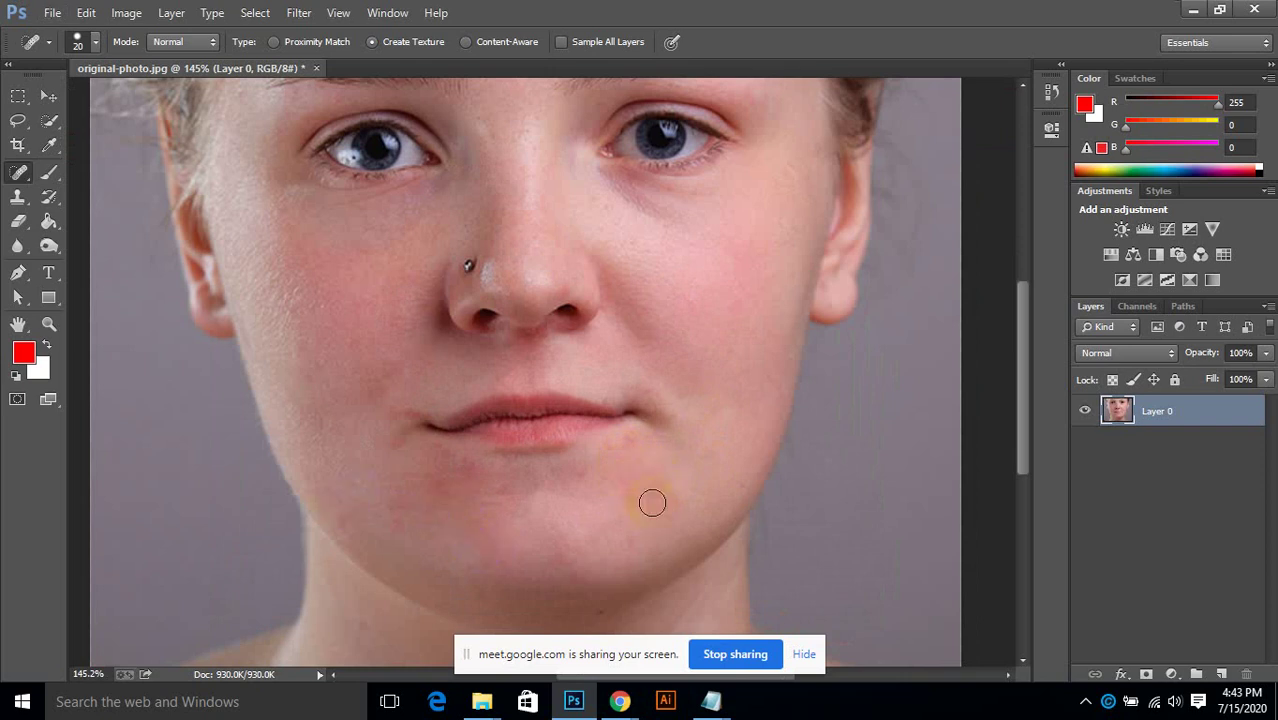
Step: Duplicate the healed portrait layer twice
scroll(683, 506, down, 1)
drag(1160, 411, 1216, 669)
drag(1146, 410, 1221, 672)
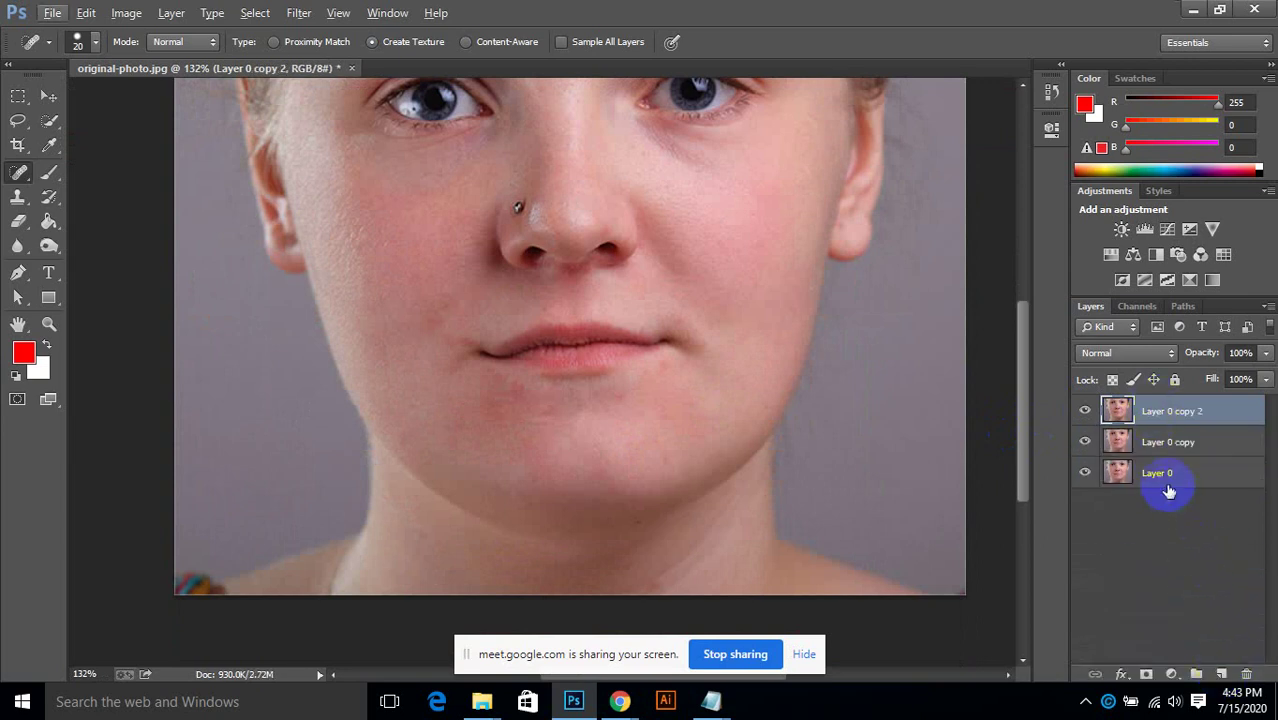
Step: Set the top copy's blend mode to Vivid Light and invert its colours
scroll(551, 234, down, 2)
scroll(485, 48, down, 1)
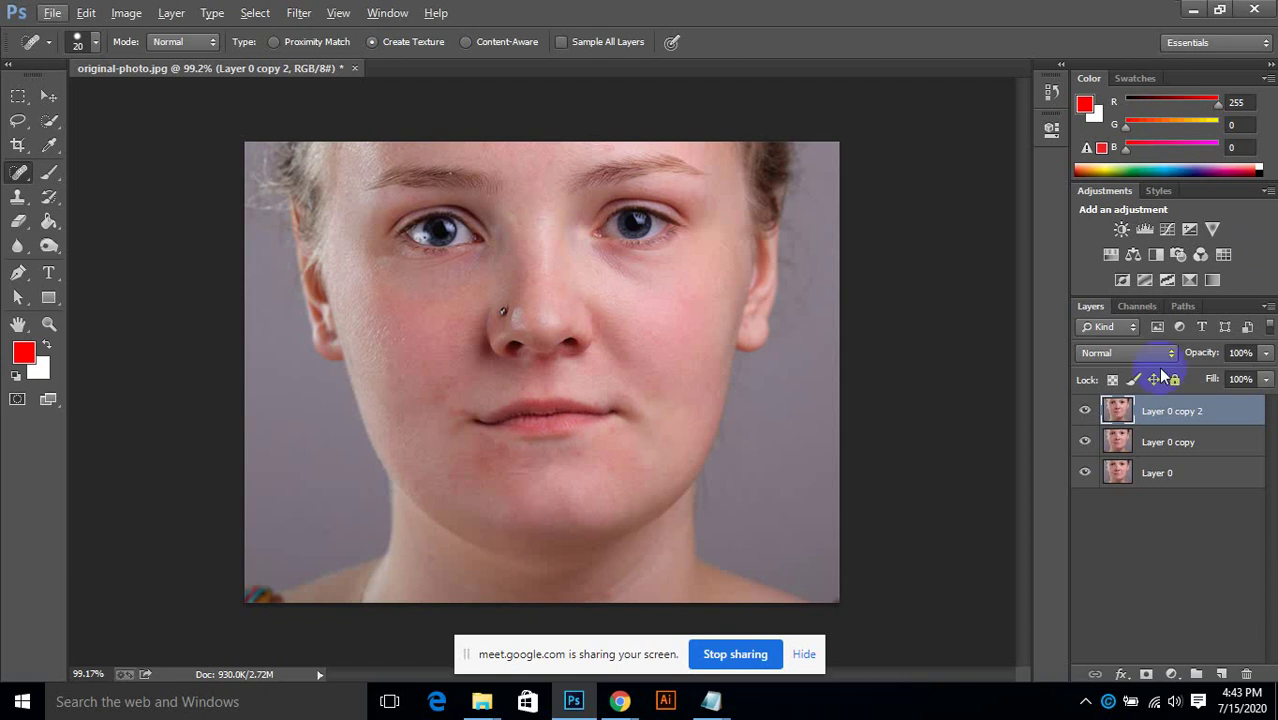
click(1120, 353)
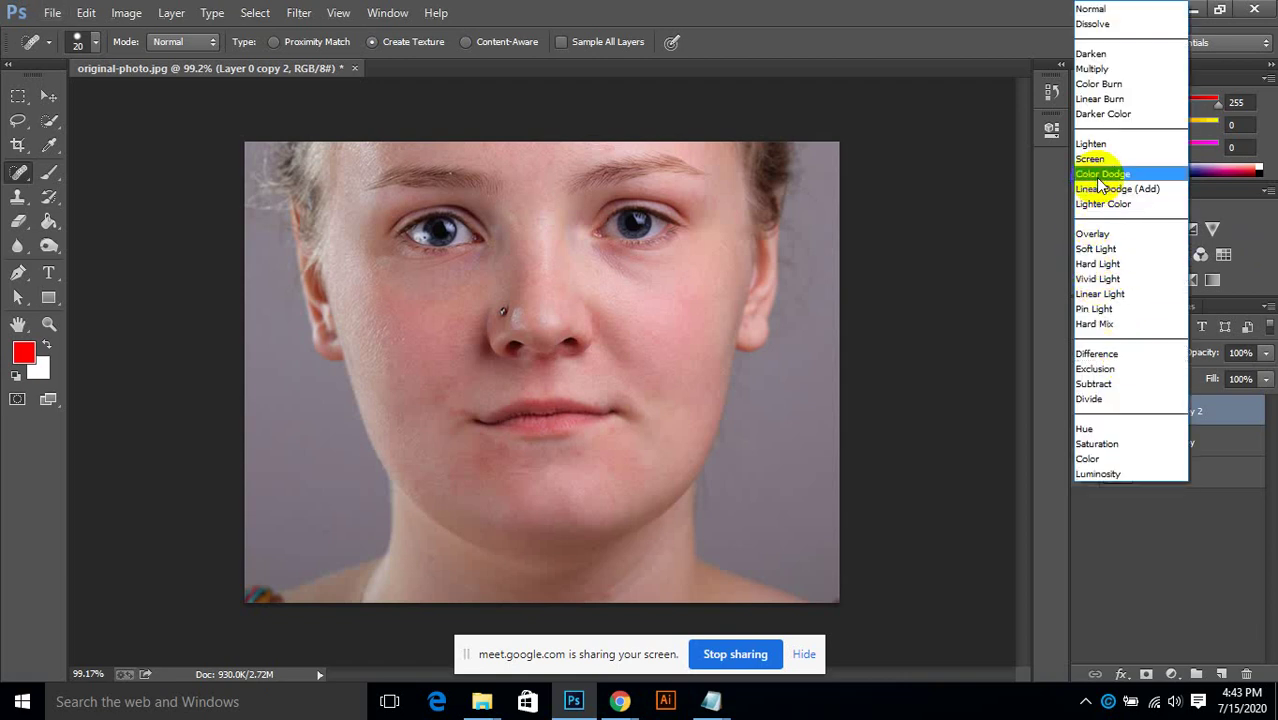
click(1115, 280)
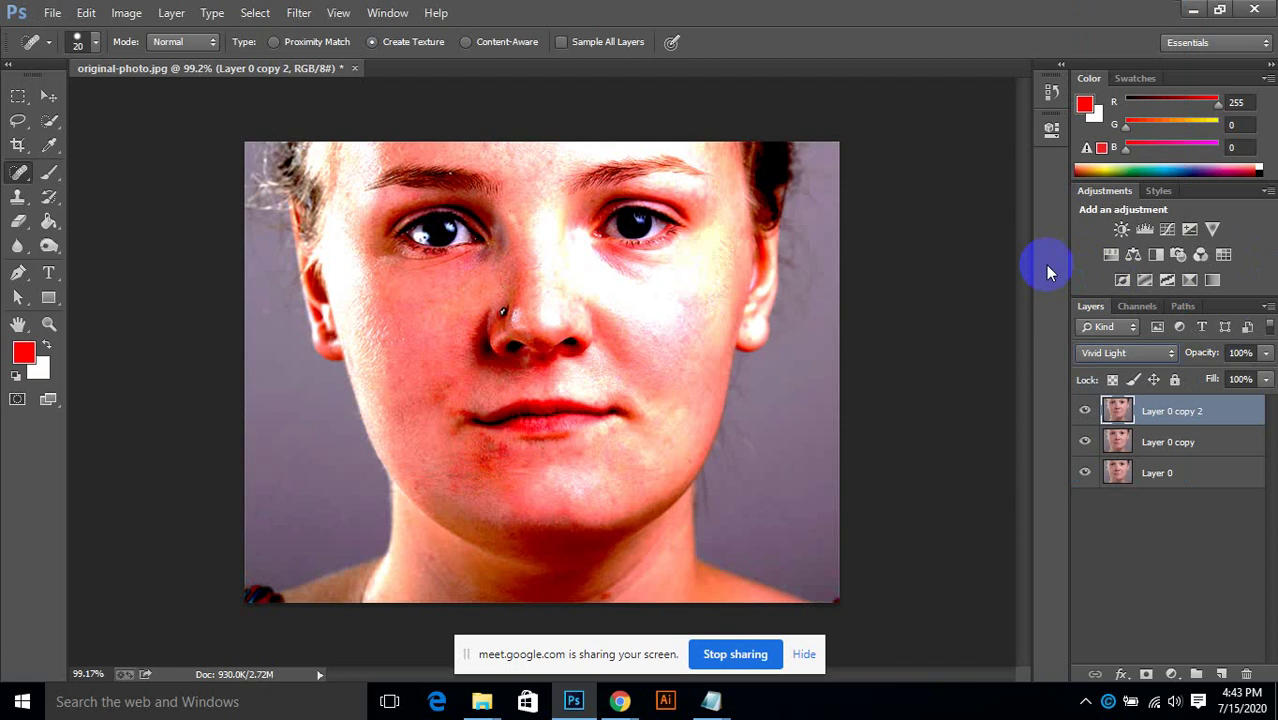
key(ctrl+i)
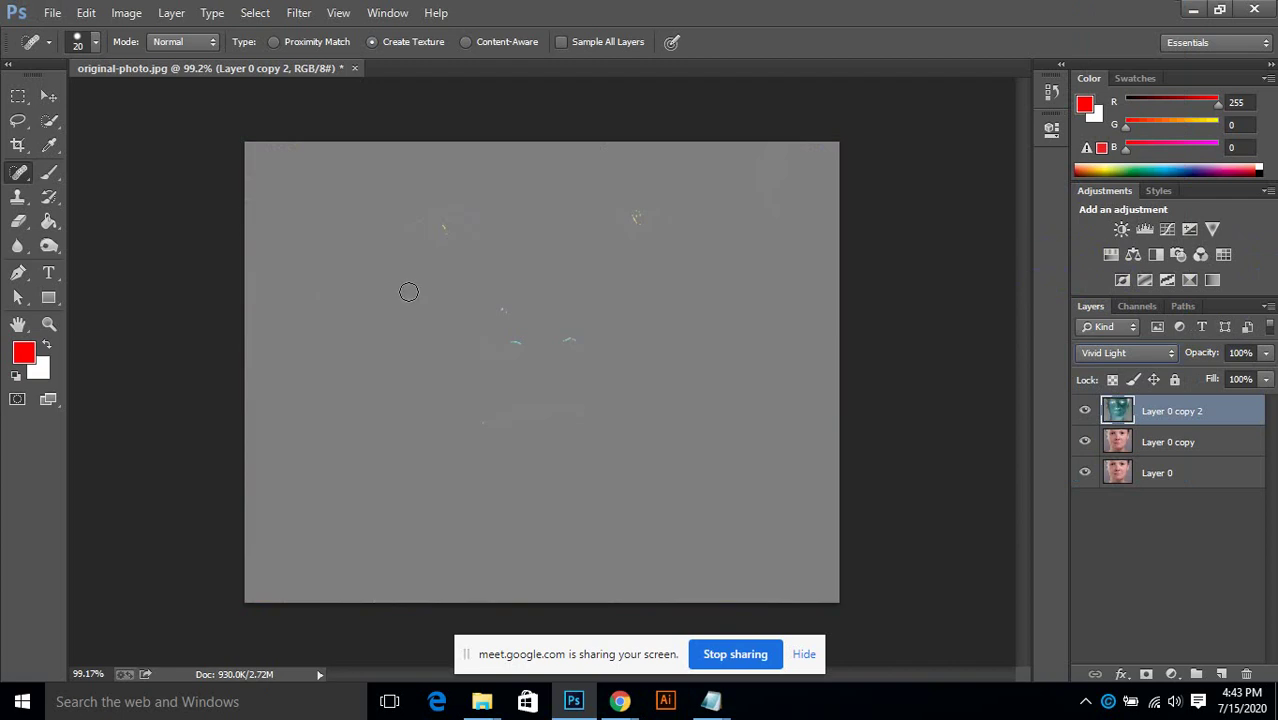
Step: Apply a Gaussian Blur with a radius of 18 pixels to the inverted top copy
click(299, 13)
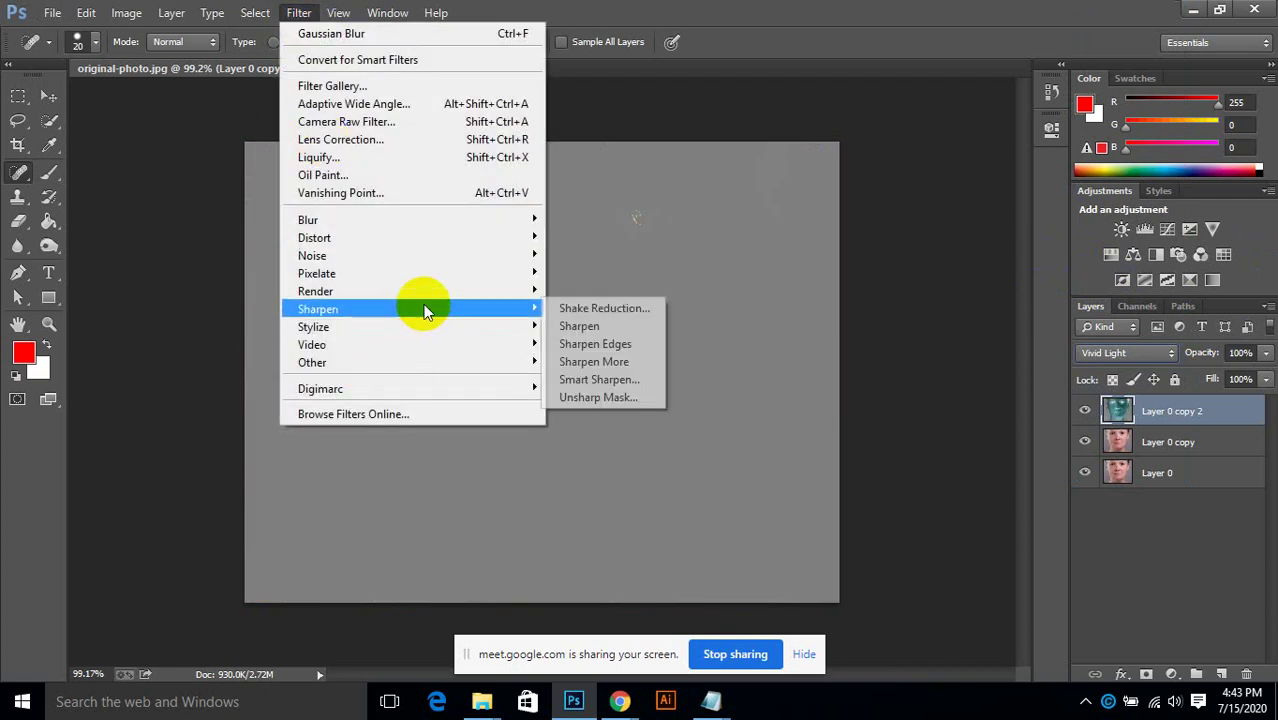
mouse_move(472, 228)
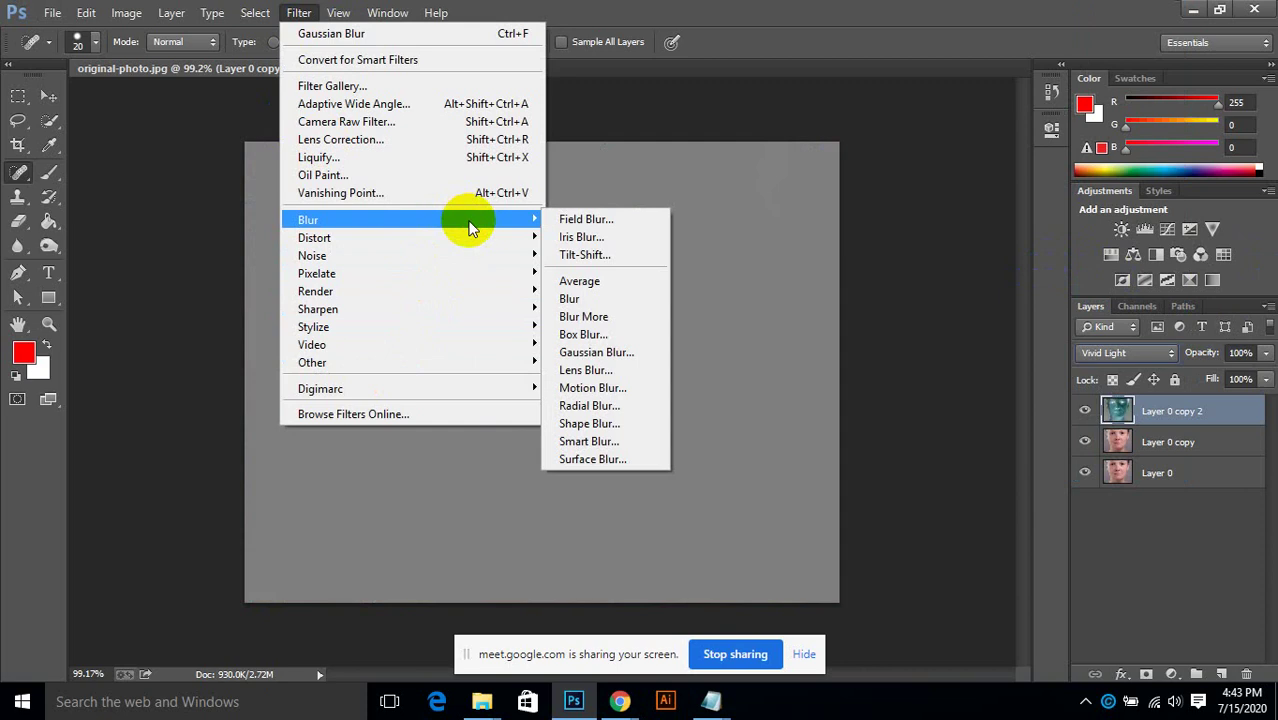
click(596, 352)
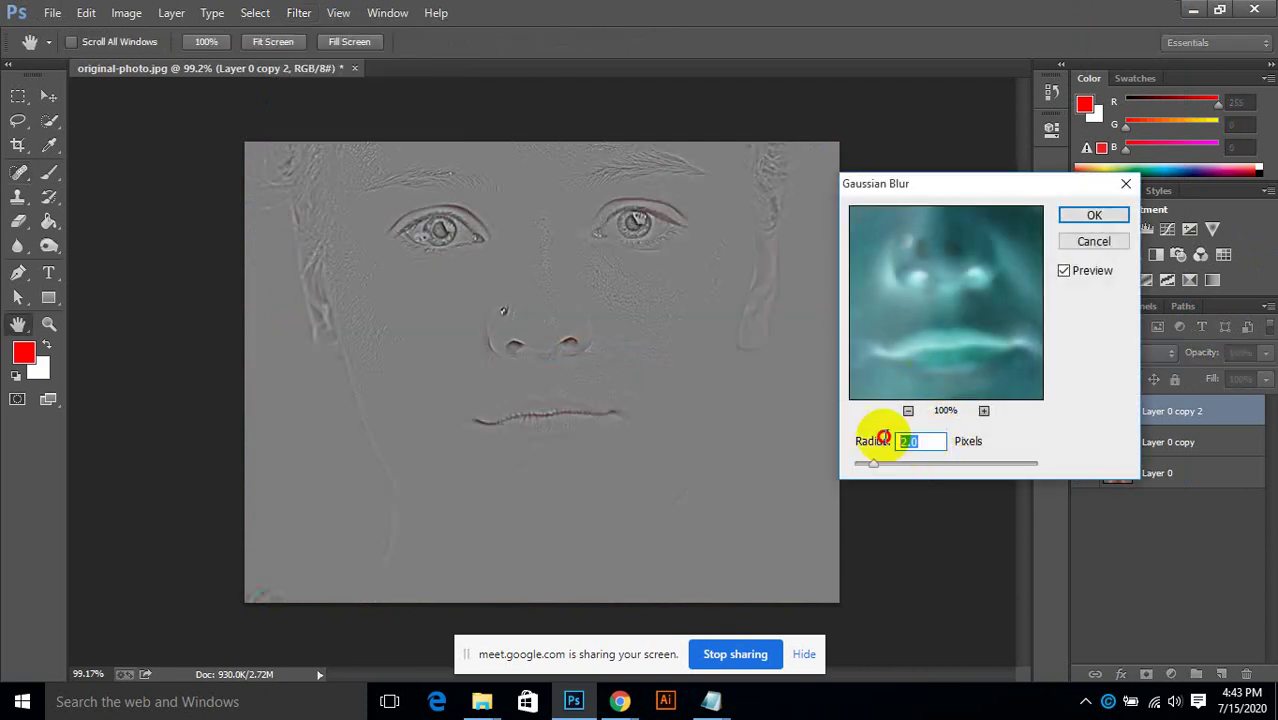
text(2)
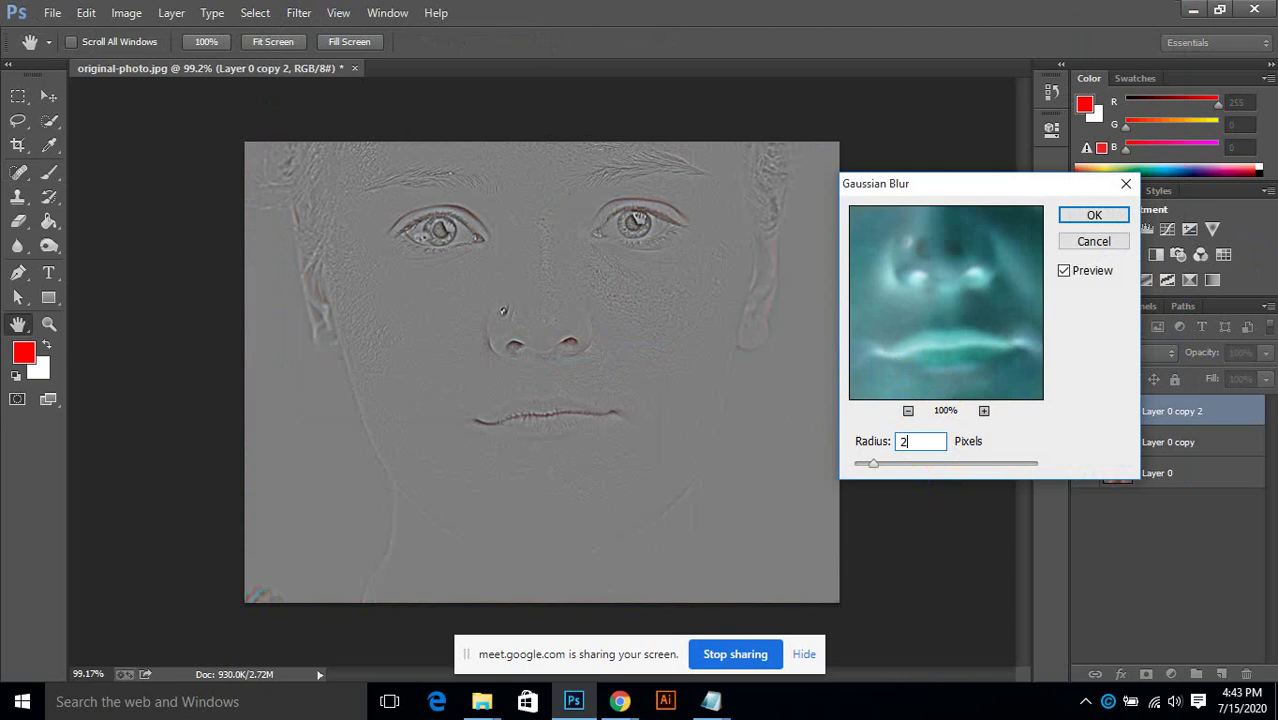
text(0.9)
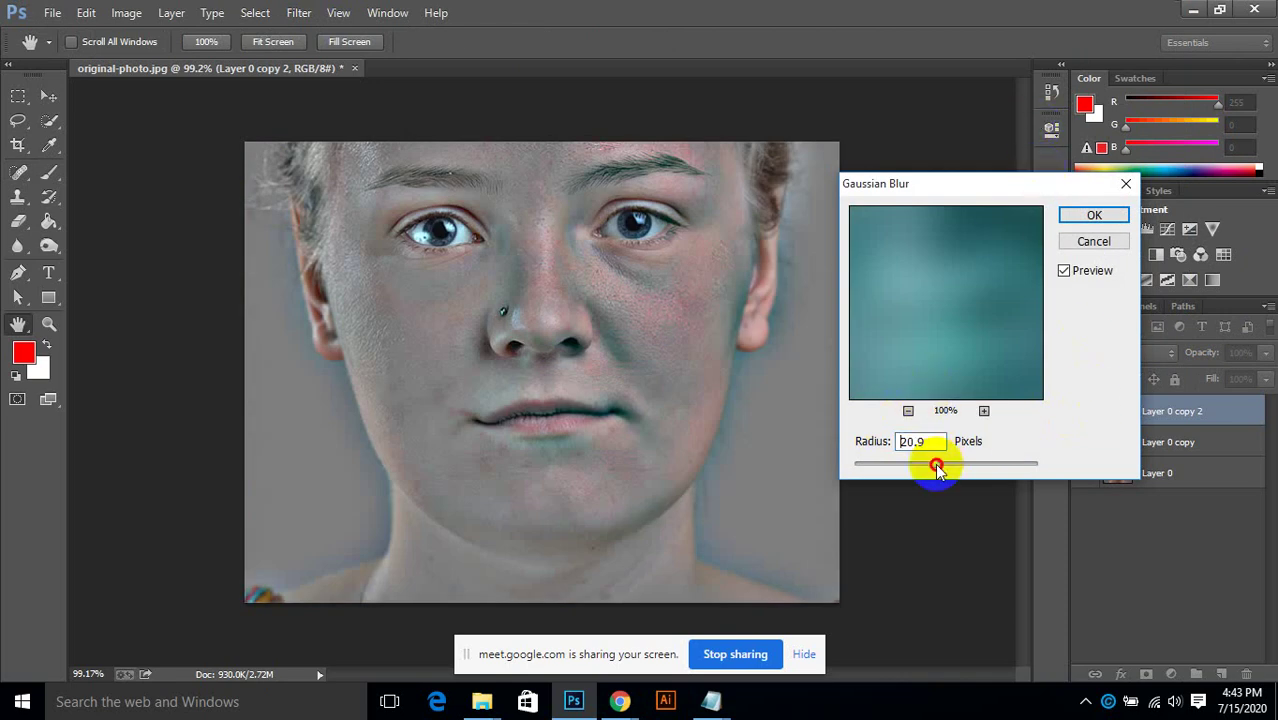
drag(933, 465, 926, 466)
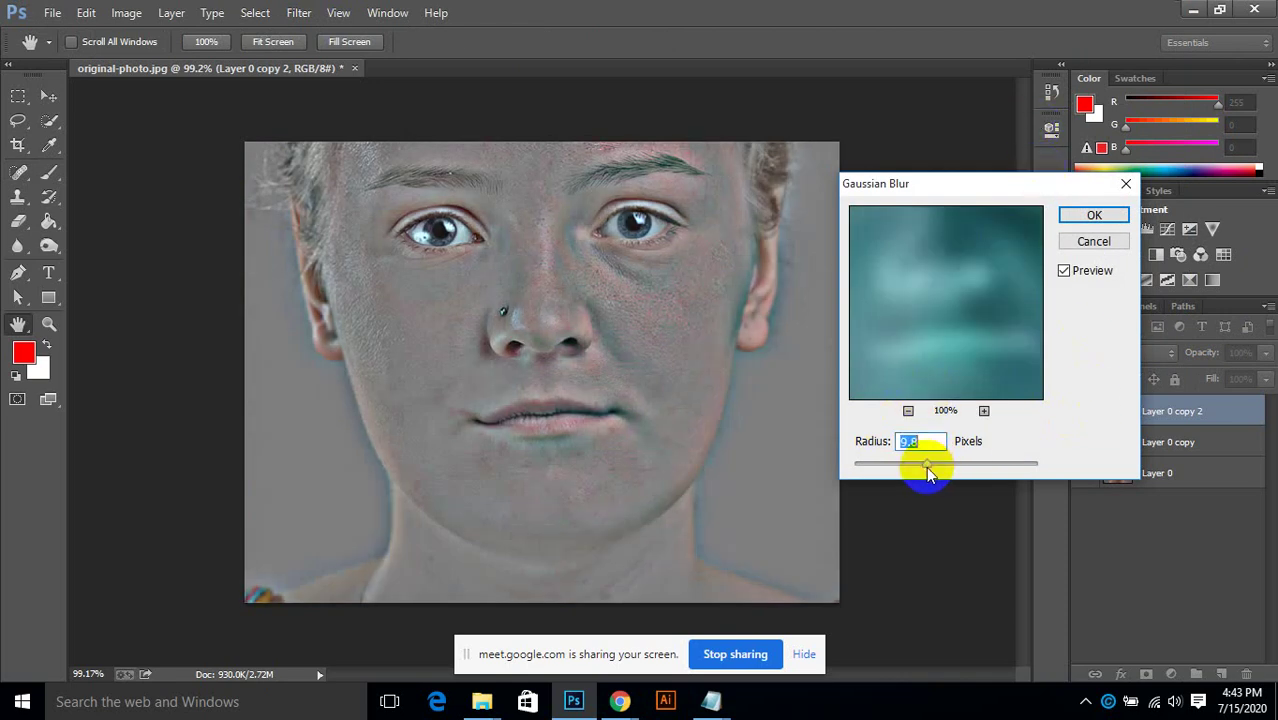
text(18)
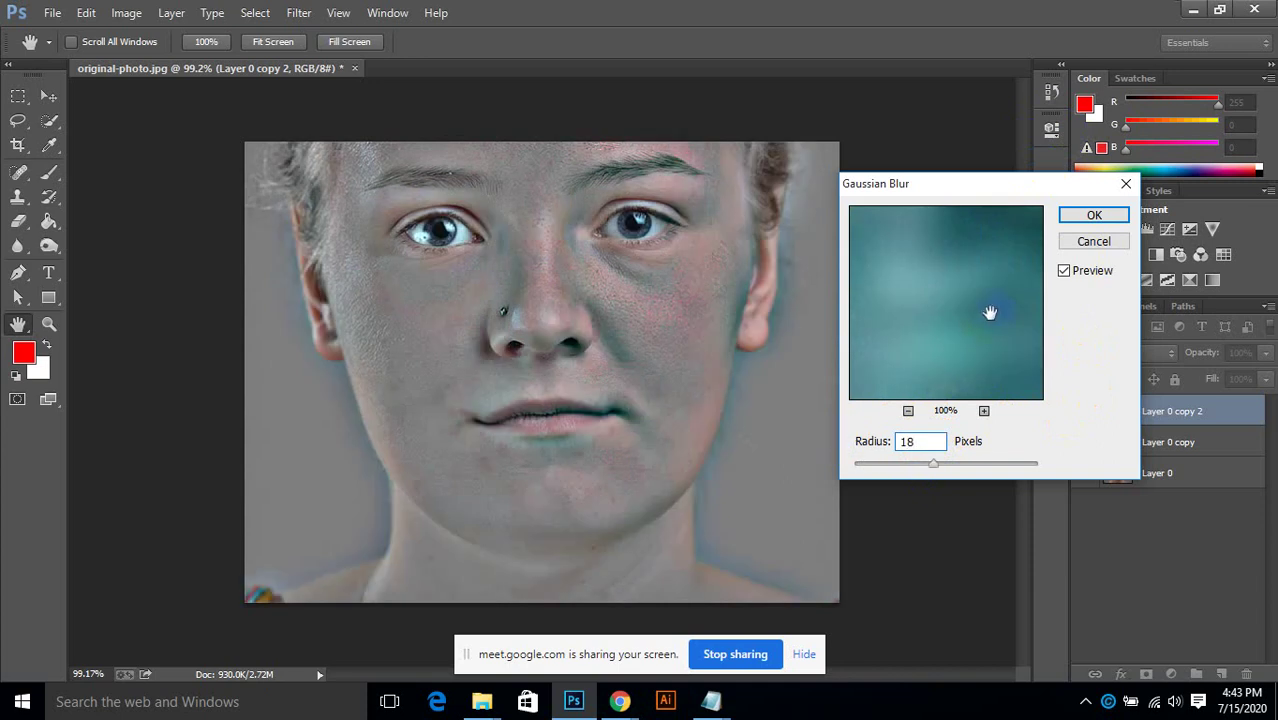
click(1097, 217)
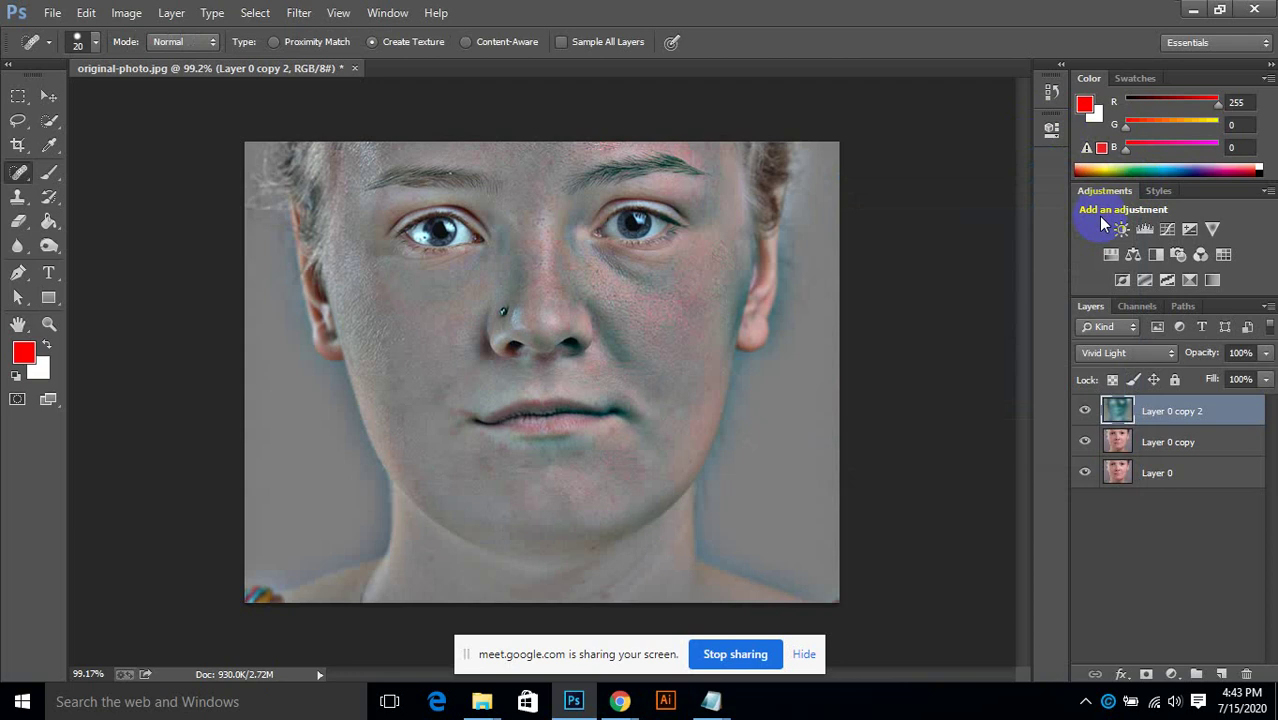
Step: Merge the blurred top copy with the portrait copy directly beneath it
ctrl+click(1165, 442)
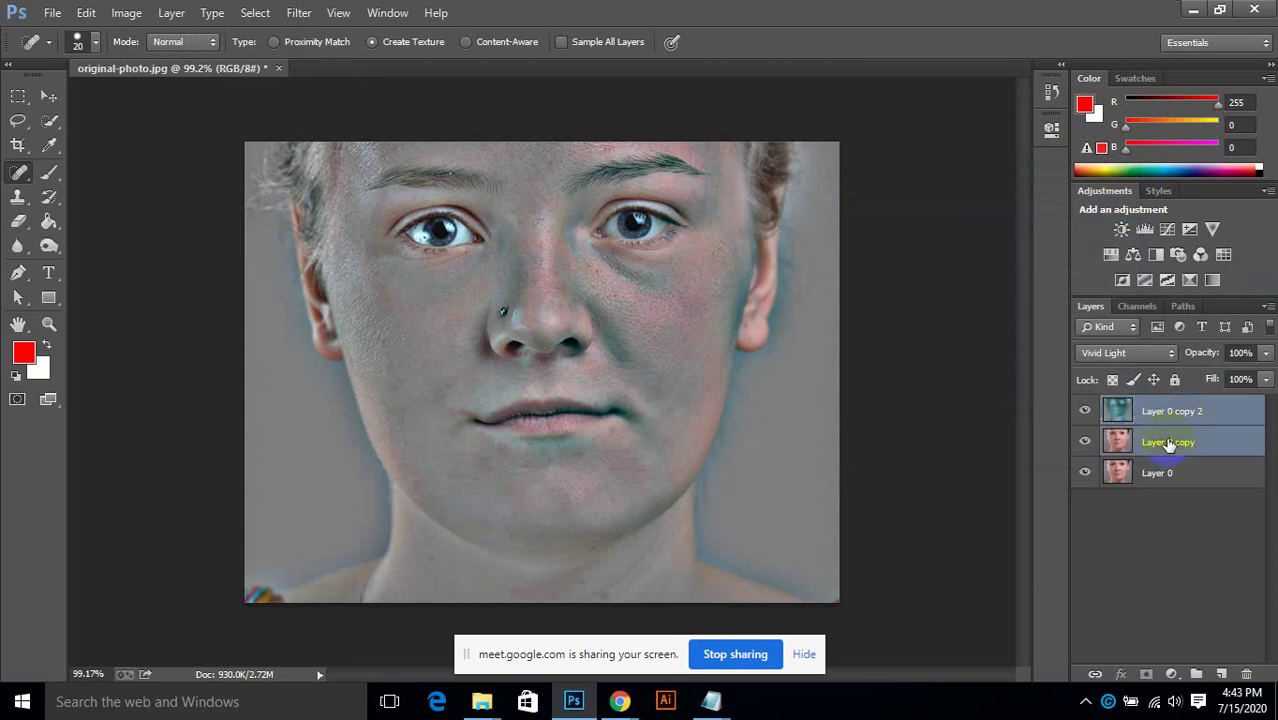
right_click(1160, 410)
click(985, 537)
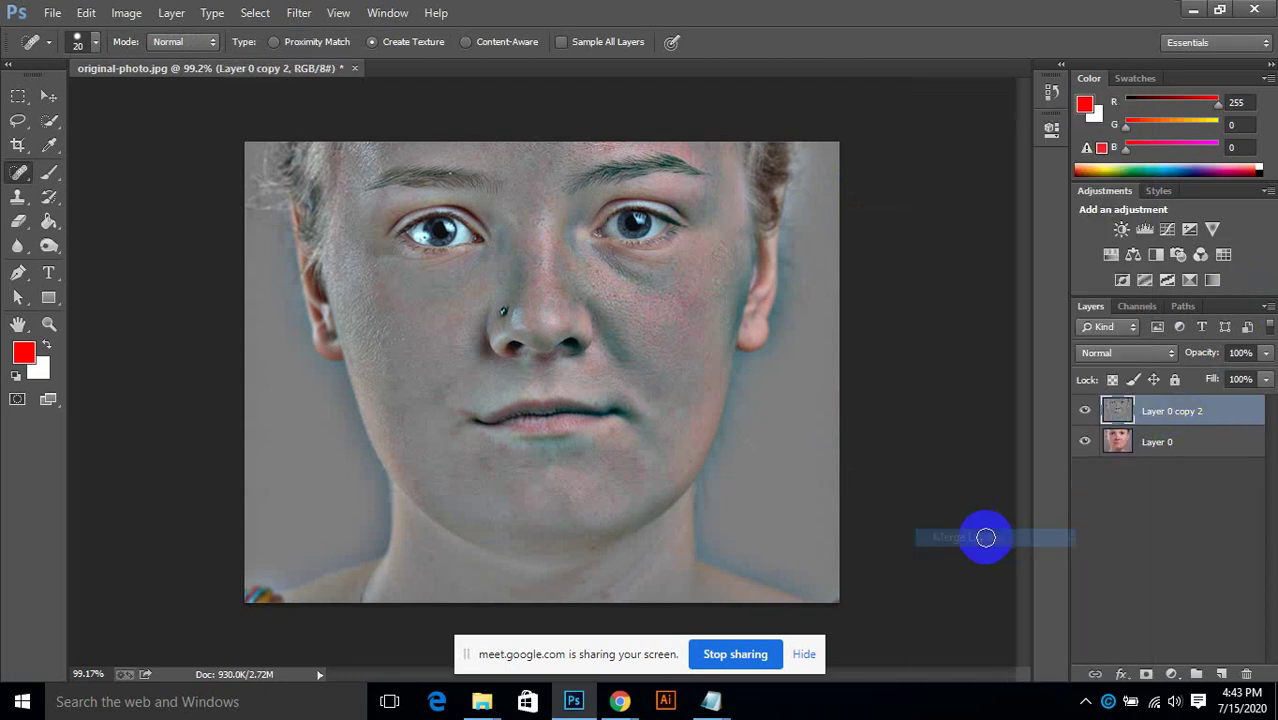
Step: Desaturate the merged detail layer with Hue/Saturation by setting its saturation to -100
click(126, 12)
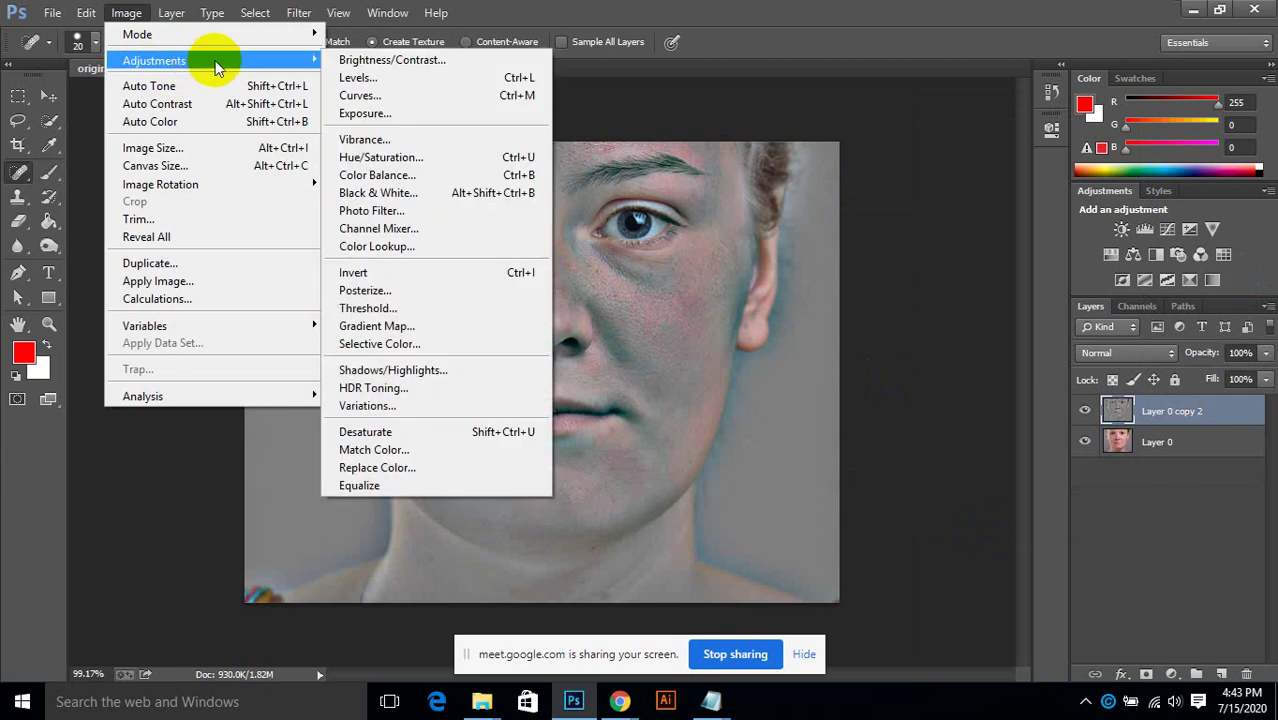
mouse_move(316, 62)
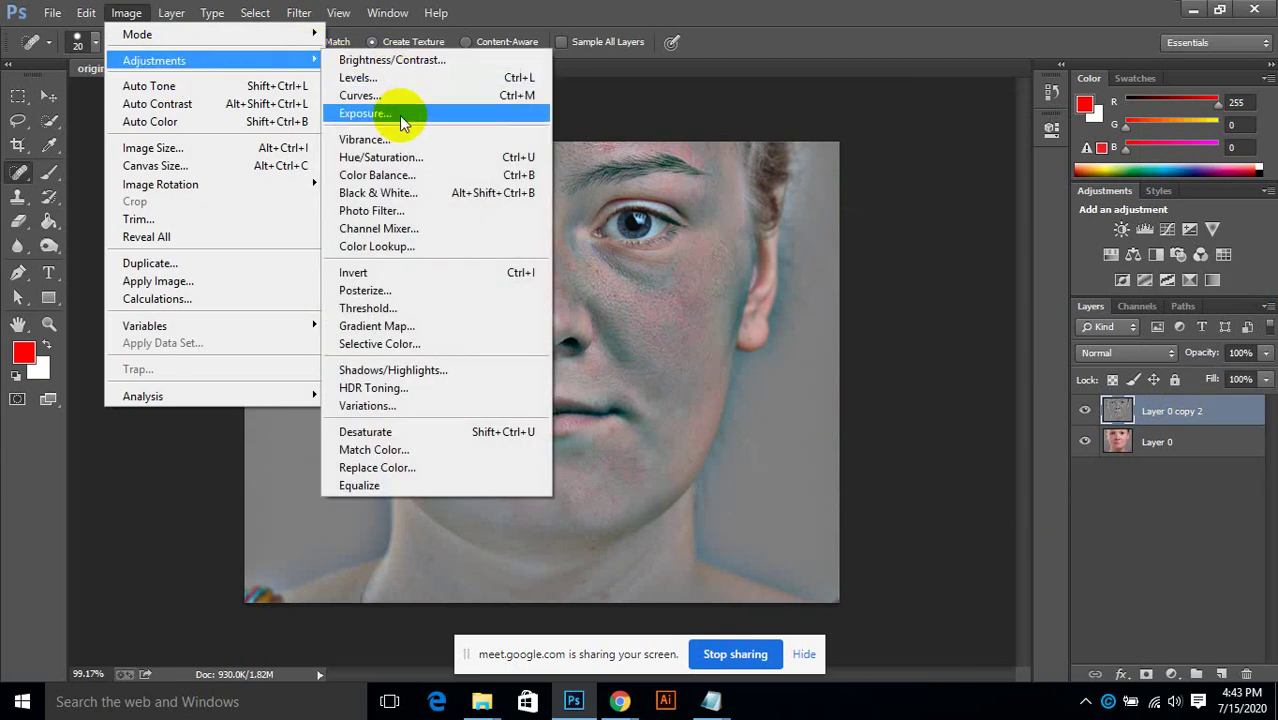
click(360, 157)
drag(873, 289, 756, 277)
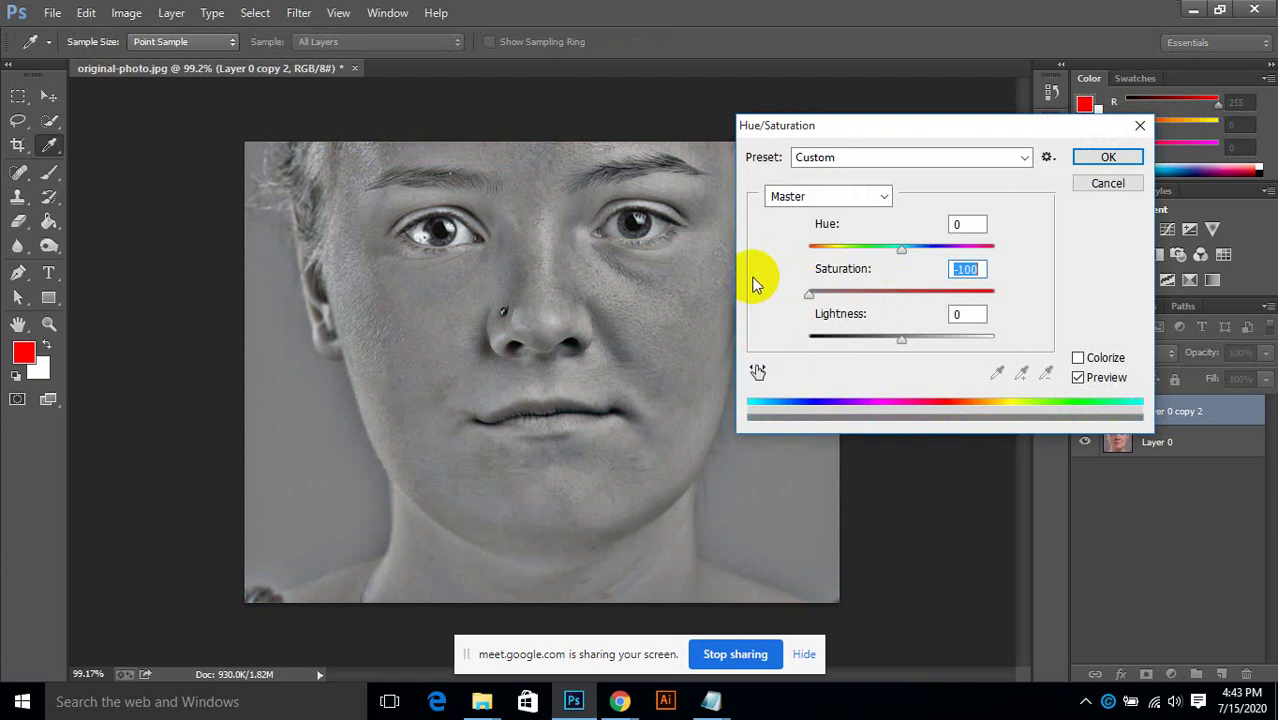
click(1136, 162)
key(j)
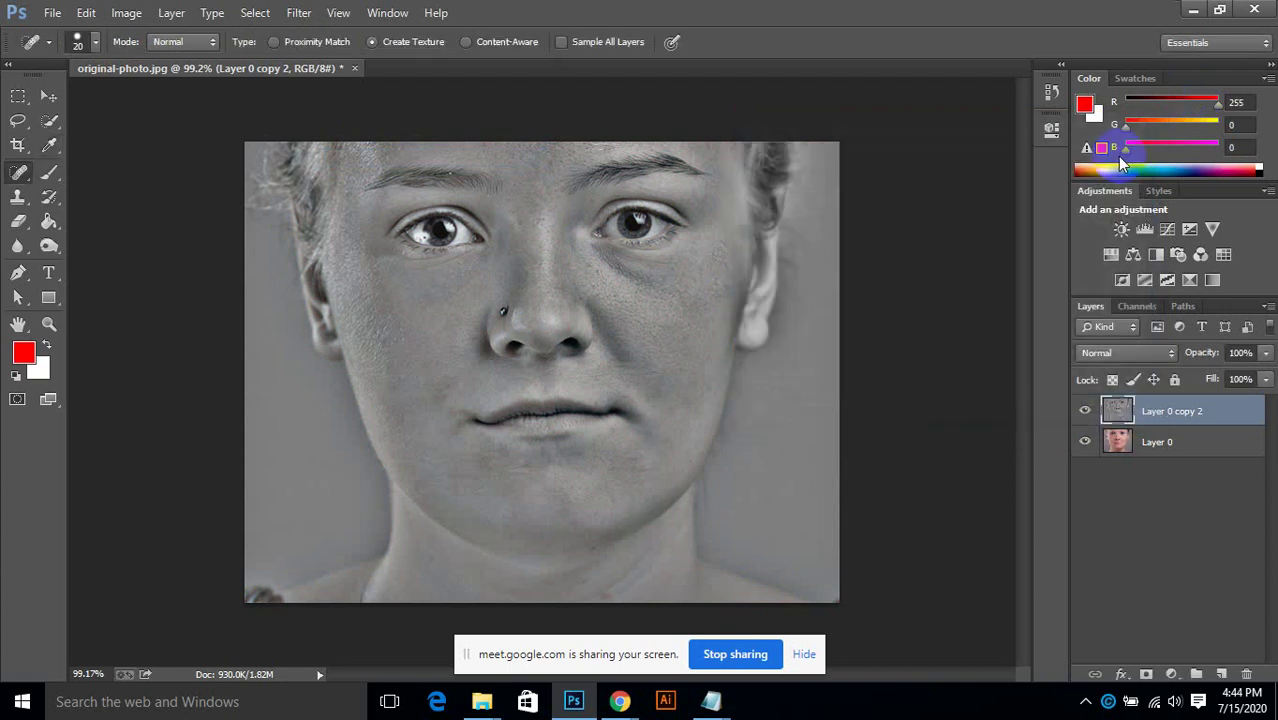
Step: Invert the grey detail layer and set its blend mode to Overlay
click(786, 153)
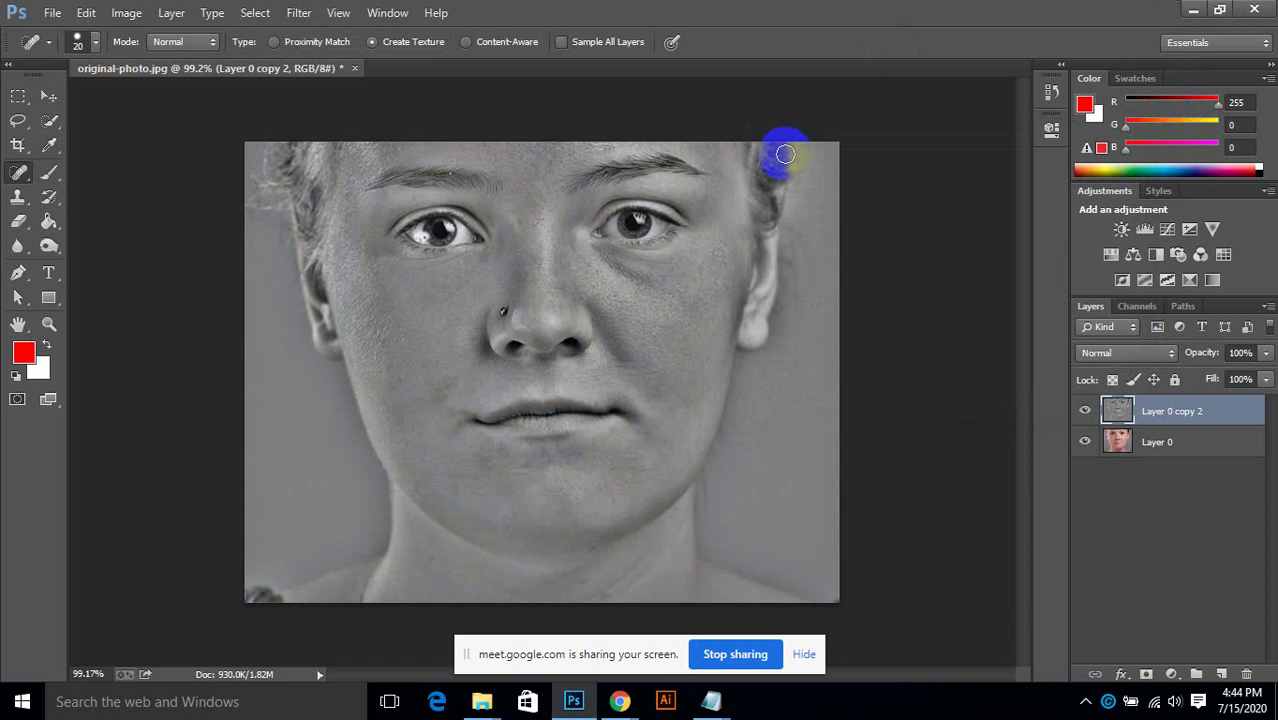
key(ctrl+i)
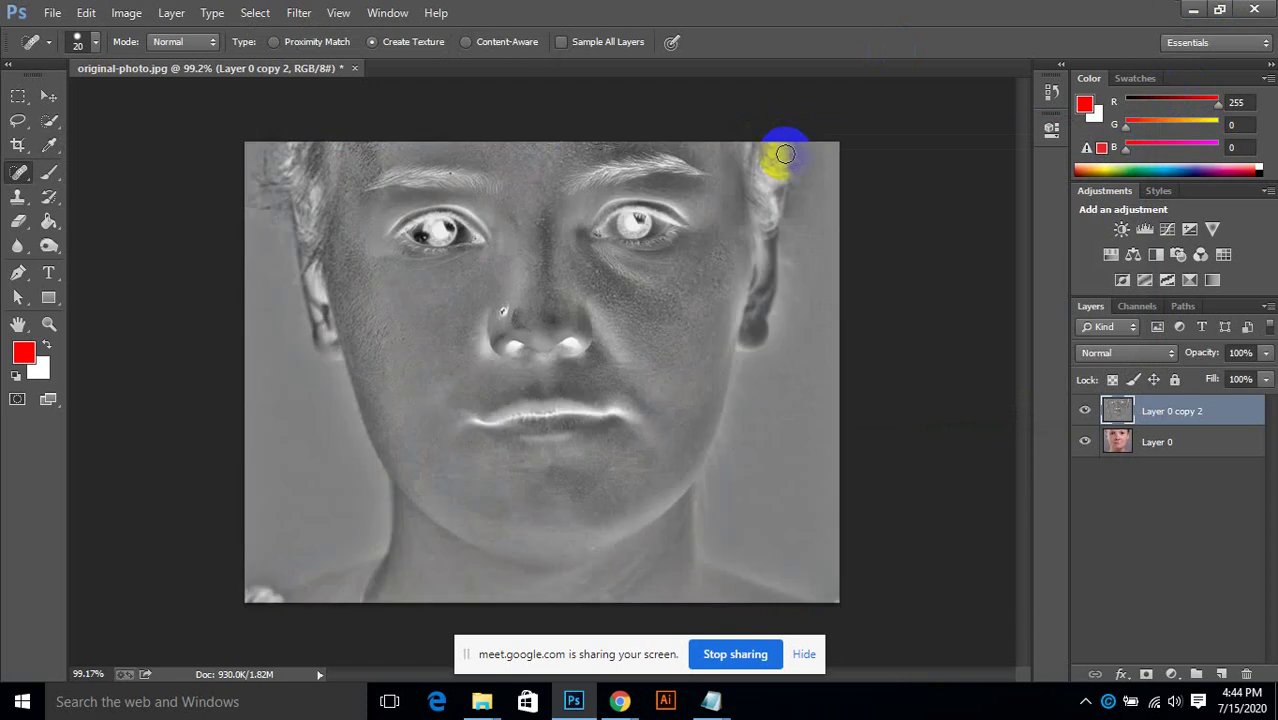
click(1128, 345)
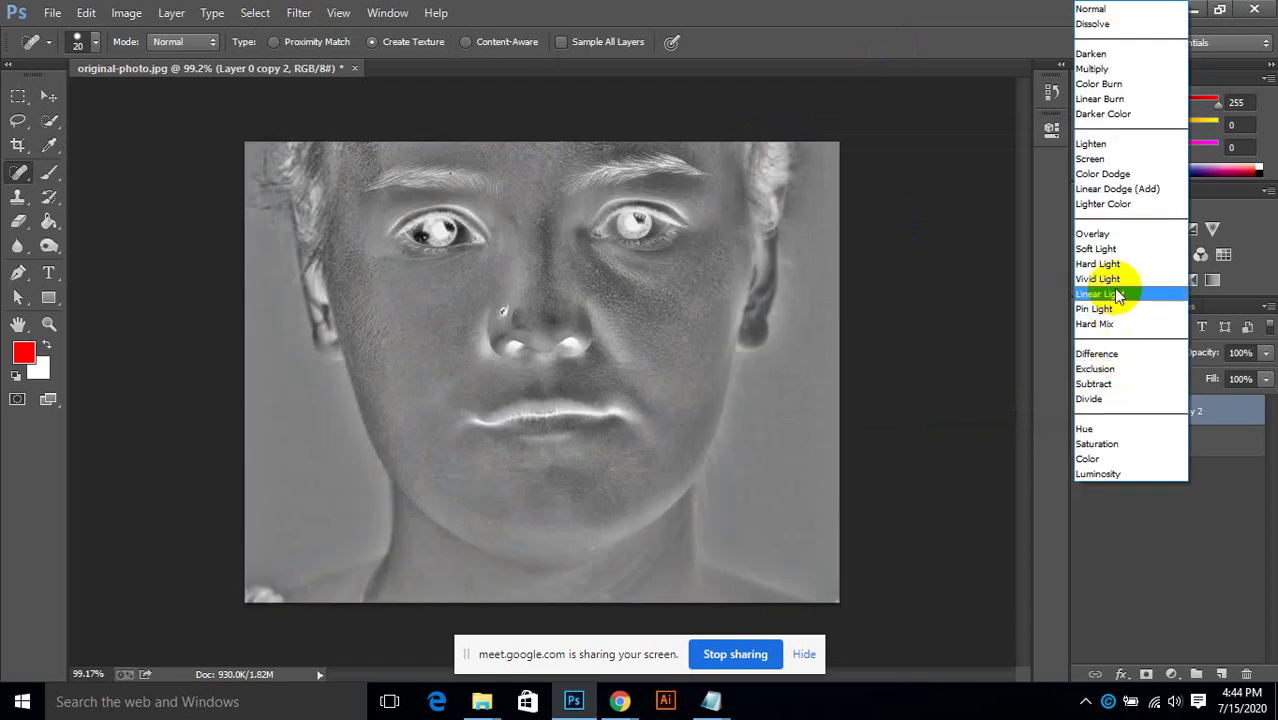
click(1110, 238)
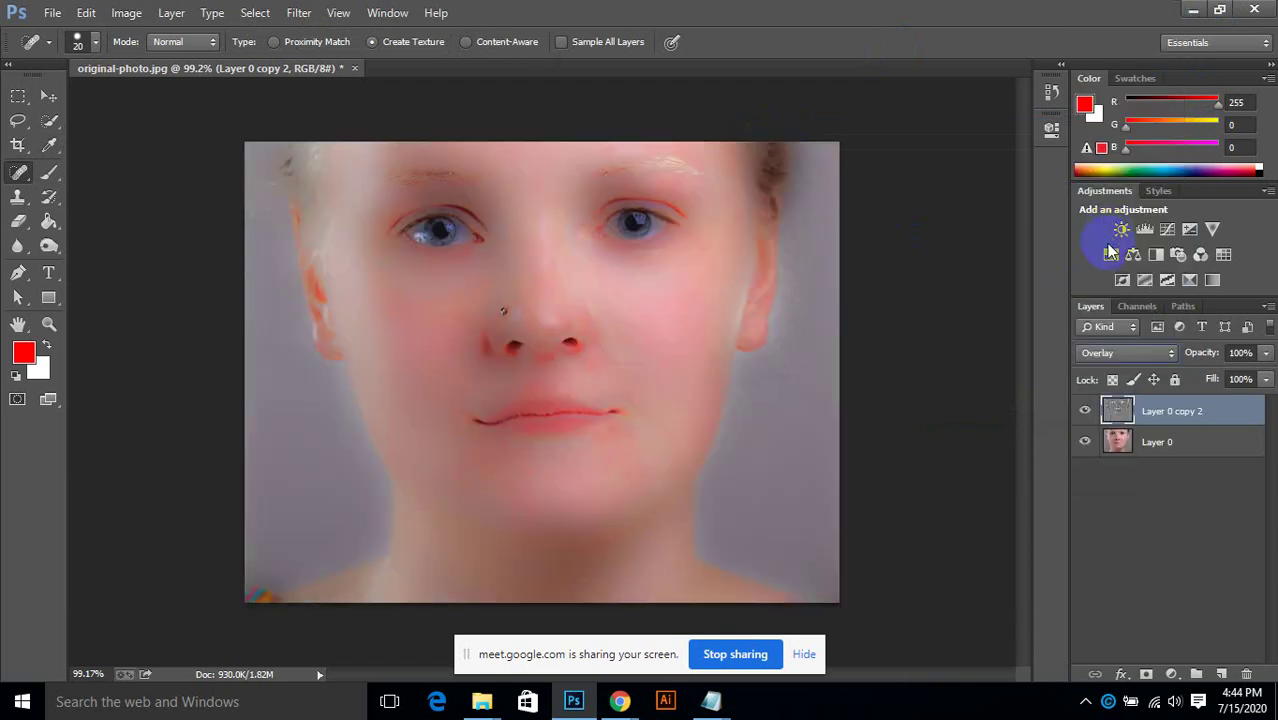
Step: Apply a Gaussian Blur with a radius of 1.6 pixels to the Overlay layer
click(298, 12)
mouse_move(472, 222)
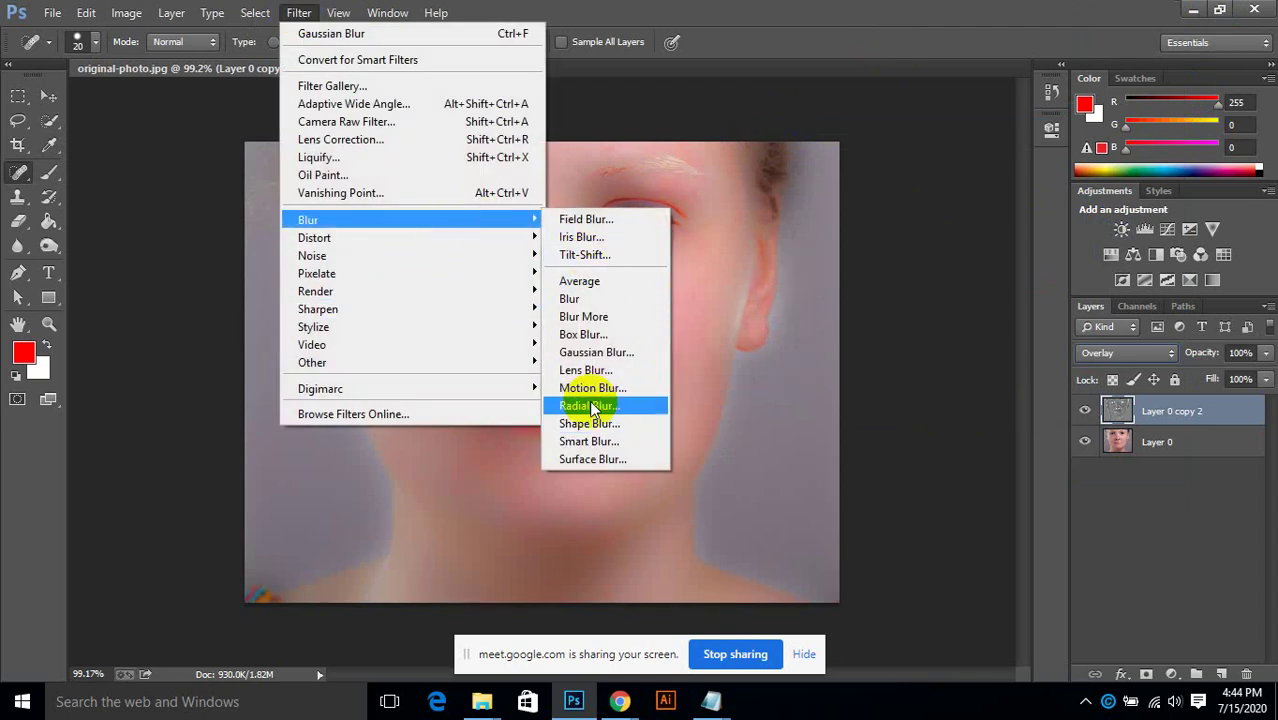
click(588, 351)
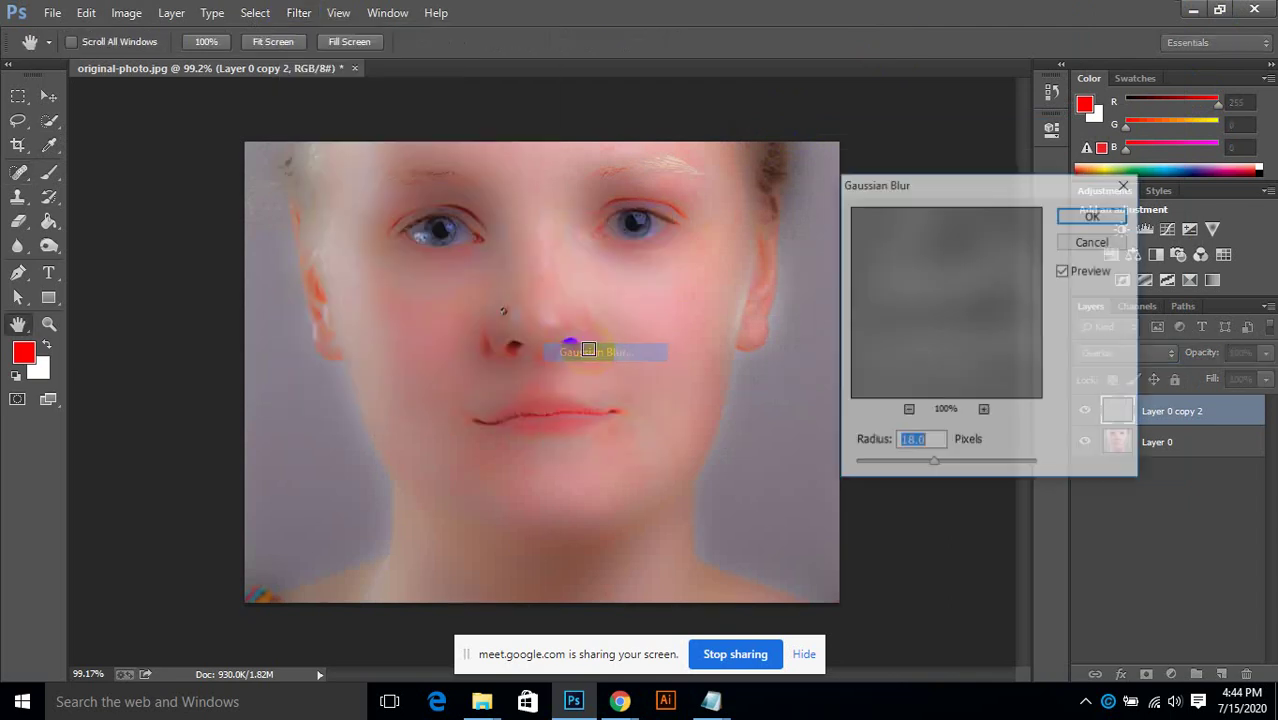
drag(934, 462, 860, 472)
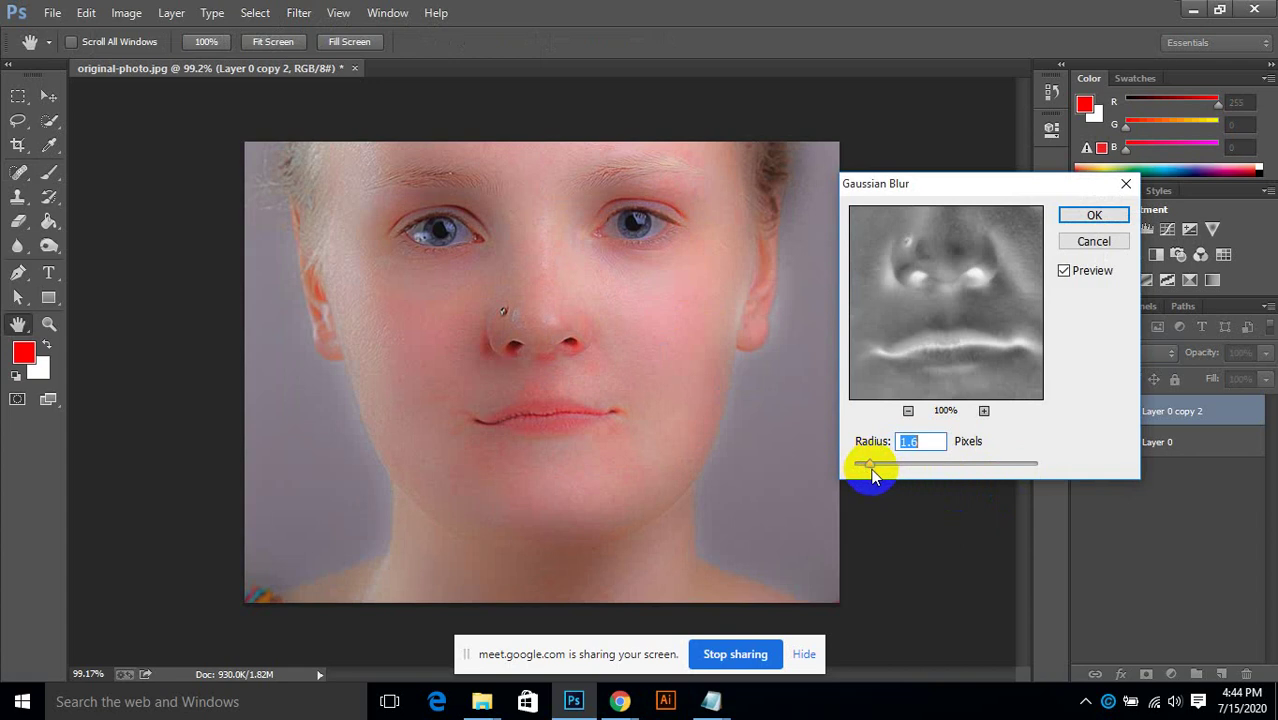
click(1094, 217)
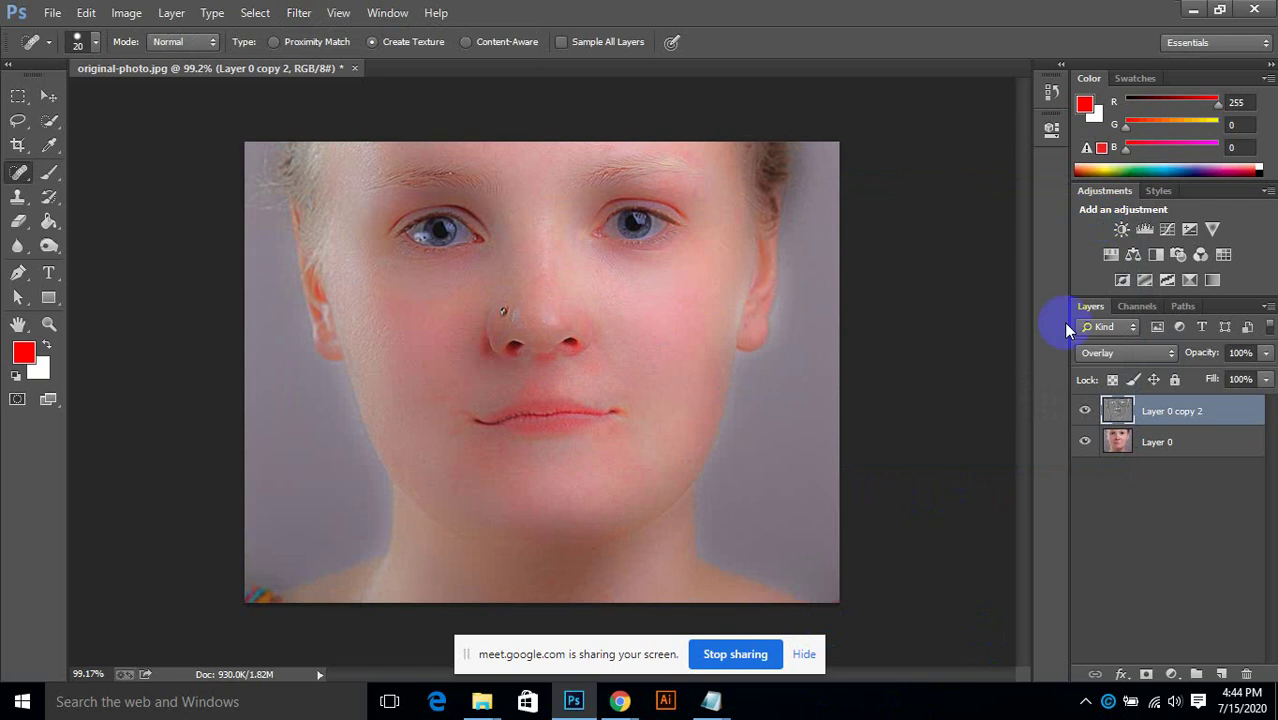
Step: Add a layer mask to the Overlay layer and invert it to black
click(1143, 674)
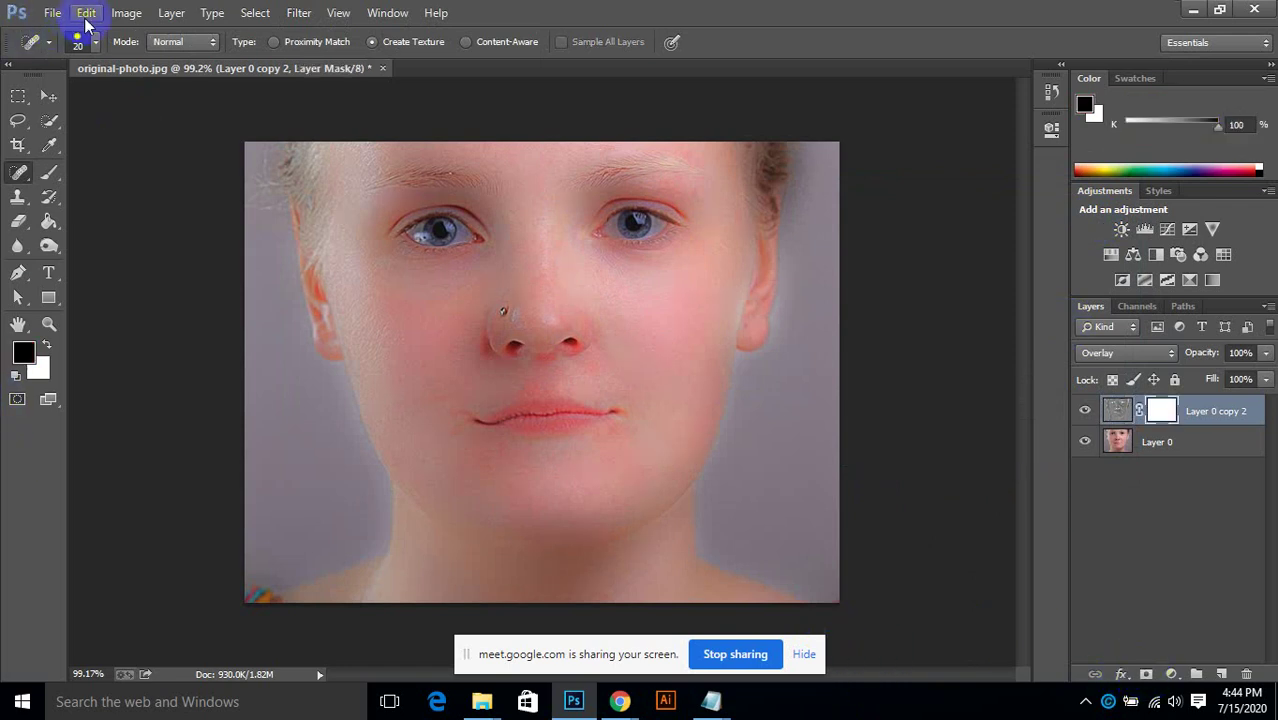
click(126, 12)
mouse_move(258, 60)
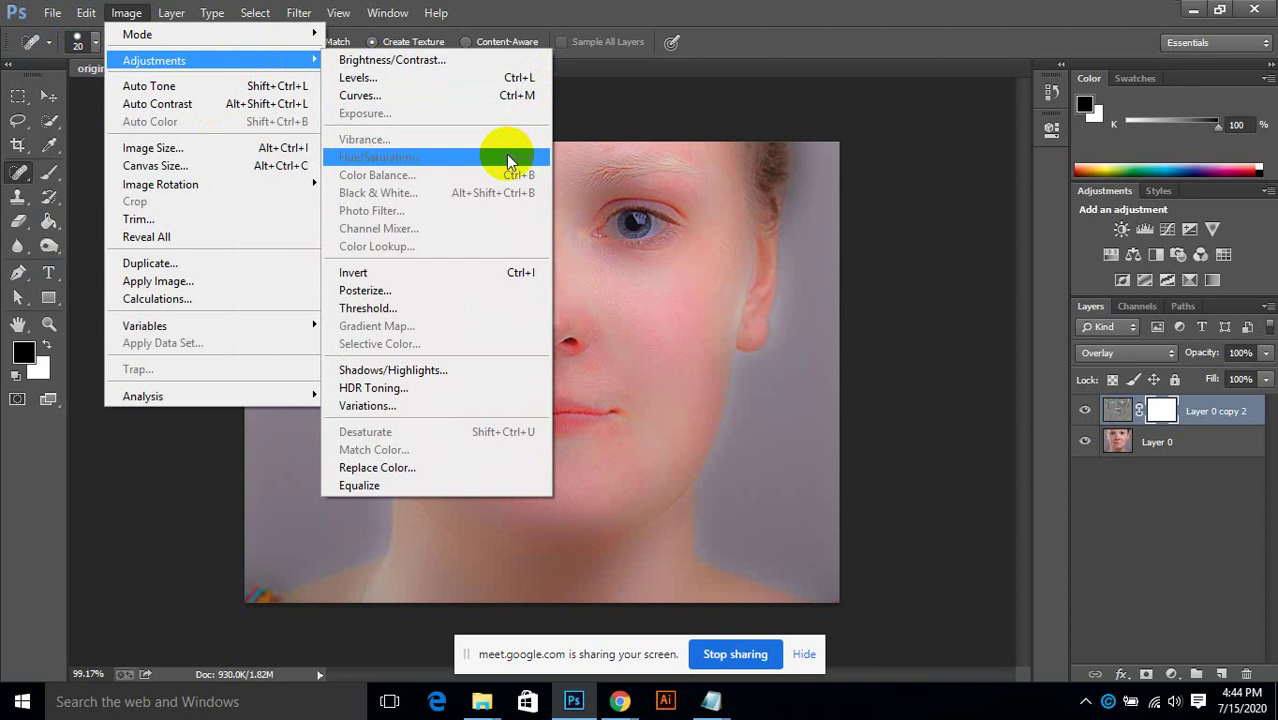
click(355, 272)
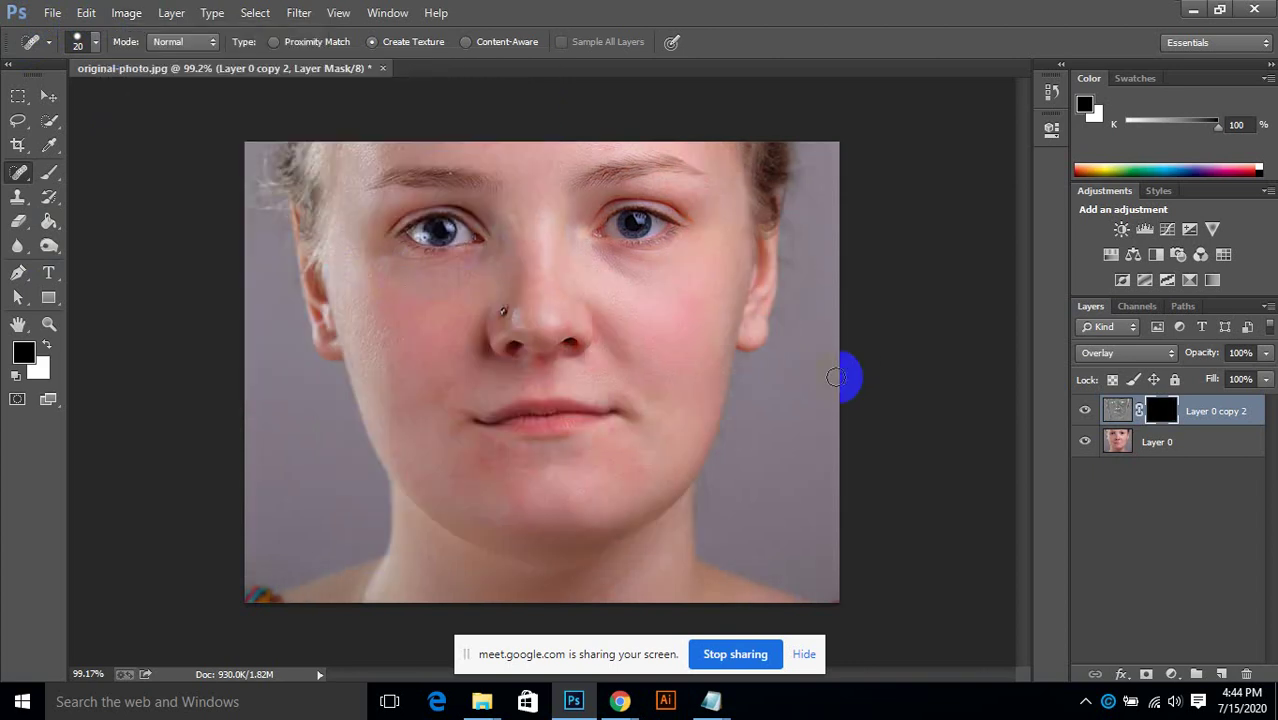
Step: Set up the Brush tool with white as the foreground colour and a brush size of 70 pixels
key(bracketright)
key(bracketright)
key(bracketright)
key(bracketright)
key(bracketright)
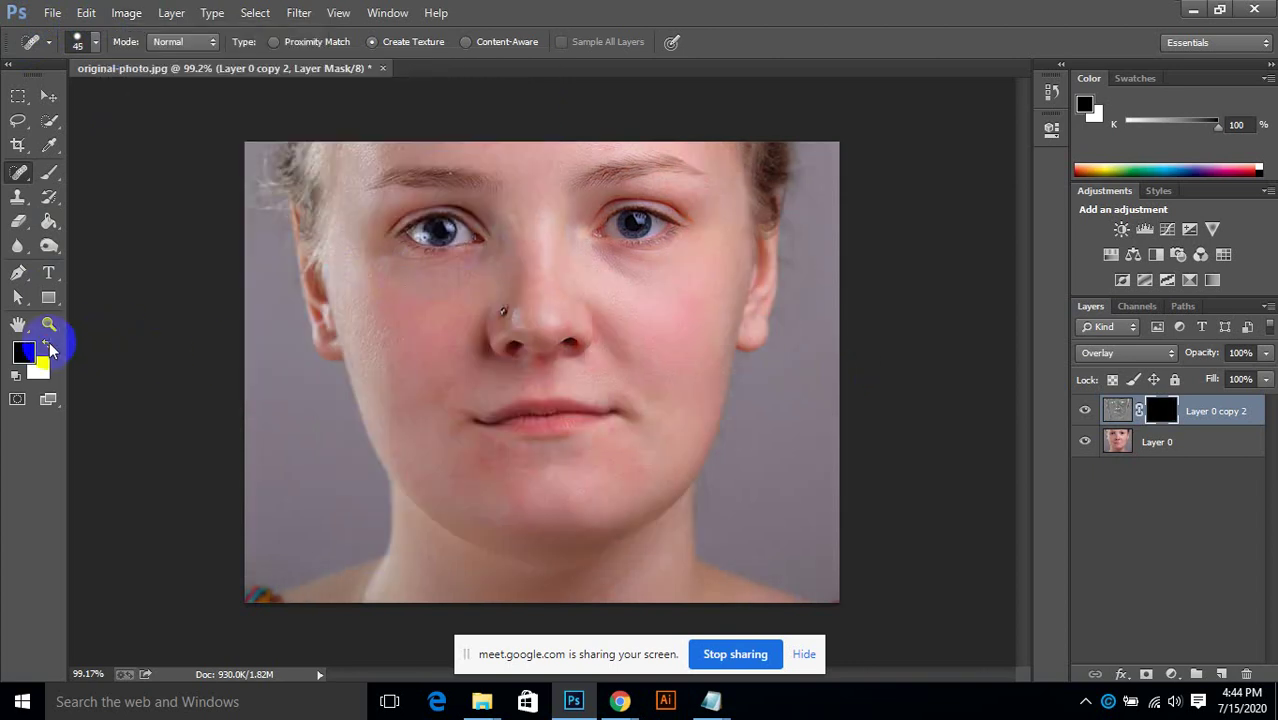
click(48, 345)
click(49, 172)
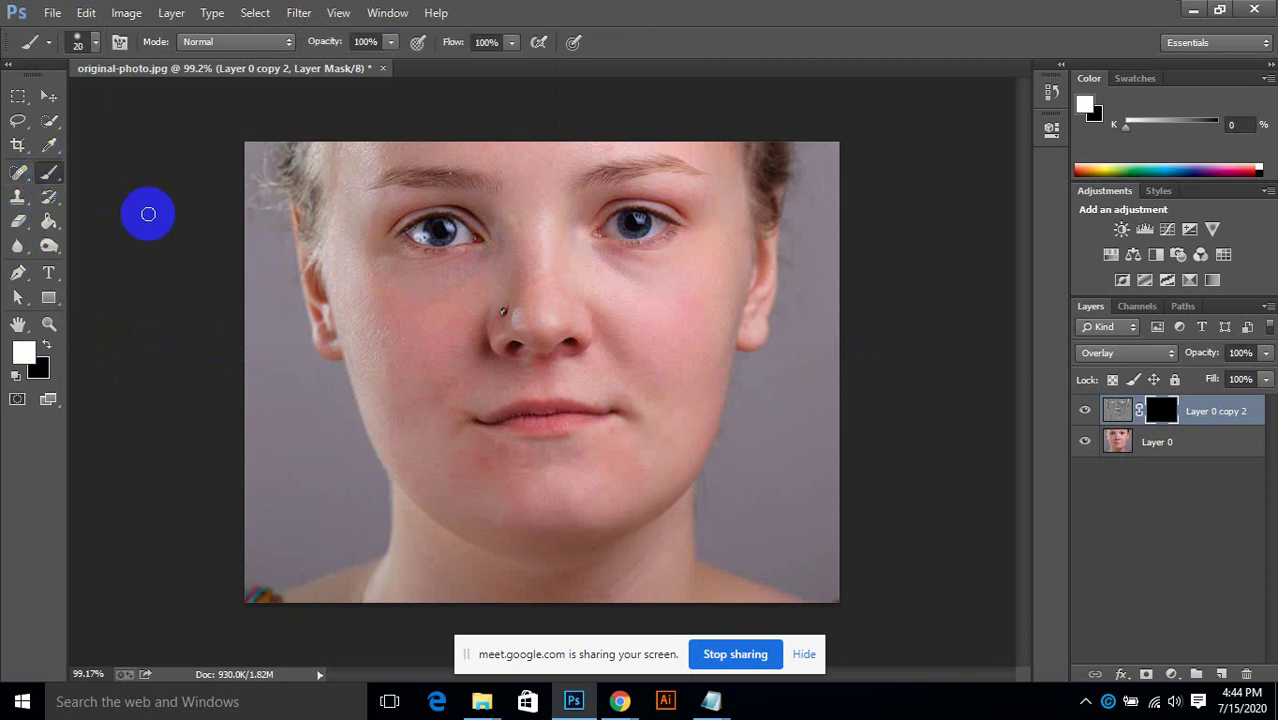
key(bracketright)
key(bracketright)
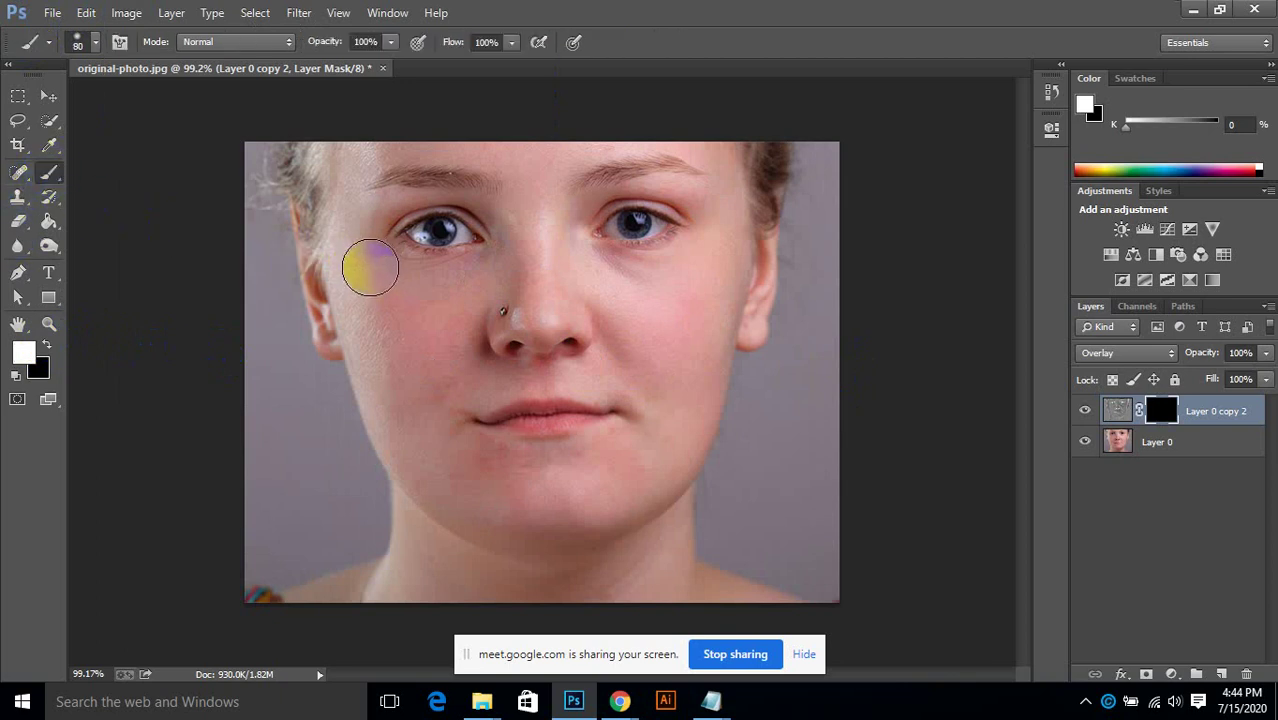
key(bracketleft)
Step: Paint white on the layer mask over the cheeks, chin, forehead and the skin around the nose and mouth
mouse_move(350, 259)
mouse_down()
mouse_move(359, 280)
mouse_move(354, 265)
mouse_move(388, 286)
mouse_move(394, 320)
mouse_move(374, 329)
mouse_move(453, 299)
mouse_up()
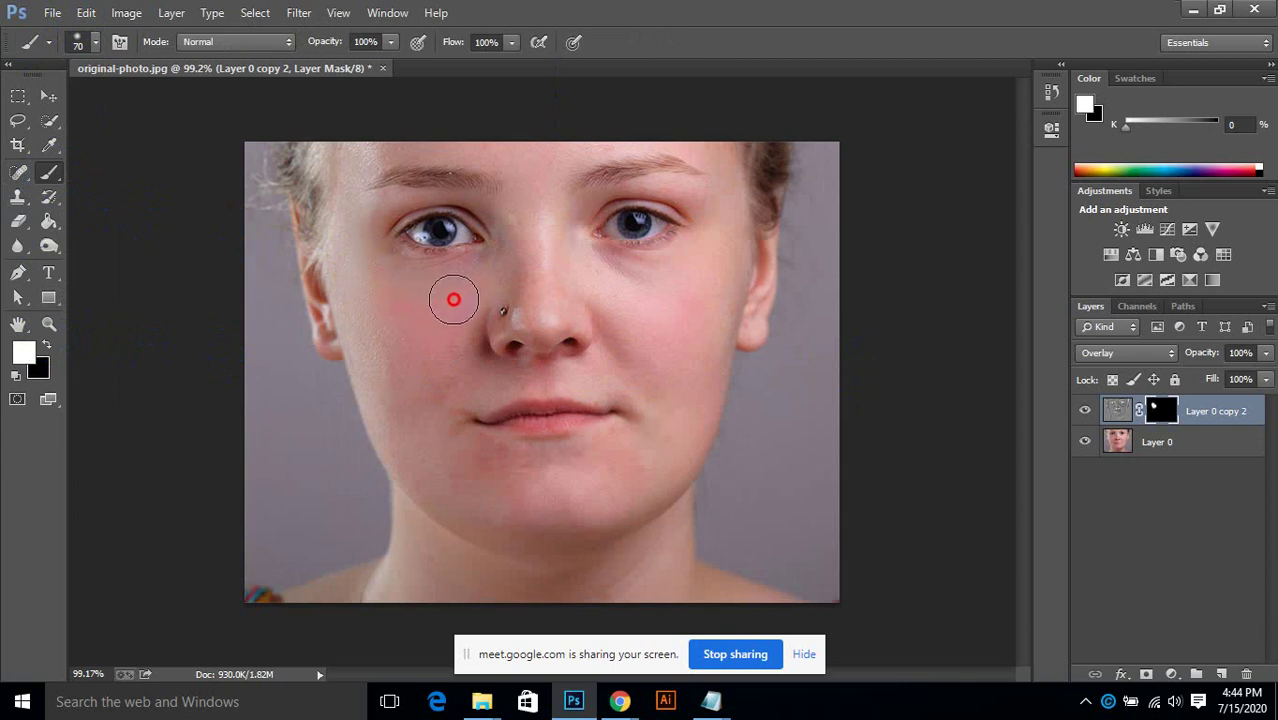
mouse_move(373, 318)
mouse_down()
mouse_move(396, 407)
mouse_move(367, 291)
mouse_move(394, 357)
mouse_up()
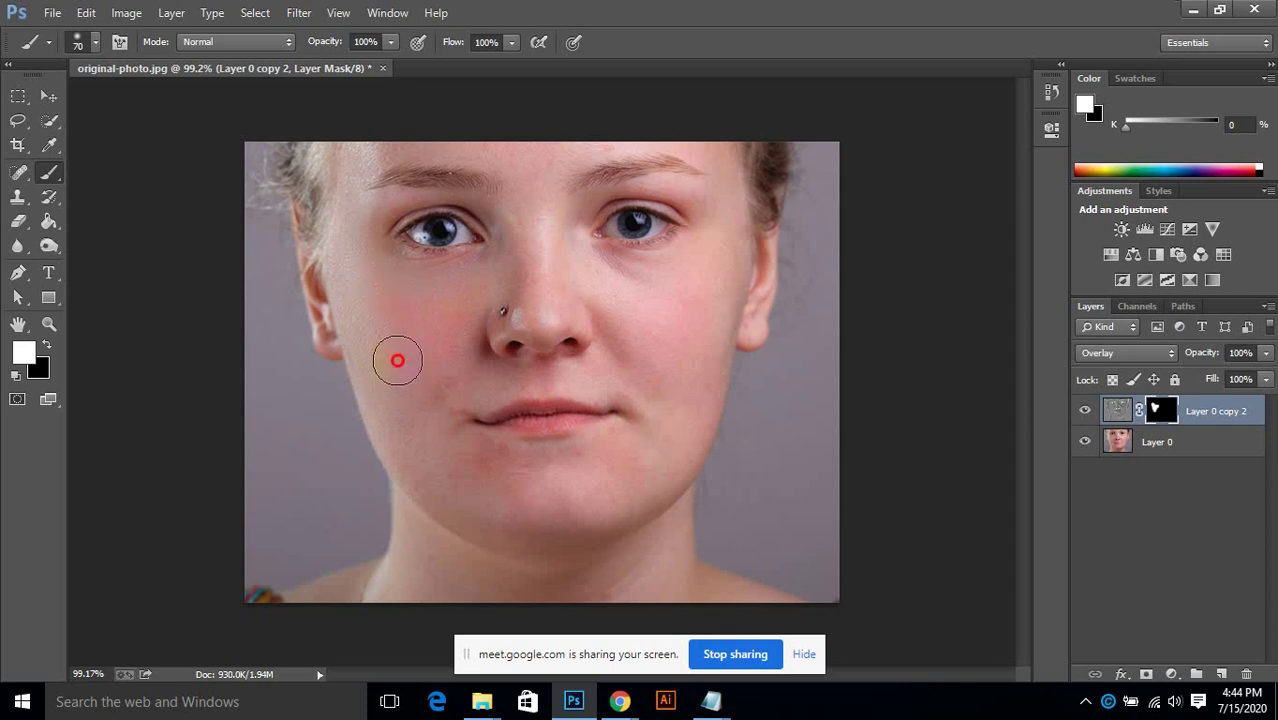
click(572, 494)
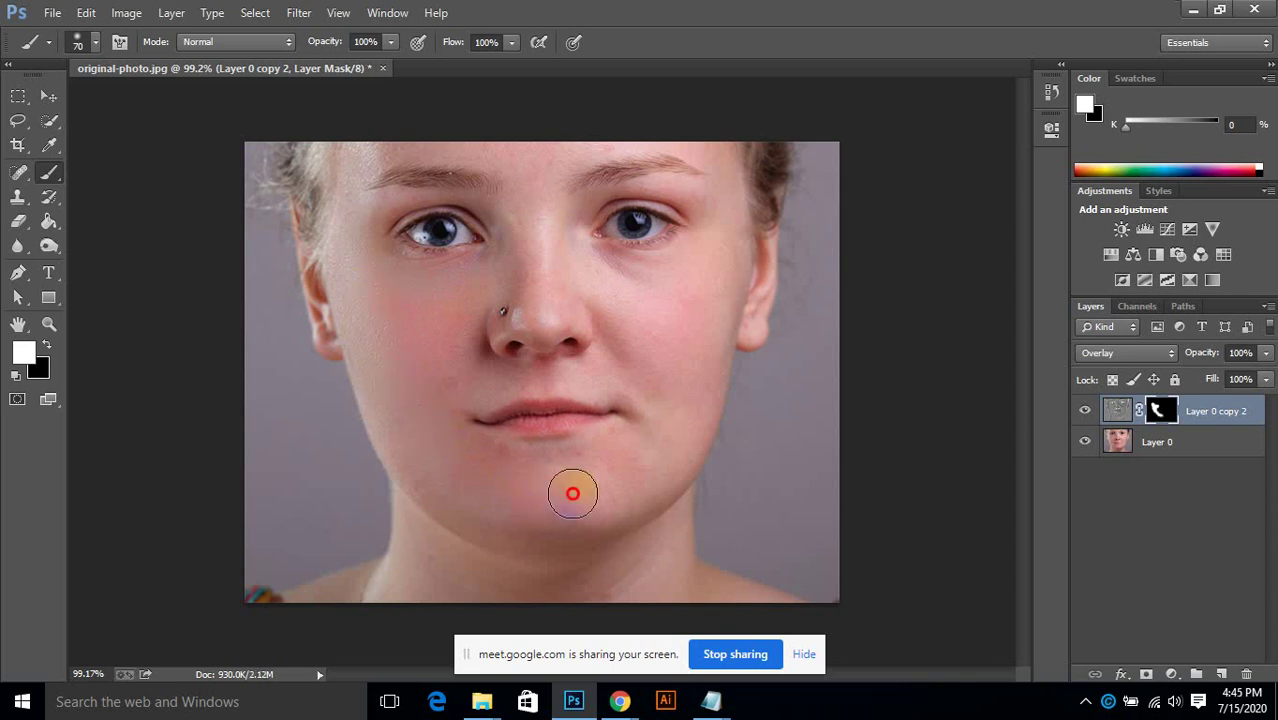
mouse_move(584, 486)
mouse_down()
mouse_move(617, 472)
mouse_move(649, 430)
mouse_move(638, 467)
mouse_move(665, 417)
mouse_move(659, 456)
mouse_move(616, 299)
mouse_move(662, 316)
mouse_move(704, 298)
mouse_move(710, 273)
mouse_move(724, 284)
mouse_move(691, 315)
mouse_move(616, 277)
mouse_up()
click(661, 316)
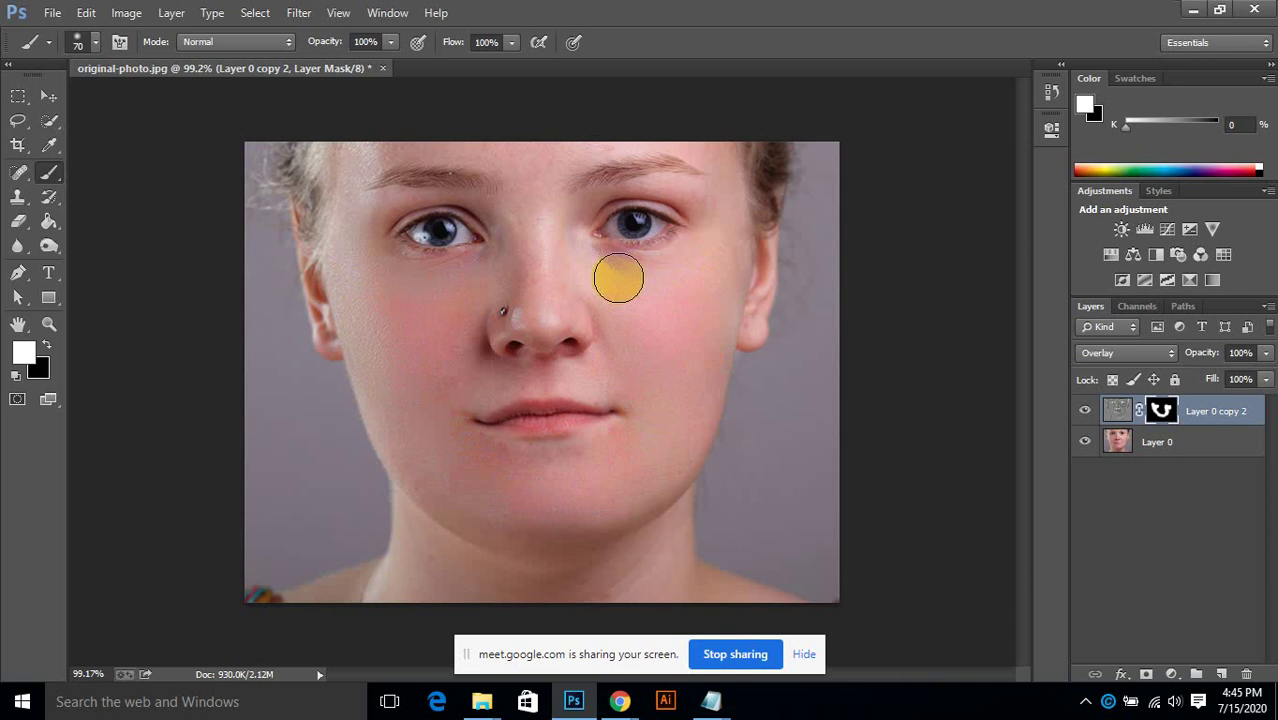
click(638, 323)
mouse_move(433, 364)
mouse_down()
mouse_move(473, 373)
mouse_move(455, 381)
mouse_move(476, 378)
mouse_move(465, 386)
mouse_move(537, 373)
mouse_move(671, 402)
mouse_move(579, 386)
mouse_move(623, 379)
mouse_move(636, 312)
mouse_move(620, 324)
mouse_move(636, 376)
mouse_up()
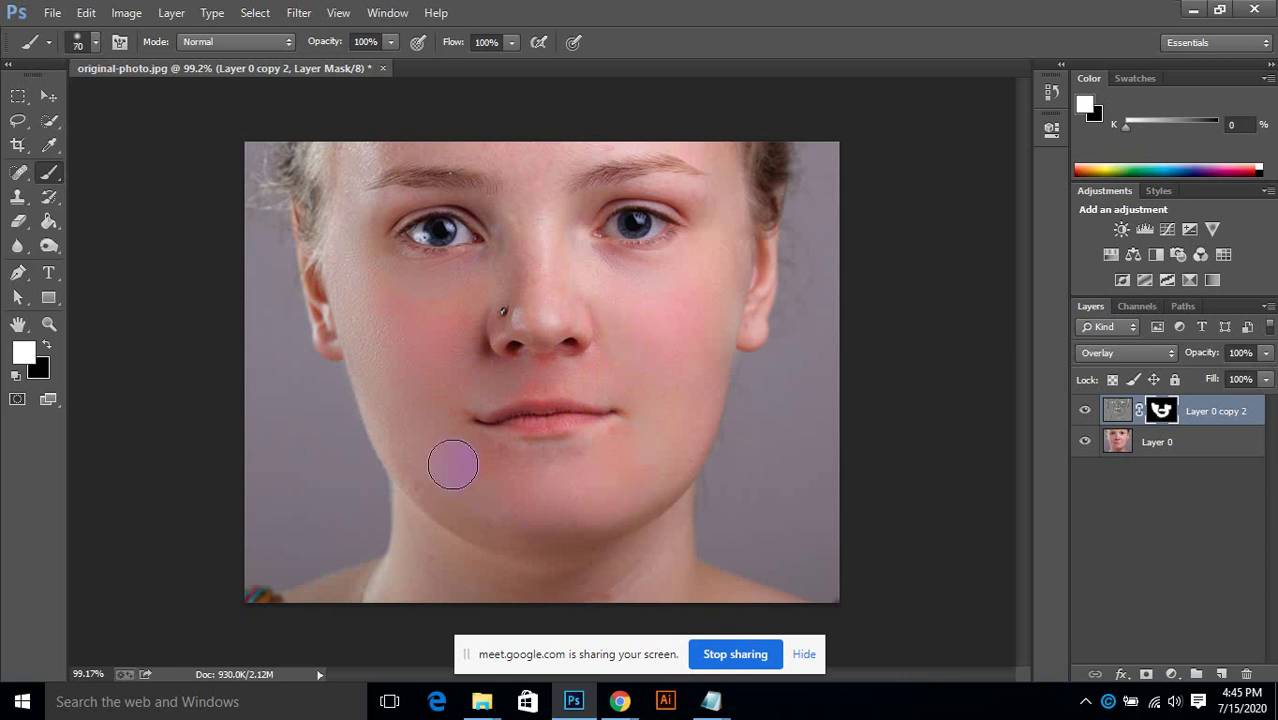
mouse_move(435, 497)
mouse_down()
mouse_move(431, 603)
mouse_move(401, 551)
mouse_move(406, 585)
mouse_move(611, 623)
mouse_move(609, 584)
mouse_move(564, 590)
mouse_move(597, 587)
mouse_move(572, 589)
mouse_move(672, 542)
mouse_move(641, 621)
mouse_move(626, 500)
mouse_up()
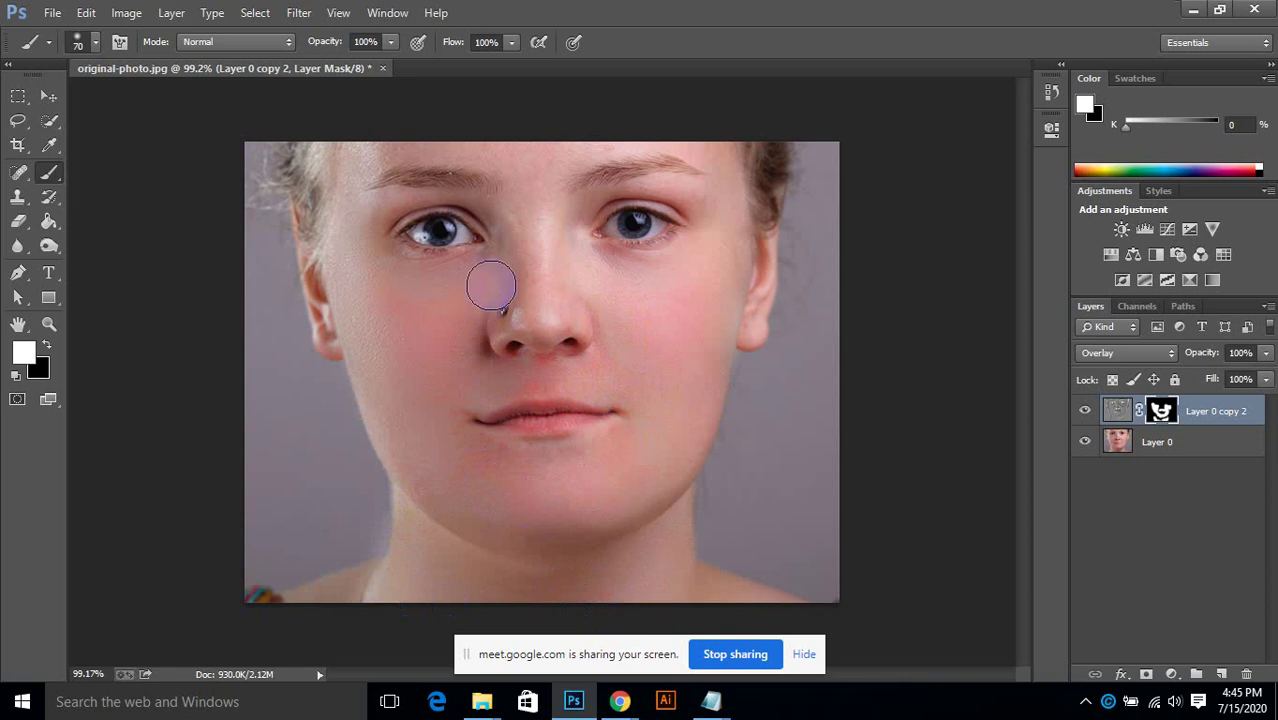
mouse_move(394, 273)
mouse_down()
mouse_move(359, 273)
mouse_move(351, 236)
mouse_move(384, 357)
mouse_move(362, 171)
mouse_up()
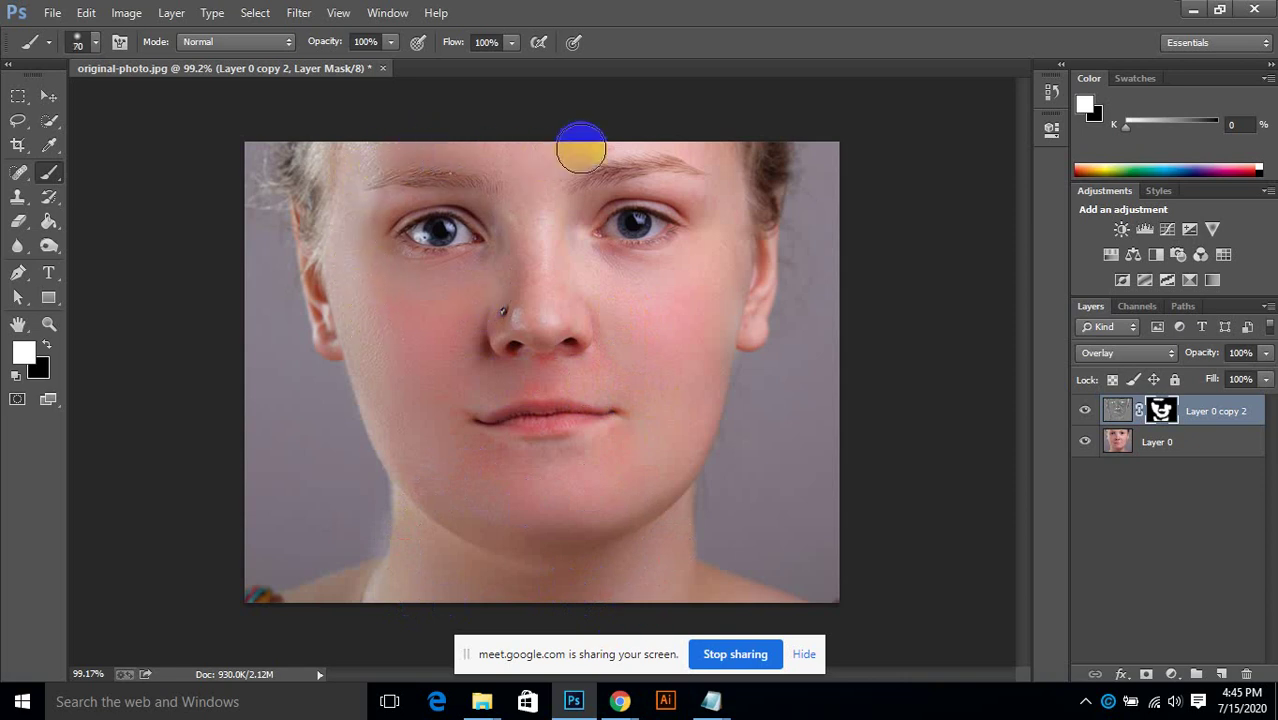
mouse_move(581, 148)
mouse_down()
mouse_move(599, 128)
mouse_move(673, 126)
mouse_move(713, 128)
mouse_move(746, 153)
mouse_up()
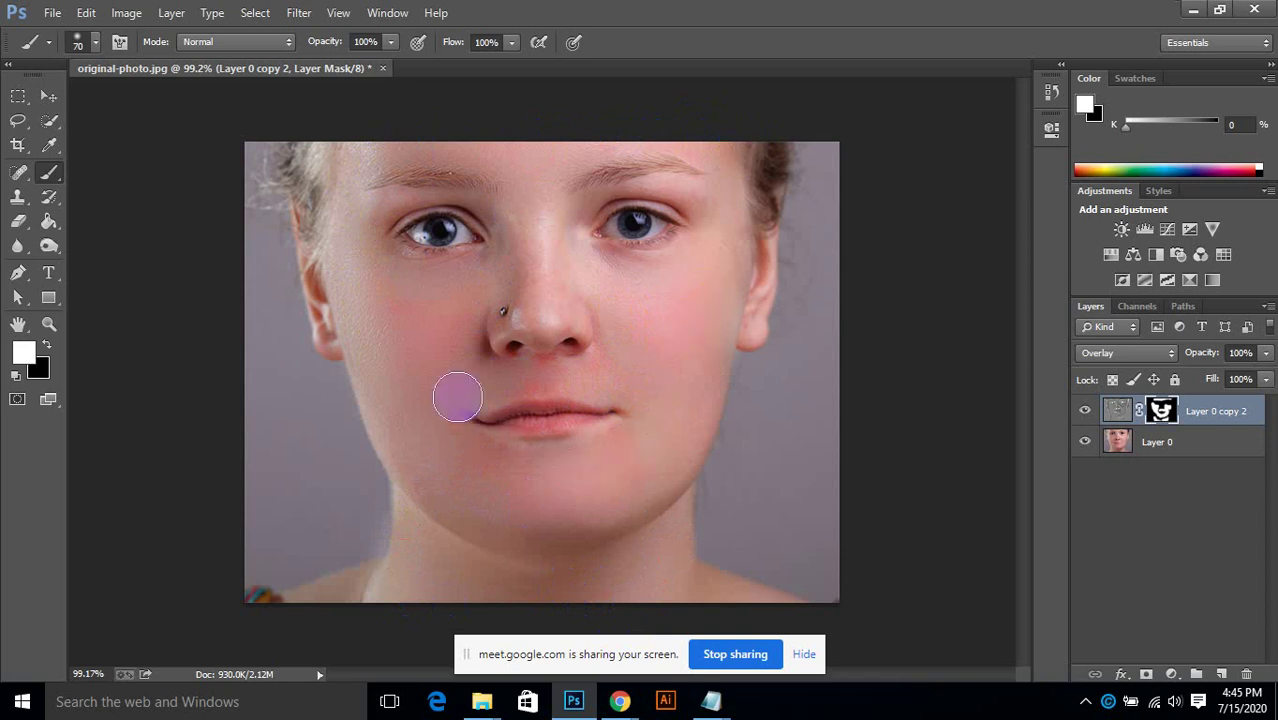
mouse_move(451, 302)
mouse_down()
mouse_move(490, 377)
mouse_move(530, 384)
mouse_up()
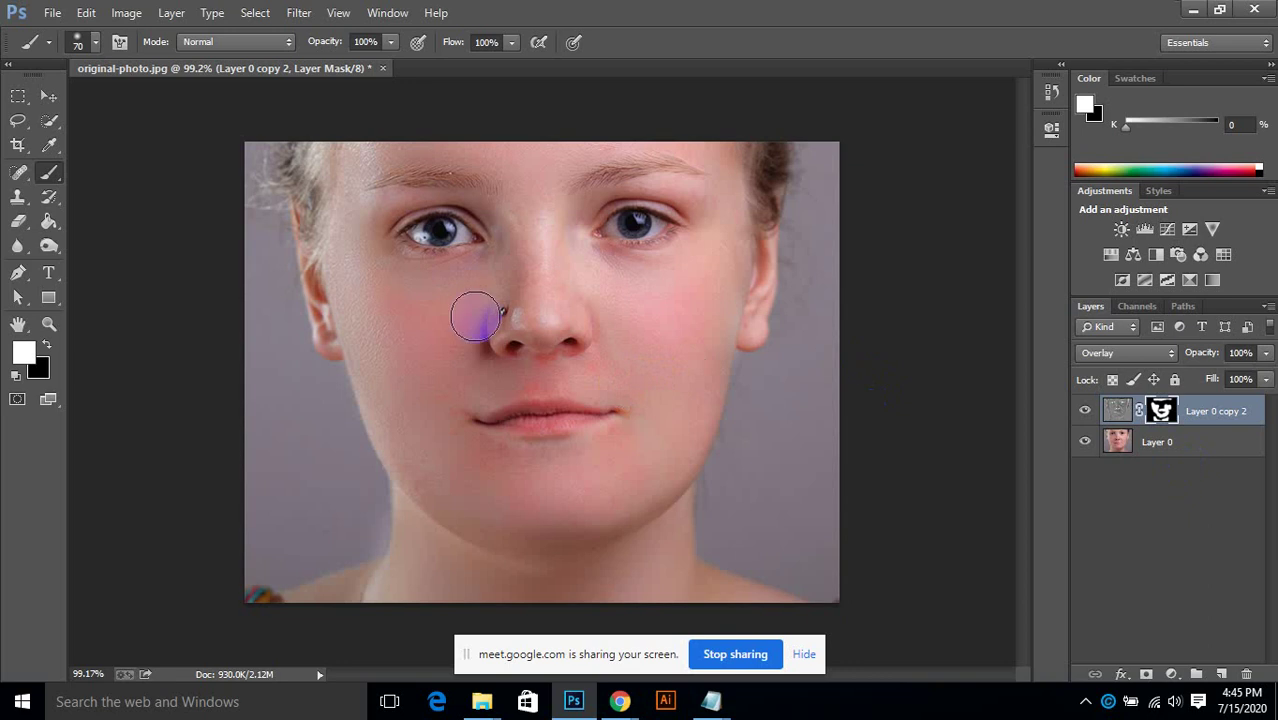
Step: Merge the masked smoothing layer with the portrait layer and duplicate the merged layer twice
shift+click(1175, 446)
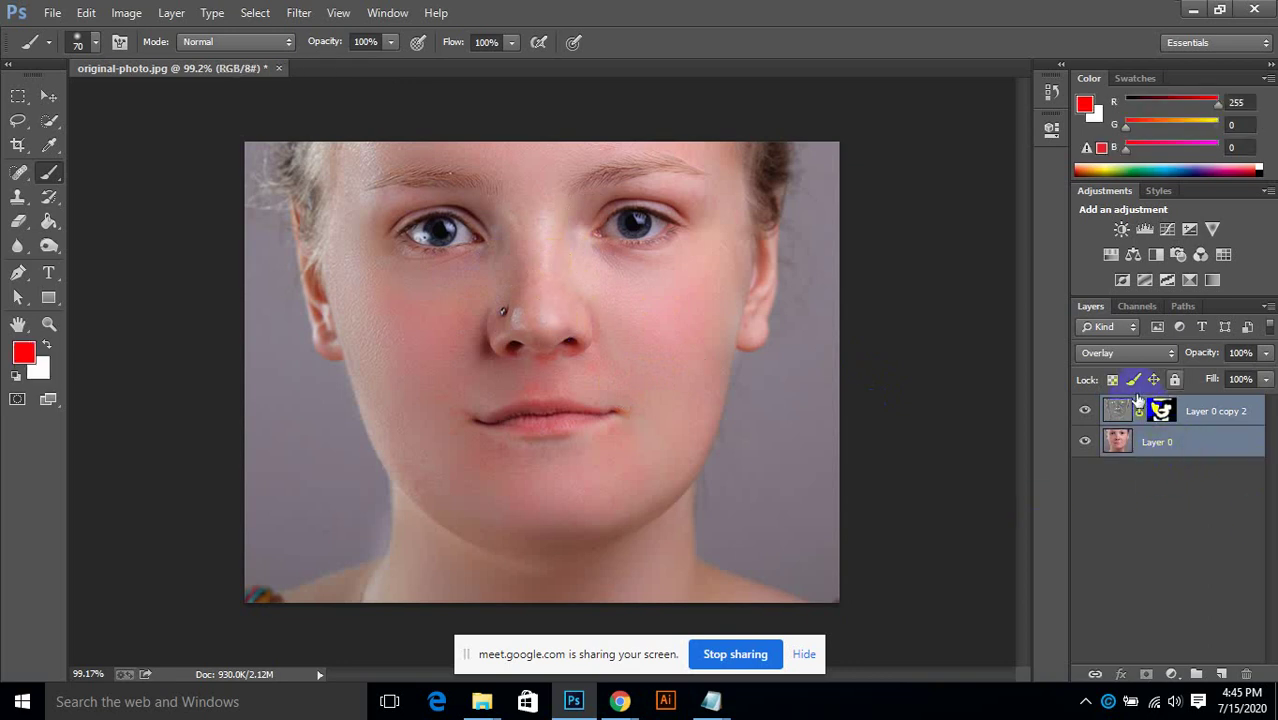
right_click(1152, 442)
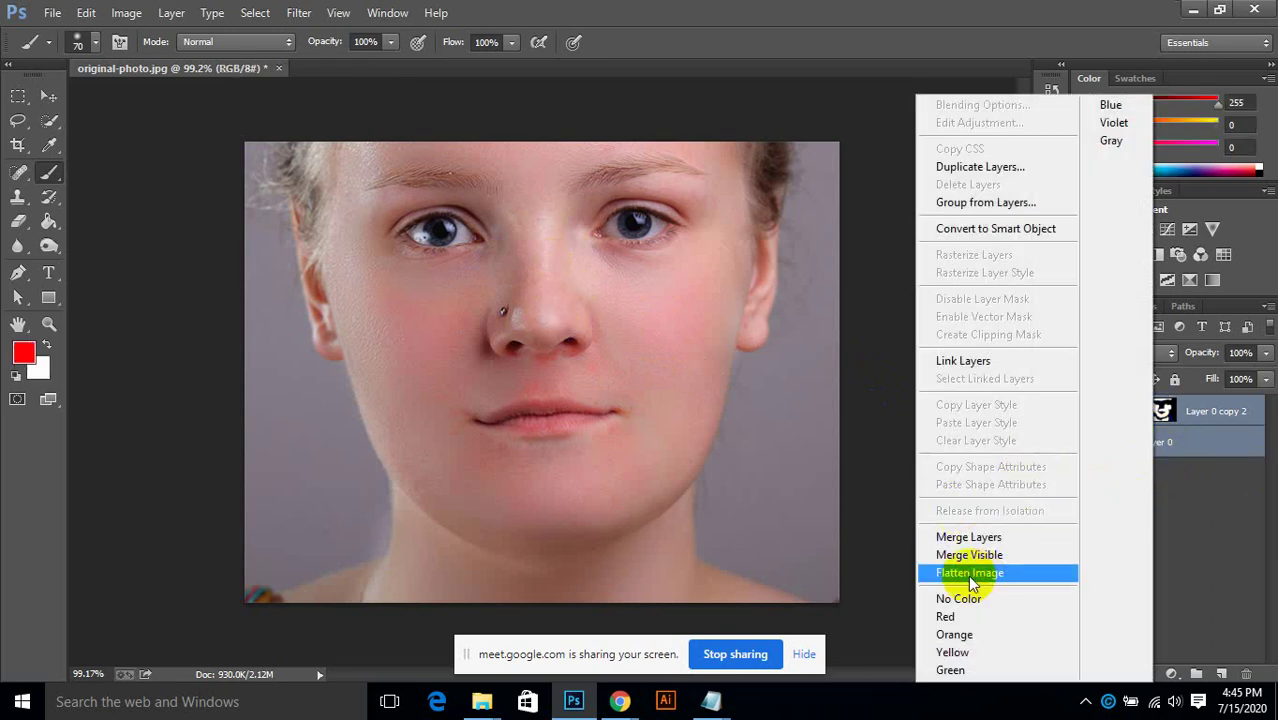
click(970, 537)
drag(1212, 427, 1221, 673)
drag(1158, 410, 1222, 673)
Step: Set the new top copy's blend mode to Vivid Light and invert its colours
click(1106, 352)
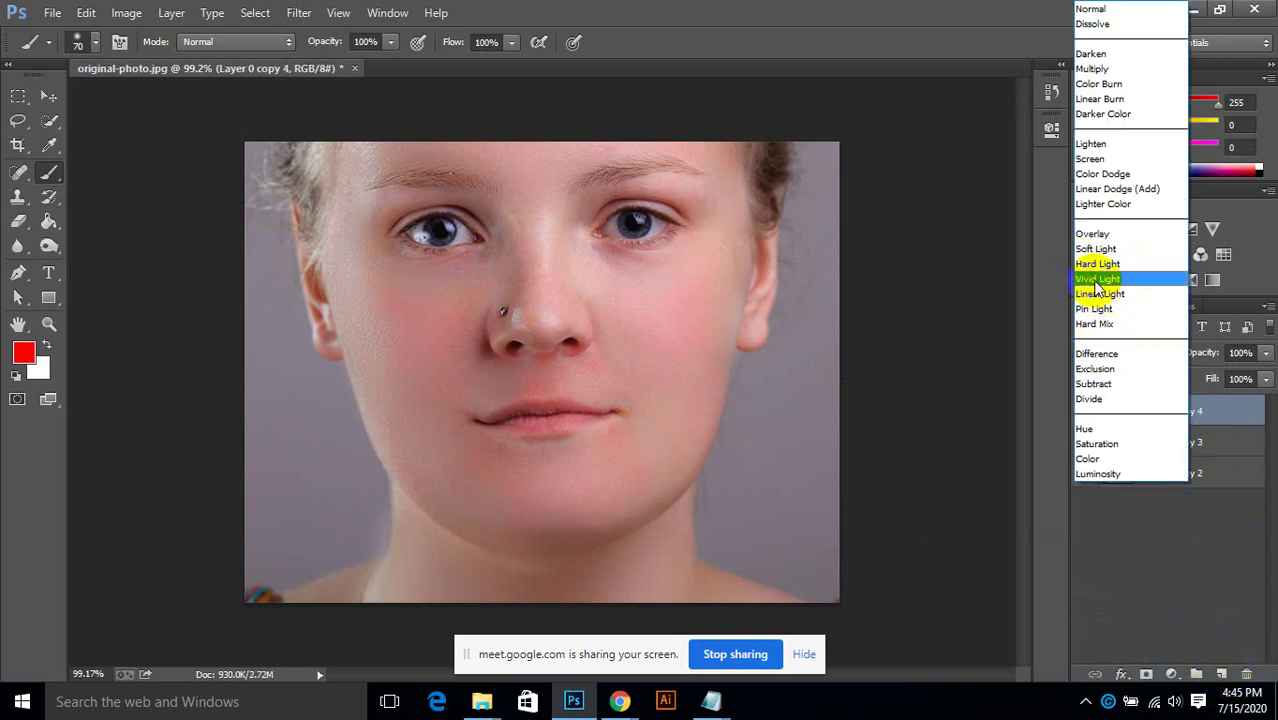
click(1098, 279)
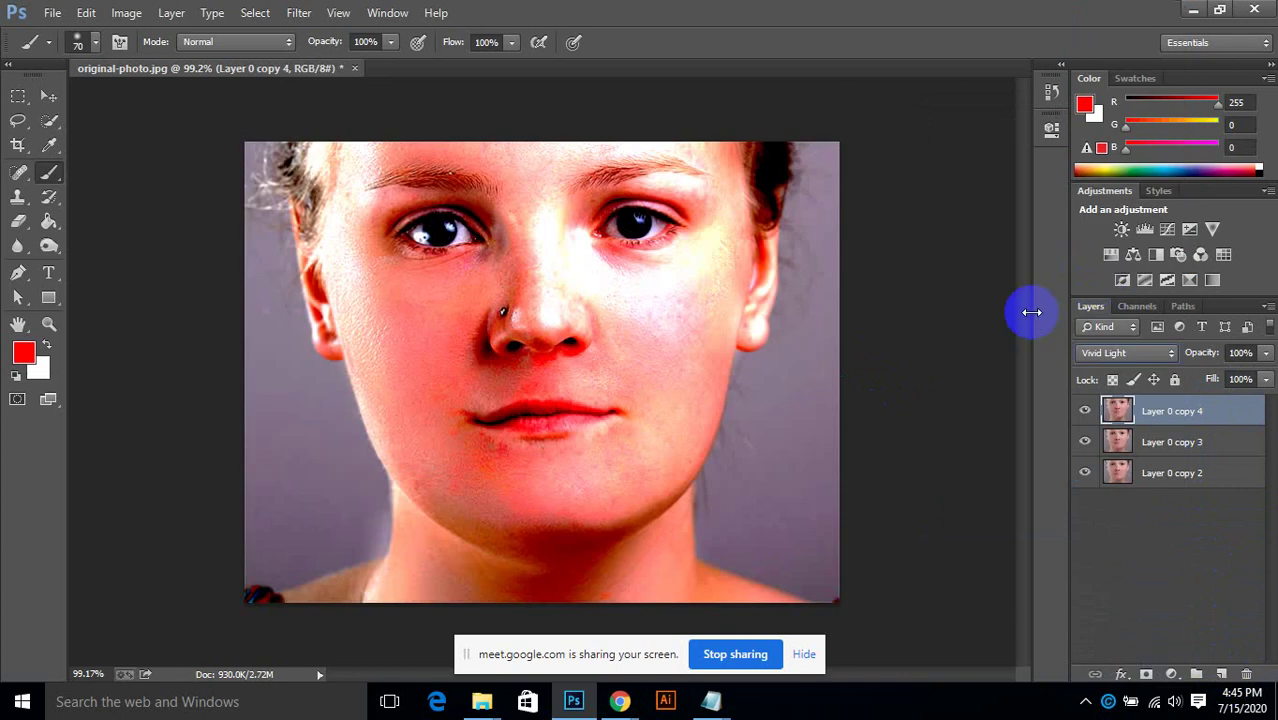
key(ctrl+i)
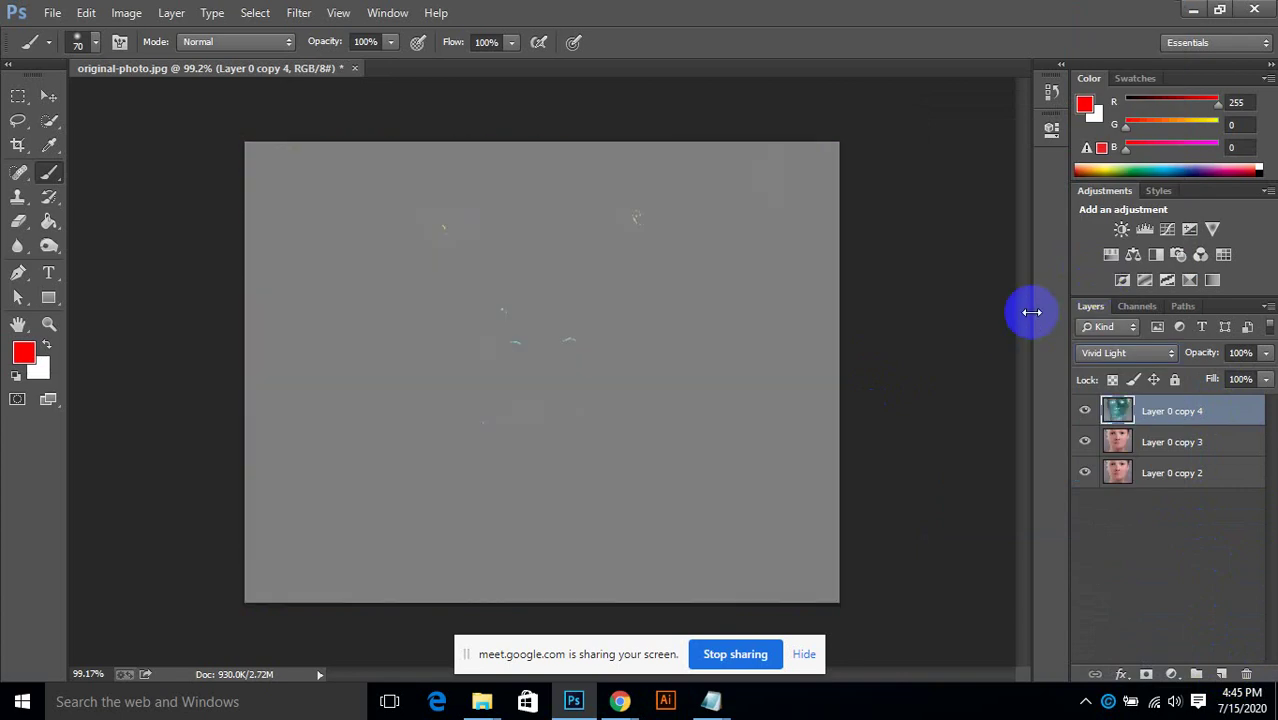
Step: Apply a Gaussian Blur with a radius of 20 pixels to the inverted Vivid Light copy
click(299, 13)
mouse_move(458, 348)
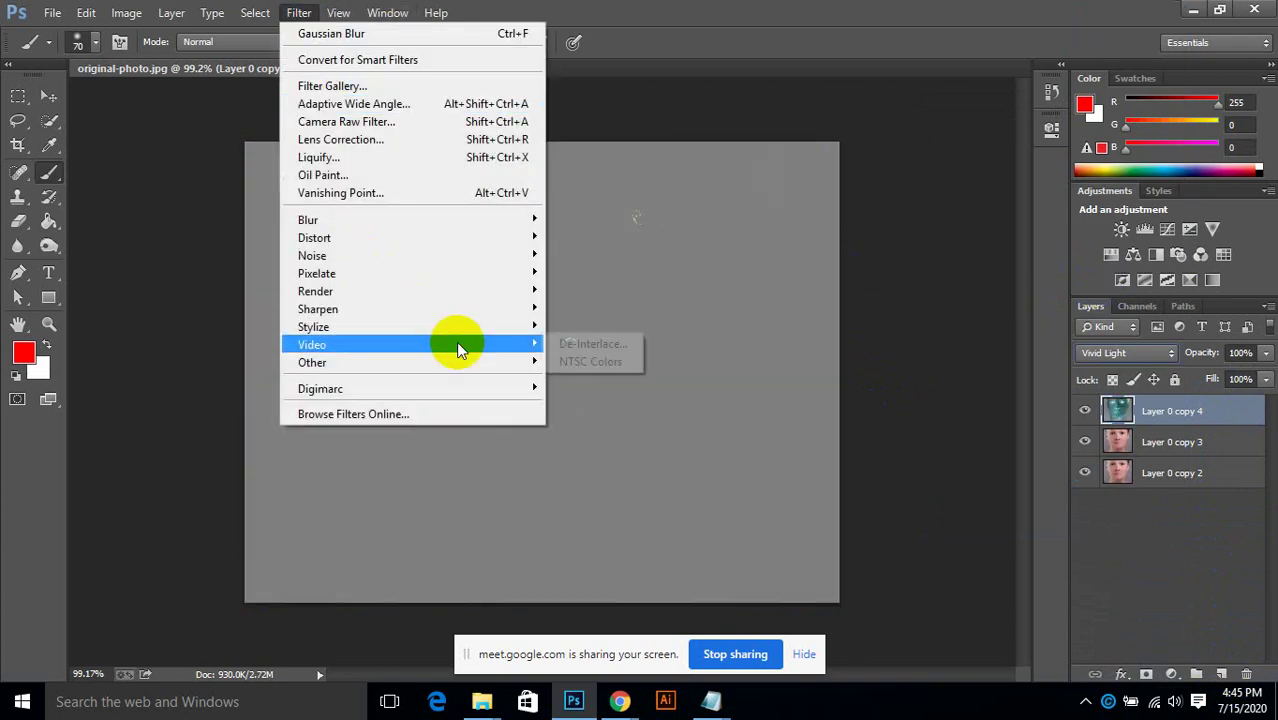
mouse_move(508, 220)
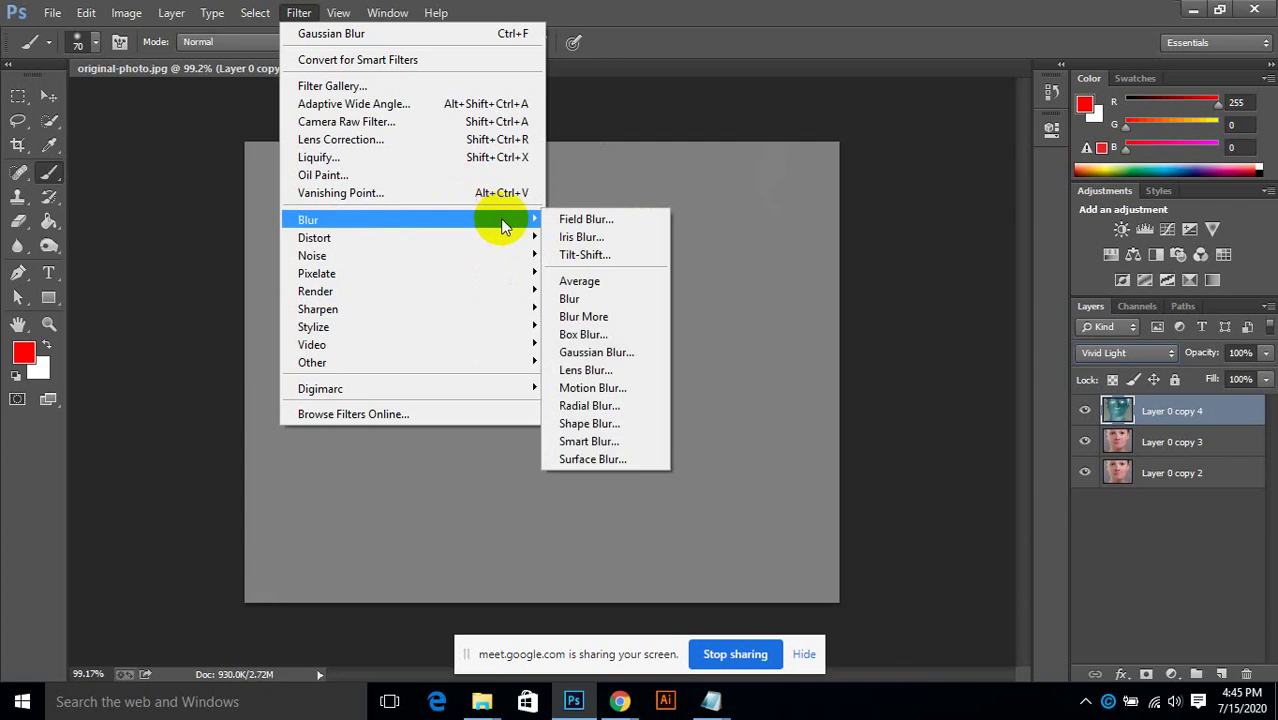
click(610, 353)
text(2)
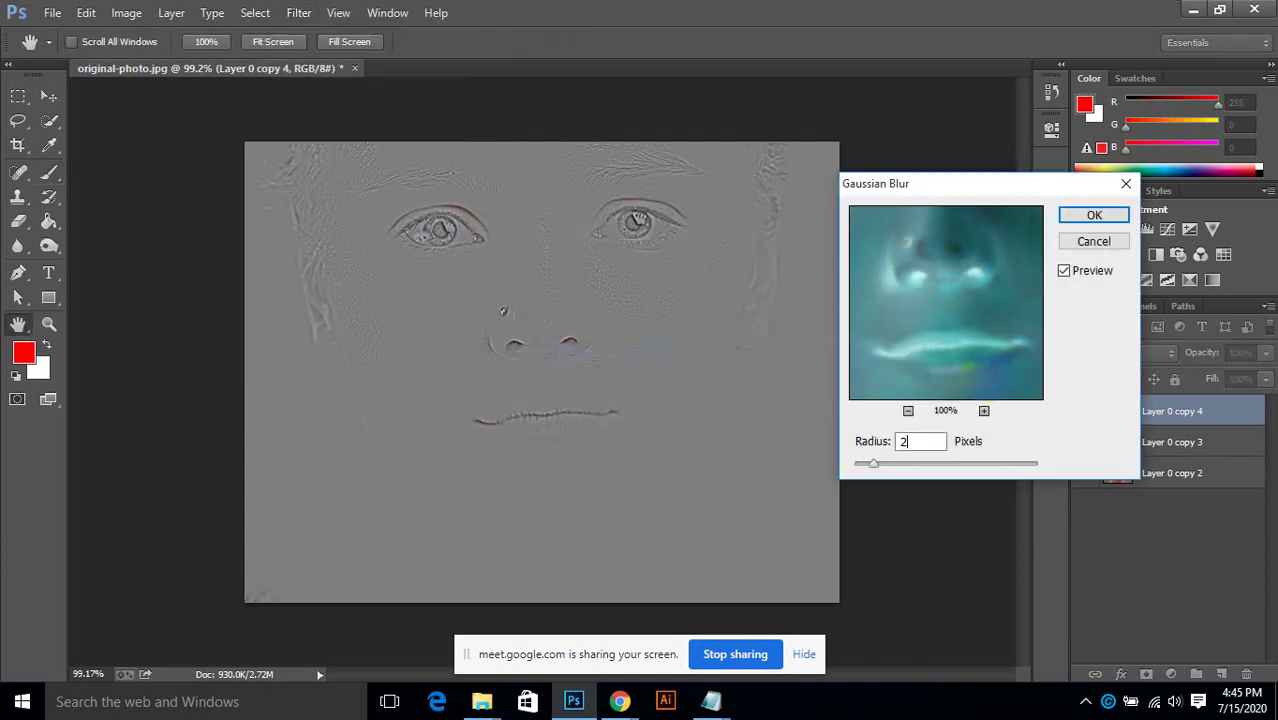
text(0)
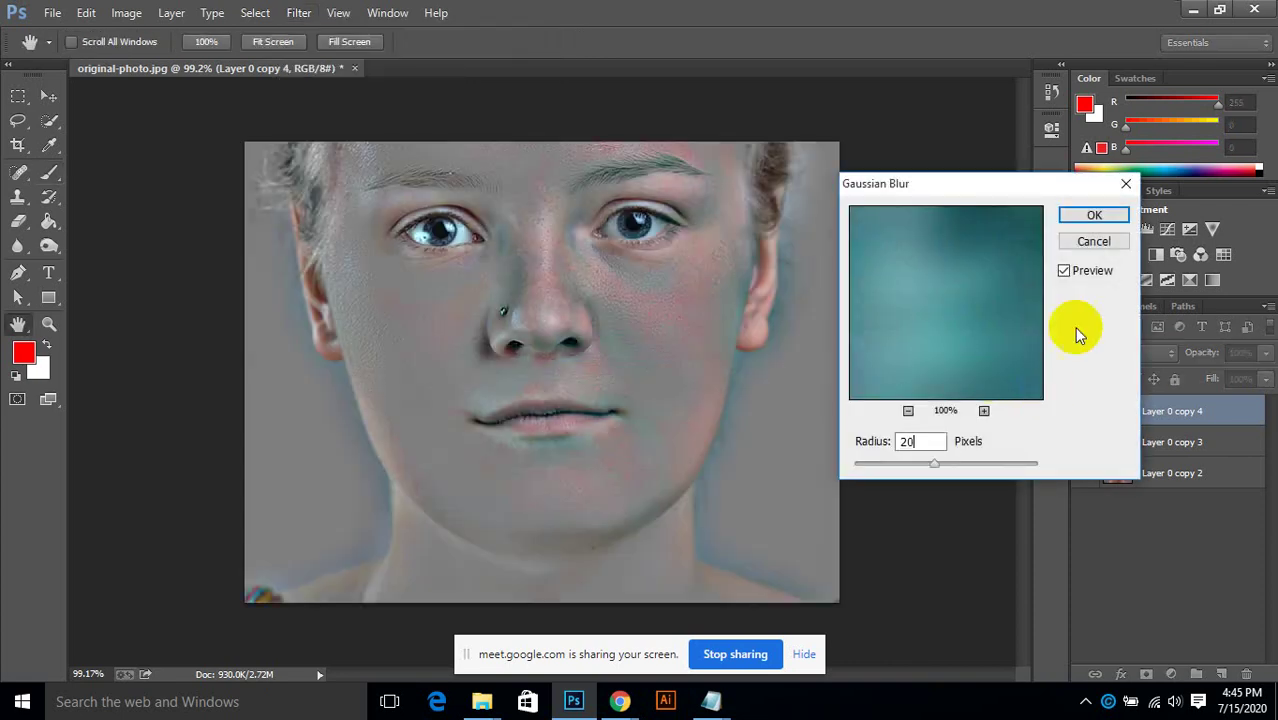
click(1094, 214)
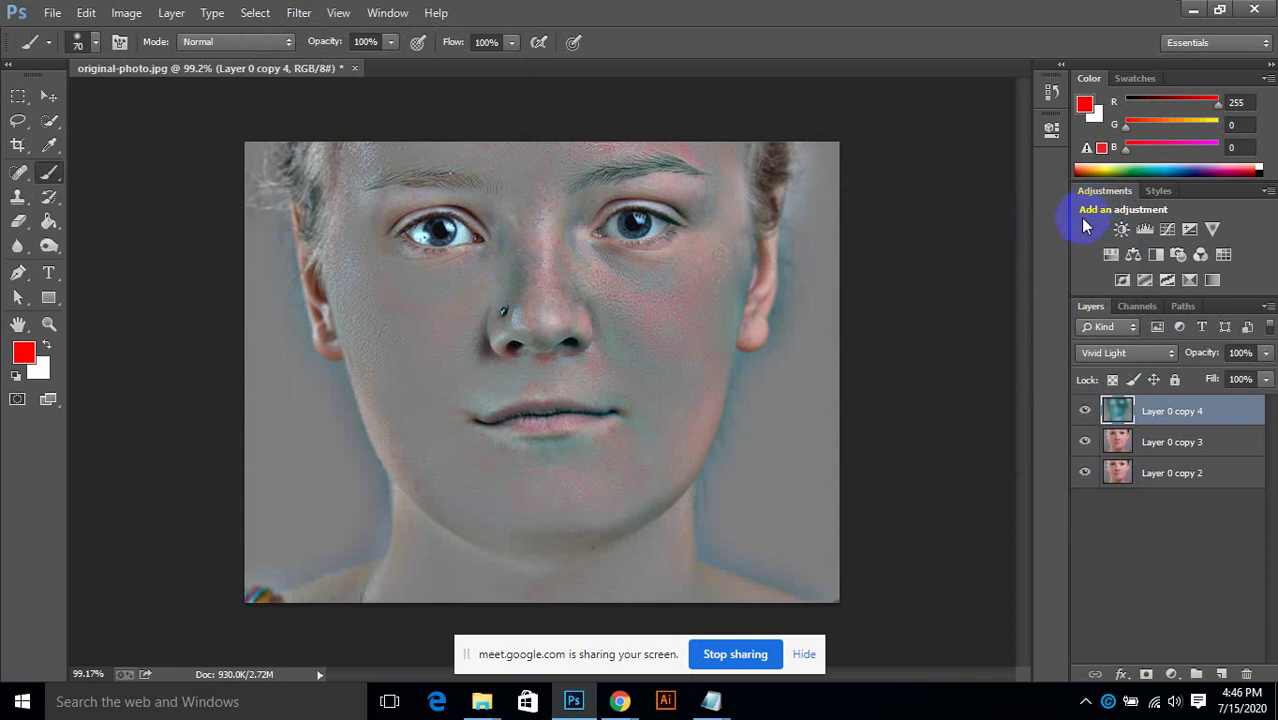
Step: Merge the blurred Vivid Light copy with the portrait copy directly beneath it and invert the merged layer's colours
ctrl+click(1180, 442)
right_click(1174, 442)
click(986, 530)
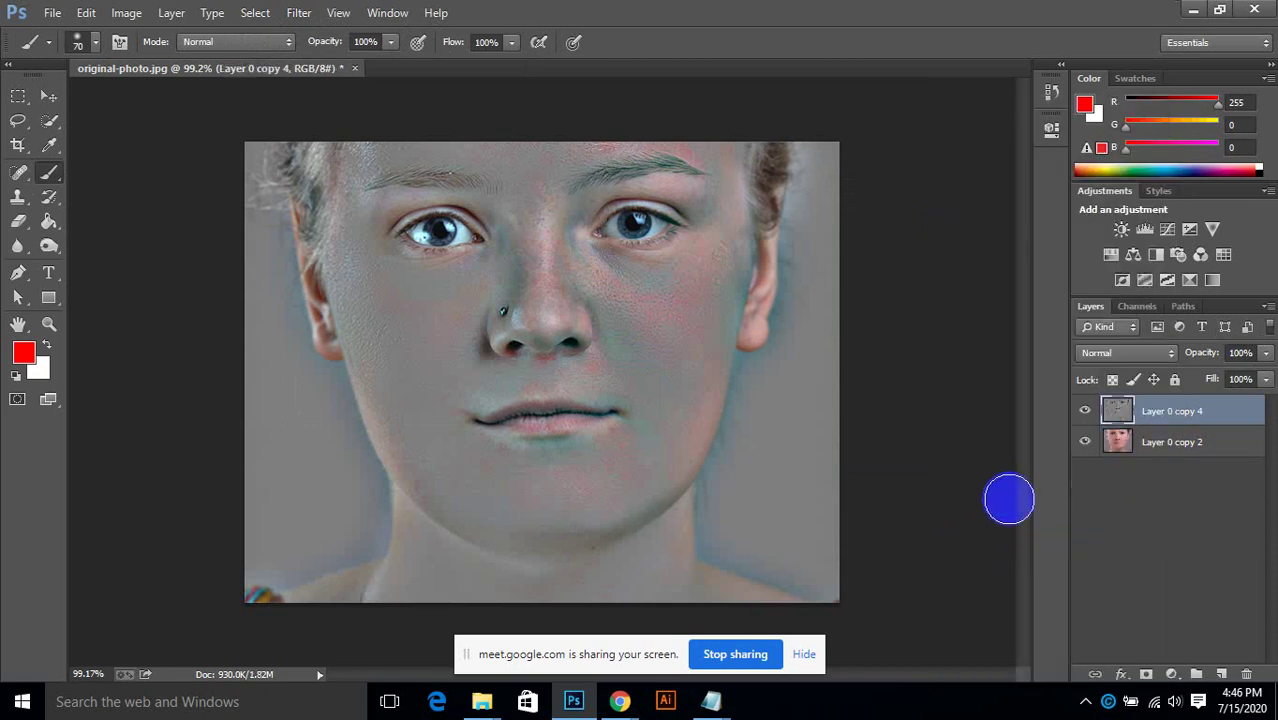
key(ctrl+i)
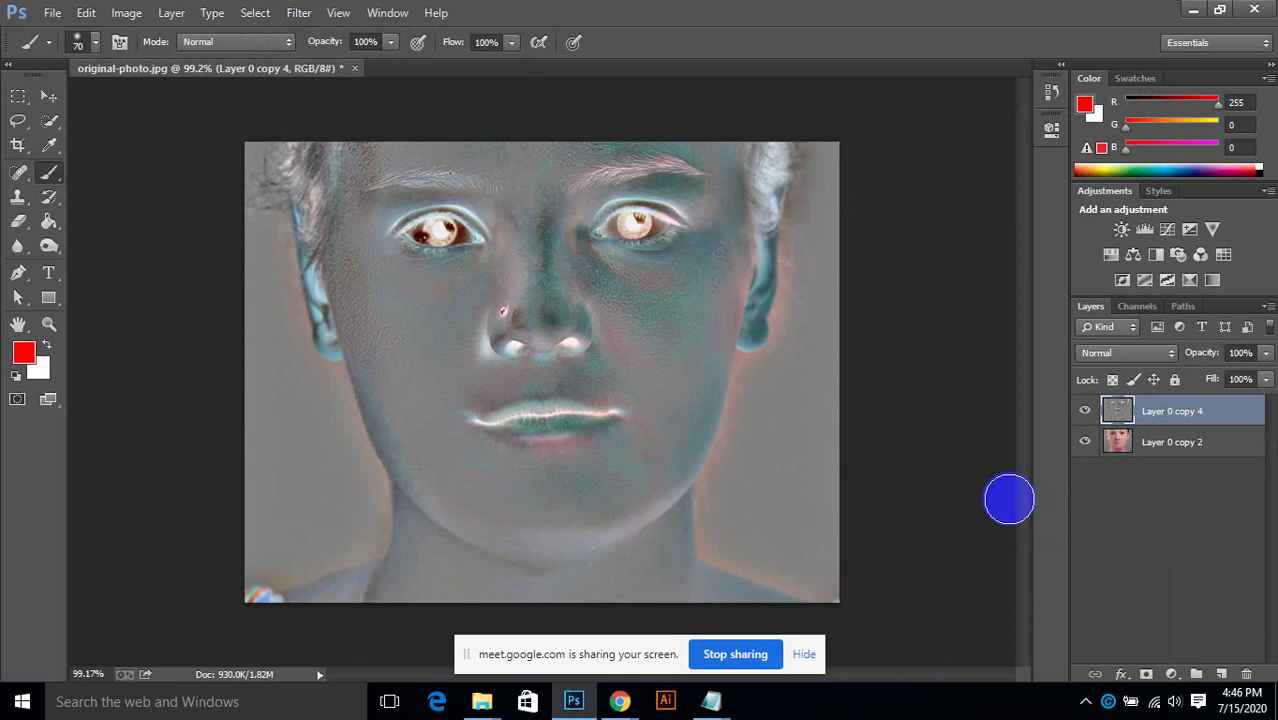
Step: Set the merged layer's blend mode to Overlay and apply a Gaussian Blur with a radius of 2 pixels
click(1117, 356)
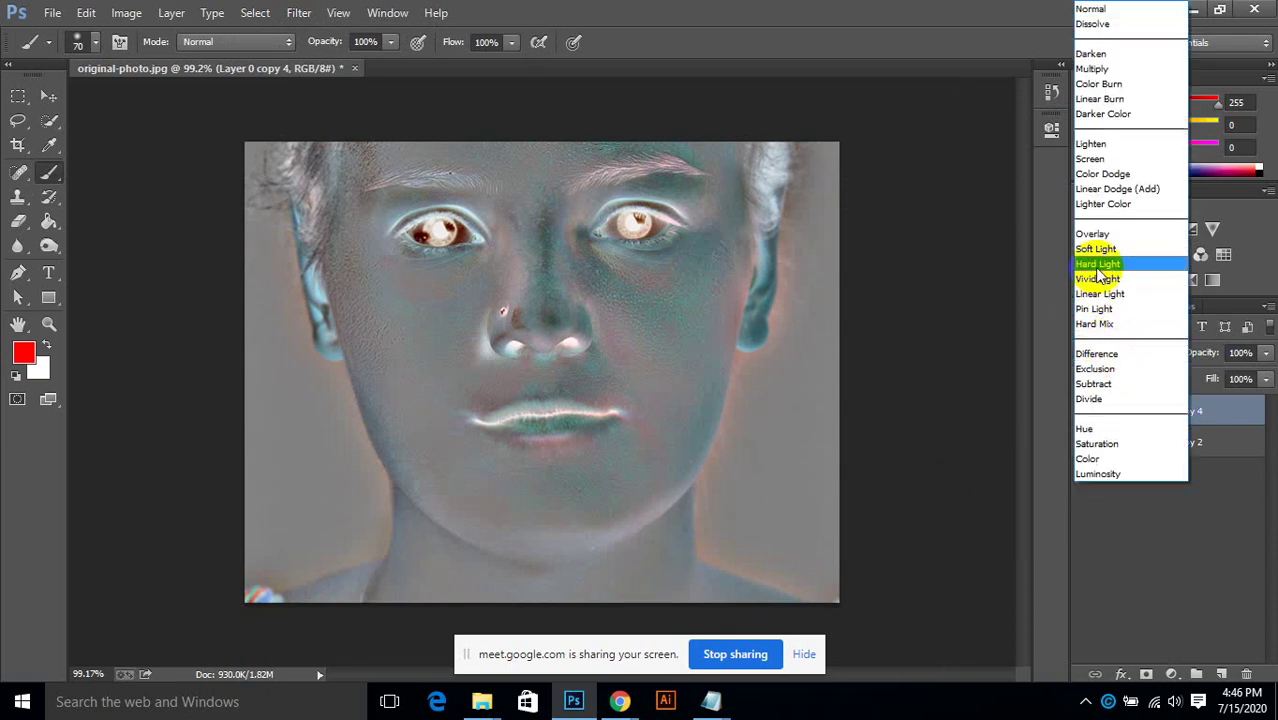
click(1101, 233)
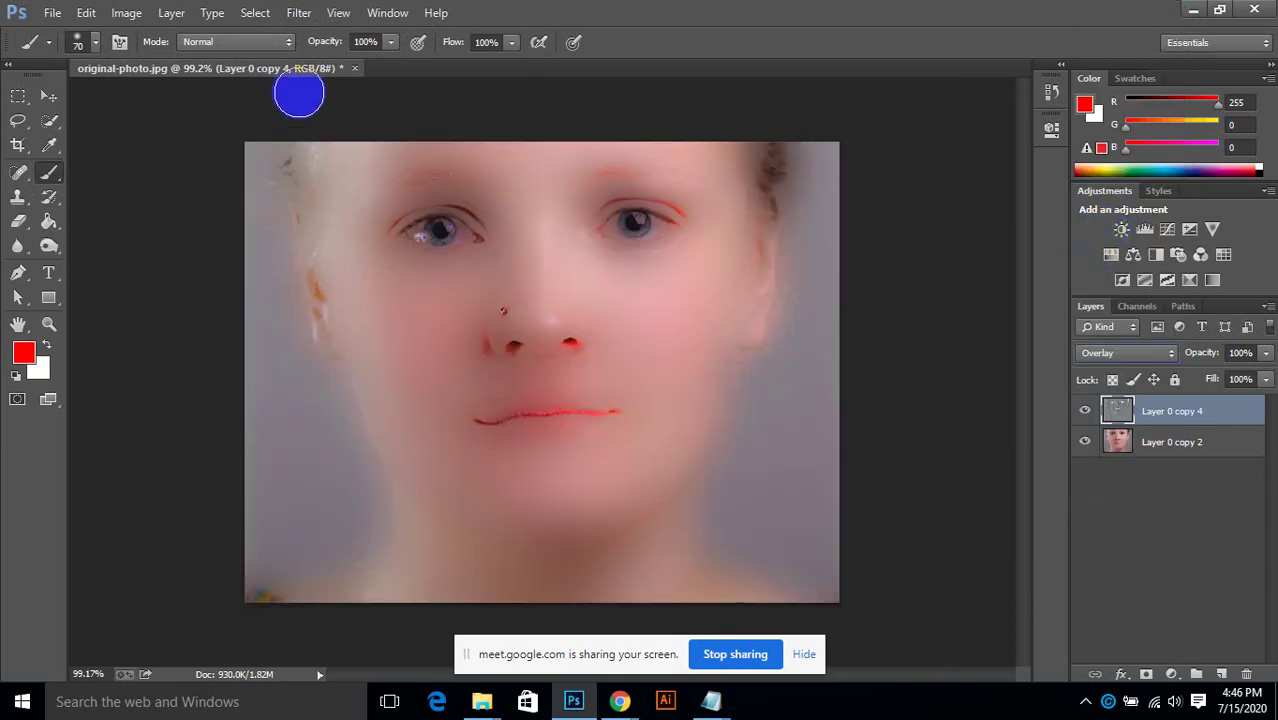
click(305, 12)
mouse_move(408, 222)
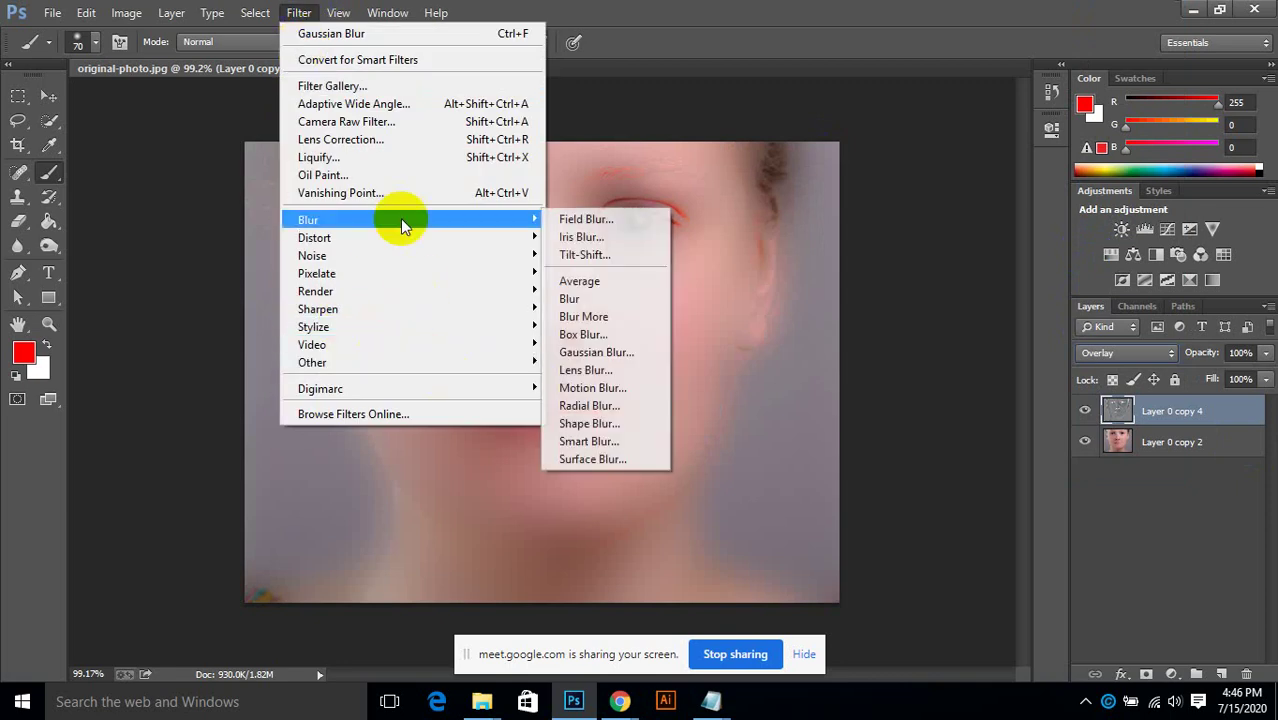
click(597, 351)
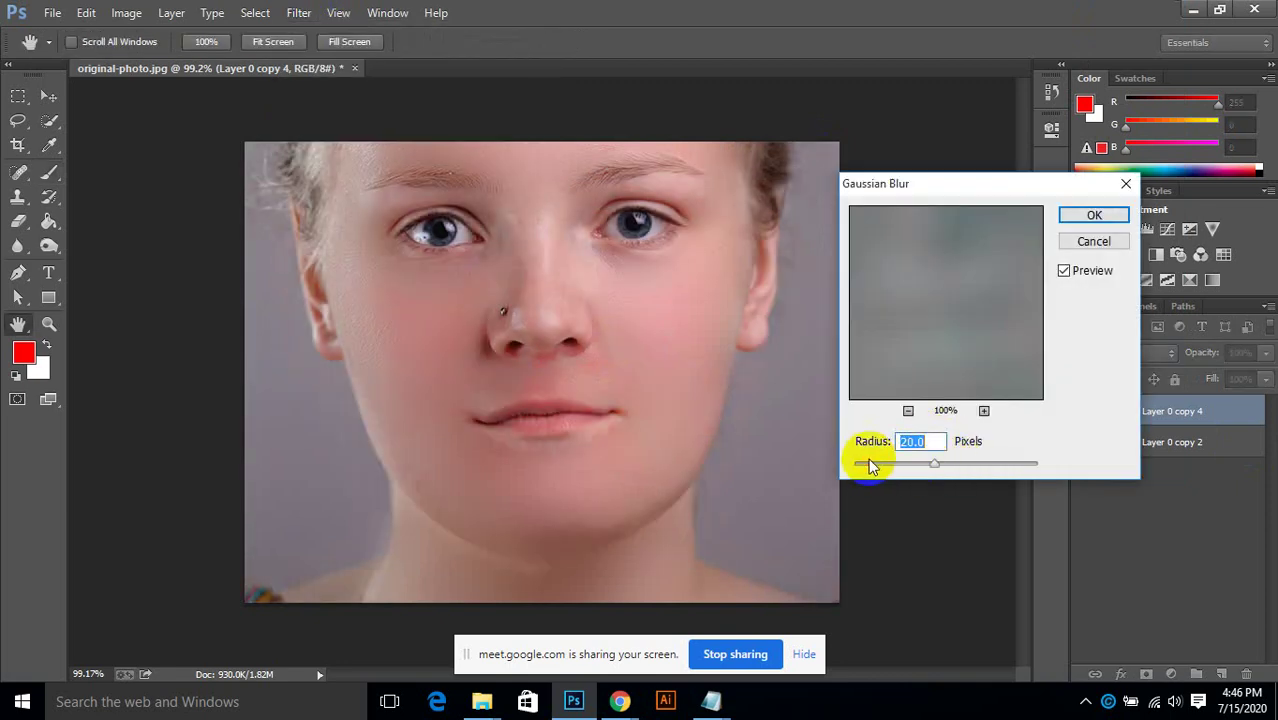
text(2)
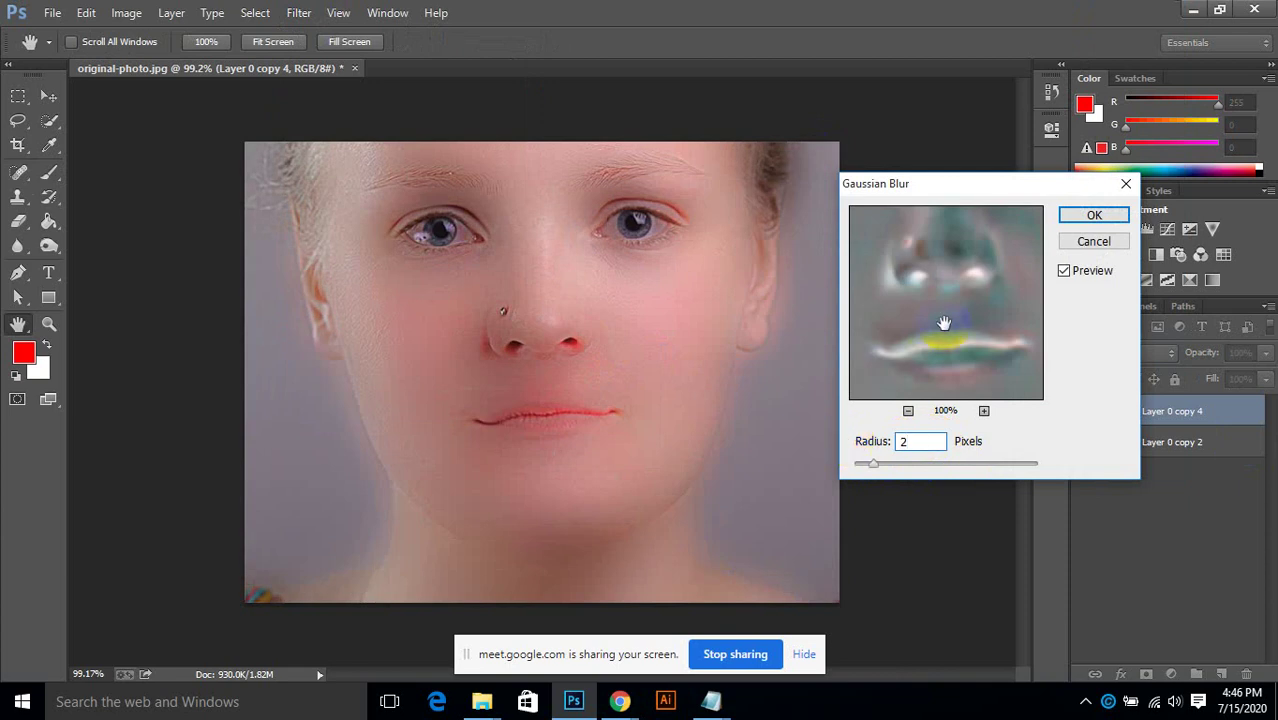
click(1093, 215)
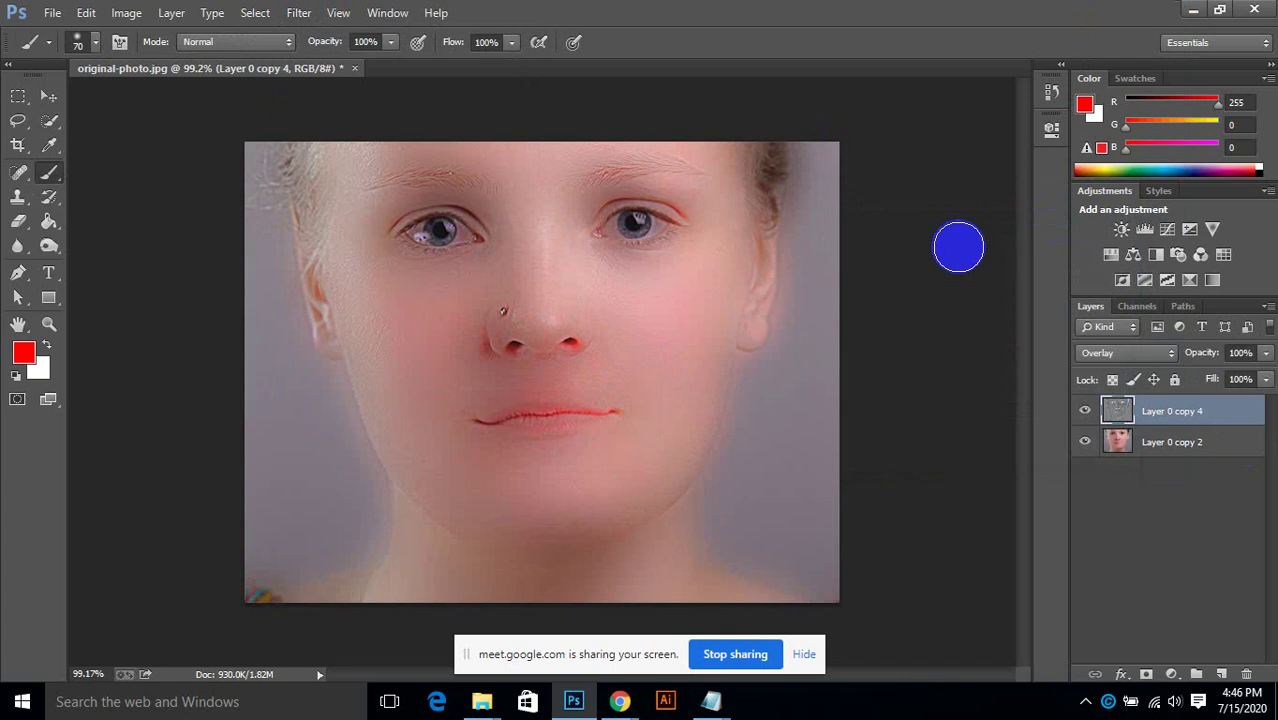
Step: Add a layer mask to the Overlay layer and invert it to black to hide the smoothing
click(1147, 673)
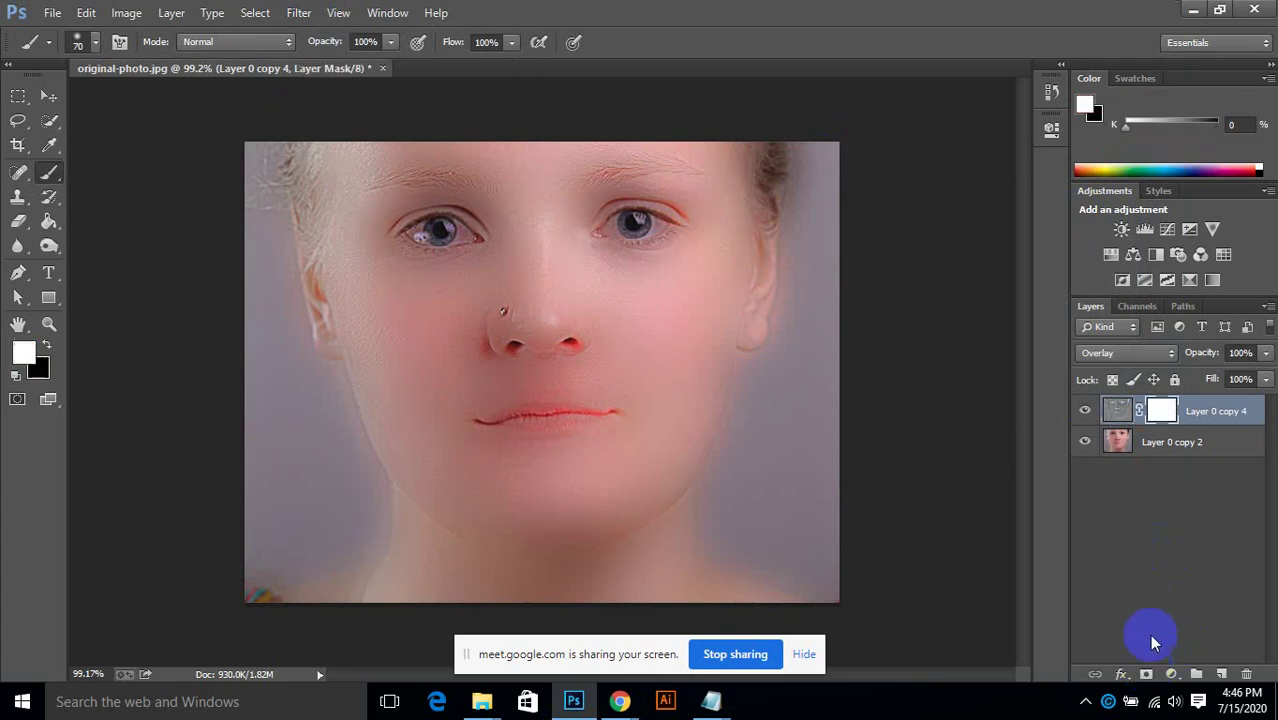
click(126, 12)
mouse_move(309, 62)
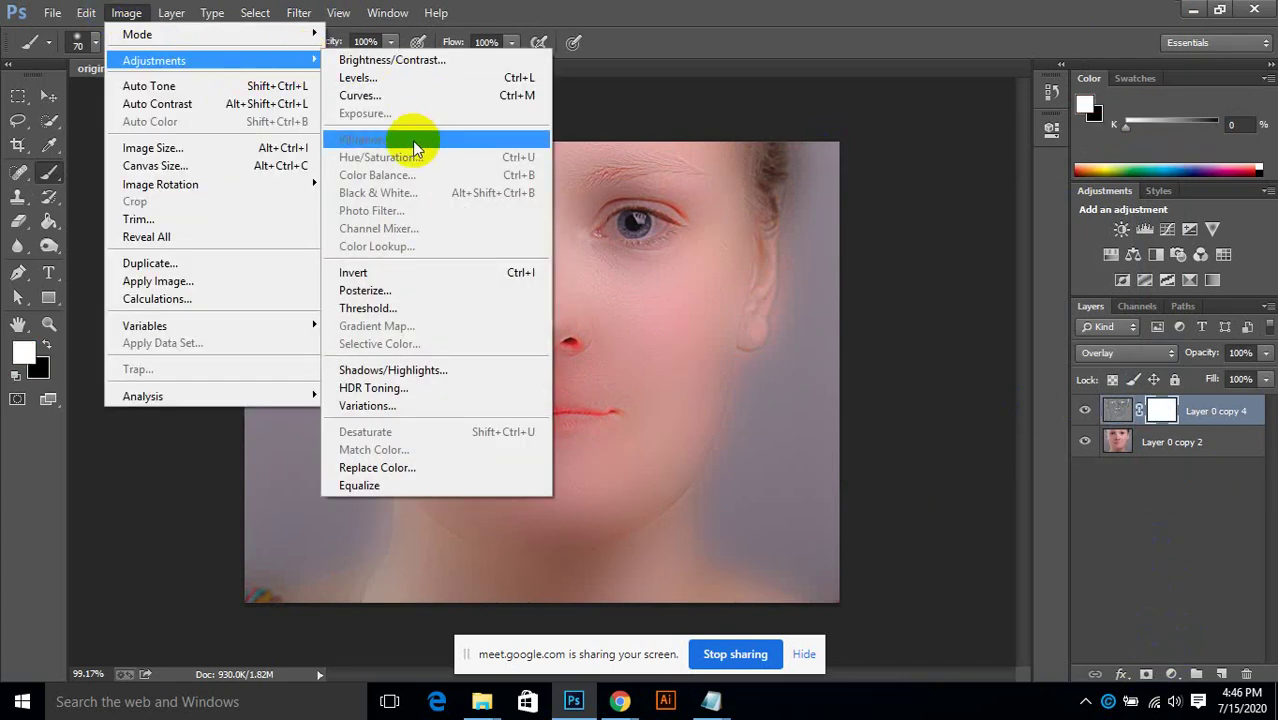
click(397, 279)
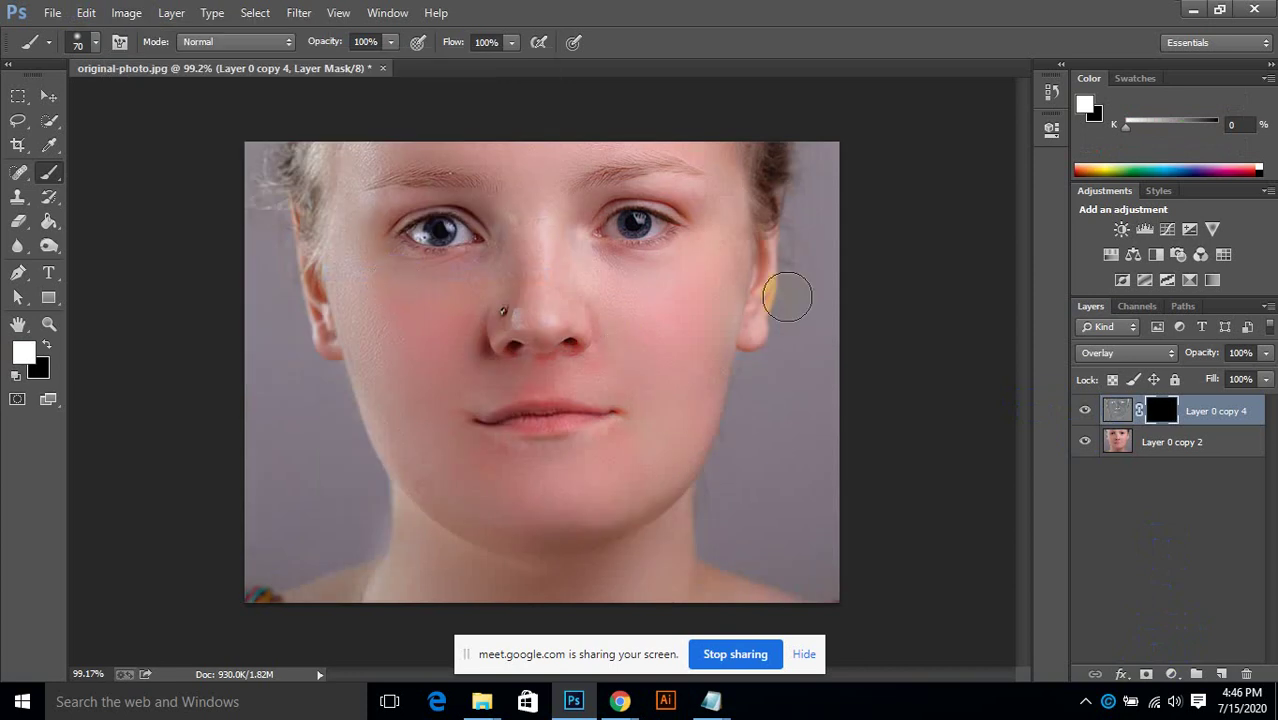
Step: Paint white on the mask over the bridge of the nose with a 50-pixel brush
key(bracketleft)
key(bracketleft)
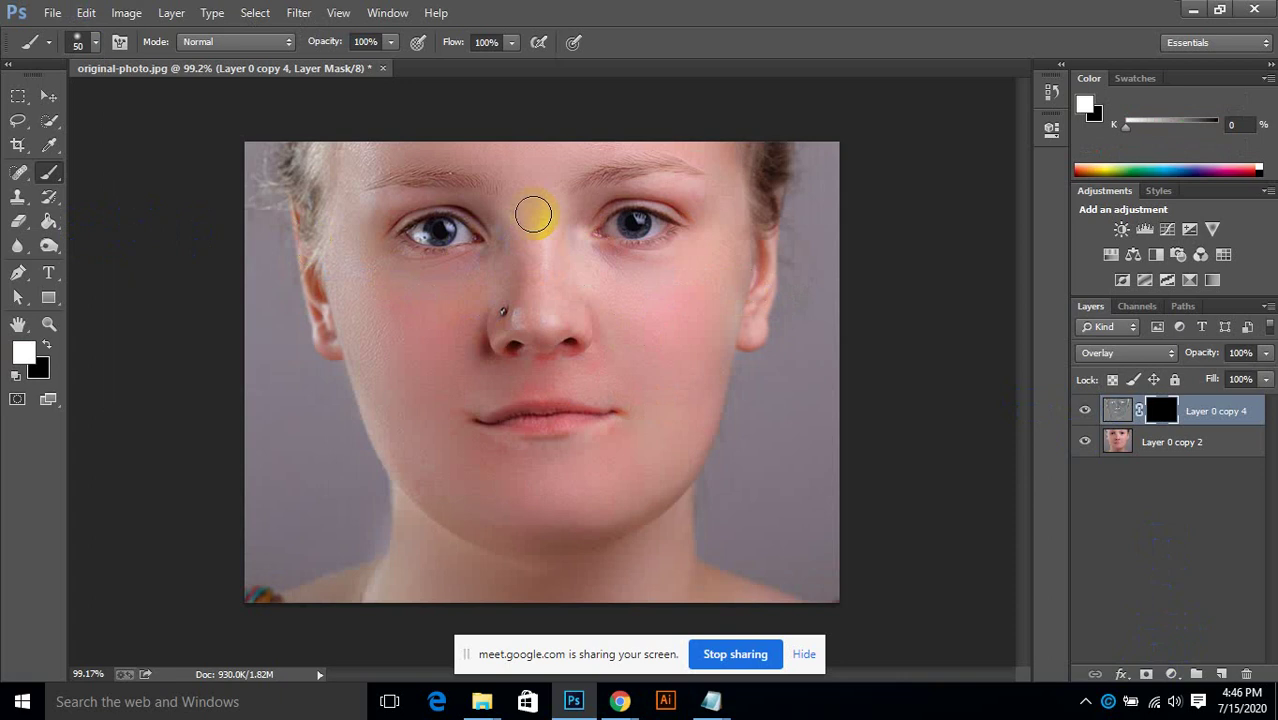
mouse_move(528, 228)
mouse_down()
mouse_move(531, 313)
mouse_move(522, 274)
mouse_move(544, 236)
mouse_move(572, 318)
mouse_move(580, 302)
mouse_move(538, 305)
mouse_move(499, 271)
mouse_up()
Step: Switch the foreground colour to black with a 45-pixel brush and trim the painted mask area beside the nose
key(bracketleft)
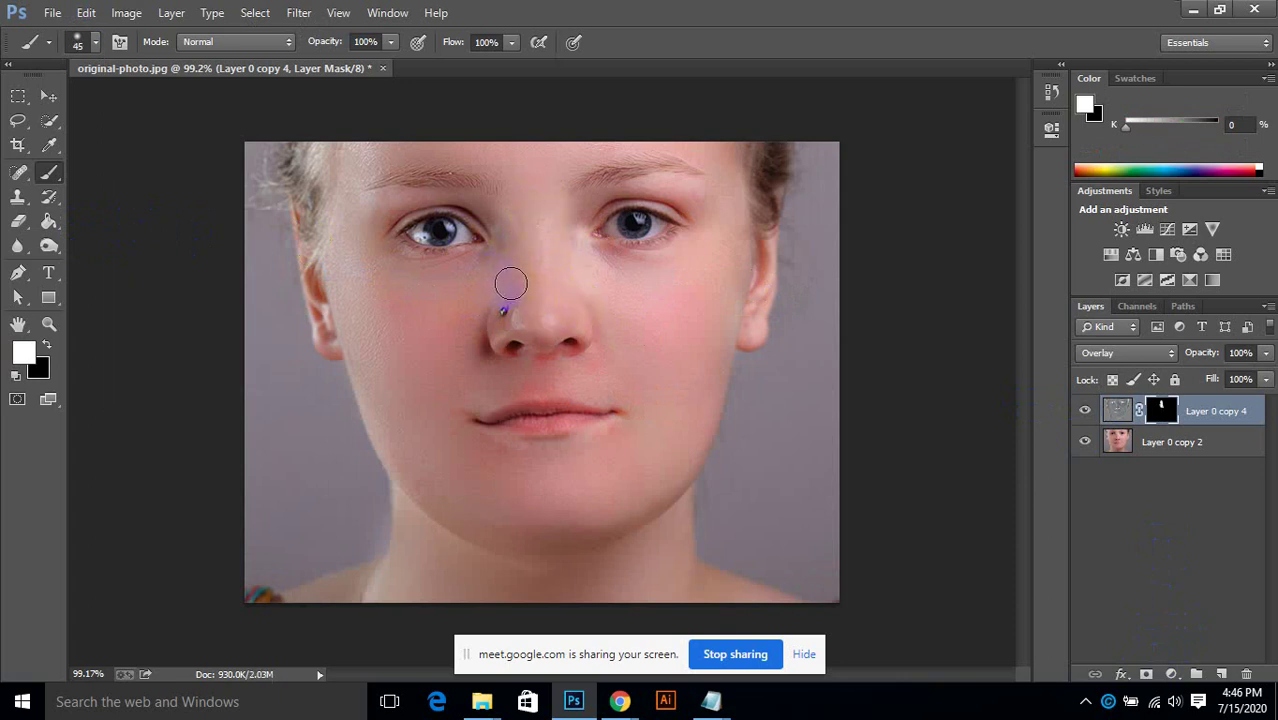
click(46, 344)
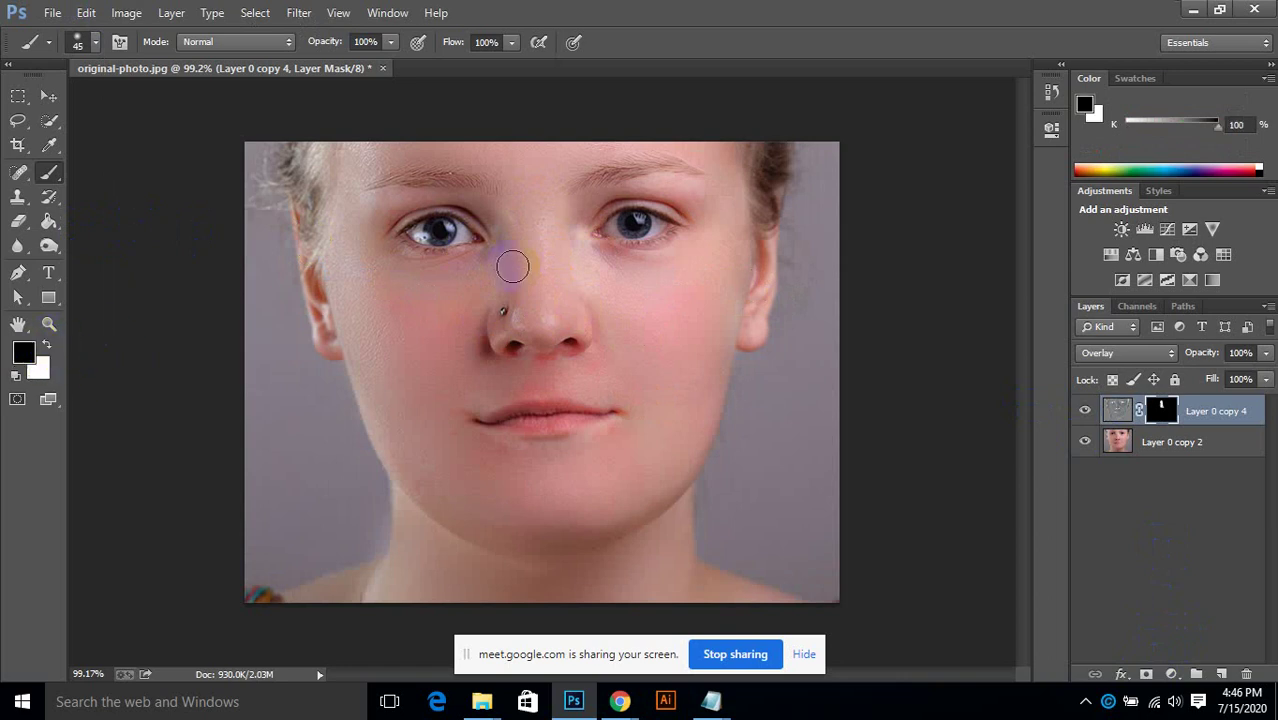
scroll(499, 285, up, 2)
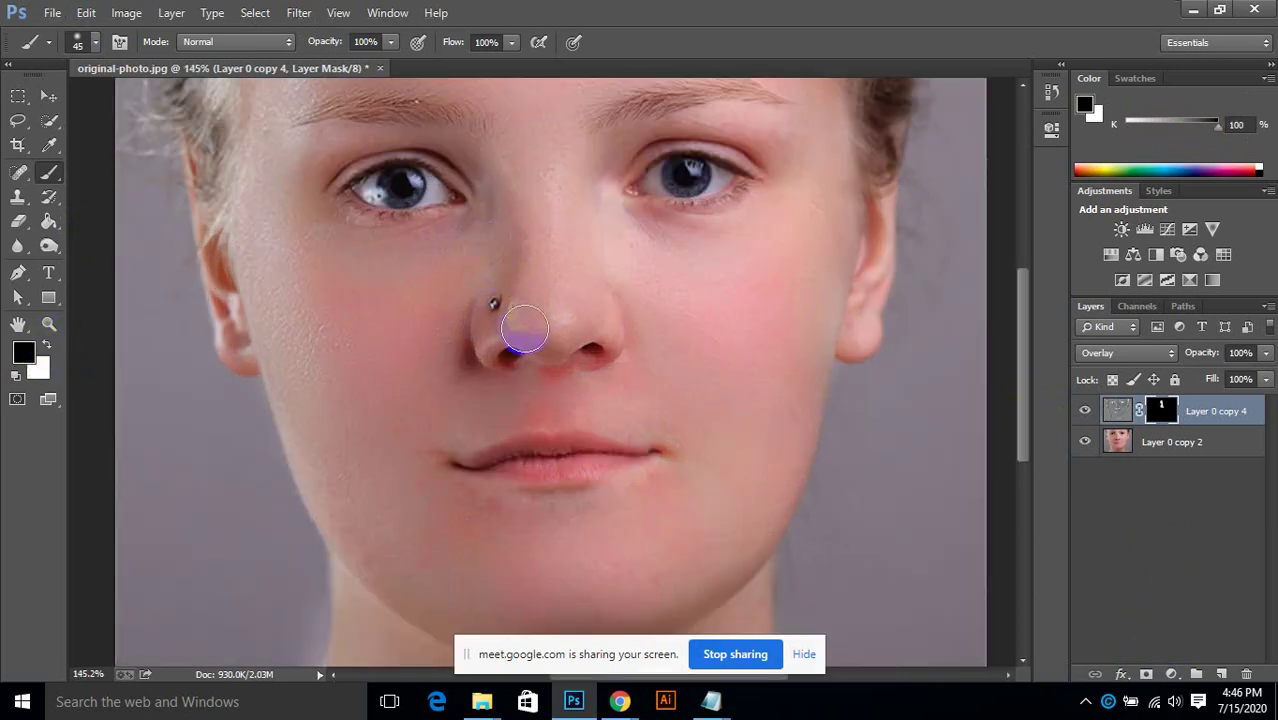
scroll(545, 190, down, 2)
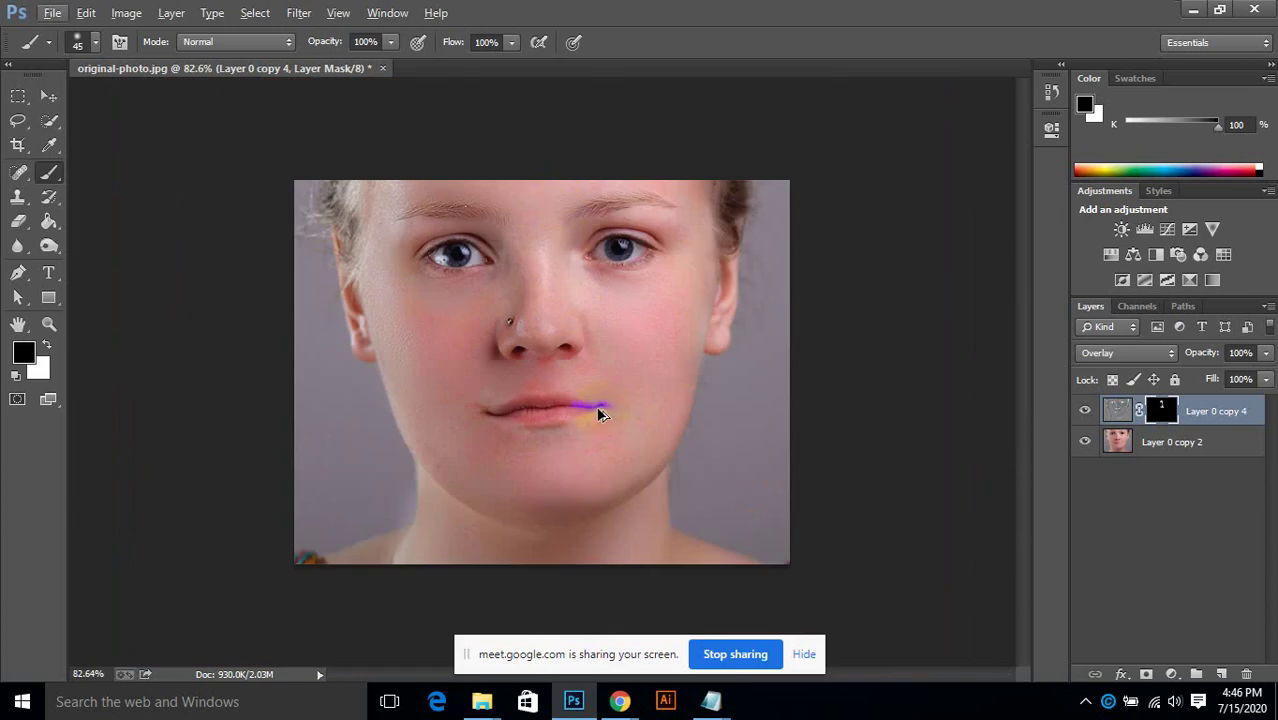
Step: Switch back to white and paint the mask over the nose, the inner eye area and the adjoining cheek, enlarging the brush to 50 pixels
click(46, 345)
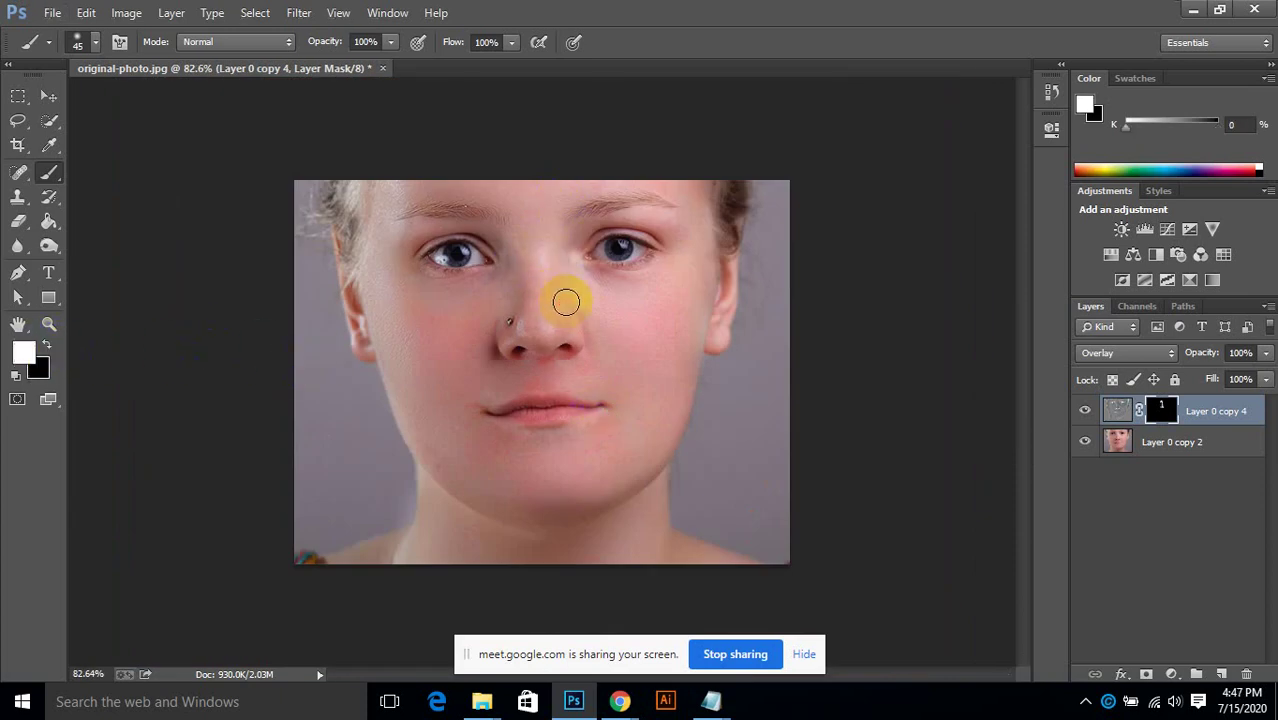
mouse_move(516, 260)
mouse_down()
mouse_move(495, 301)
mouse_move(505, 257)
mouse_move(502, 306)
mouse_move(507, 273)
mouse_move(522, 298)
mouse_move(603, 291)
mouse_move(627, 319)
mouse_move(497, 300)
mouse_move(529, 300)
mouse_move(600, 251)
mouse_up()
key(bracketright)
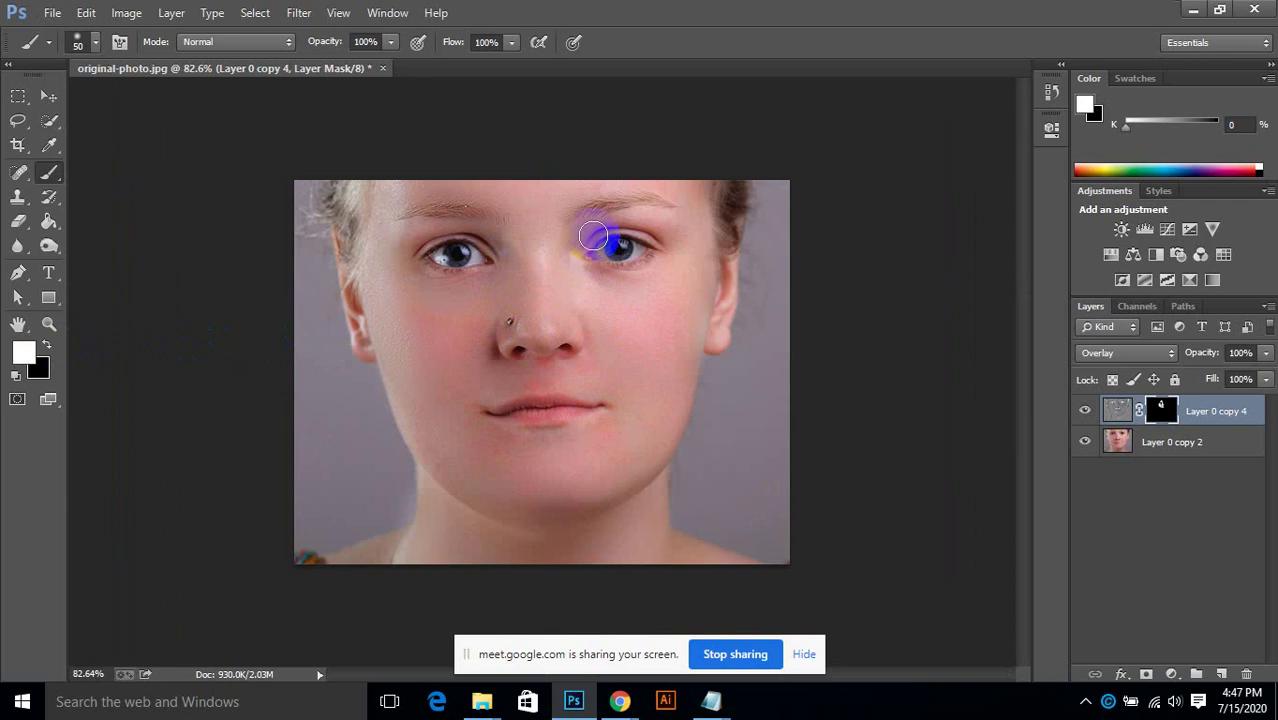
mouse_move(628, 371)
mouse_down()
mouse_move(542, 365)
mouse_move(565, 350)
mouse_up()
mouse_move(704, 222)
mouse_down()
mouse_move(699, 163)
mouse_move(713, 188)
mouse_up()
Step: Reduce the brush to 25 pixels and paint white on the mask over the side of the nose and the skin below the nostril
scroll(603, 353, up, 6)
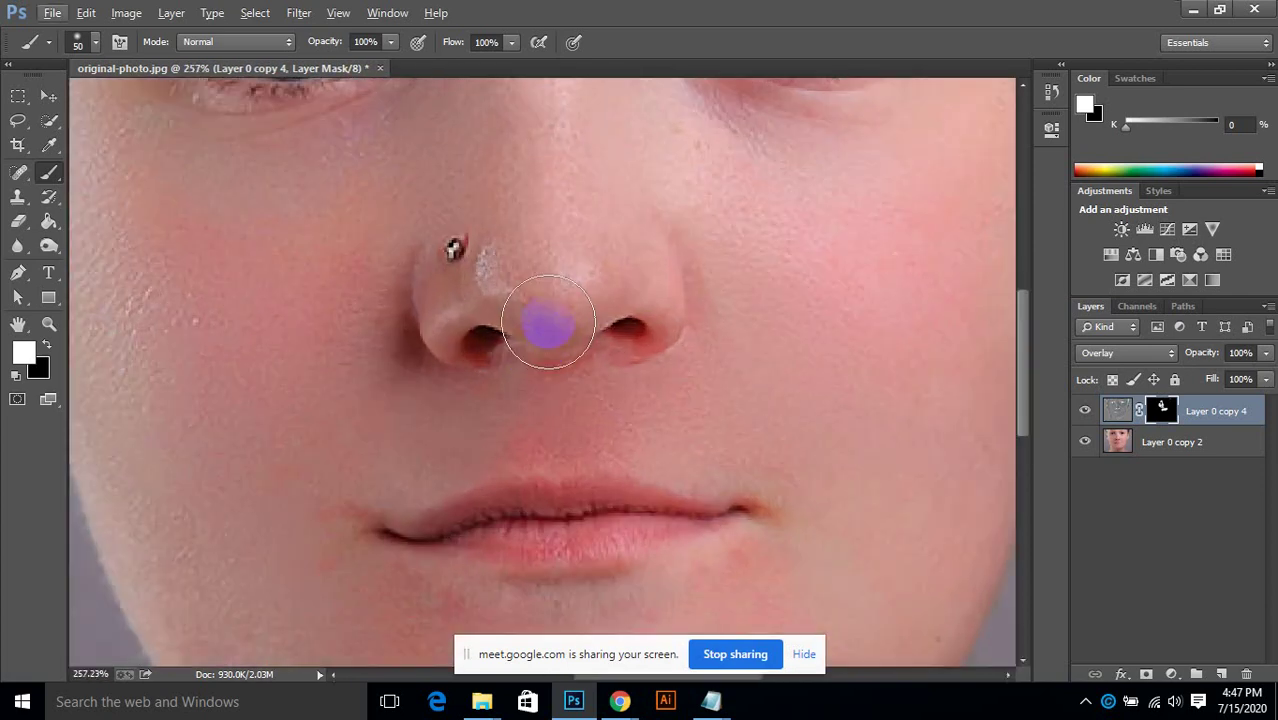
key(bracketleft)
key(bracketleft)
key(bracketleft)
key(bracketleft)
key(bracketleft)
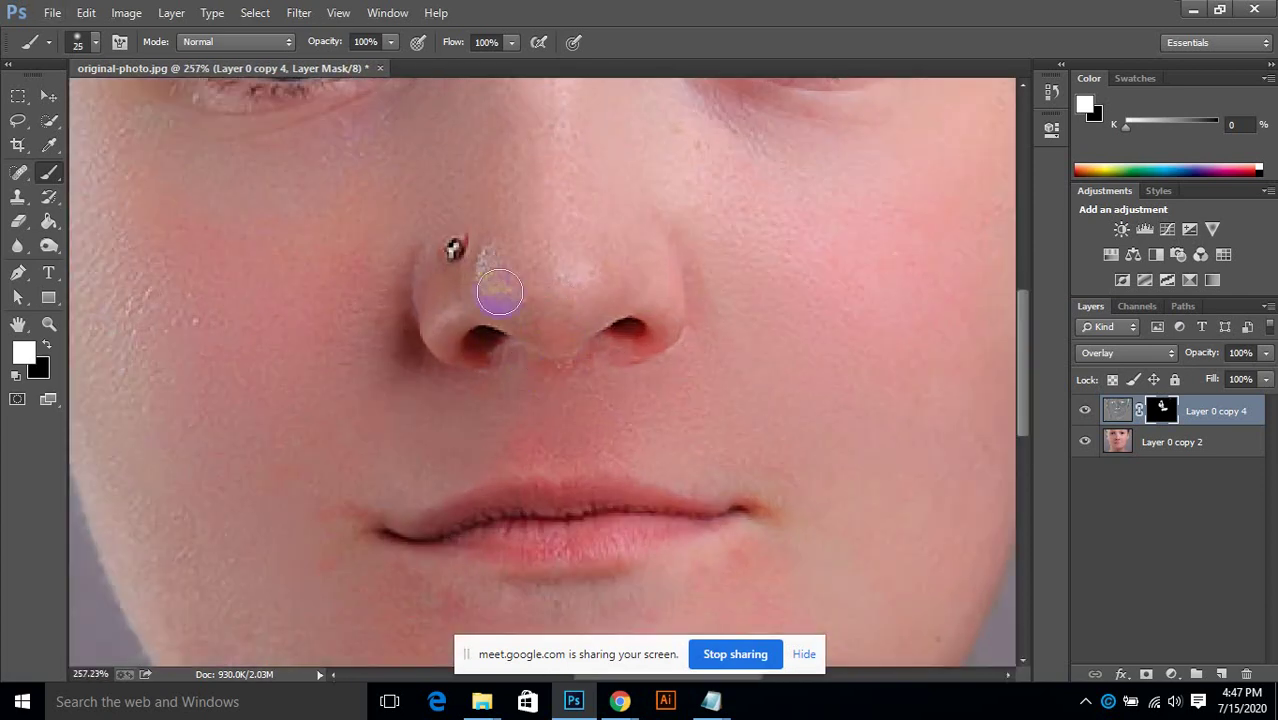
click(443, 301)
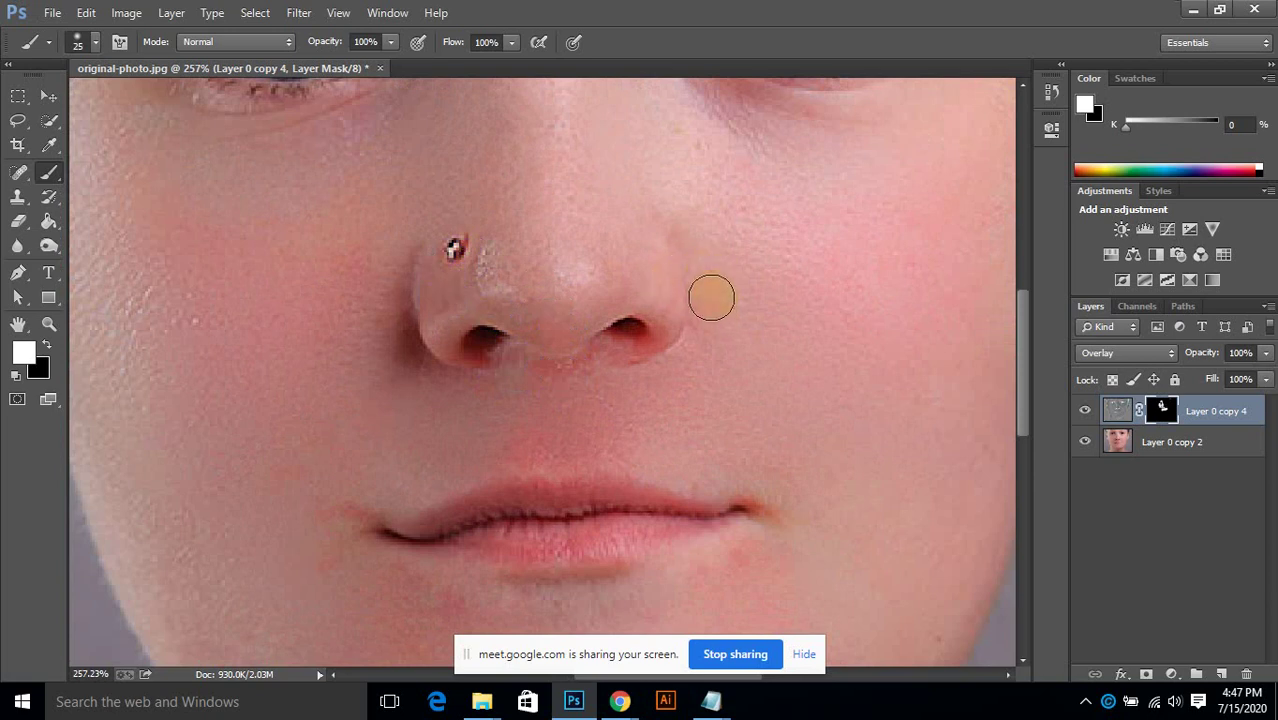
click(437, 391)
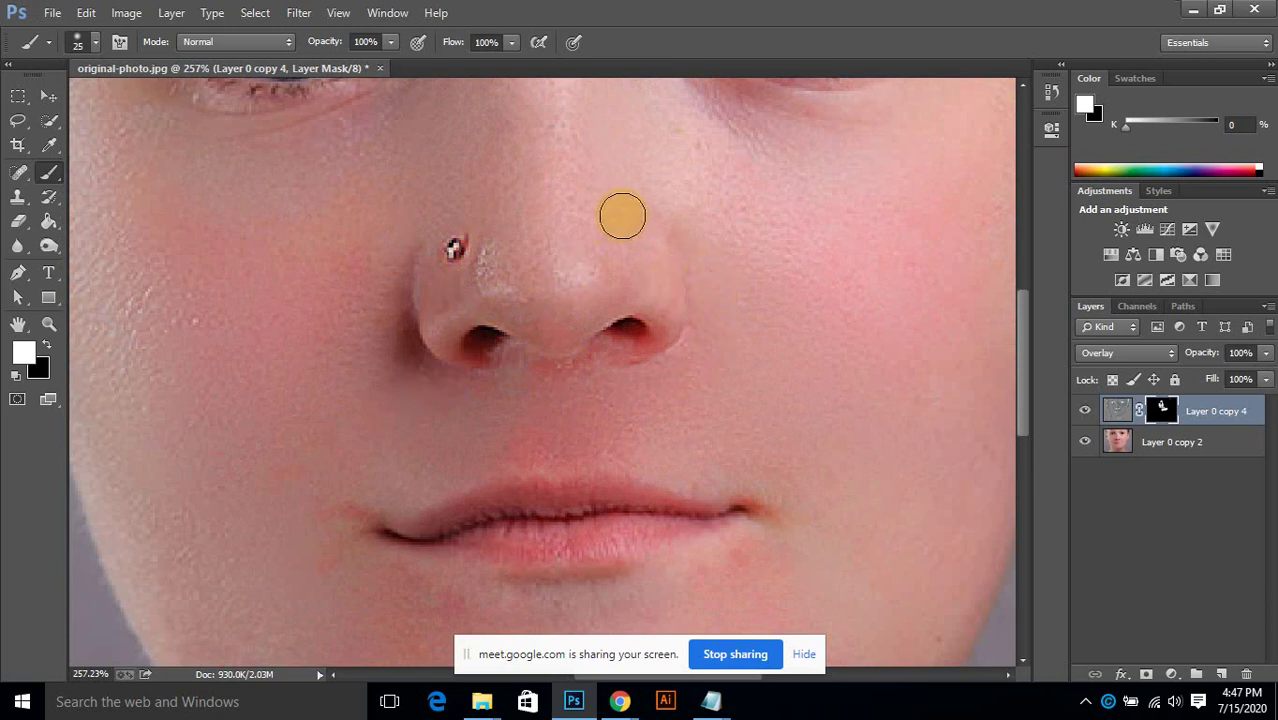
scroll(640, 175, down, 6)
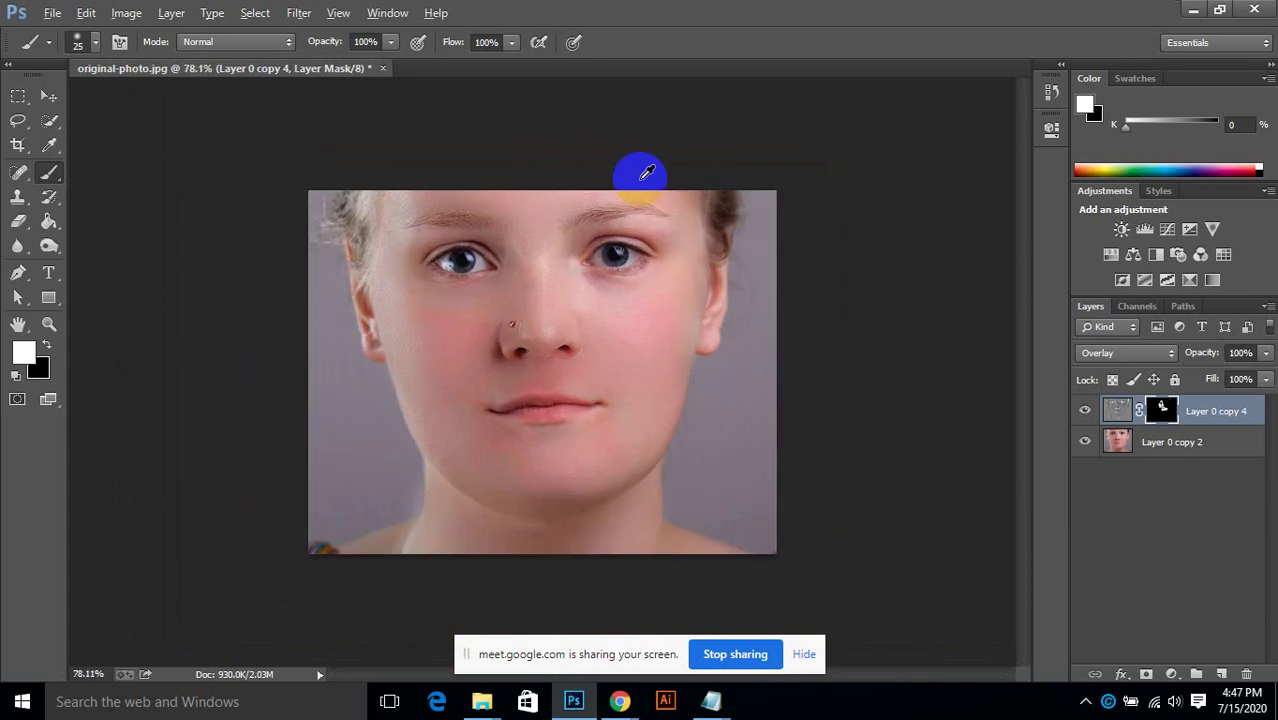
Step: Compare the retouched portrait side by side with the original in Photos, then close the original and maximize the Photoshop window again
click(1219, 10)
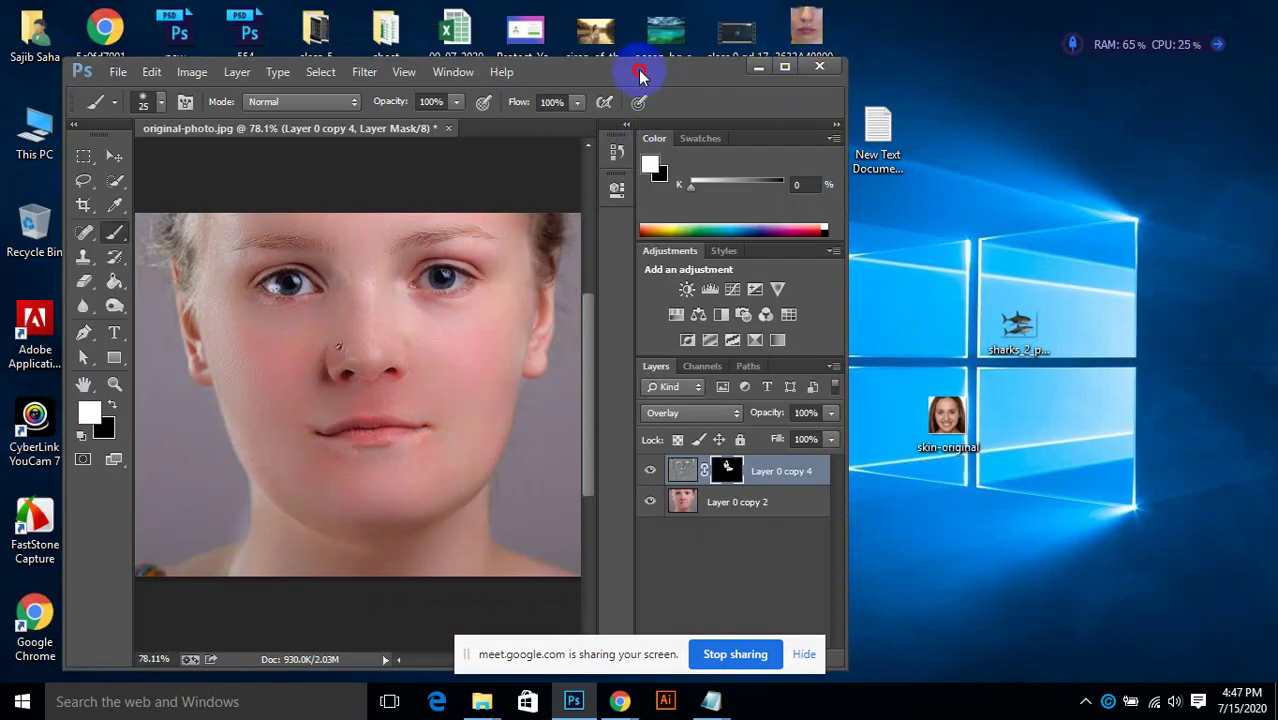
drag(640, 74, 602, 71)
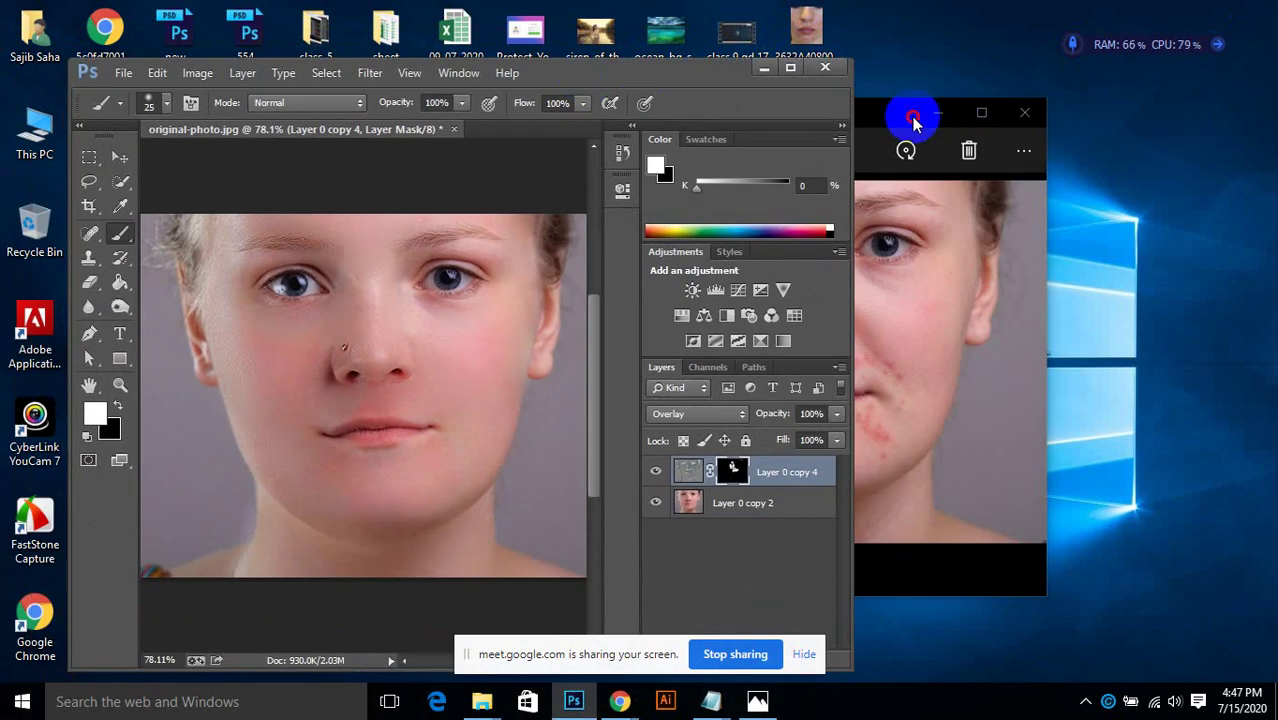
click(914, 122)
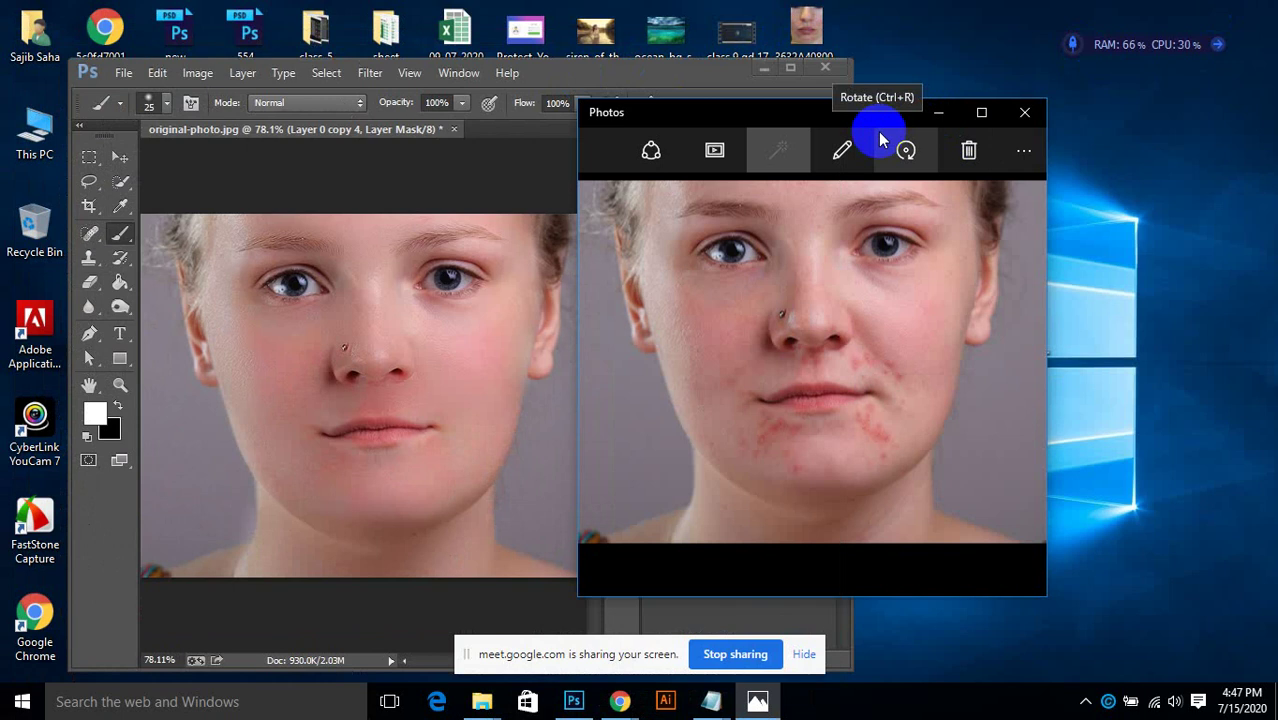
click(1028, 114)
click(789, 74)
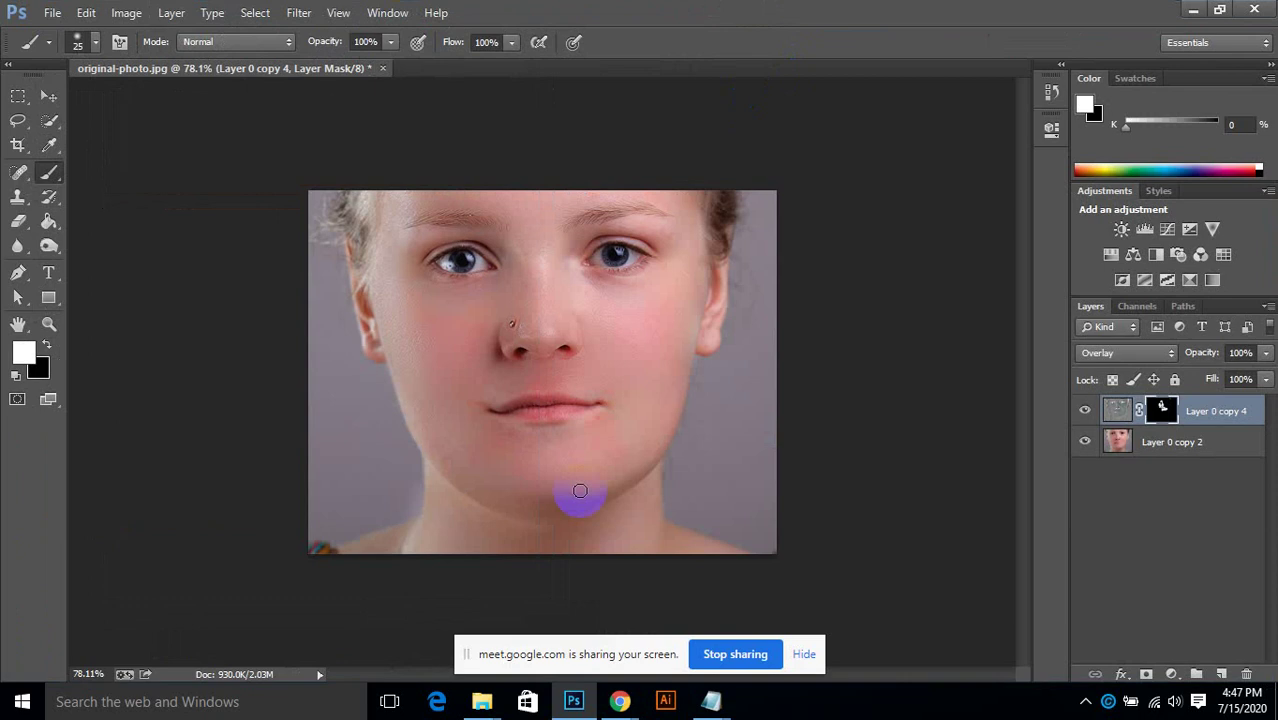
Step: Switch to the Google Meet window in Chrome and look through the meeting's participant list
mouse_move(620, 701)
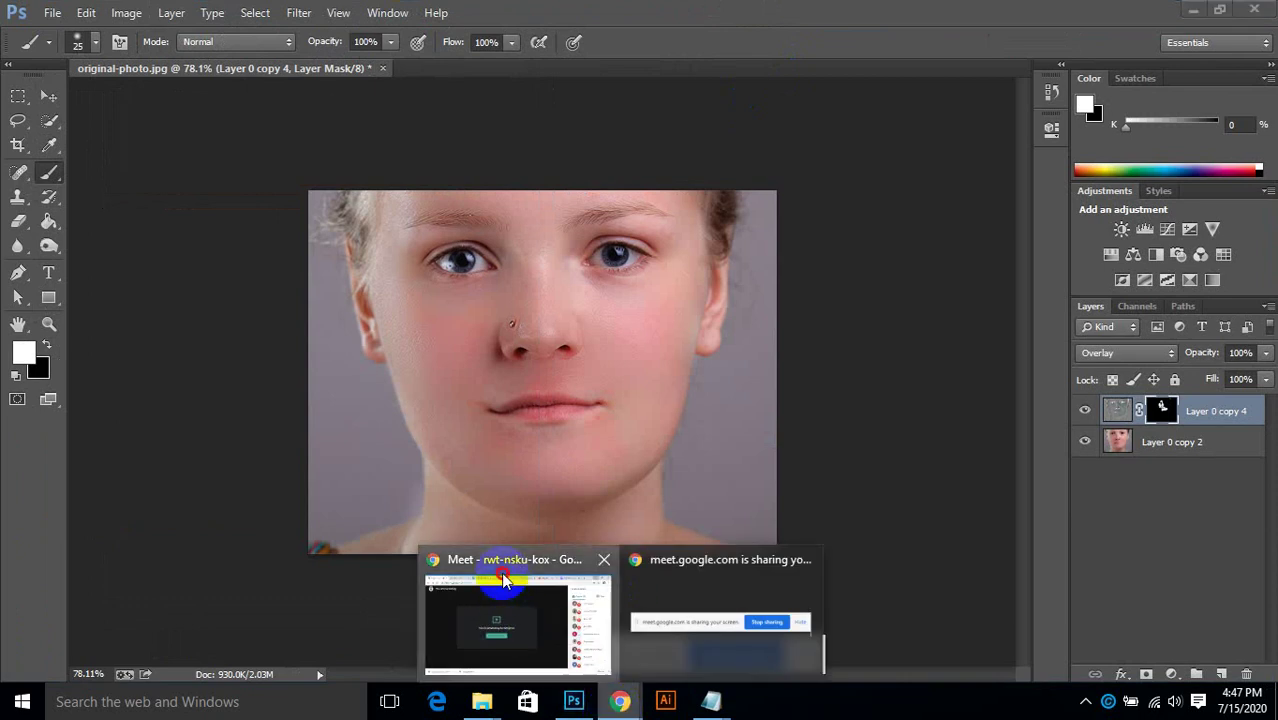
click(510, 610)
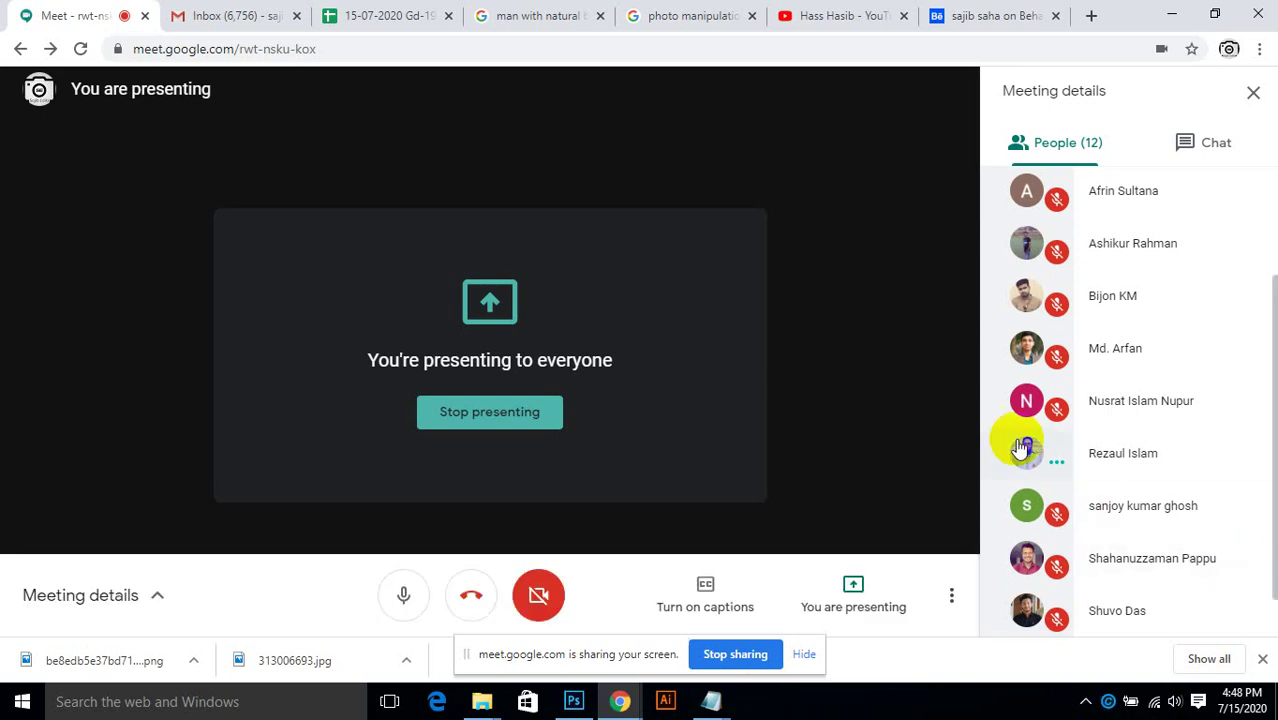
scroll(1061, 302, down, 1)
scroll(1142, 300, up, 2)
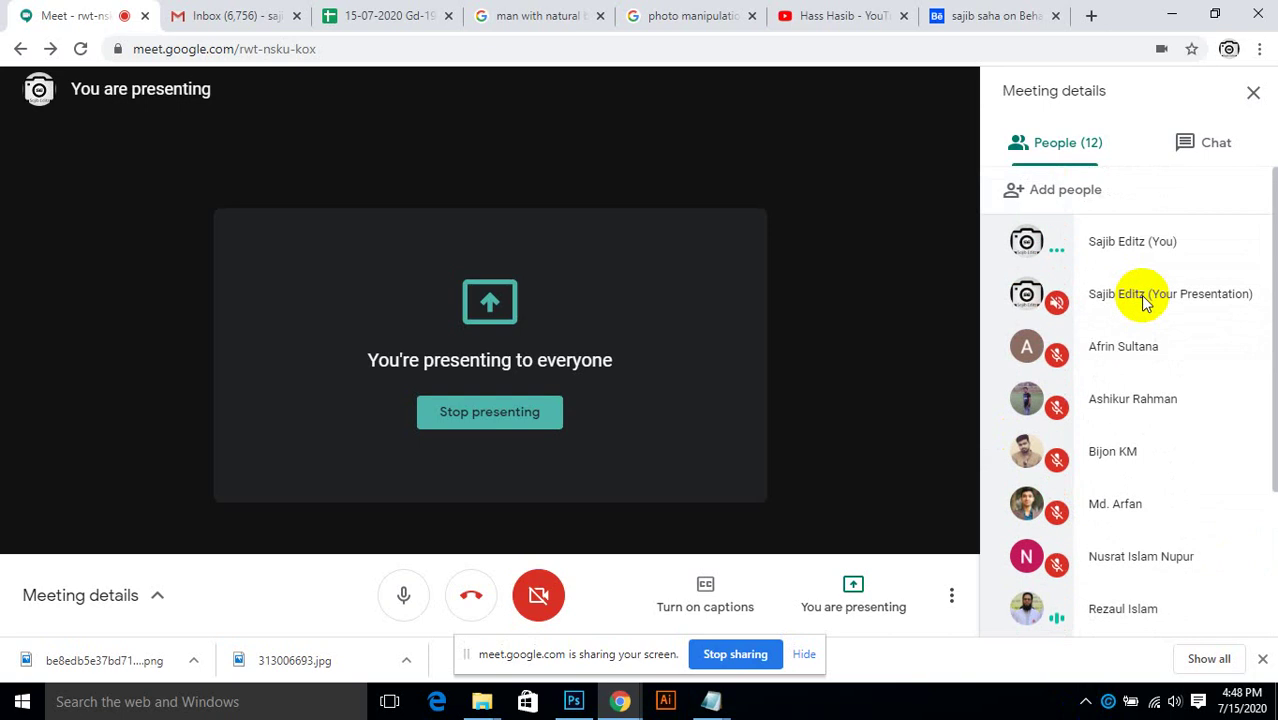
Step: Look through the rest of the meeting's participant list and dismiss the notification about presenting to everyone
scroll(1115, 470, down, 2)
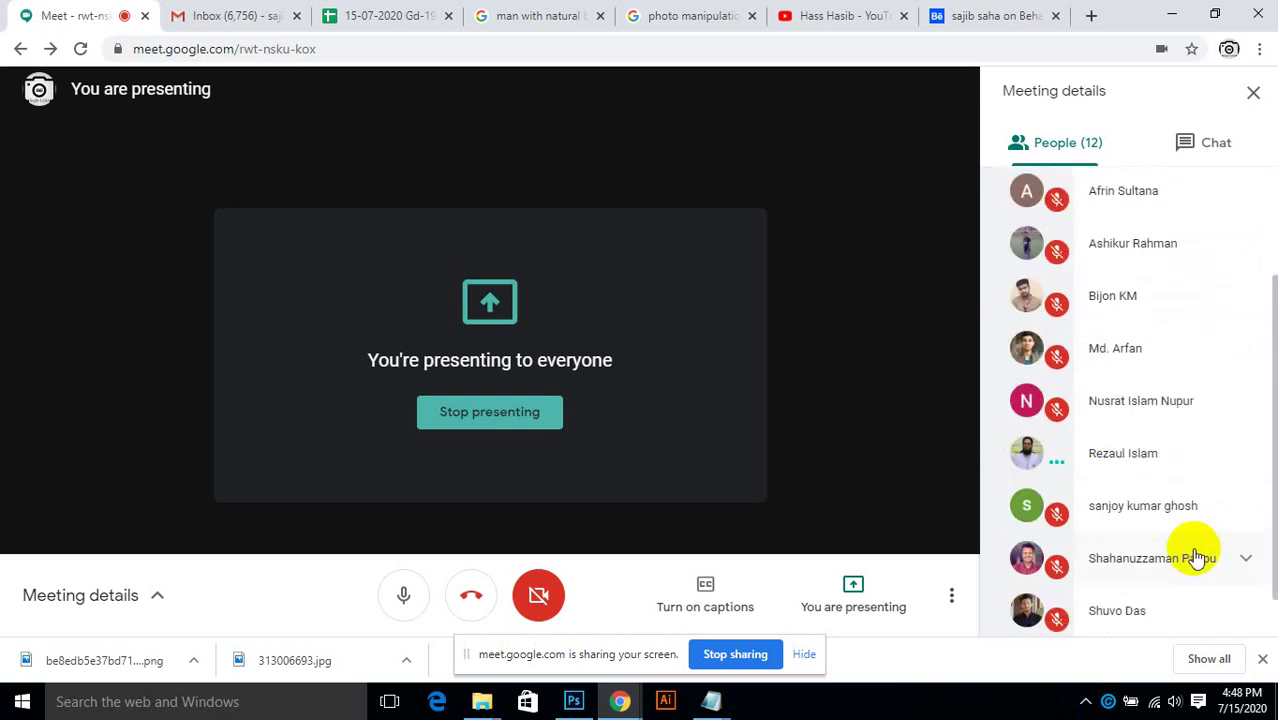
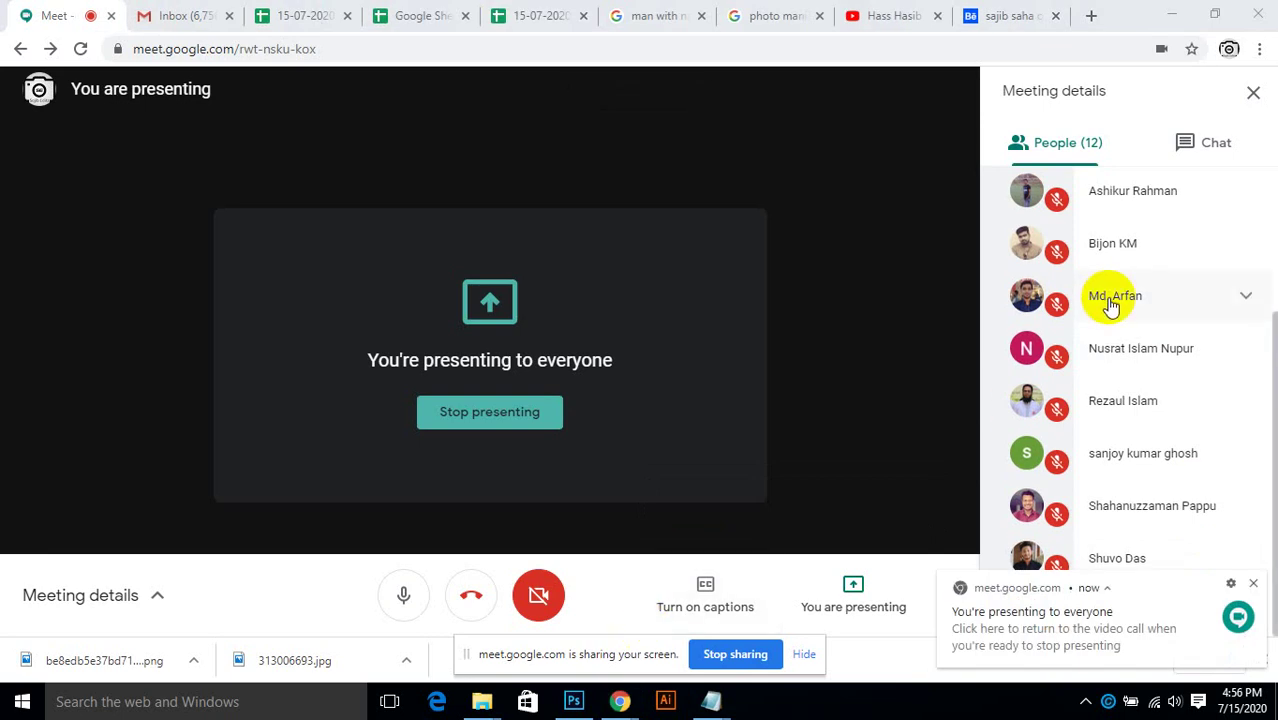
click(1257, 585)
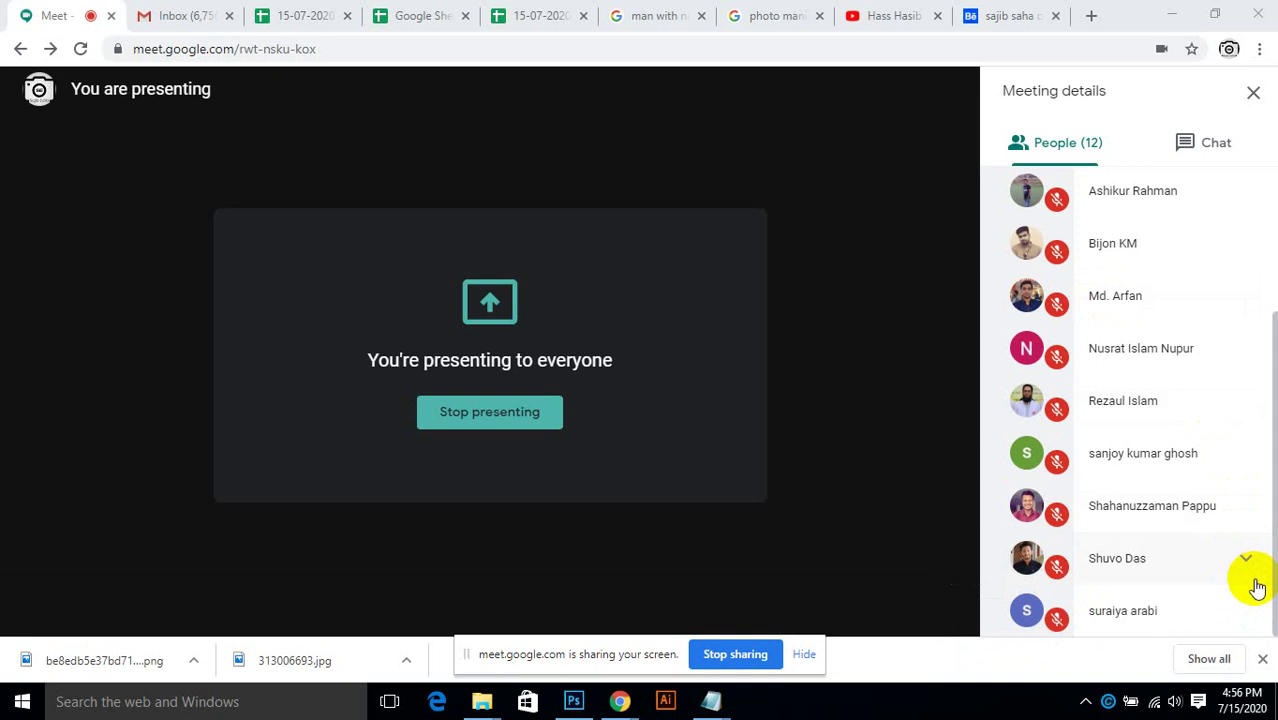
mouse_move(725, 502)
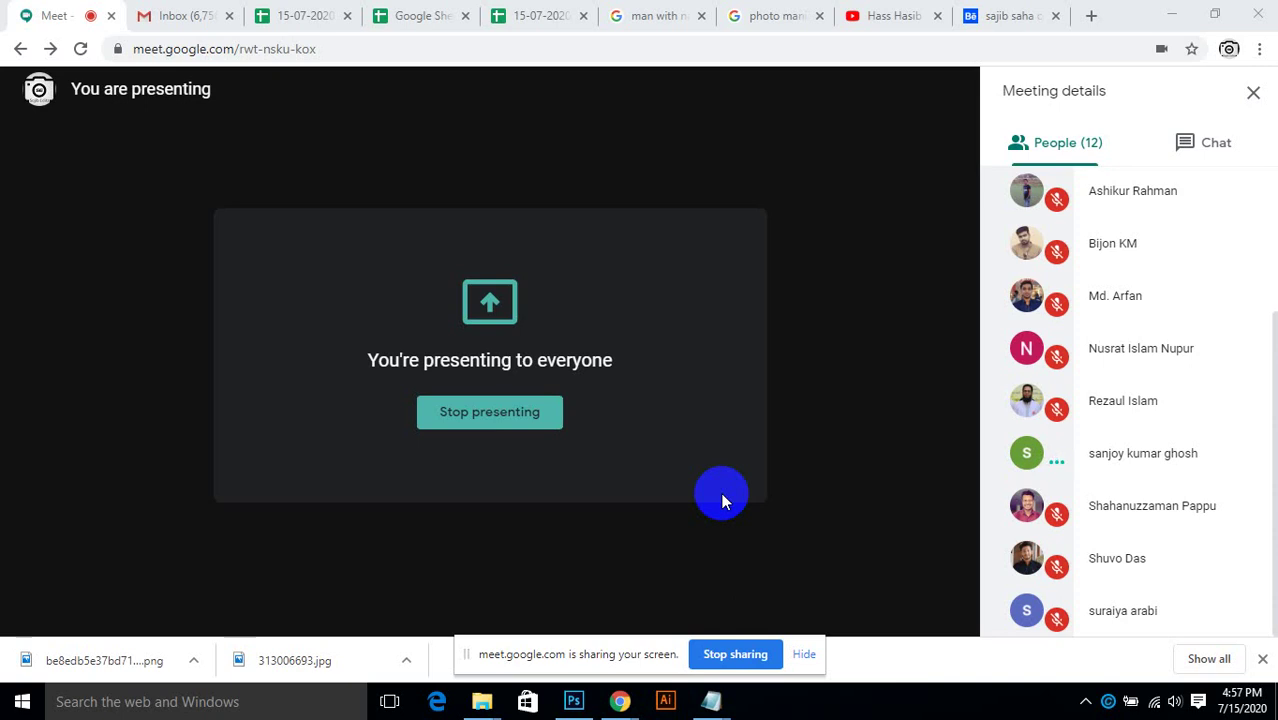
Step: Minimize Chrome and Photoshop to reach the desktop and open the close-up lips photo, close-up-of-womens-lips.jpg, in Photoshop as a separate document
click(1176, 14)
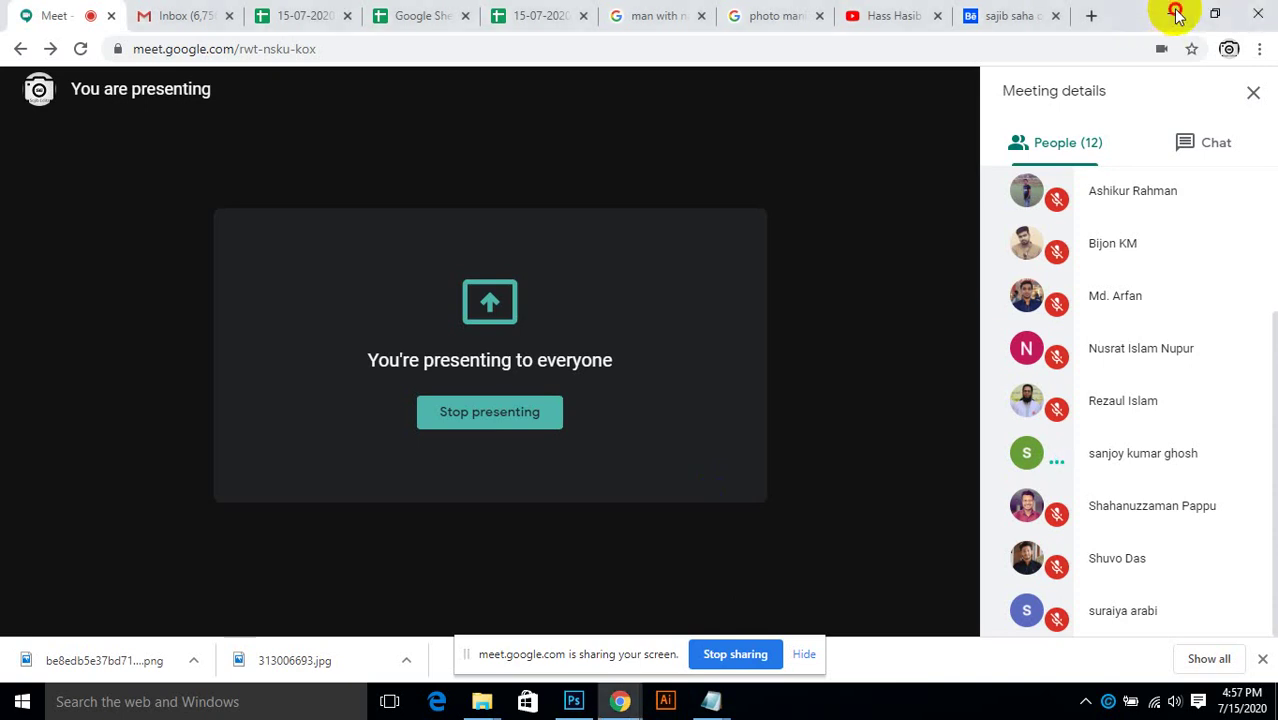
click(1176, 14)
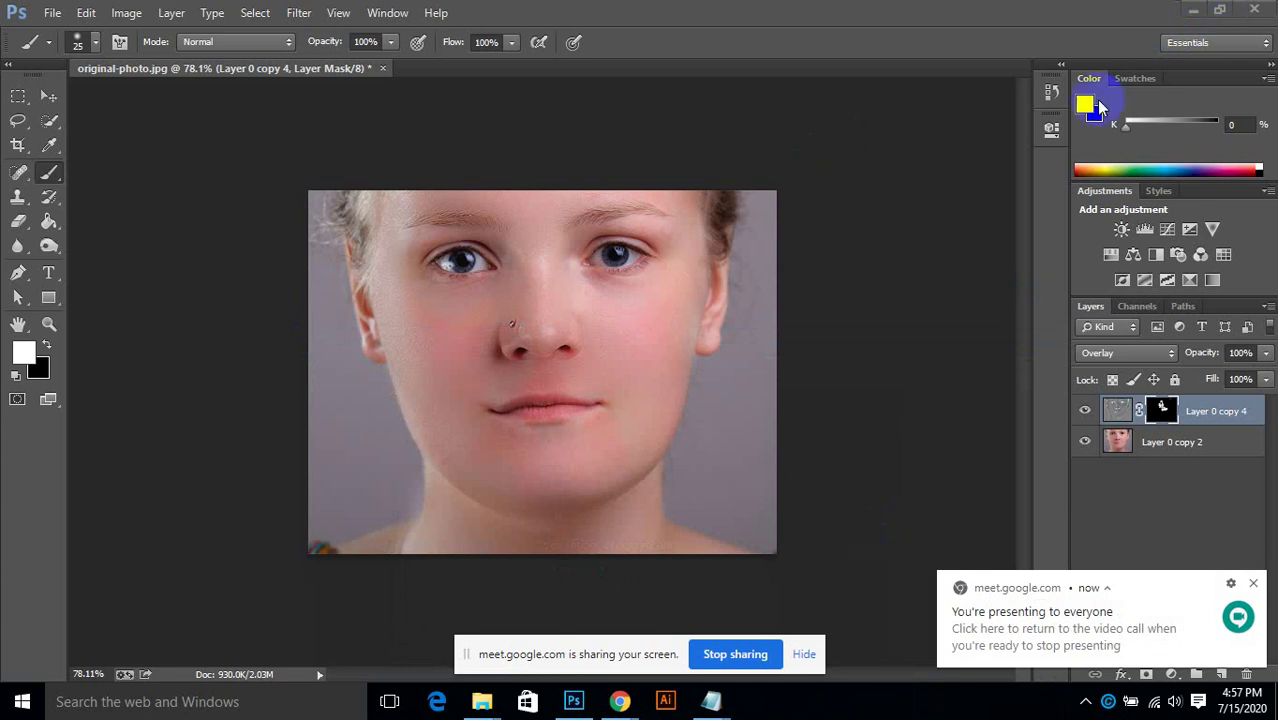
click(1193, 10)
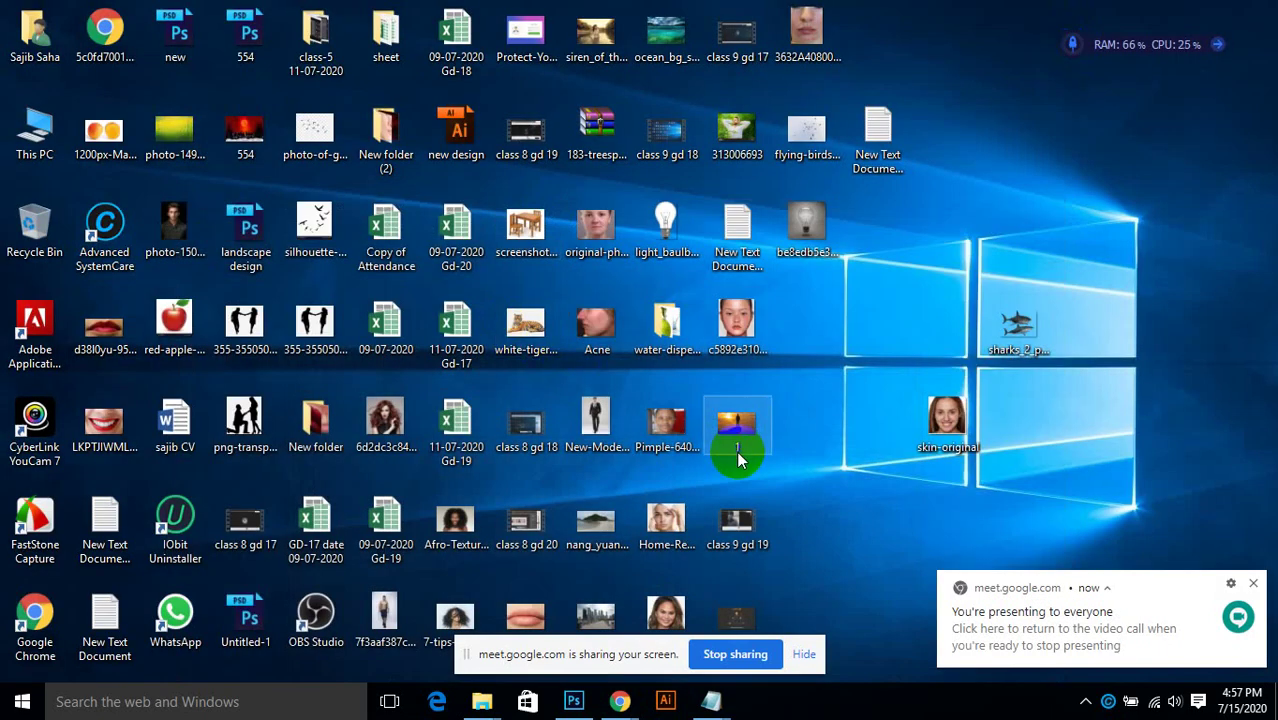
drag(530, 608, 716, 86)
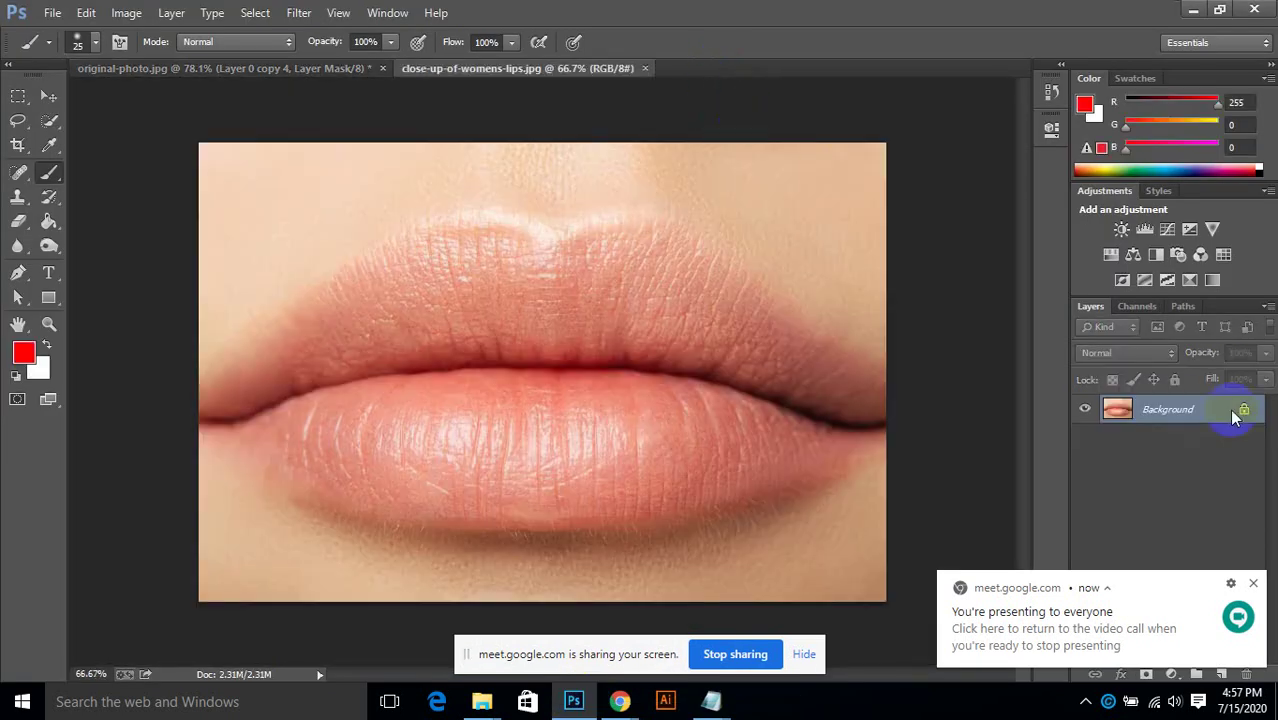
Step: Dismiss the meeting notification and unlock the lips photo's background, turning it into the regular layer Layer 0
click(1235, 418)
click(1253, 583)
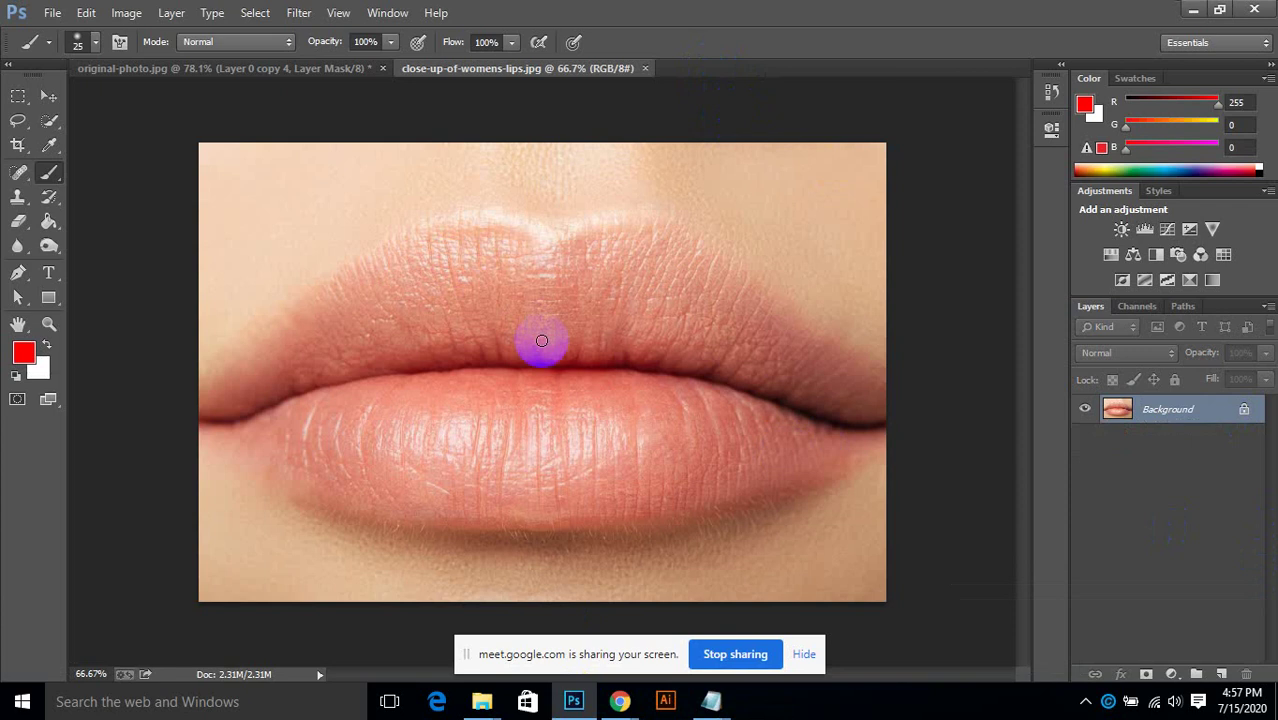
click(1244, 411)
click(798, 220)
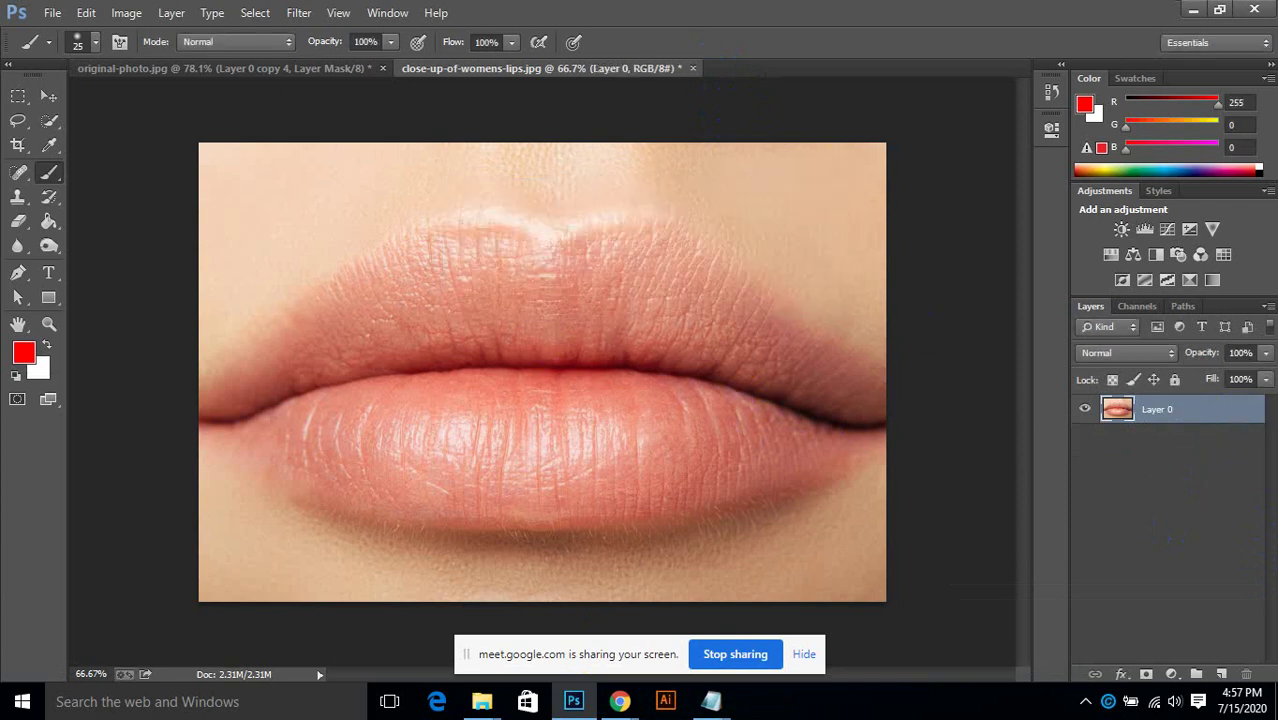
Step: Duplicate Layer 0 of the lips photo and hide the original layer beneath the copy
drag(1140, 415, 1223, 674)
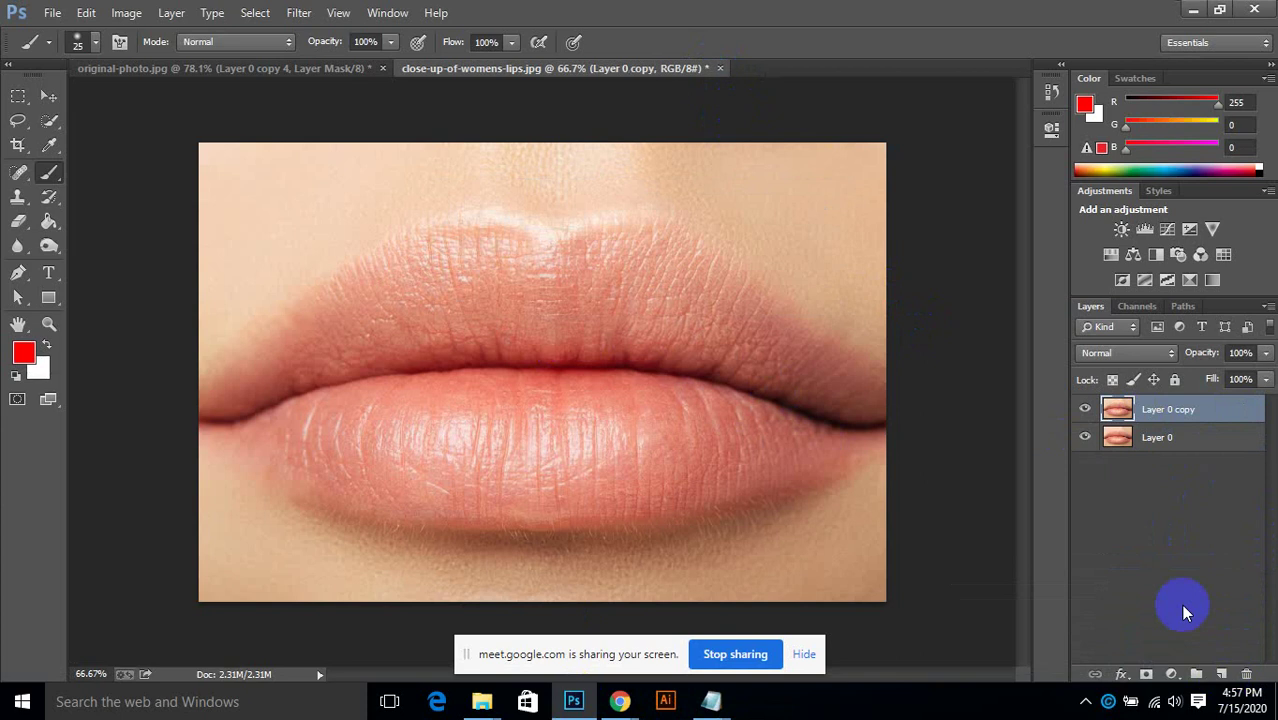
click(1085, 438)
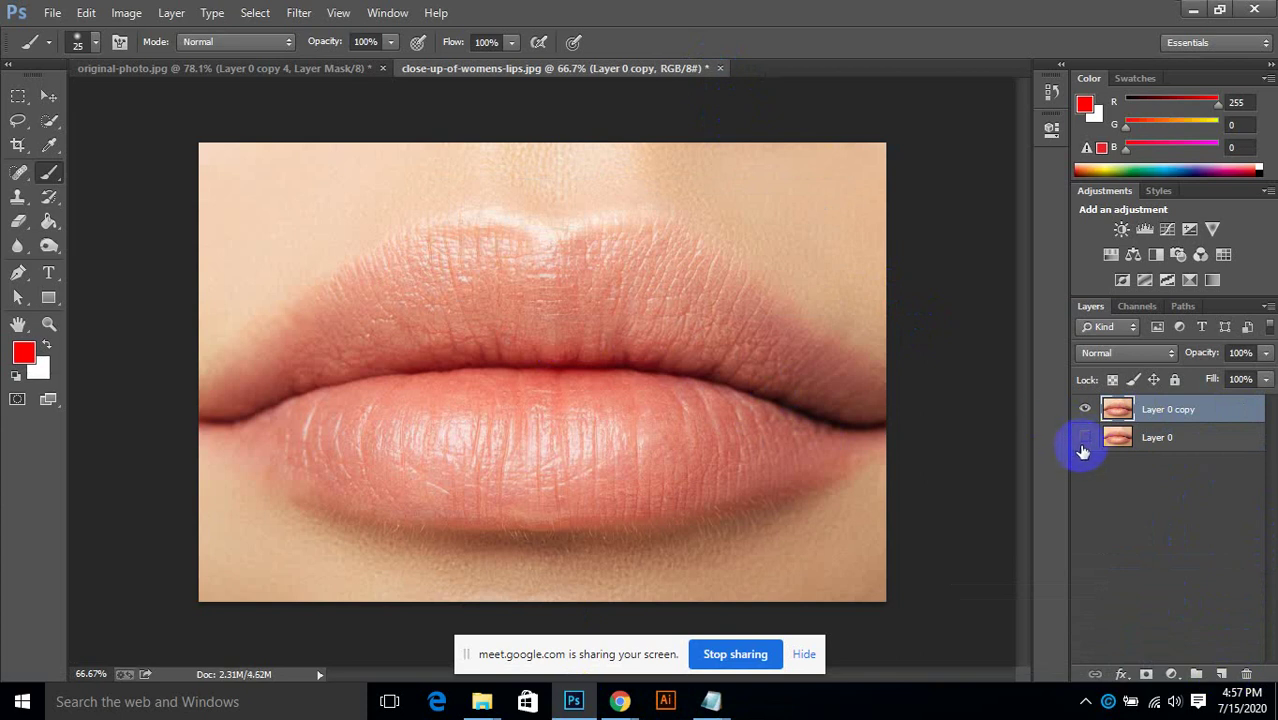
Step: Switch to Quick Mask mode on the duplicated lips layer
click(18, 401)
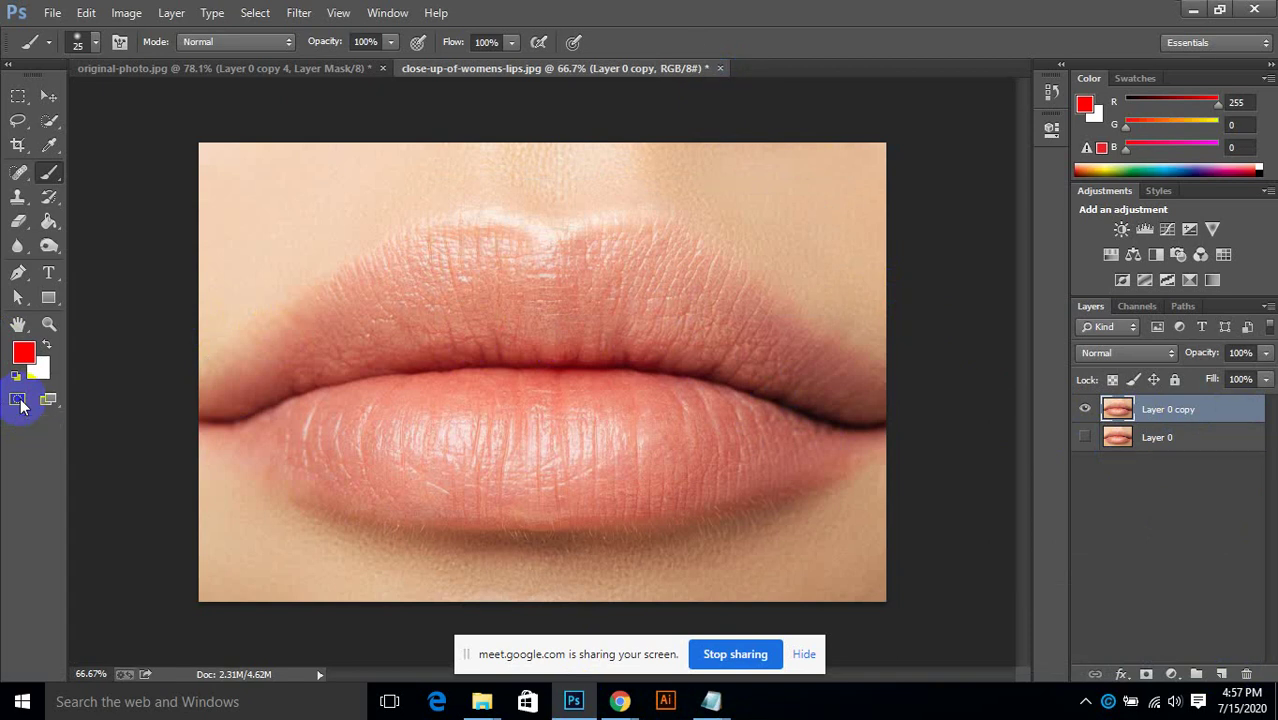
Step: Enter Quick Mask mode and paint over the entire upper lip with a black brush at size 125
click(20, 400)
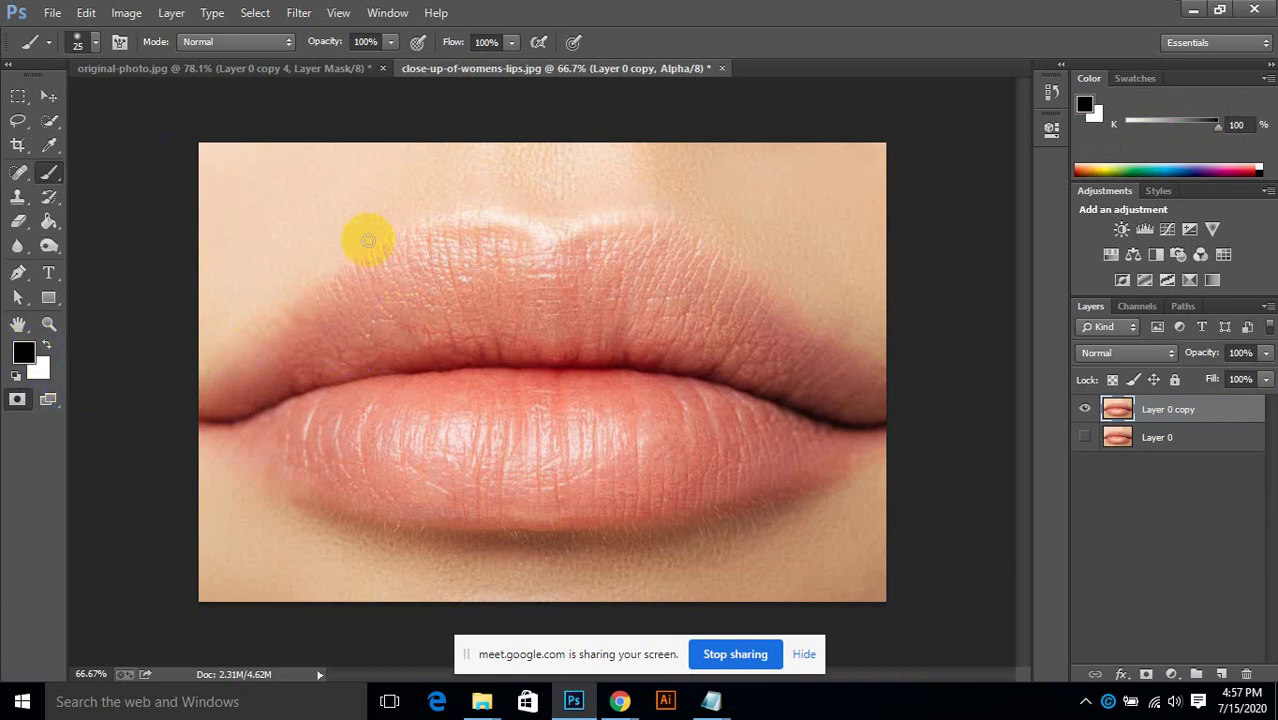
key(bracketright)
key(bracketright)
key(bracketright)
key(bracketright)
key(bracketright)
key(bracketright)
key(bracketright)
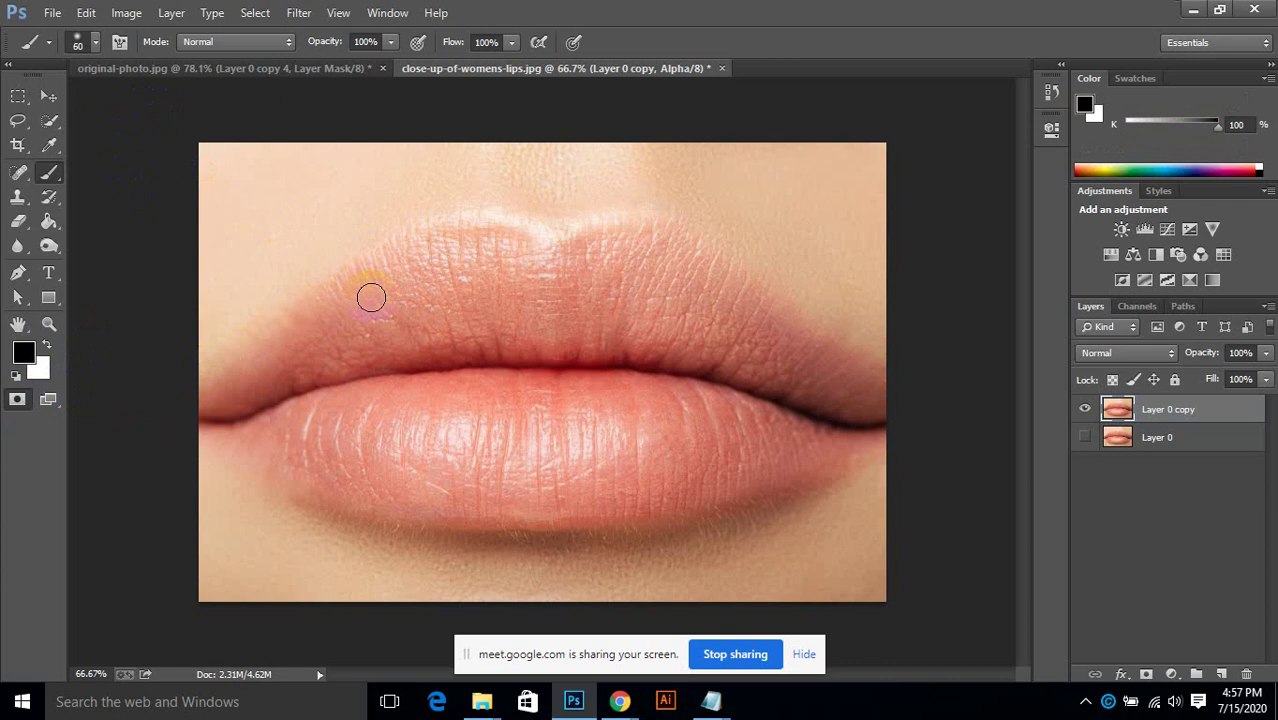
key(bracketright)
key(bracketright)
key(bracketright)
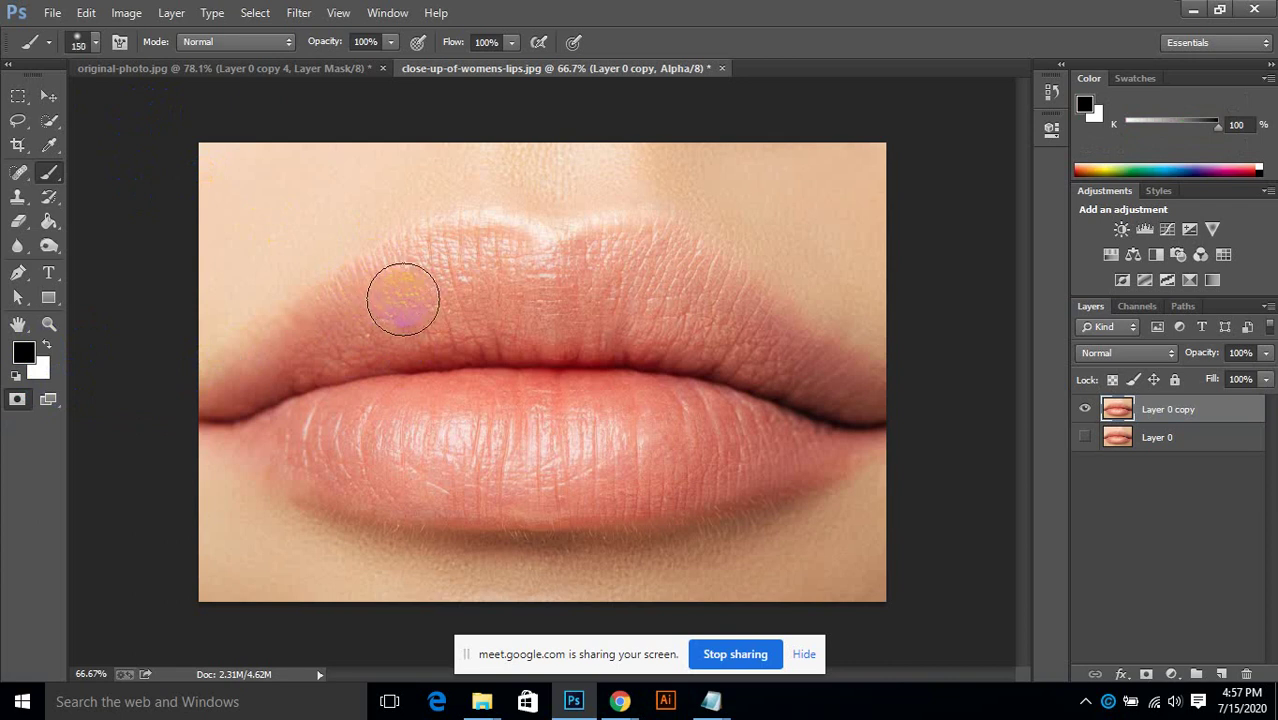
alt+right_click(445, 301)
mouse_move(445, 301)
mouse_down()
mouse_move(412, 314)
mouse_move(418, 303)
mouse_move(393, 297)
mouse_move(332, 327)
mouse_move(317, 320)
mouse_move(233, 388)
mouse_move(305, 366)
mouse_move(226, 391)
mouse_move(410, 329)
mouse_move(352, 290)
mouse_move(405, 298)
mouse_move(483, 276)
mouse_move(426, 267)
mouse_move(450, 259)
mouse_move(524, 273)
mouse_move(457, 319)
mouse_move(492, 320)
mouse_move(399, 315)
mouse_up()
key(bracketleft)
key(bracketleft)
key(bracketleft)
key(bracketright)
key(bracketright)
mouse_move(593, 289)
mouse_down()
mouse_move(618, 270)
mouse_move(570, 280)
mouse_move(614, 265)
mouse_move(596, 266)
mouse_move(670, 288)
mouse_move(567, 320)
mouse_move(730, 308)
mouse_move(680, 284)
mouse_move(752, 329)
mouse_move(503, 323)
mouse_move(776, 352)
mouse_move(762, 343)
mouse_move(856, 385)
mouse_up()
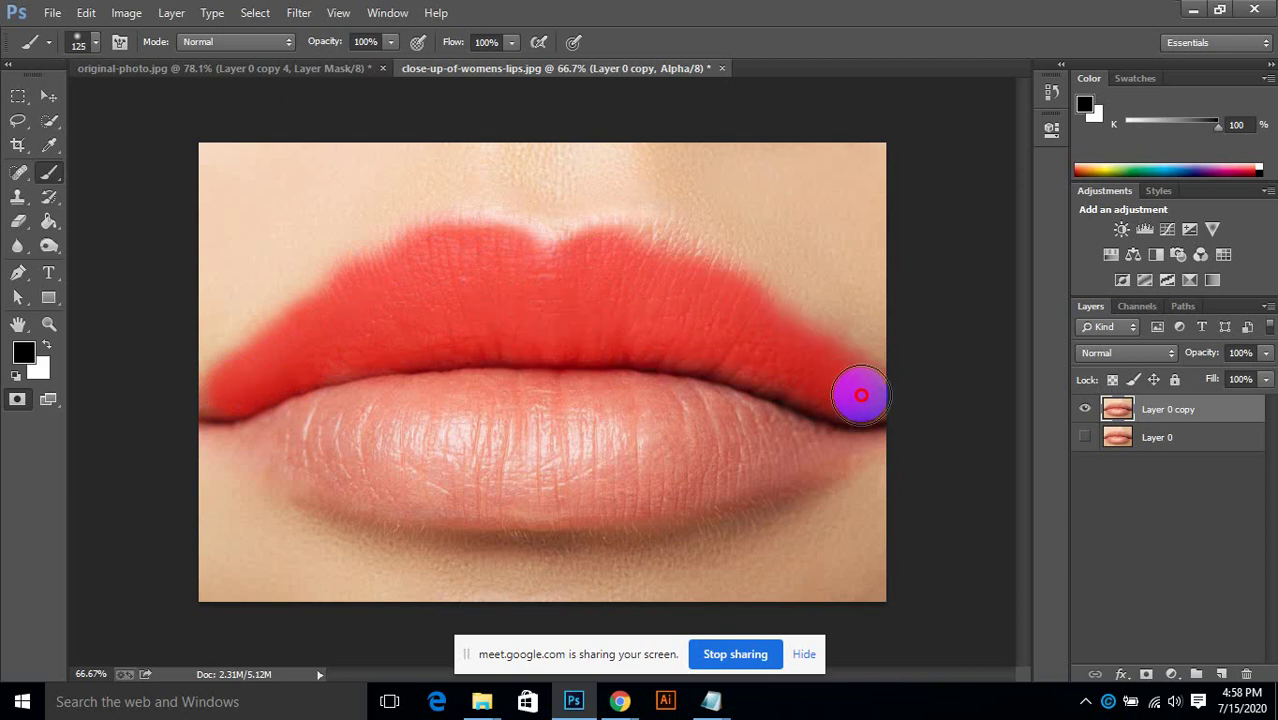
Step: Paint the Quick Mask over the whole lower lip, adjusting the brush size to reach the edges and corners
key(bracketright)
key(bracketright)
mouse_move(519, 456)
mouse_down()
mouse_move(430, 442)
mouse_move(570, 423)
mouse_move(284, 436)
mouse_move(342, 469)
mouse_move(516, 482)
mouse_move(617, 461)
mouse_move(610, 445)
mouse_move(656, 427)
mouse_move(620, 406)
mouse_move(680, 417)
mouse_move(634, 452)
mouse_move(633, 469)
mouse_move(588, 486)
mouse_move(677, 470)
mouse_move(734, 443)
mouse_move(739, 421)
mouse_move(720, 418)
mouse_move(787, 450)
mouse_move(900, 434)
mouse_move(767, 498)
mouse_up()
key(bracketleft)
key(bracketleft)
key(bracketright)
key(bracketleft)
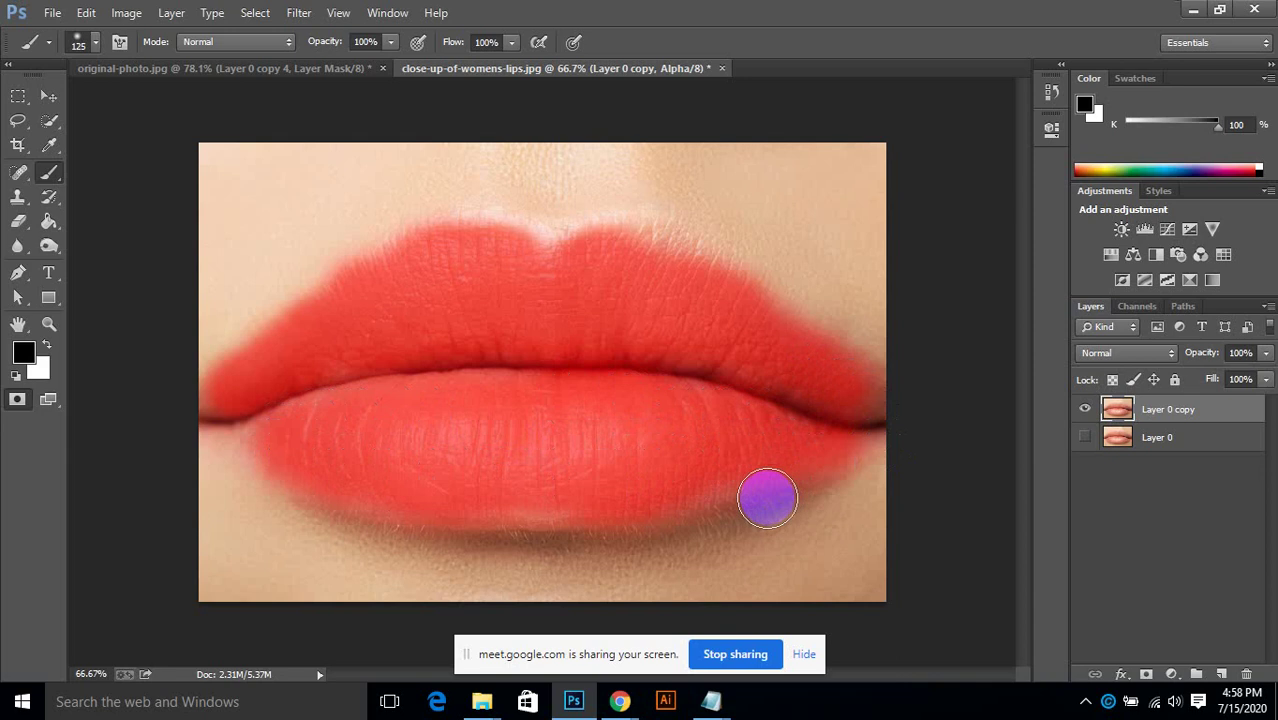
Step: Exit Quick Mask mode and invert the resulting selection so that only the painted lips are selected
key(q)
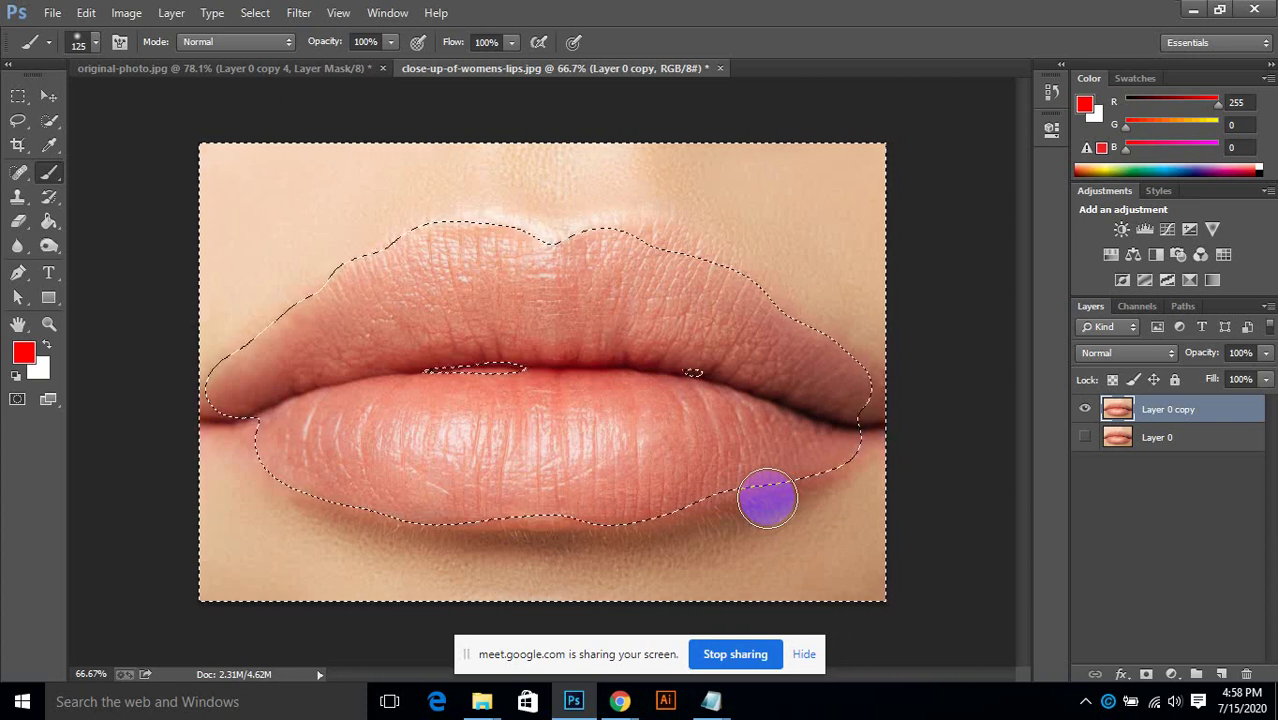
click(308, 13)
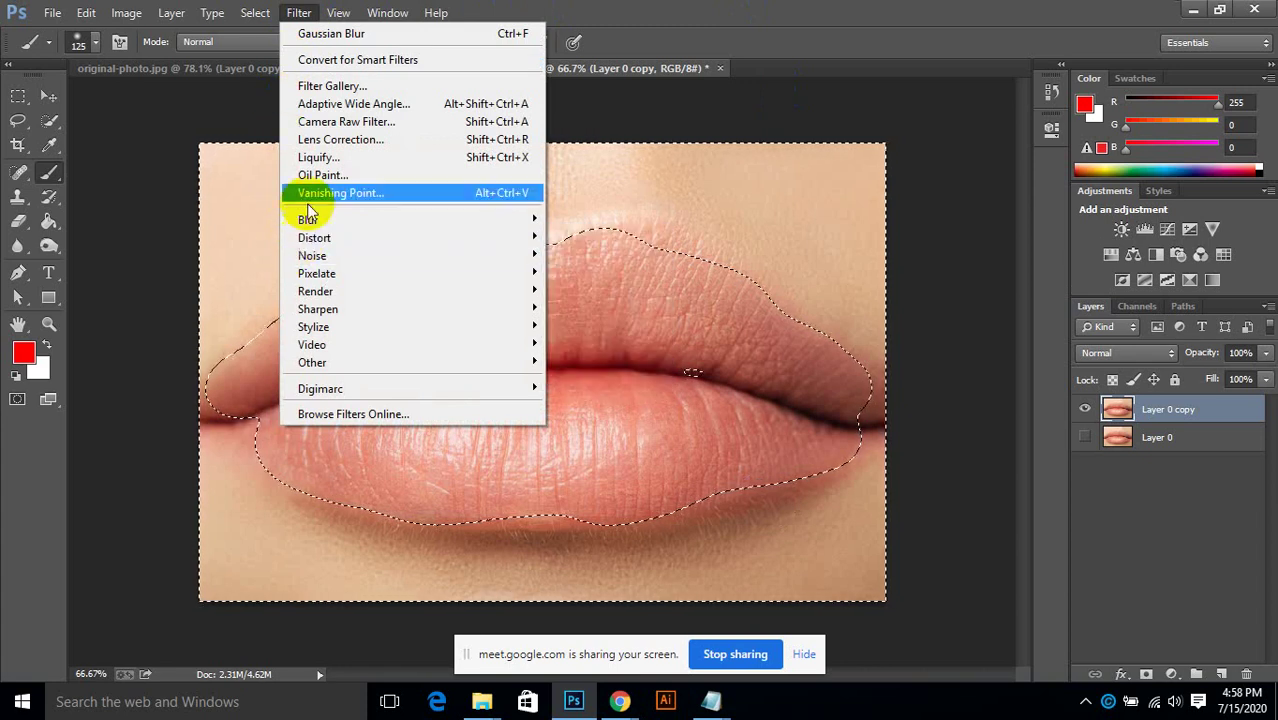
mouse_move(258, 15)
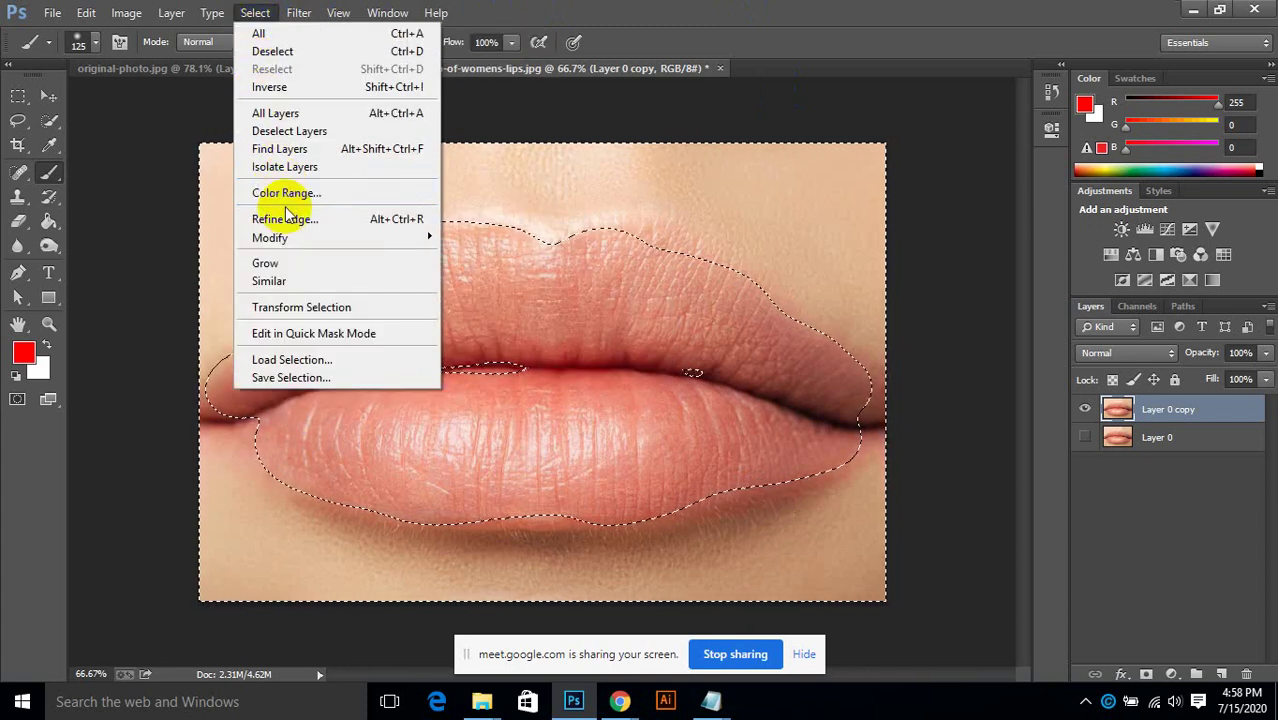
click(279, 89)
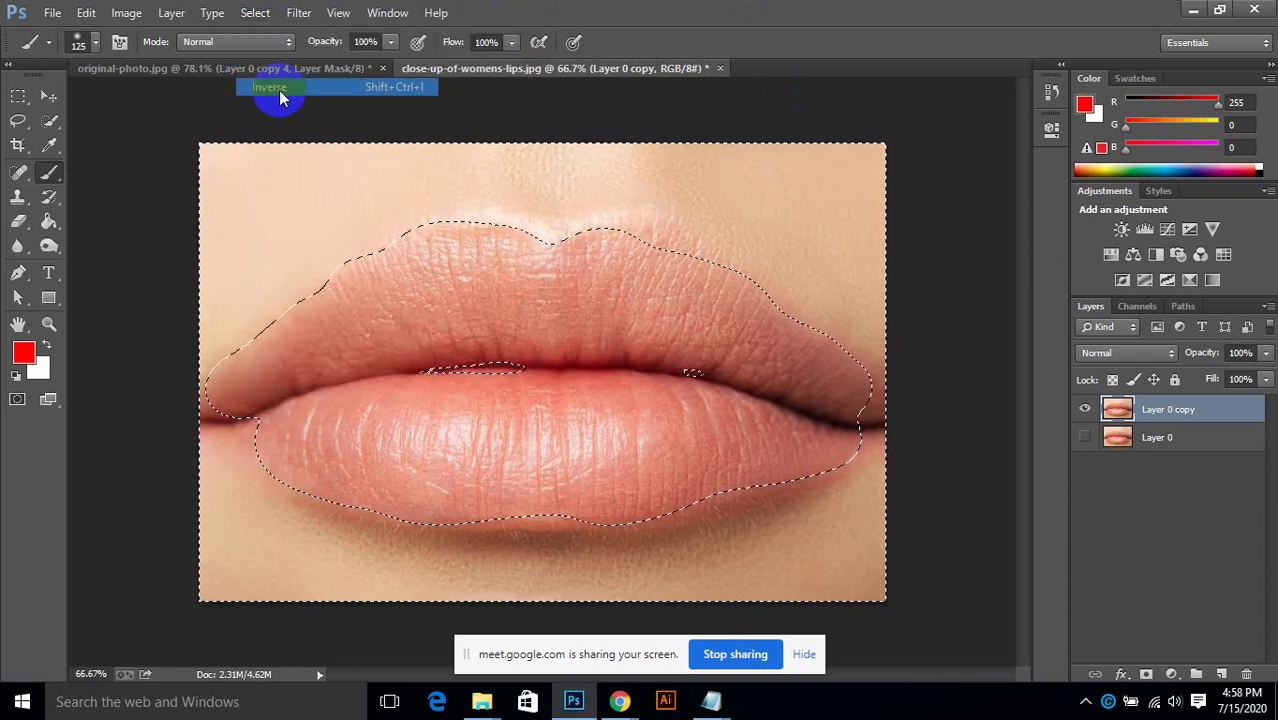
Step: Add a Solid Color fill layer in red #ff0000 over the selected lips
click(1173, 675)
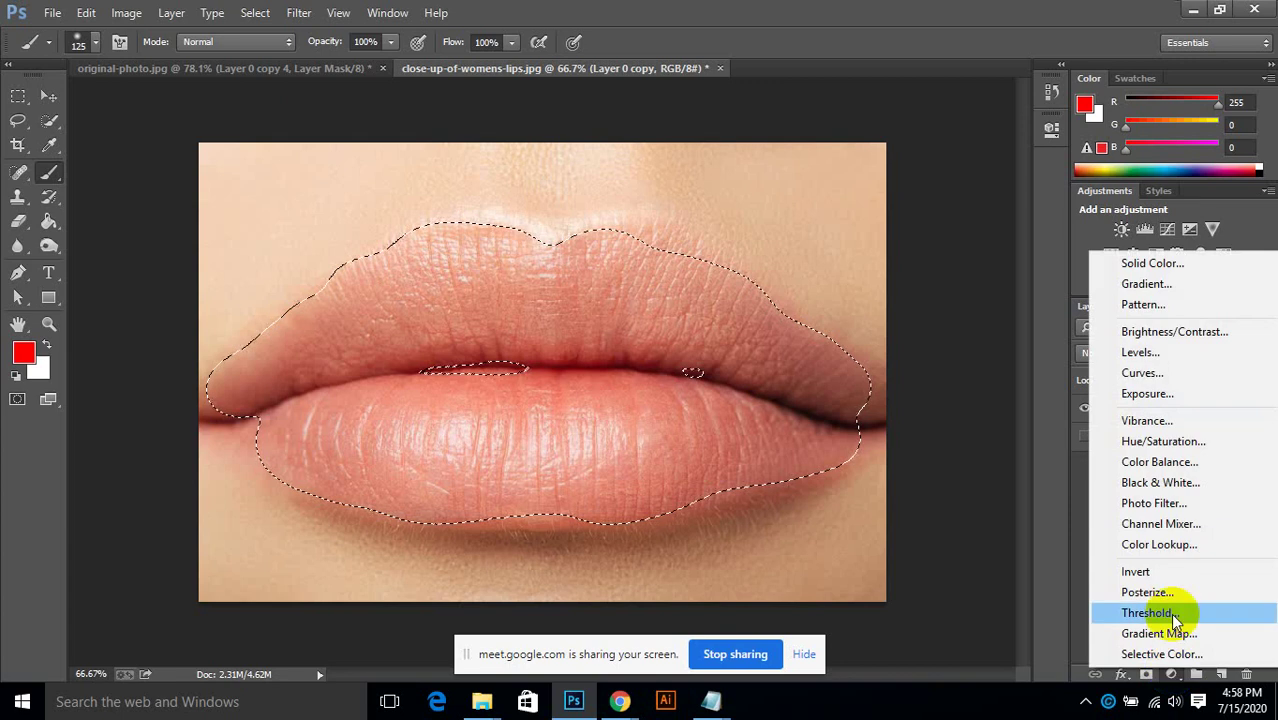
click(1142, 263)
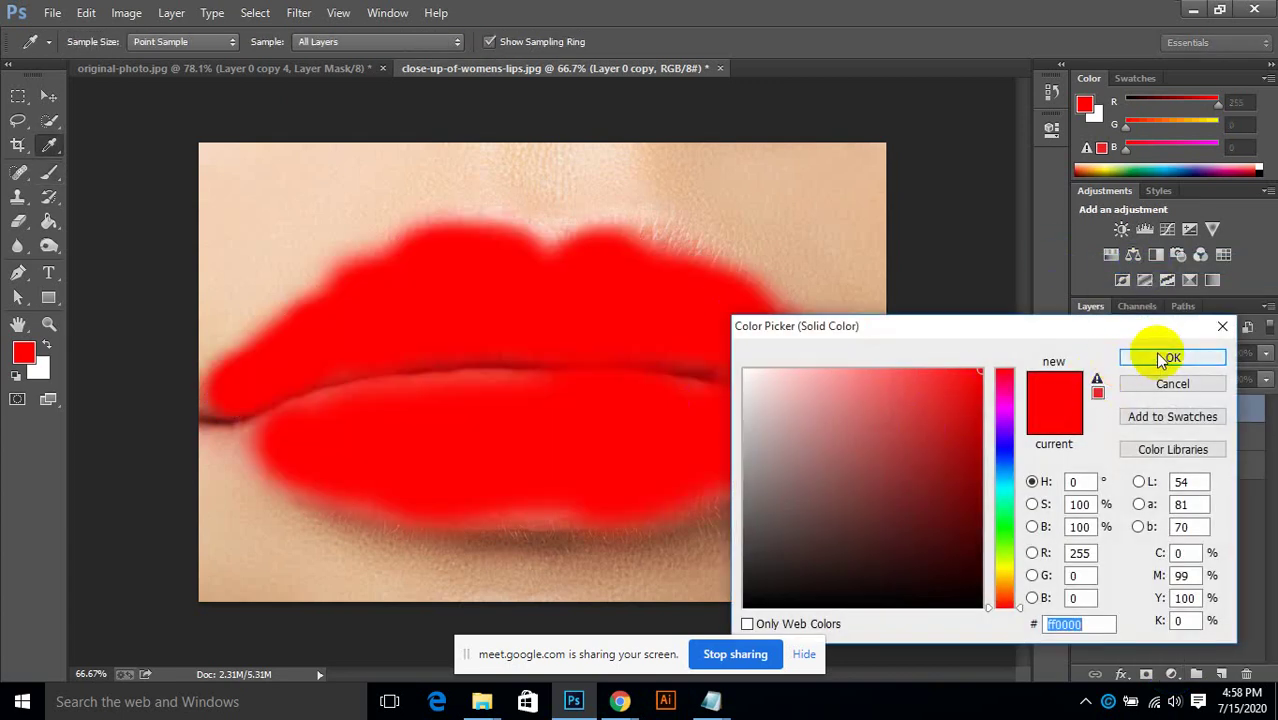
click(1160, 350)
Step: Set the red fill layer's blend mode to Soft Light and its opacity to 67%
click(1110, 353)
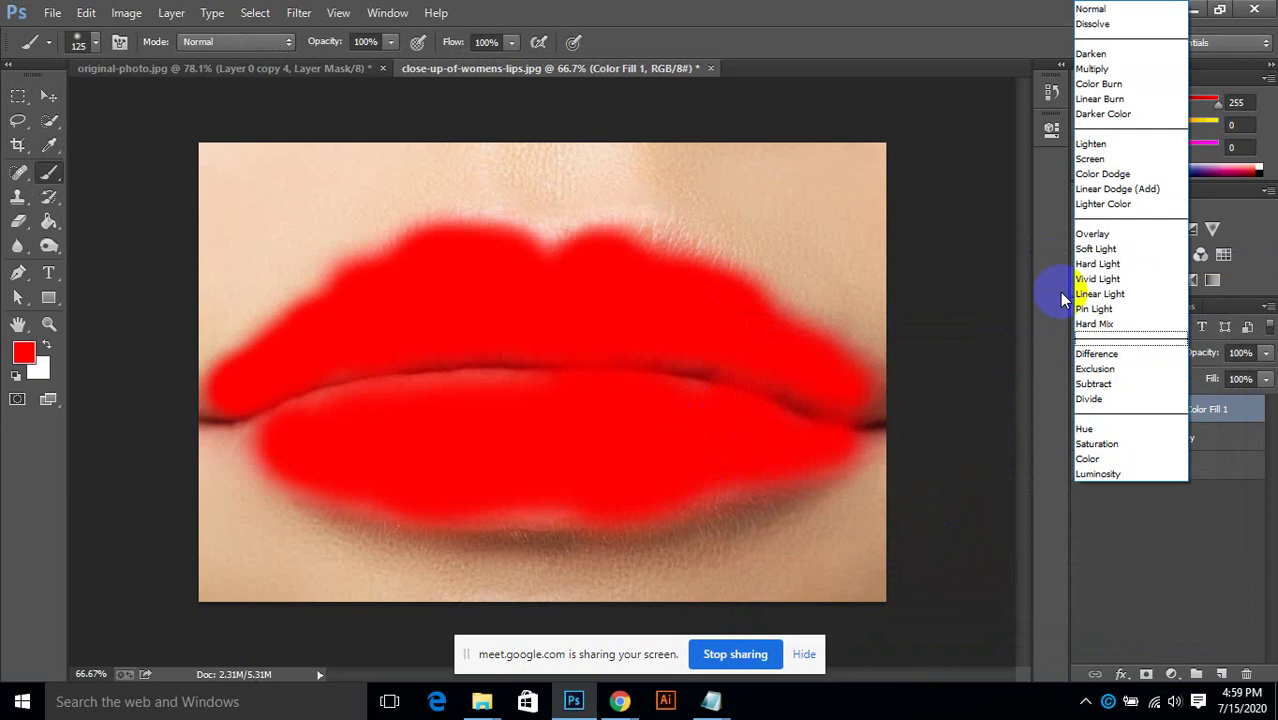
click(1090, 249)
click(1252, 382)
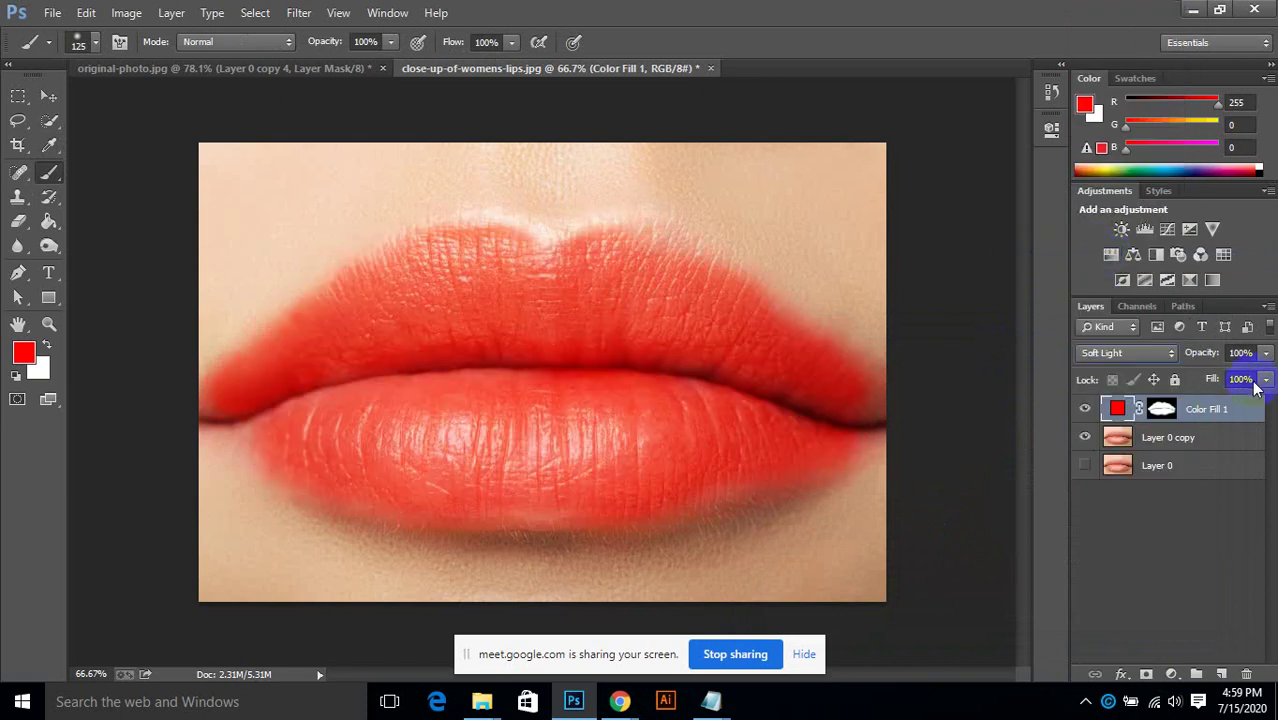
click(1266, 353)
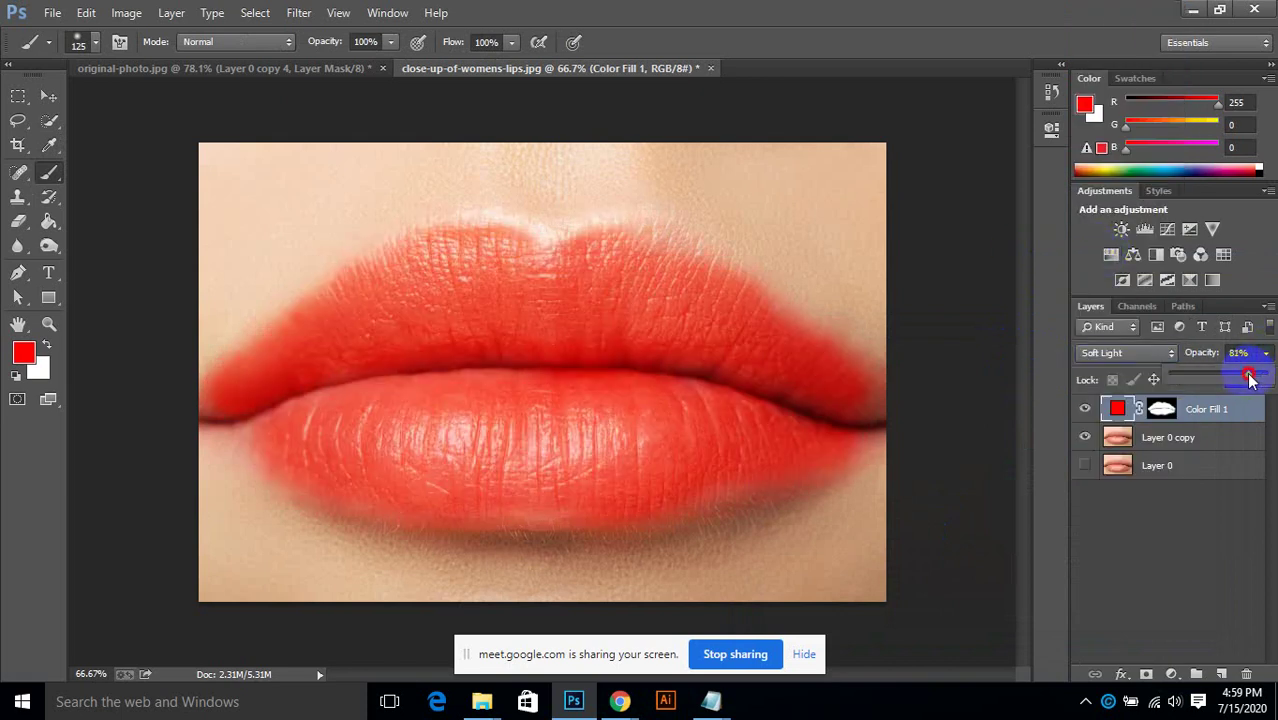
drag(1249, 377, 1237, 378)
click(662, 408)
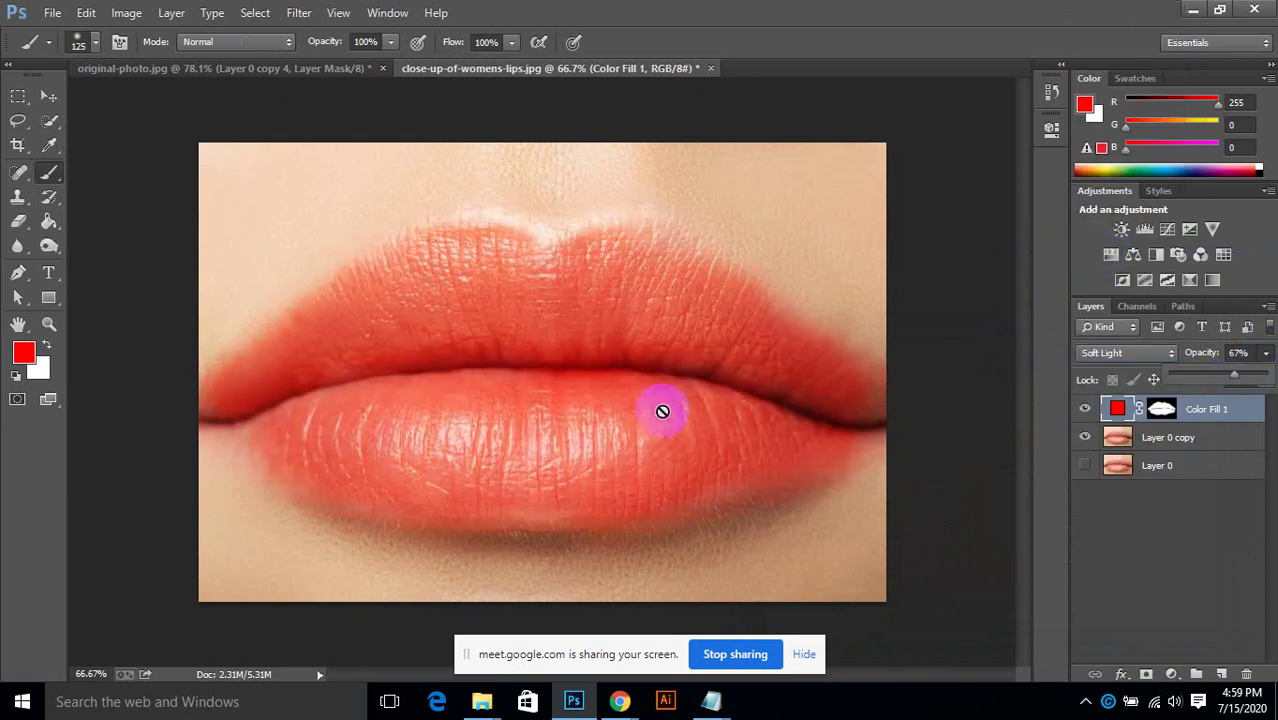
Step: Edit the lip fill layer's color and try pink, magenta and dark purple #6f017f
click(1118, 412)
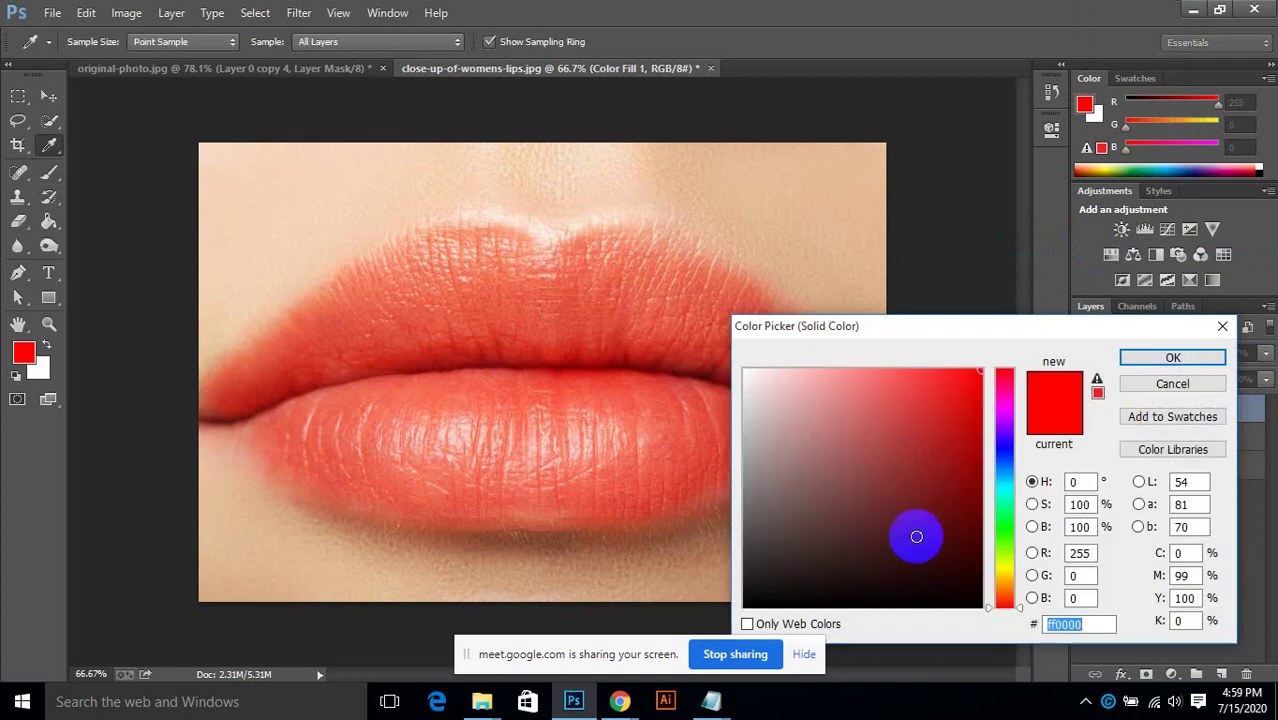
click(1003, 391)
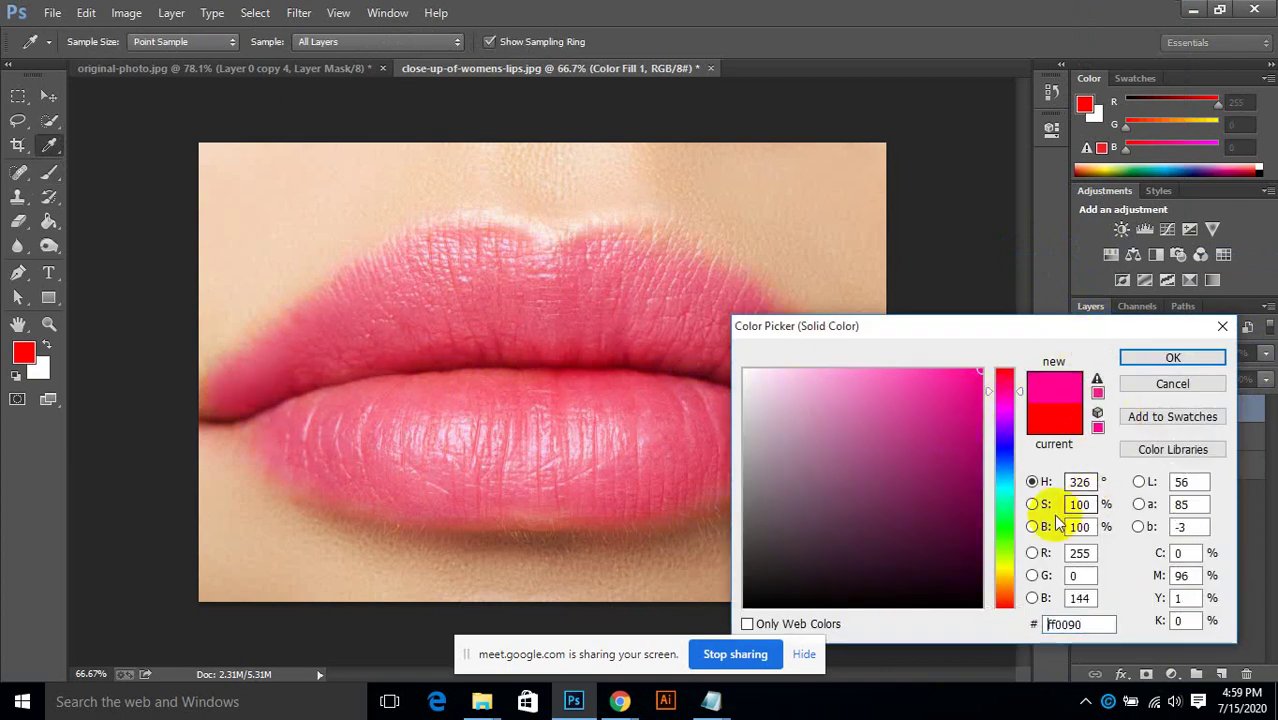
click(1005, 428)
click(1003, 395)
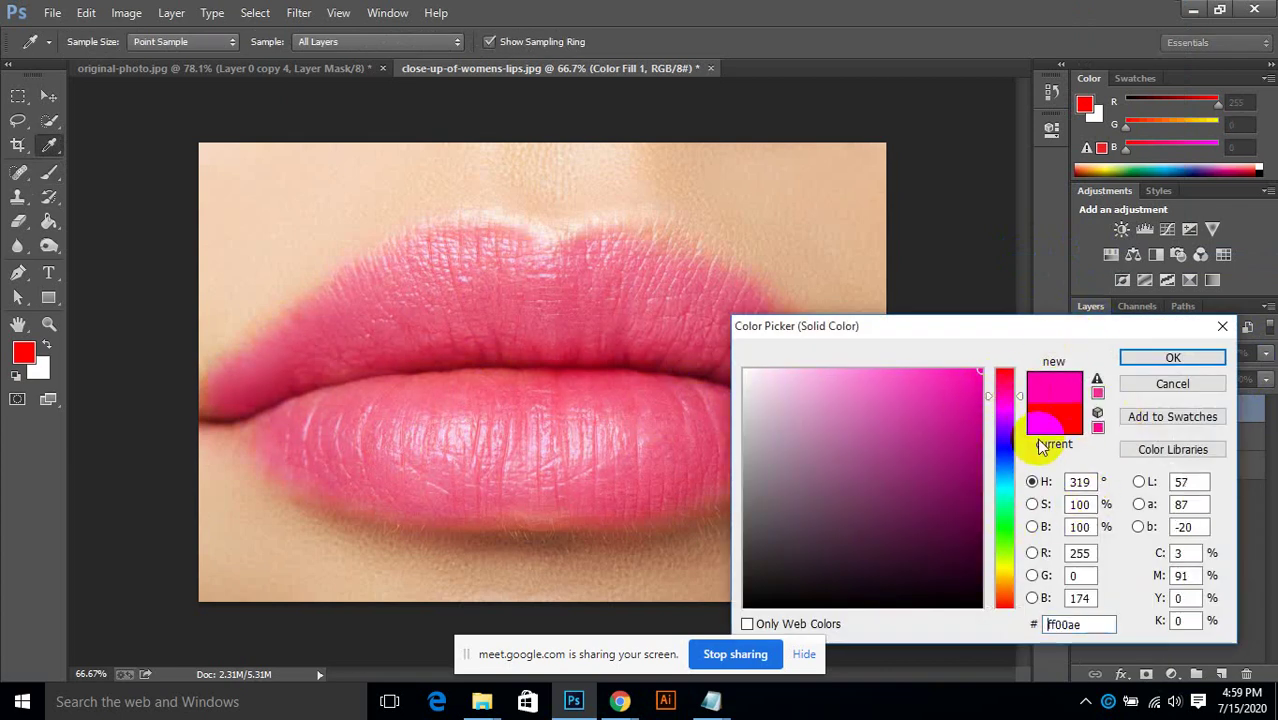
click(1003, 413)
click(956, 434)
click(979, 487)
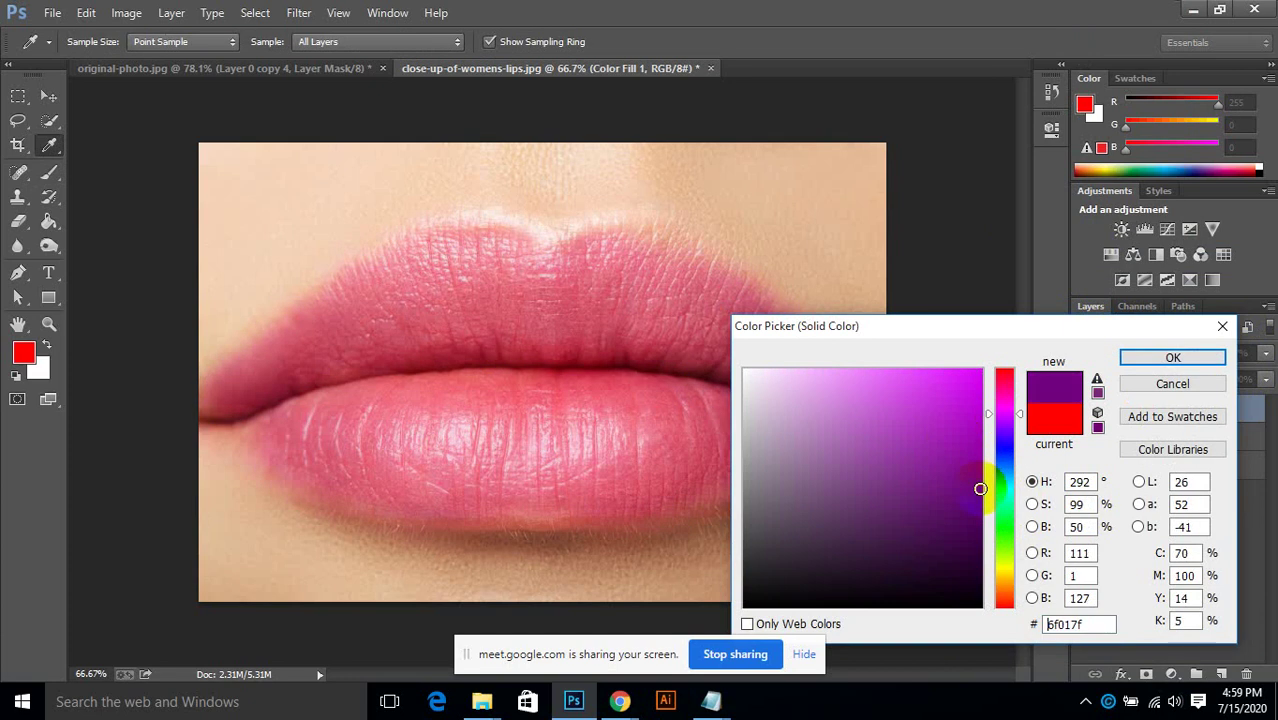
Step: Try dark green #00620c and bright purple #cc00ff as the lip fill color
click(1004, 522)
click(959, 434)
click(979, 502)
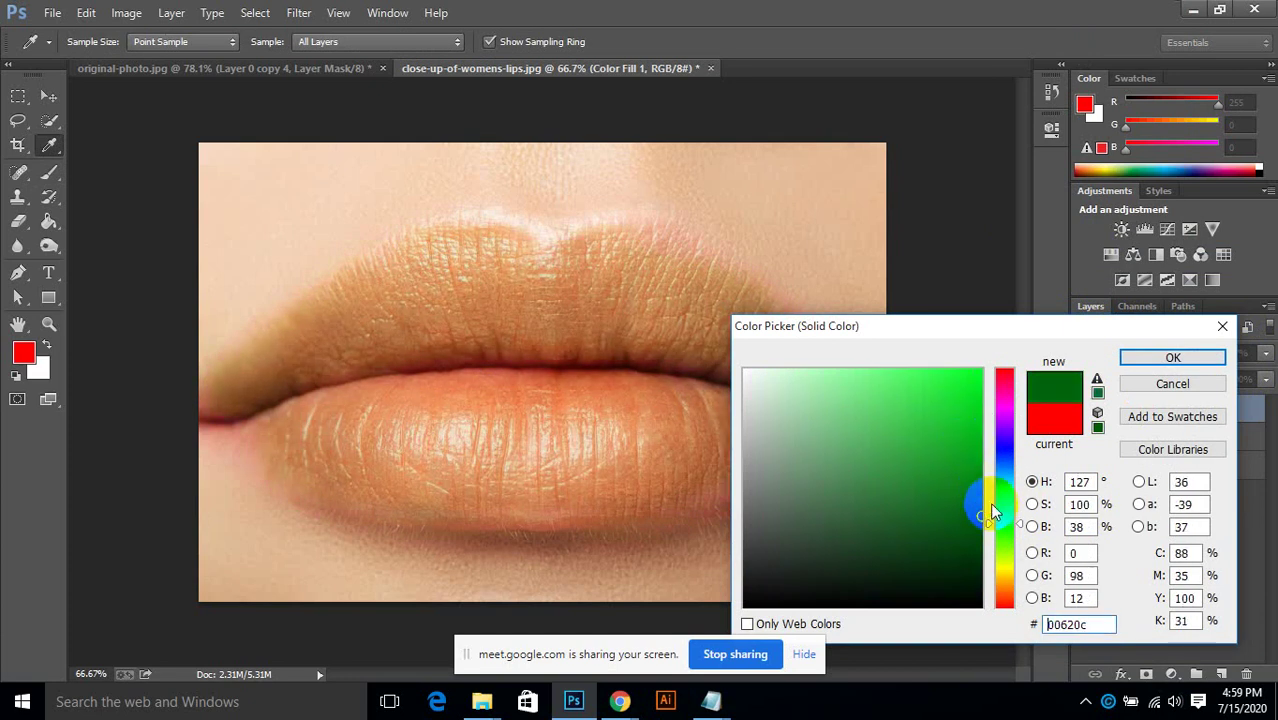
click(979, 516)
click(1003, 416)
click(959, 414)
click(980, 372)
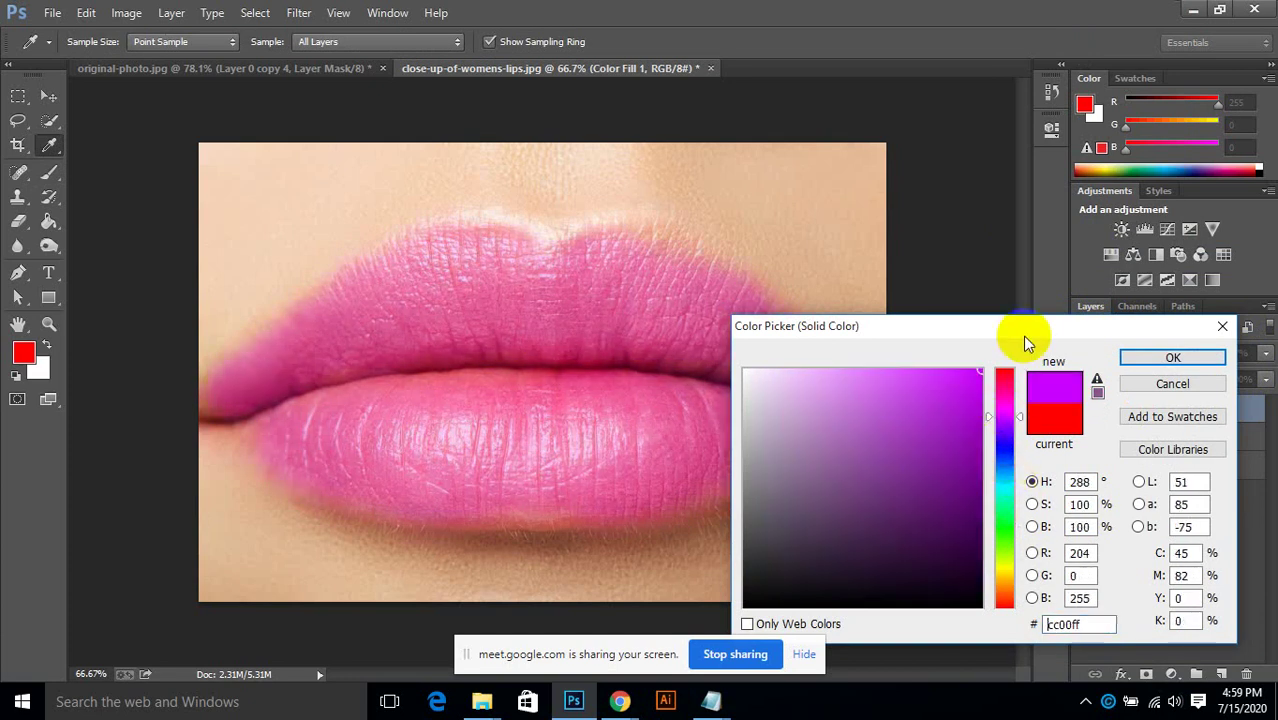
Step: Try orange-red #ff1200 and the softer red #dc382b as the lip fill color
click(1004, 523)
click(1004, 585)
click(1004, 604)
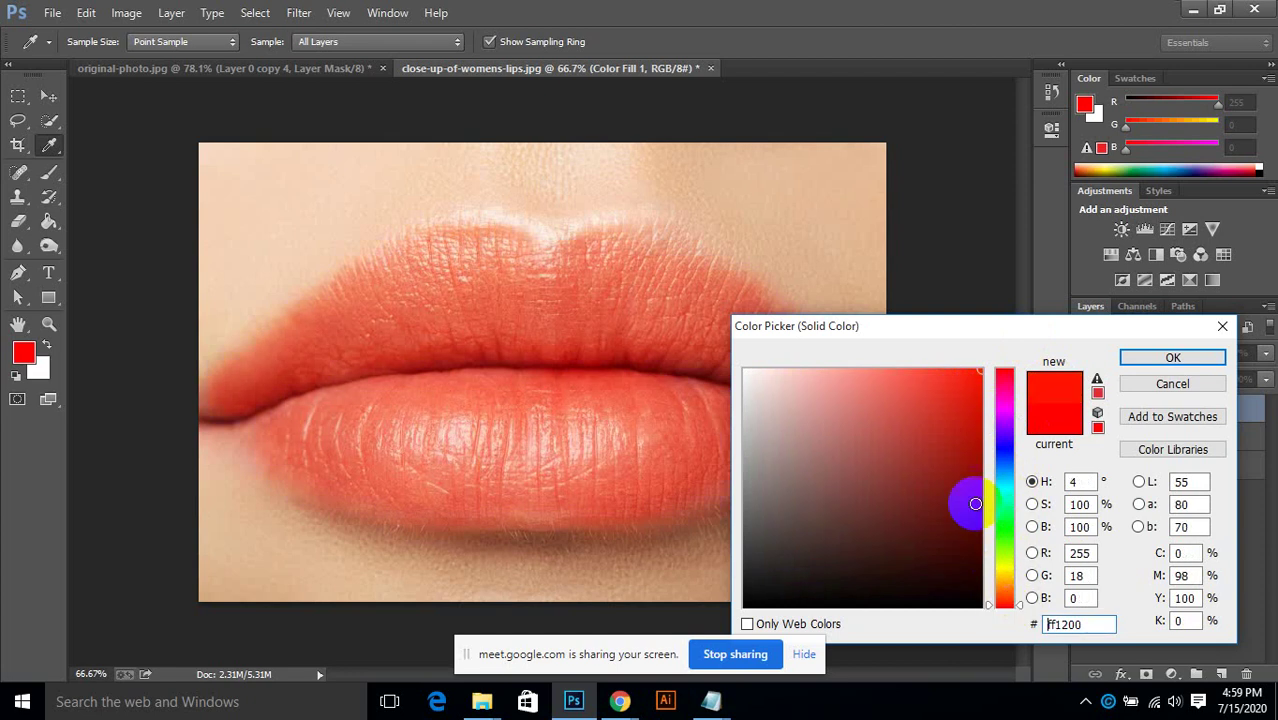
click(838, 480)
click(925, 408)
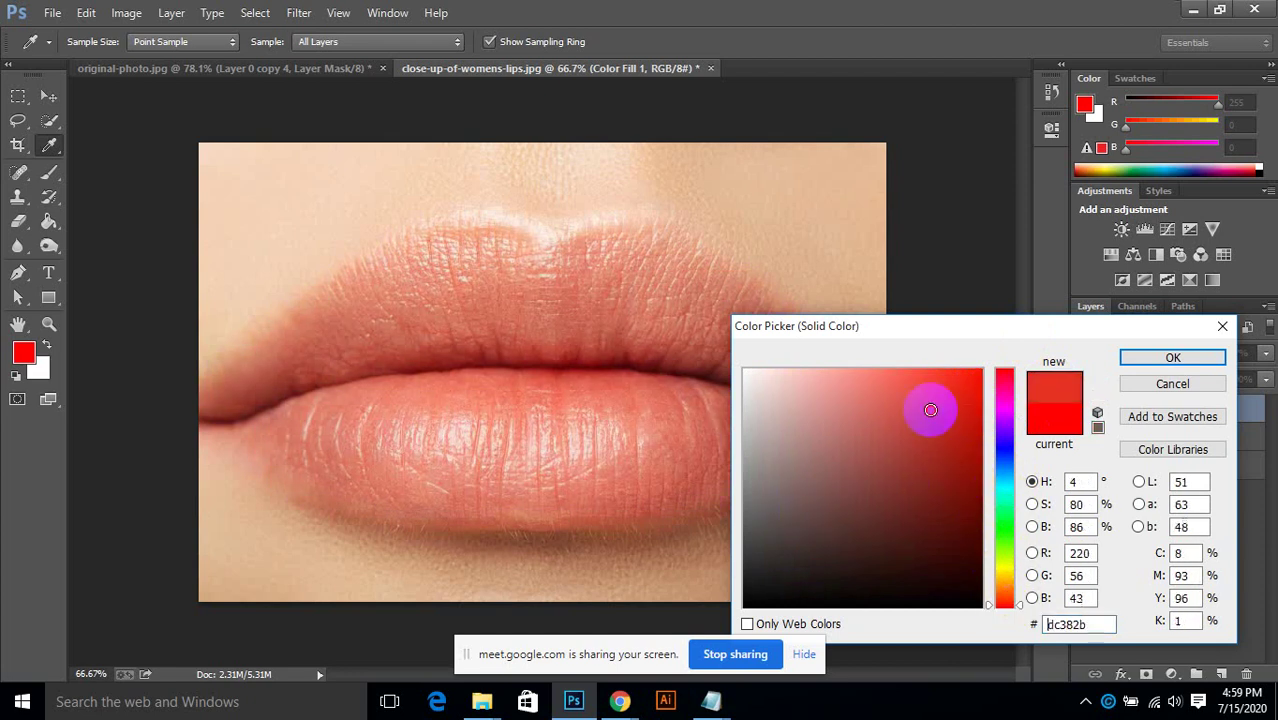
click(983, 370)
Step: Set the lip fill layer's color to pink #f958cd and accept it
drag(1005, 451, 1006, 397)
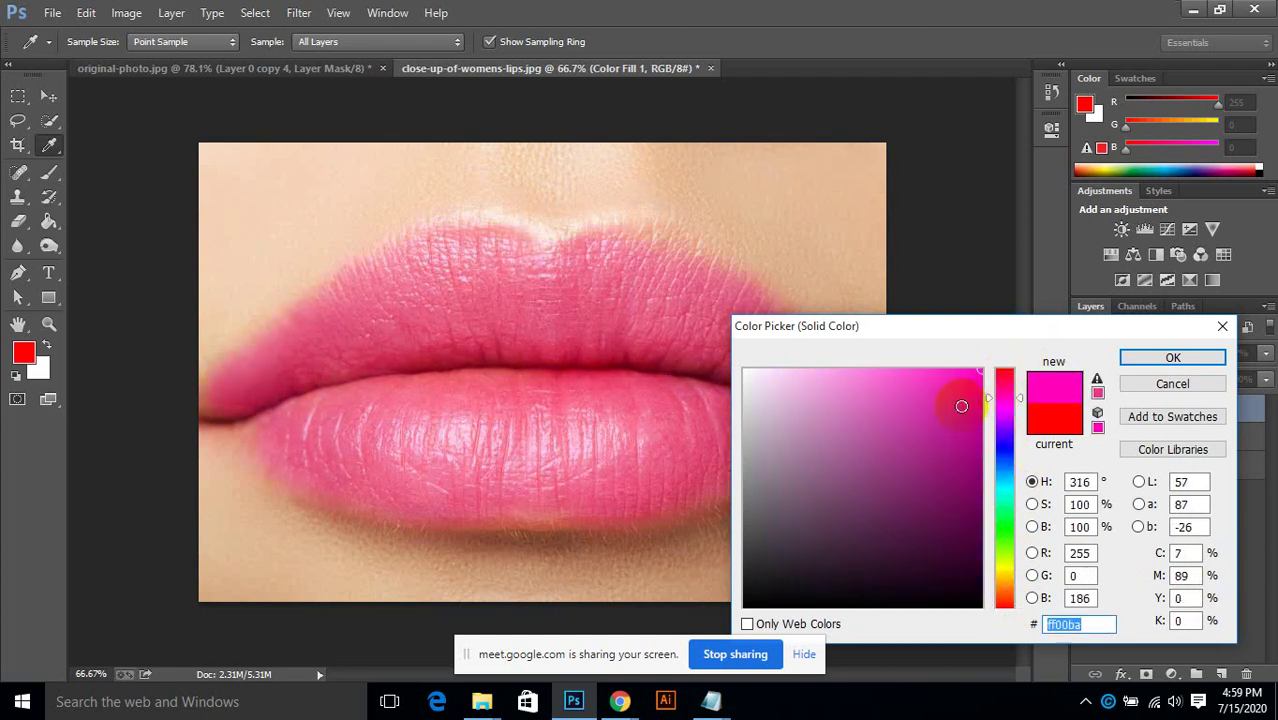
click(897, 375)
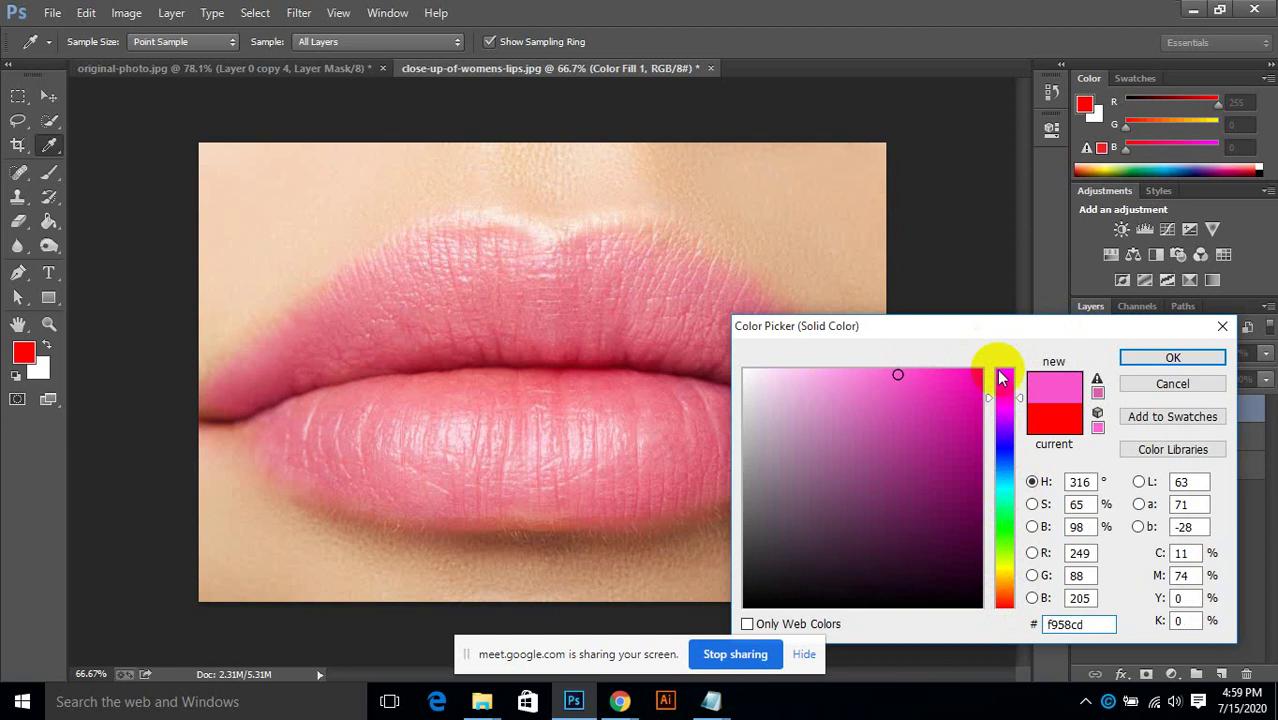
click(1172, 357)
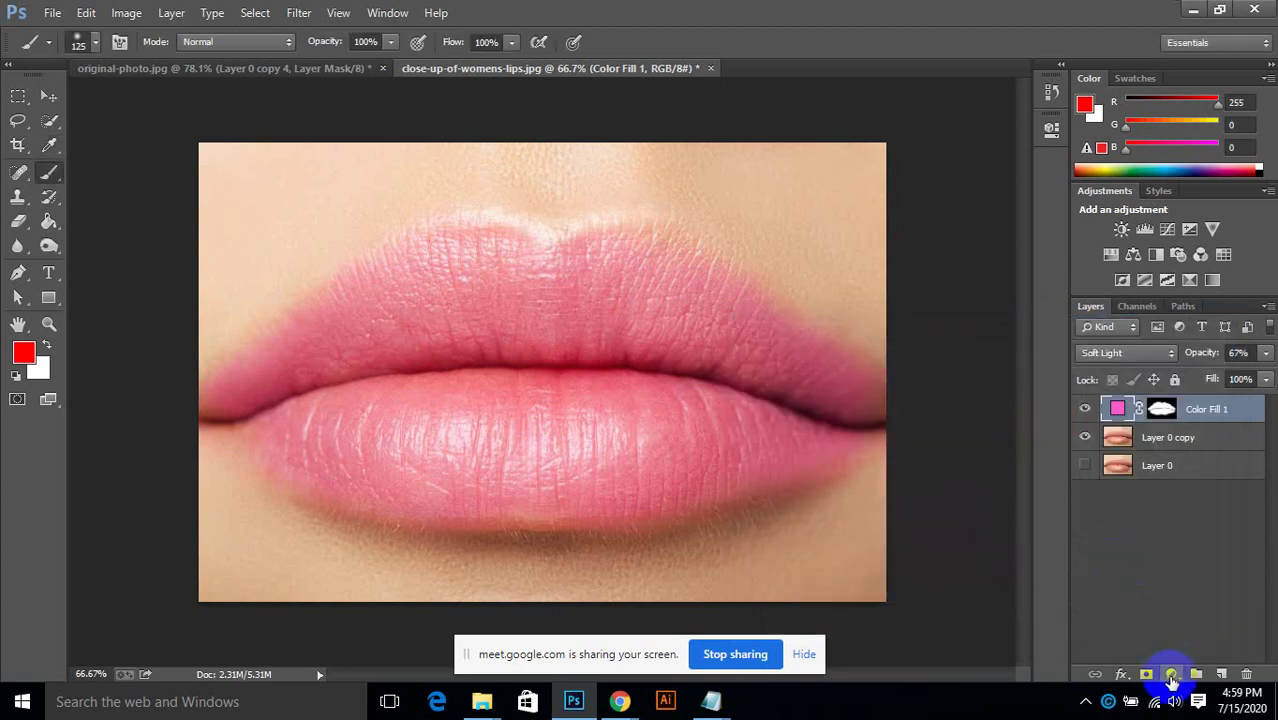
Step: Add a Hue/Saturation adjustment layer above the lip fill with saturation +13, and collapse its settings
click(1172, 677)
click(1068, 444)
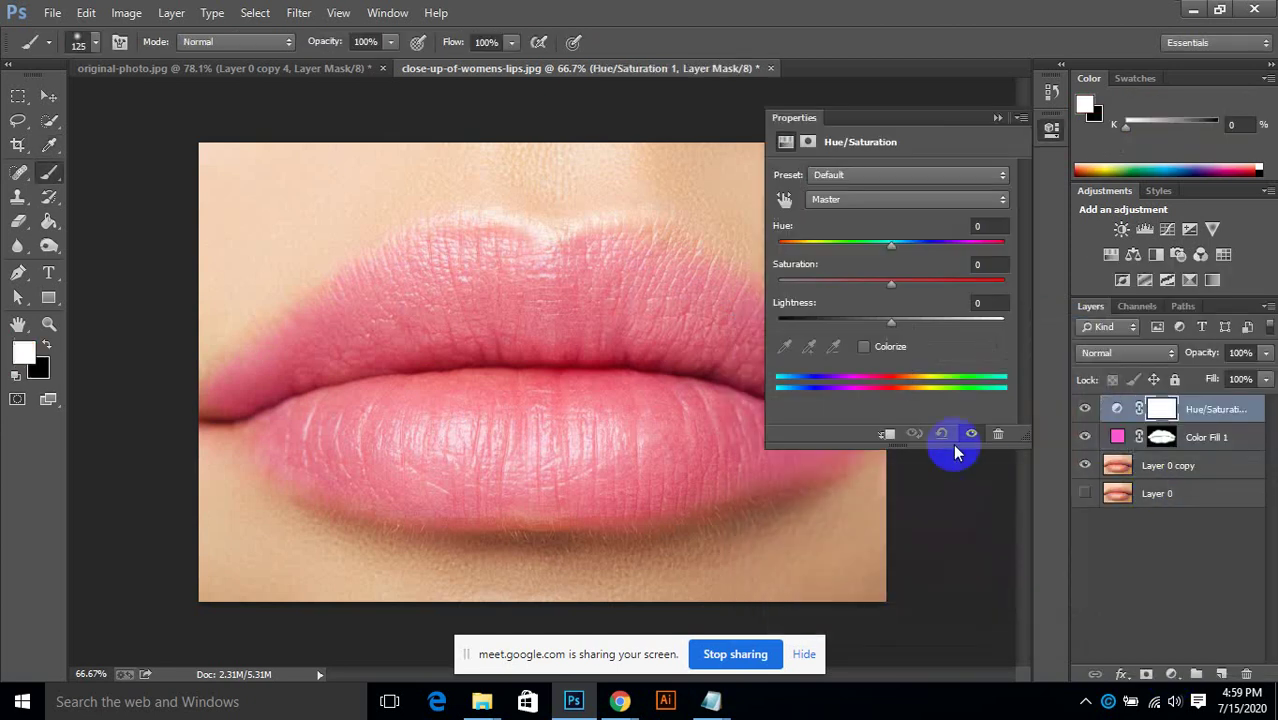
mouse_move(905, 287)
mouse_down()
mouse_move(888, 284)
mouse_move(907, 287)
mouse_up()
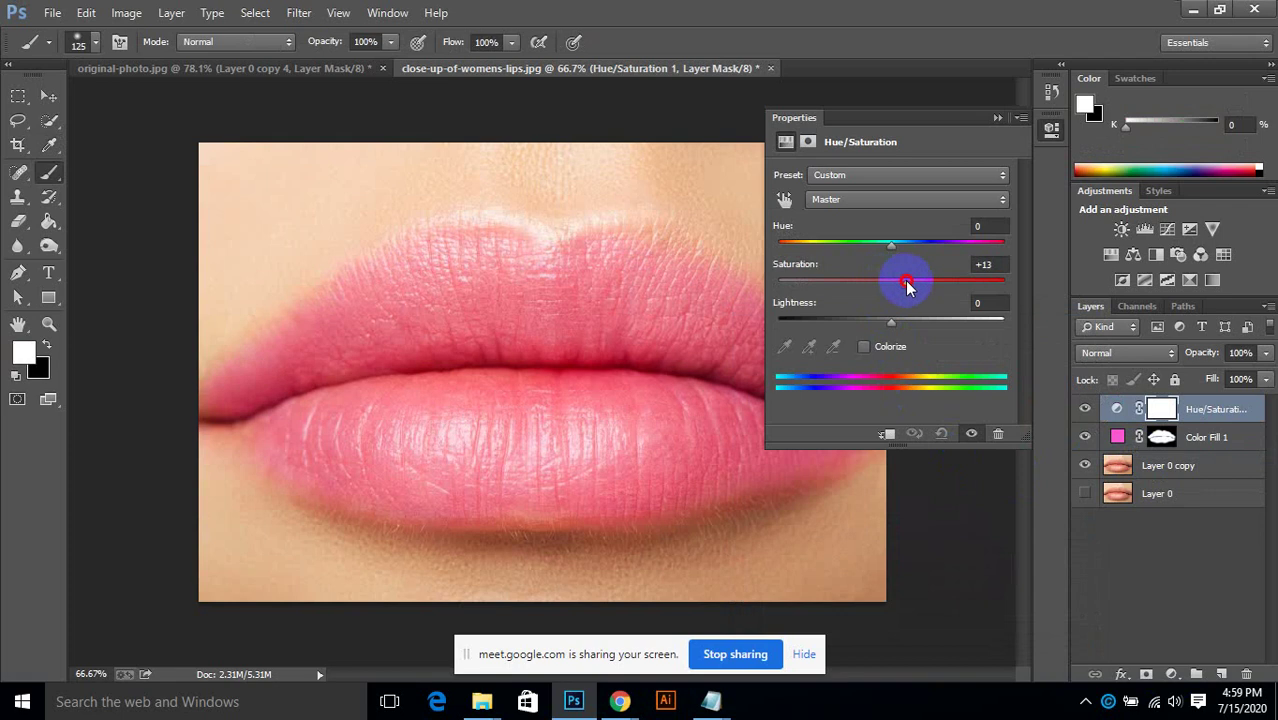
click(993, 118)
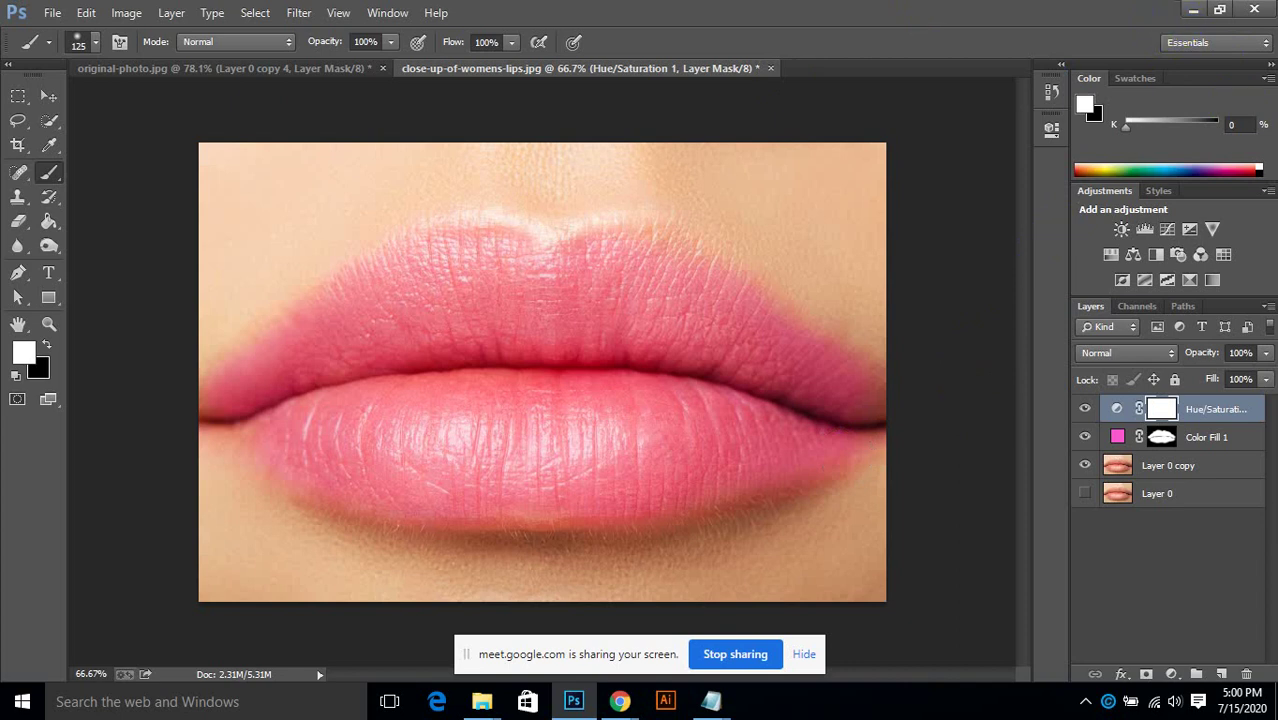
Step: Switch to the desktop and open hqdefault.jpg from New folder (2) as a new document in Photoshop
click(1201, 11)
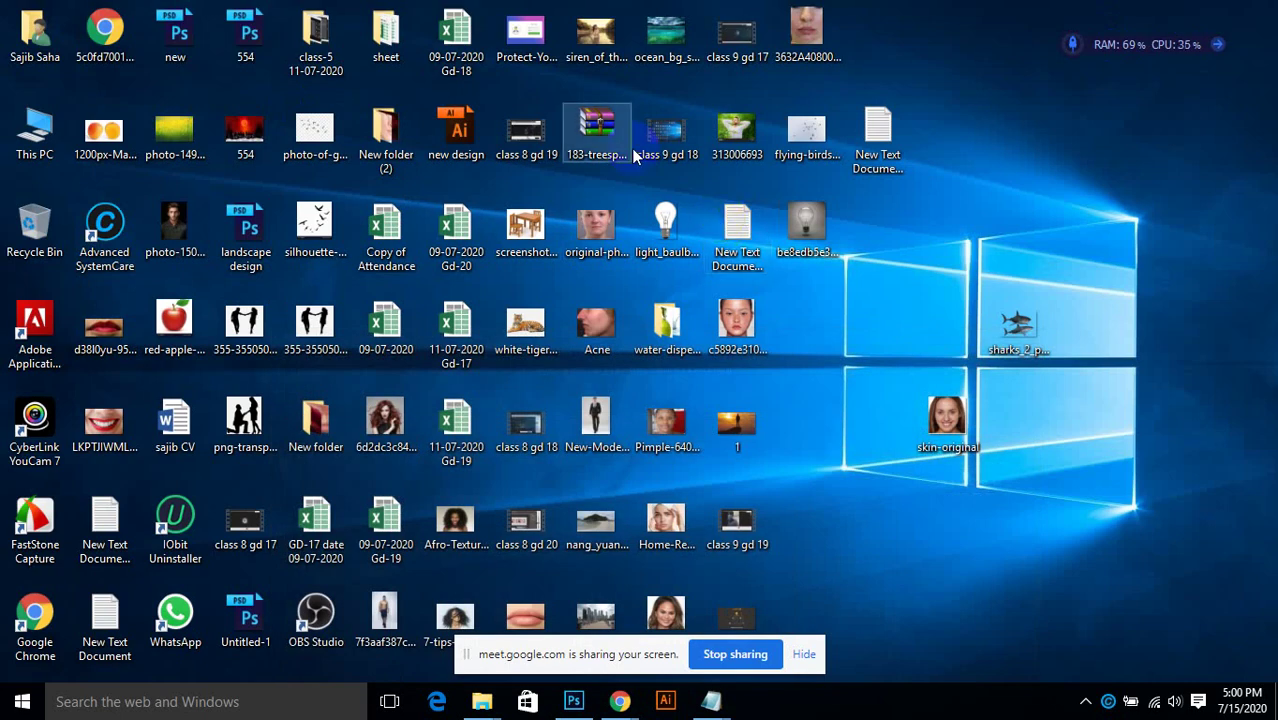
double_click(390, 136)
scroll(776, 300, down, 5)
drag(705, 277, 903, 82)
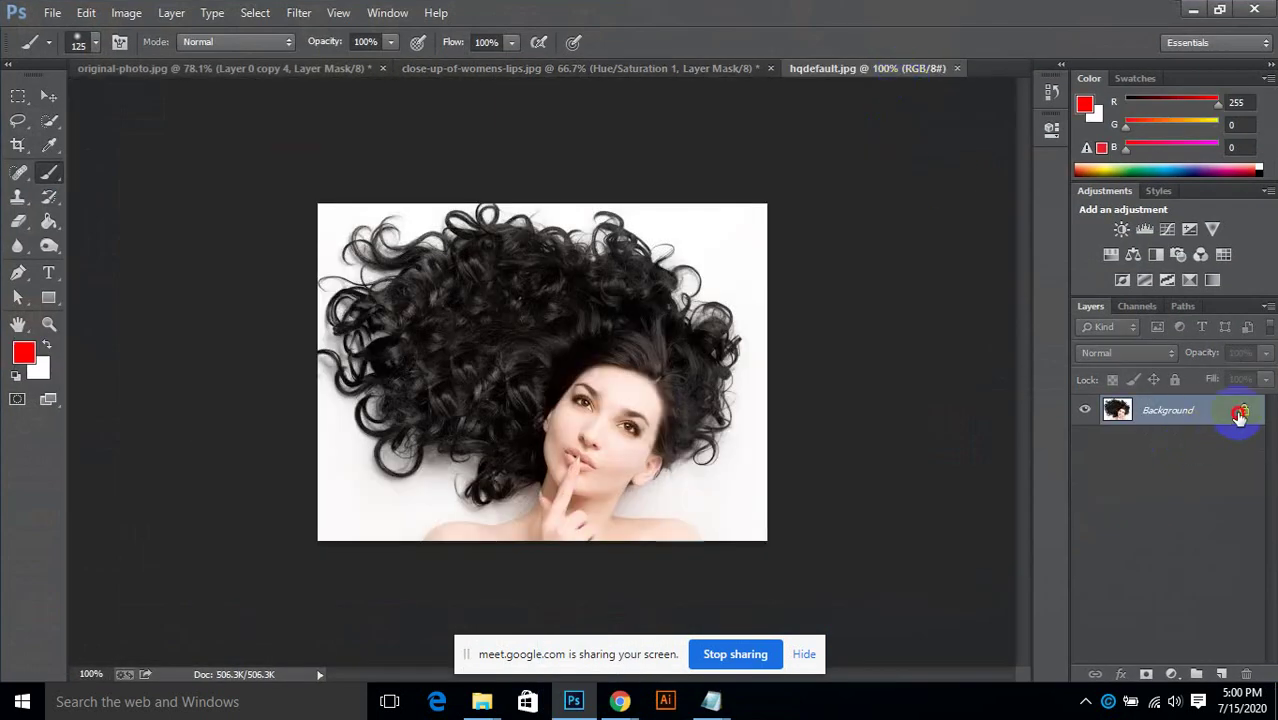
Step: Convert the locked Background of hqdefault.jpg to Layer 0, duplicate it, and hide the original layer
double_click(1239, 414)
click(800, 220)
drag(1175, 415, 1222, 674)
click(1085, 440)
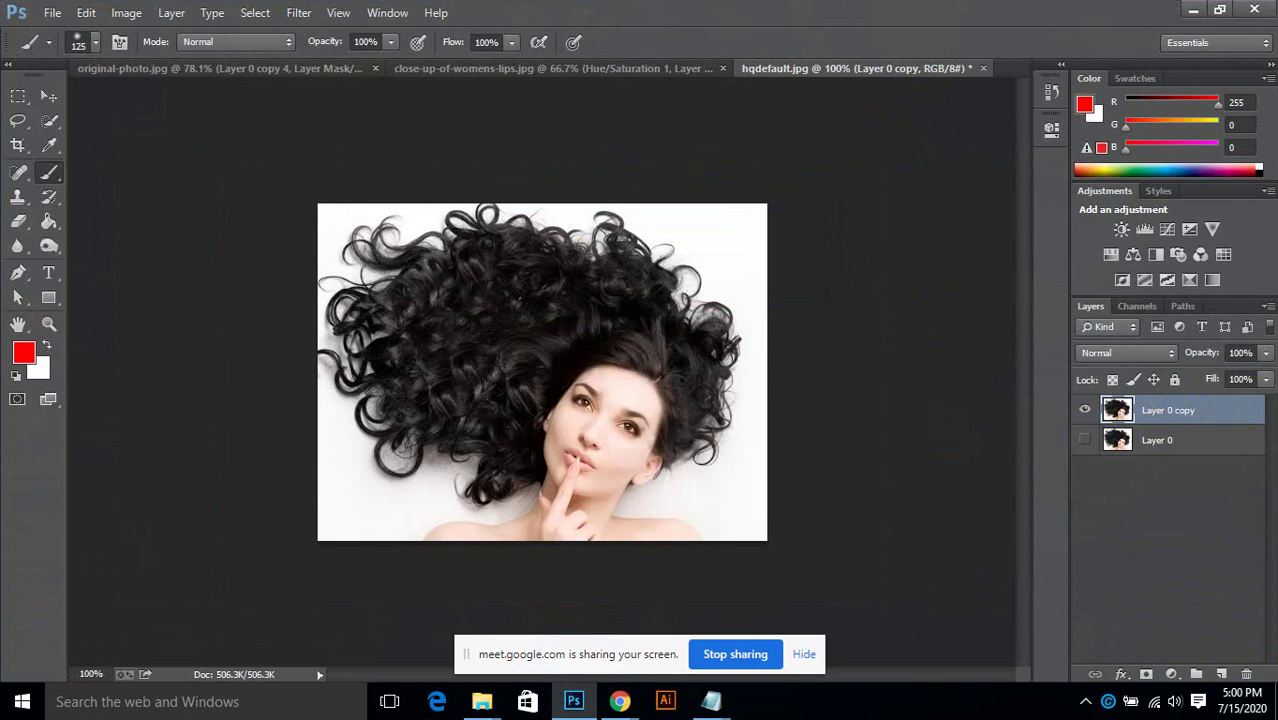
Step: Select the main mass of black hair on Layer 0 copy with the Quick Selection tool at brush size 10
scroll(823, 420, up, 1)
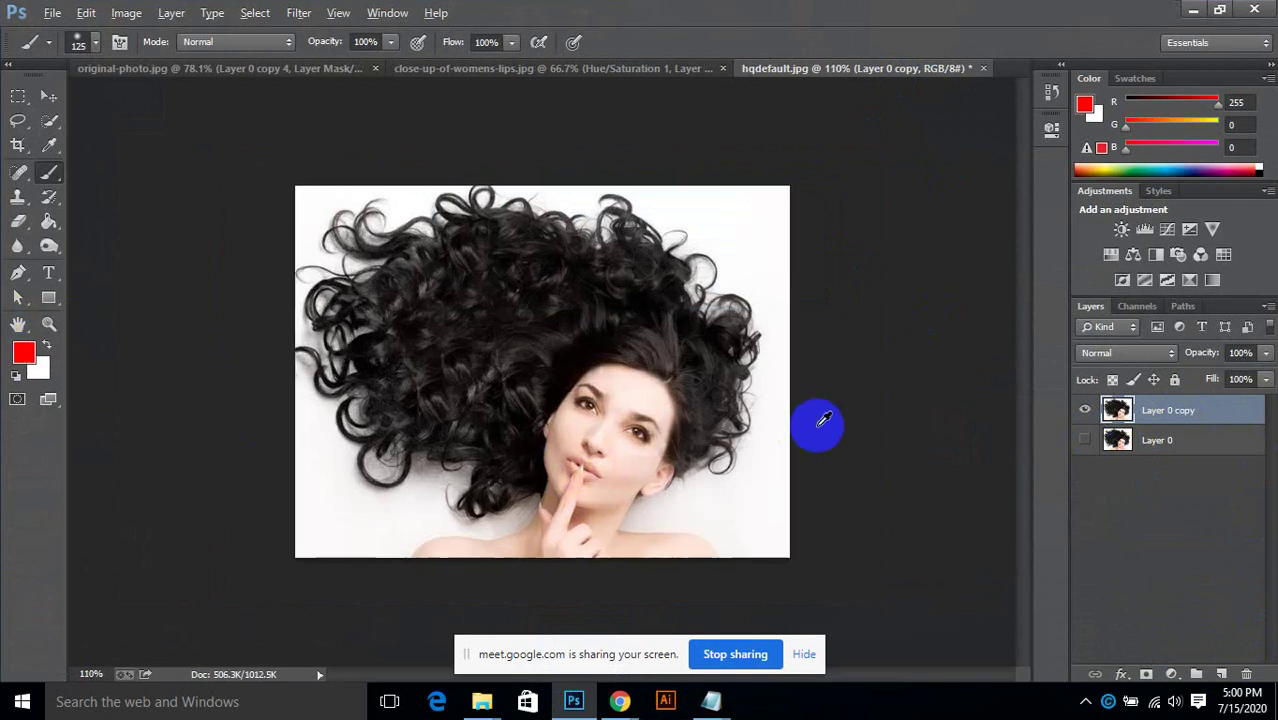
scroll(823, 420, up, 1)
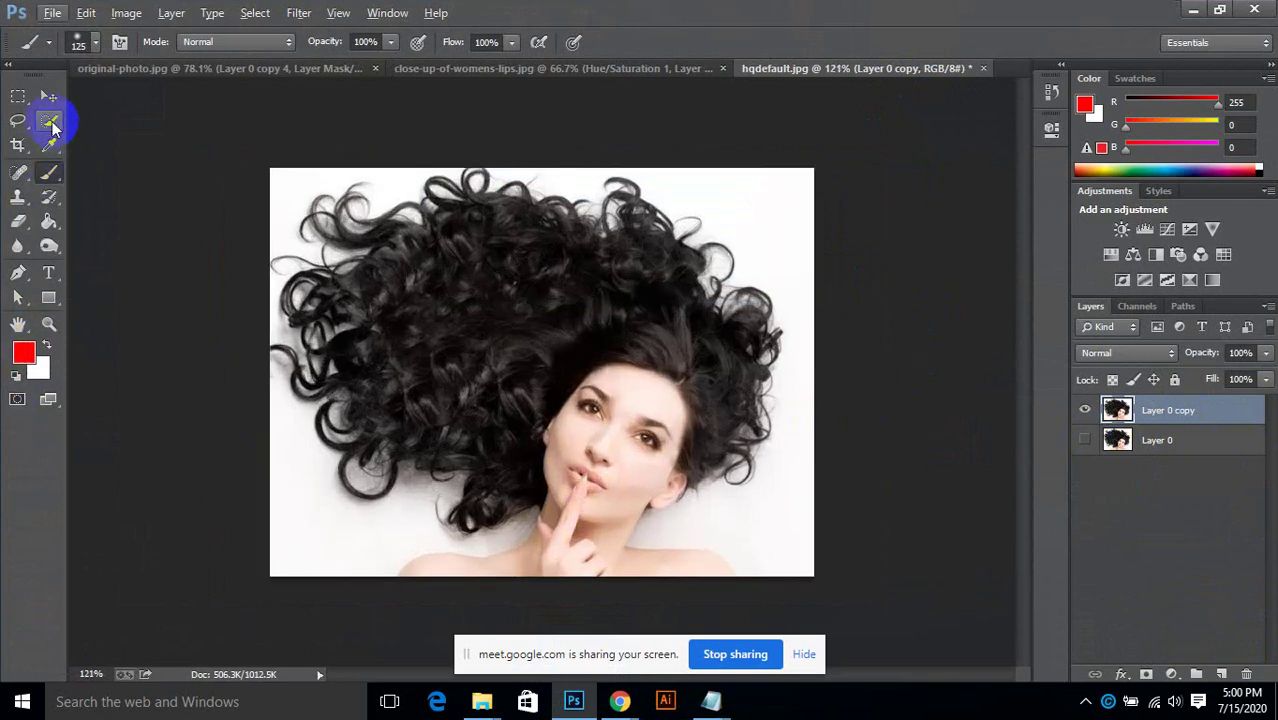
click(50, 122)
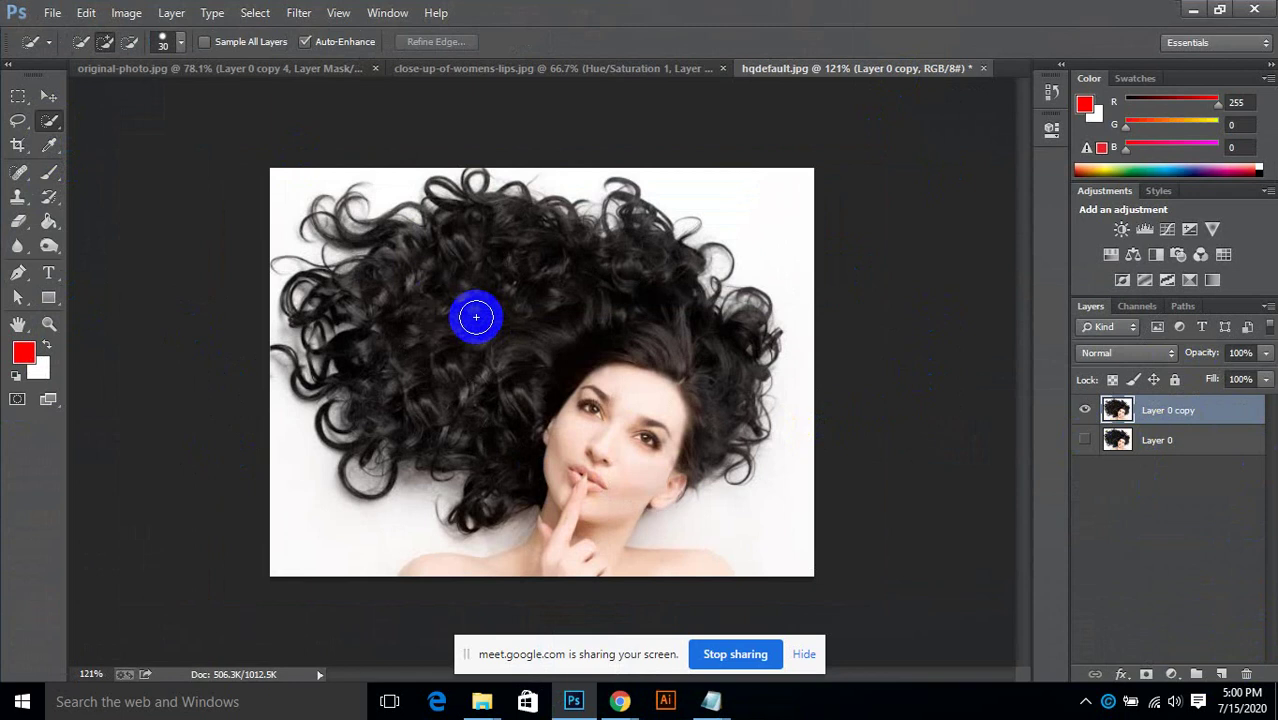
key(bracketleft)
mouse_move(482, 317)
mouse_down()
mouse_move(509, 462)
mouse_move(534, 349)
mouse_move(503, 339)
mouse_move(462, 353)
mouse_move(468, 416)
mouse_move(421, 432)
mouse_move(411, 420)
mouse_move(370, 490)
mouse_move(342, 435)
mouse_move(351, 367)
mouse_move(315, 384)
mouse_move(294, 358)
mouse_move(316, 312)
mouse_move(397, 243)
mouse_move(354, 245)
mouse_move(323, 207)
mouse_move(368, 200)
mouse_move(400, 206)
mouse_up()
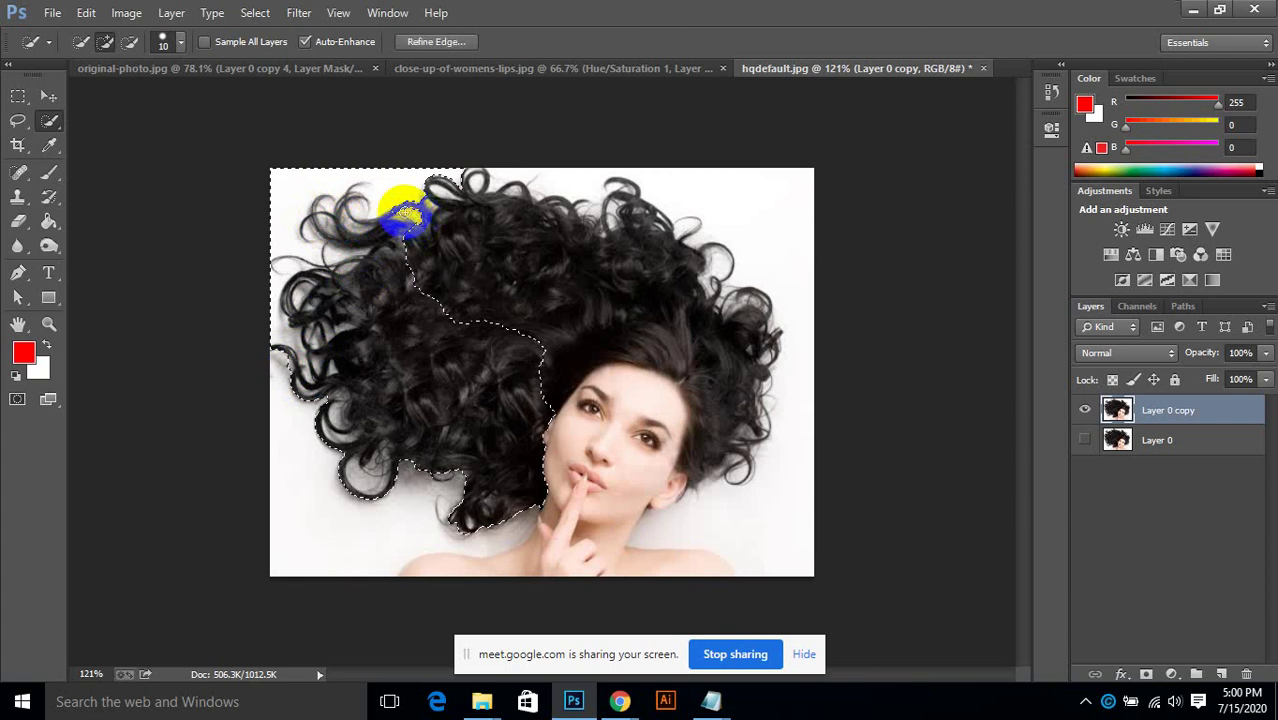
mouse_move(278, 198)
mouse_down()
mouse_move(321, 175)
mouse_move(434, 159)
mouse_move(442, 183)
mouse_move(412, 299)
mouse_move(471, 238)
mouse_move(636, 215)
mouse_move(621, 196)
mouse_move(631, 192)
mouse_move(702, 231)
mouse_move(657, 166)
mouse_move(614, 178)
mouse_move(521, 162)
mouse_move(749, 161)
mouse_move(730, 177)
mouse_move(657, 176)
mouse_up()
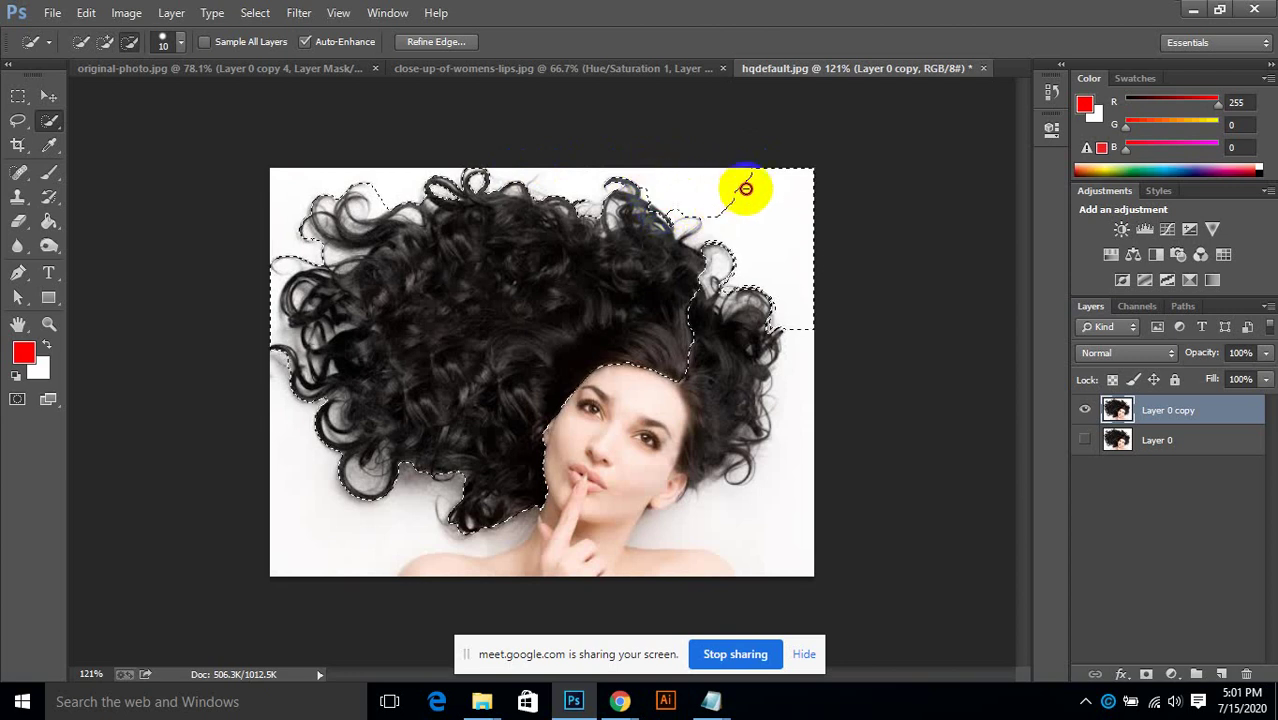
Step: Subtract the white background from the hair selection and add the remaining curls beside the ear
mouse_move(745, 188)
mouse_down()
mouse_move(764, 171)
mouse_move(830, 180)
mouse_move(743, 254)
mouse_up()
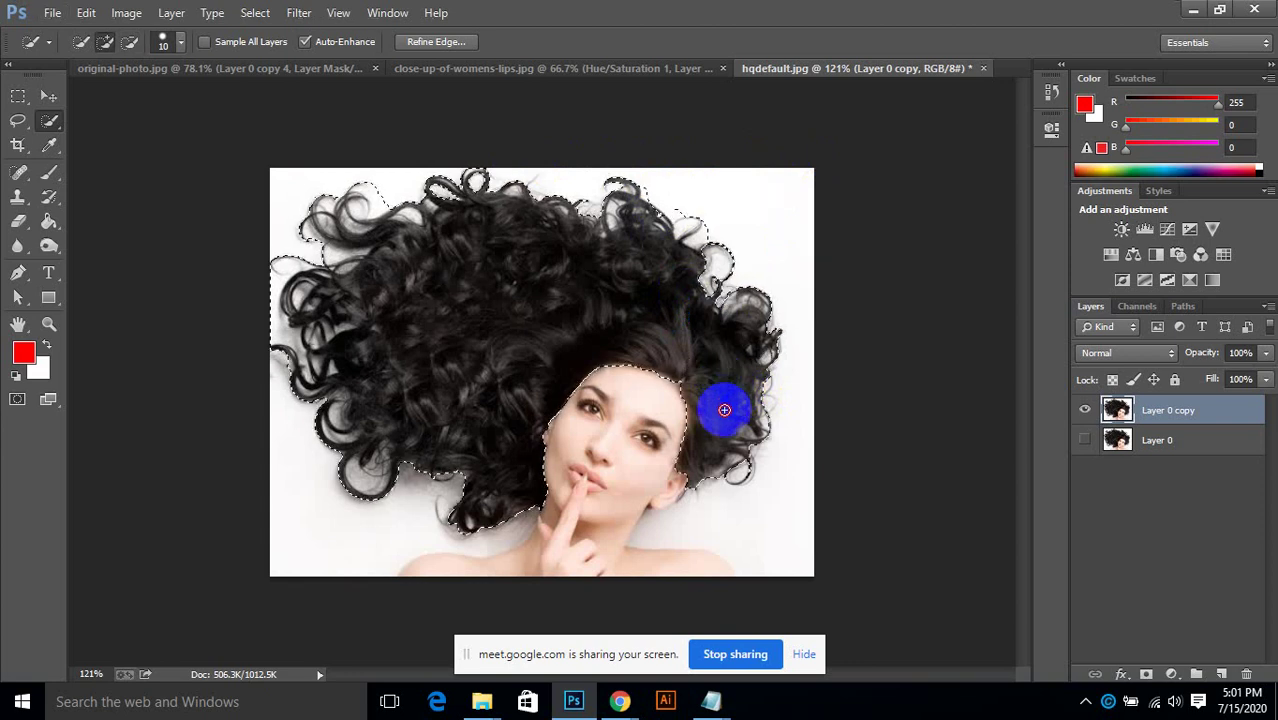
drag(724, 410, 750, 442)
drag(748, 441, 756, 471)
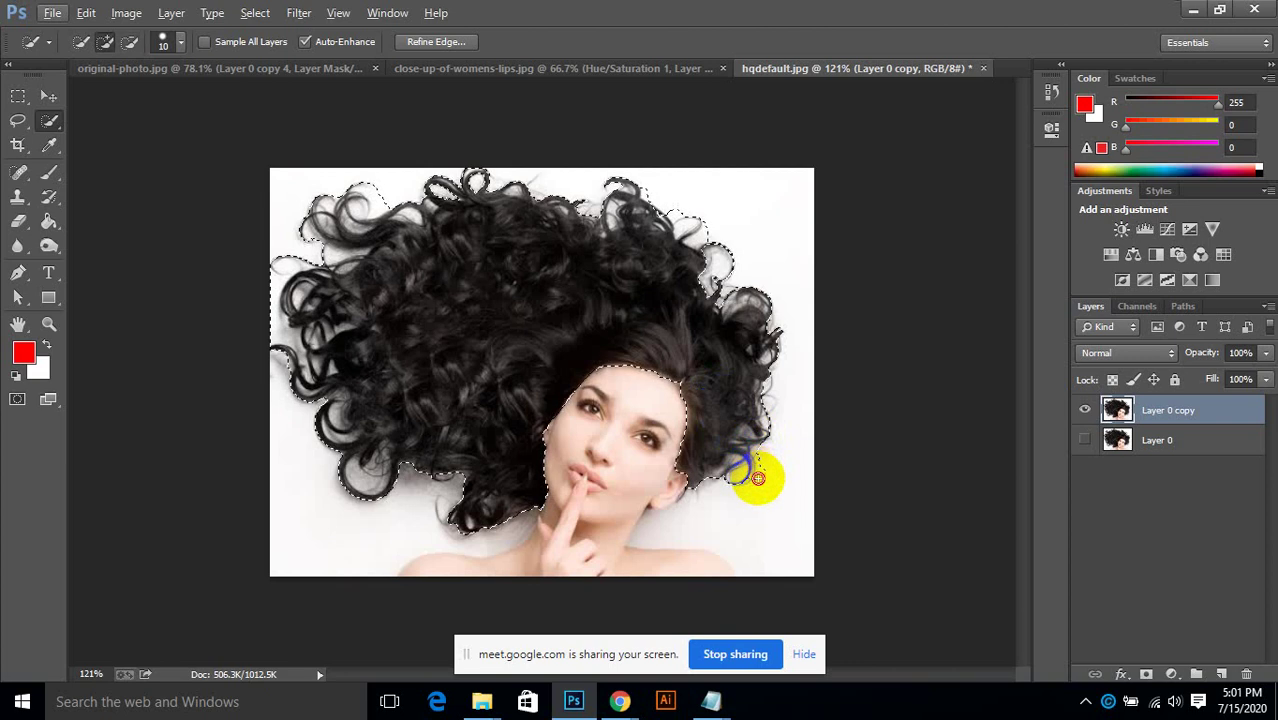
drag(807, 559, 807, 560)
click(251, 345)
click(499, 357)
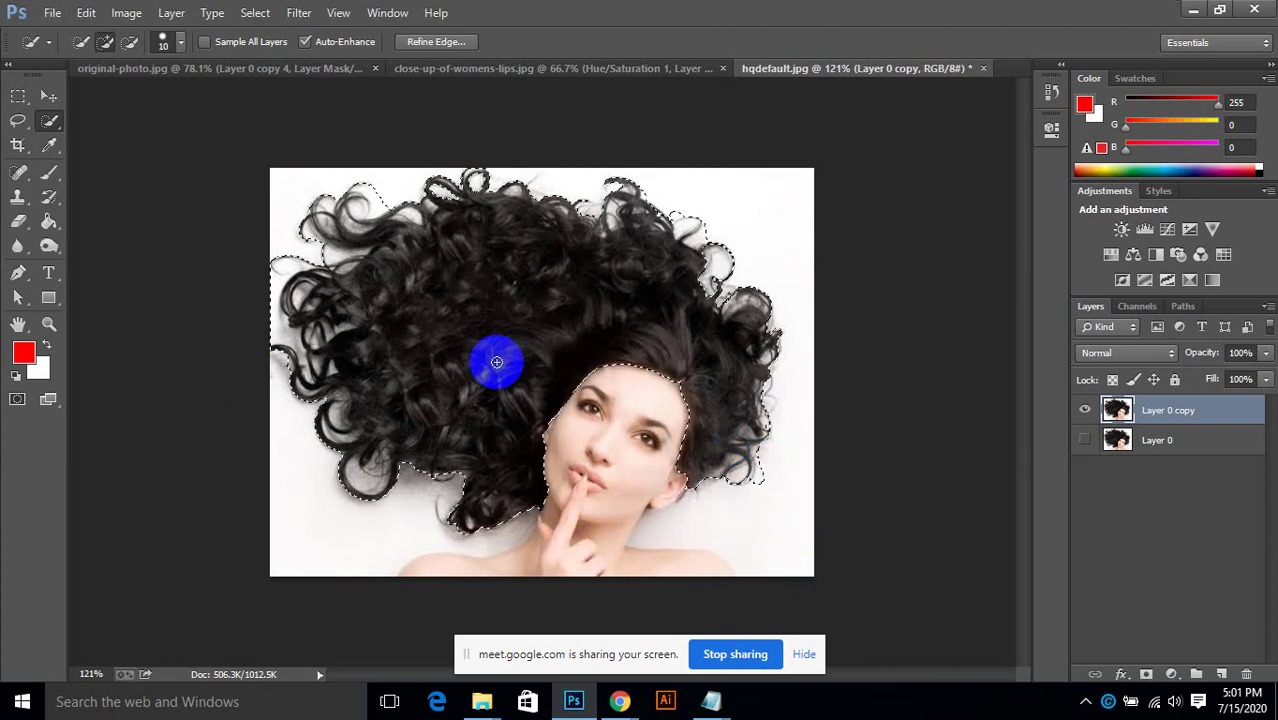
Step: Refine the hair selection's edge by brushing around the outer curls at size 35, and output the result to Selection
click(433, 45)
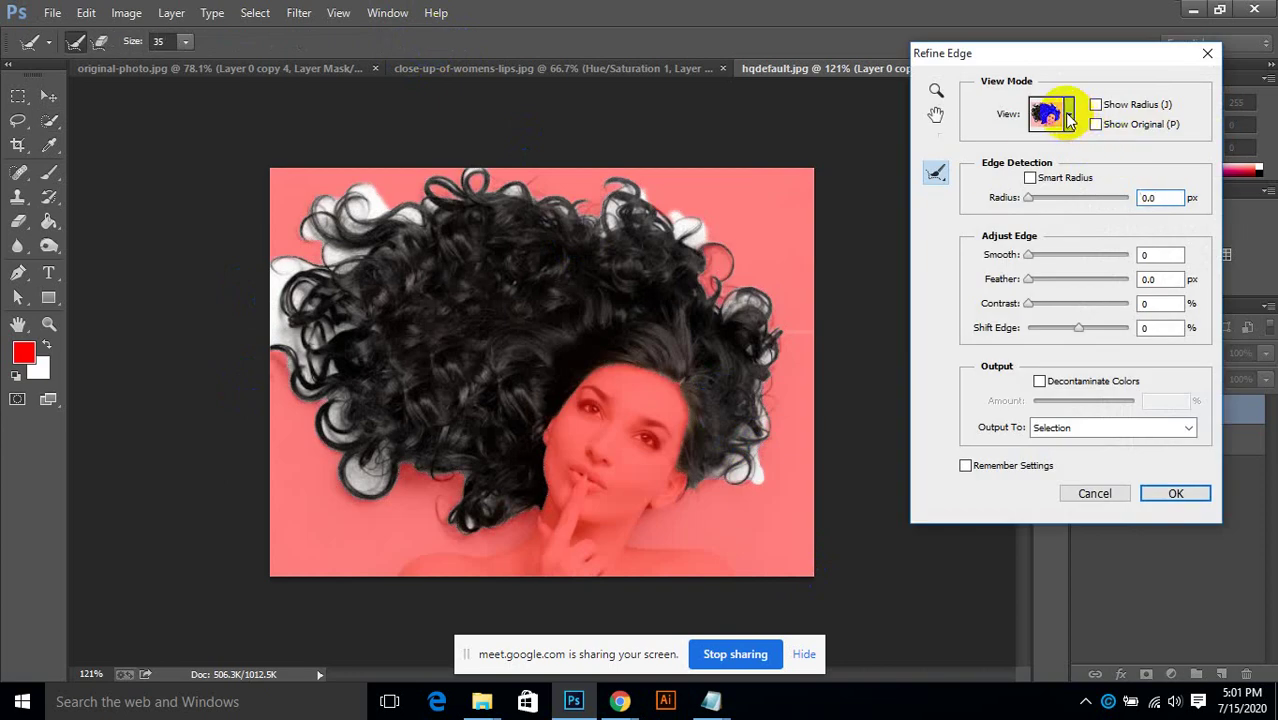
click(1050, 114)
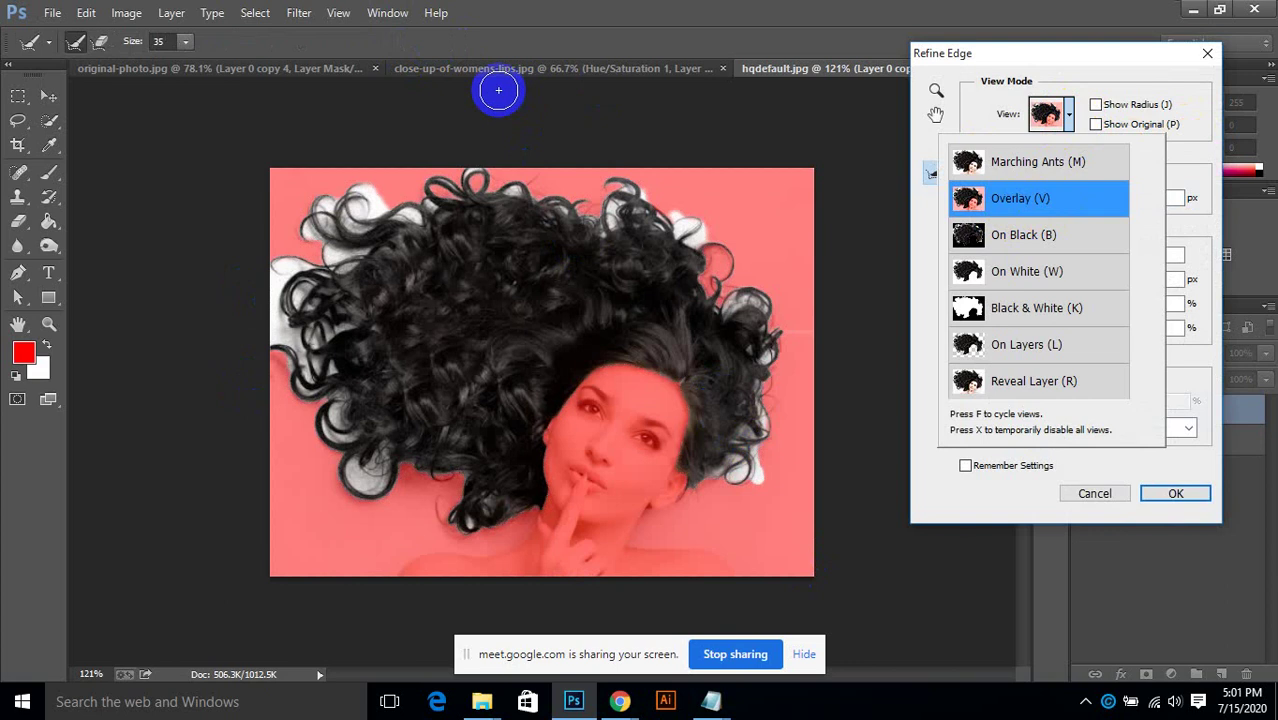
click(352, 448)
mouse_move(351, 465)
mouse_down()
mouse_move(355, 435)
mouse_move(298, 340)
mouse_move(320, 356)
mouse_move(296, 380)
mouse_move(285, 287)
mouse_move(326, 286)
mouse_move(344, 254)
mouse_move(285, 271)
mouse_move(285, 300)
mouse_move(271, 286)
mouse_move(279, 327)
mouse_move(301, 255)
mouse_move(276, 352)
mouse_move(287, 337)
mouse_move(271, 305)
mouse_move(305, 240)
mouse_move(305, 290)
mouse_move(305, 258)
mouse_move(340, 217)
mouse_move(425, 212)
mouse_move(476, 177)
mouse_move(531, 200)
mouse_move(633, 205)
mouse_move(614, 190)
mouse_move(704, 233)
mouse_move(677, 265)
mouse_move(722, 296)
mouse_move(742, 288)
mouse_move(776, 373)
mouse_move(727, 465)
mouse_up()
mouse_move(520, 522)
mouse_down()
mouse_move(469, 519)
mouse_move(570, 498)
mouse_move(515, 285)
mouse_move(319, 285)
mouse_move(366, 251)
mouse_move(335, 272)
mouse_move(356, 275)
mouse_move(346, 333)
mouse_move(320, 385)
mouse_up()
mouse_move(693, 377)
mouse_down()
mouse_move(713, 438)
mouse_move(794, 470)
mouse_move(758, 461)
mouse_move(688, 499)
mouse_up()
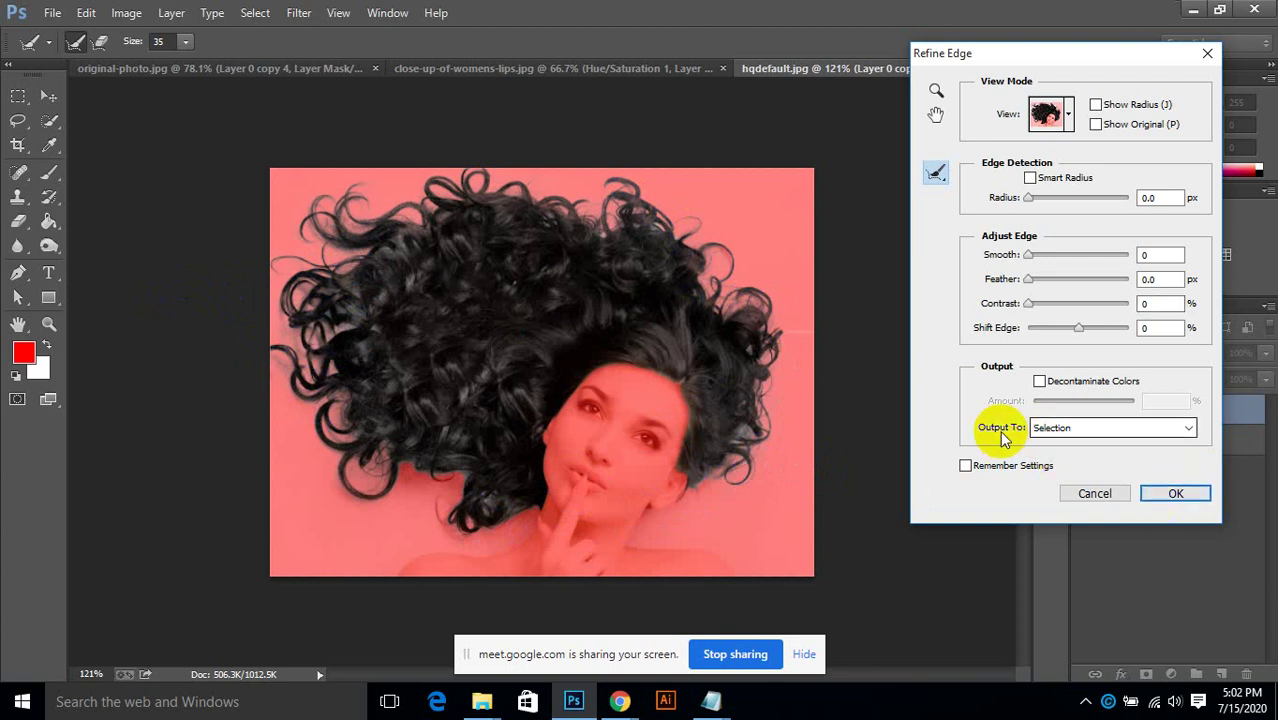
click(1050, 428)
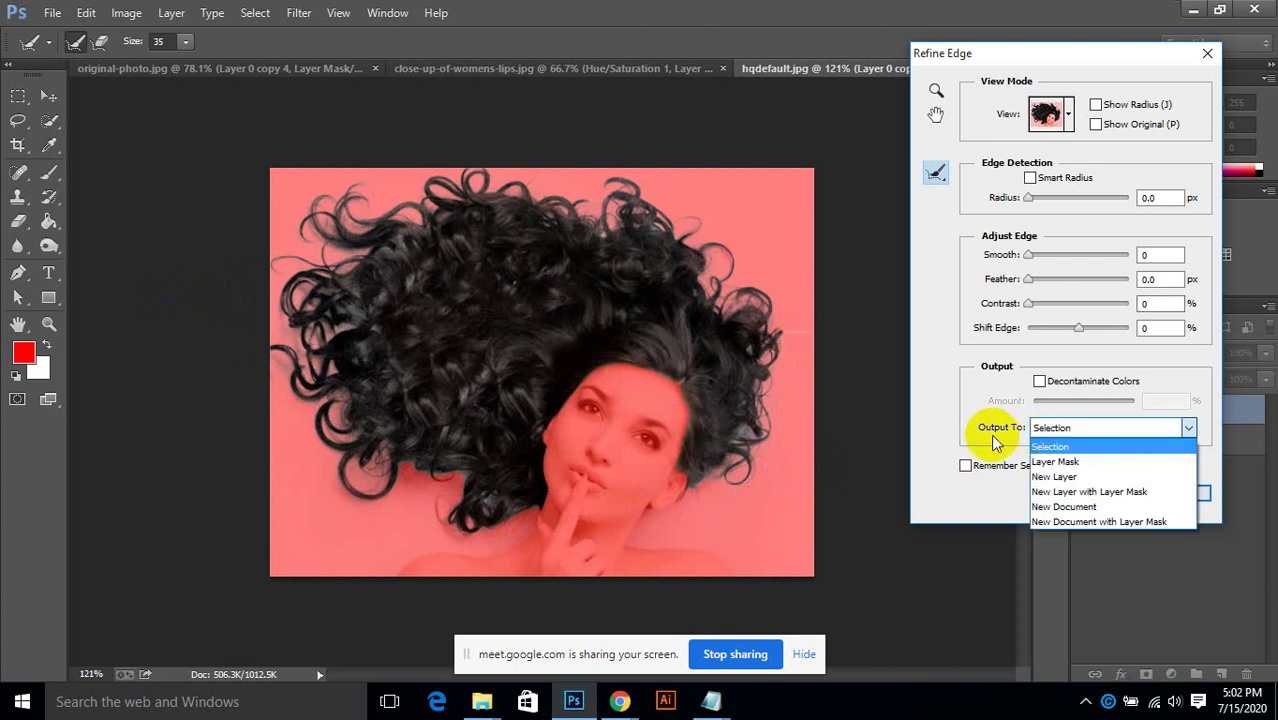
click(1053, 446)
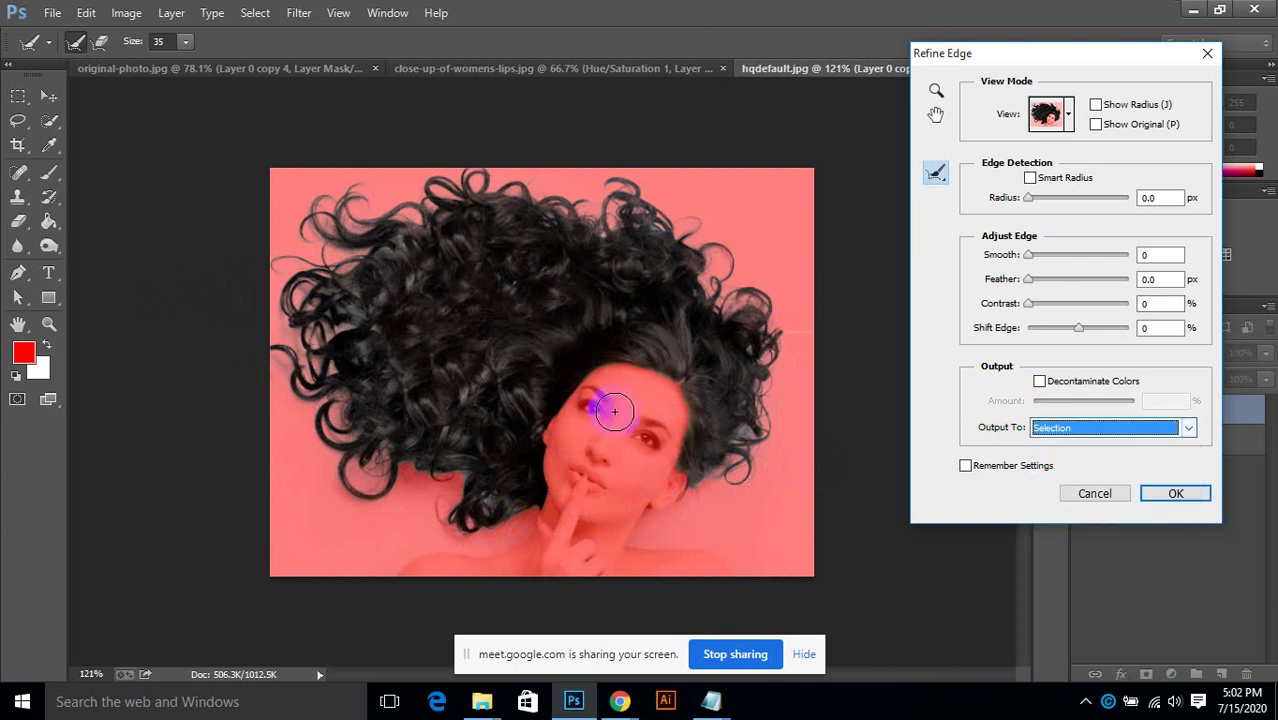
click(1176, 492)
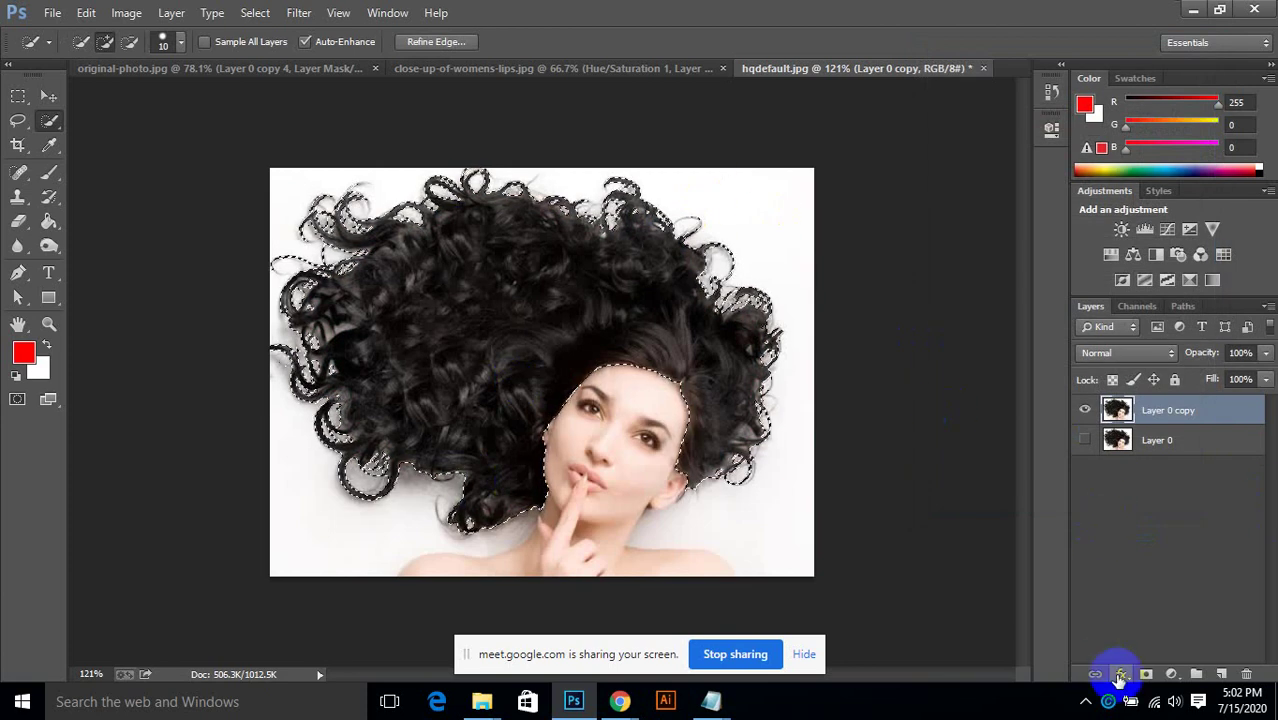
Step: Add a red #ff0000 Solid Color fill layer over the selected hair, with Soft Light blending and 75% opacity
click(1171, 674)
click(1155, 269)
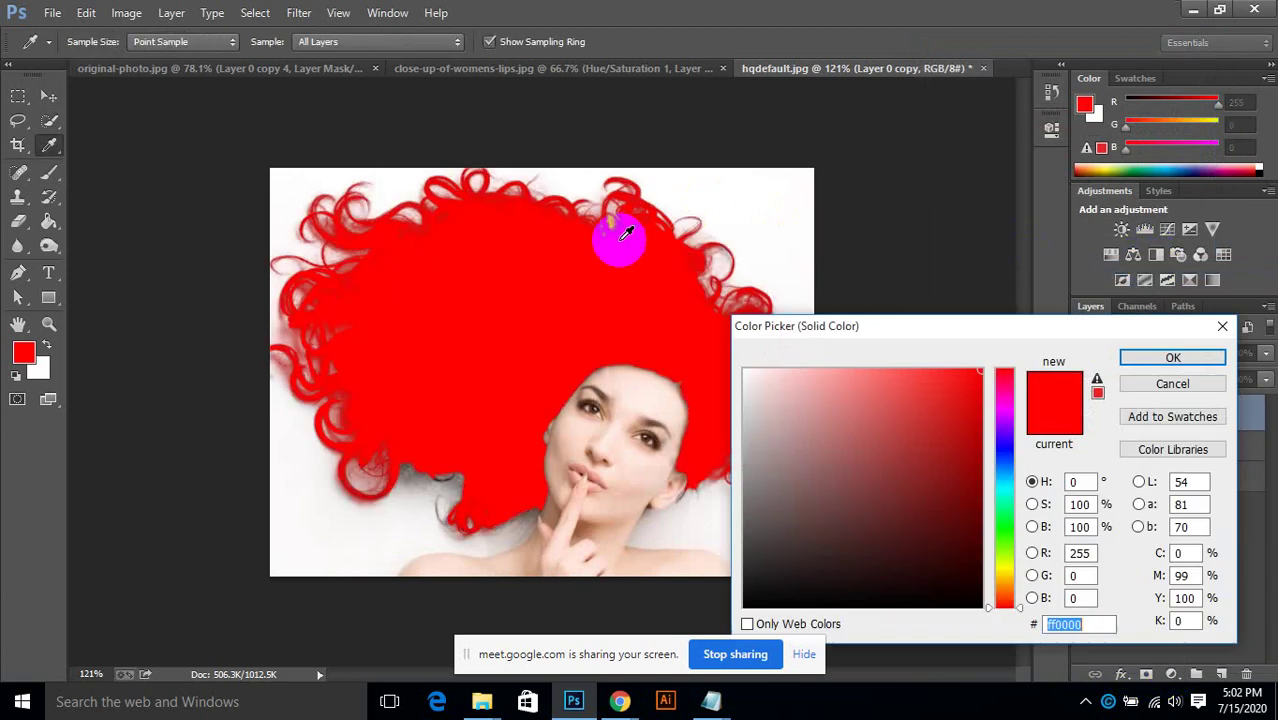
click(1173, 358)
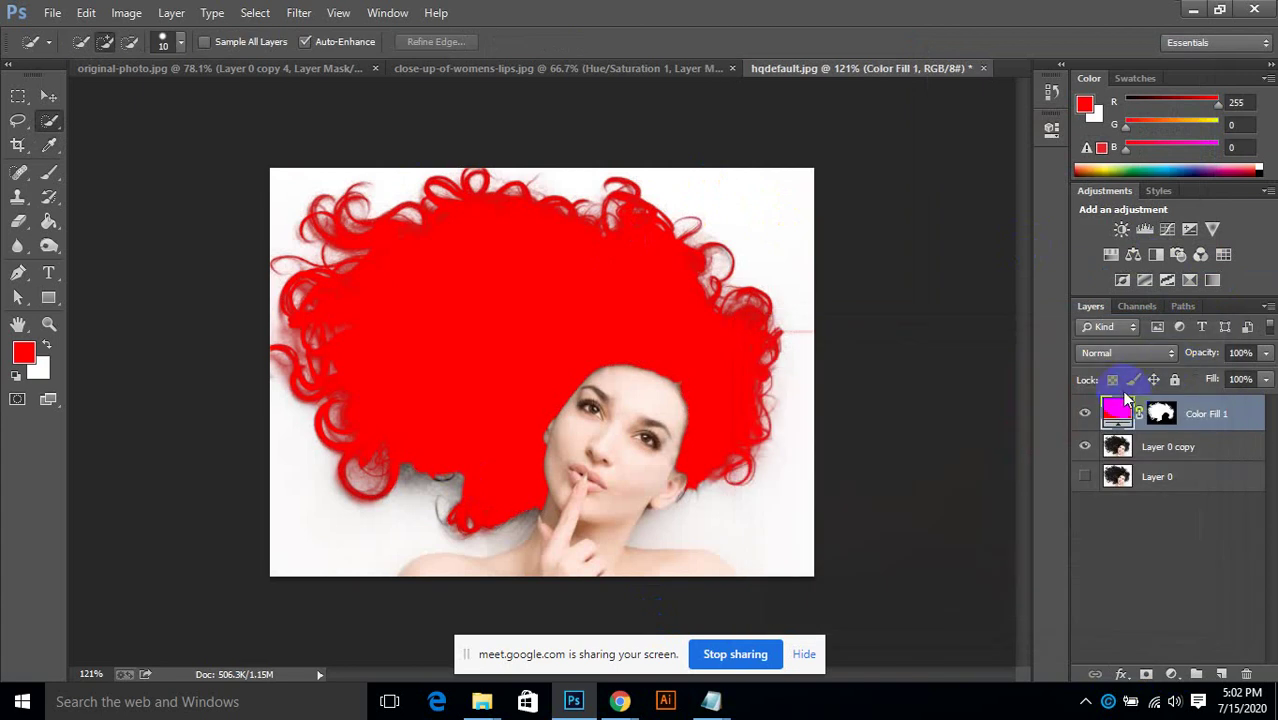
click(1110, 353)
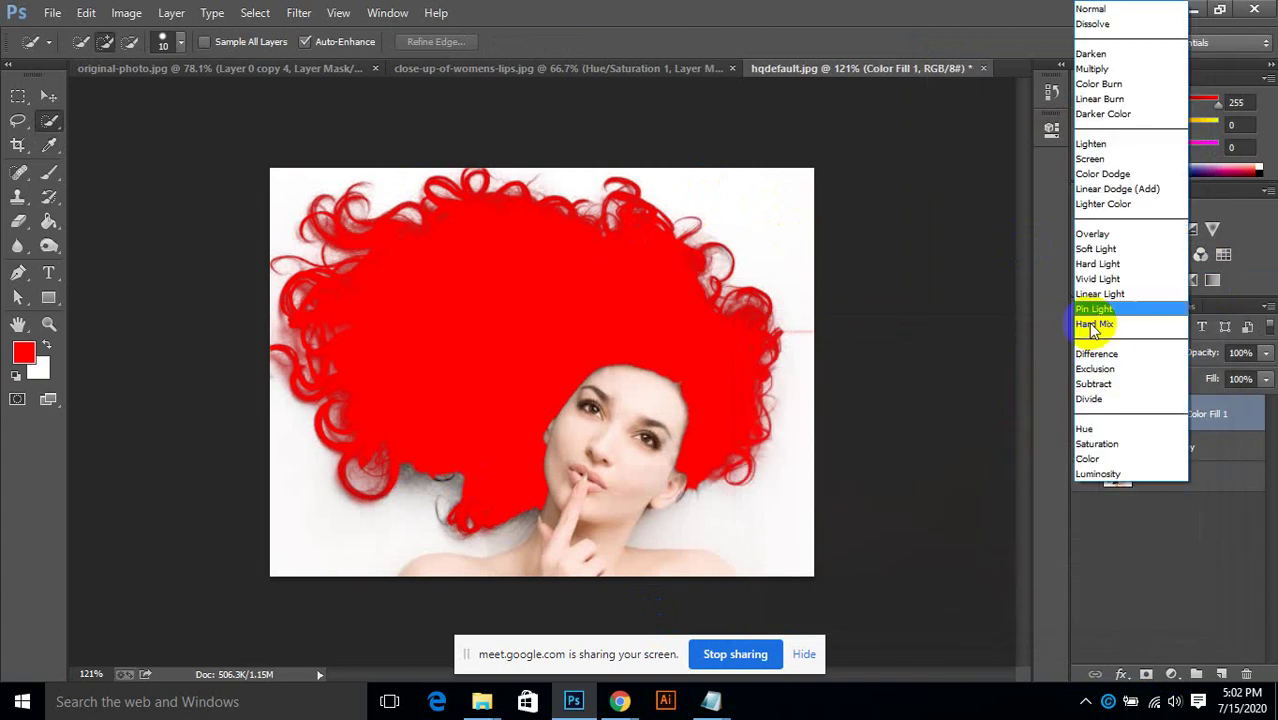
click(1100, 249)
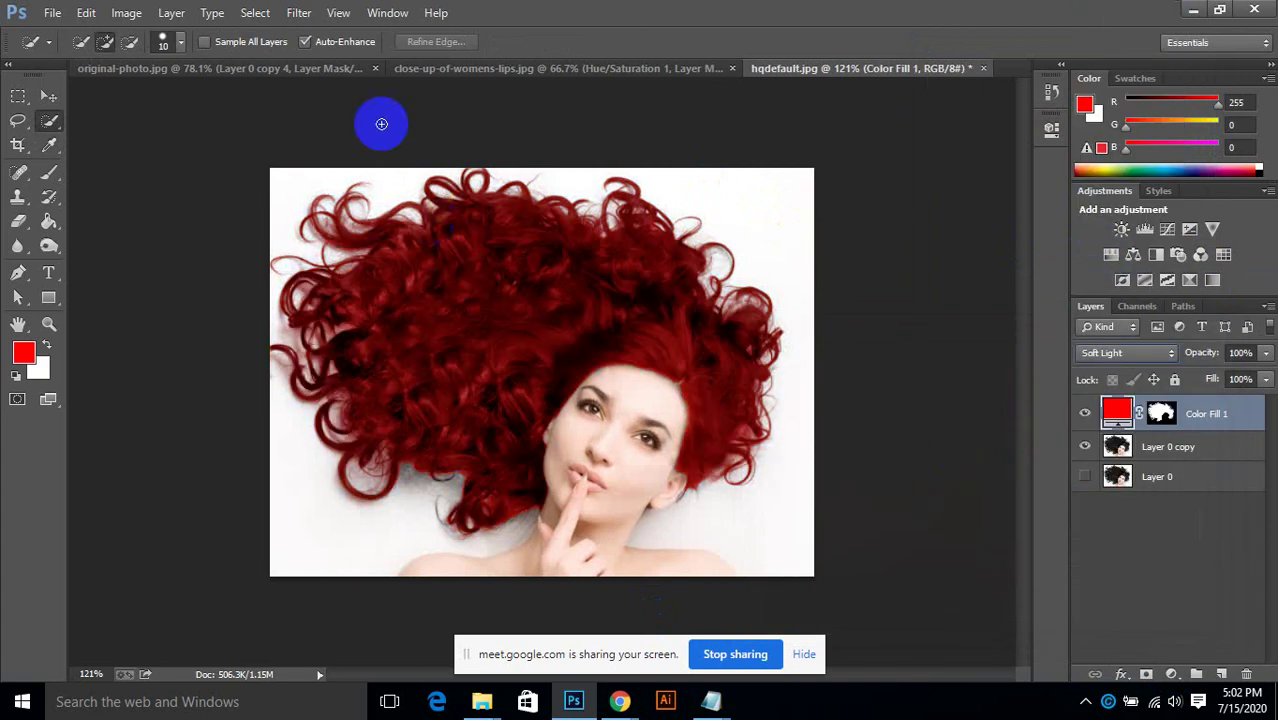
click(1265, 352)
mouse_move(1250, 373)
mouse_down()
mouse_move(1210, 387)
mouse_move(1243, 383)
mouse_up()
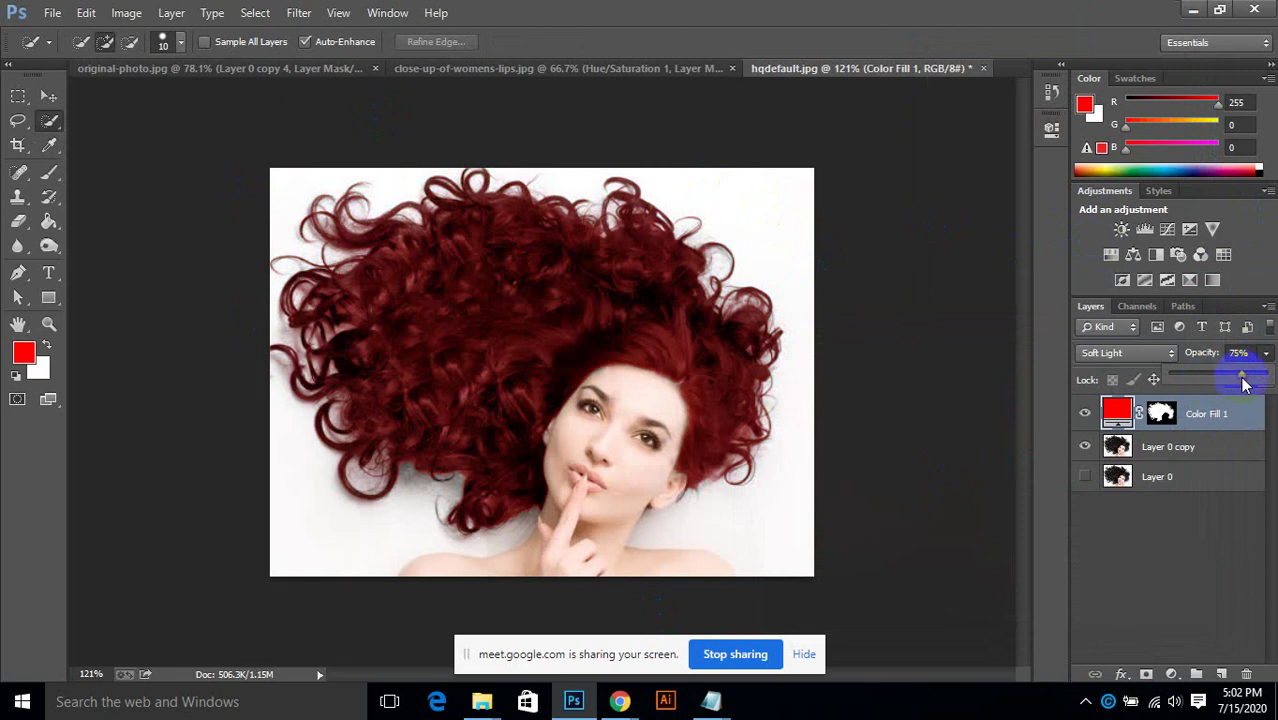
Step: Change the hair fill layer's color to blue-violet #3e20f2 and raise its opacity to 100%
double_click(1117, 411)
drag(920, 464, 975, 462)
click(1005, 498)
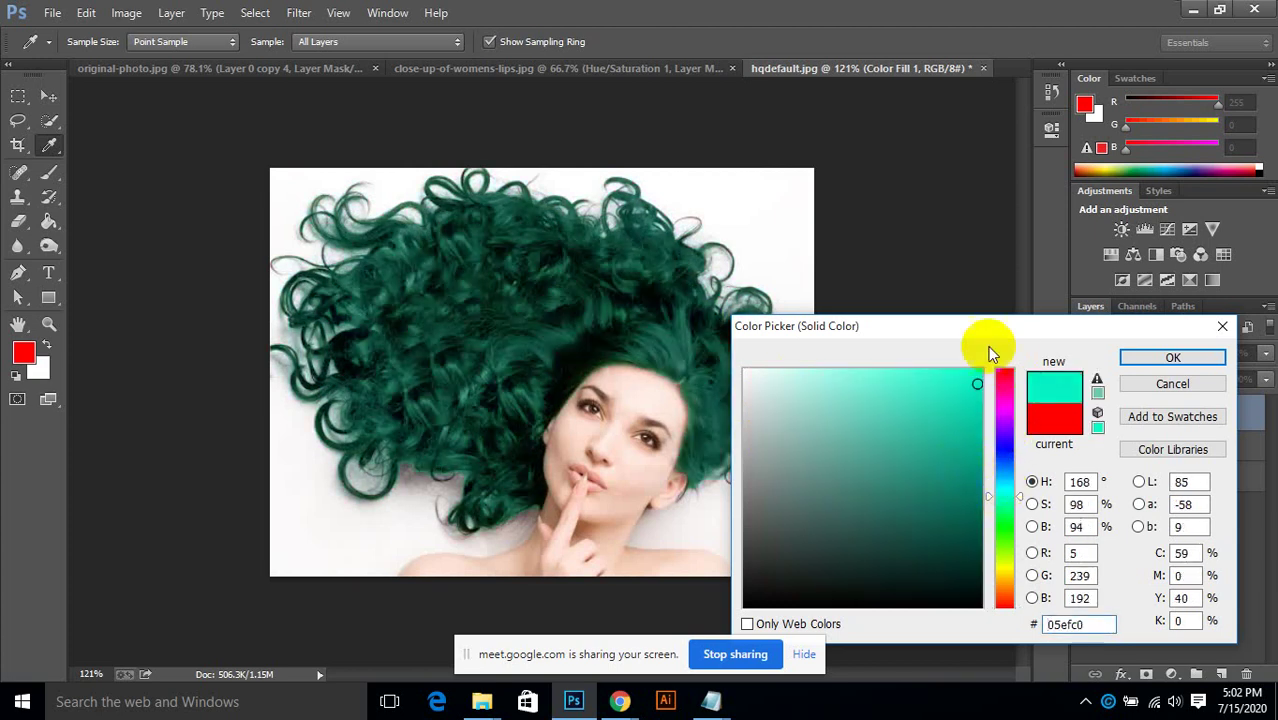
click(936, 516)
click(1004, 402)
drag(1005, 405, 1004, 369)
click(975, 575)
click(1005, 559)
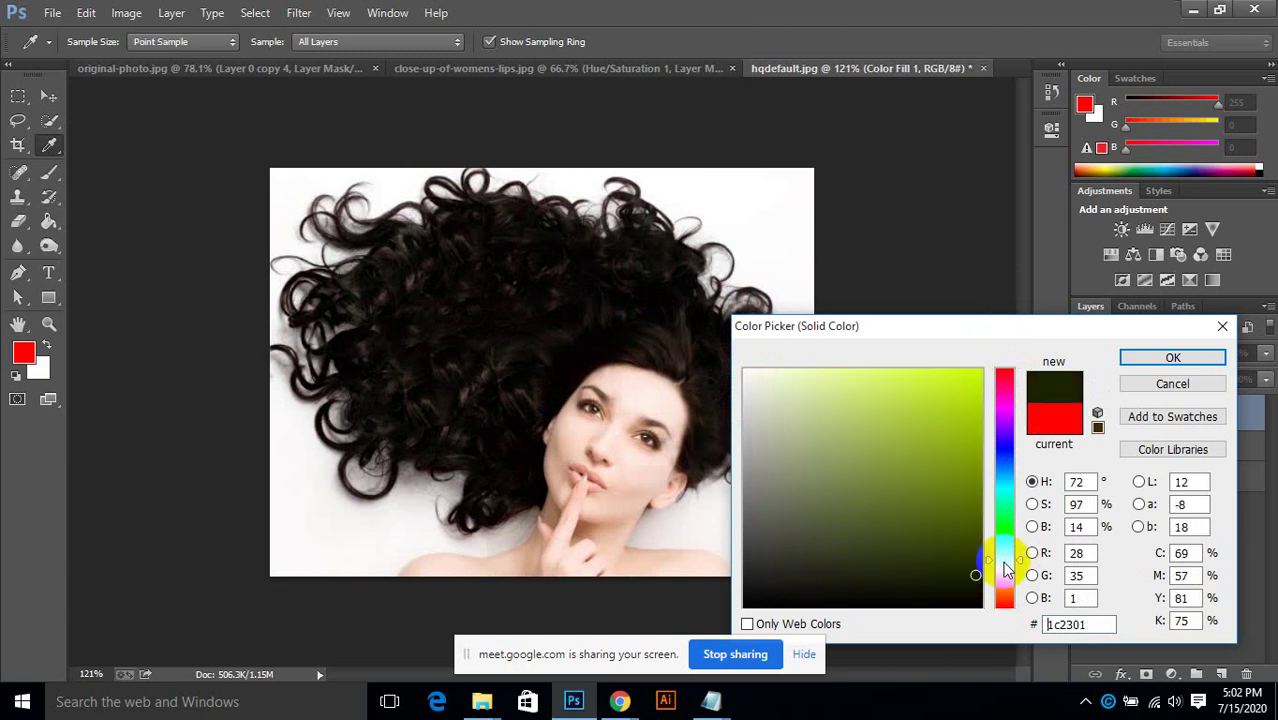
click(939, 404)
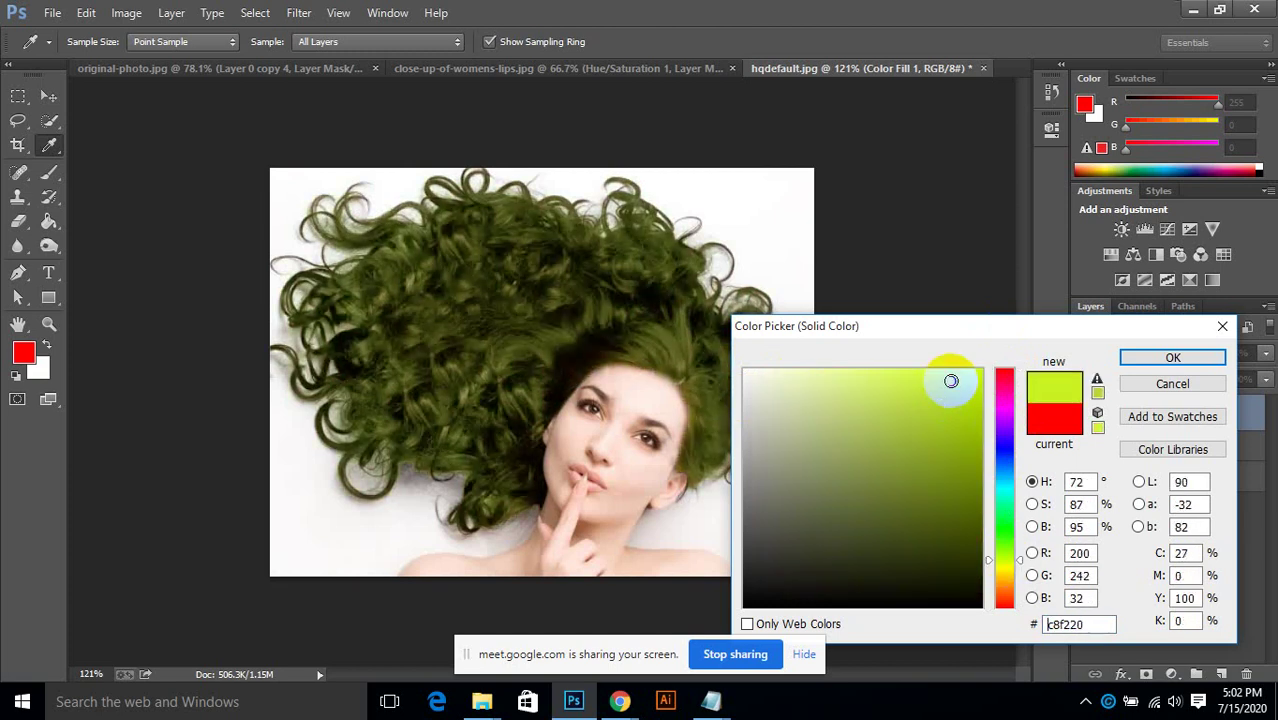
click(1006, 442)
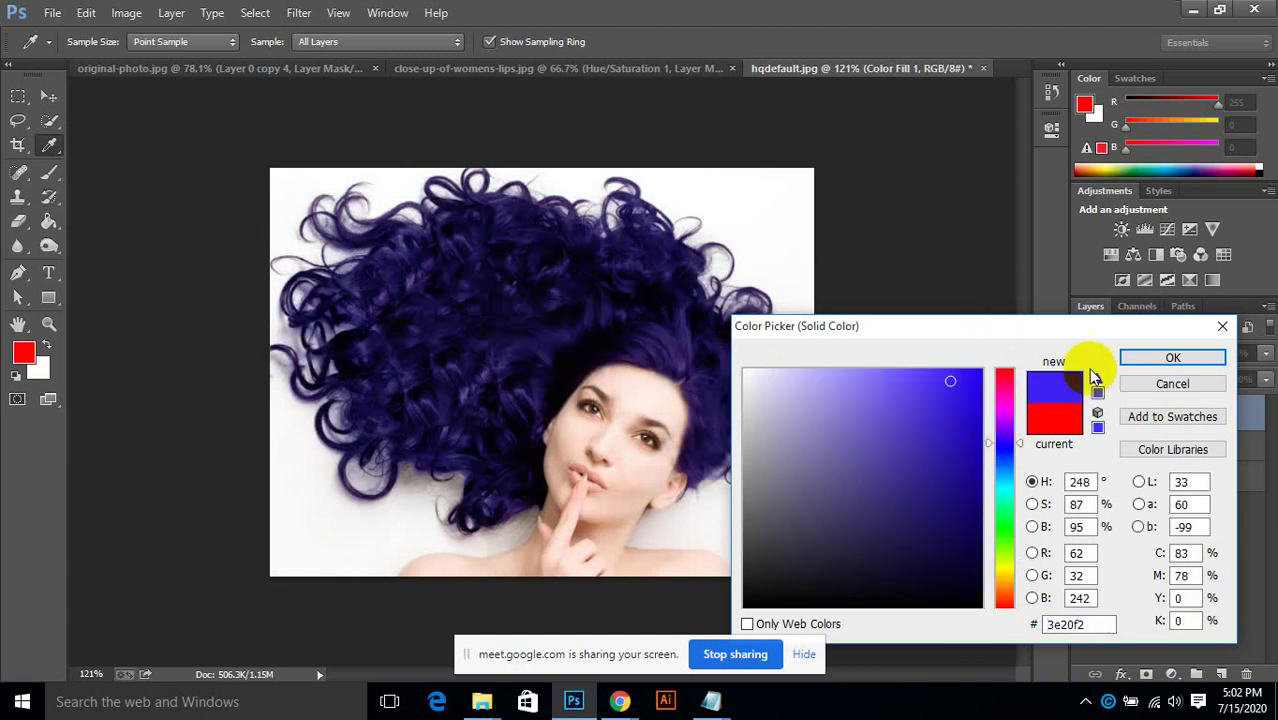
click(1140, 357)
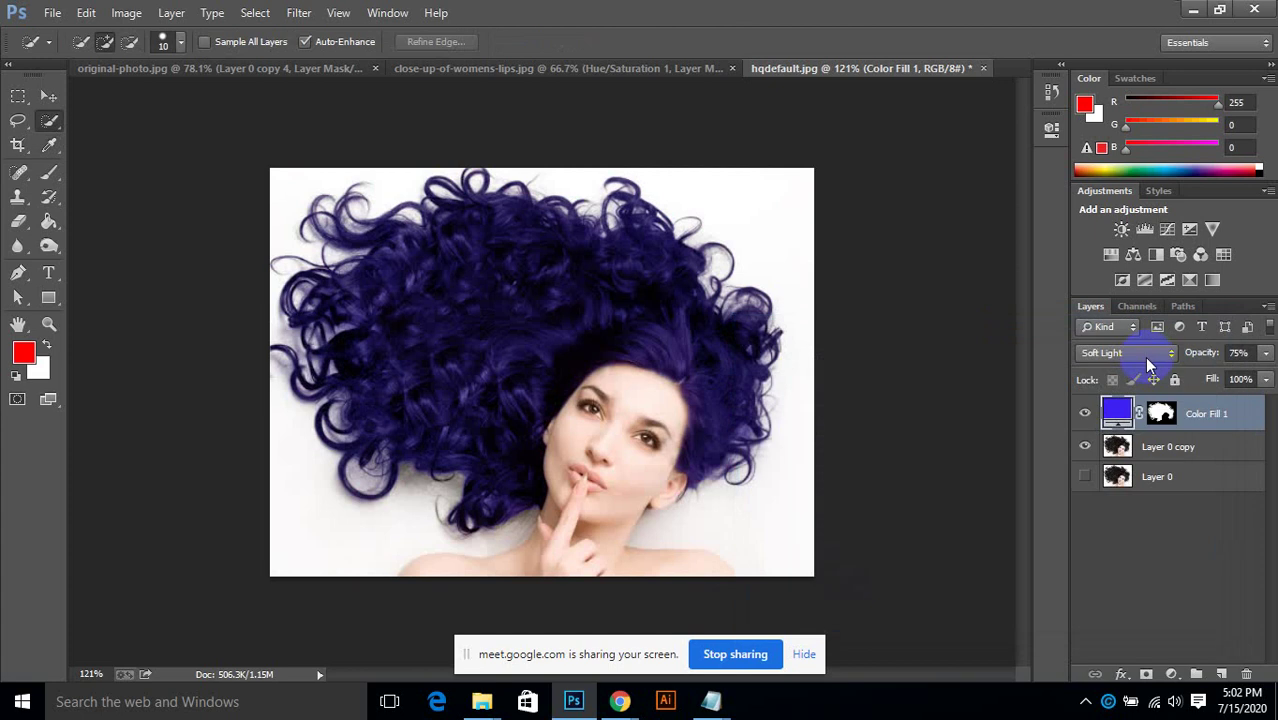
drag(1265, 352, 1272, 377)
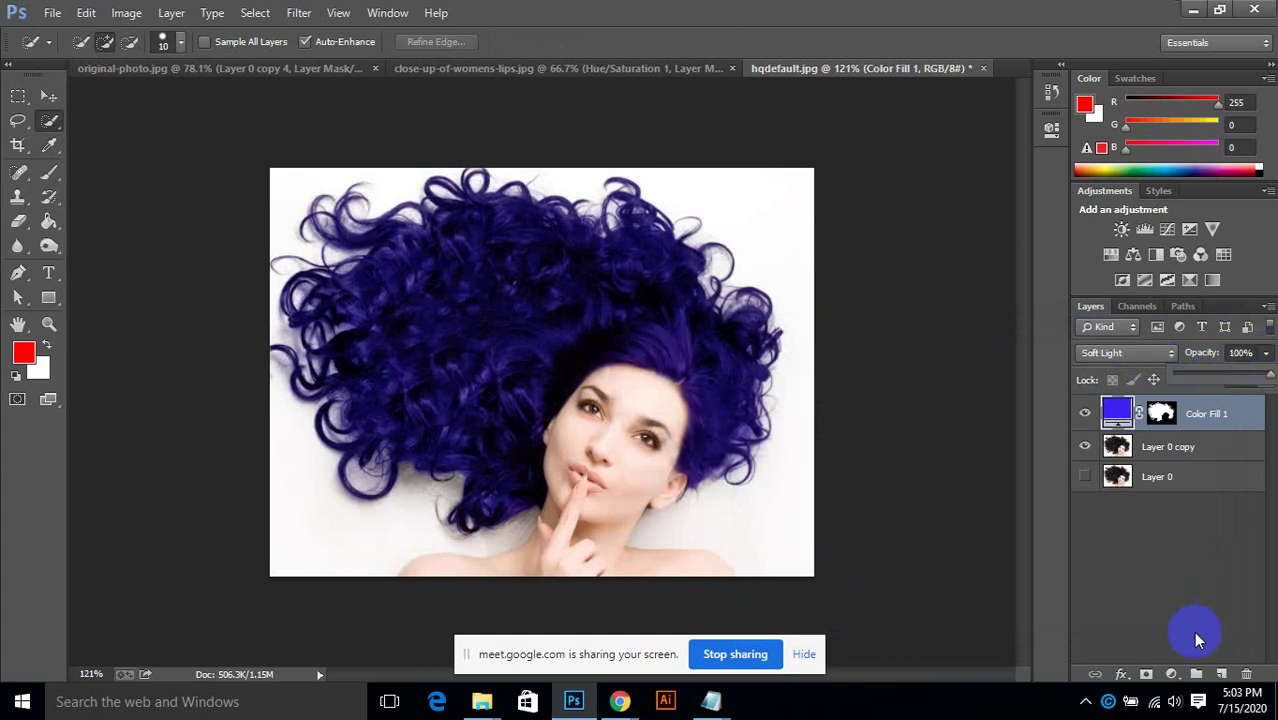
Step: Add a Hue/Saturation adjustment layer above the hair fill with hue +1 and saturation +19, and collapse its settings
click(1171, 674)
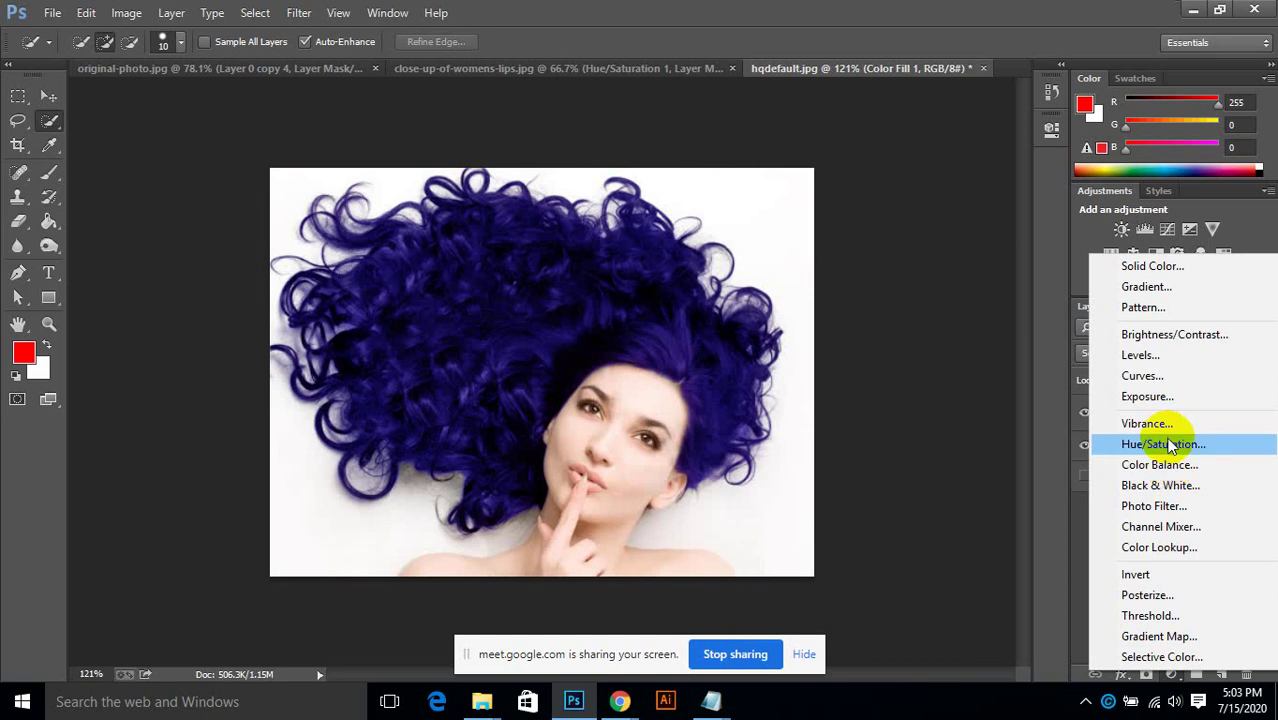
click(1166, 444)
drag(891, 284, 889, 252)
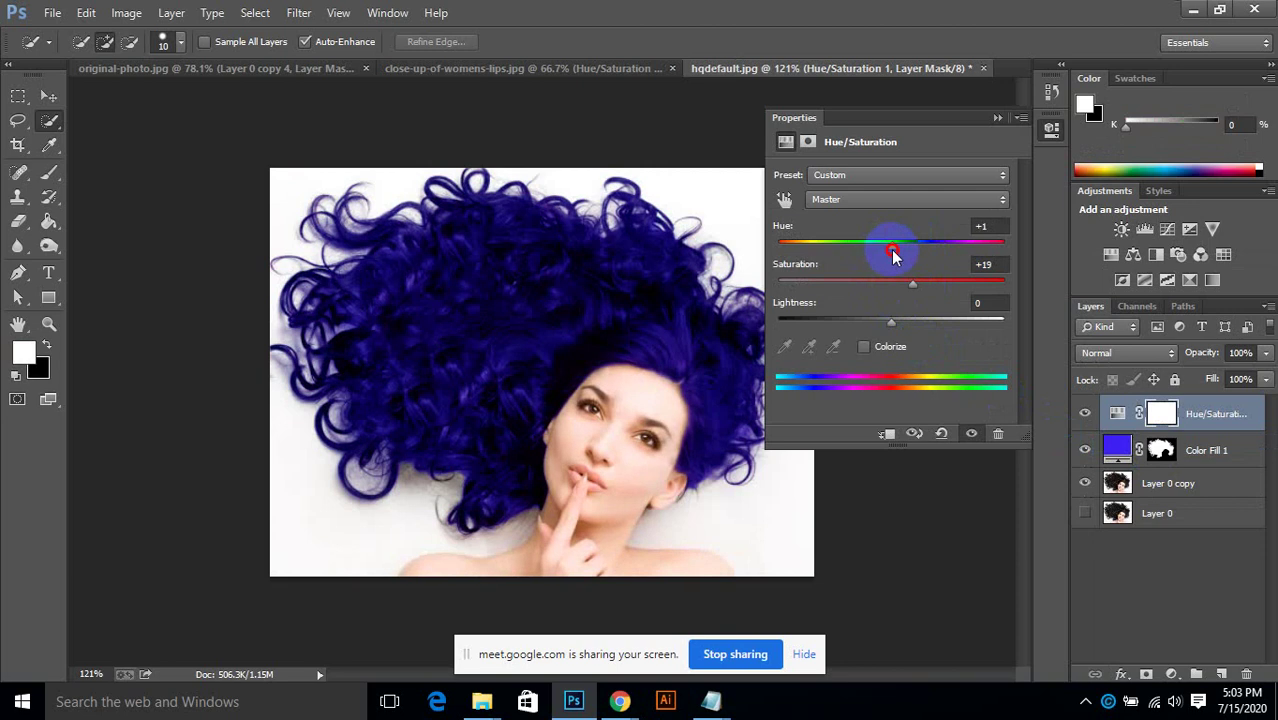
click(996, 118)
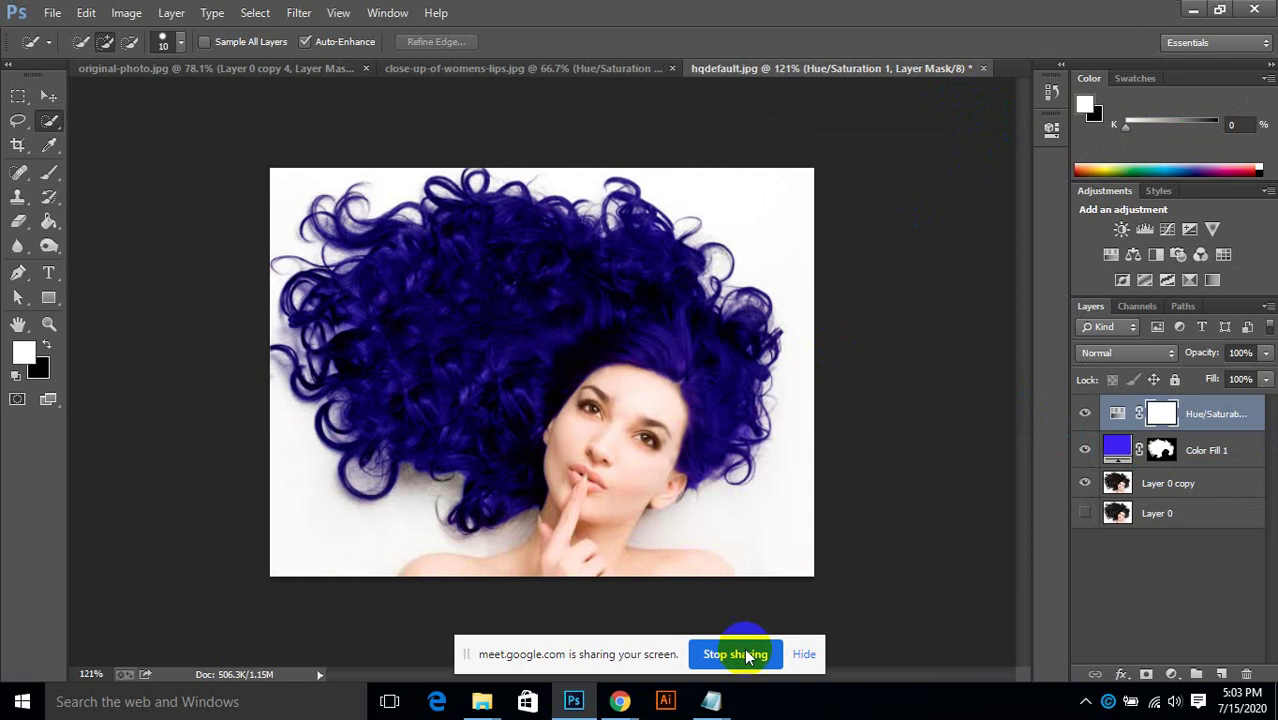
Step: Switch to the Google Meet call in Chrome and look through the participant list
mouse_move(620, 701)
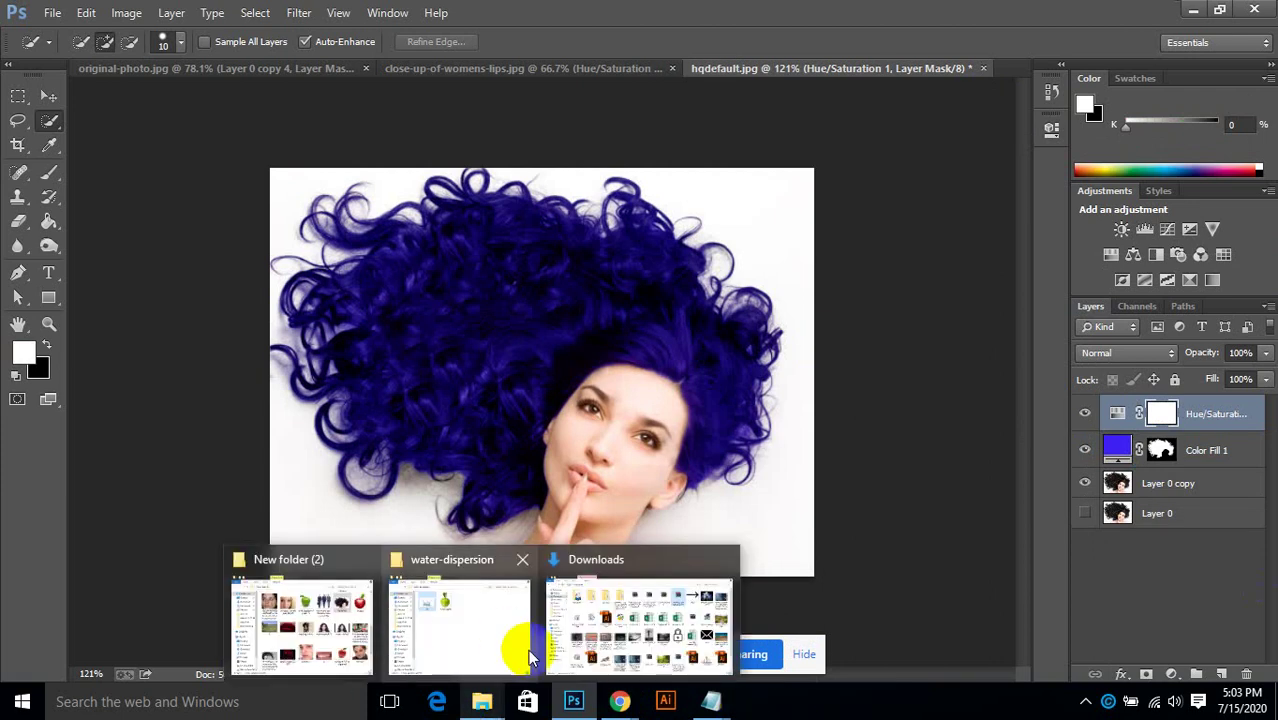
click(527, 567)
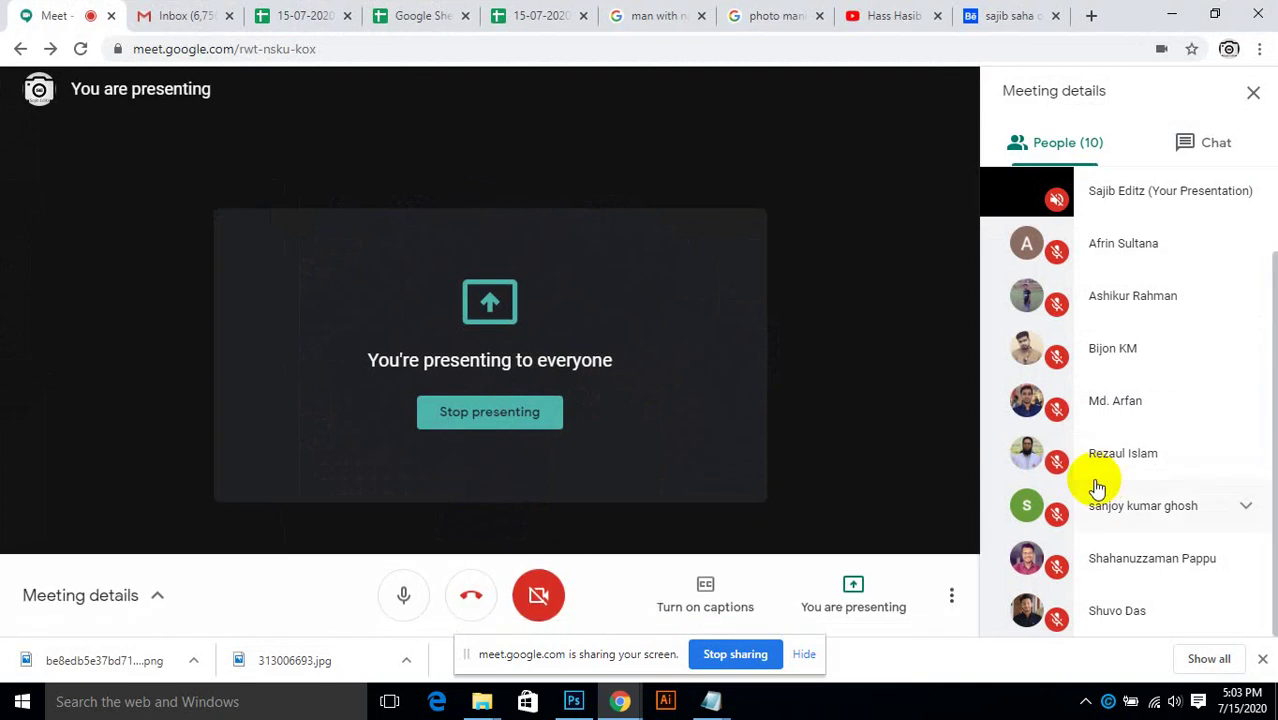
scroll(1144, 615, up, 1)
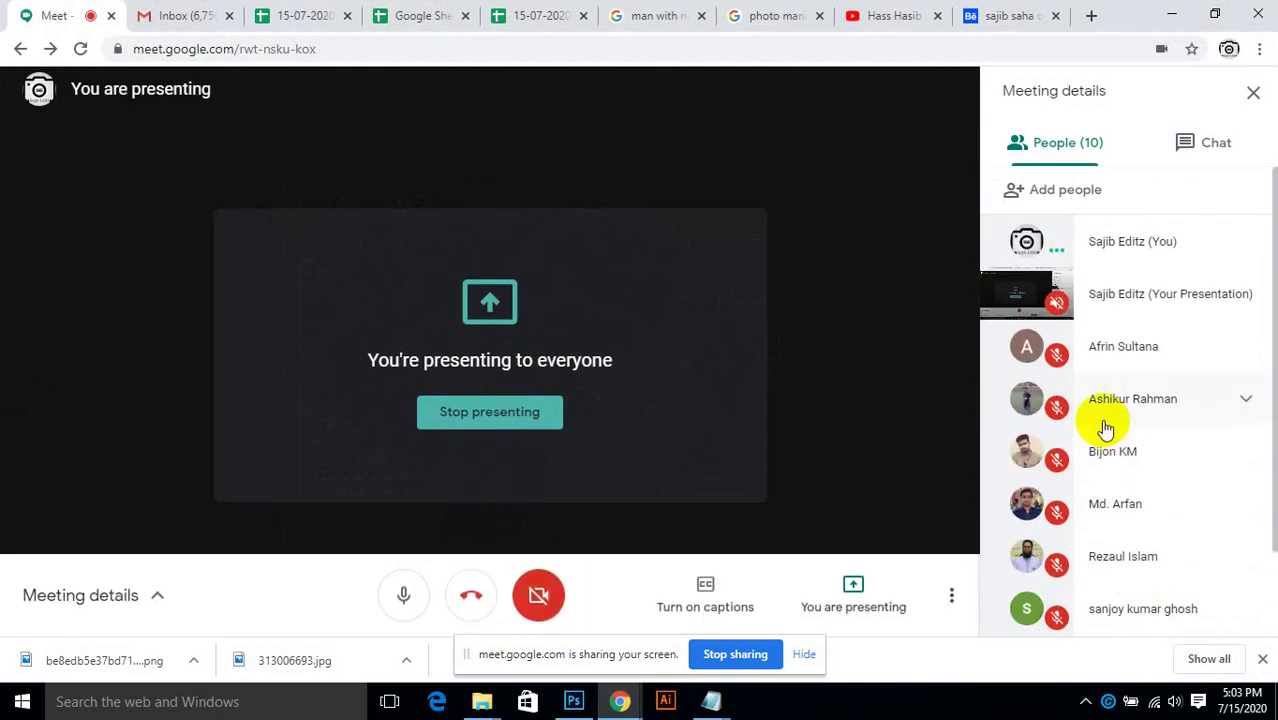
scroll(1105, 435, down, 1)
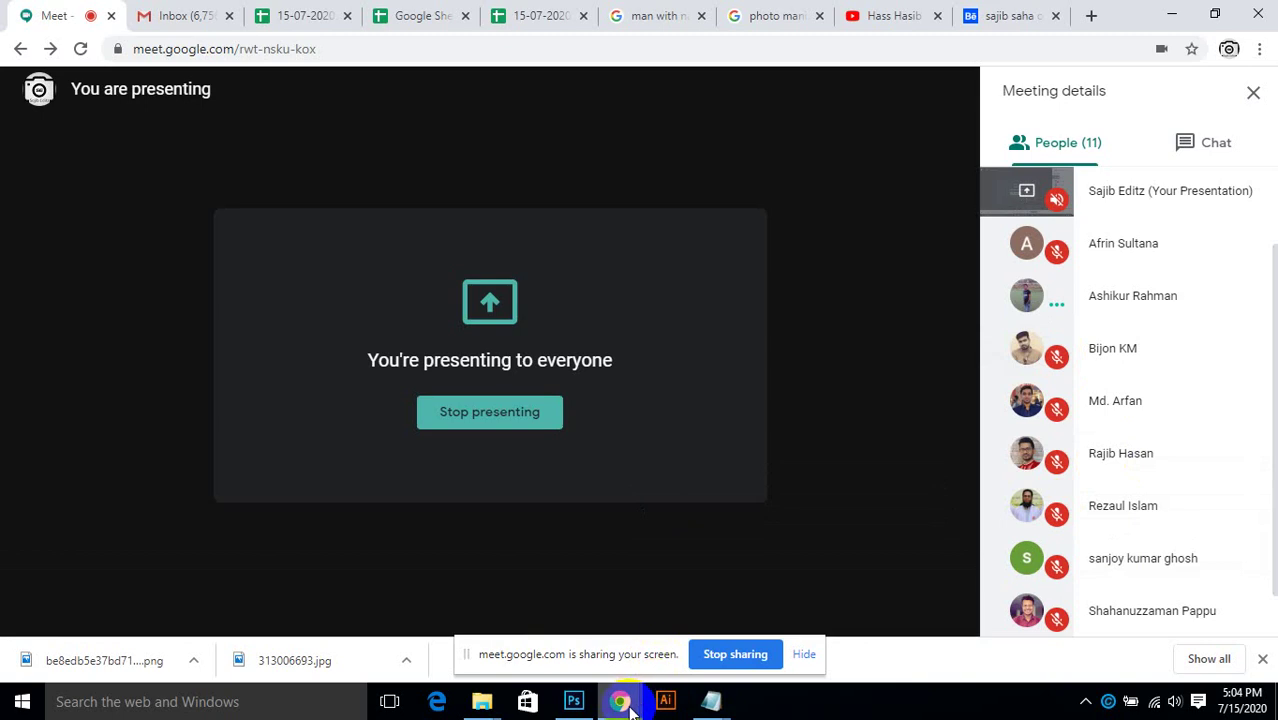
Step: Return to Photoshop and review the close-up-of-womens-lips.jpg and original-photo.jpg documents
click(573, 701)
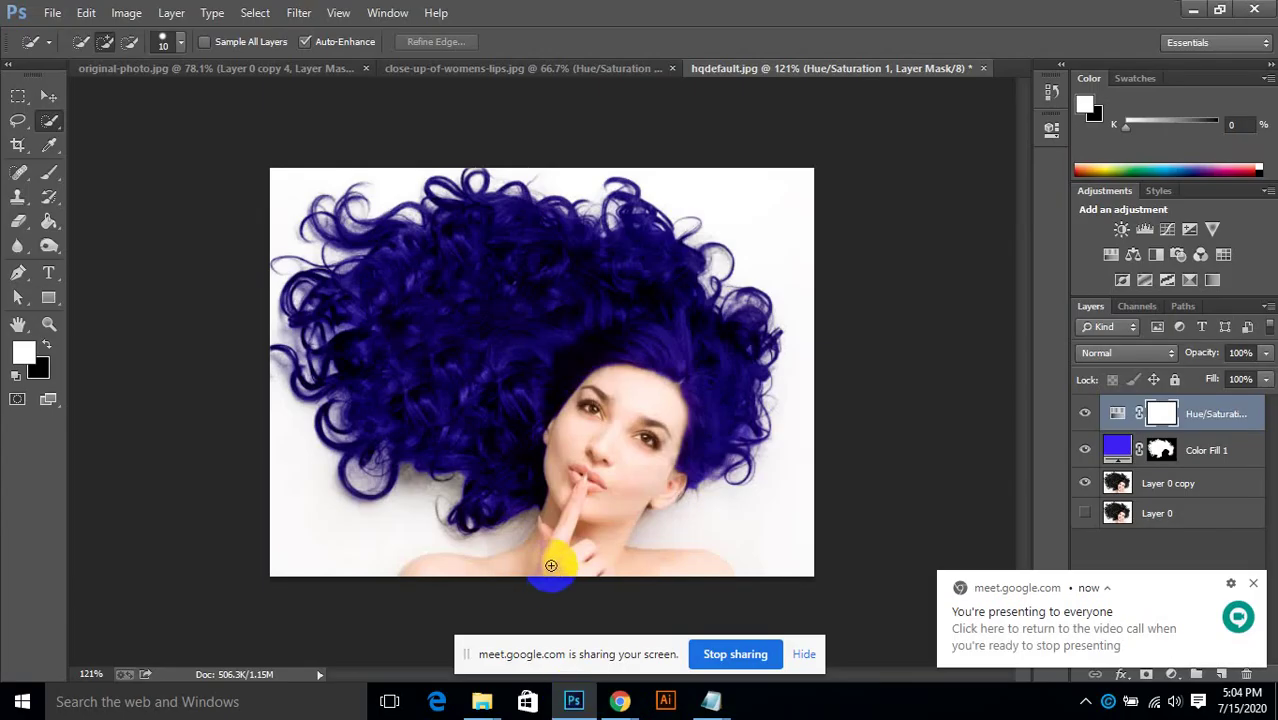
click(490, 70)
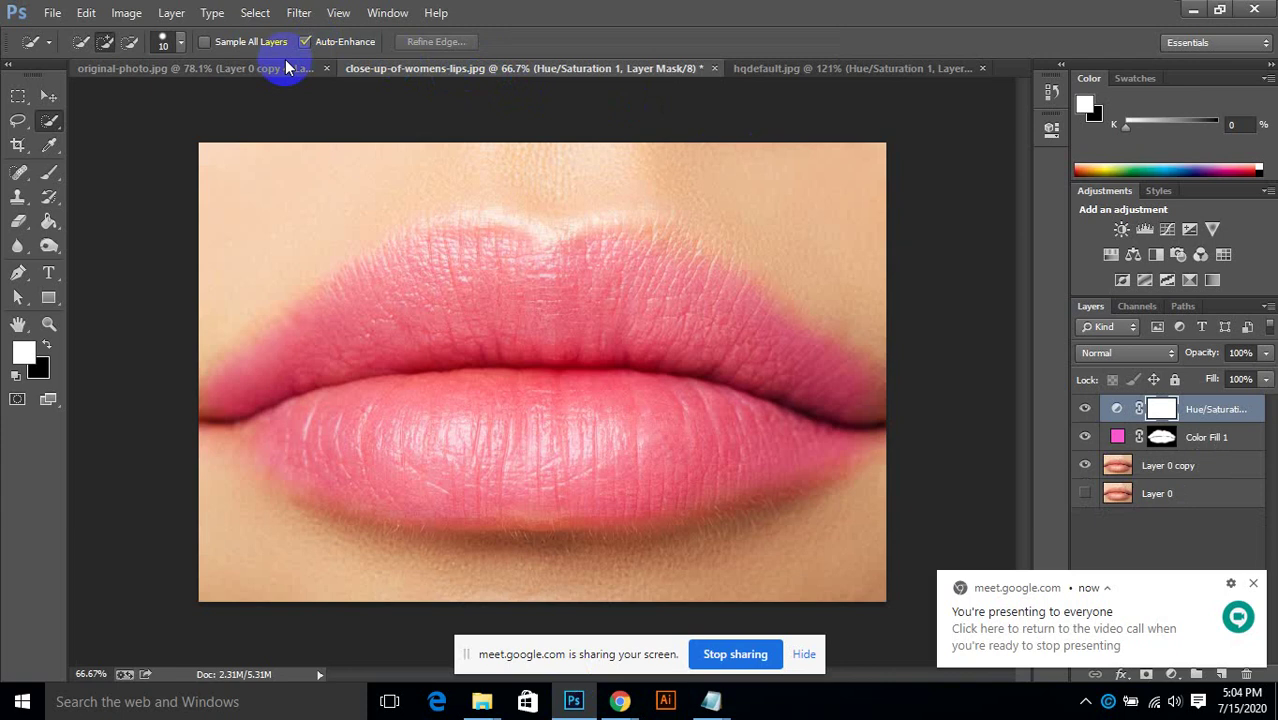
click(252, 75)
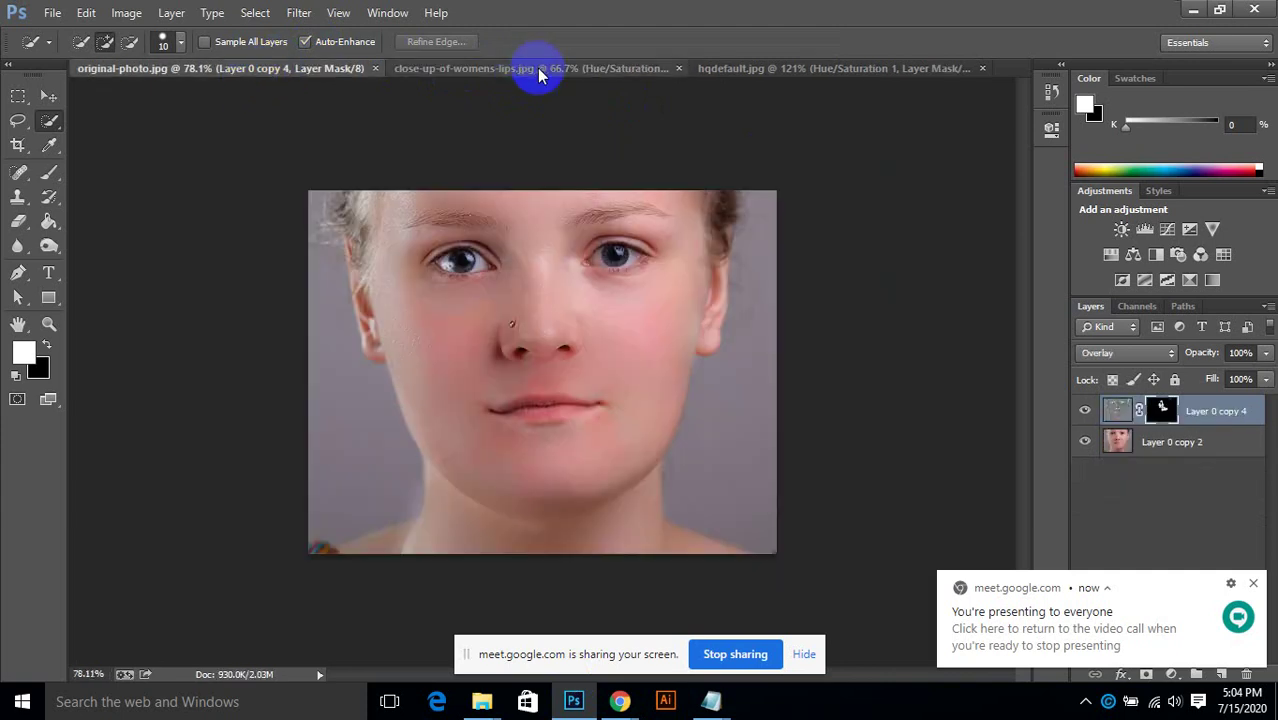
Step: Review the recolored lips in close-up-of-womens-lips.jpg, and the recolored hair and its layers in hqdefault.jpg
click(538, 70)
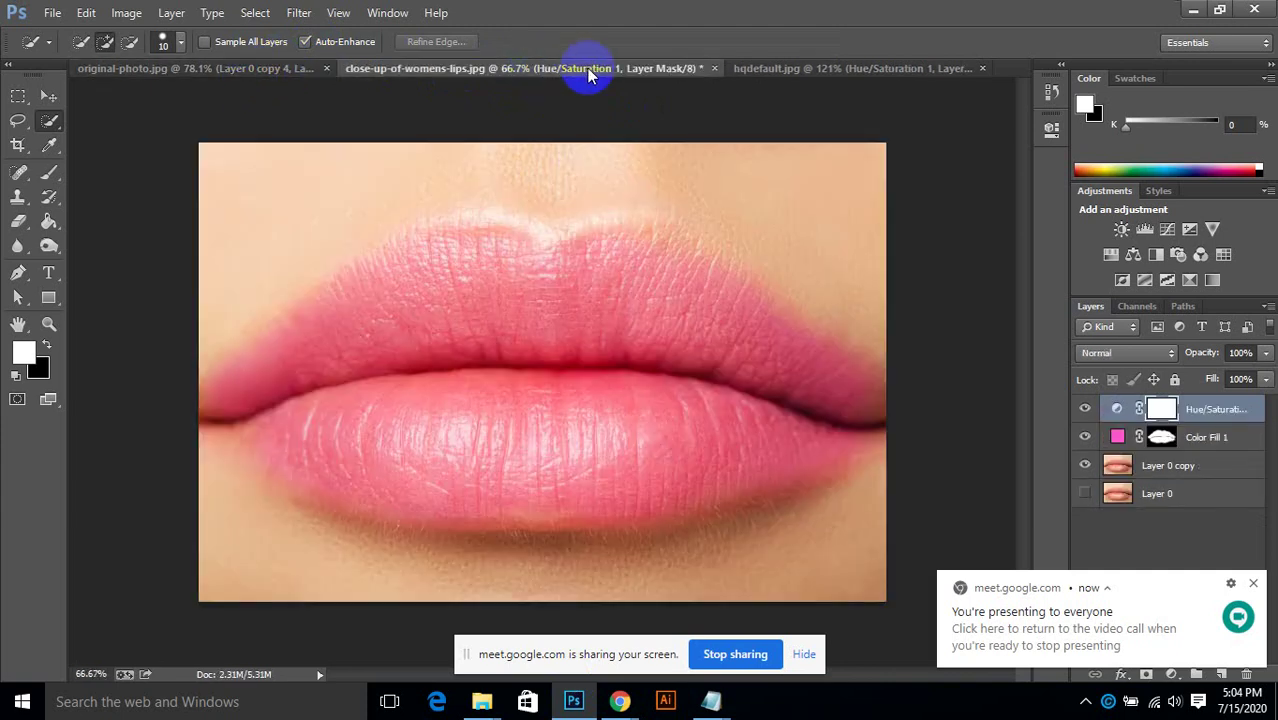
click(755, 71)
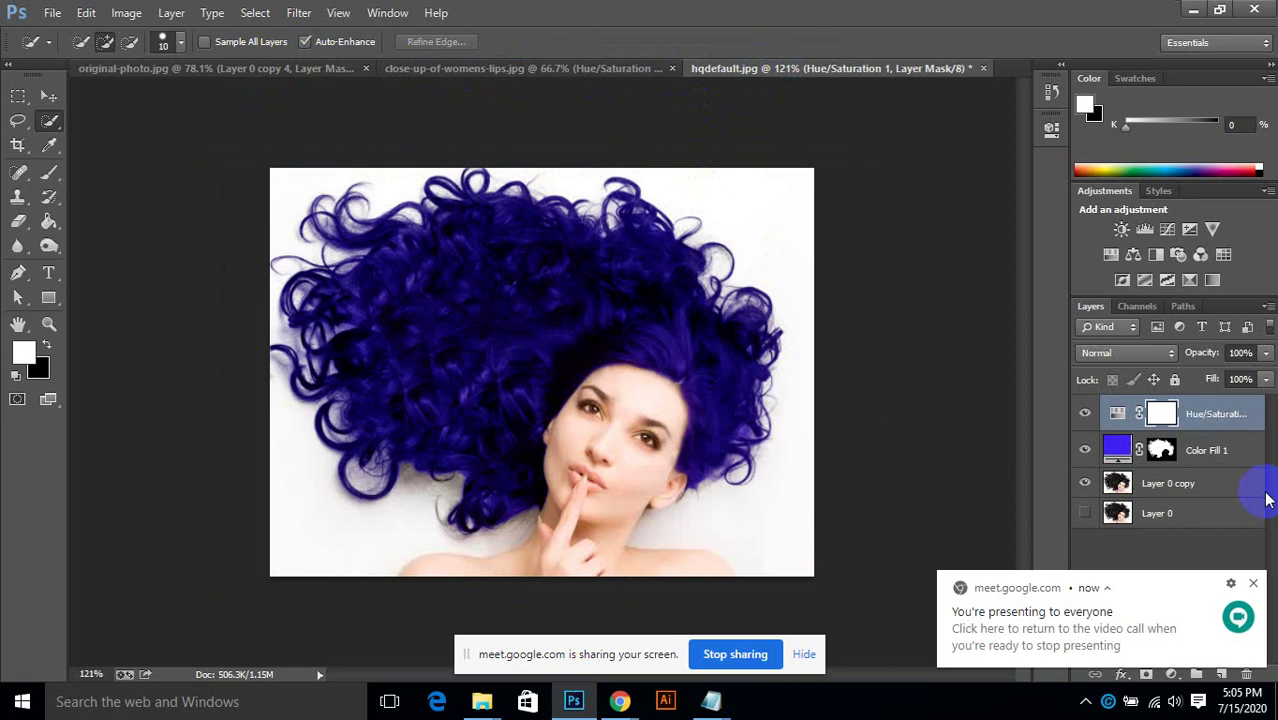
click(1212, 430)
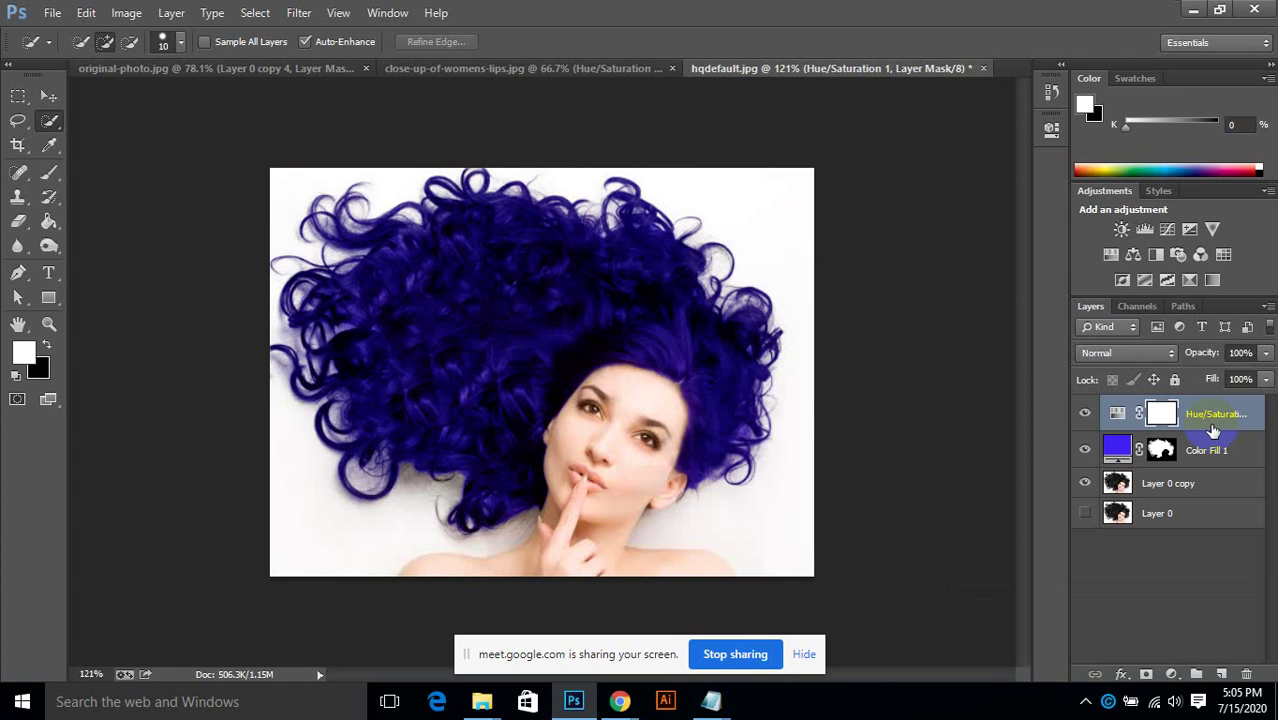
Step: Switch to the Google Meet call in Chrome, look through the participant list, and return to Photoshop
click(620, 701)
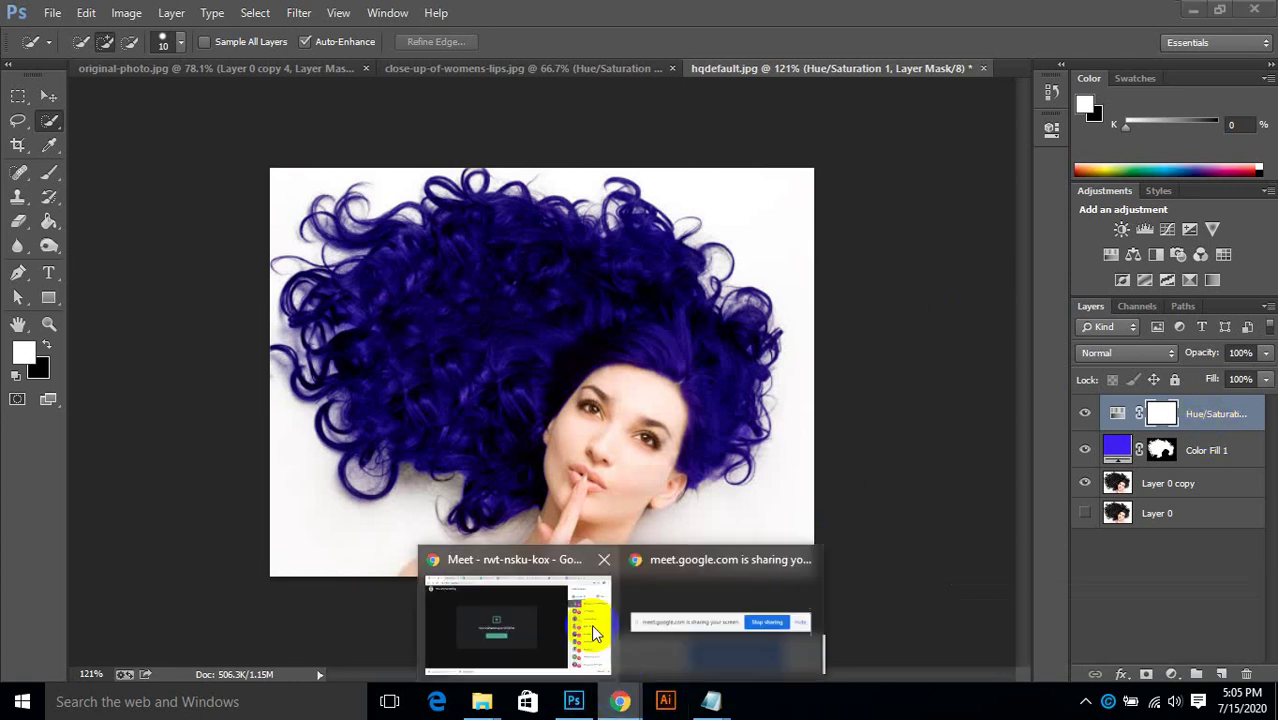
click(528, 562)
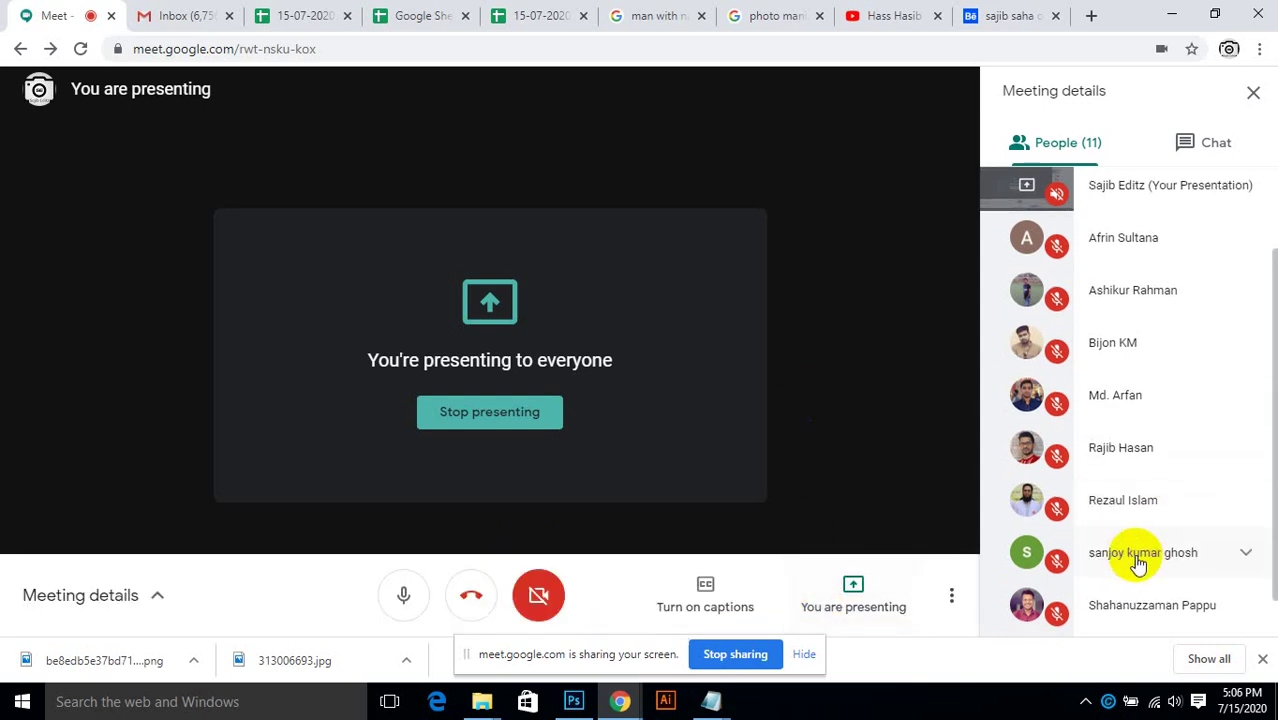
scroll(1136, 563, down, 1)
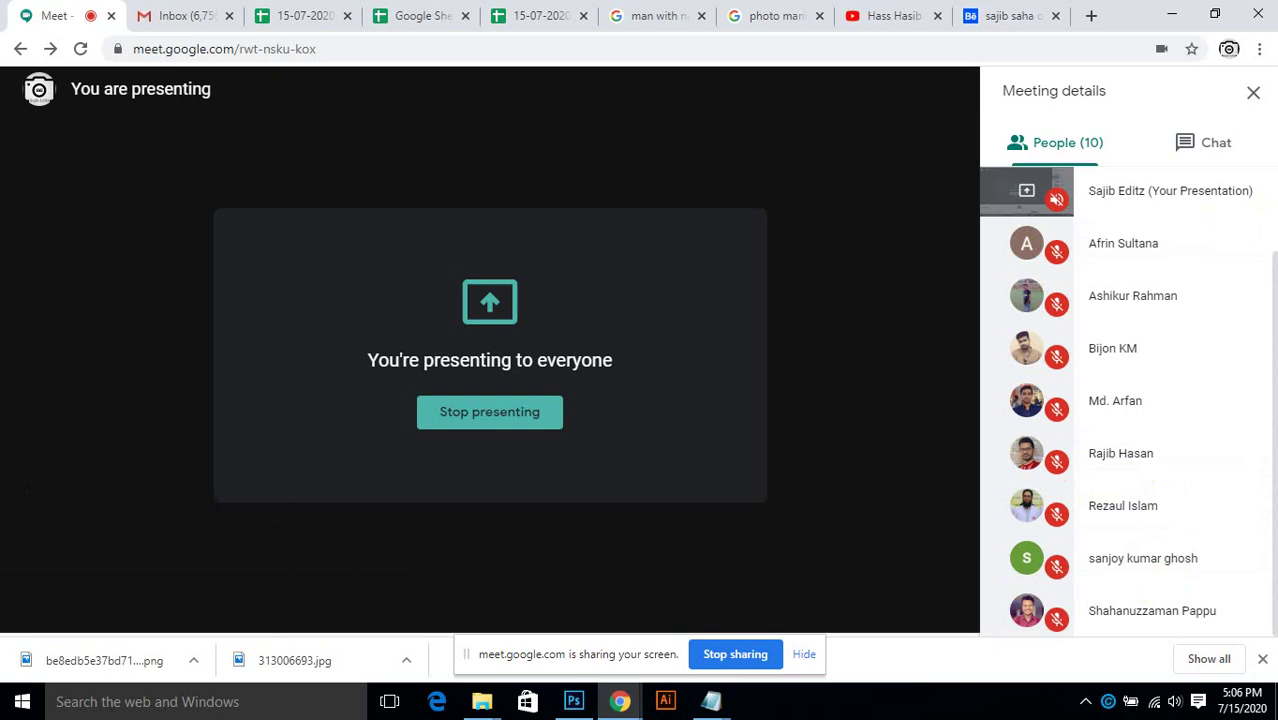
click(1172, 14)
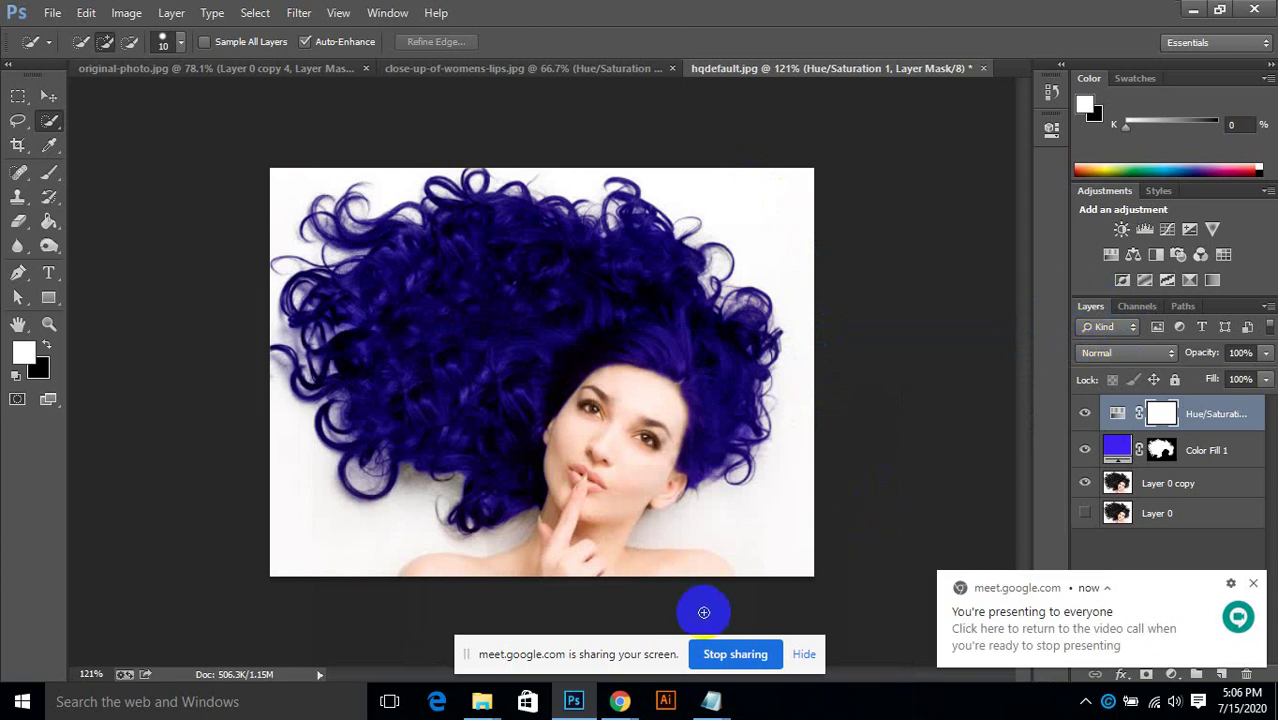
Step: Switch to Chrome, browse the Google Images results for photo manipulation, and preview the Telescope Books image from artstation.com
mouse_move(620, 703)
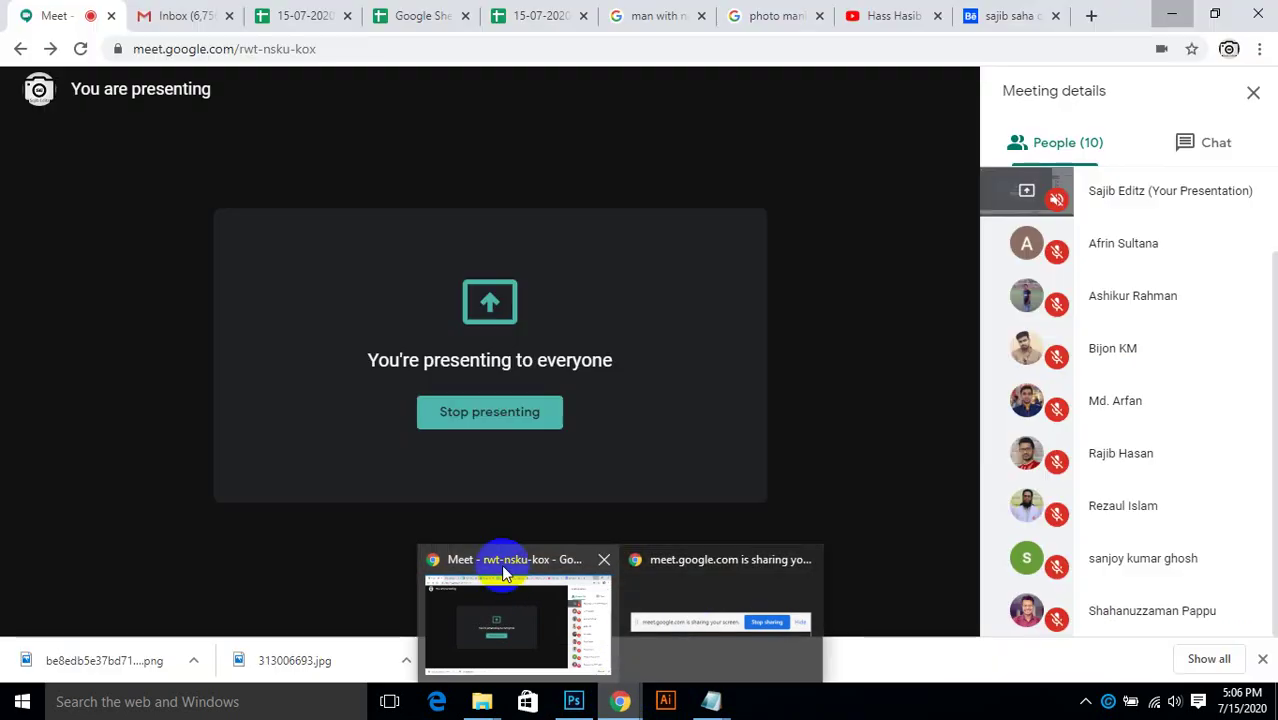
click(501, 564)
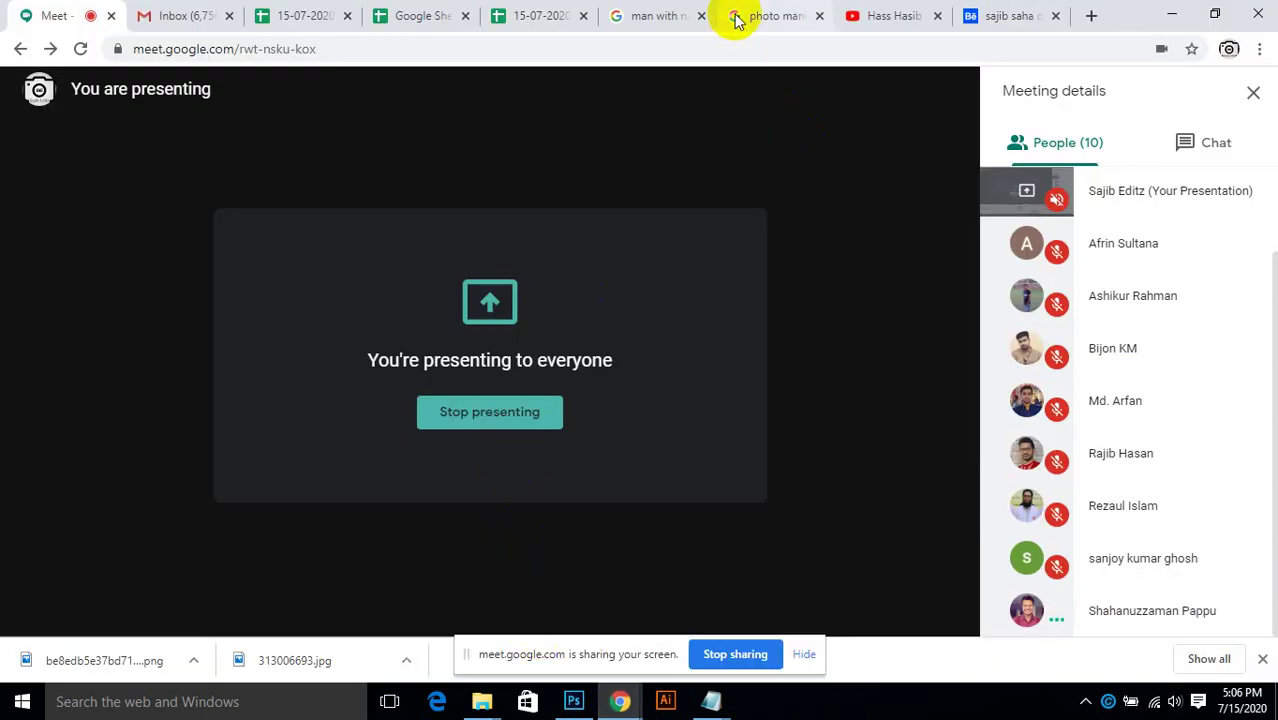
click(770, 16)
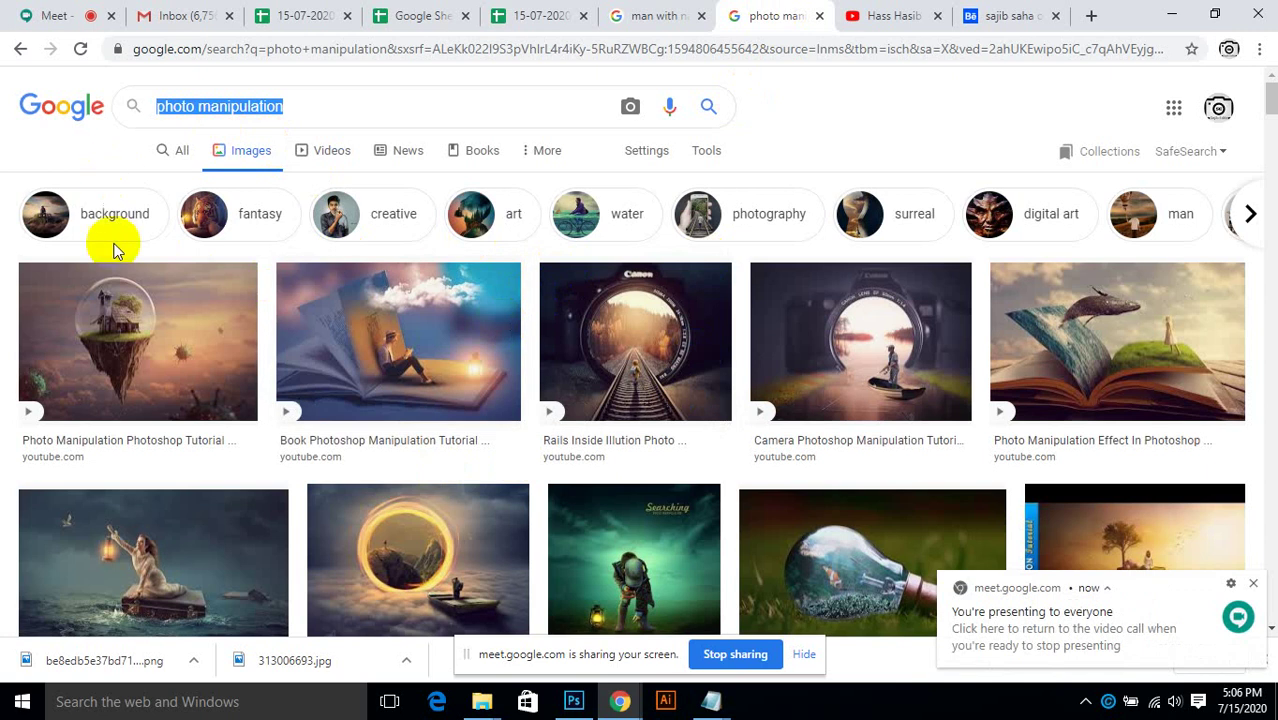
scroll(128, 300, down, 2)
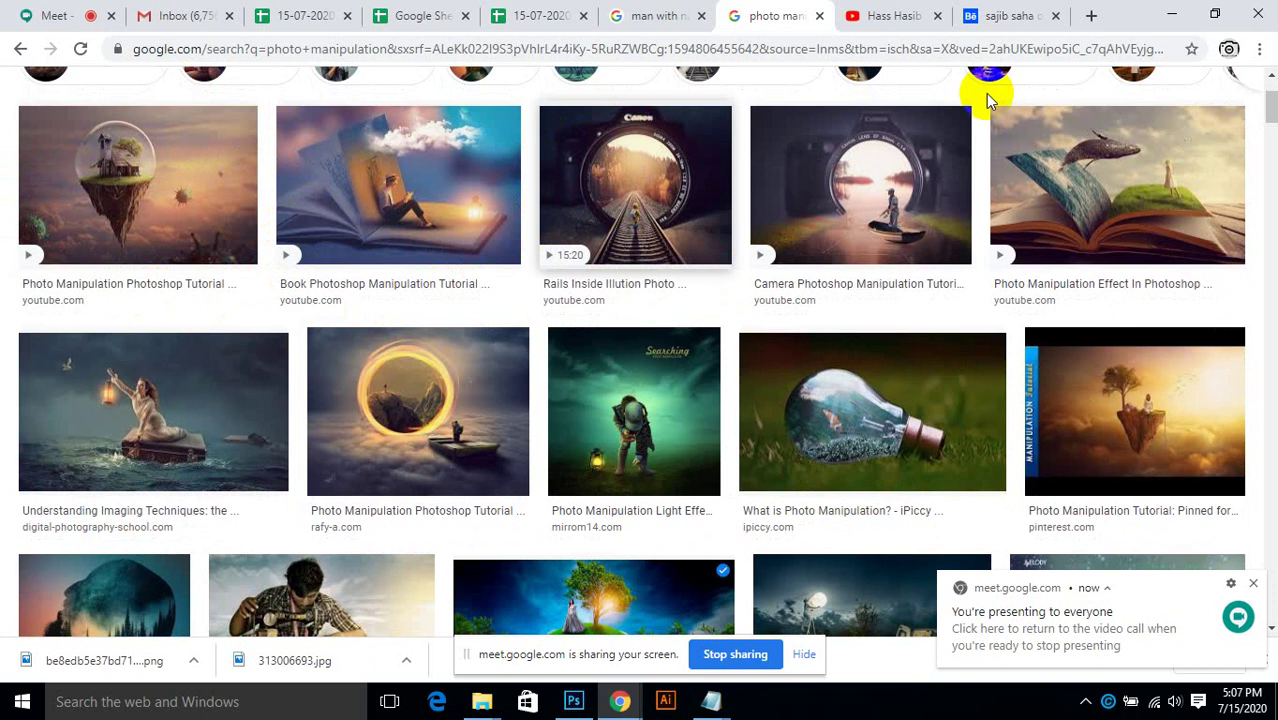
scroll(855, 195, down, 1)
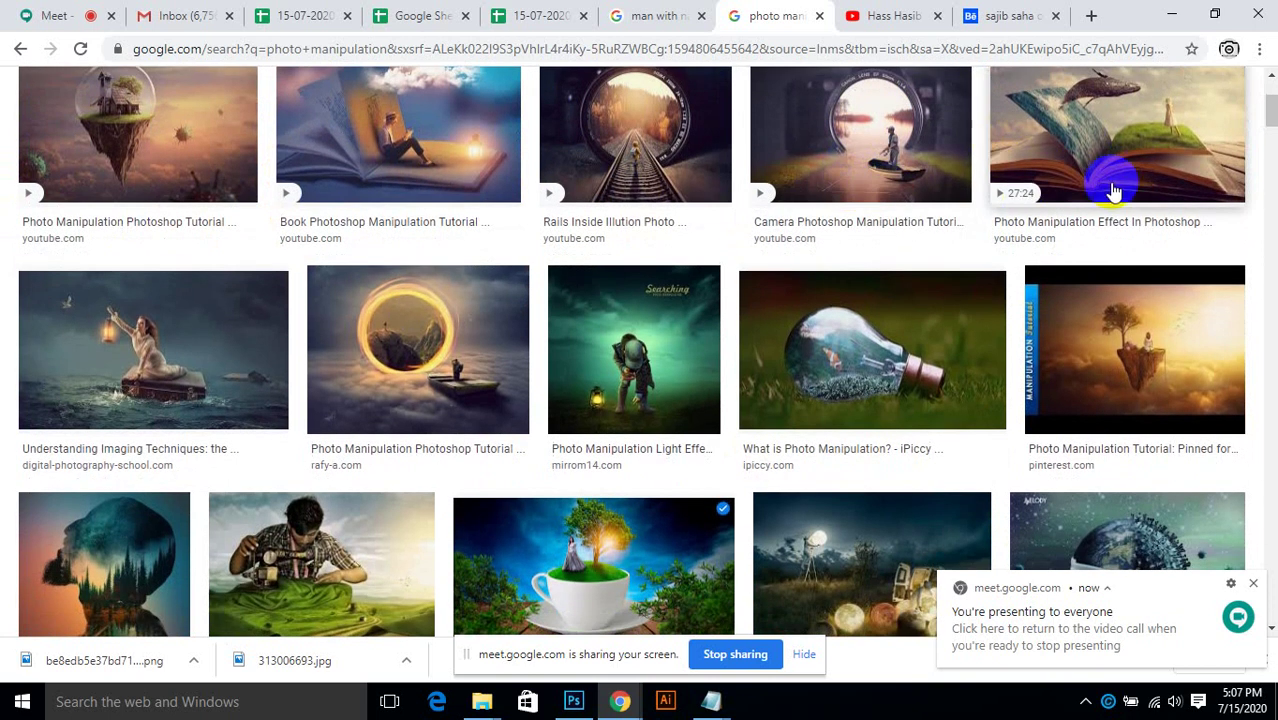
scroll(112, 315, down, 3)
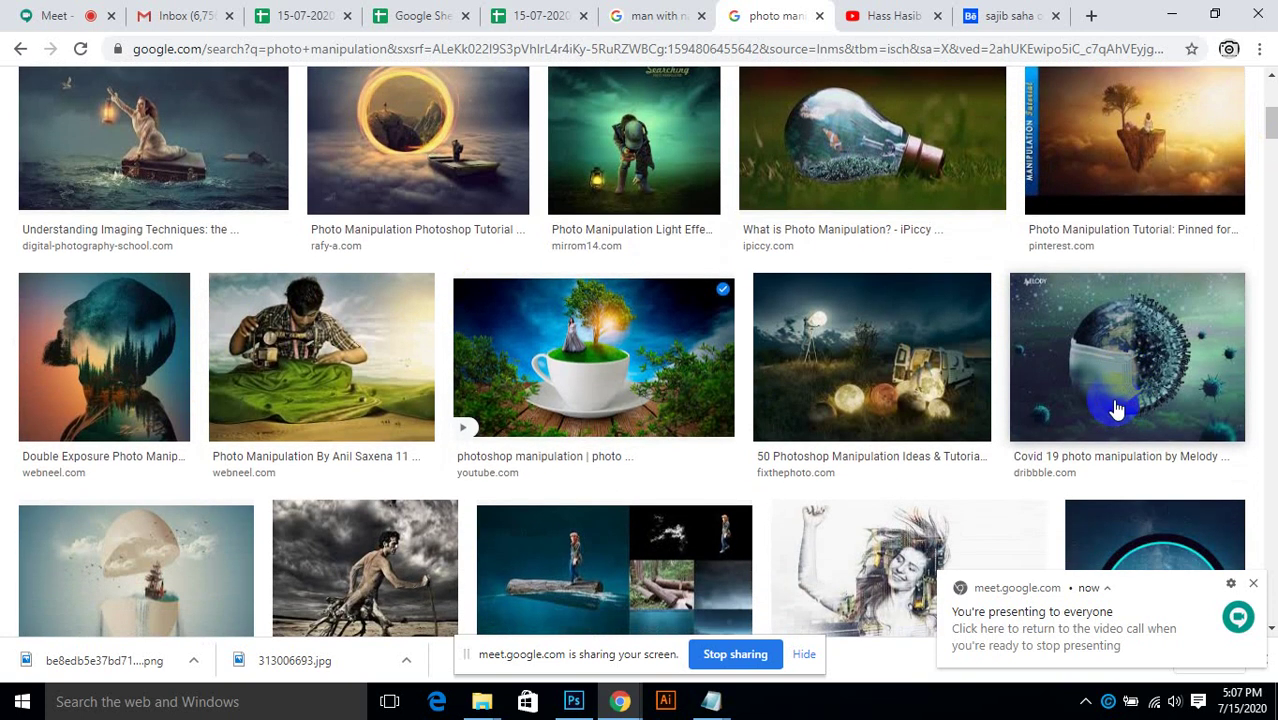
scroll(470, 445, down, 2)
scroll(485, 452, down, 2)
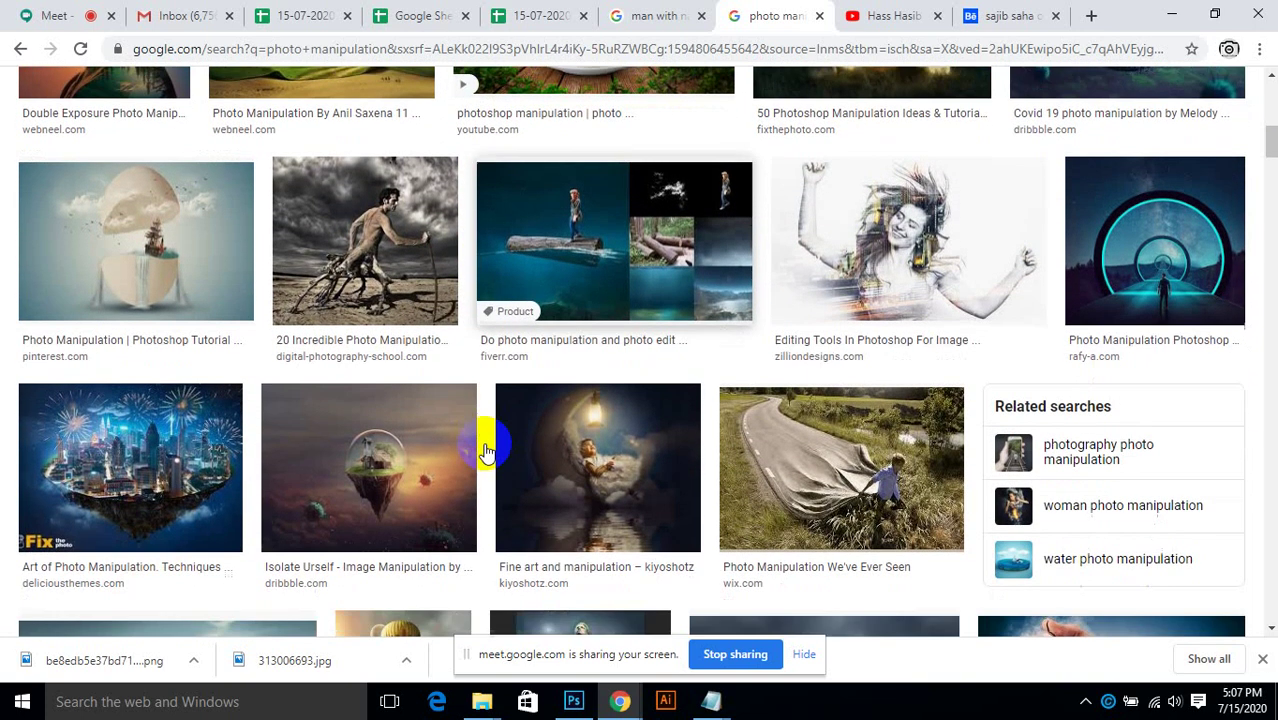
scroll(485, 452, down, 1)
scroll(485, 452, down, 3)
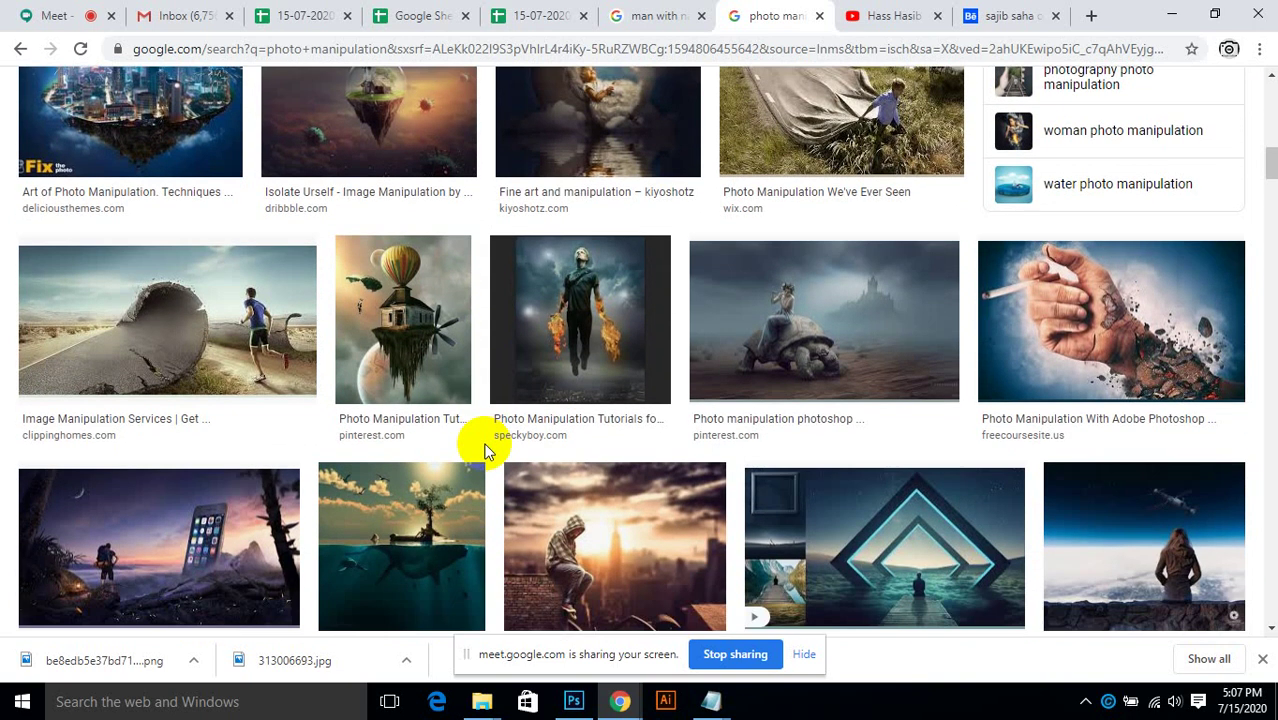
scroll(485, 452, down, 2)
scroll(485, 452, down, 2)
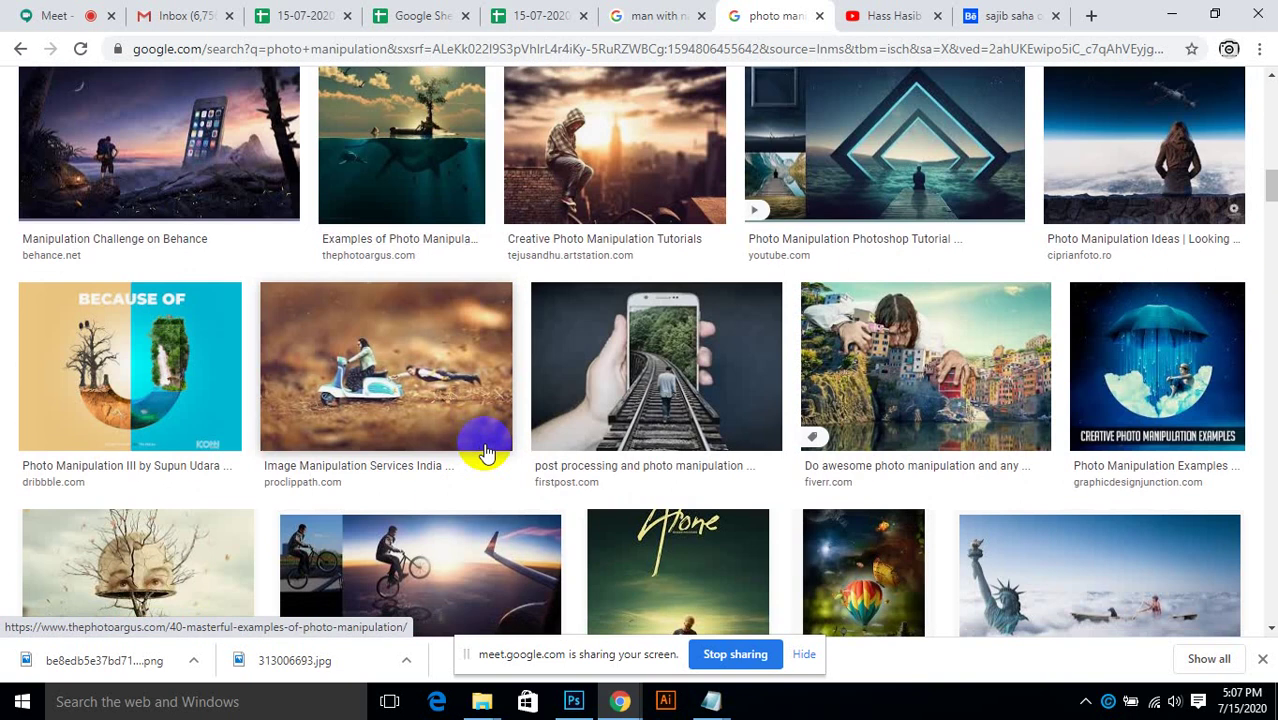
scroll(485, 452, down, 2)
scroll(485, 452, down, 2)
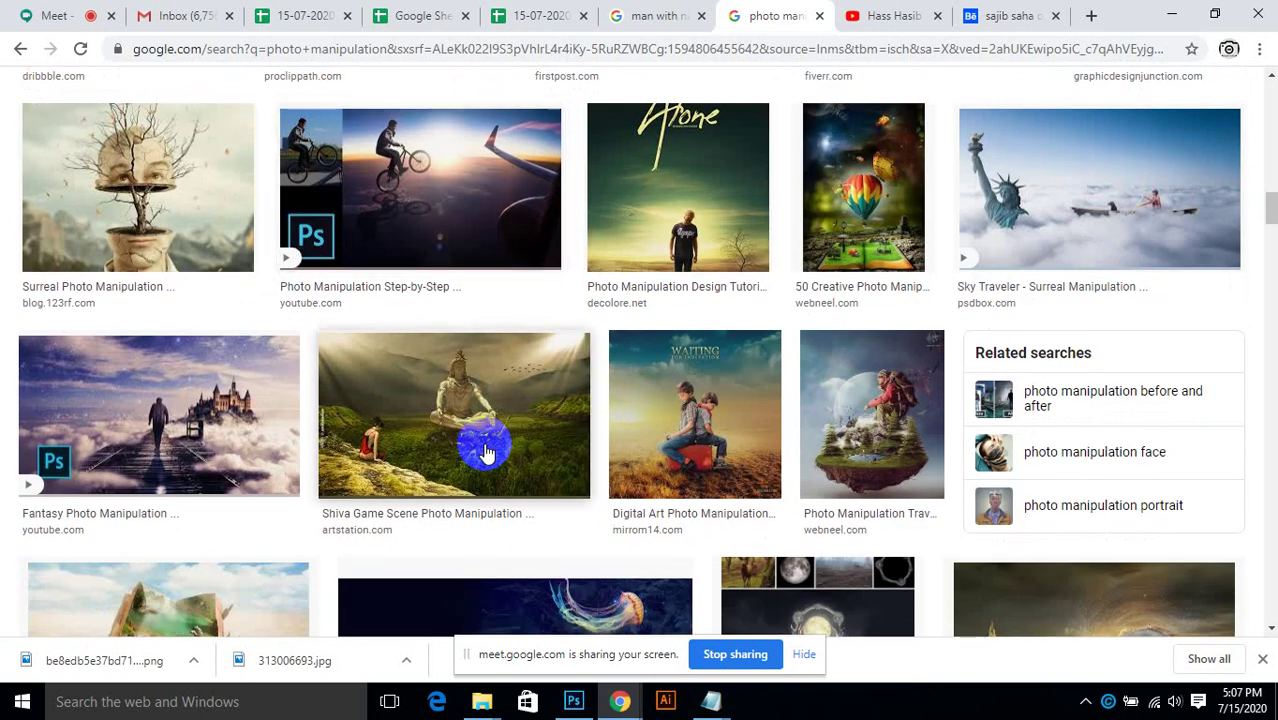
scroll(485, 452, down, 2)
scroll(510, 462, down, 2)
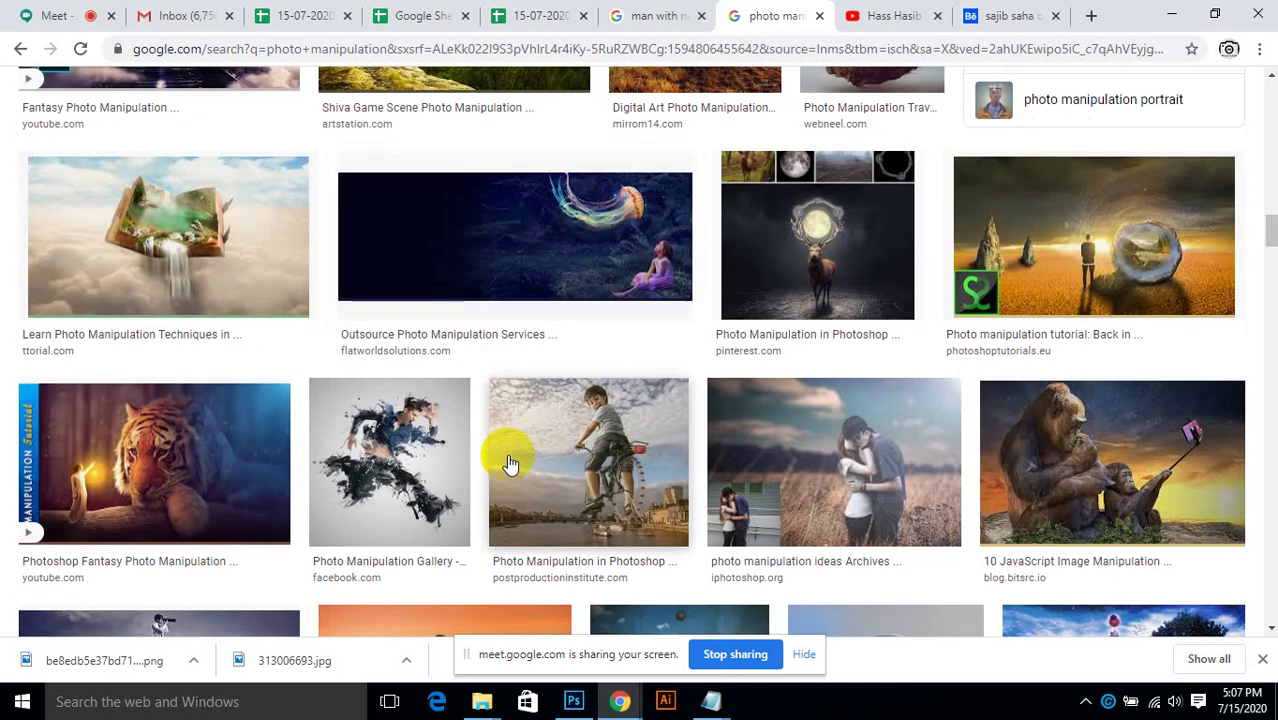
scroll(510, 462, down, 3)
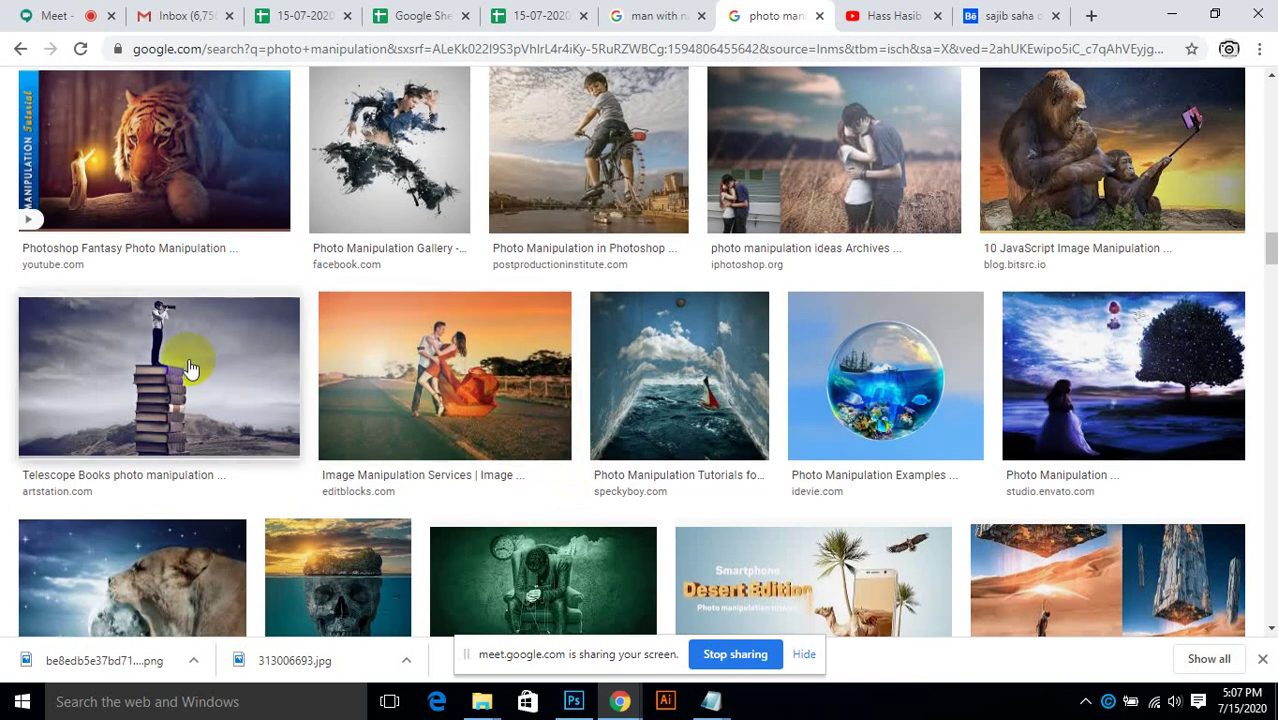
click(190, 369)
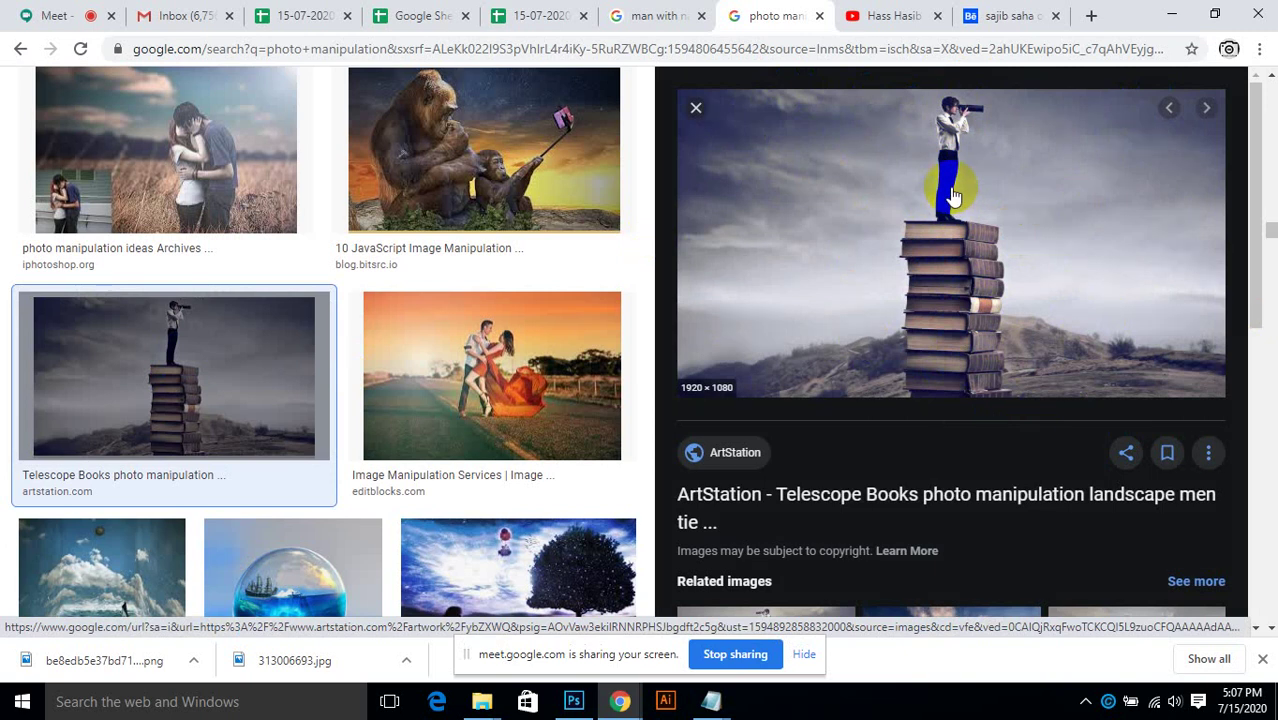
Step: Check the participants in the Google Meet call and bring Photoshop back into view
mouse_move(620, 700)
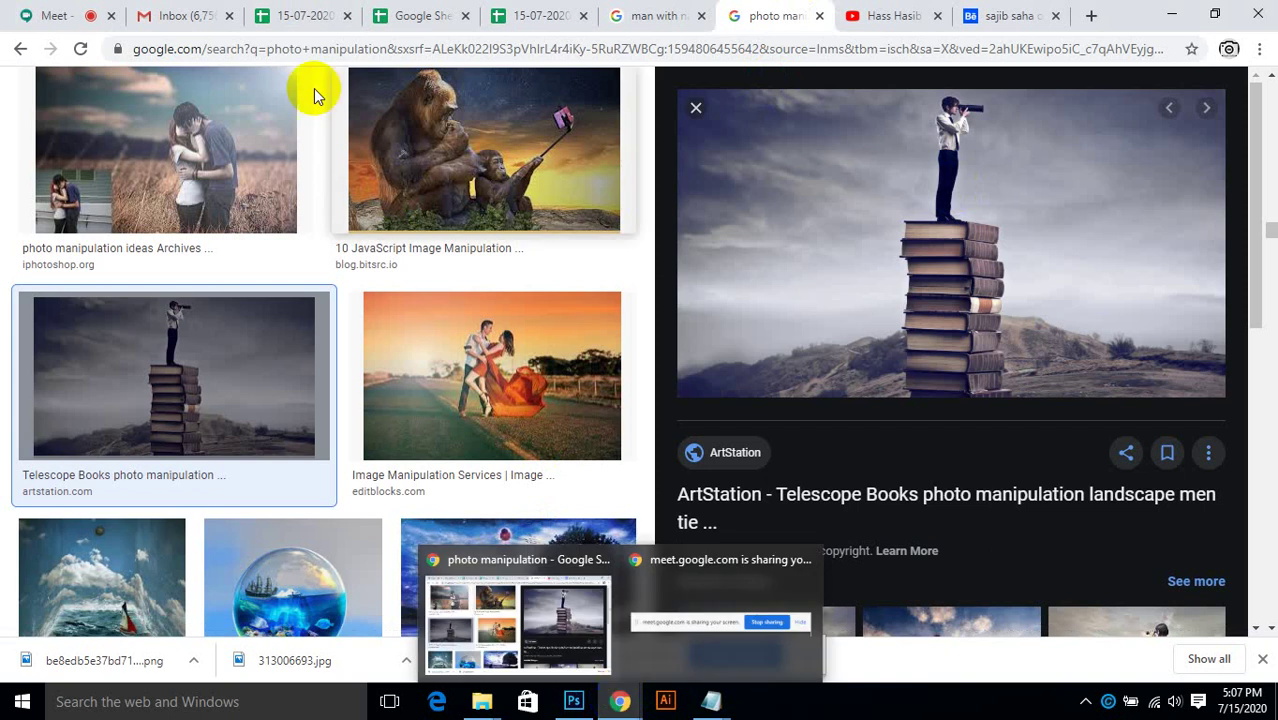
click(28, 10)
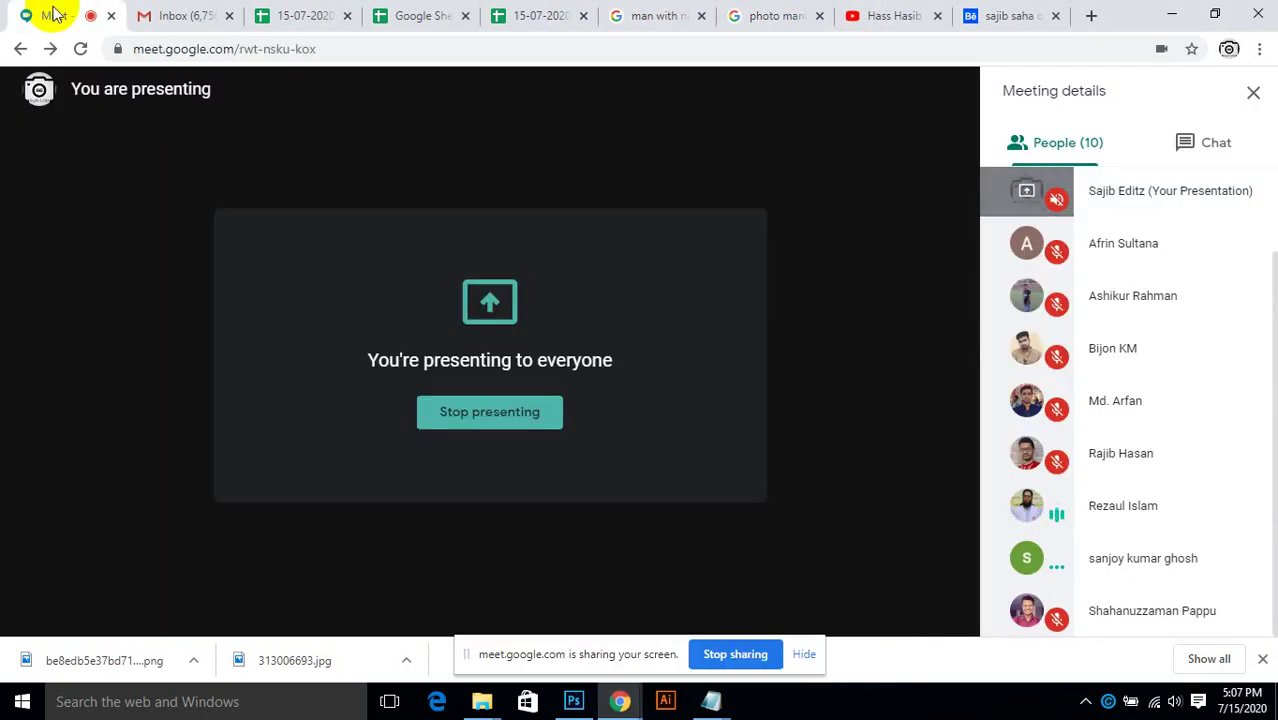
click(1168, 16)
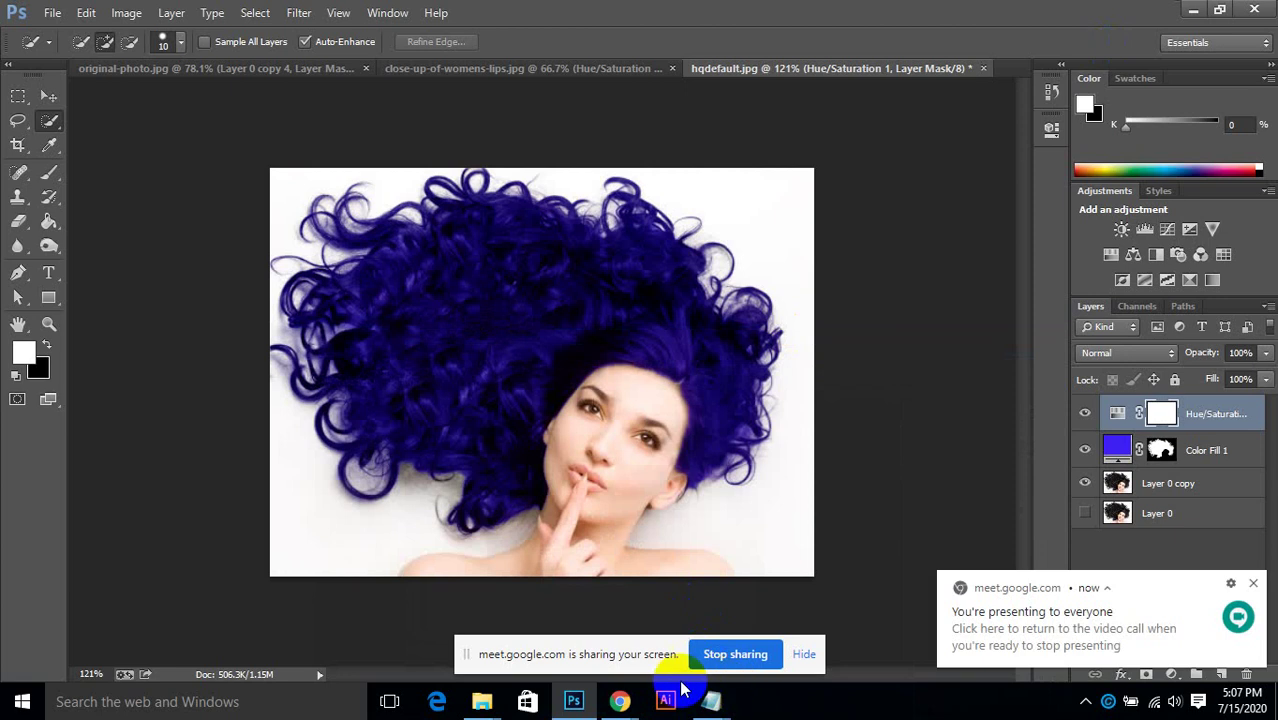
Step: Return to the photo manipulation results in Chrome and preview the related Firstpost image of railway tracks emerging from a phone
click(539, 565)
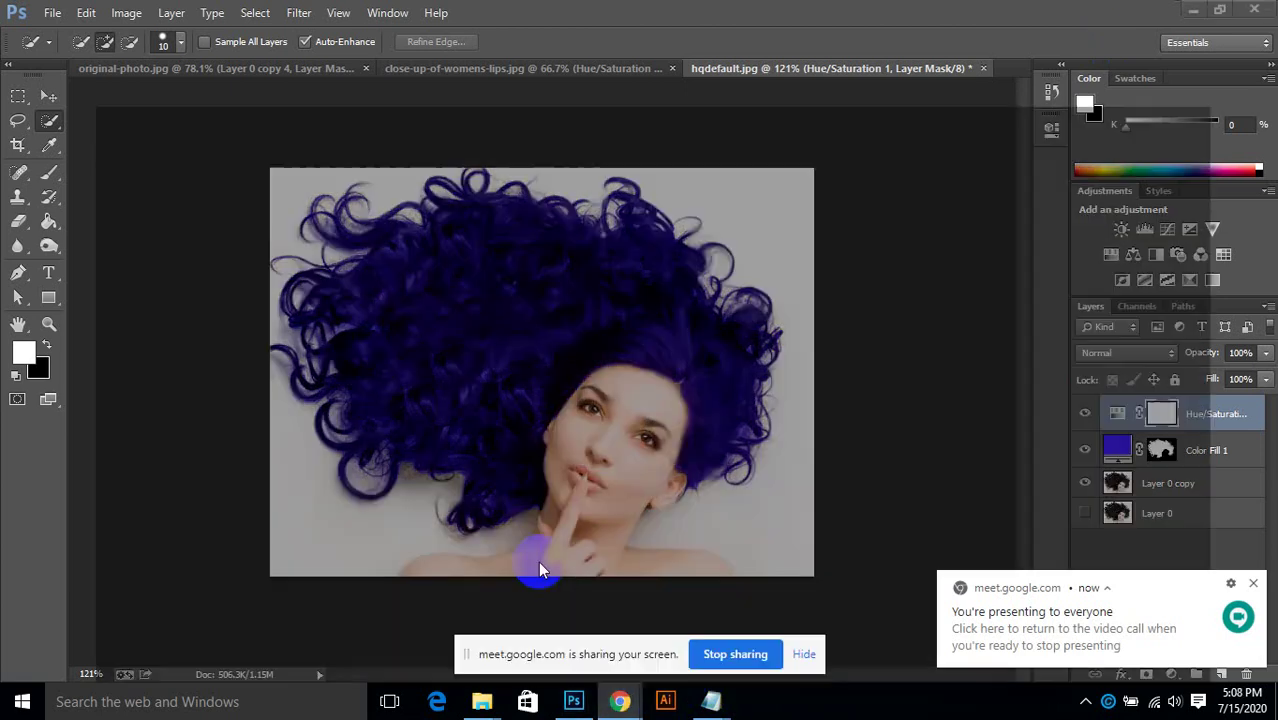
click(778, 15)
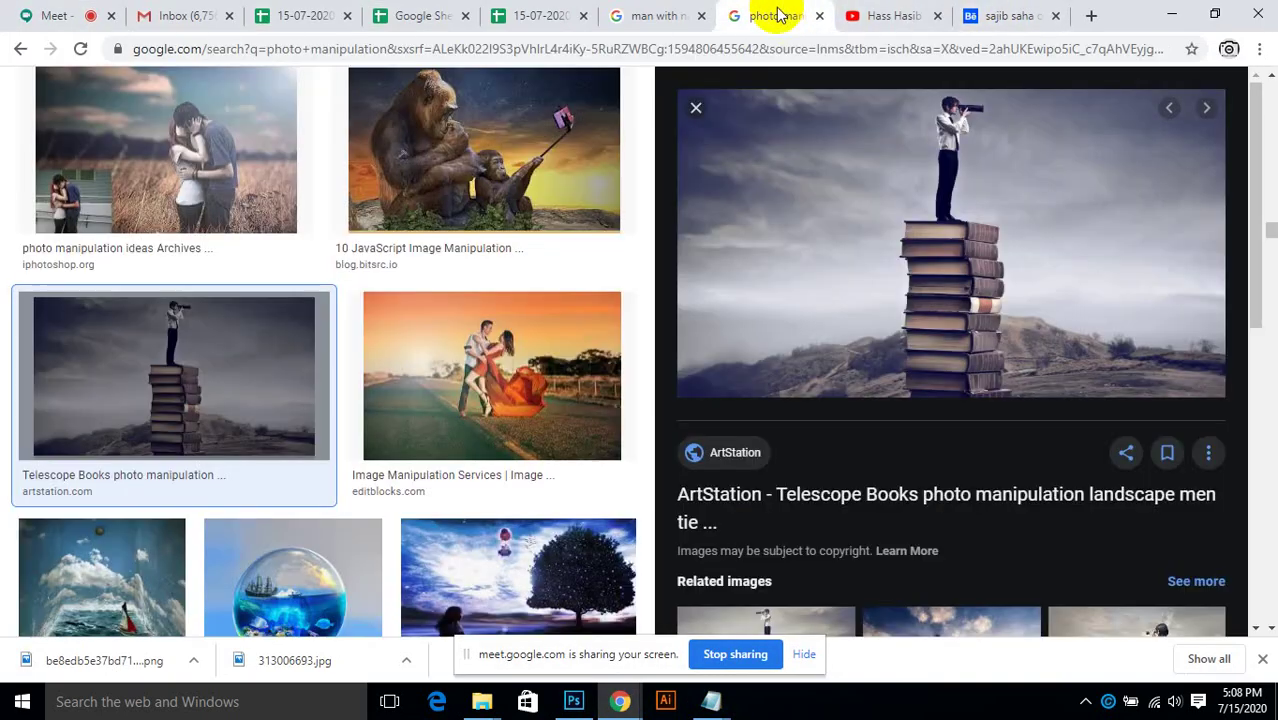
scroll(541, 390, down, 1)
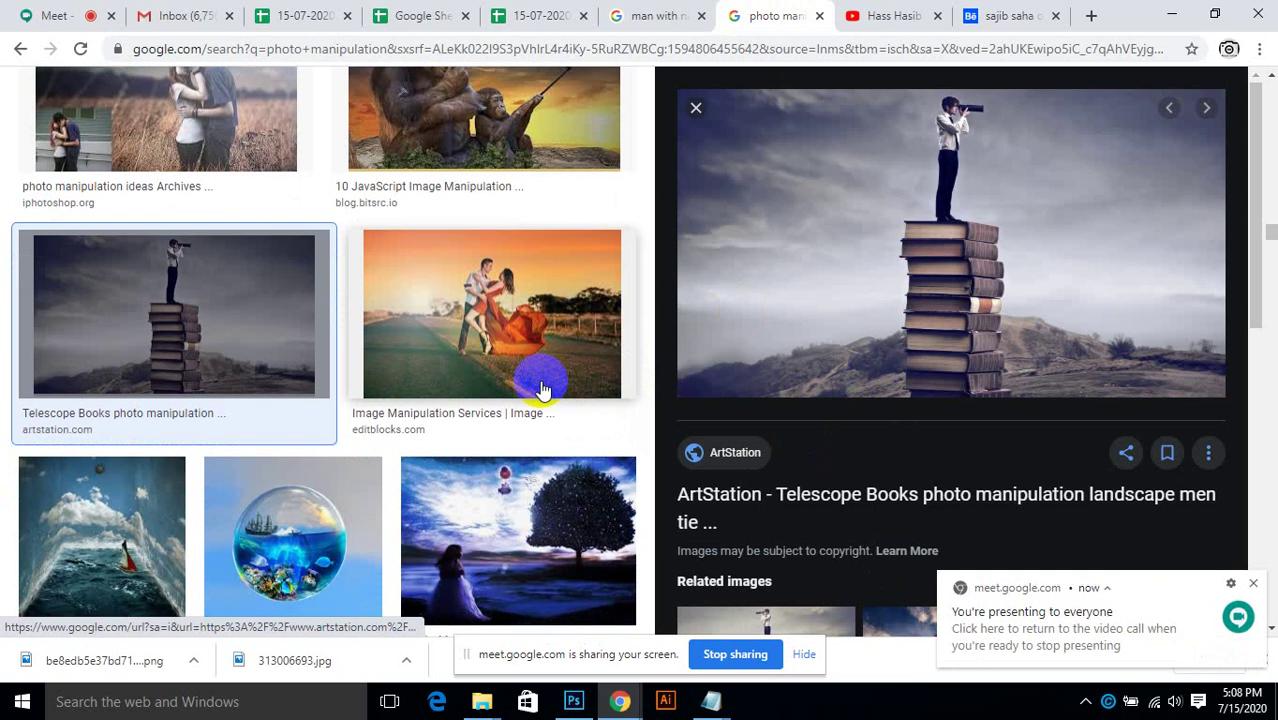
scroll(541, 390, down, 1)
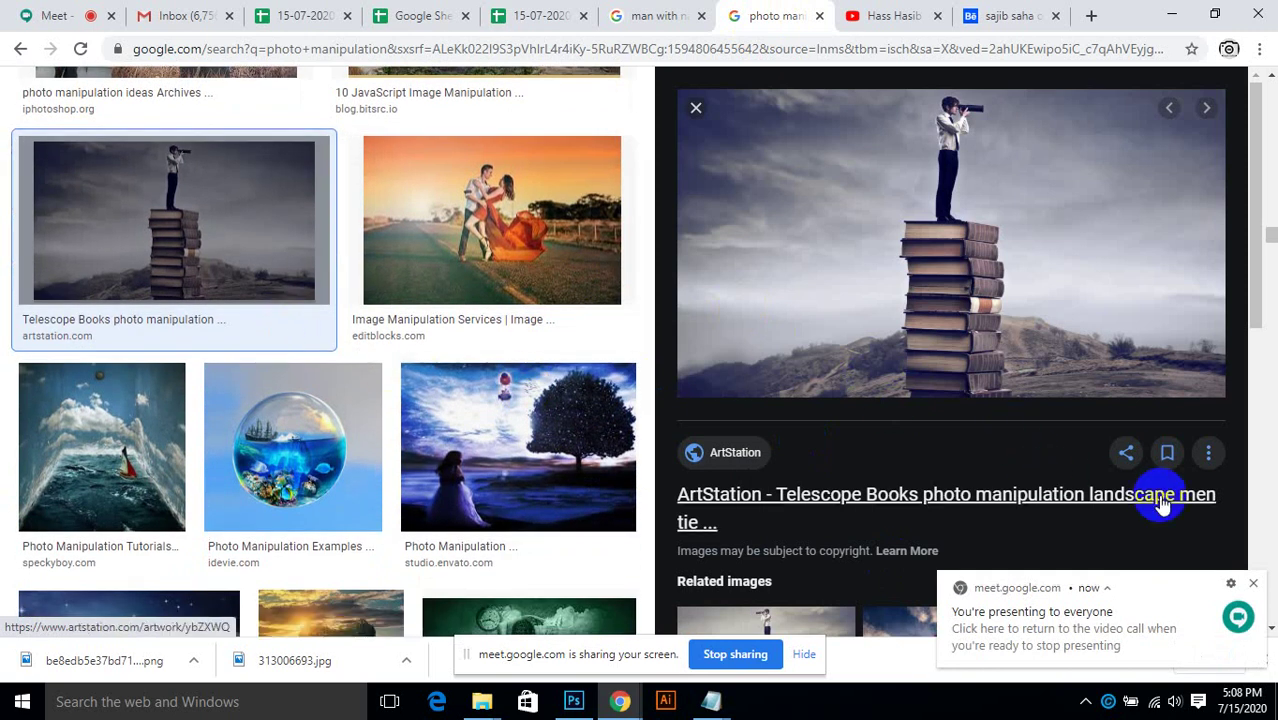
click(1256, 585)
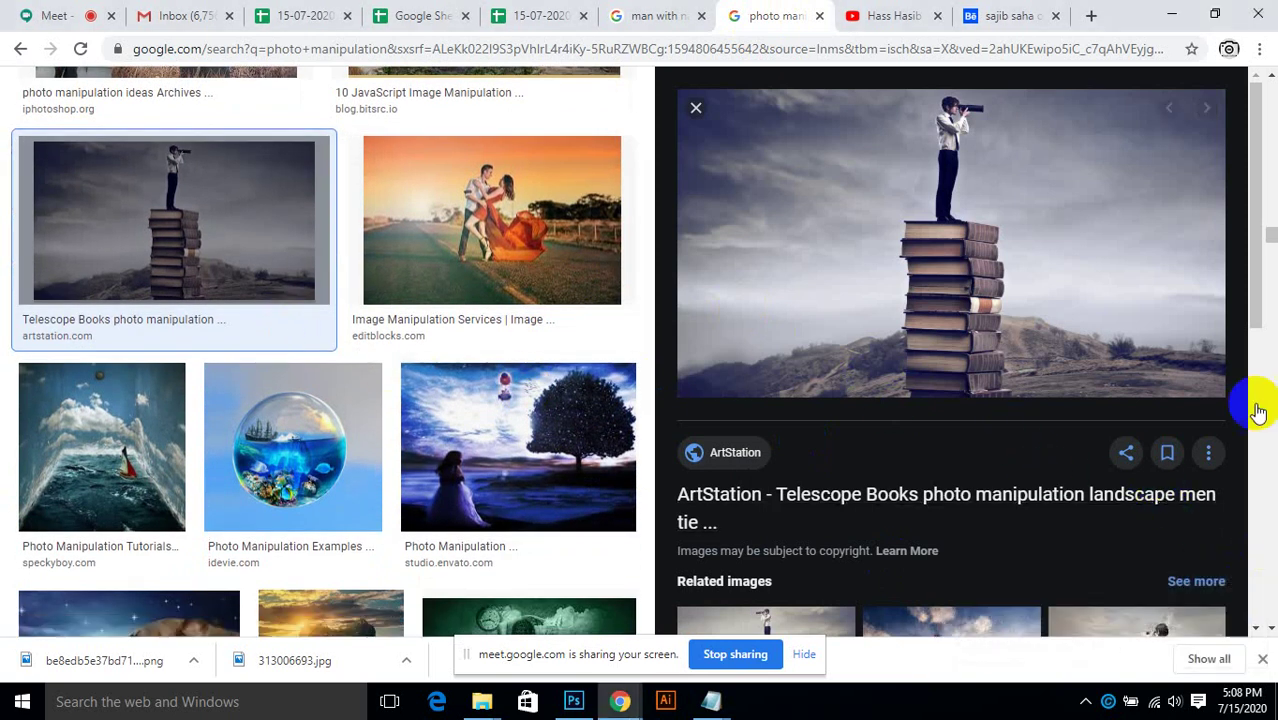
scroll(976, 294, down, 1)
scroll(976, 294, down, 2)
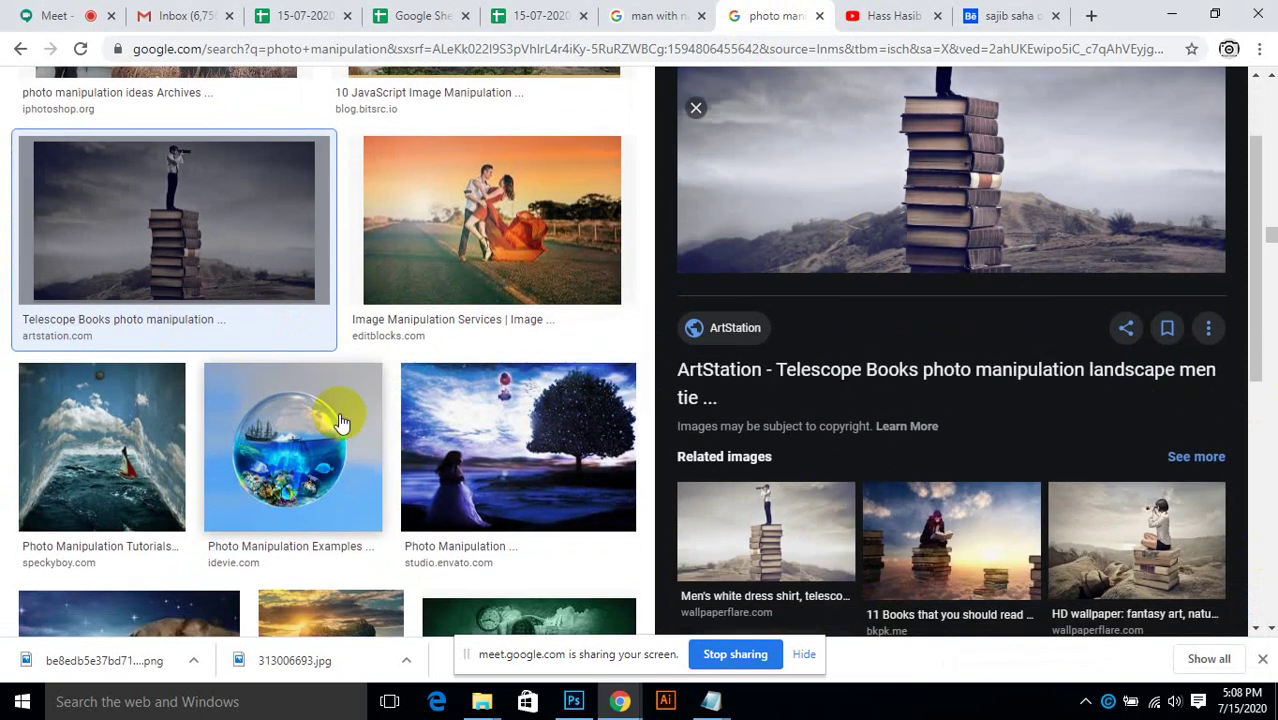
scroll(760, 553, down, 2)
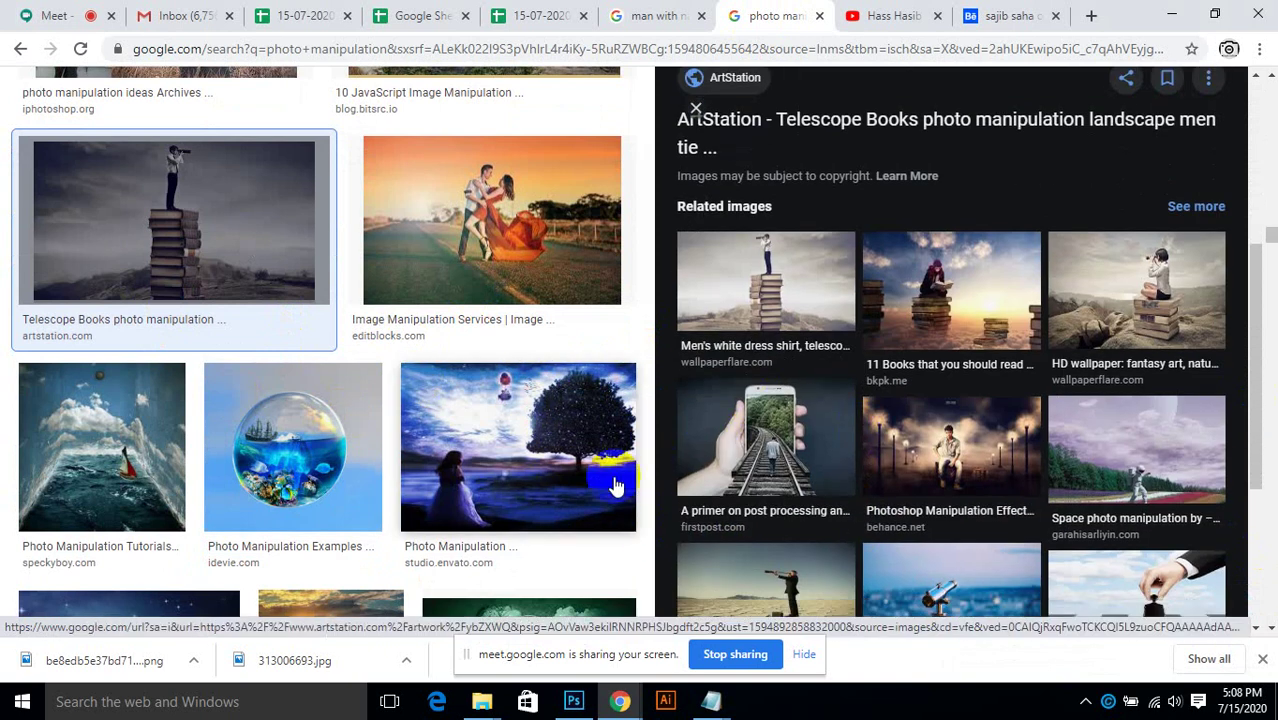
click(770, 428)
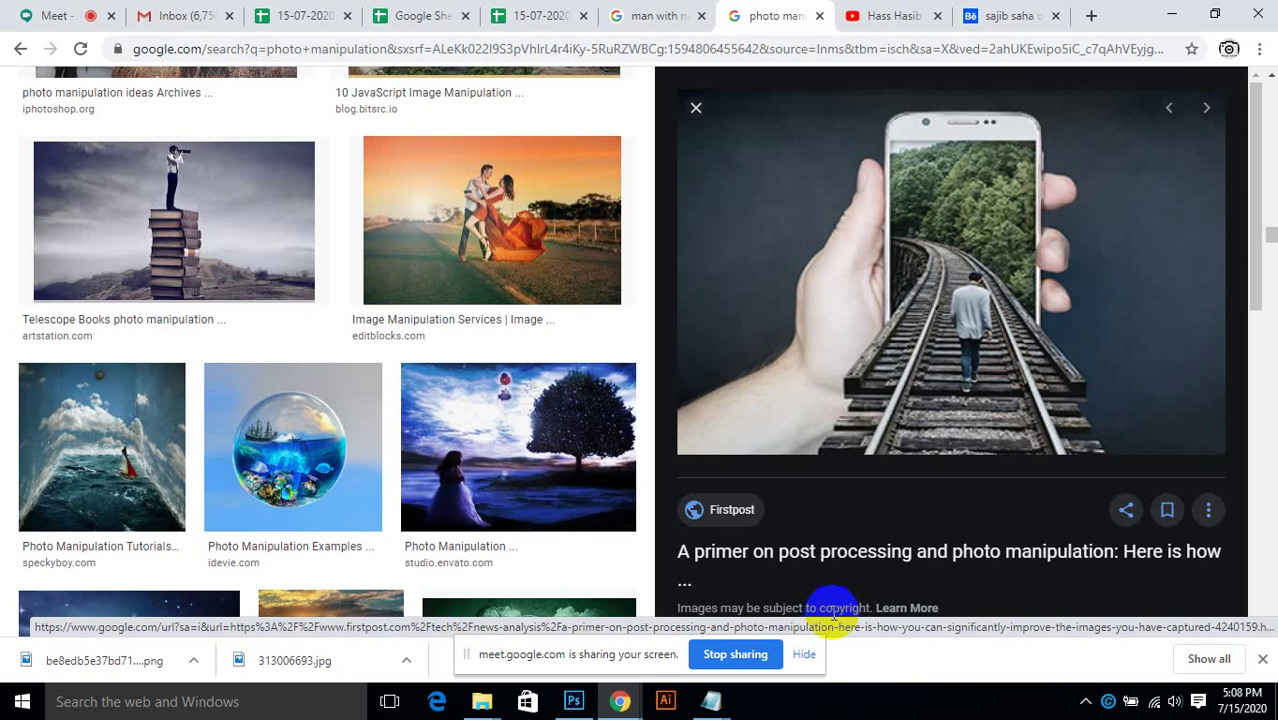
Step: Preview the underwater skull island image from graphicdesignjunction.com and look over the neighboring photo manipulation results
scroll(43, 442, down, 3)
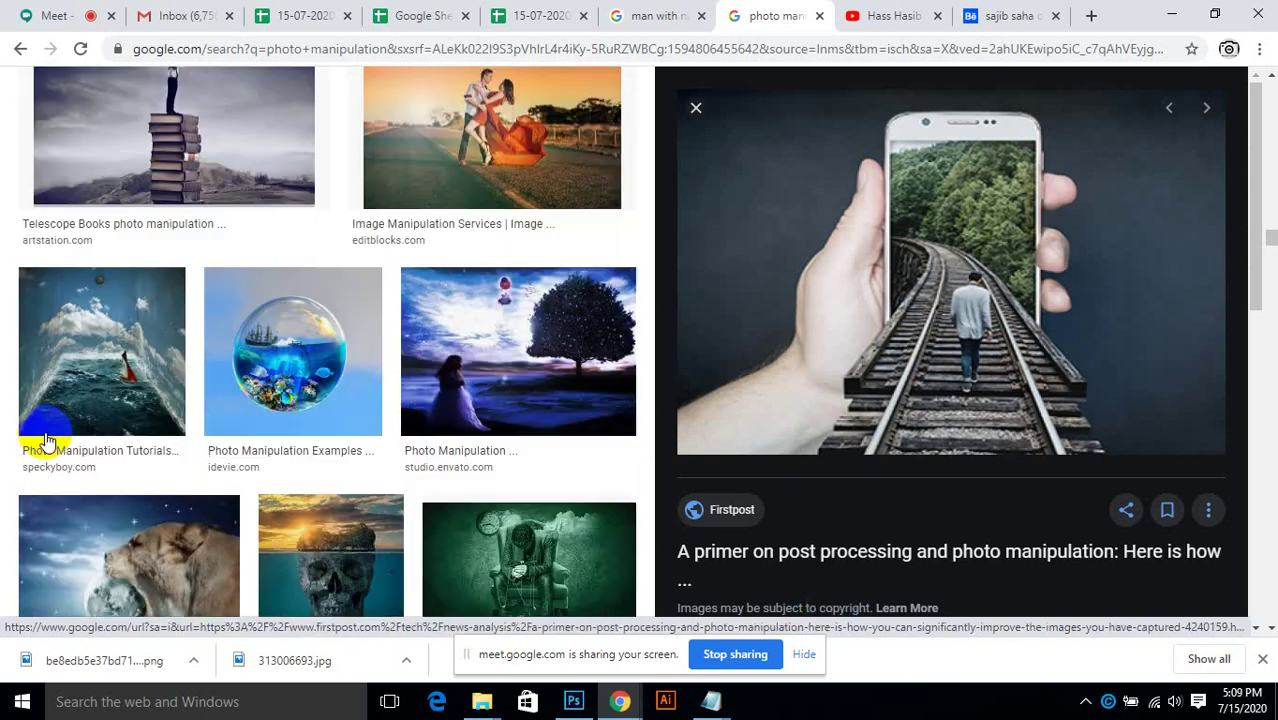
click(330, 380)
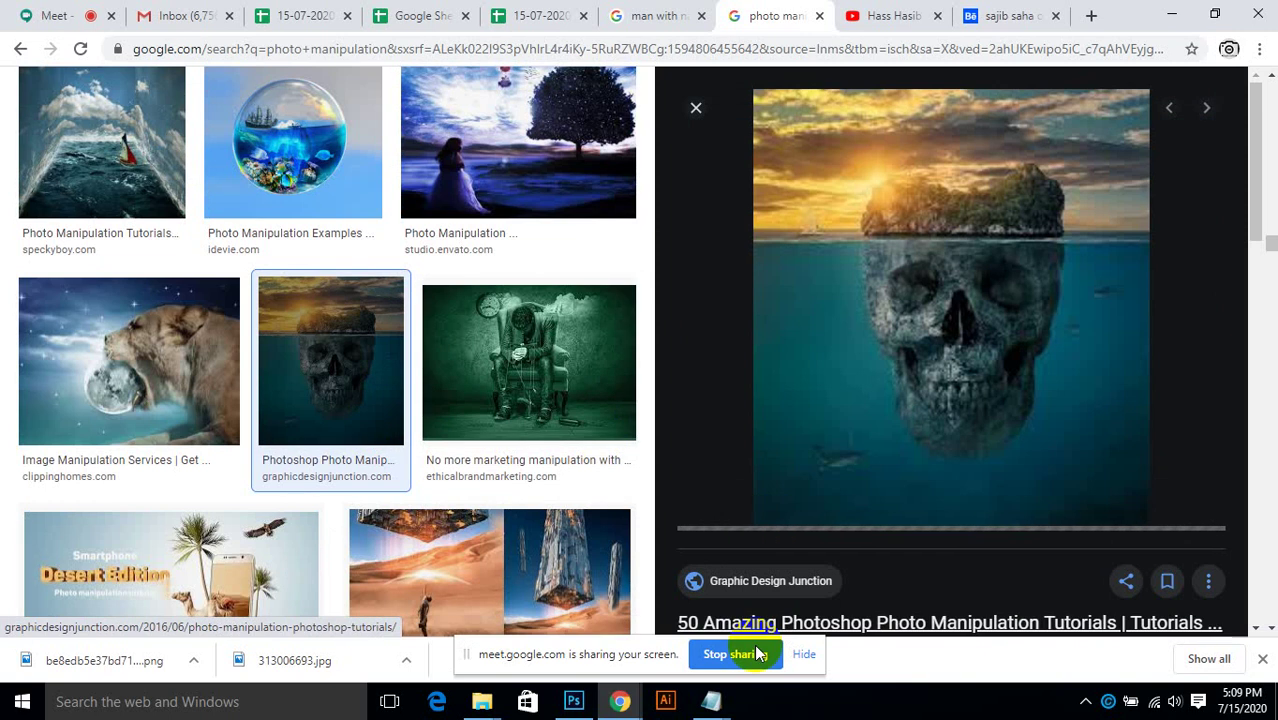
scroll(458, 355, up, 2)
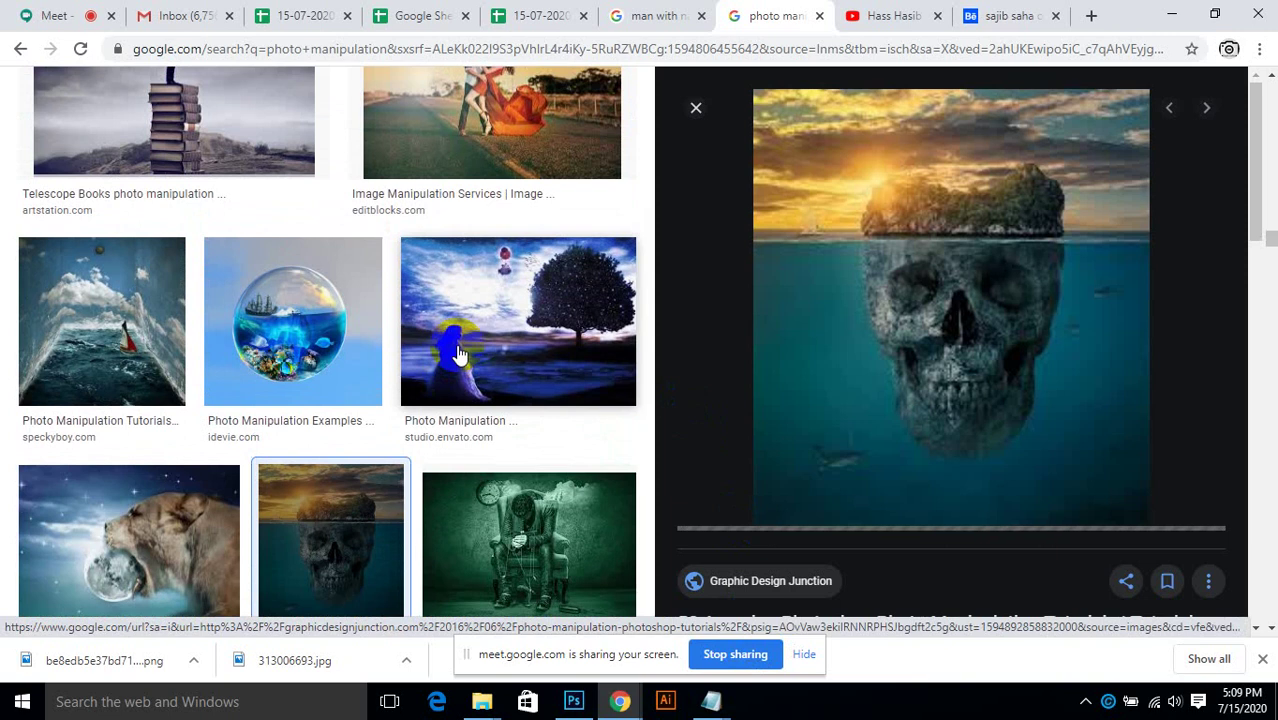
scroll(458, 355, up, 1)
scroll(520, 360, down, 1)
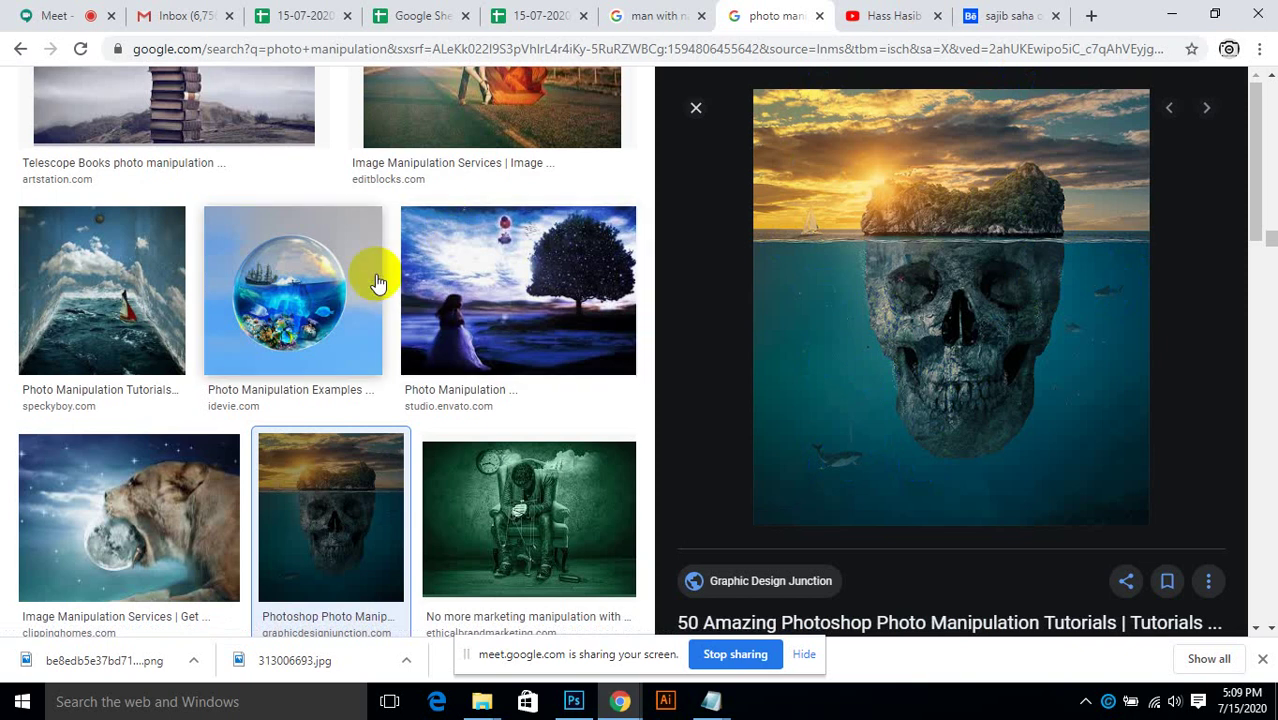
Step: Preview the clippinghomes.com image of a lioness biting the moon and the Shutterstock image of a floating city
scroll(378, 284, down, 1)
click(81, 362)
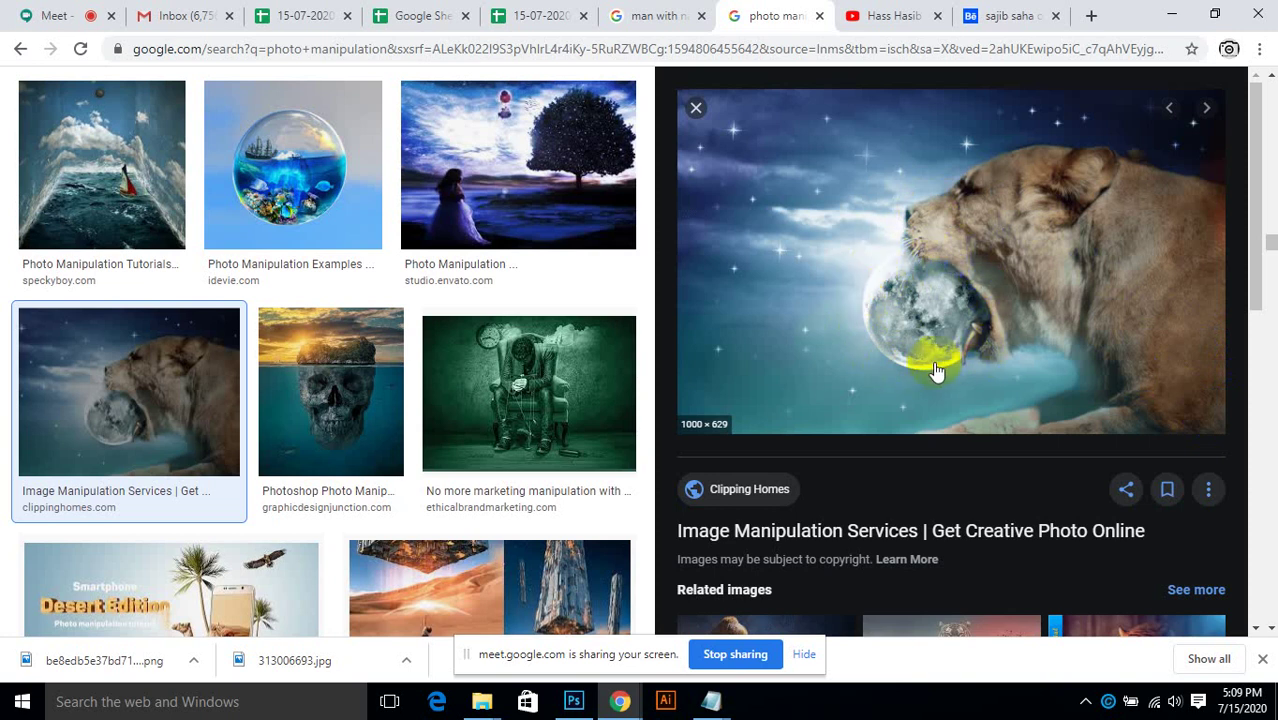
scroll(320, 510, down, 2)
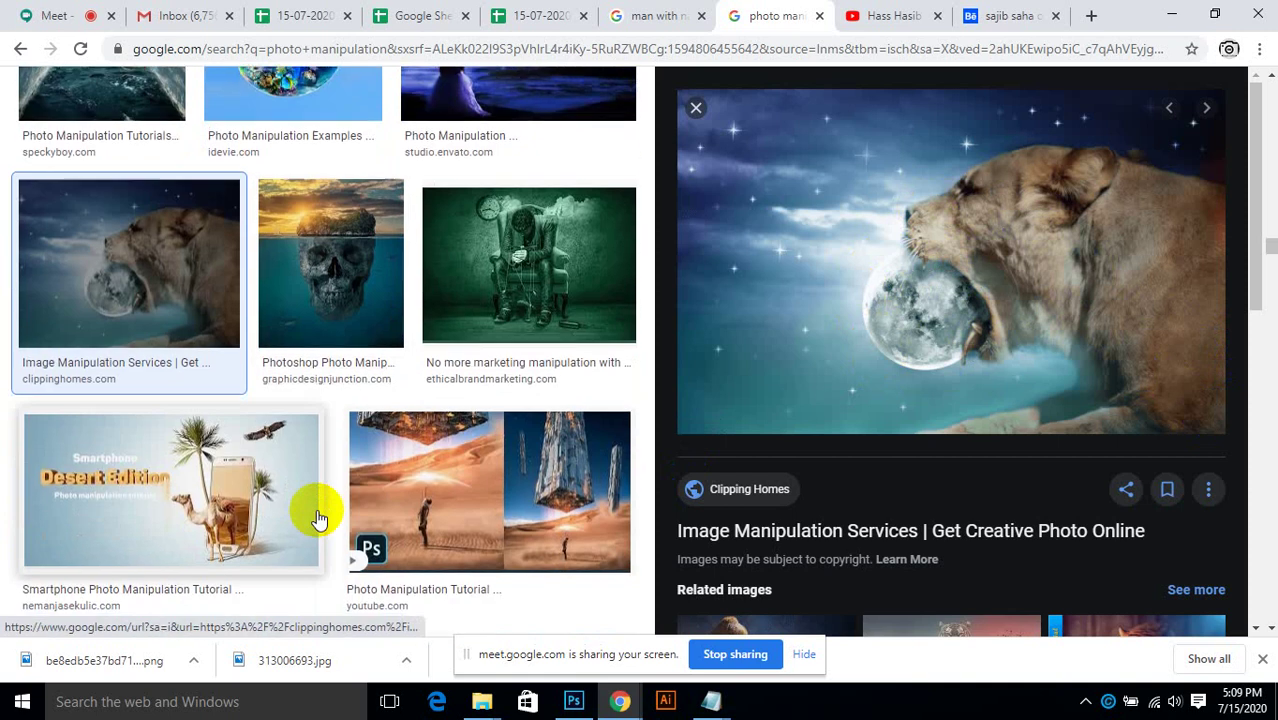
scroll(318, 518, down, 5)
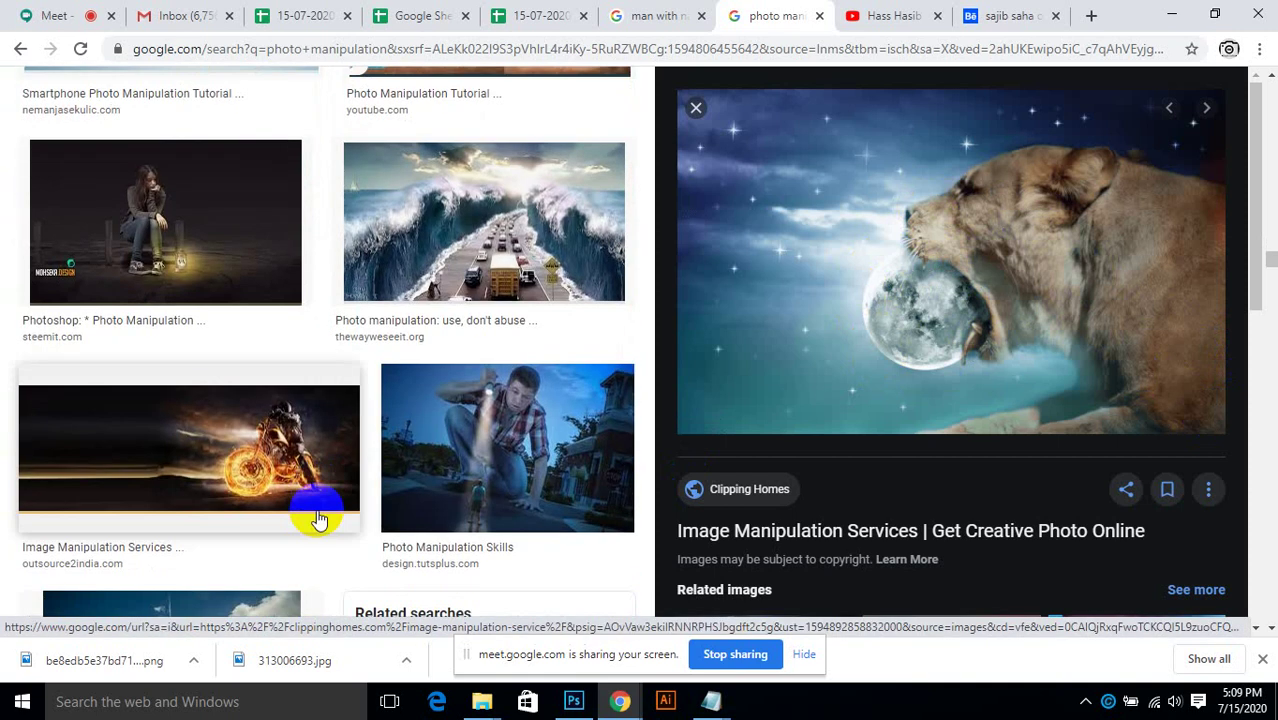
scroll(318, 518, down, 3)
click(207, 375)
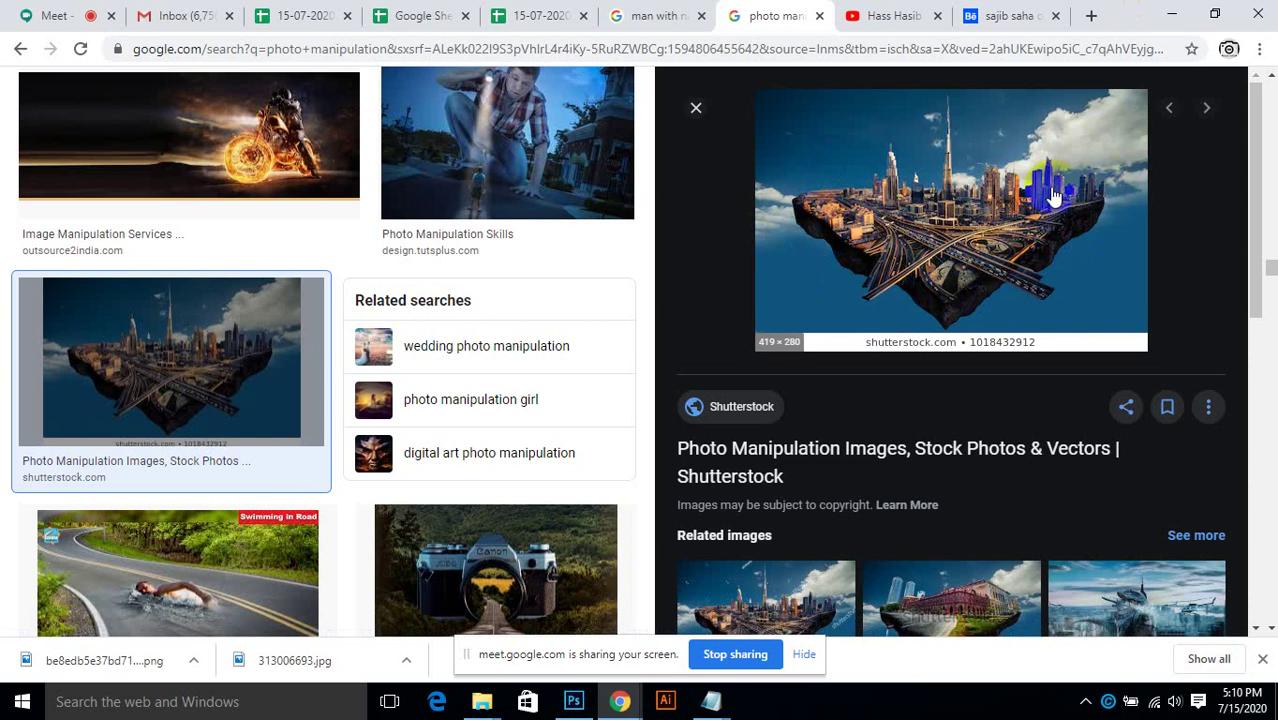
Step: Preview the Pinterest image of a man swimming in a road and look over its related images
scroll(605, 277, down, 2)
click(185, 470)
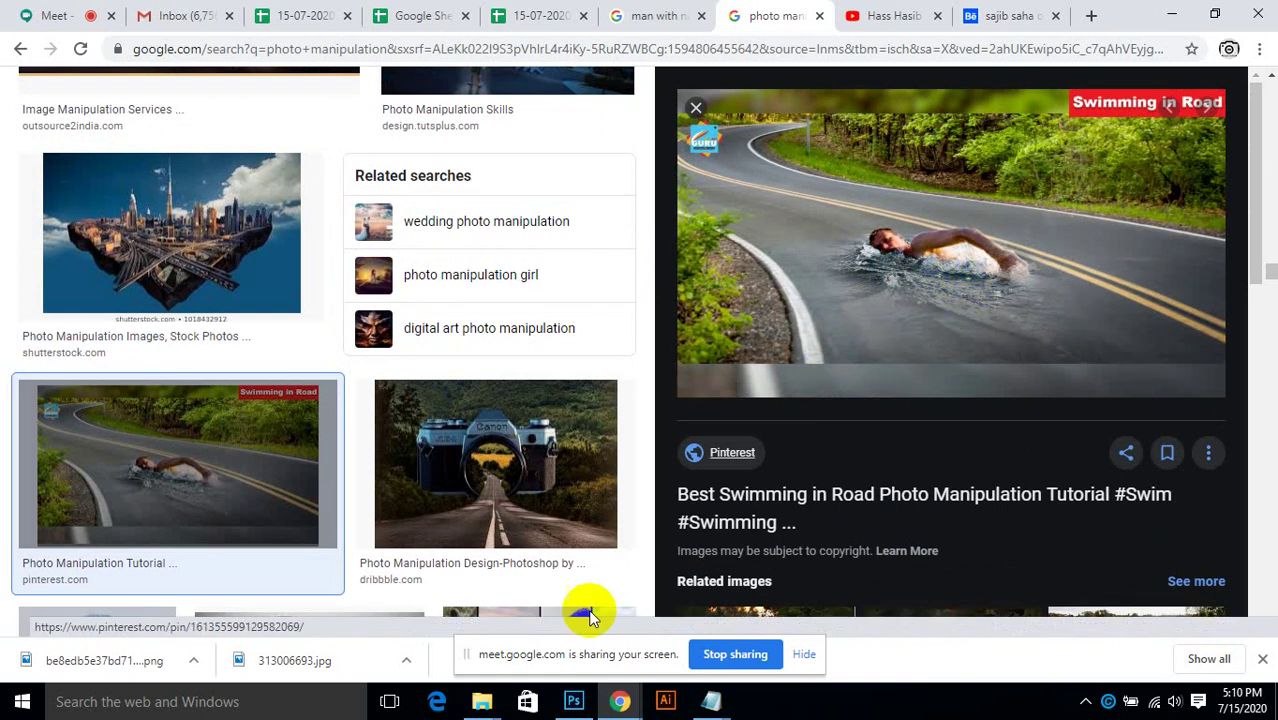
mouse_move(566, 690)
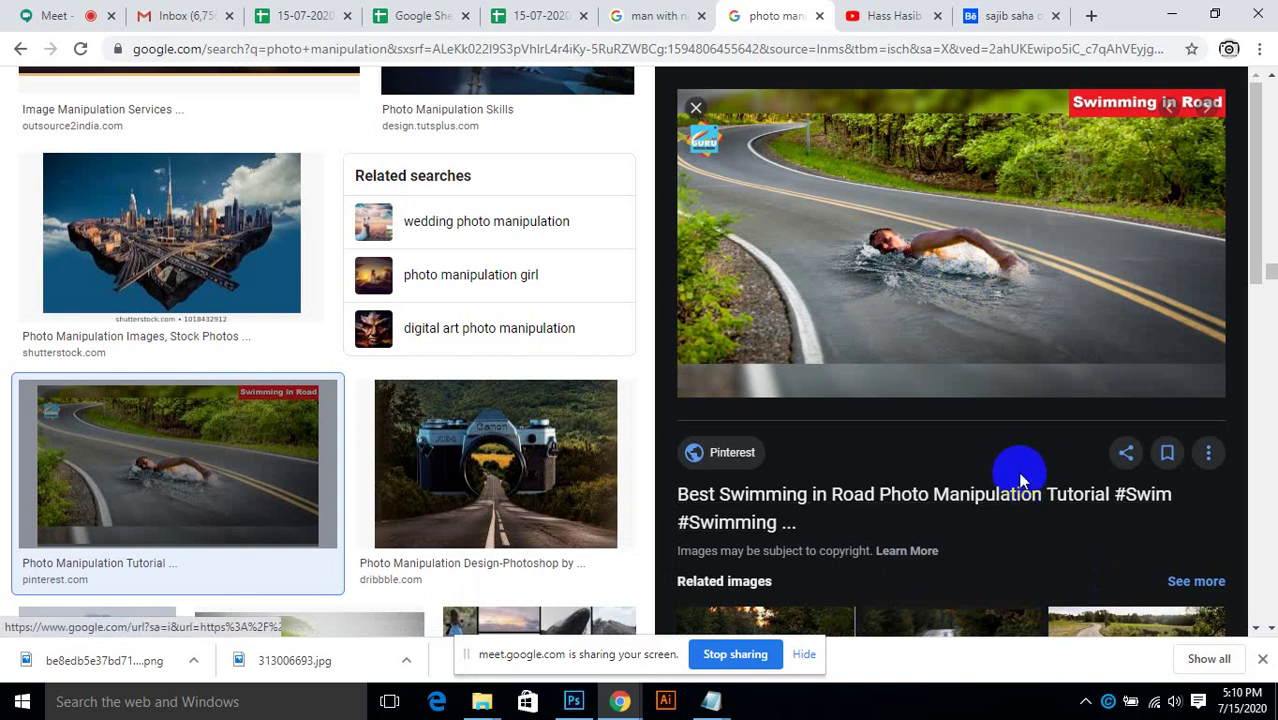
scroll(1013, 448, down, 2)
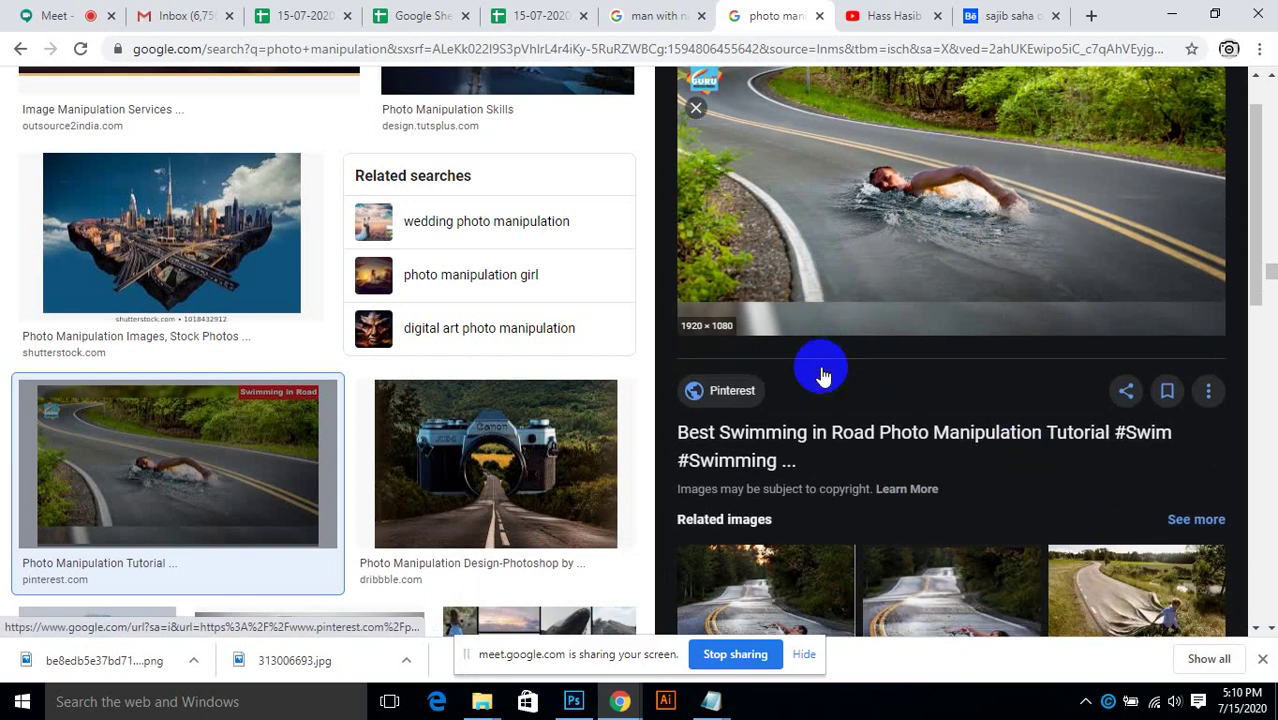
scroll(760, 348, down, 2)
scroll(394, 428, down, 2)
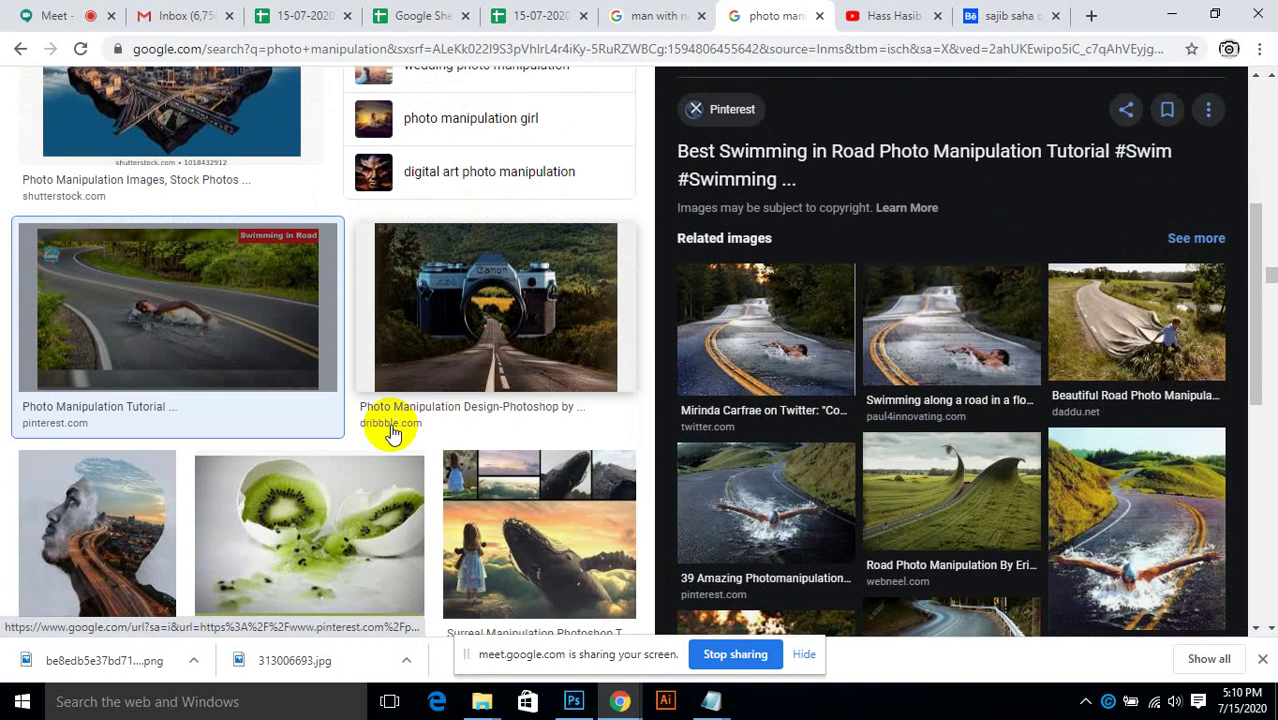
Step: Browse further photo manipulation results and preview the quora.com image of a cheetah riding a motorcycle
scroll(394, 430, down, 2)
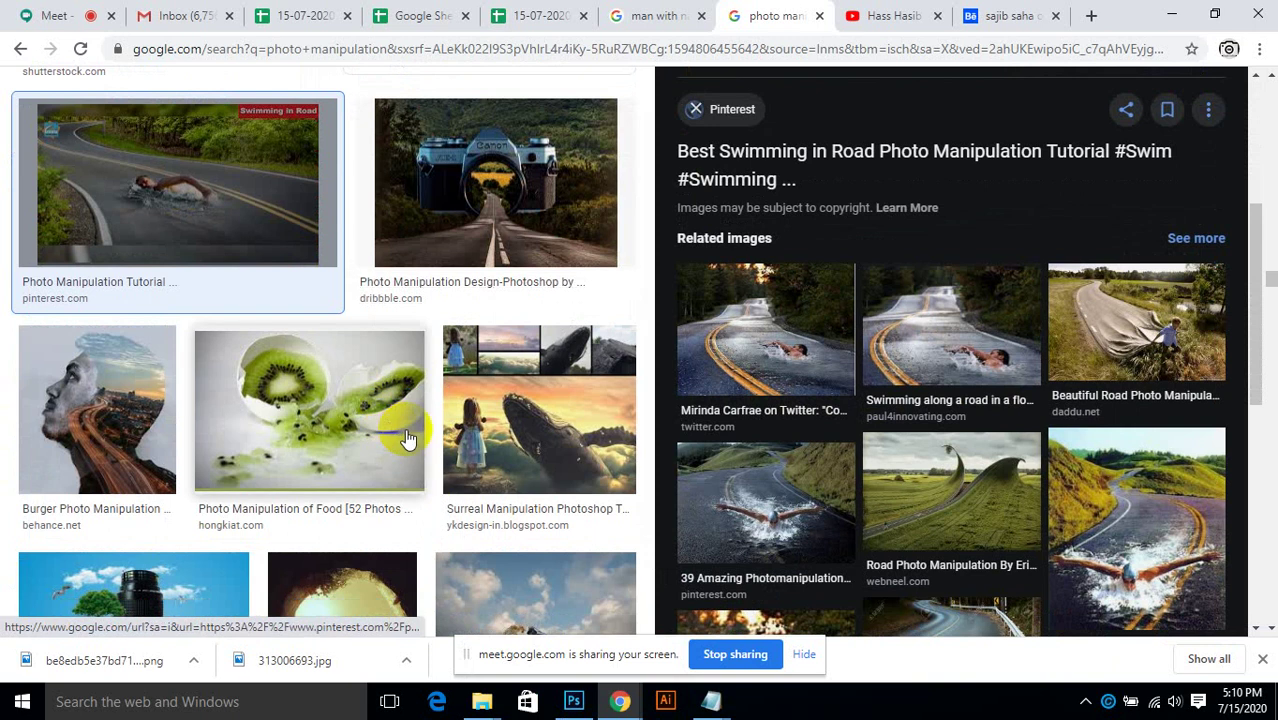
scroll(408, 438, down, 2)
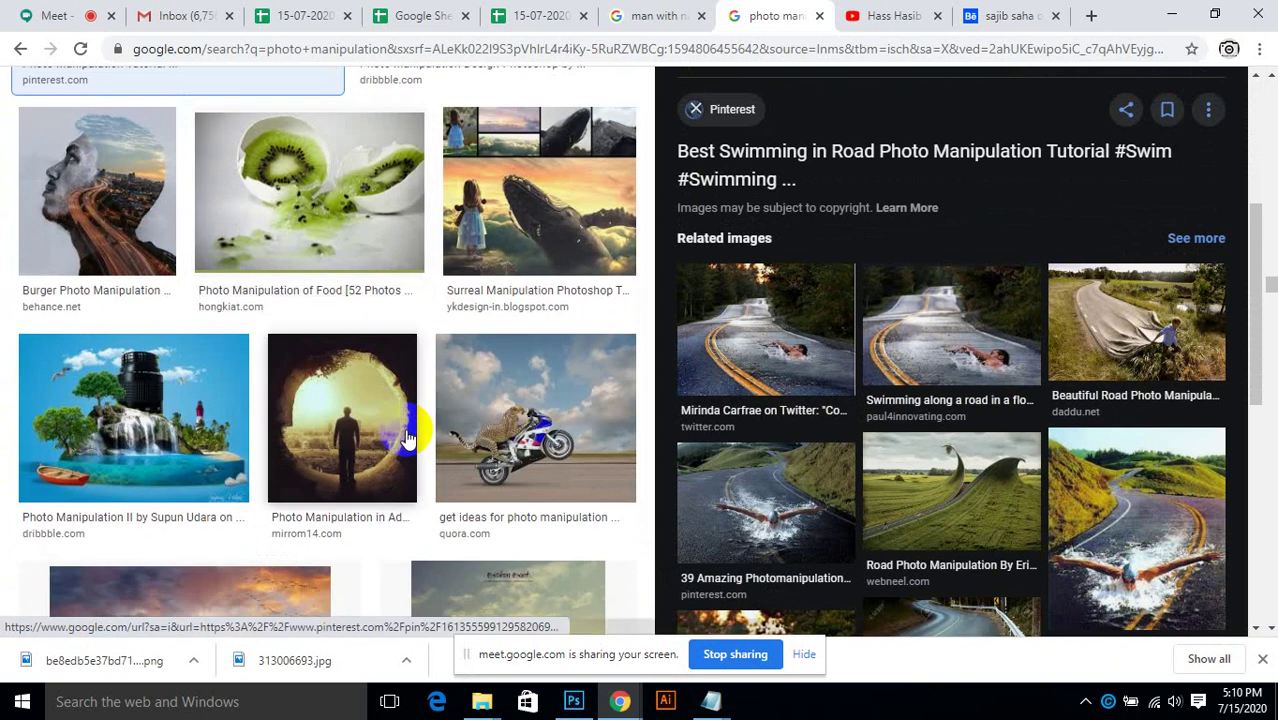
click(512, 453)
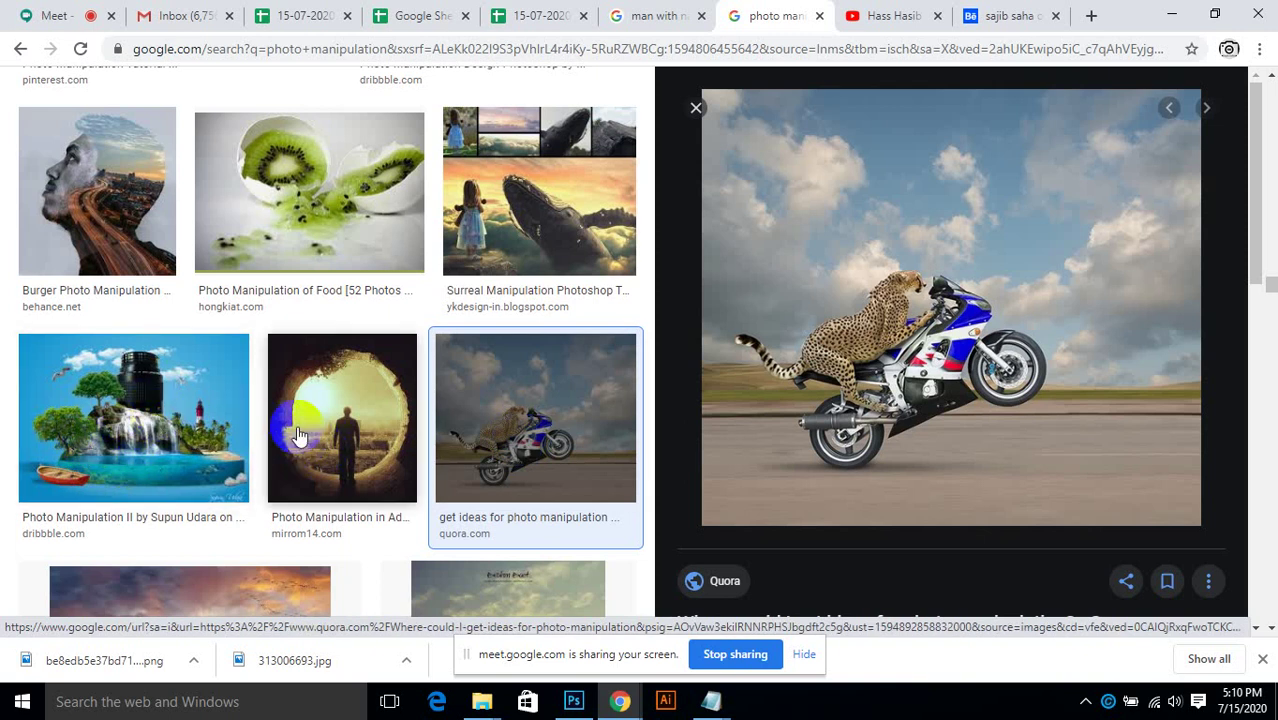
Step: Preview the Dribbble image of a camera lens on a waterfall island and examine its details and related images
click(105, 383)
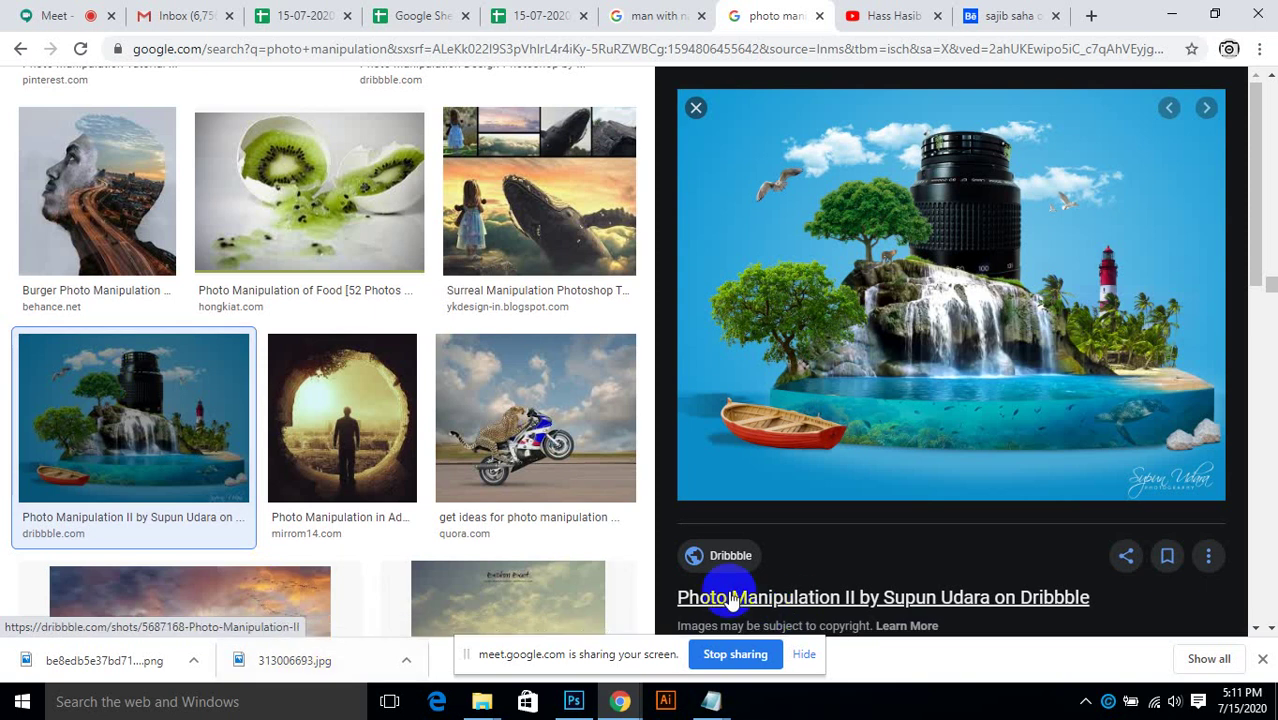
scroll(820, 575, down, 1)
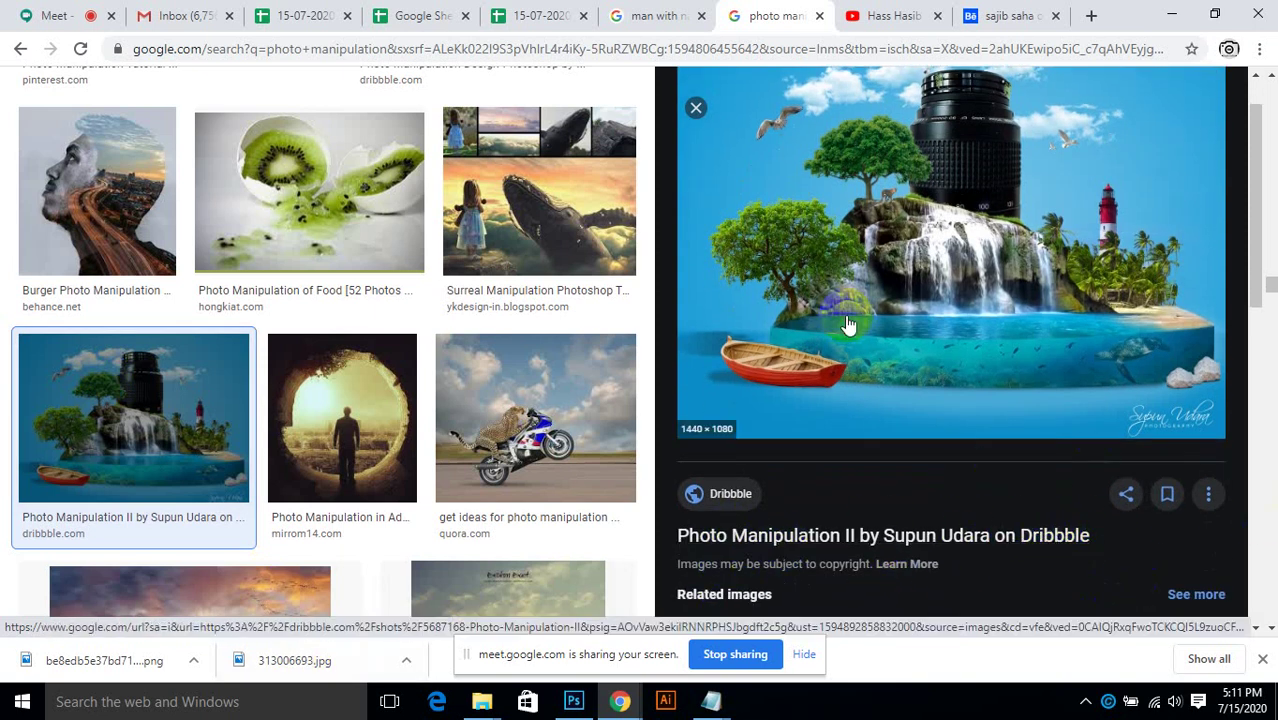
scroll(827, 320, up, 3)
scroll(851, 393, up, 2)
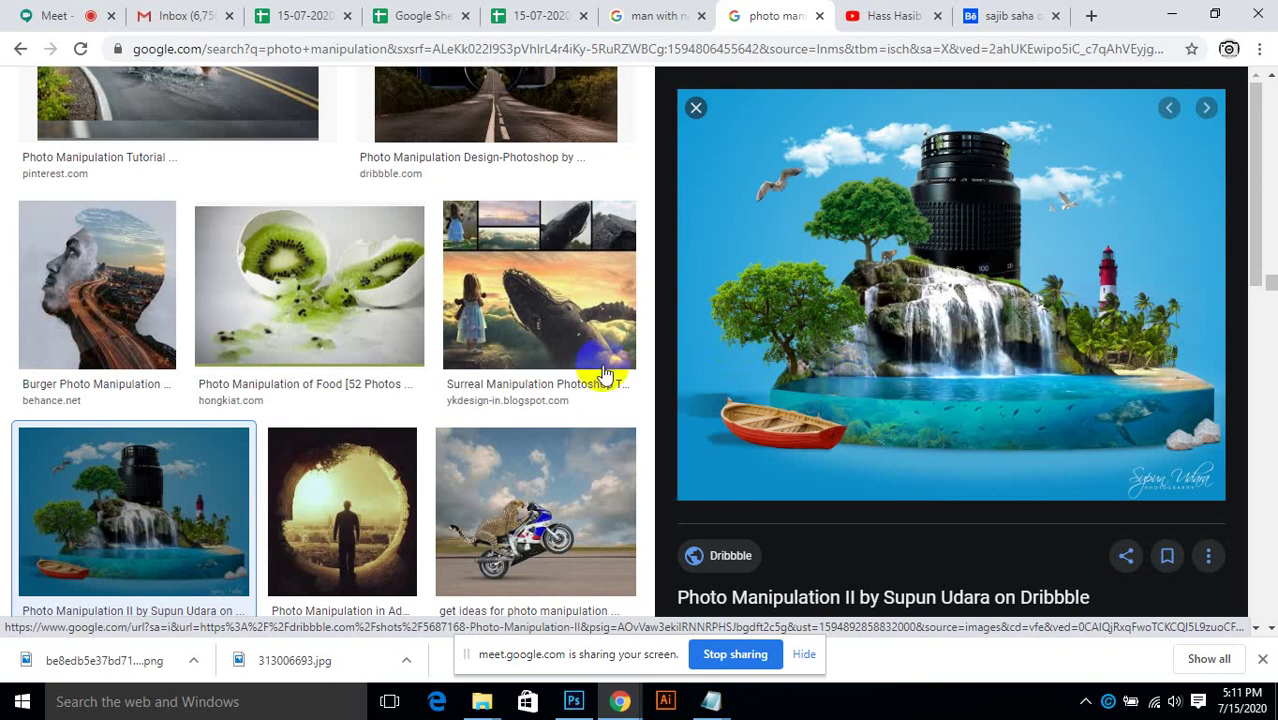
scroll(902, 434, down, 5)
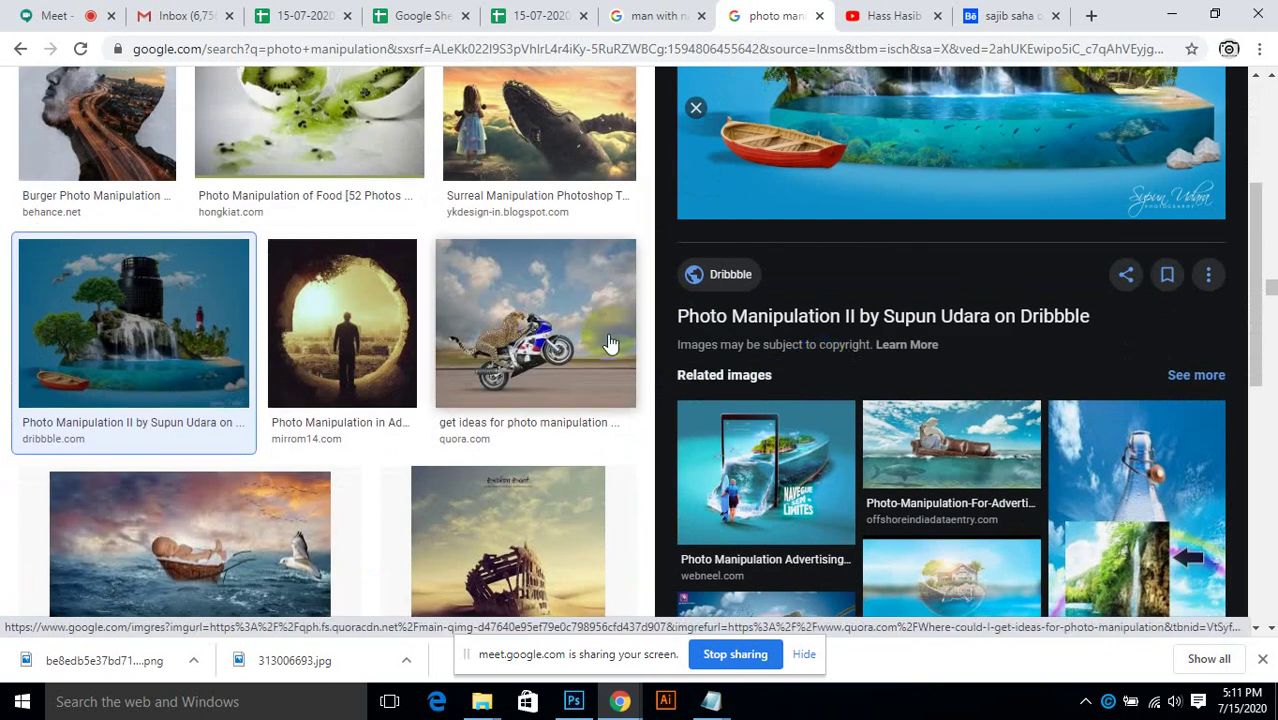
scroll(600, 330, down, 2)
scroll(705, 177, up, 3)
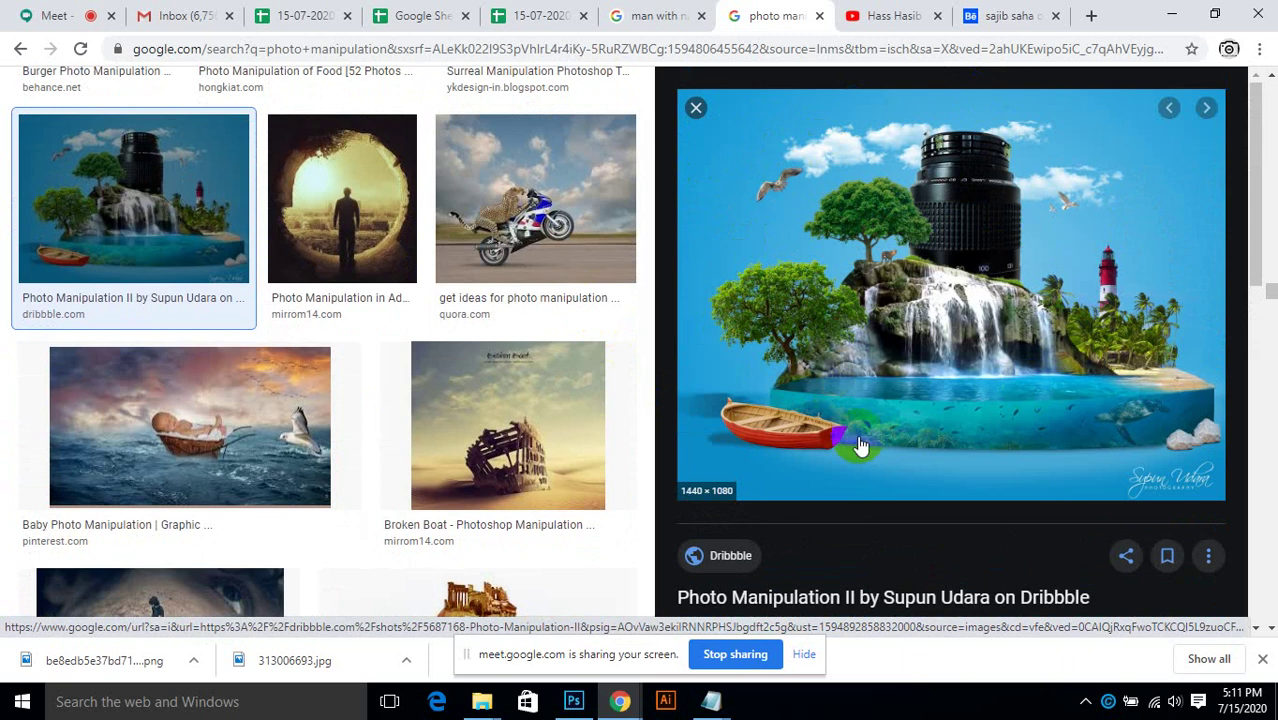
Step: Preview the quora.com image of a man mowing a beard and the webneel.com image of a woman standing before an eye
scroll(265, 519, down, 4)
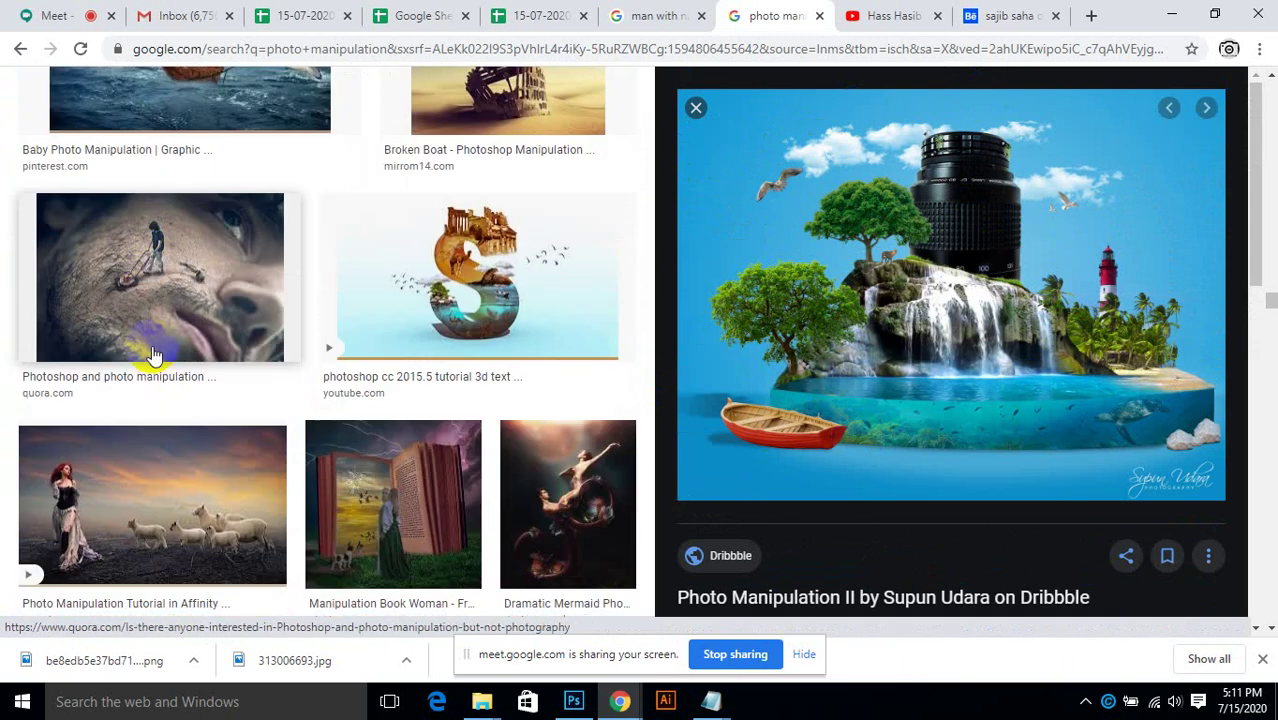
click(153, 356)
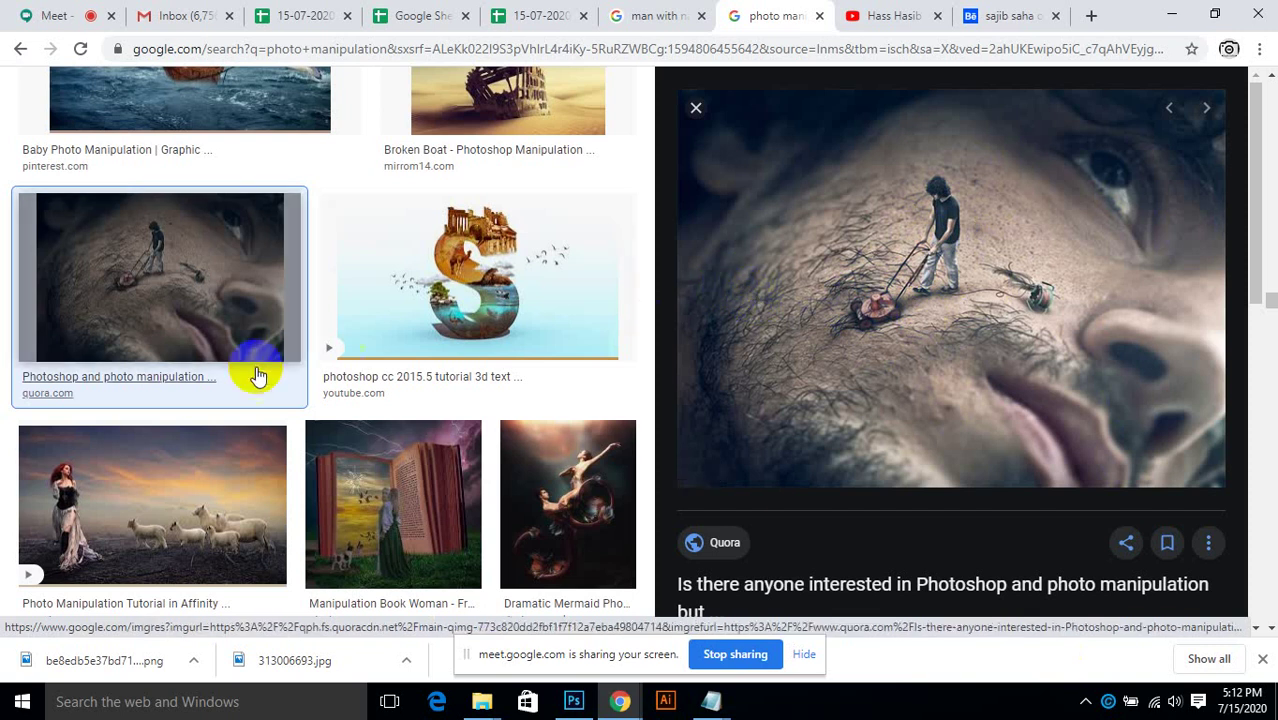
scroll(421, 373, down, 3)
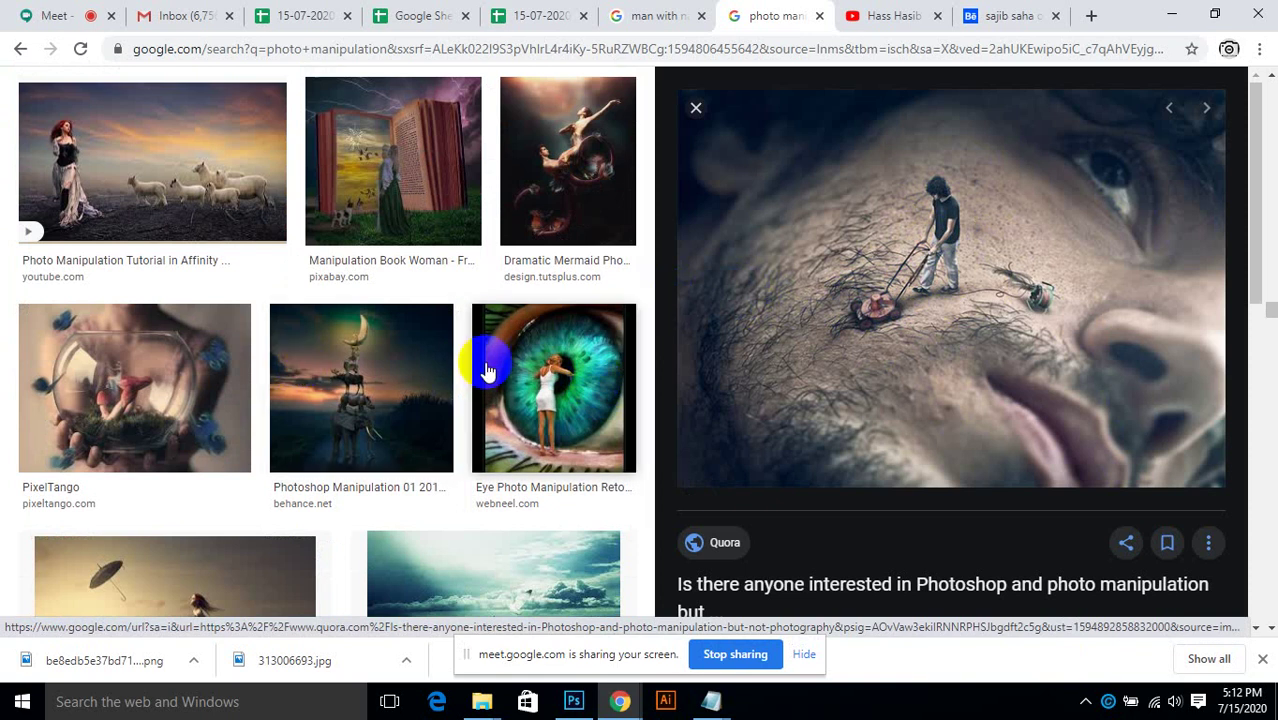
click(561, 362)
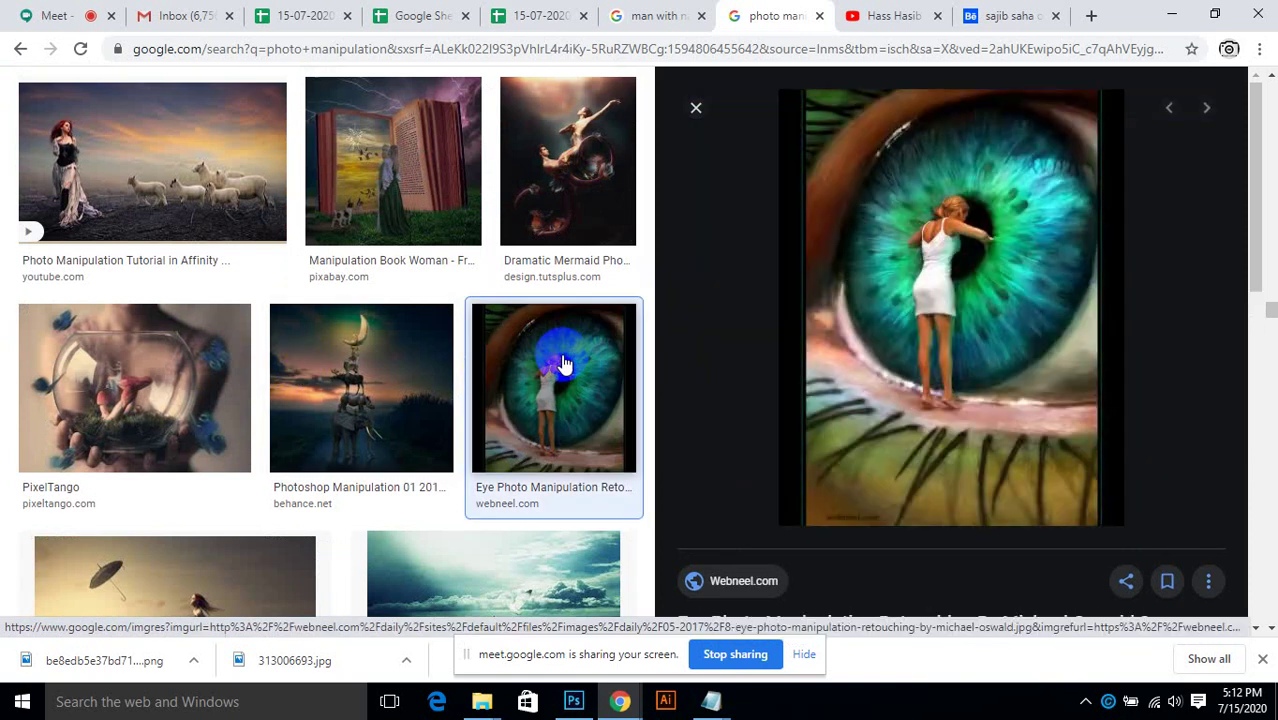
Step: Go back to the quora.com beard-mowing result and preview it again
scroll(563, 364, up, 5)
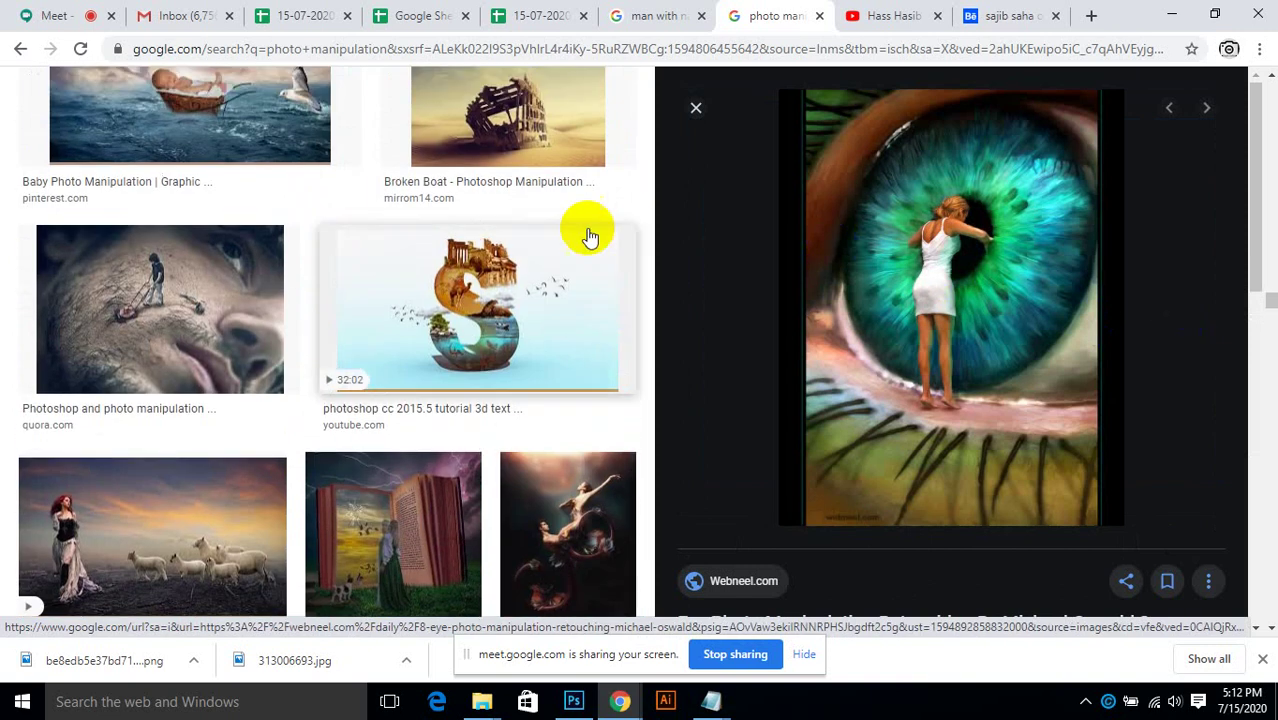
scroll(145, 340, down, 1)
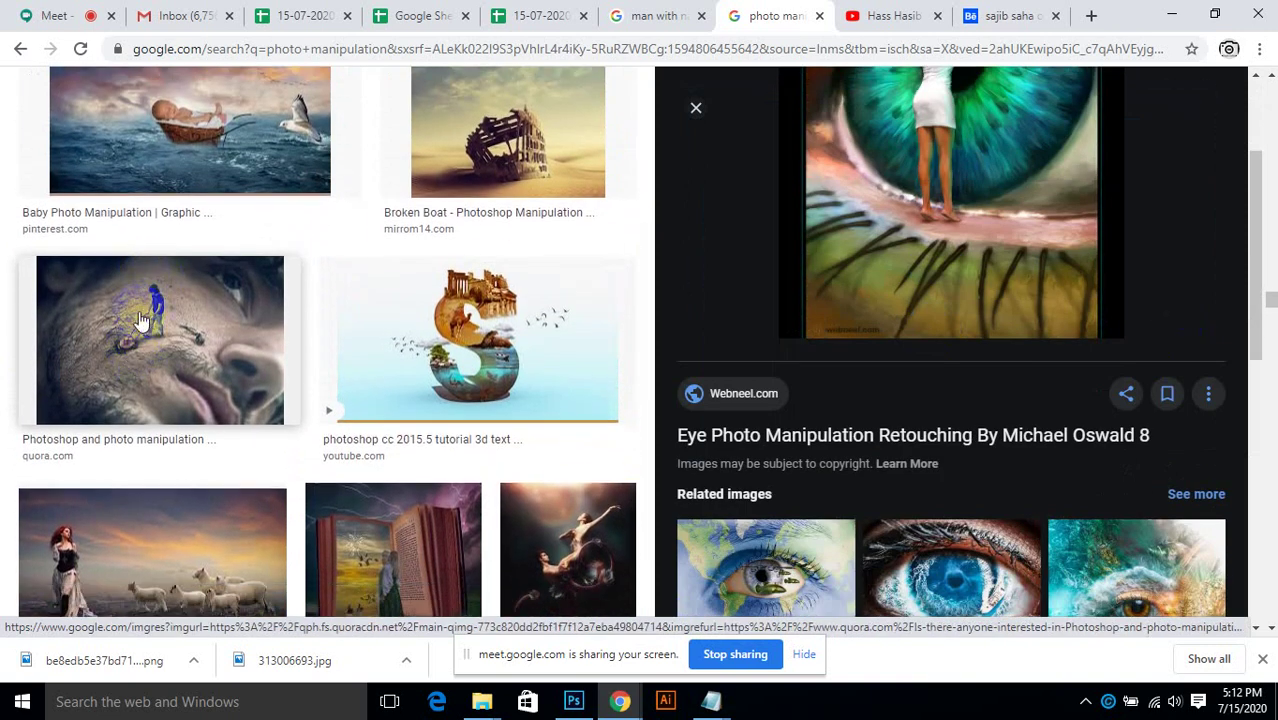
click(138, 322)
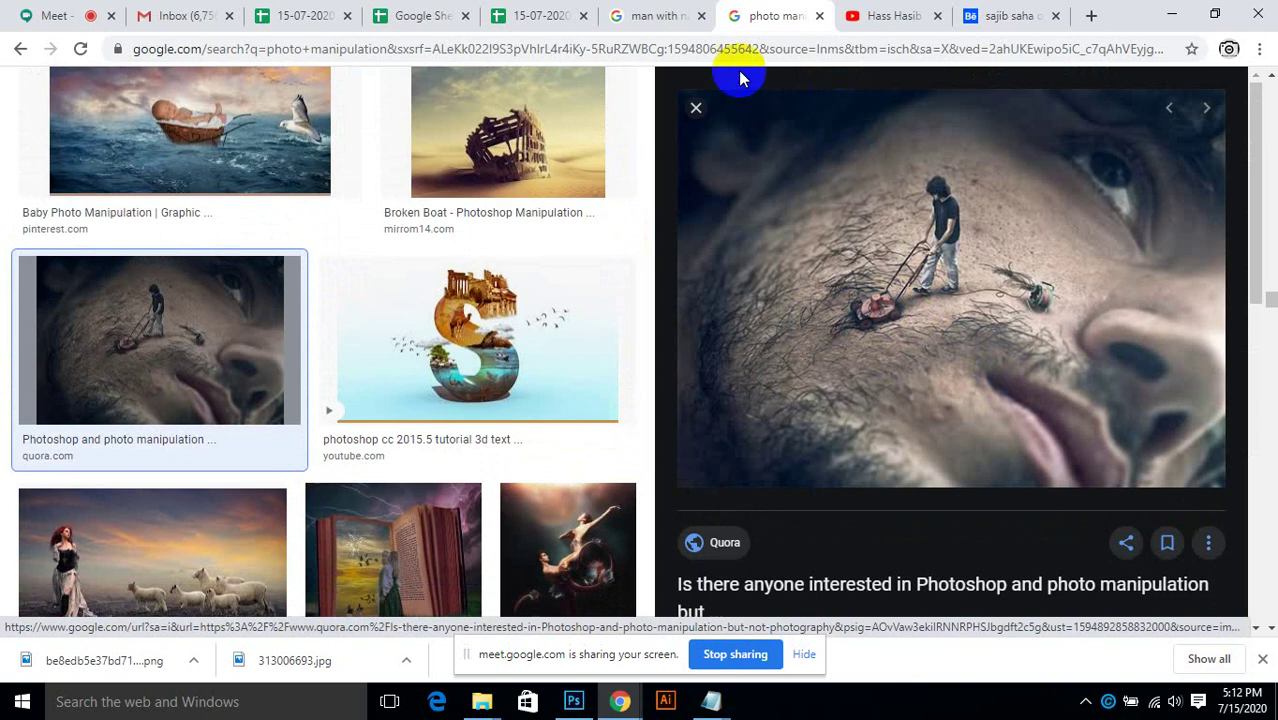
Step: Preview the speckyboy.com image of a whale in the sea and the webneel.com mobile advertising image with a surfer
scroll(420, 435, down, 1)
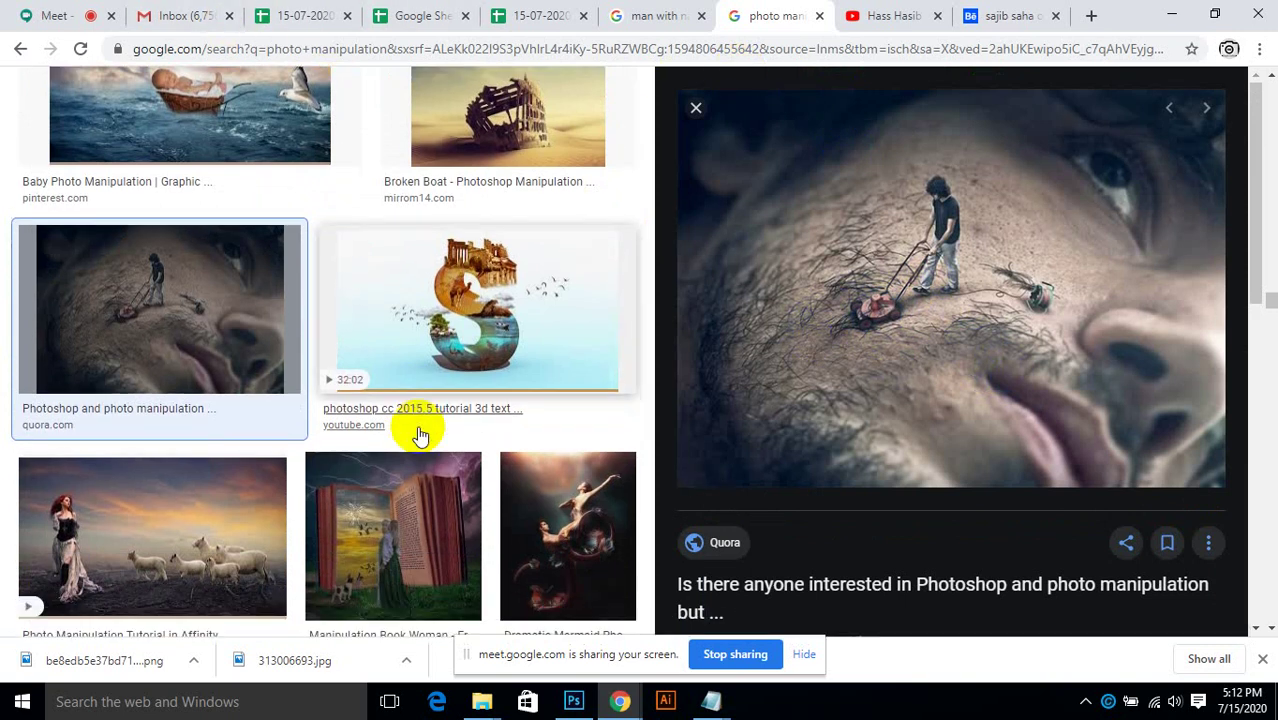
scroll(420, 440, down, 4)
scroll(225, 450, down, 2)
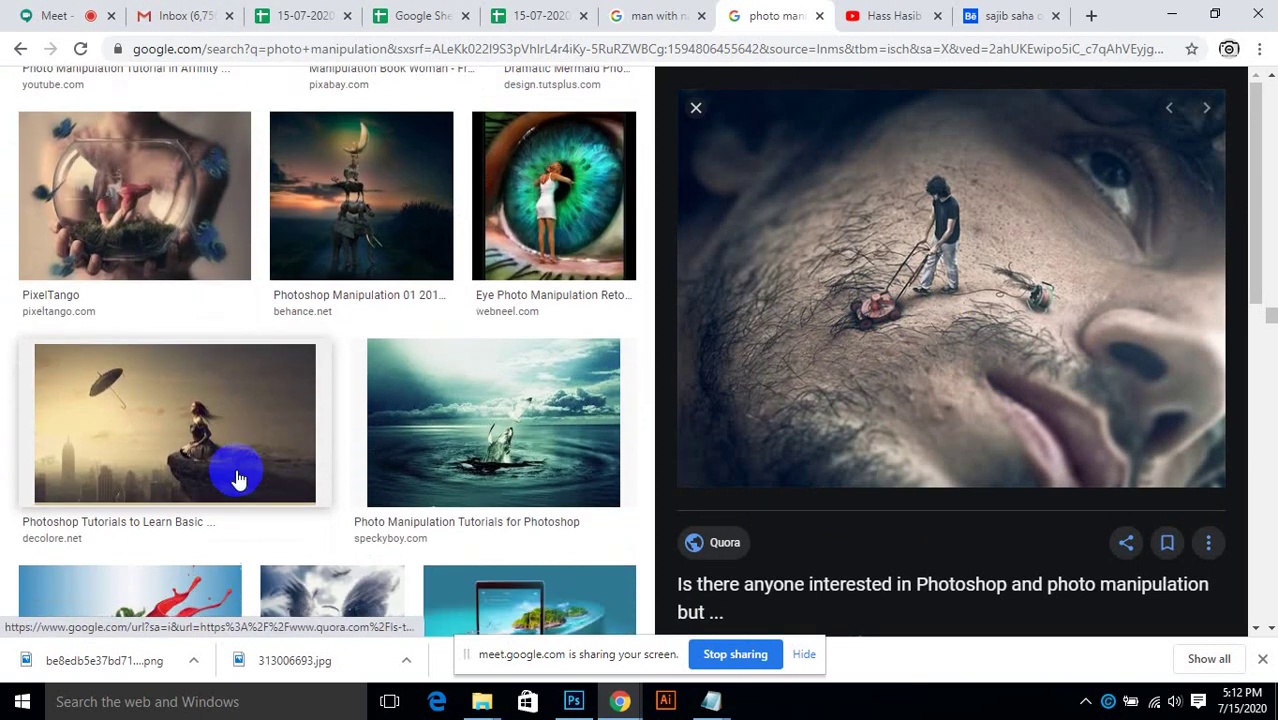
scroll(237, 479, down, 2)
click(506, 287)
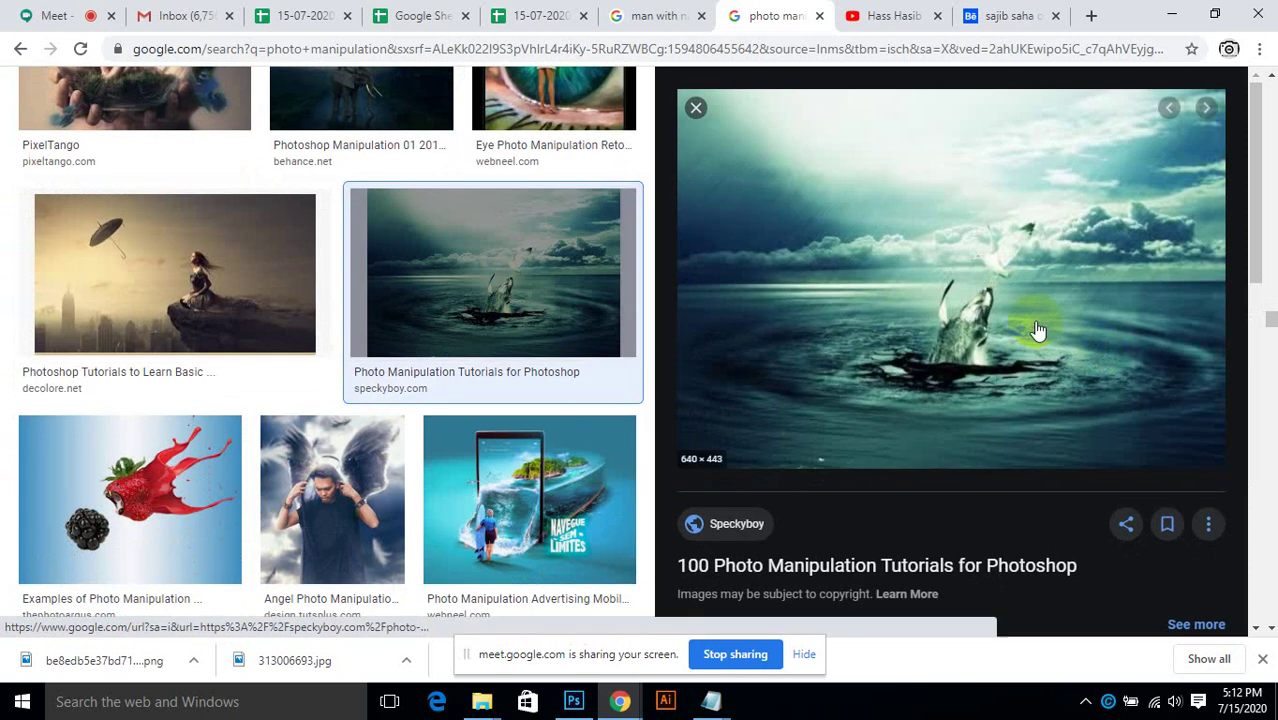
scroll(385, 365, down, 1)
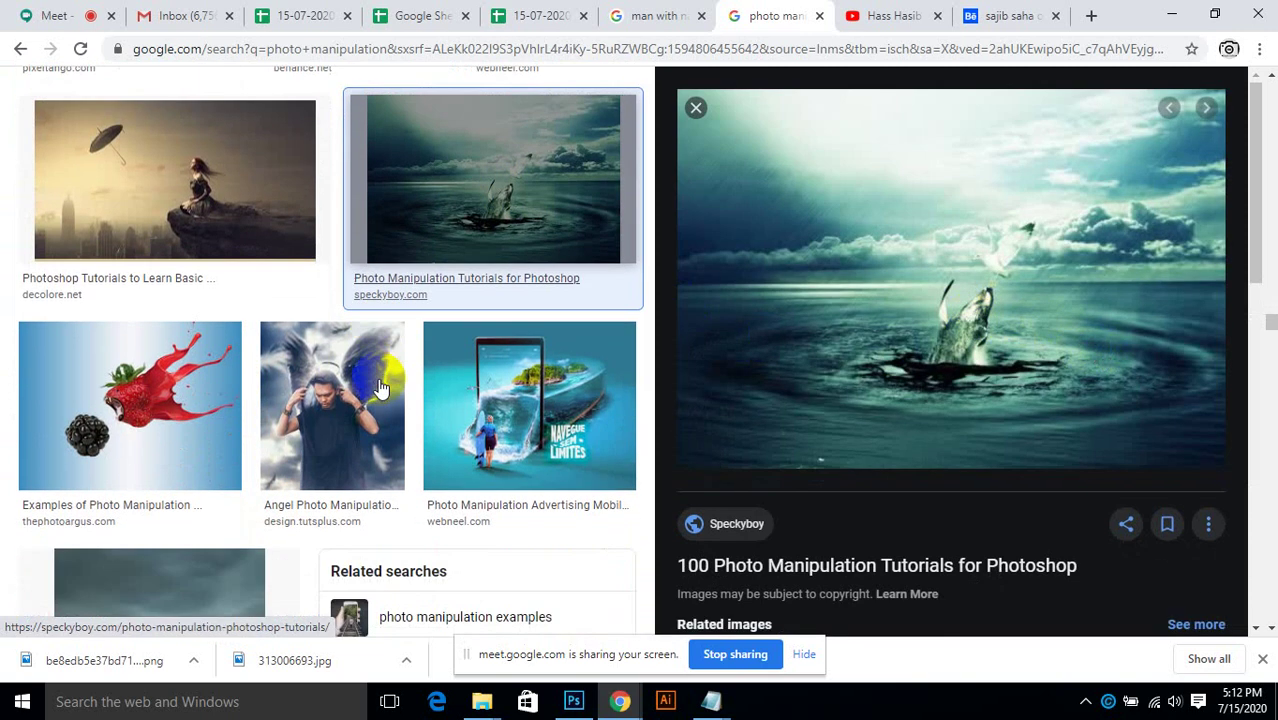
click(535, 388)
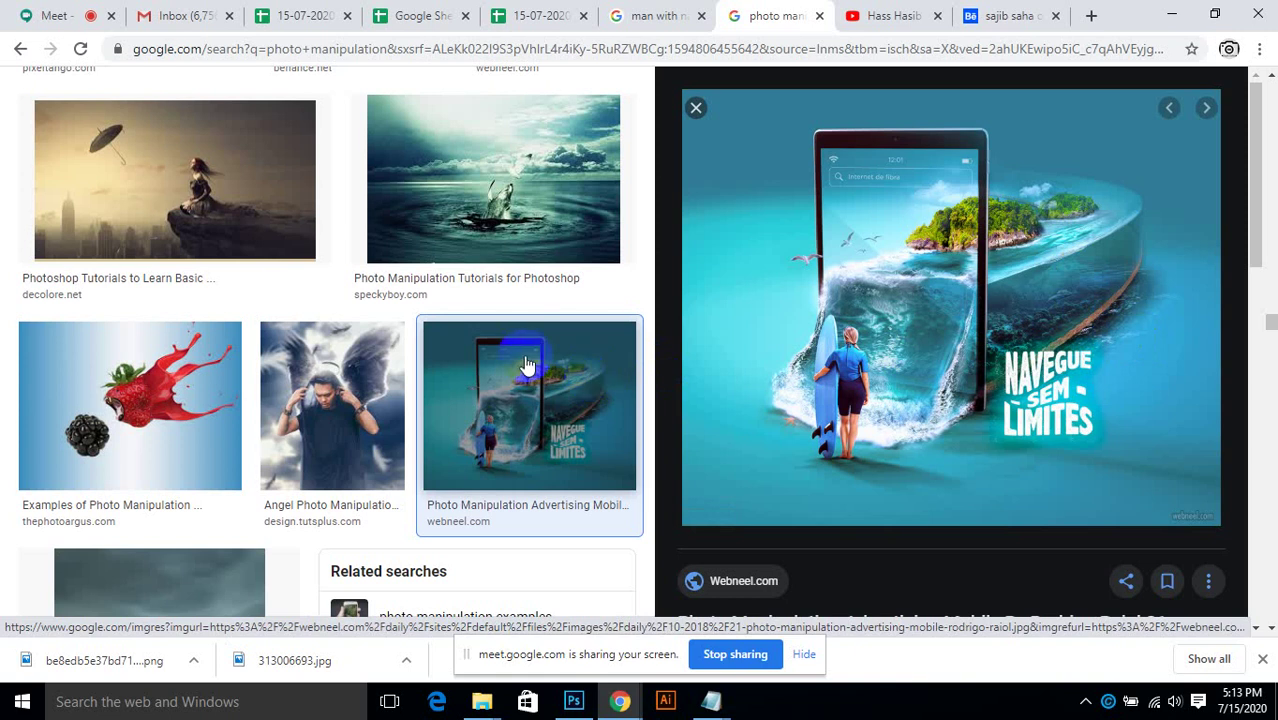
Step: Preview the behance.net image of a floating island in a glass sphere and look over its related images and neighboring results
scroll(556, 400, down, 3)
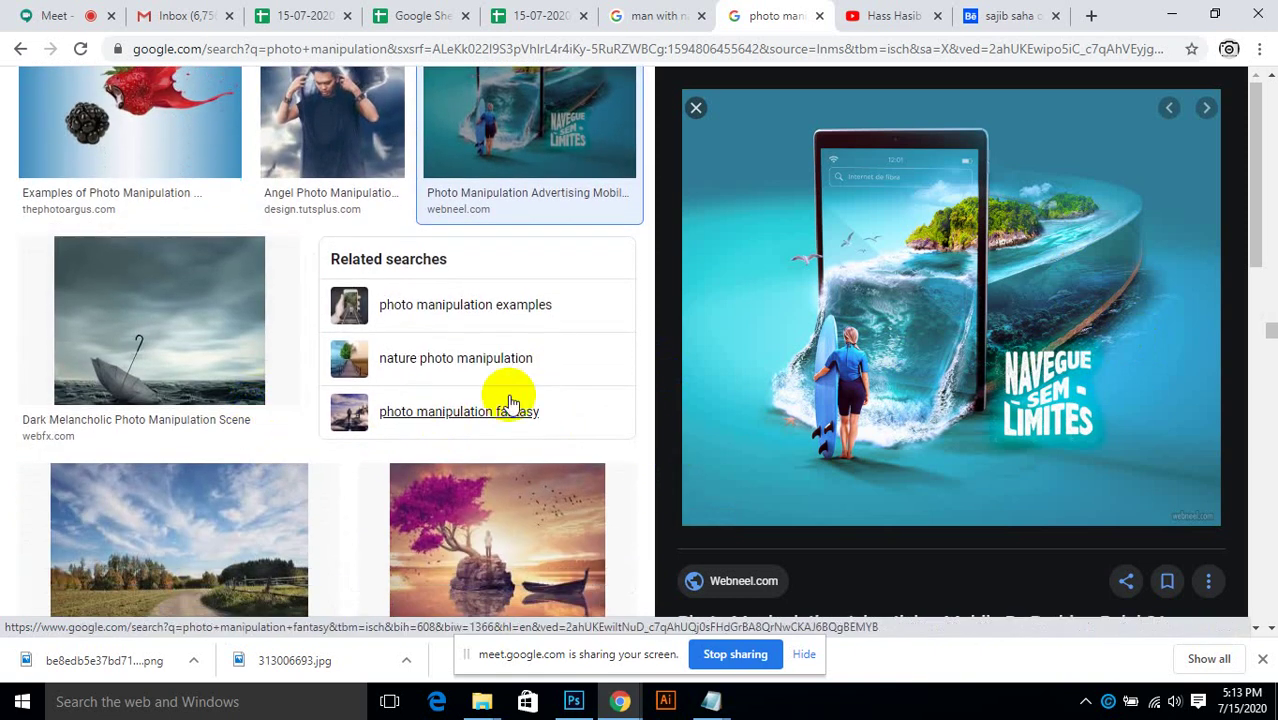
scroll(285, 408, down, 4)
scroll(255, 398, down, 6)
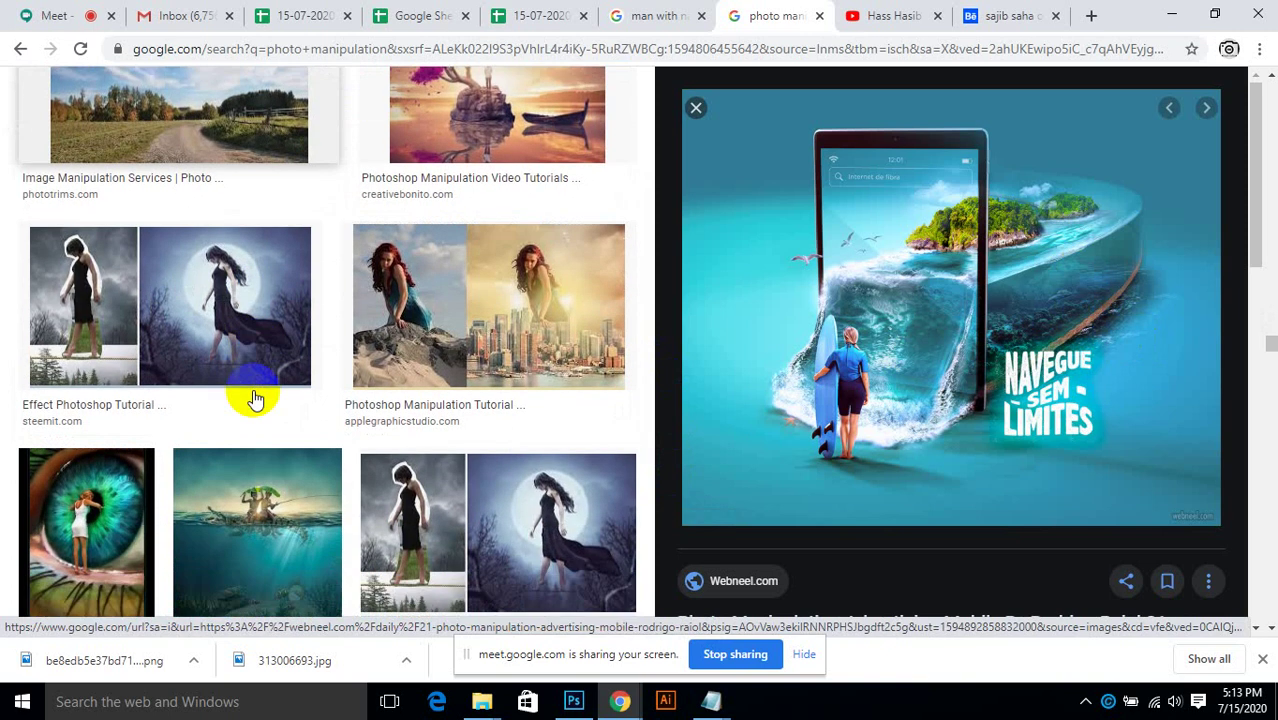
scroll(255, 398, up, 2)
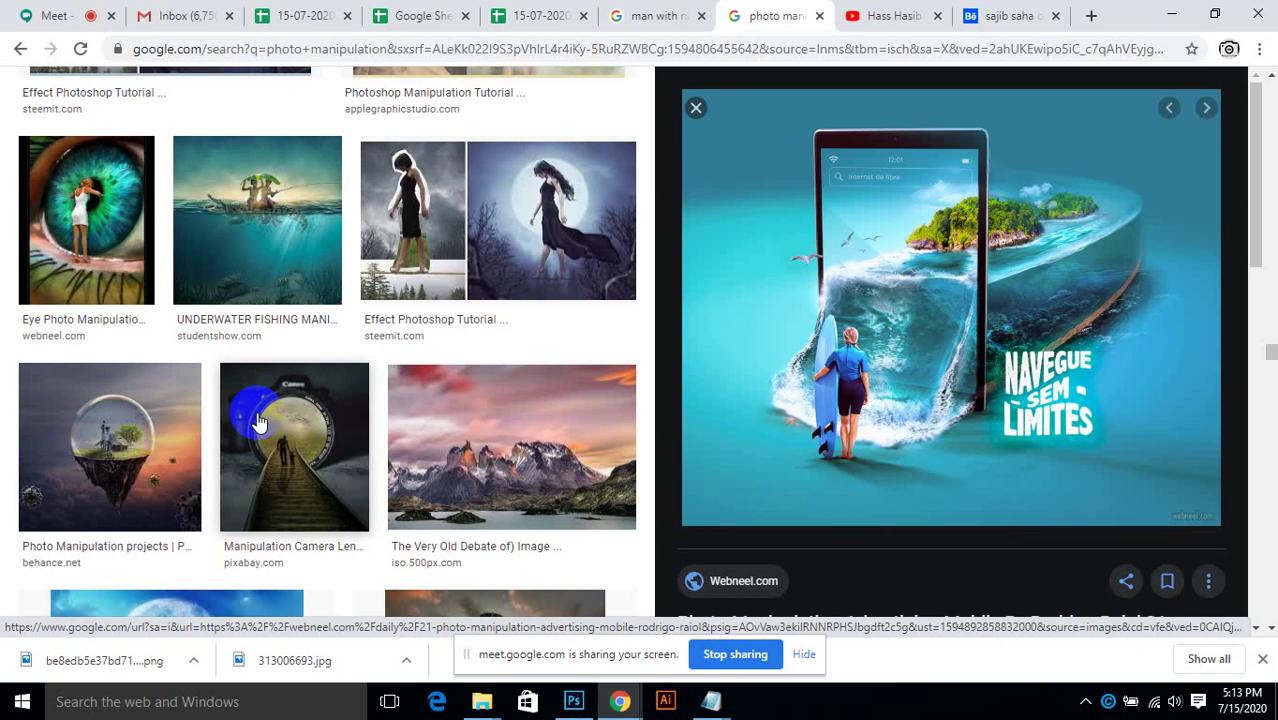
scroll(258, 420, down, 1)
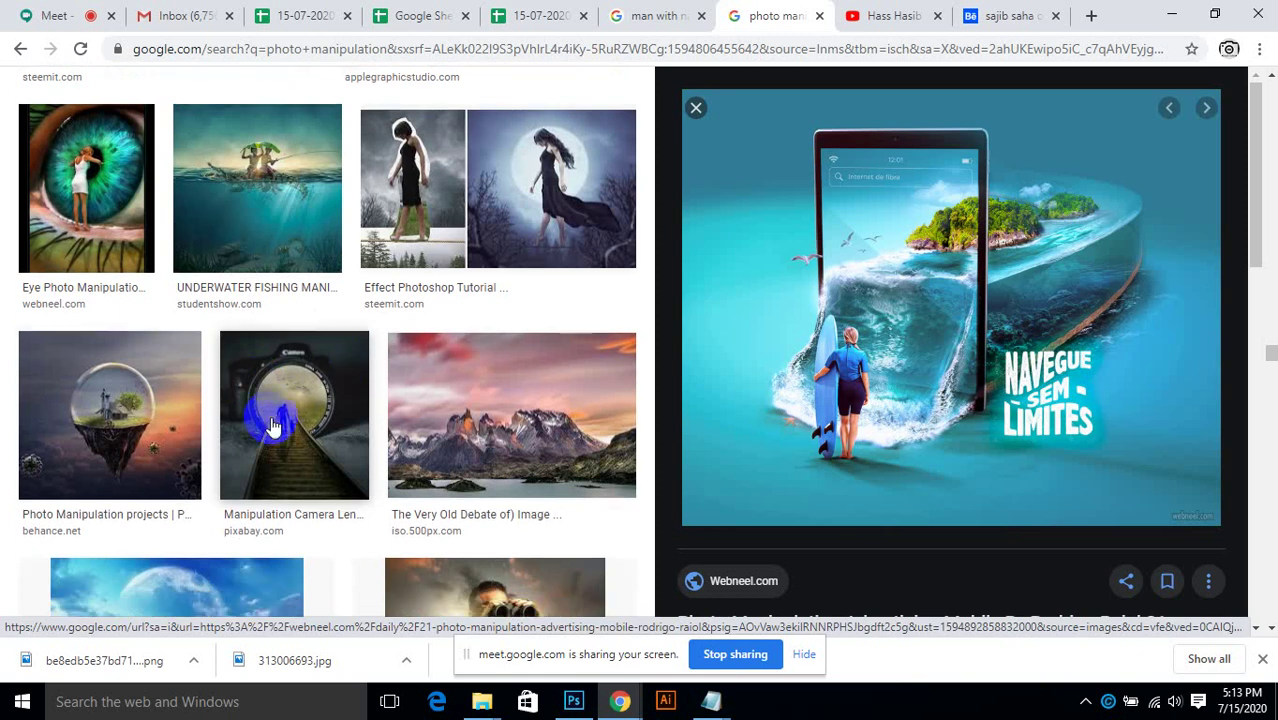
click(186, 390)
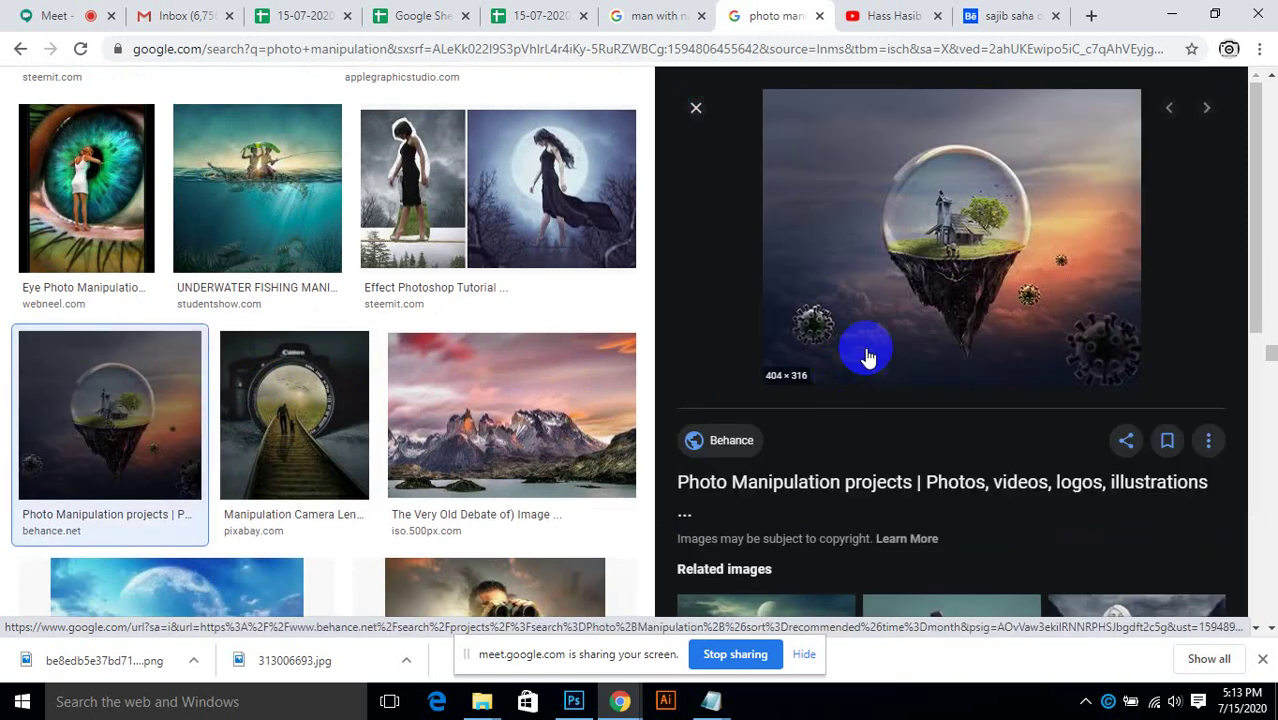
scroll(955, 183, down, 2)
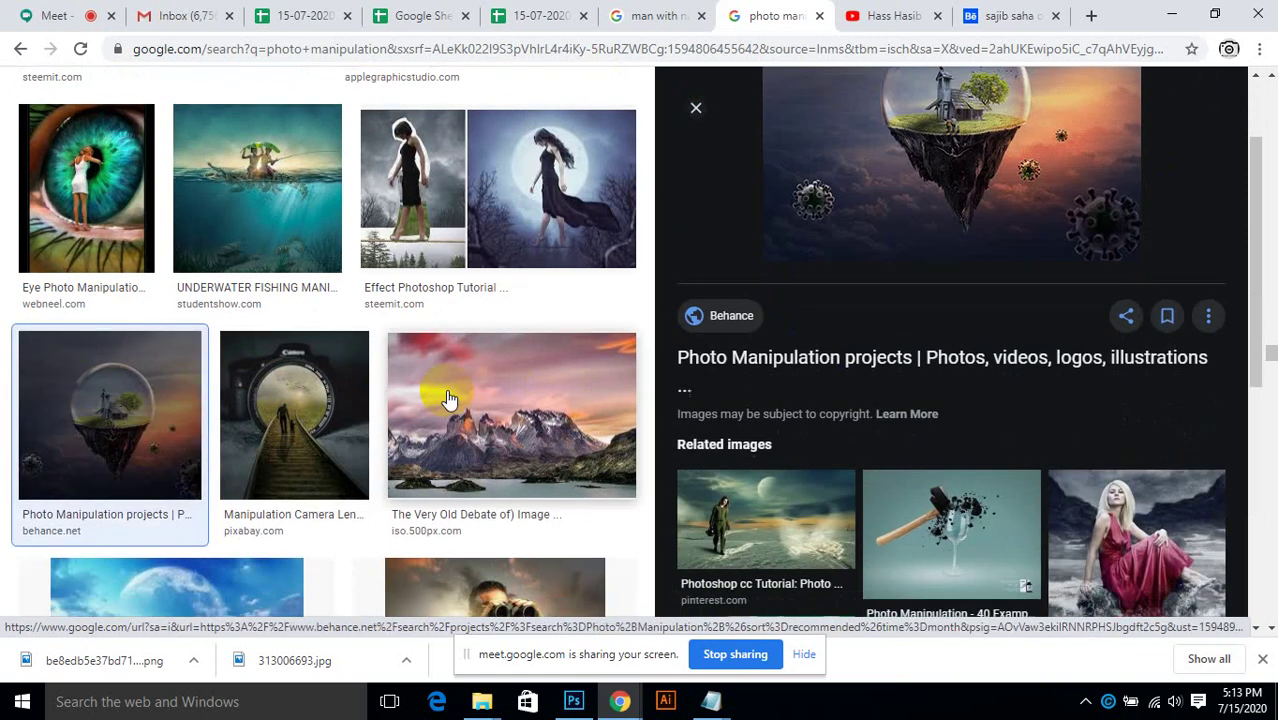
scroll(442, 400, down, 2)
scroll(918, 442, down, 2)
scroll(599, 371, down, 2)
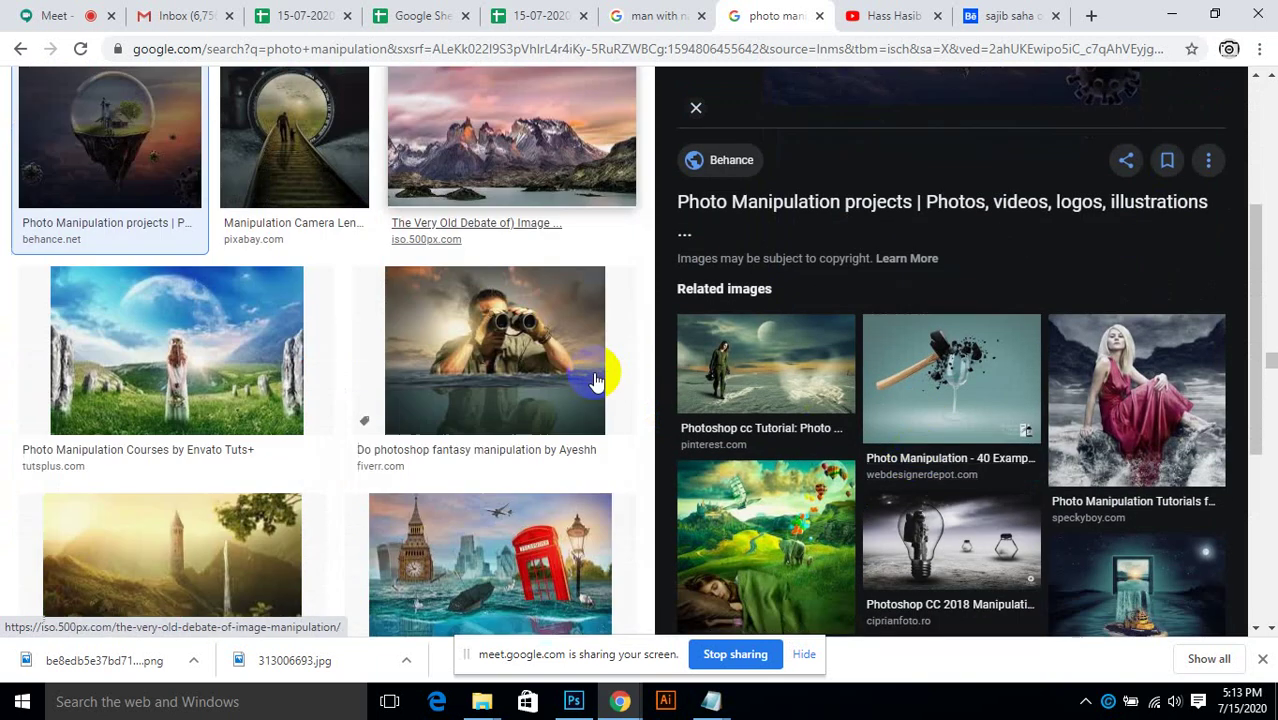
Step: Preview the fiverr.com image of a man with binoculars in water and the flatworldsolutions.com image of a man beside a tiger
click(475, 374)
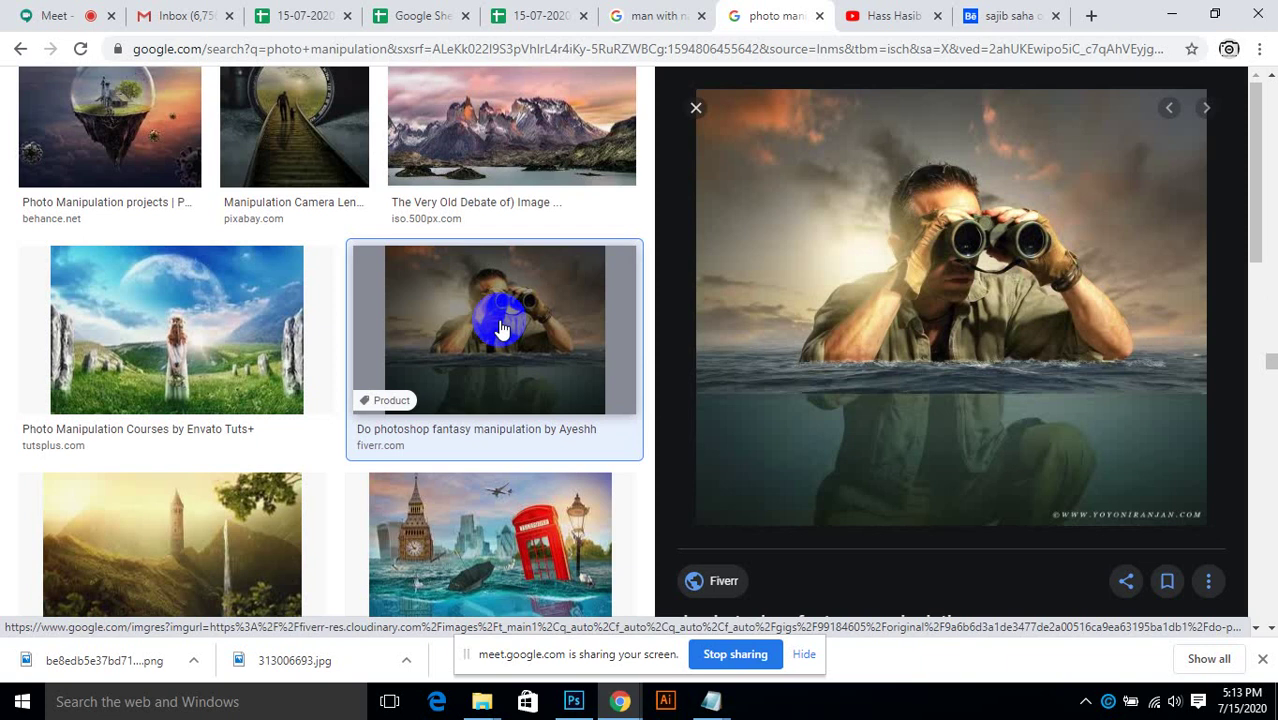
scroll(502, 330, down, 1)
scroll(502, 330, down, 2)
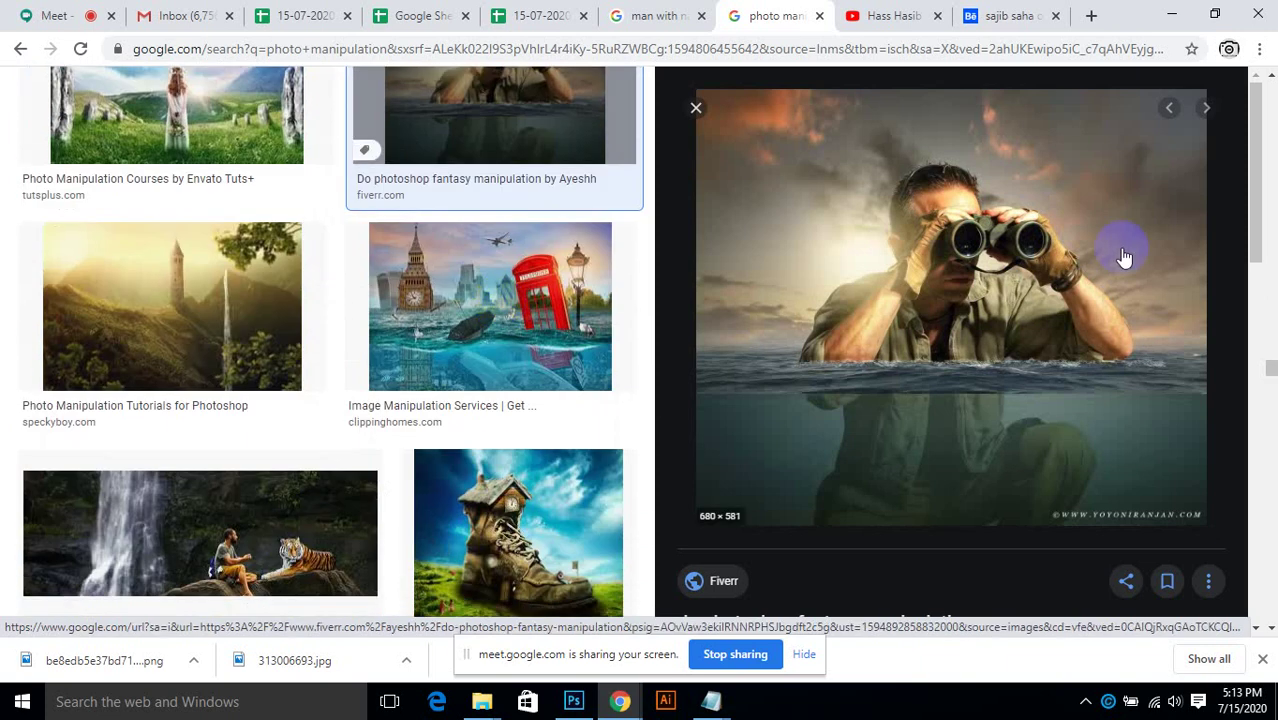
scroll(507, 370, down, 2)
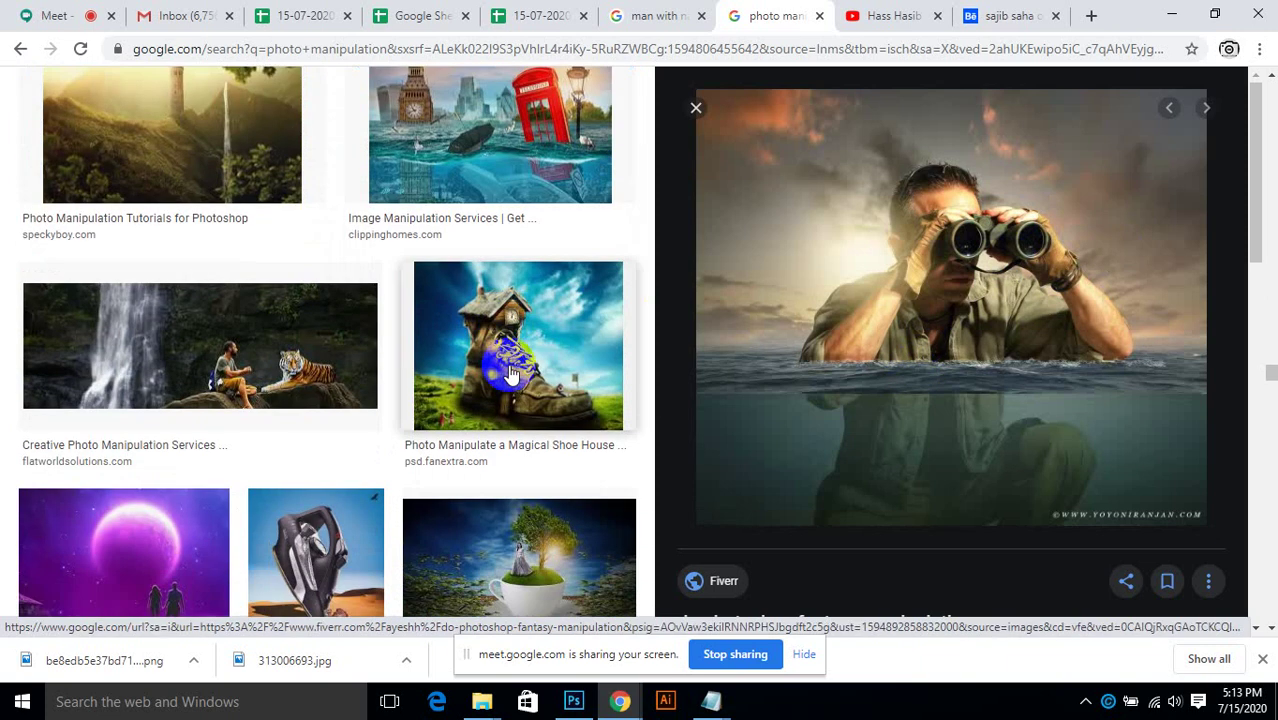
click(292, 346)
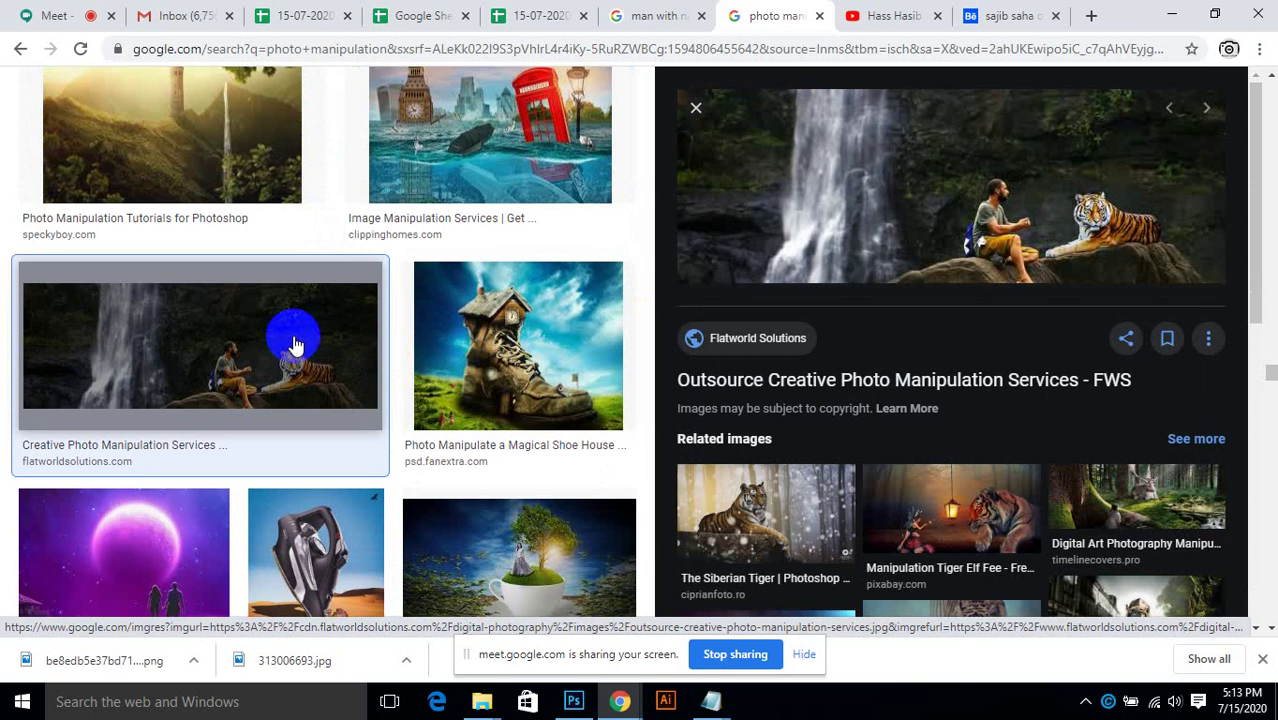
Step: Preview the freelancer.com image of a city in a coffee cup and its related Steemit image of a forest in a cup
scroll(392, 338, down, 6)
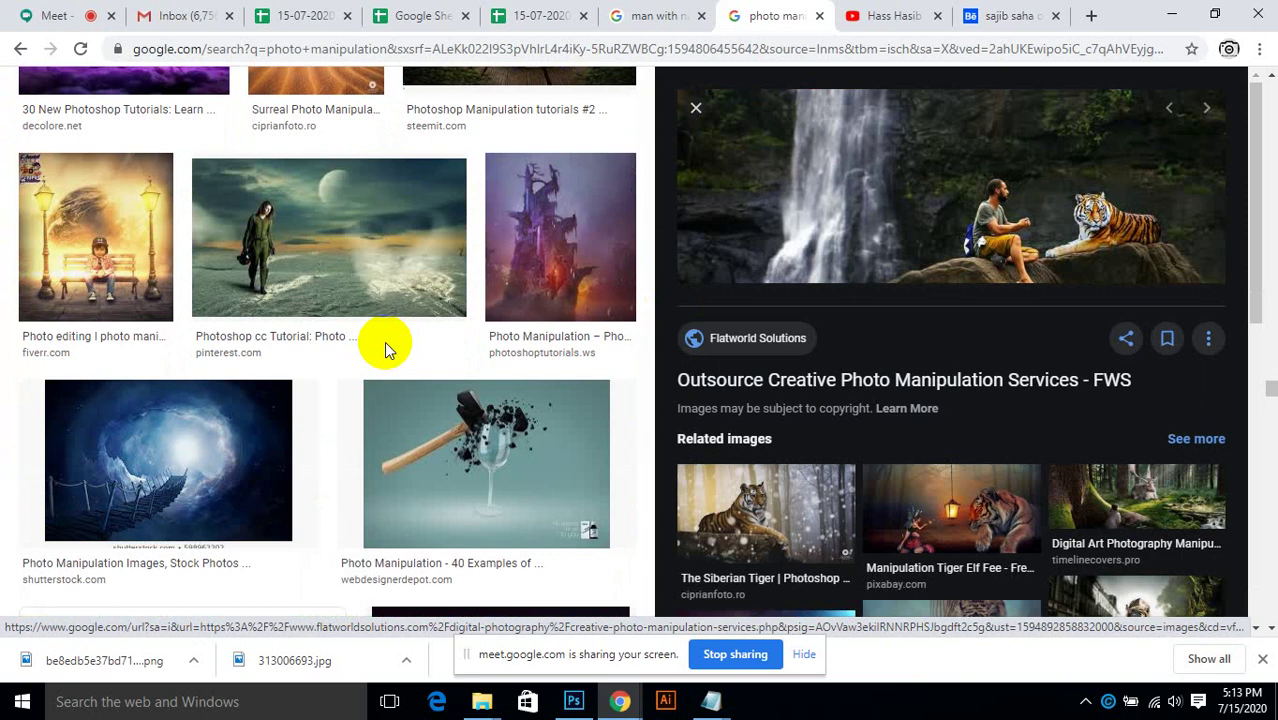
scroll(384, 341, down, 4)
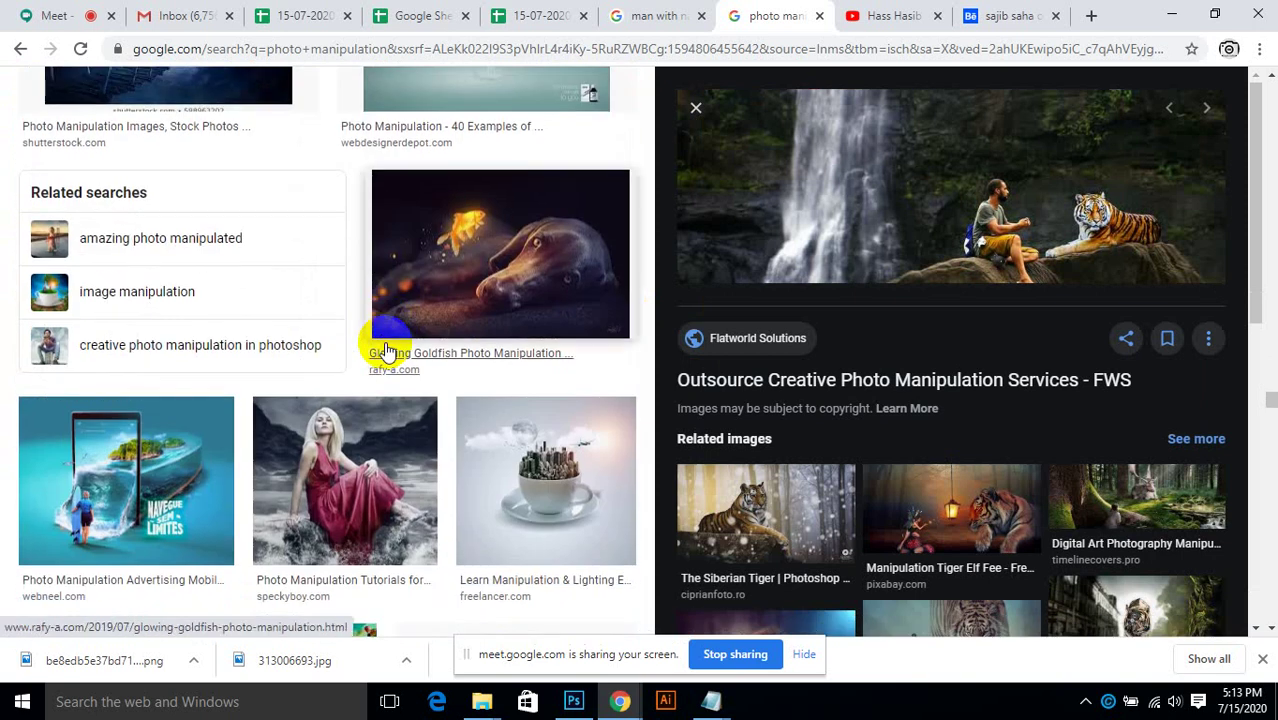
scroll(386, 352, down, 2)
click(570, 297)
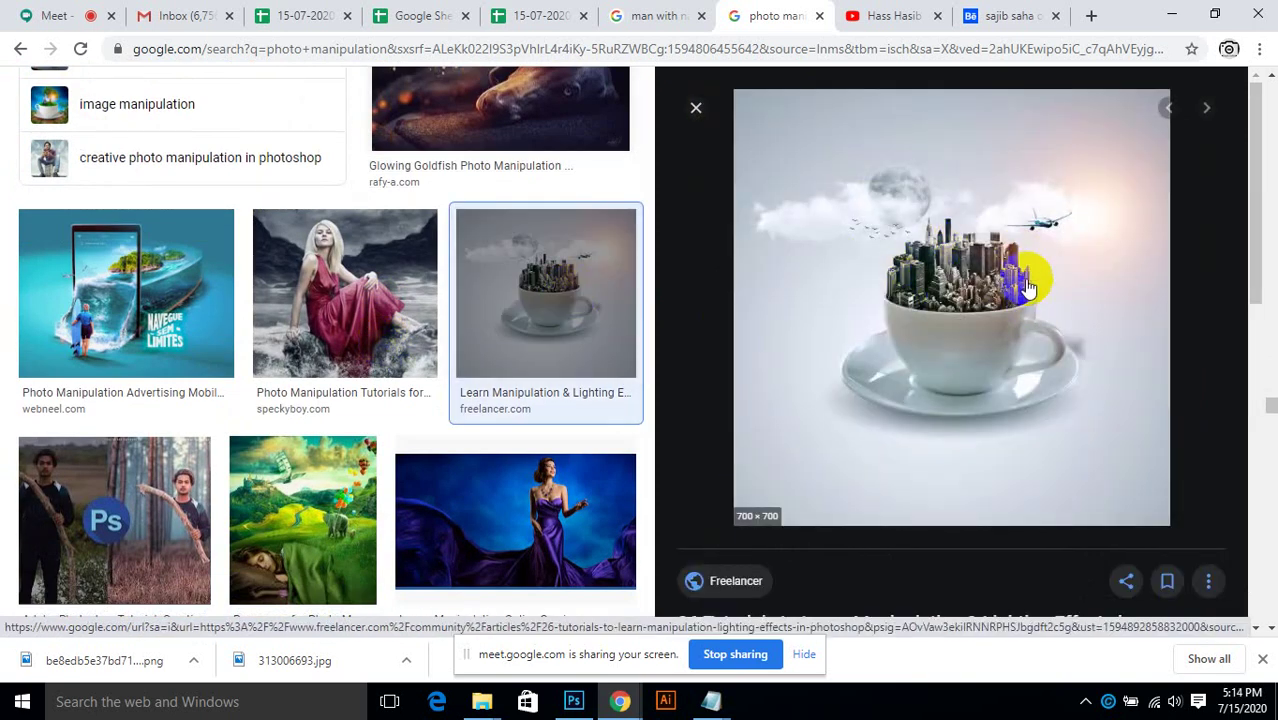
click(914, 313)
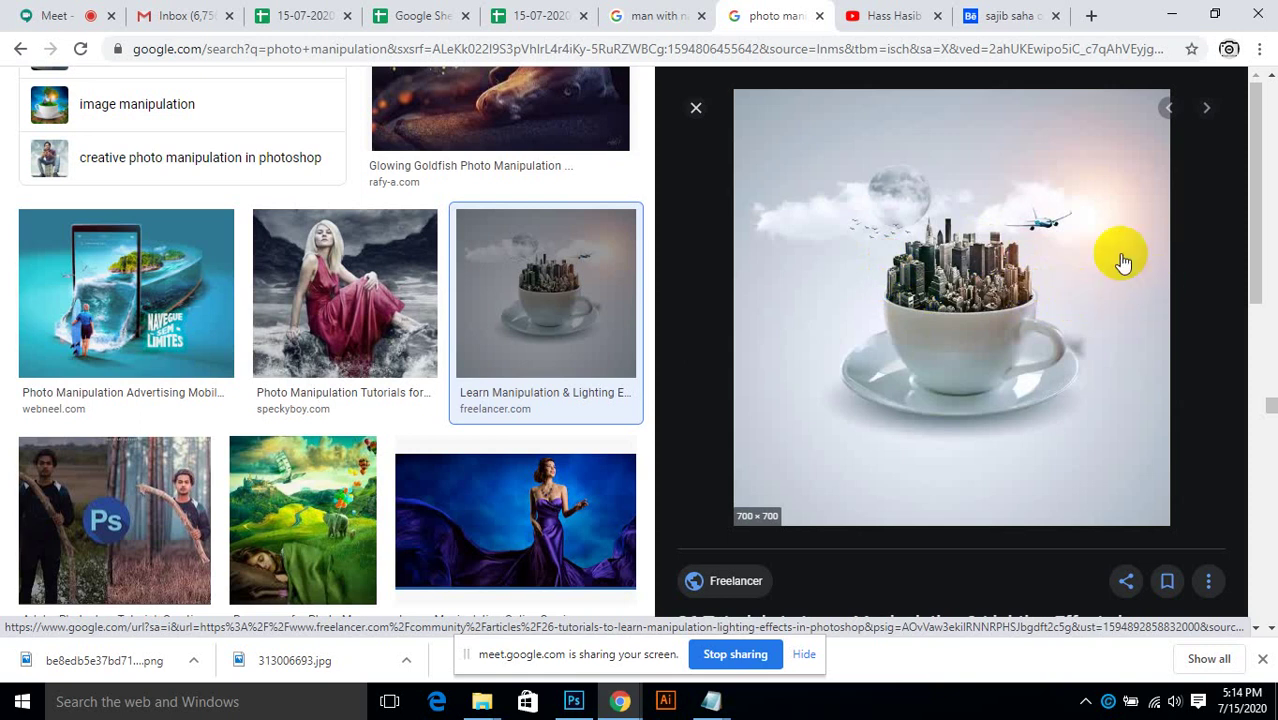
click(690, 328)
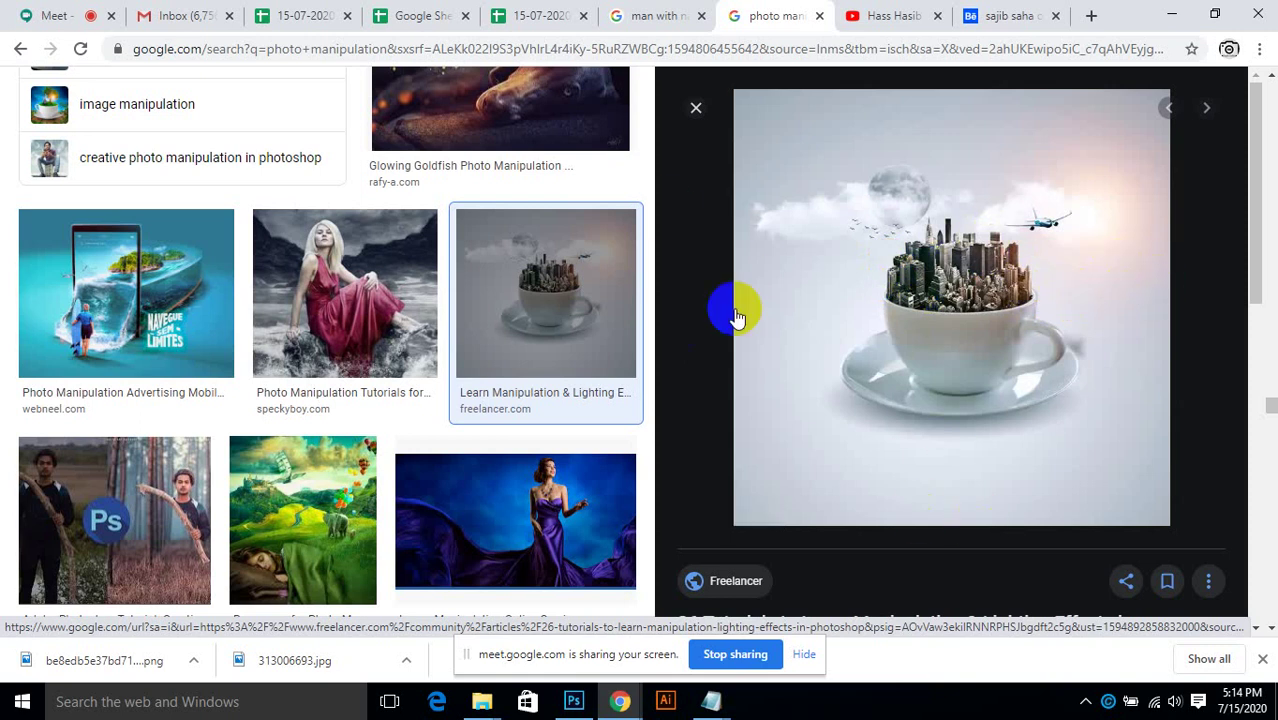
click(1025, 290)
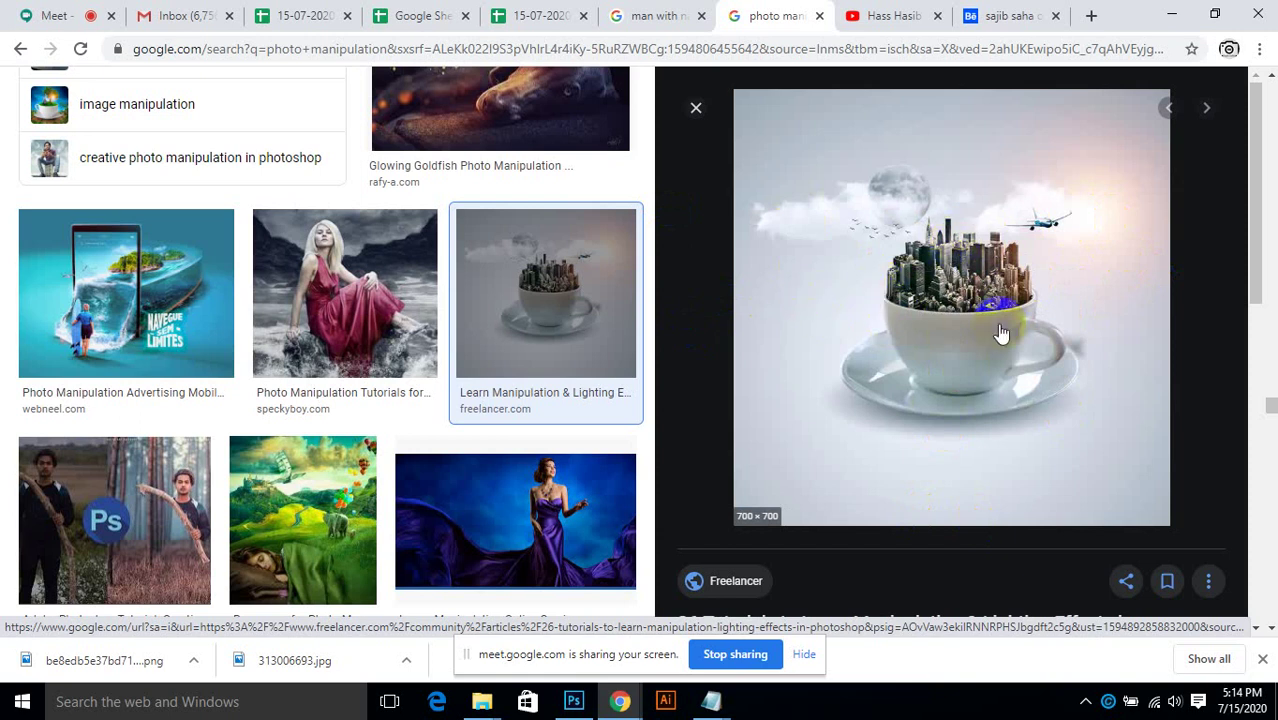
scroll(807, 365, down, 4)
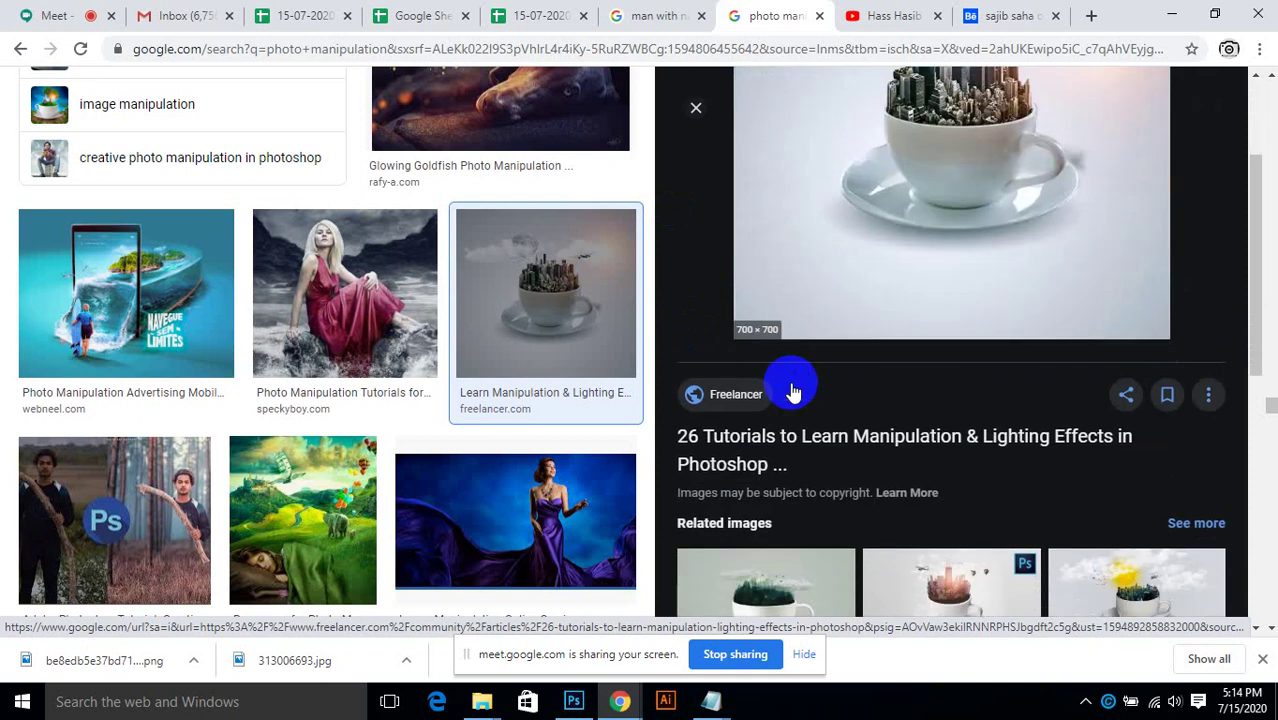
click(801, 419)
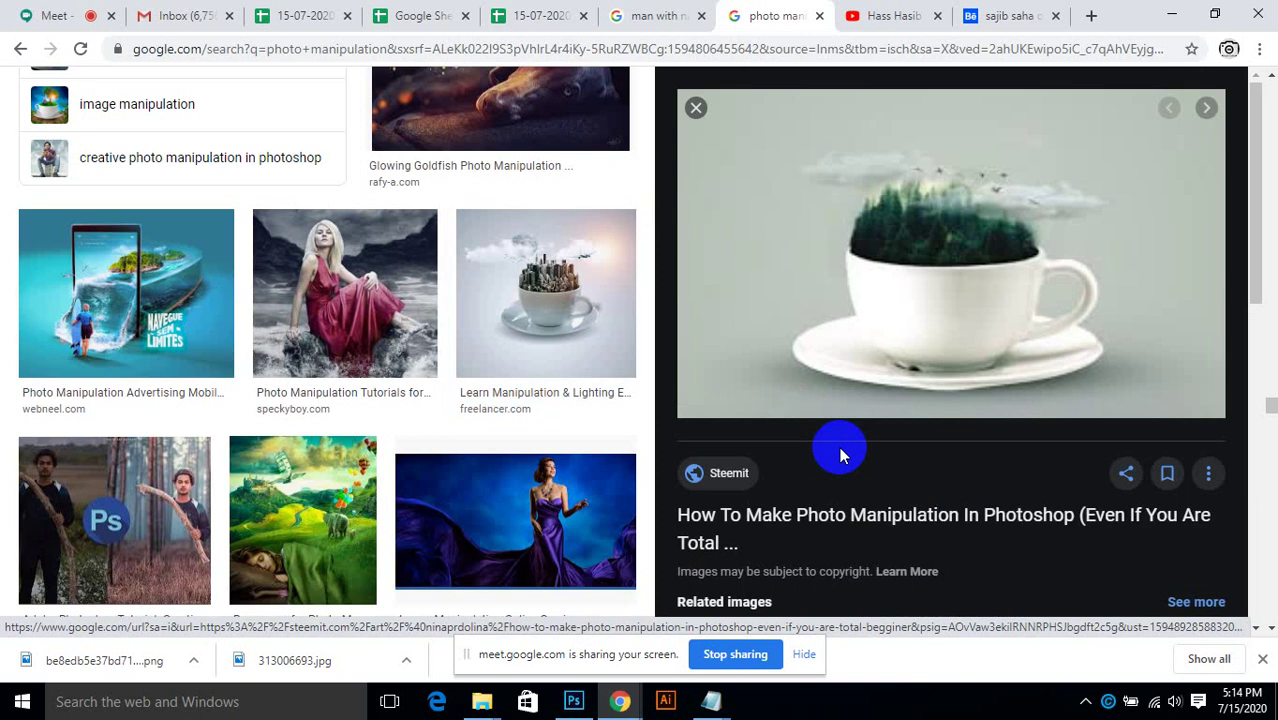
Step: Preview the pixabay.com boat and waterfall frame image and the creativebonito.com image of a whale inside a light bulb
scroll(408, 391, down, 5)
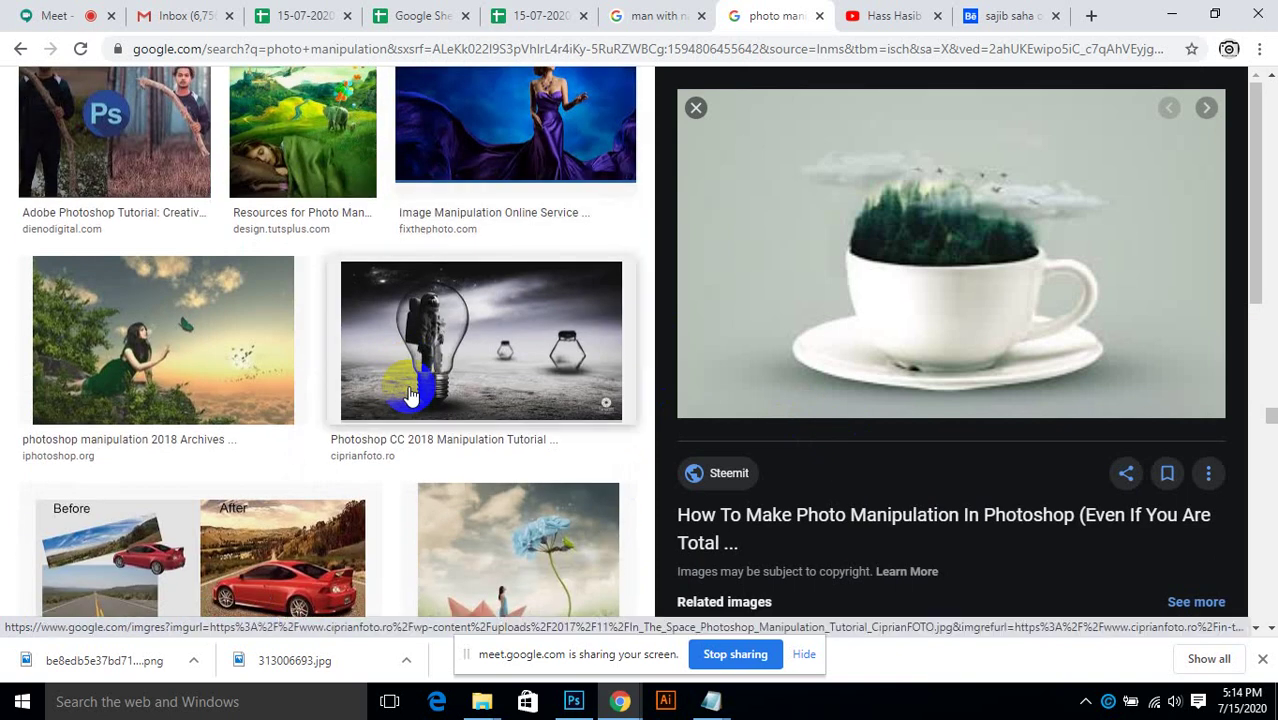
scroll(410, 393, down, 4)
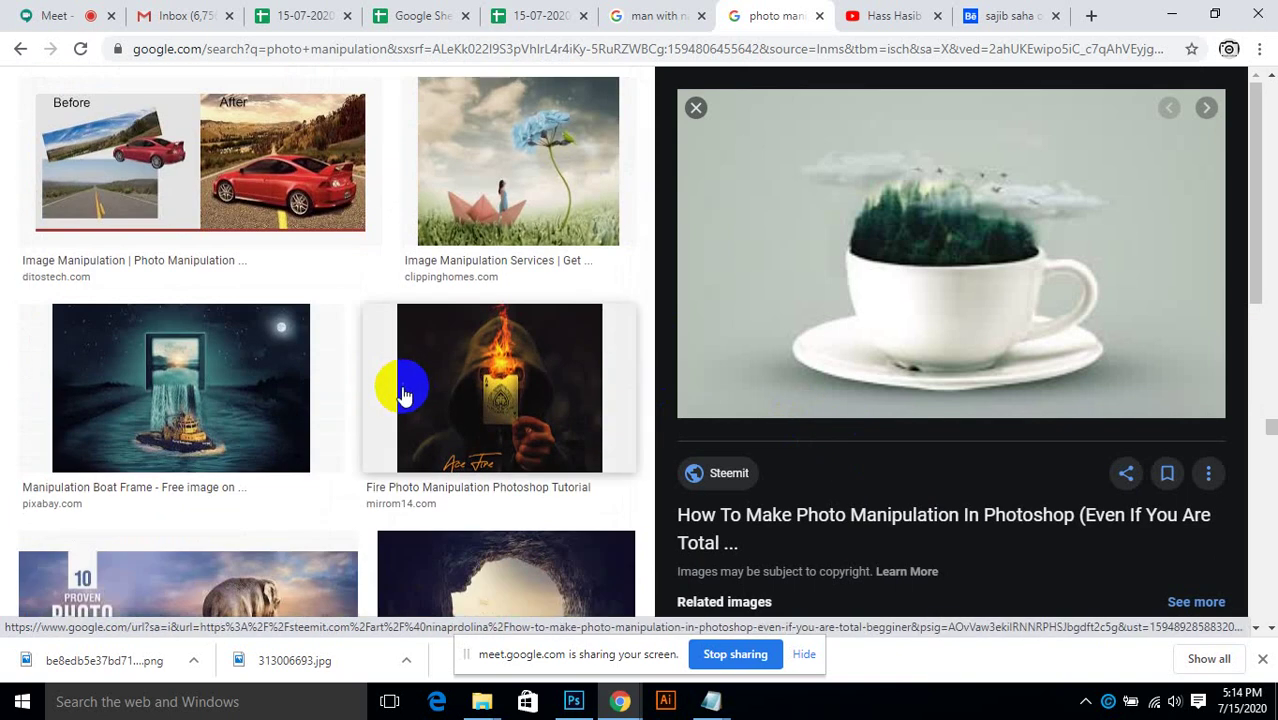
click(175, 400)
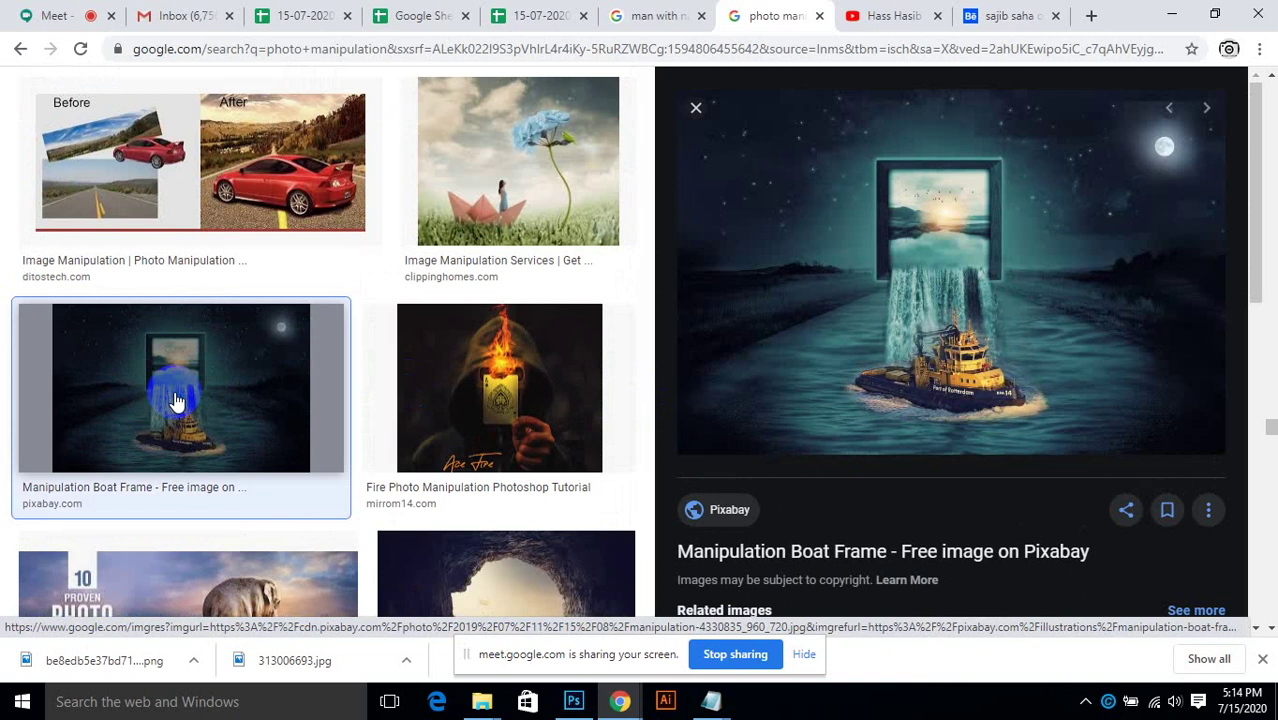
scroll(608, 375, down, 2)
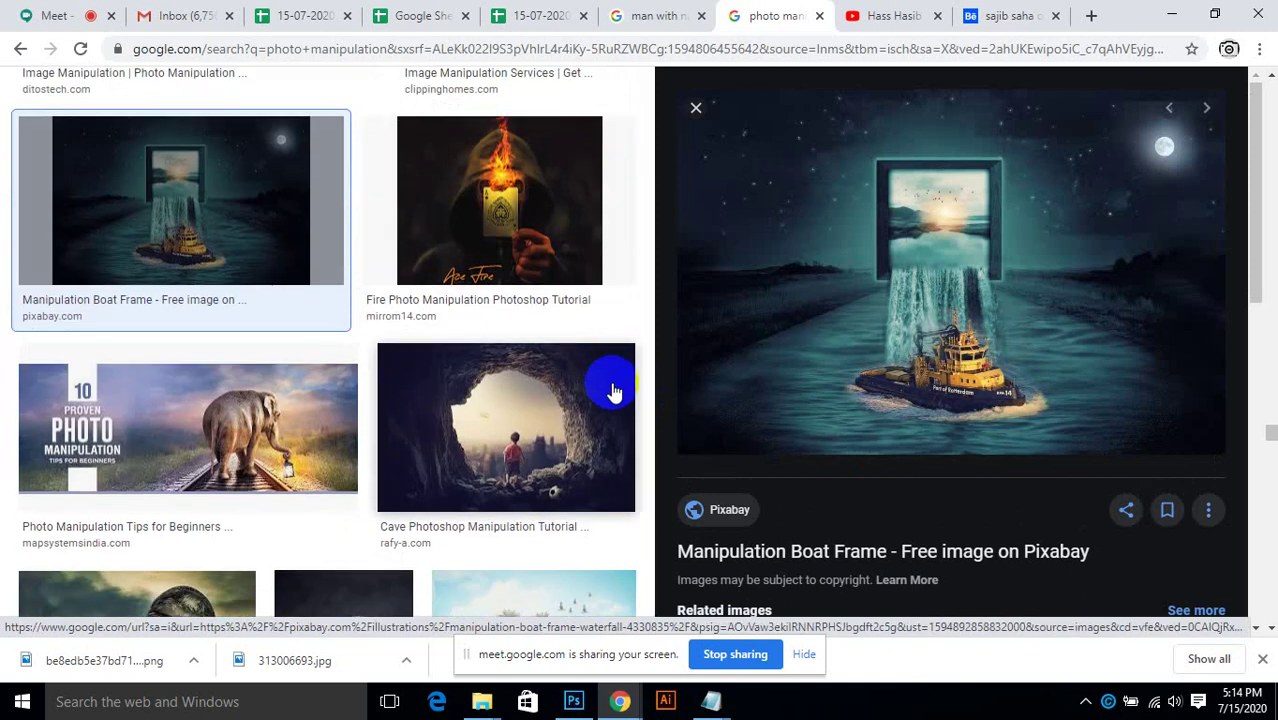
scroll(442, 334, down, 2)
click(353, 378)
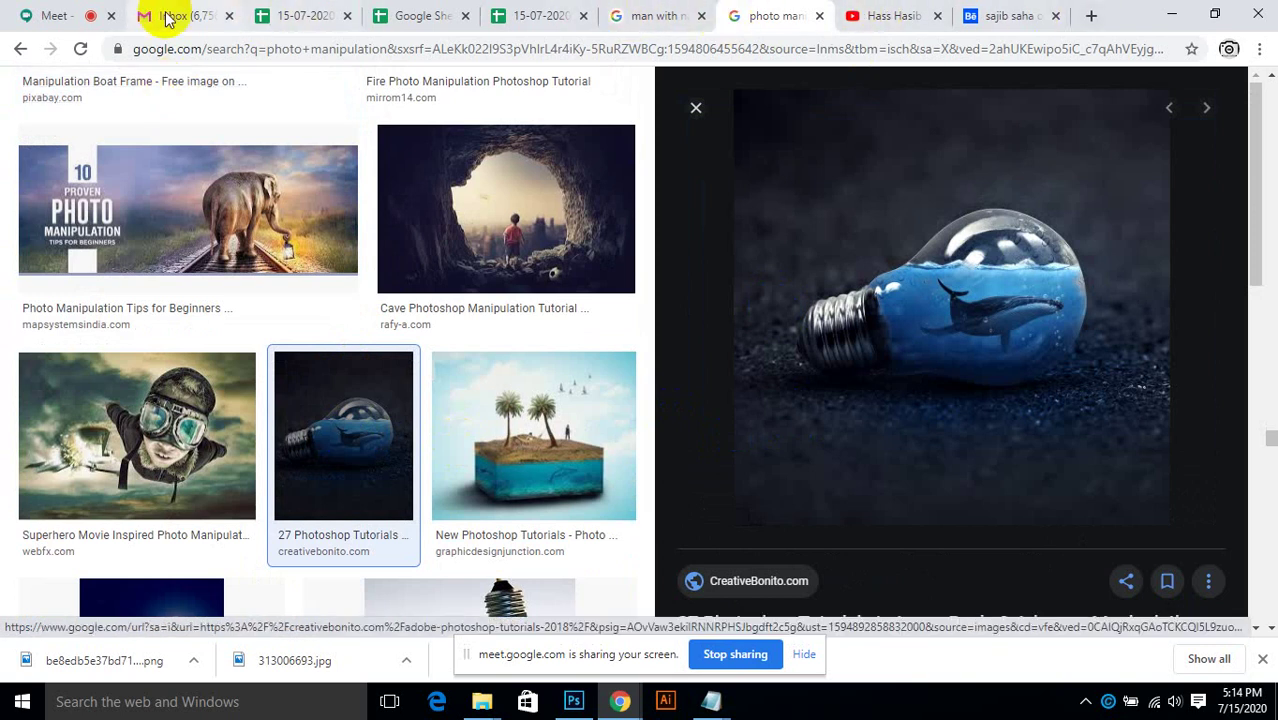
Step: Return to the Google Meet call and look through its list of participants
click(60, 12)
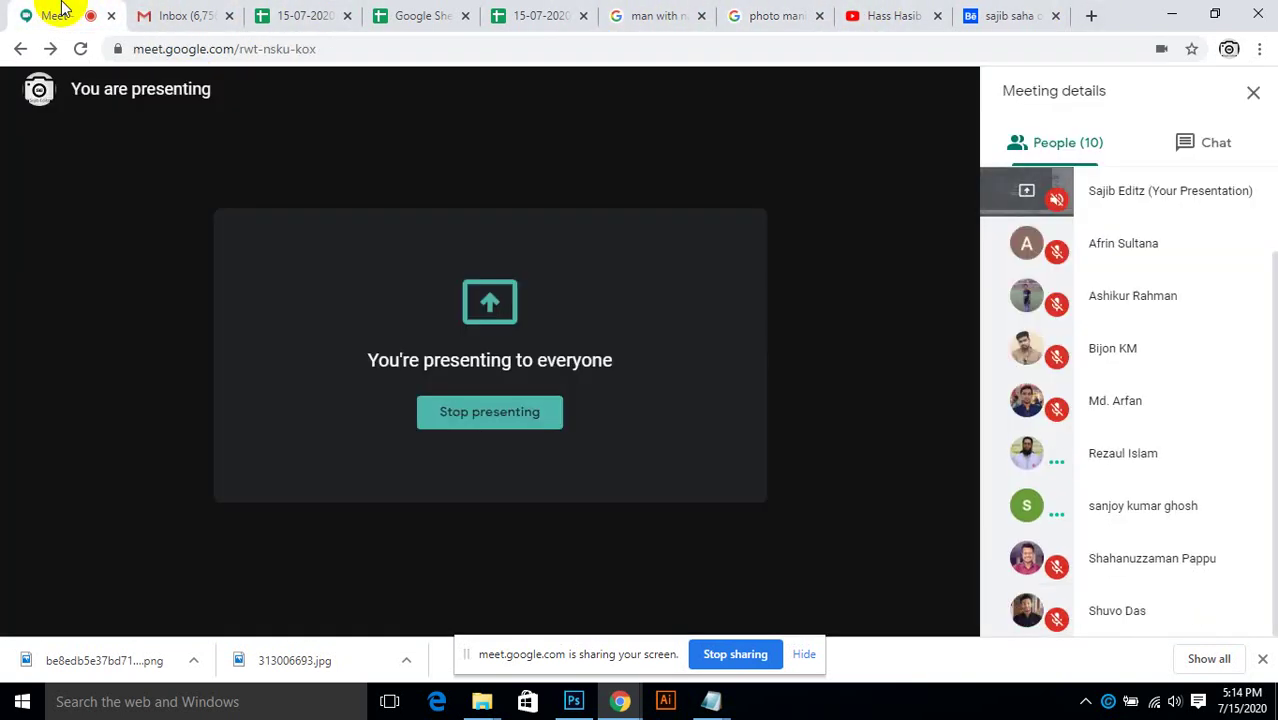
scroll(1110, 300, up, 2)
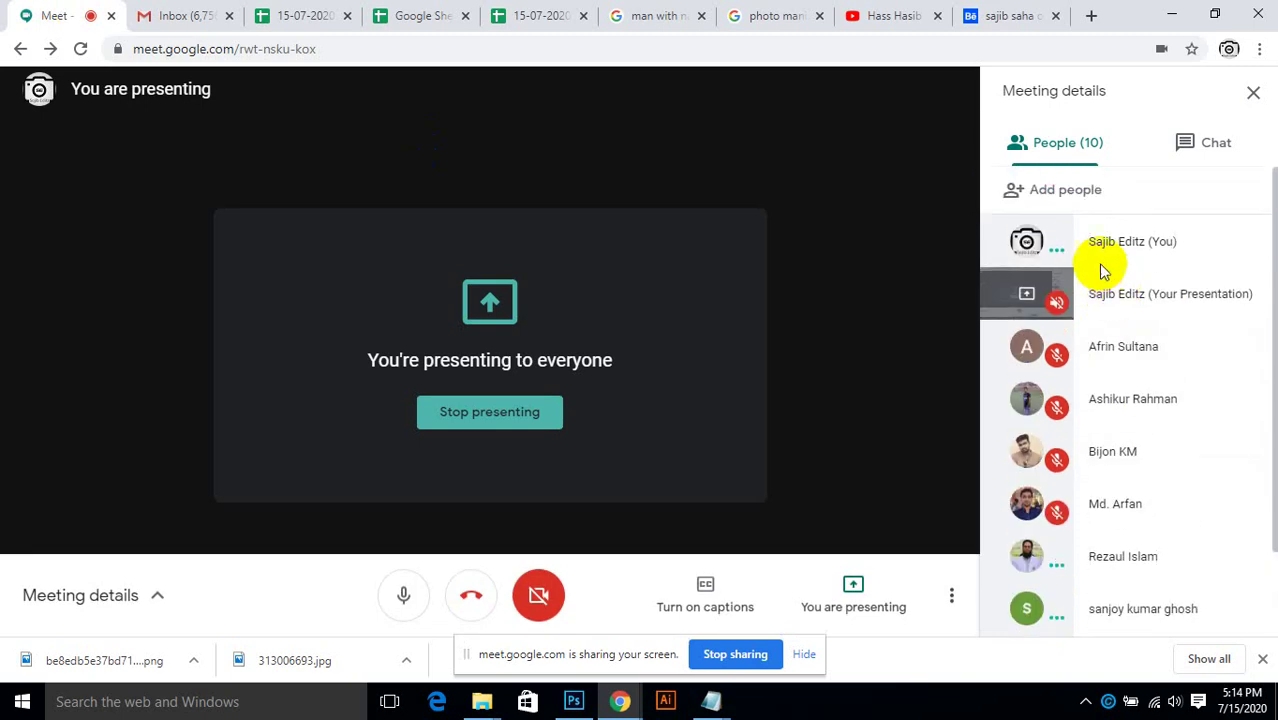
scroll(1190, 360, down, 2)
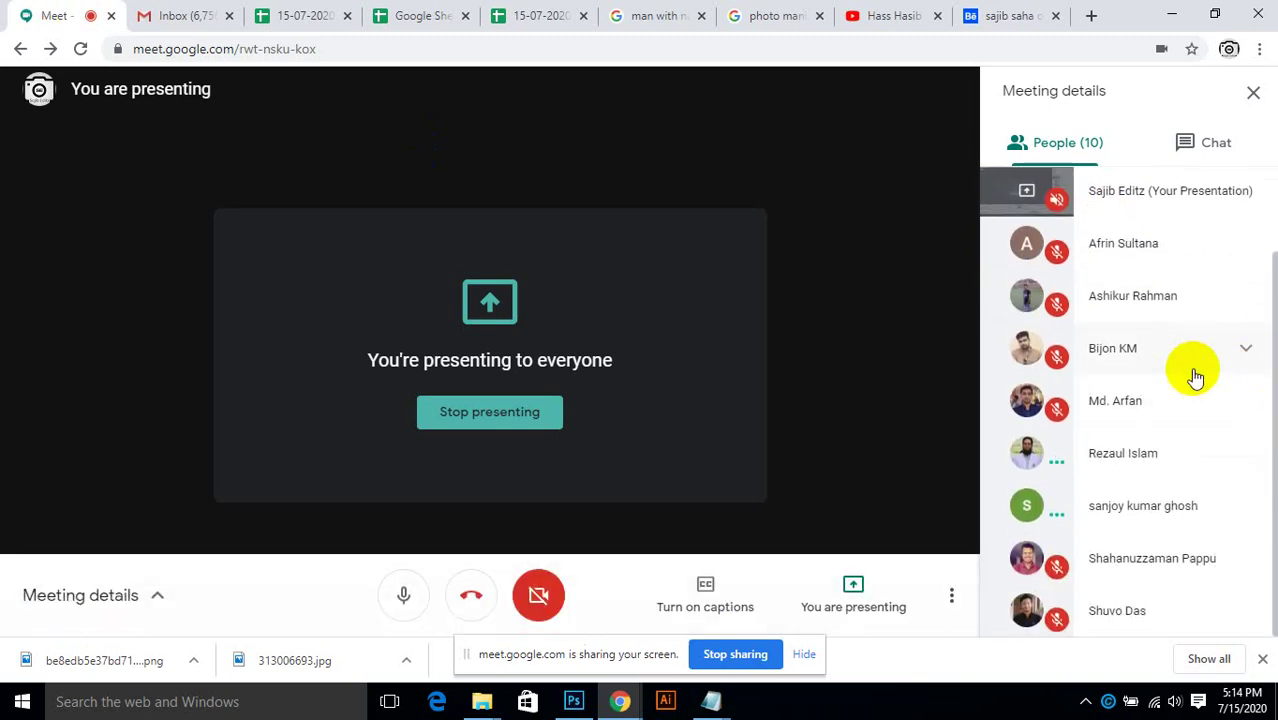
Step: Switch to Photoshop and close hqdefault.jpg, close-up-of-womens-lips.jpg and original-photo.jpg without saving their changes
click(1167, 16)
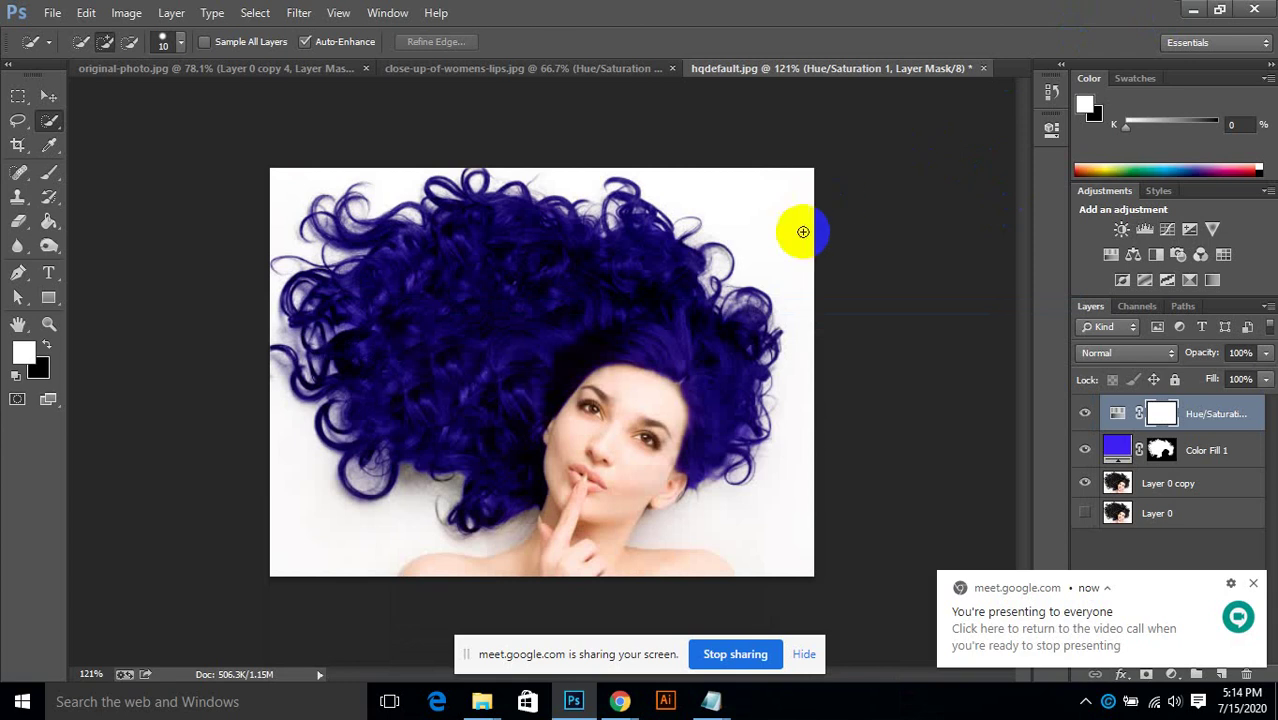
click(53, 13)
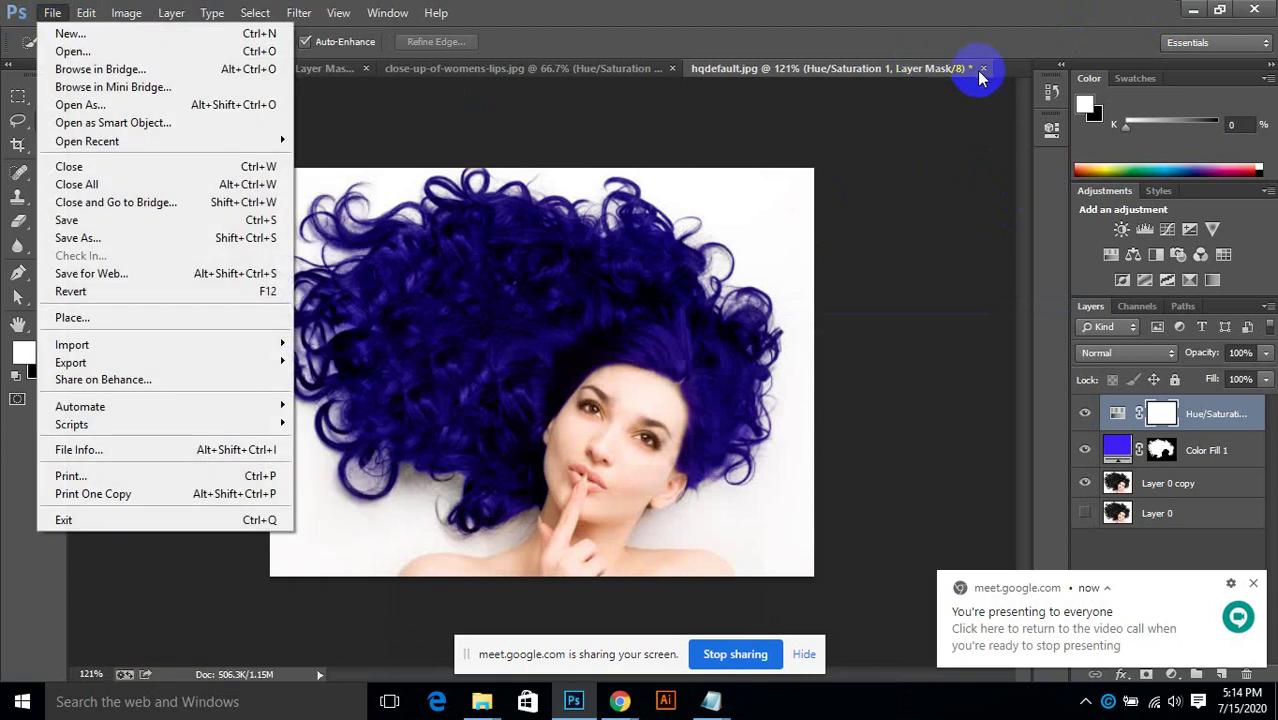
click(982, 70)
click(648, 276)
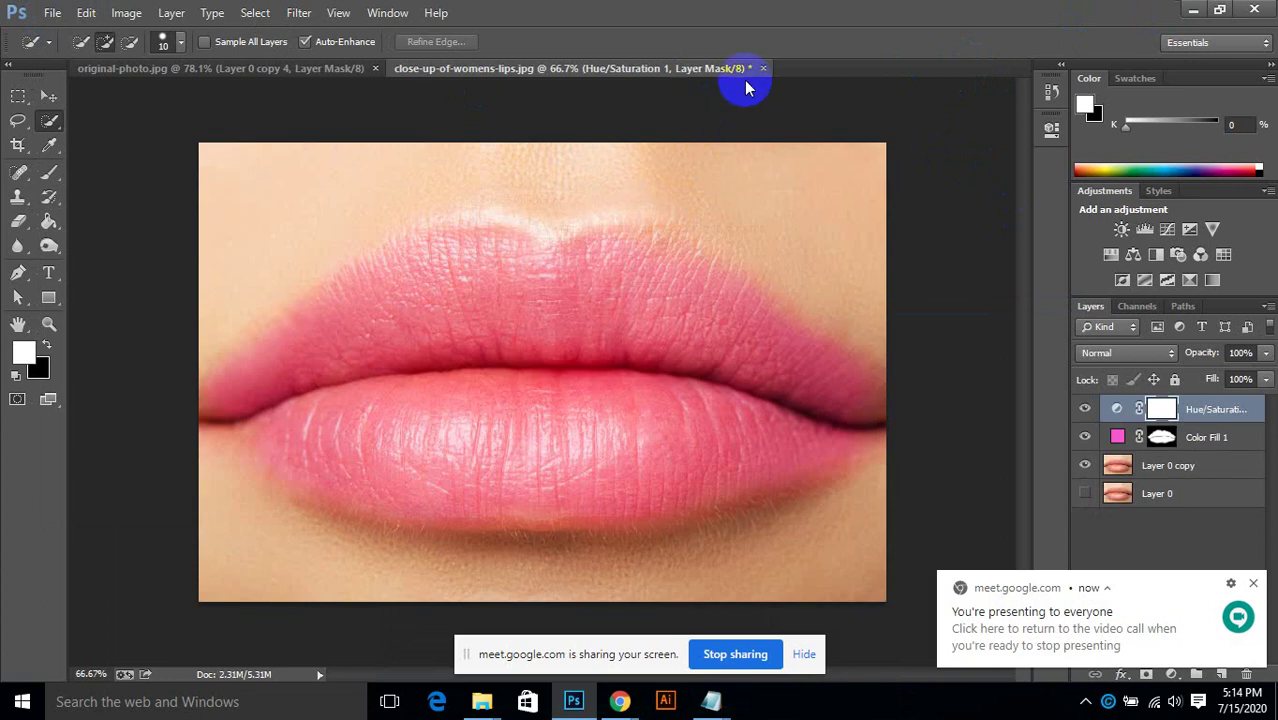
click(763, 70)
click(645, 277)
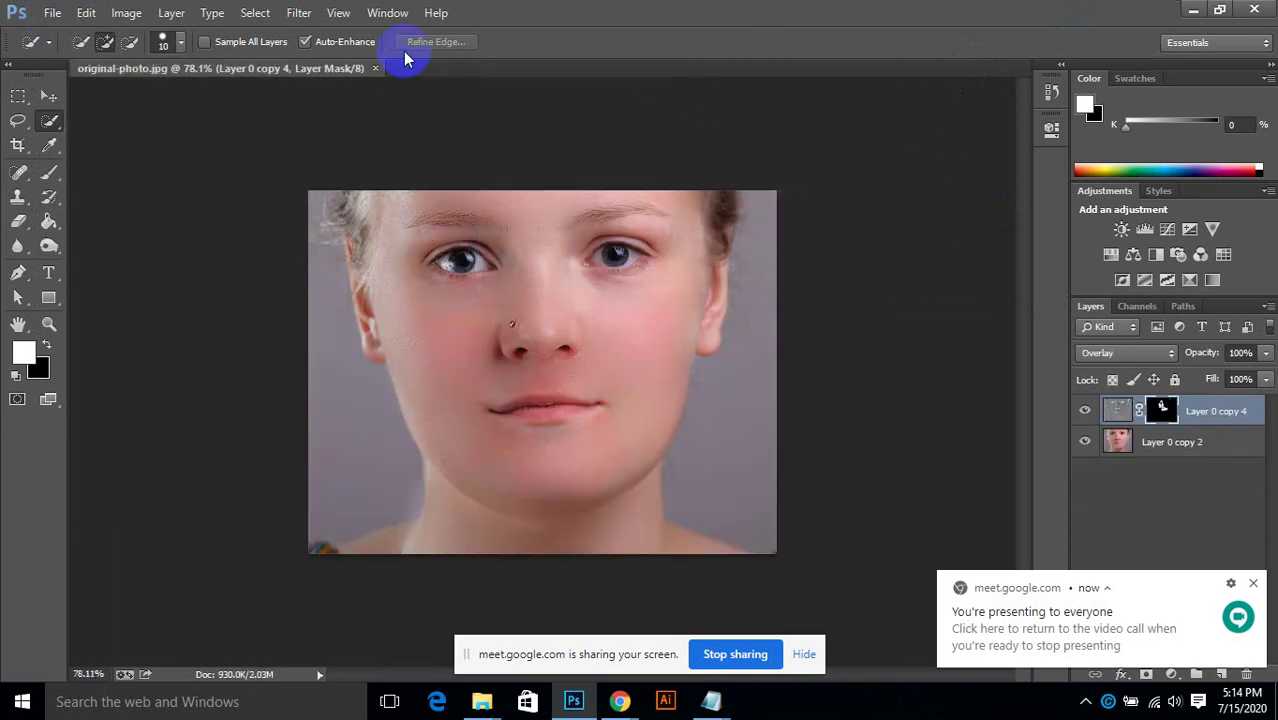
click(375, 69)
click(647, 277)
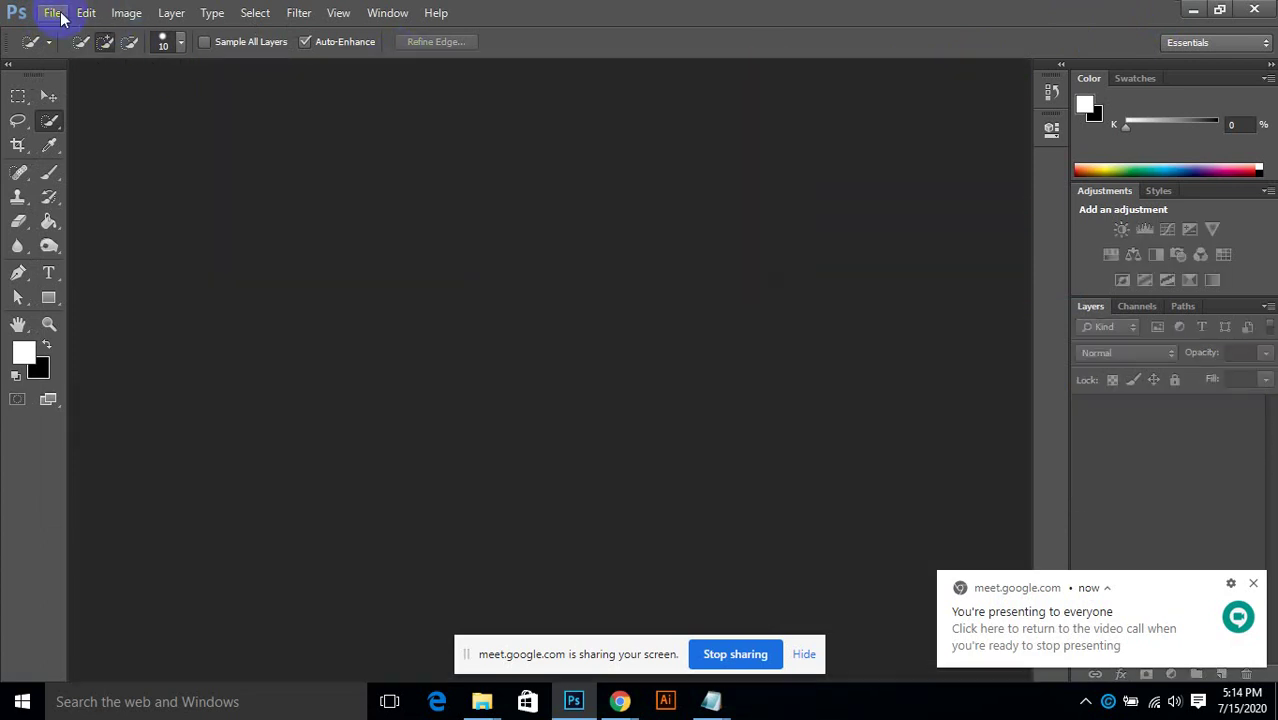
Step: Minimize Photoshop, close the New folder (2) window and refresh the desktop
click(1189, 10)
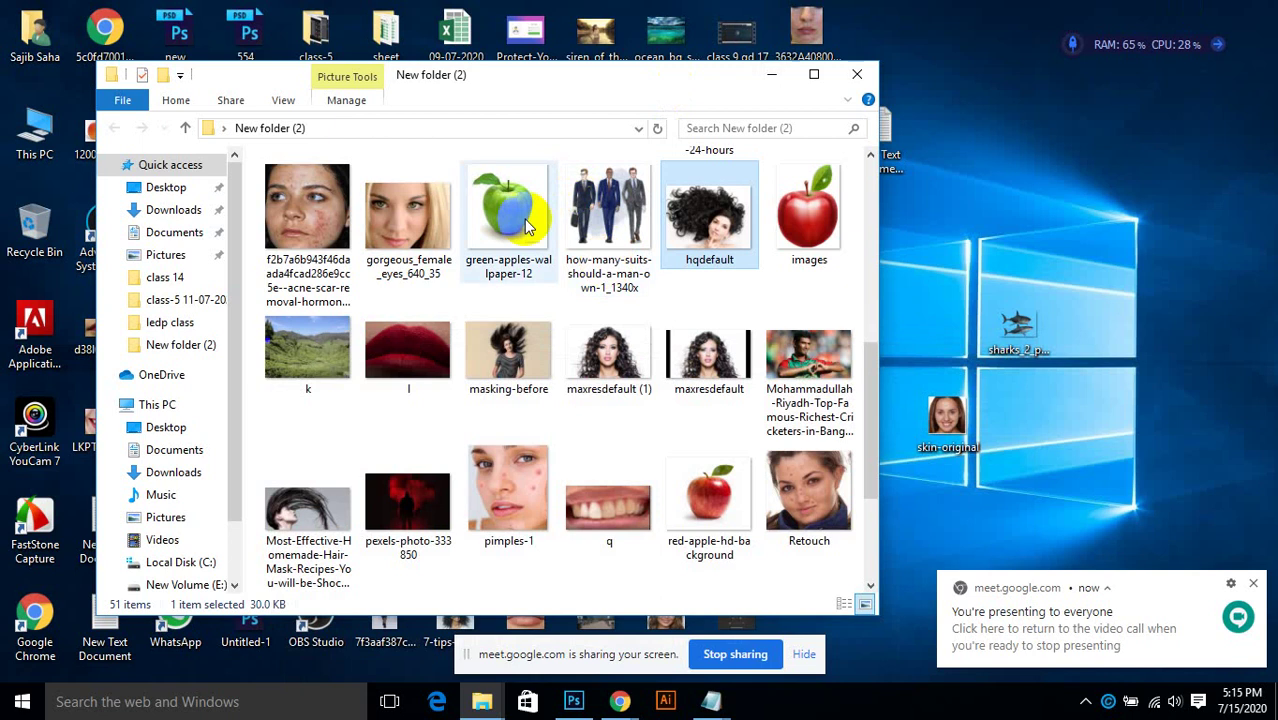
click(857, 74)
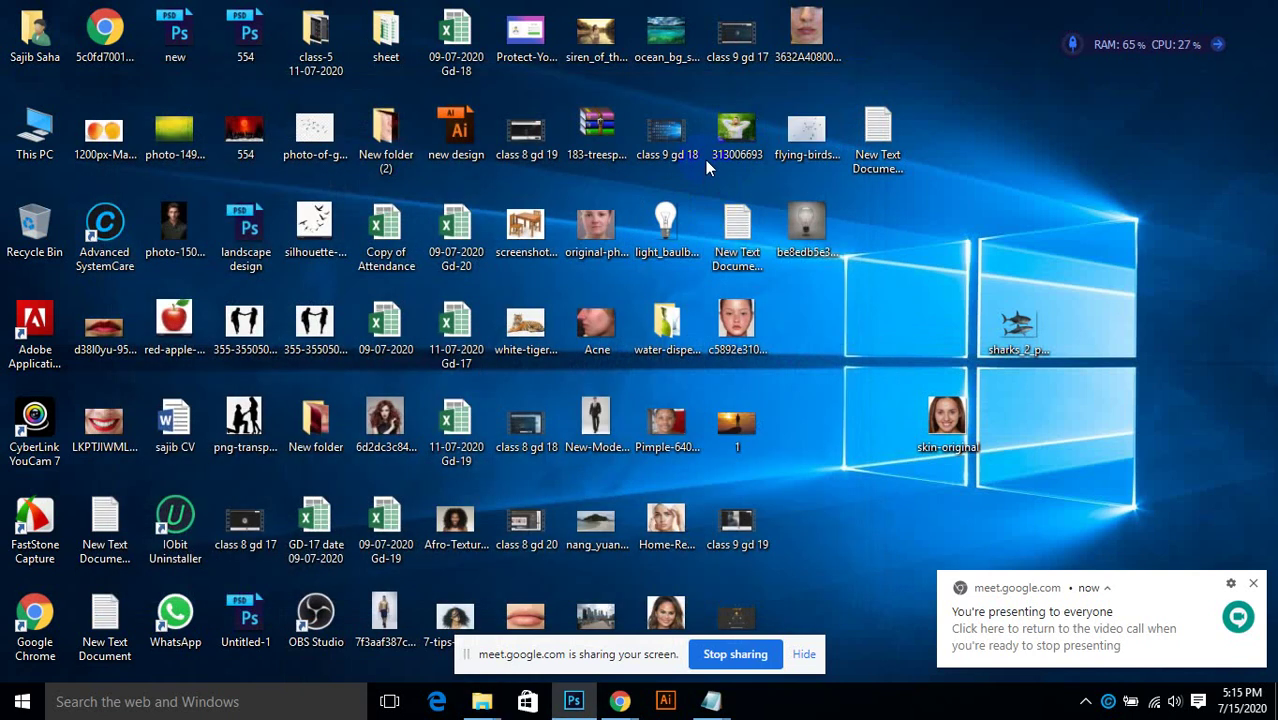
click(797, 218)
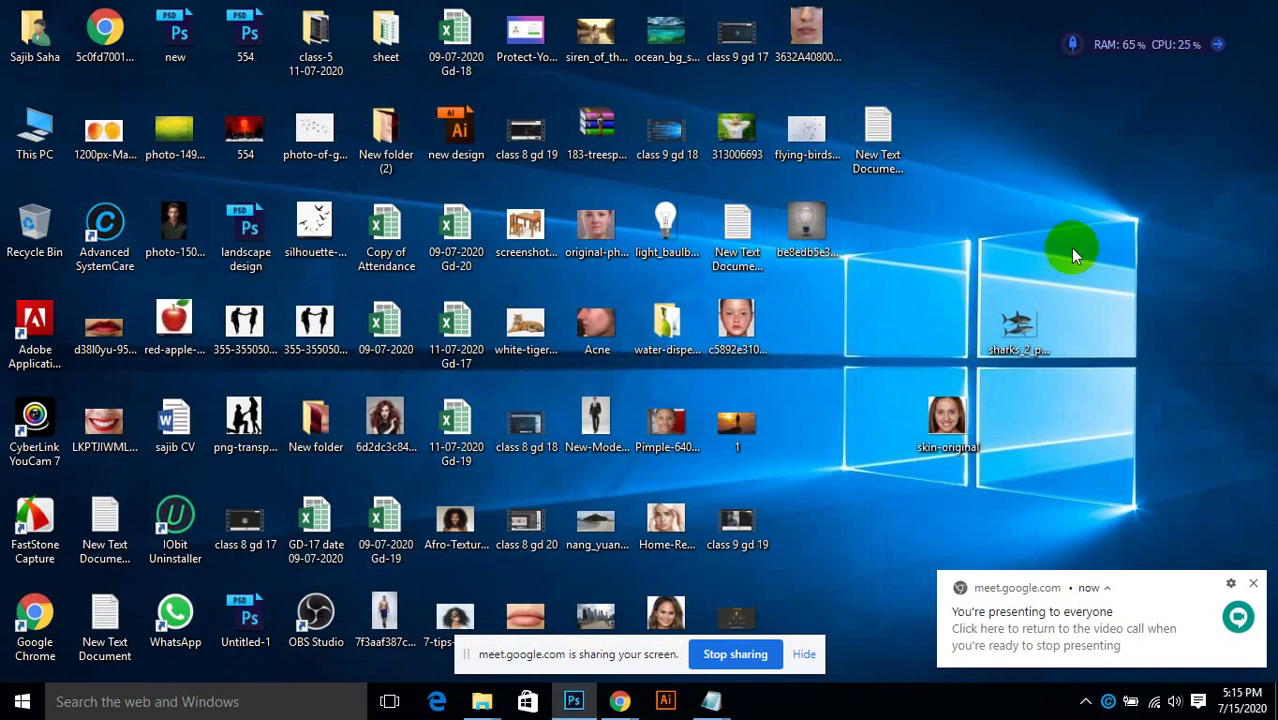
right_click(1037, 184)
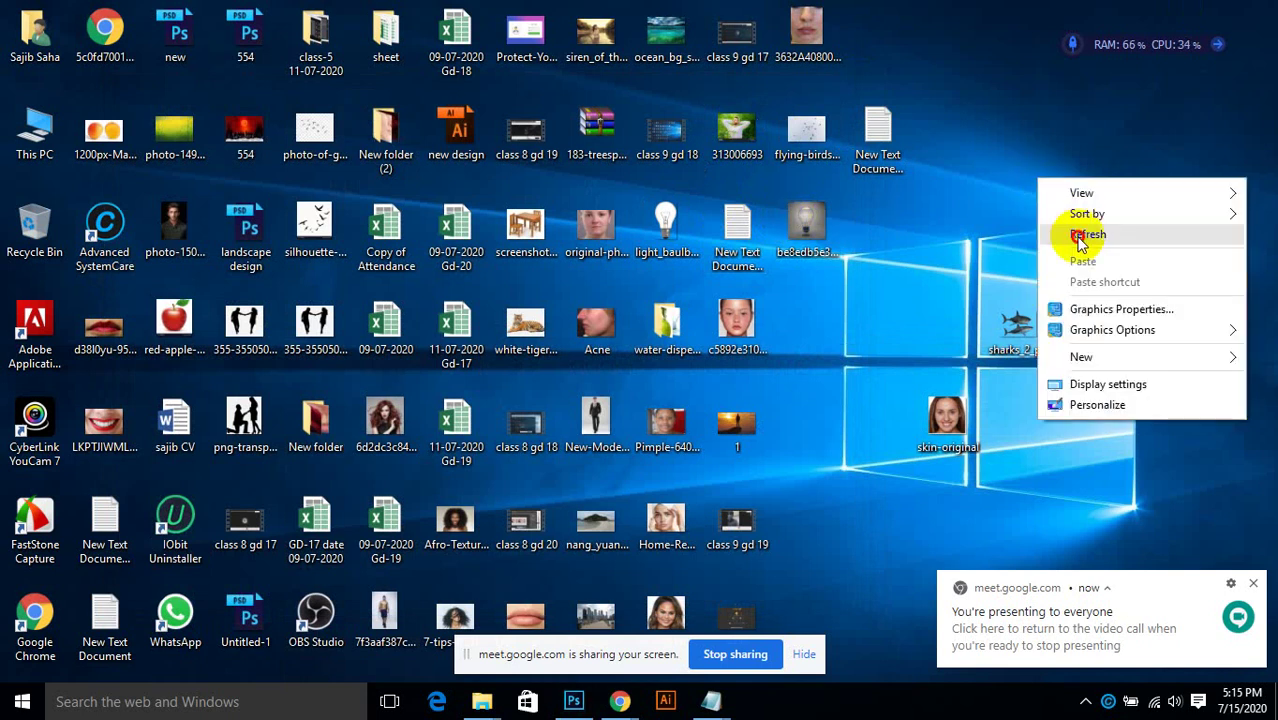
click(1080, 240)
right_click(1054, 171)
click(1104, 226)
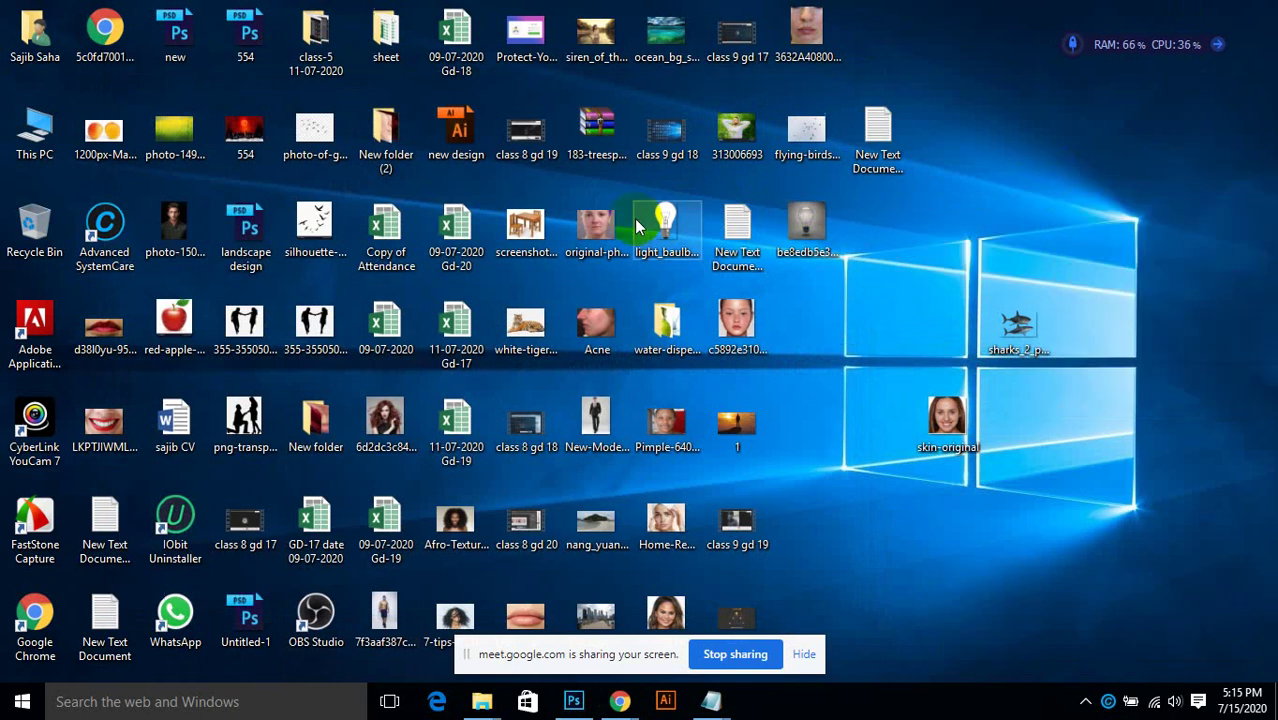
Step: Open the water-dispersion folder from the desktop and open its Fresh-Apple image in Photoshop
mouse_move(609, 229)
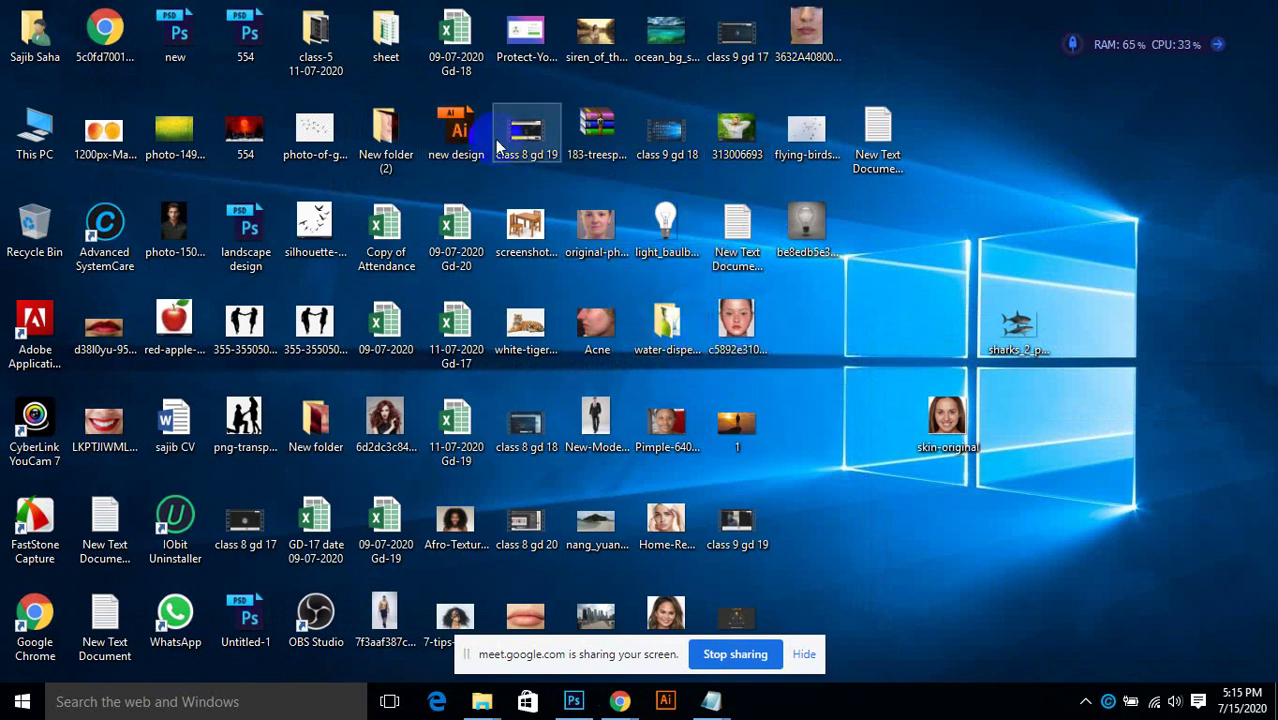
click(665, 340)
click(665, 340)
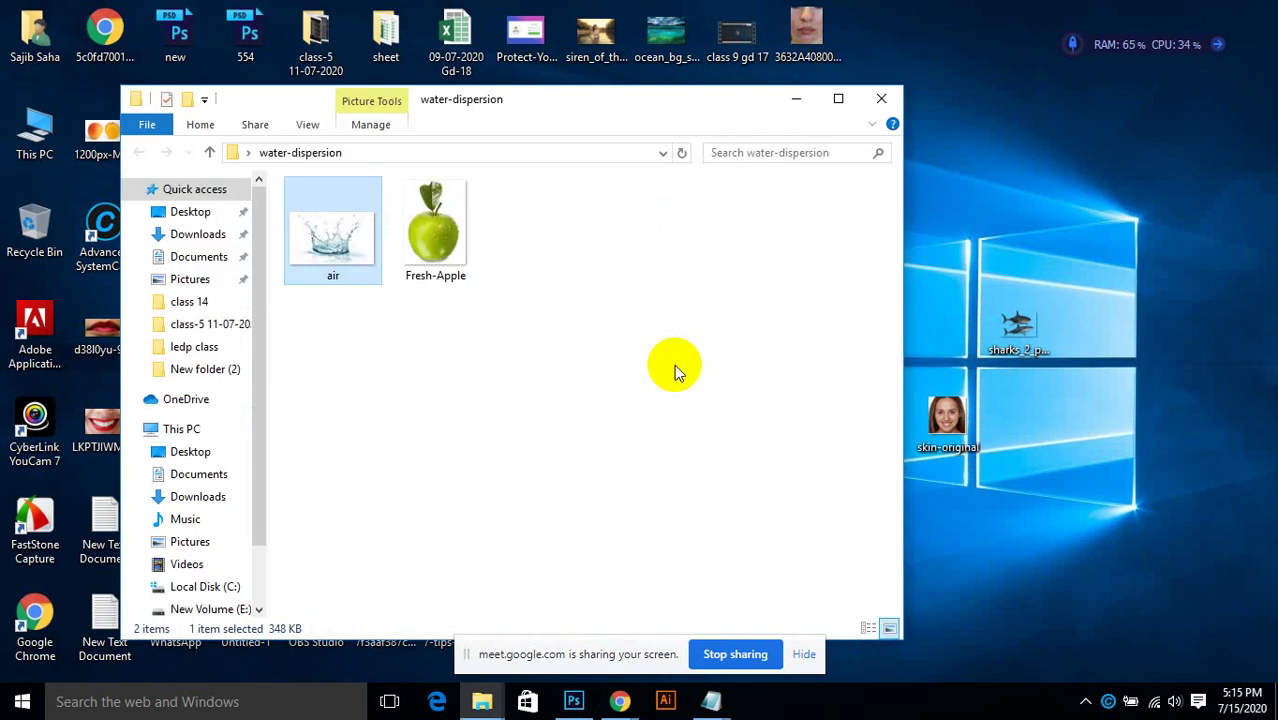
drag(583, 107, 753, 81)
drag(639, 257, 547, 282)
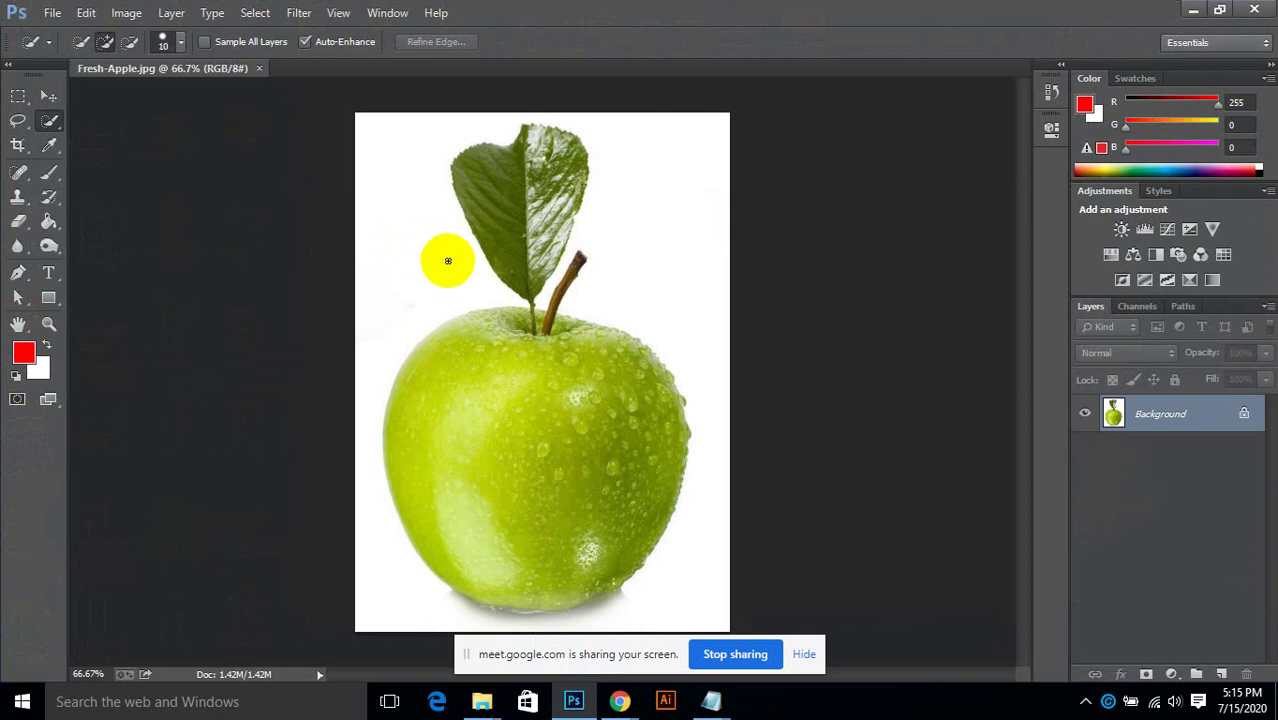
Step: Convert the locked Background of Fresh-Apple.jpg into a regular layer with the default settings
double_click(1230, 416)
click(795, 222)
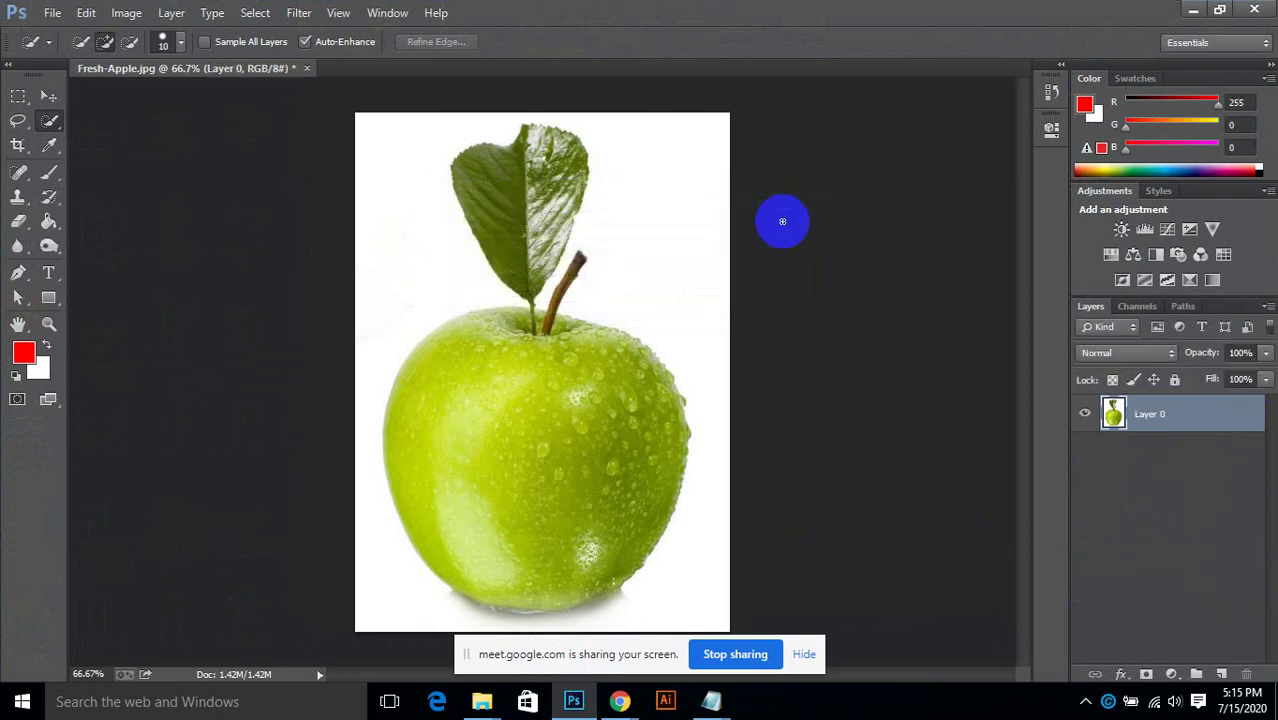
scroll(571, 277, down, 1)
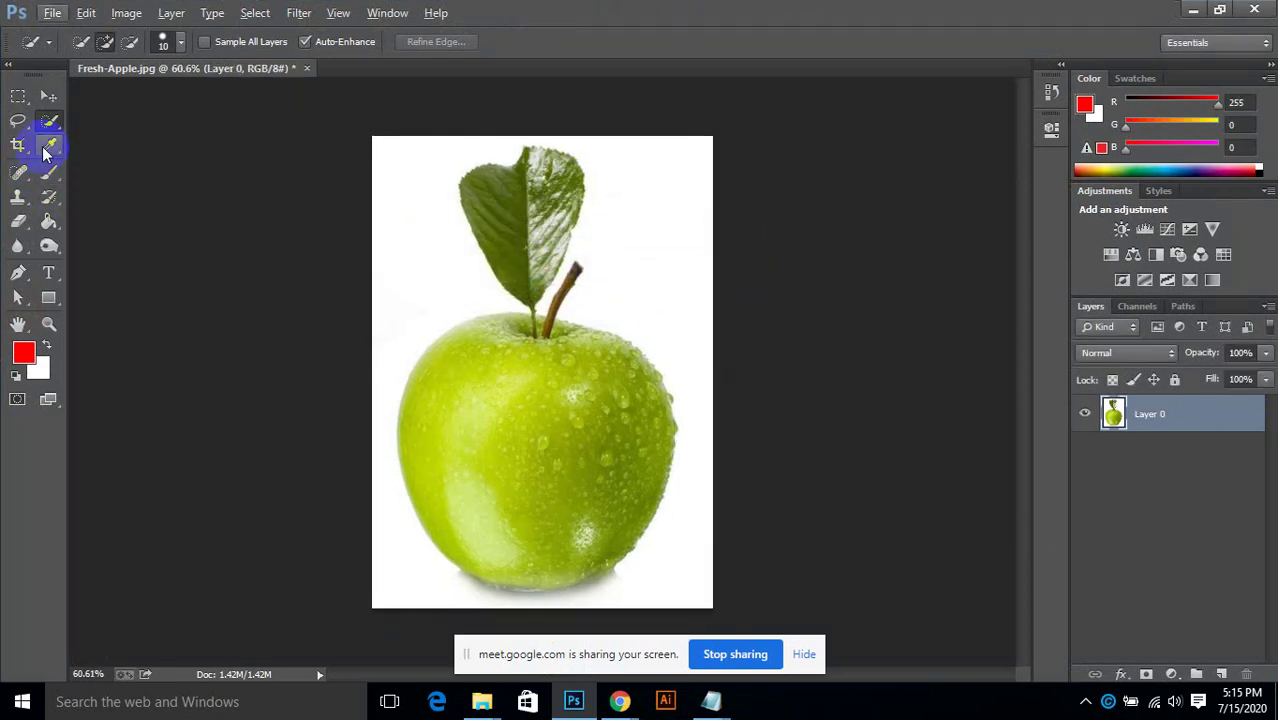
Step: Cut out the apple by selecting its white background with the Magic Wand, inverting the selection, and adding and applying a layer mask
click(52, 146)
click(49, 121)
click(110, 131)
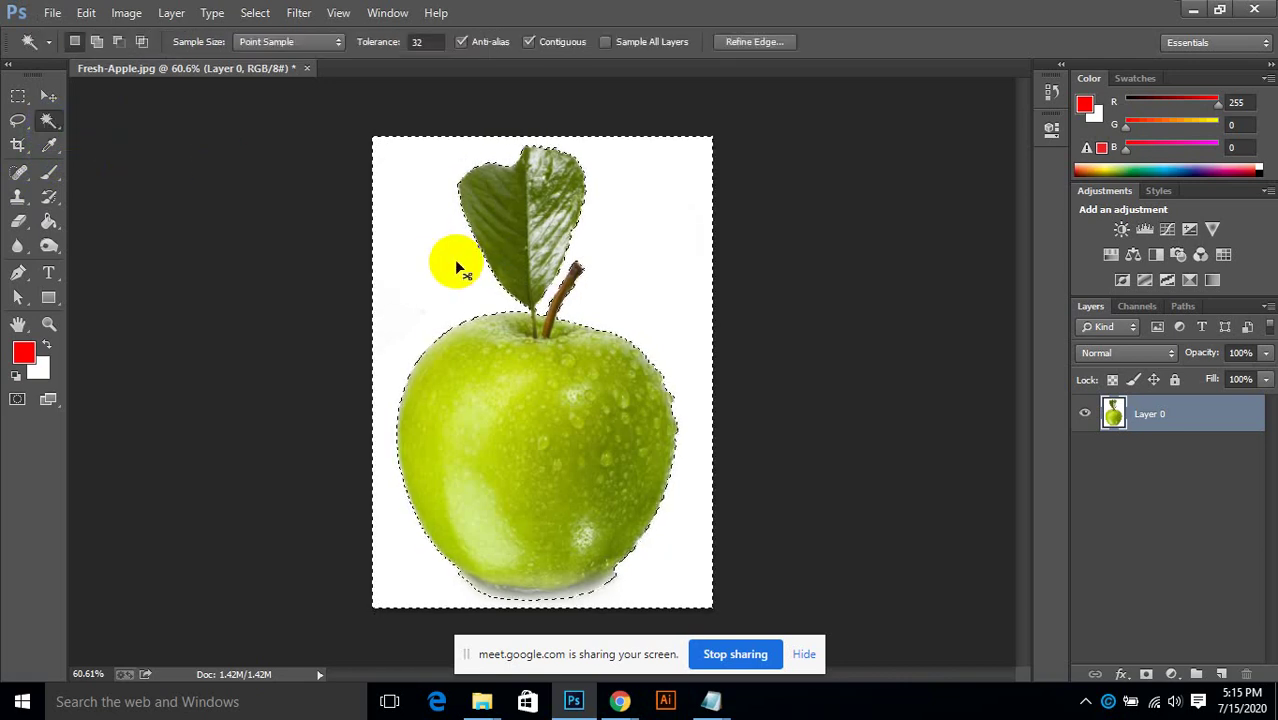
key(ctrl+shift+i)
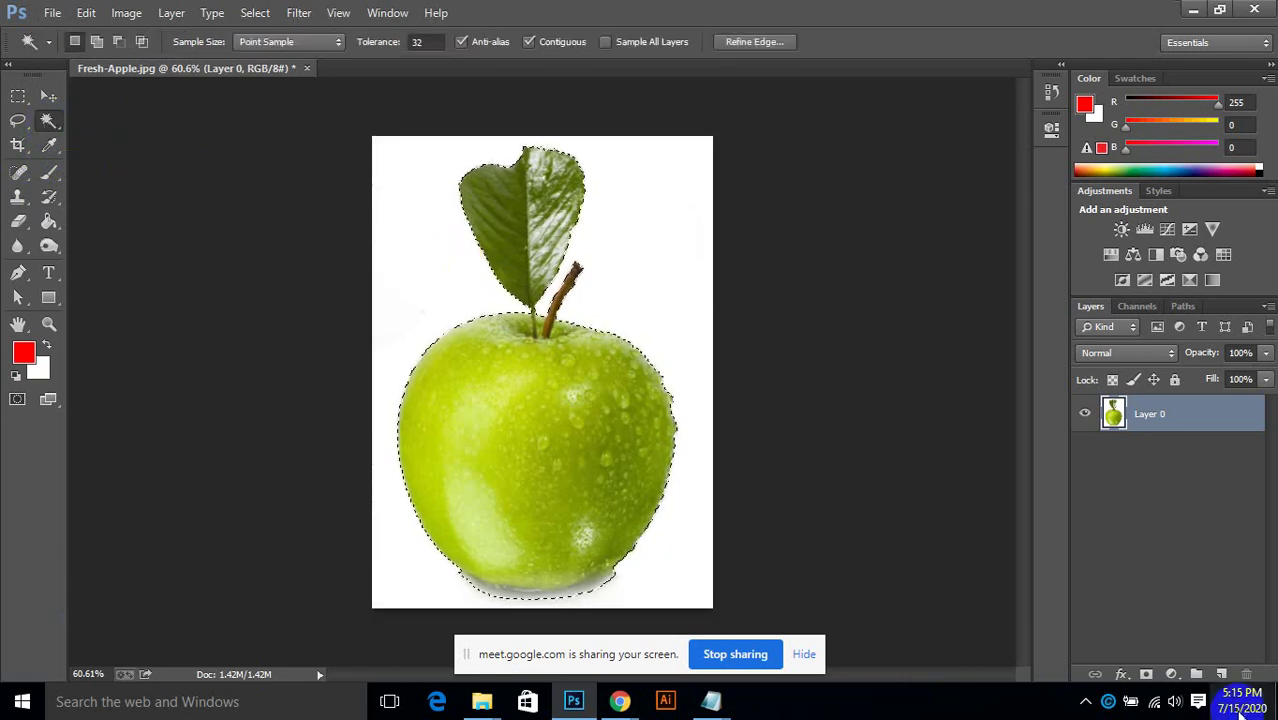
click(1146, 674)
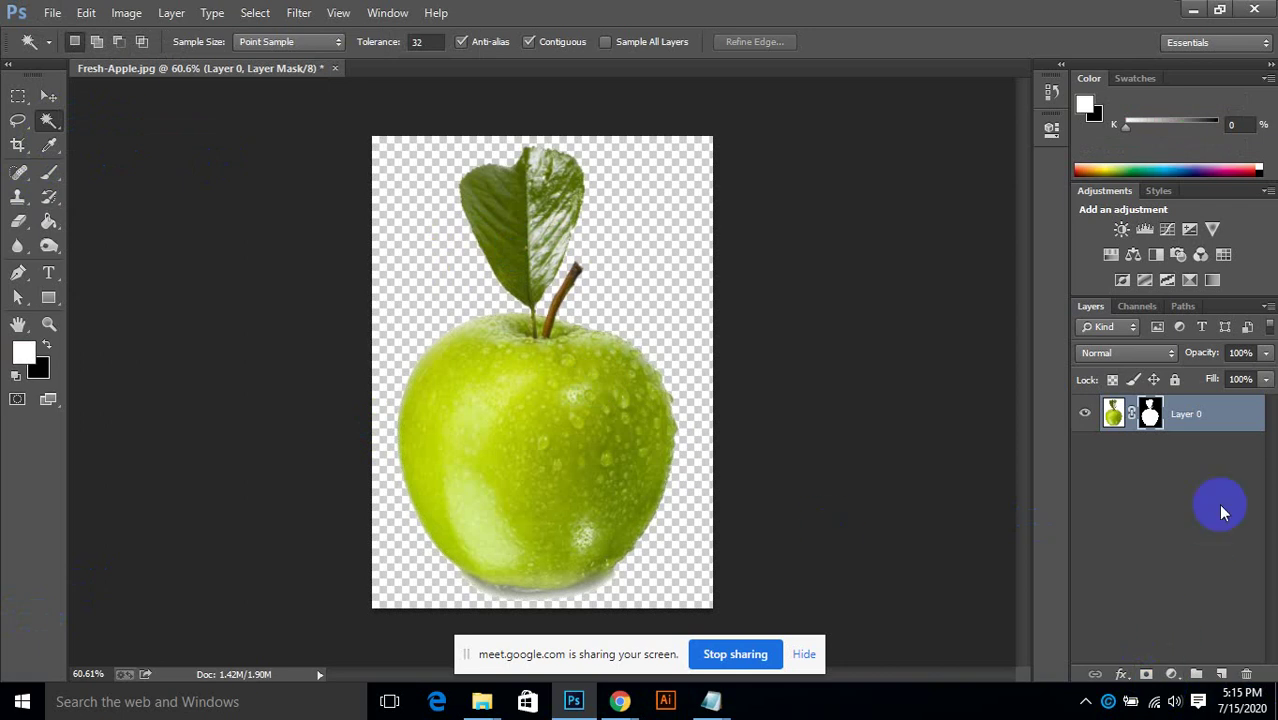
right_click(1150, 413)
click(1087, 468)
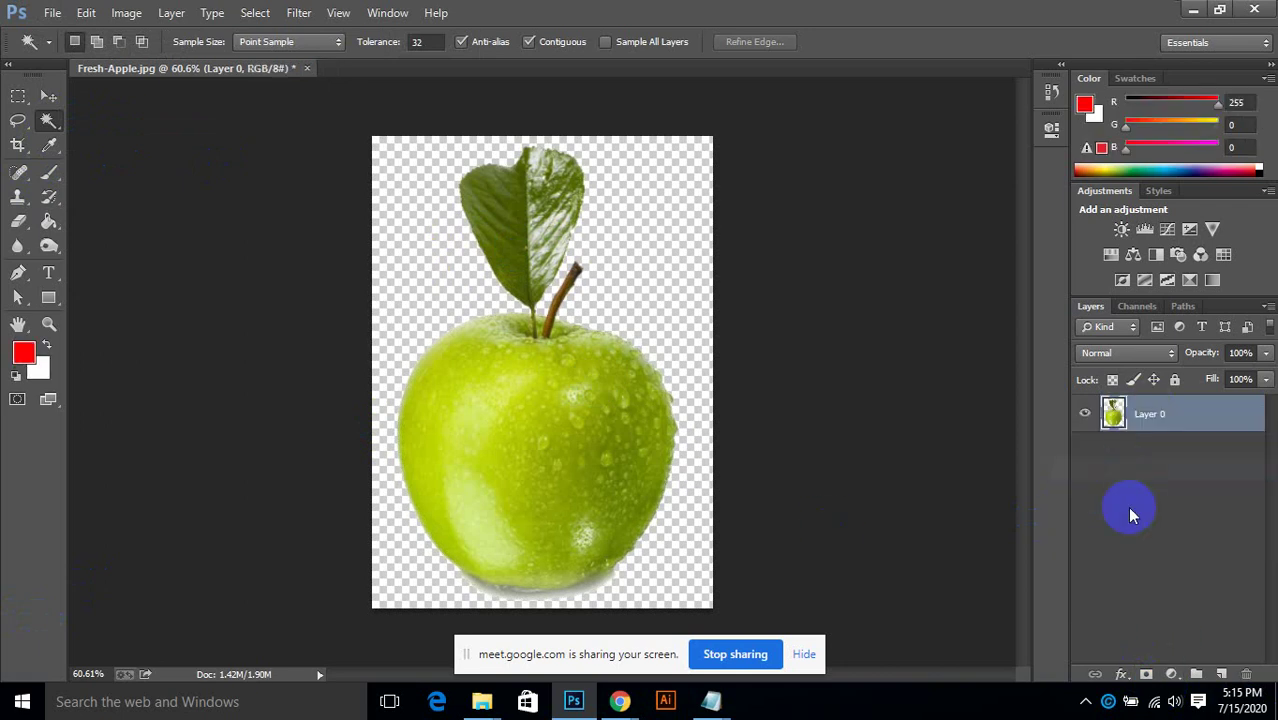
Step: Create a 900 × 600 pixel, 72 ppi RGB document with a white background and bring the apple cutout into it
click(52, 12)
click(60, 32)
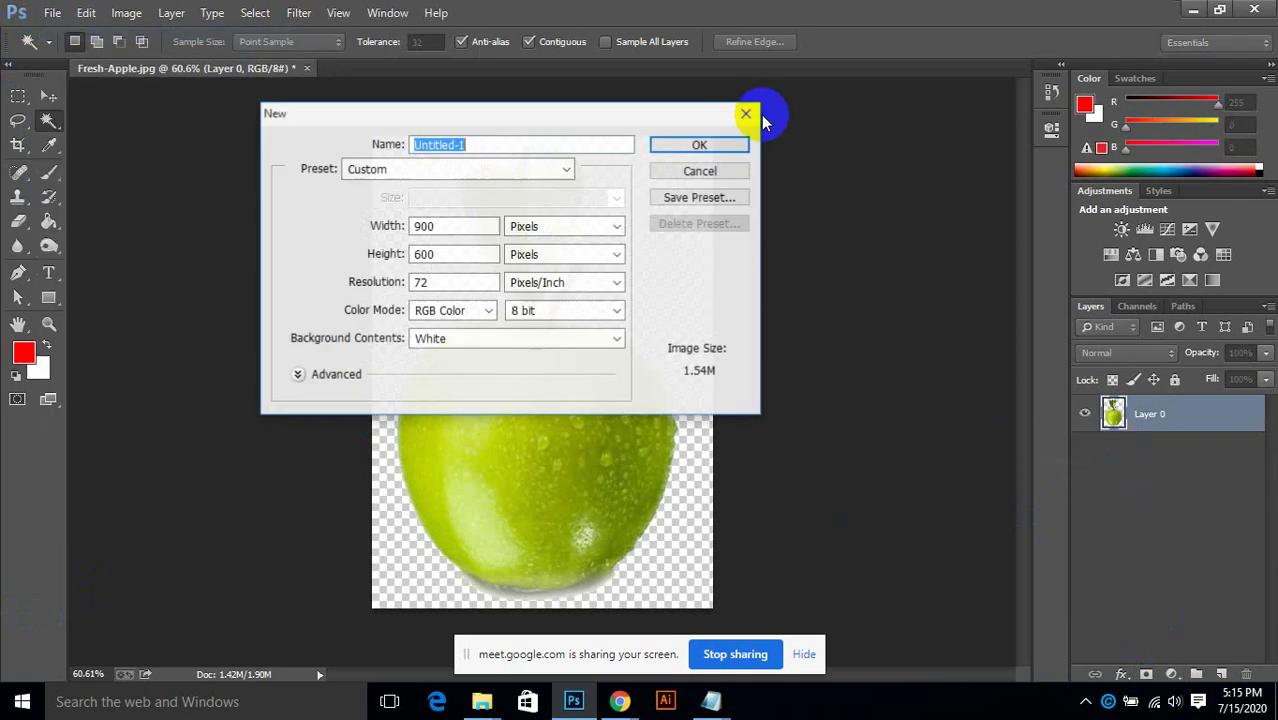
click(700, 145)
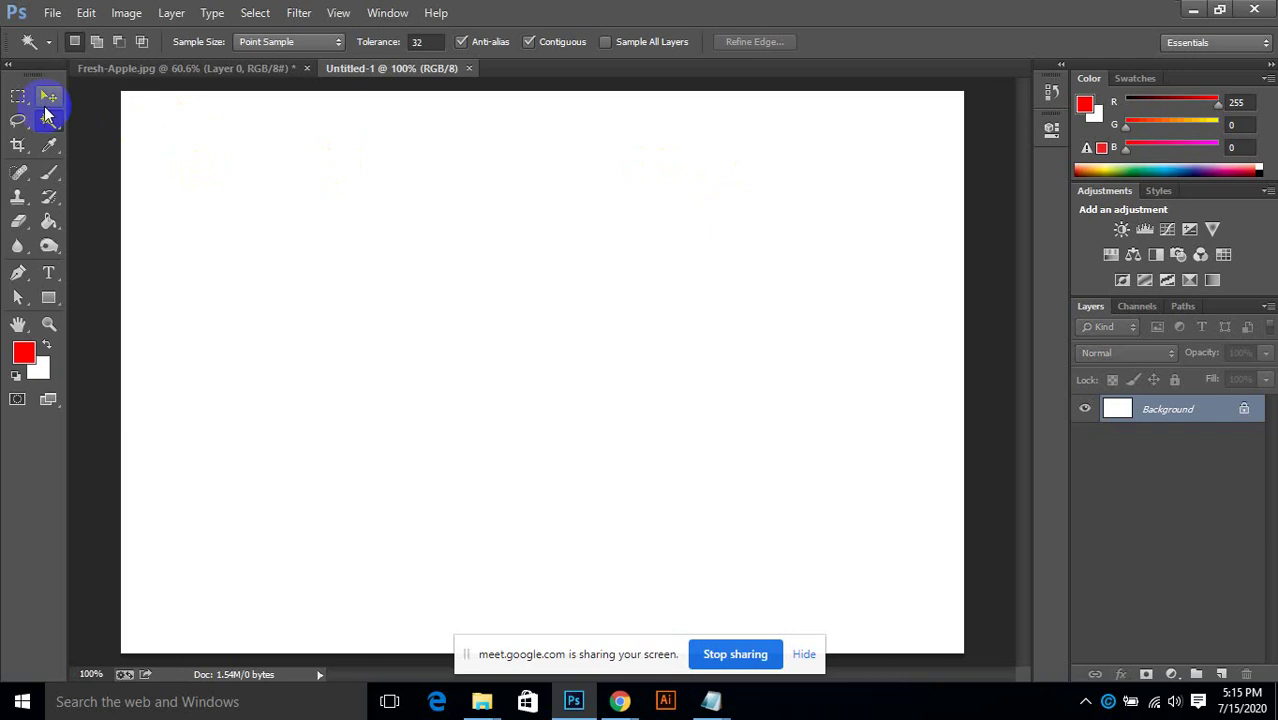
click(48, 96)
click(214, 68)
drag(556, 285, 508, 352)
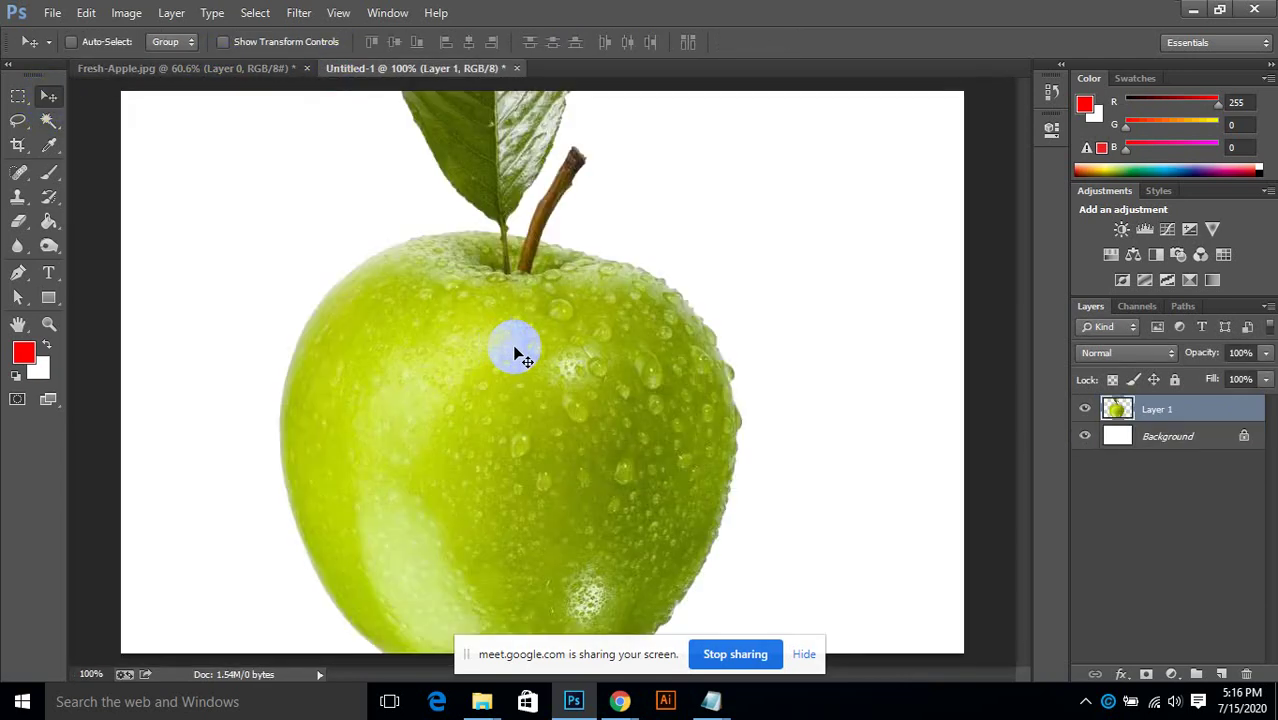
Step: Scale the apple to about 48.5% and place it near the centre of the canvas
scroll(516, 353, down, 3)
key(ctrl+t)
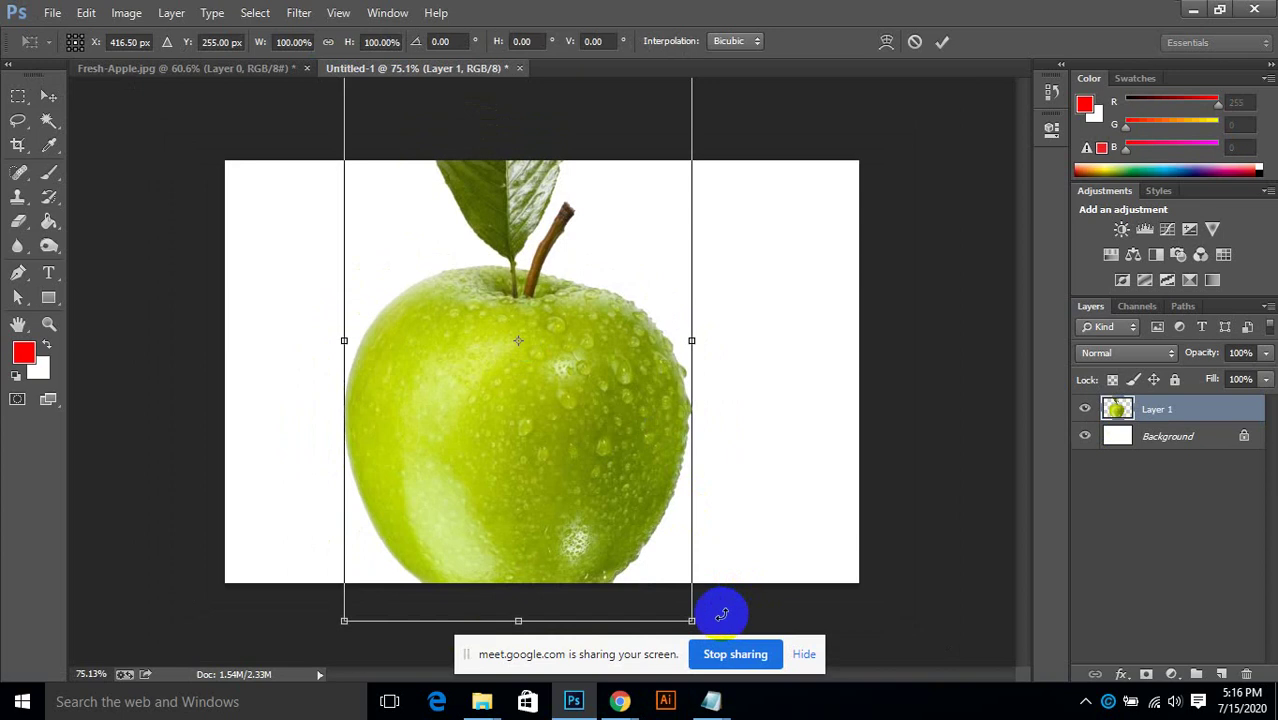
drag(694, 619, 600, 485)
drag(562, 434, 568, 423)
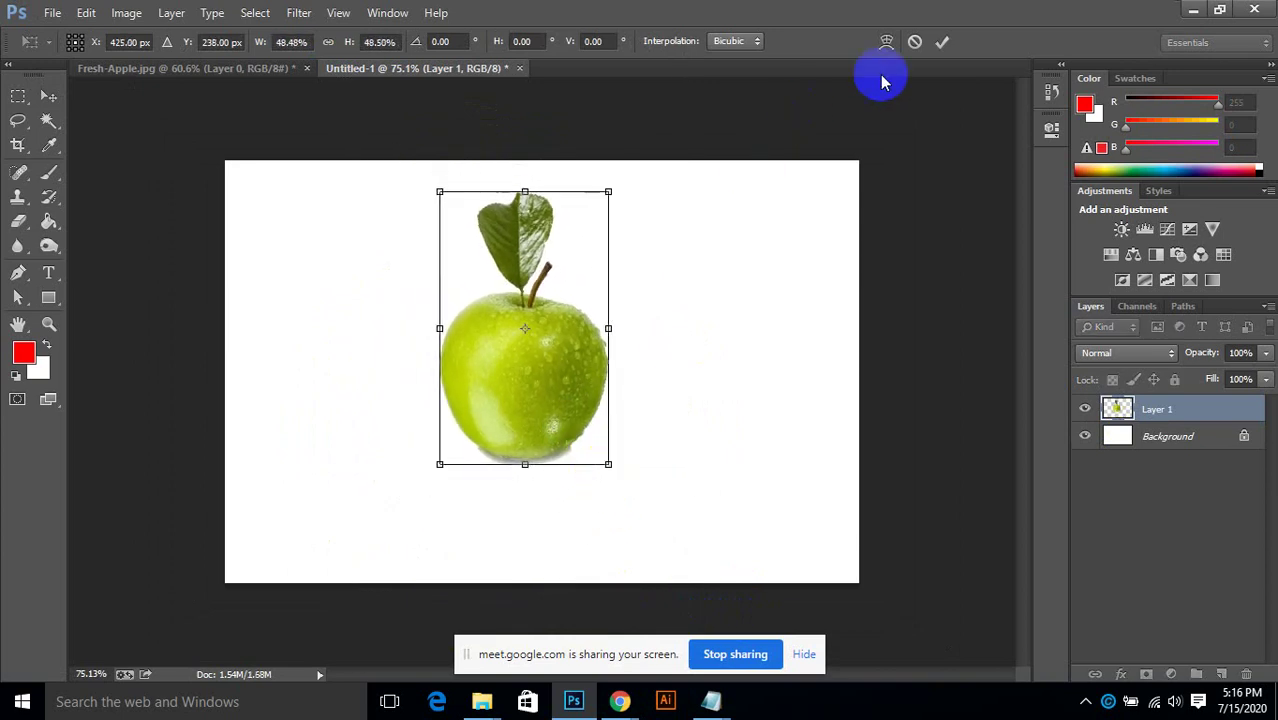
click(942, 43)
Step: Erase the shadow and lower edge beneath the apple with an 80 px eraser, leaving a flat base
scroll(556, 428, up, 2)
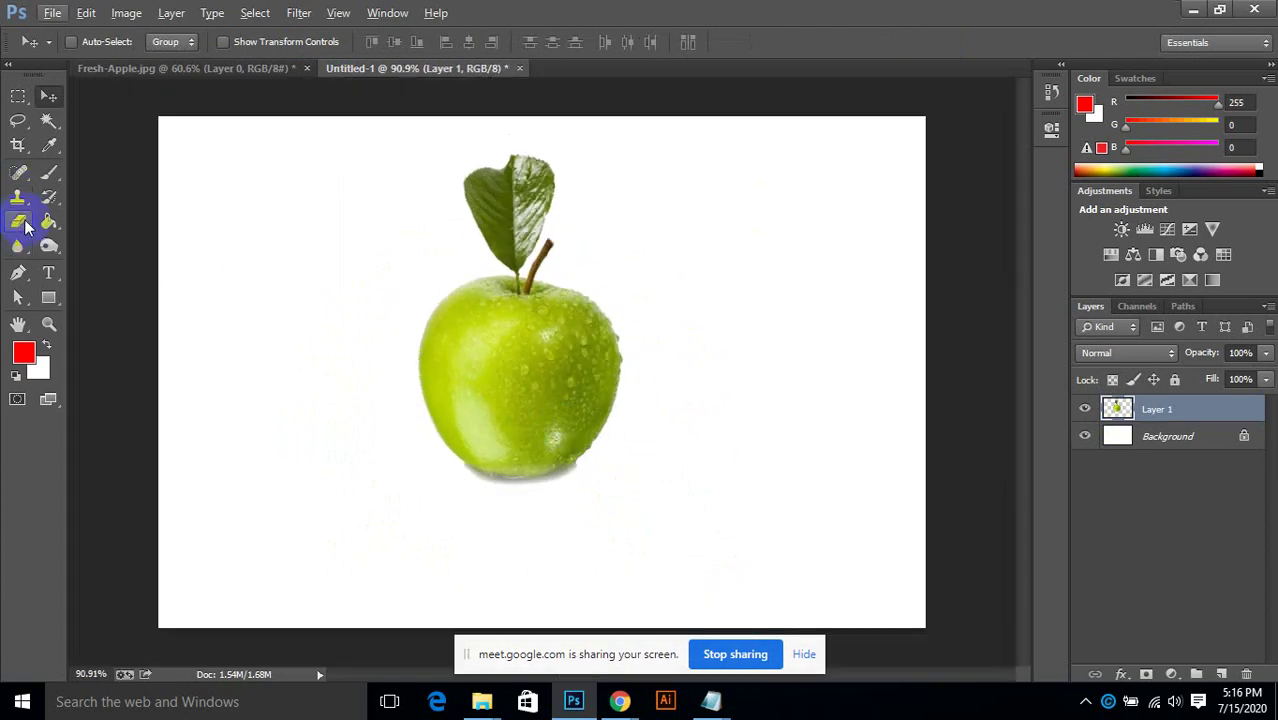
click(26, 226)
mouse_move(565, 491)
mouse_down()
mouse_move(449, 505)
mouse_move(571, 510)
mouse_move(608, 504)
mouse_move(453, 498)
mouse_move(620, 495)
mouse_up()
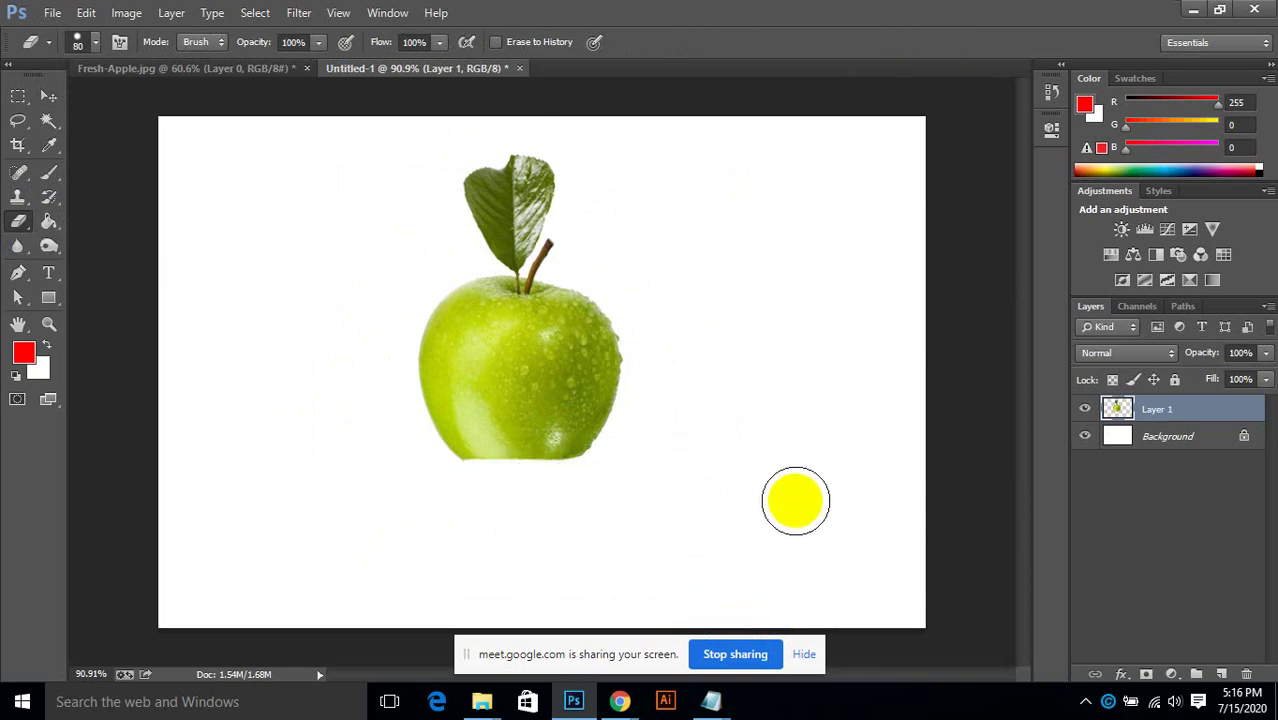
Step: Open the air.jpg water splash image in Photoshop and convert its locked Background into a regular layer
click(1192, 9)
drag(495, 205, 870, 90)
click(542, 342)
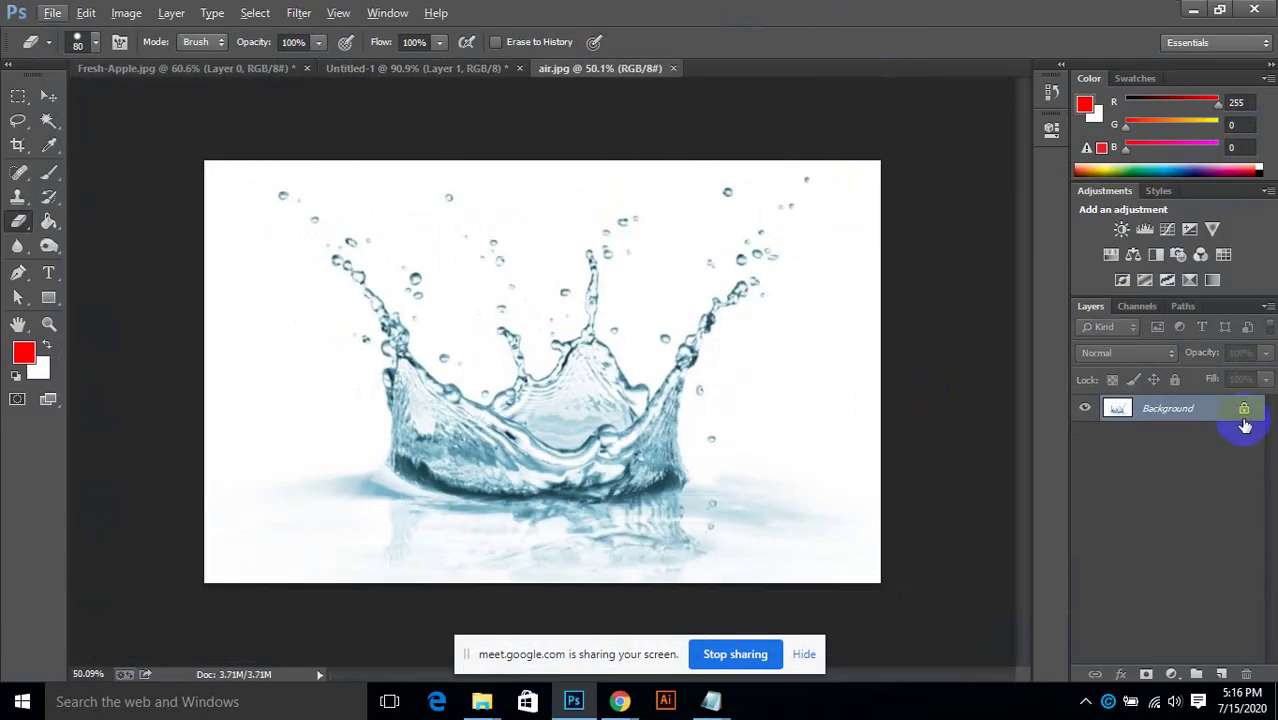
double_click(1253, 412)
click(776, 220)
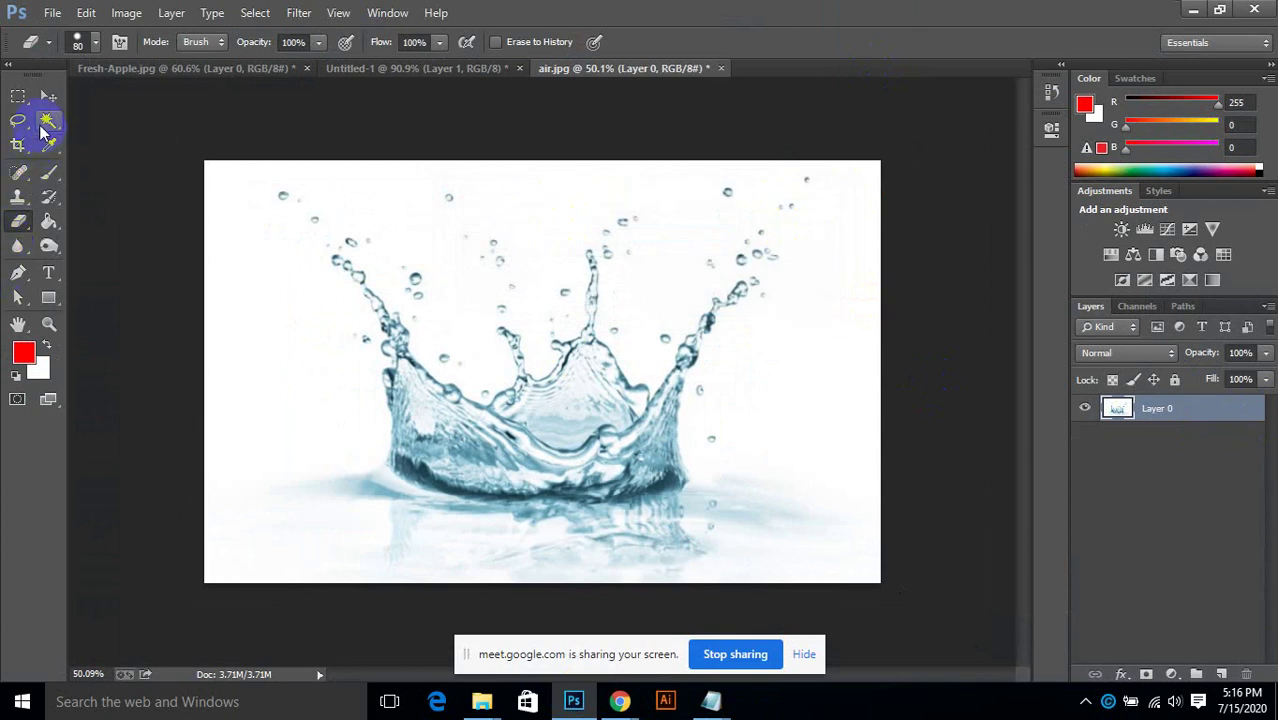
Step: Select the white background around the water splash with the Magic Wand and hide it with an inverted layer mask
click(42, 127)
click(316, 180)
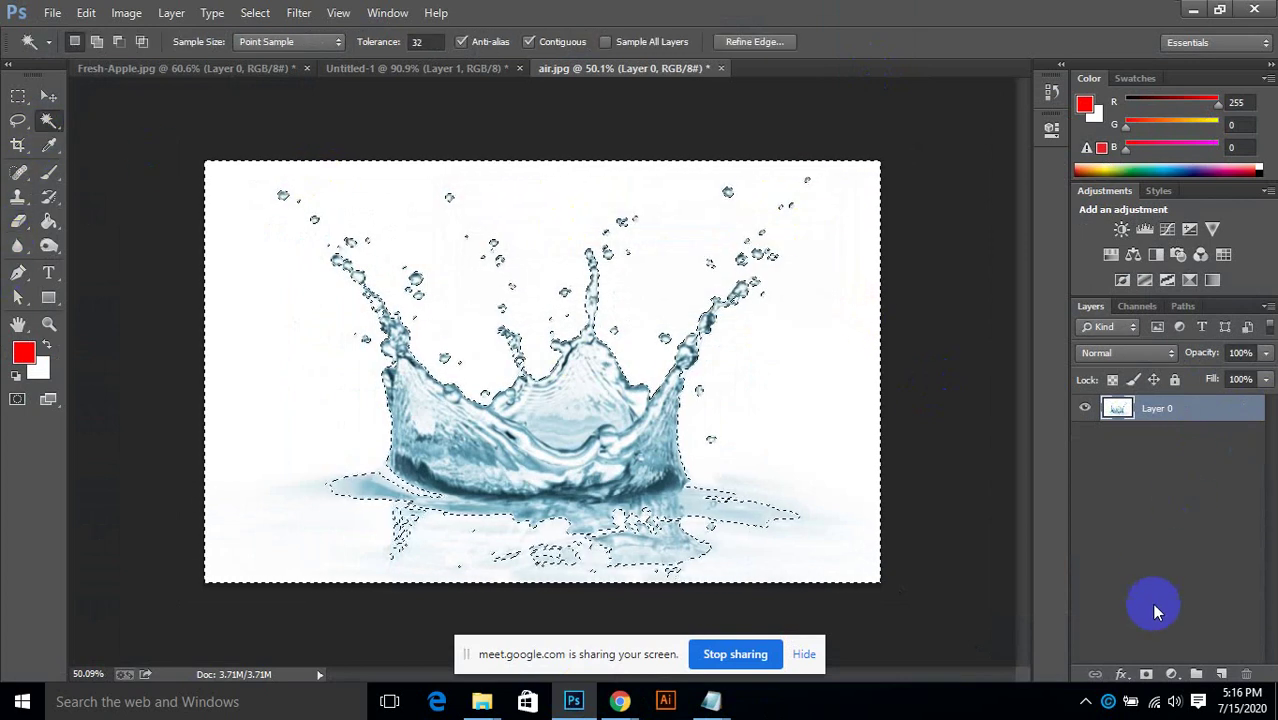
click(1146, 675)
key(ctrl+z)
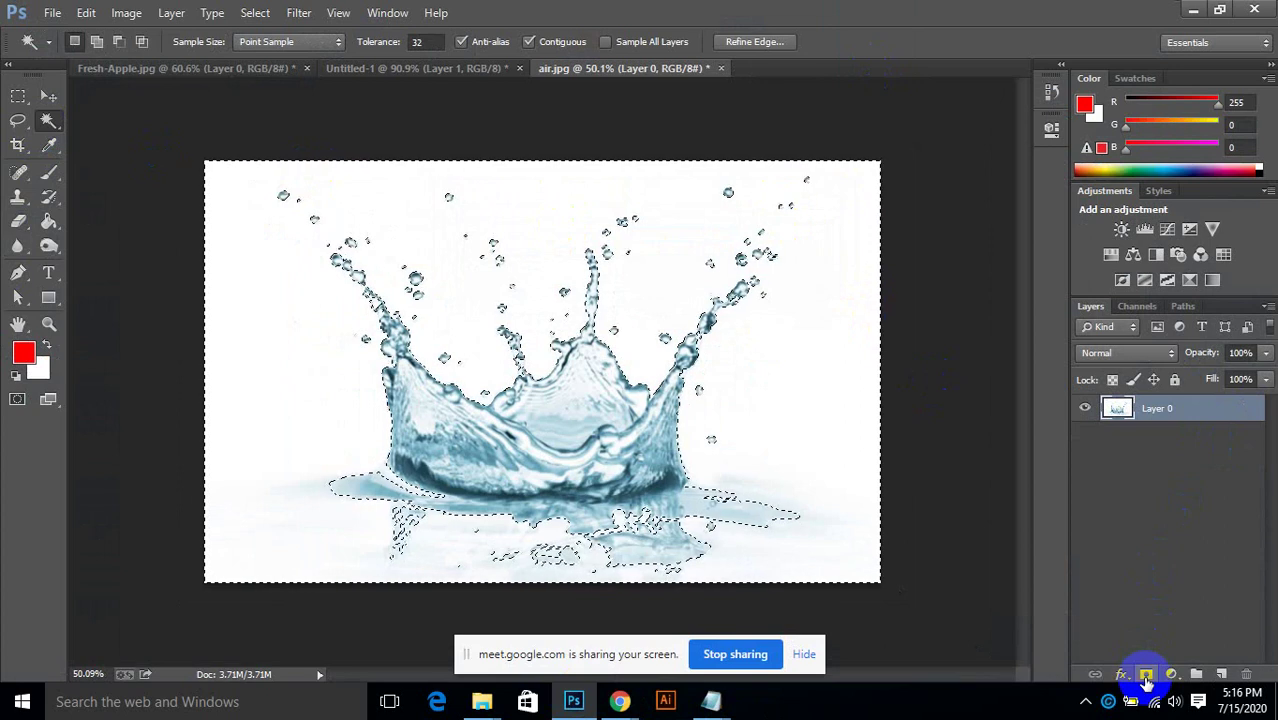
alt+click(1146, 678)
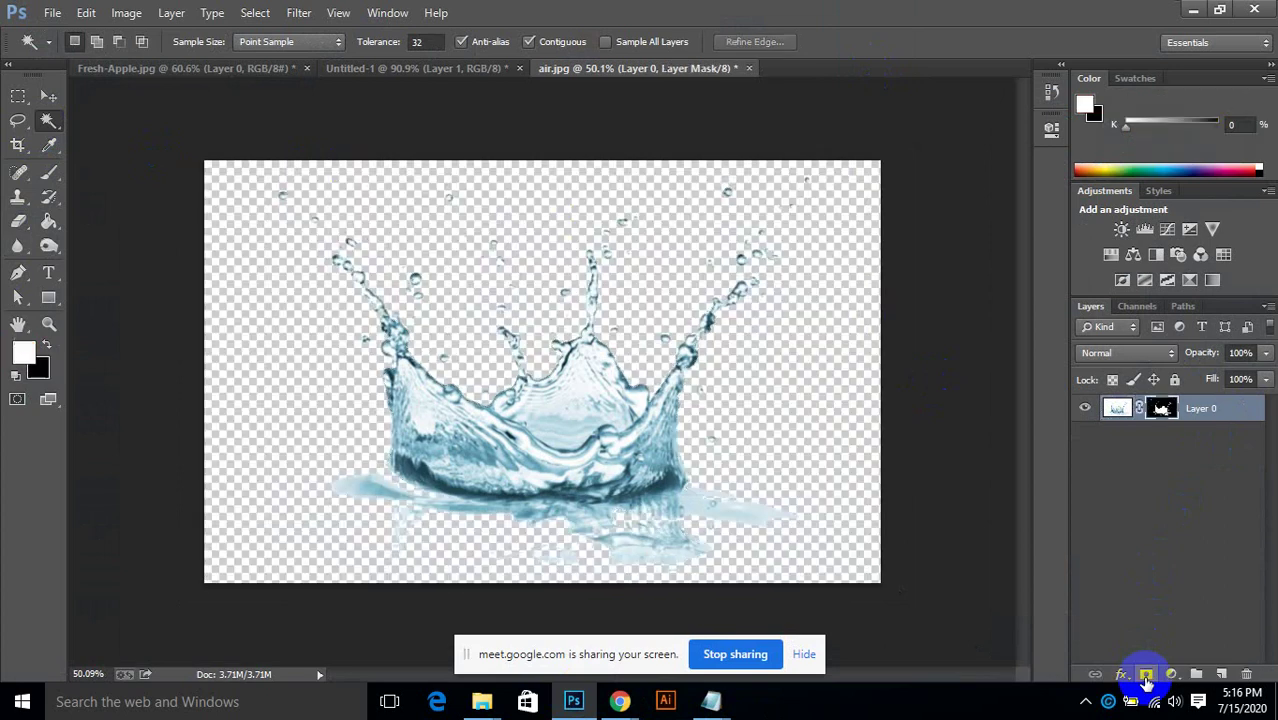
Step: Shift the splash slightly to the right in air.jpg and apply its layer mask
click(48, 96)
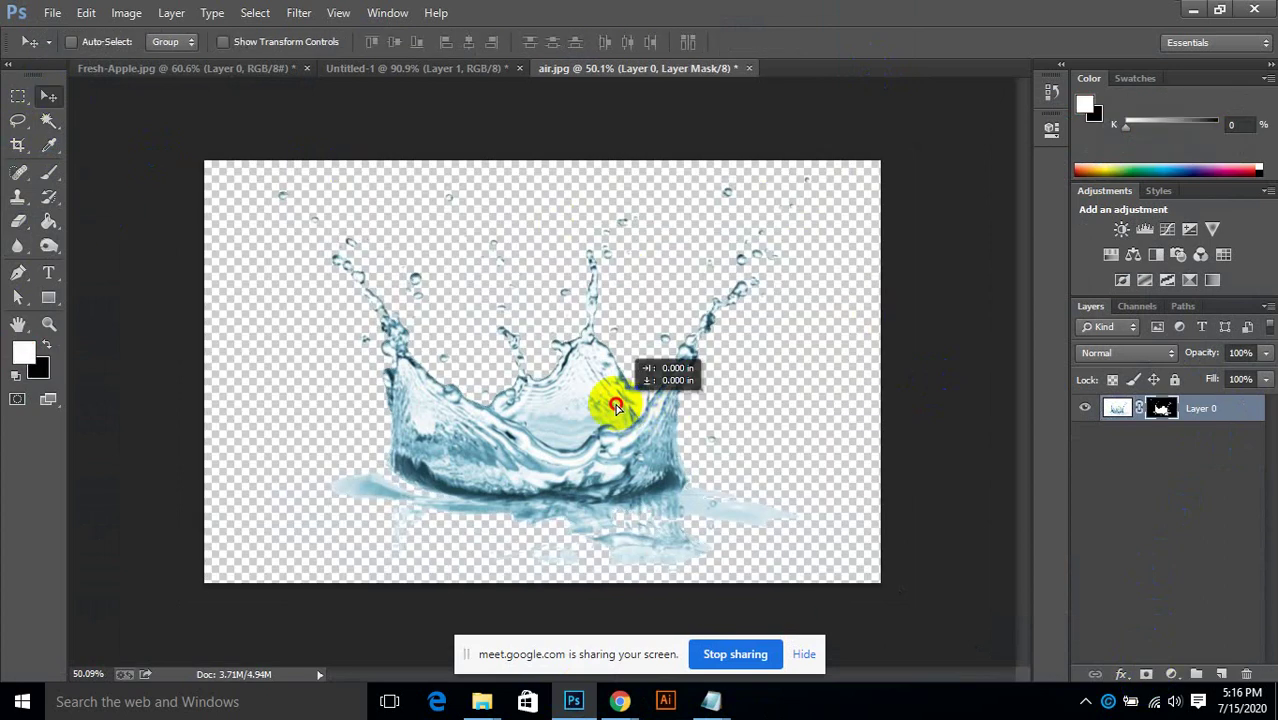
drag(613, 399, 709, 404)
right_click(1161, 403)
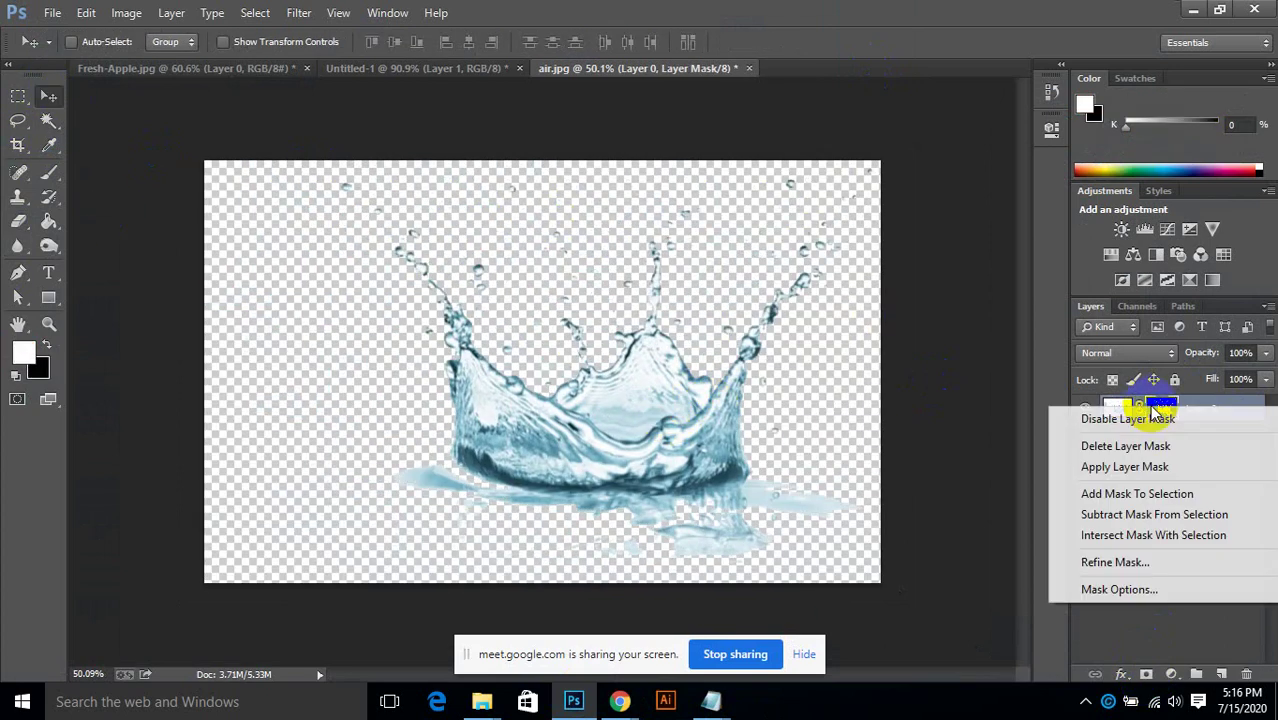
click(1130, 466)
Step: Rearrange the open documents and bring the water splash cutout from air.jpg into Untitled-1 over the apple
drag(420, 342, 761, 59)
click(288, 71)
click(200, 71)
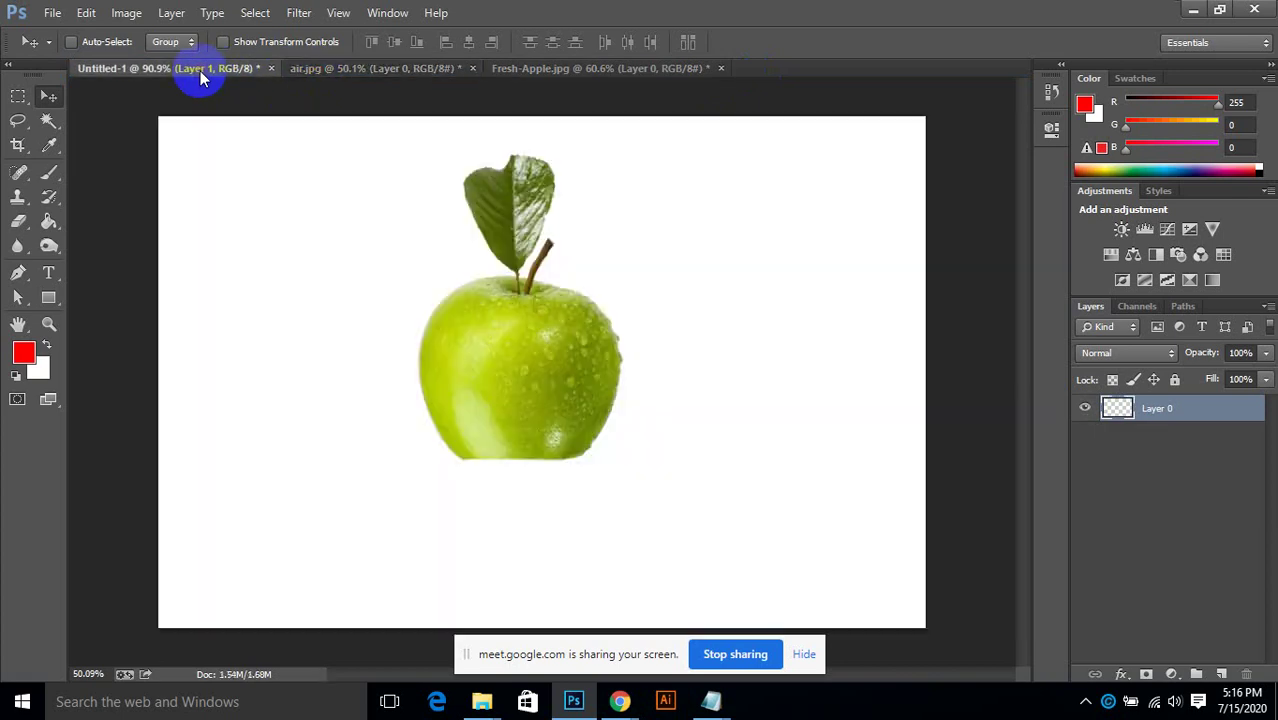
click(350, 69)
drag(389, 130, 574, 423)
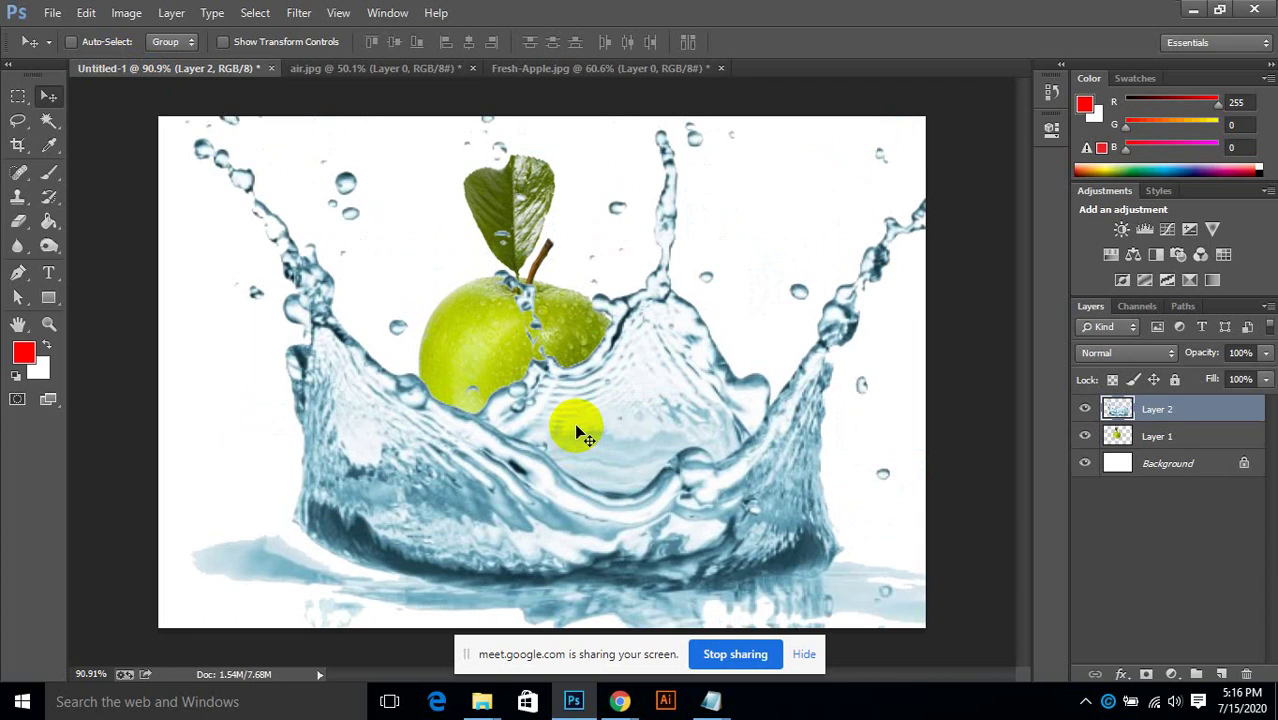
Step: Scale the splash on Layer 2 to about 28.6% and rotate it upside down
key(ctrl+t)
key(ctrl+0)
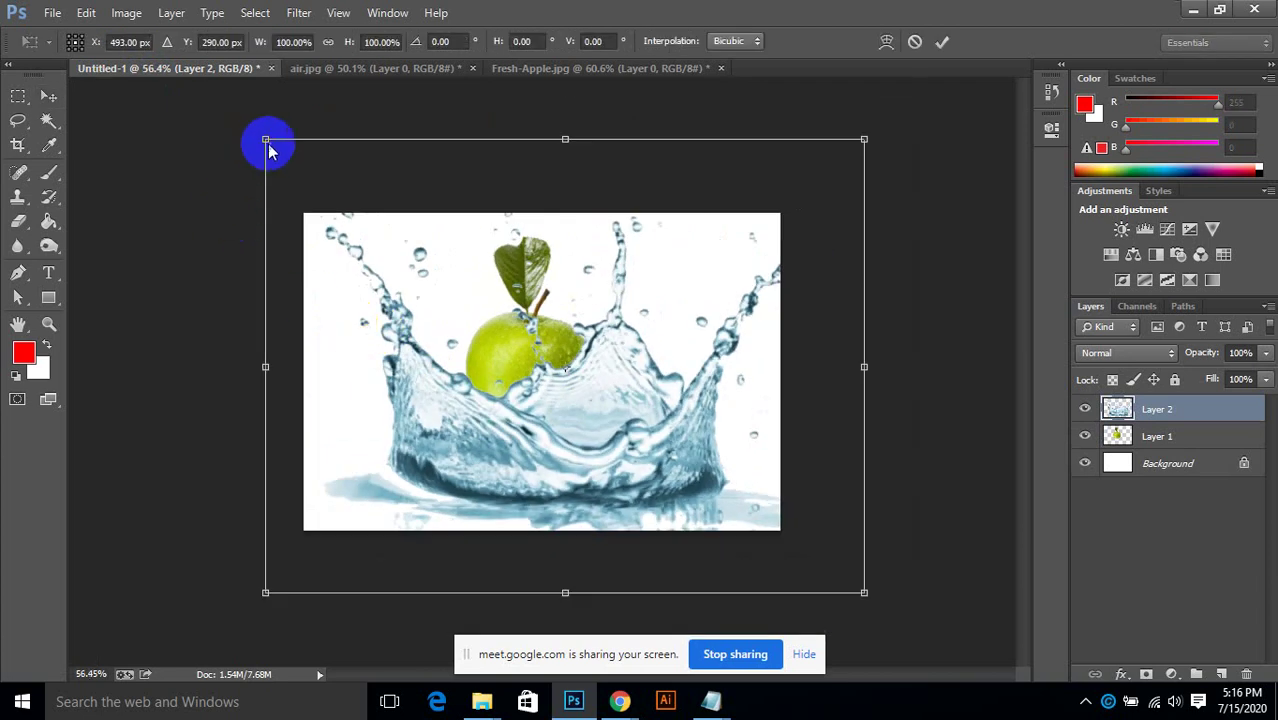
drag(265, 138, 505, 280)
scroll(622, 343, up, 3)
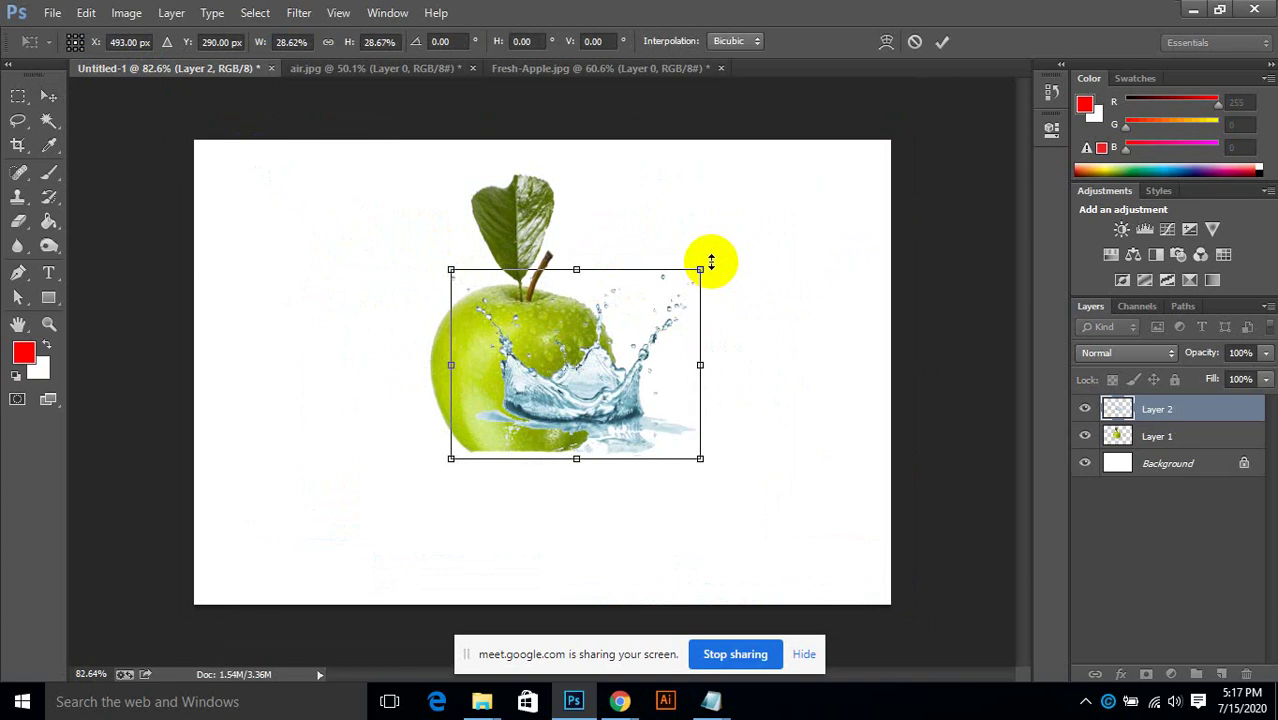
drag(717, 262, 392, 472)
click(941, 41)
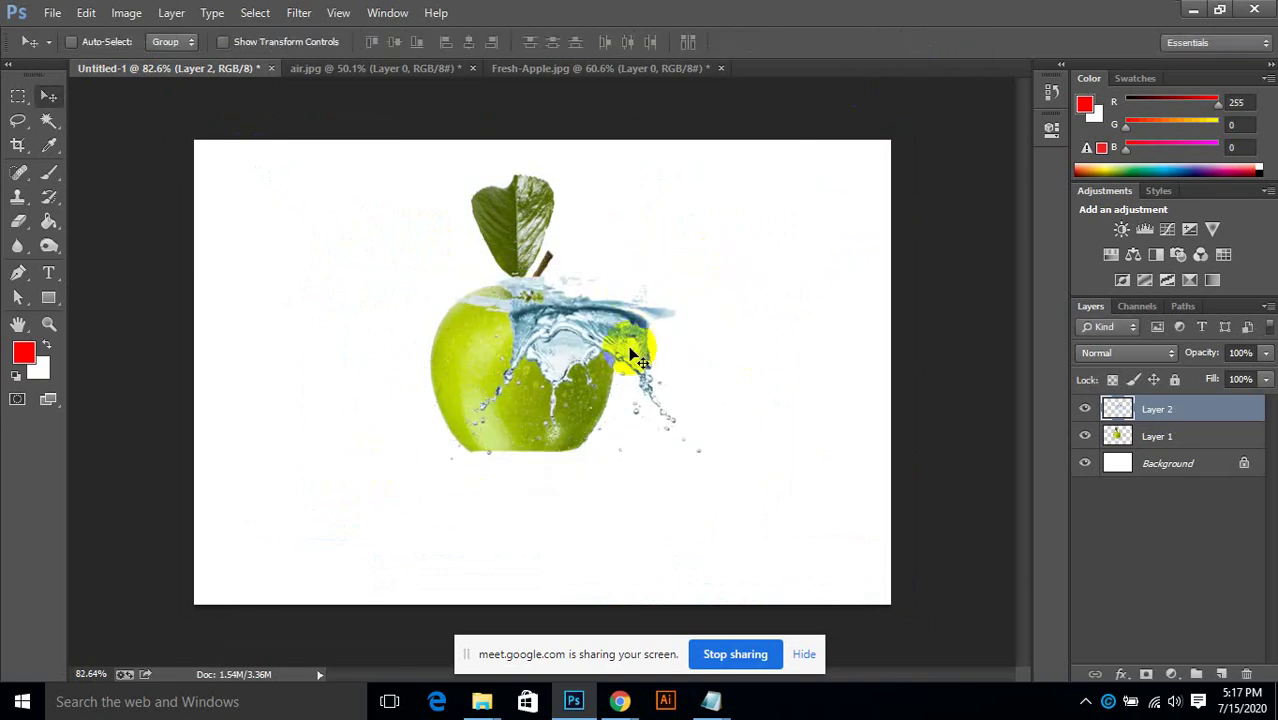
Step: Move the splash clear of the apple, then scale the apple to about 88.4% and reposition it in the canvas's upper middle
drag(622, 348, 508, 362)
click(1152, 437)
key(ctrl+t)
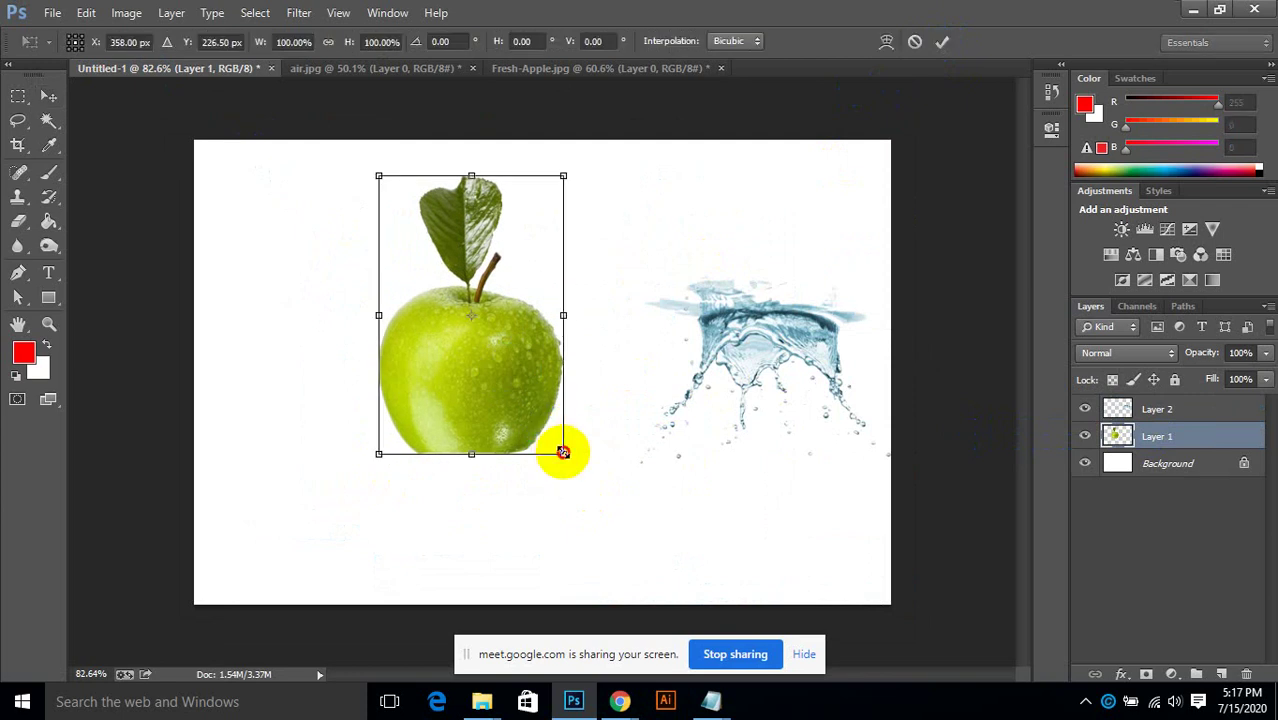
drag(563, 452, 548, 437)
drag(508, 371, 553, 331)
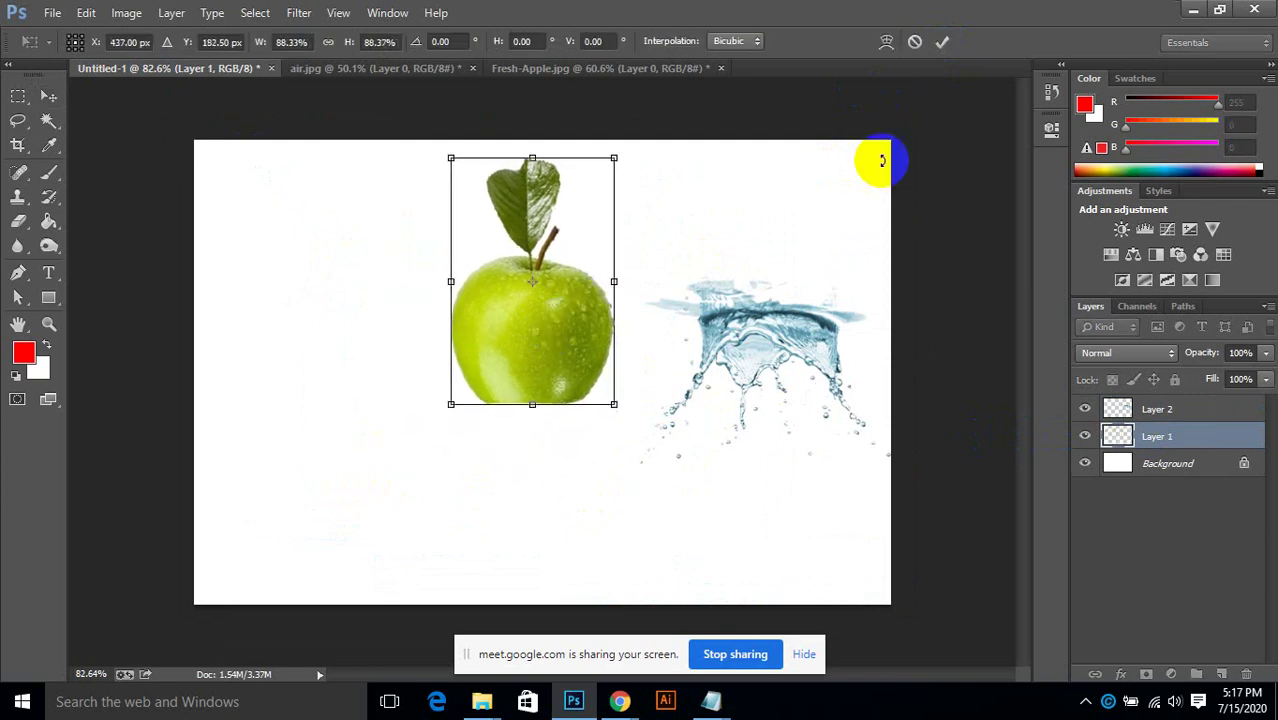
click(941, 41)
Step: Move the splash on Layer 2 beneath the apple, scale it to about 85.8% and align it with the apple's flat base
scroll(448, 539, up, 3)
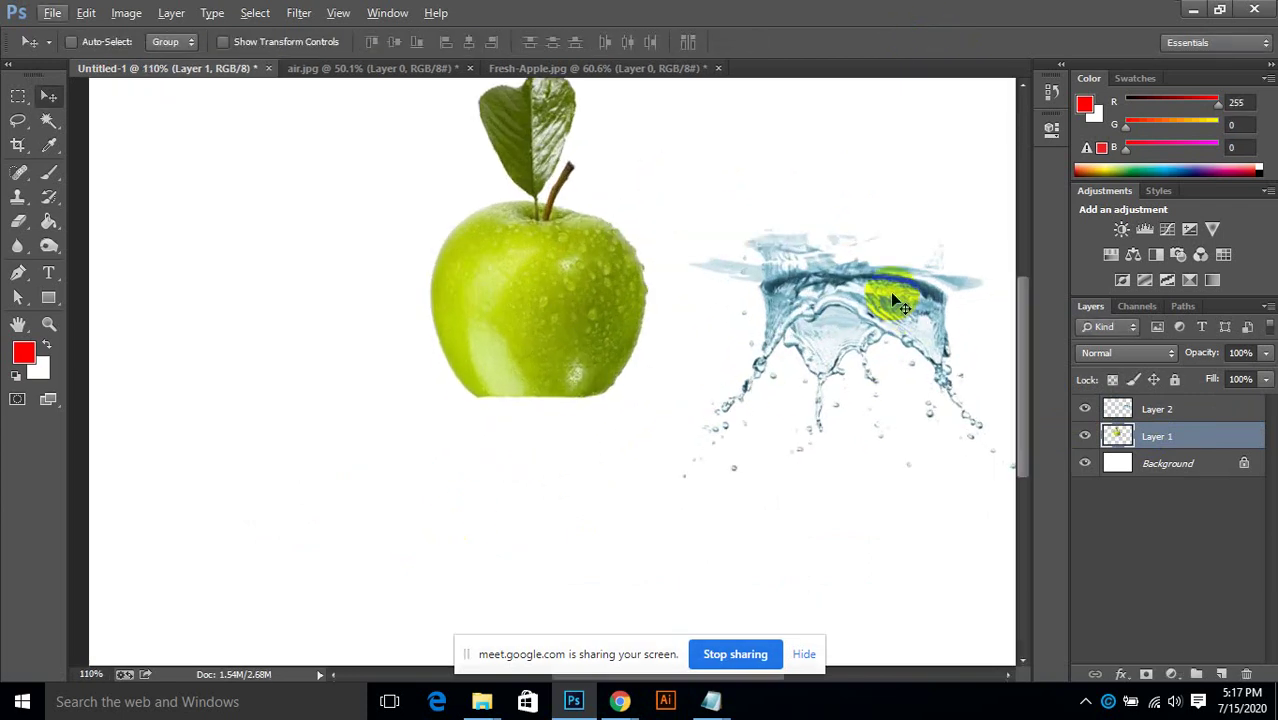
drag(893, 300, 620, 478)
click(1157, 409)
scroll(942, 342, down, 2)
scroll(584, 512, up, 1)
key(ctrl+t)
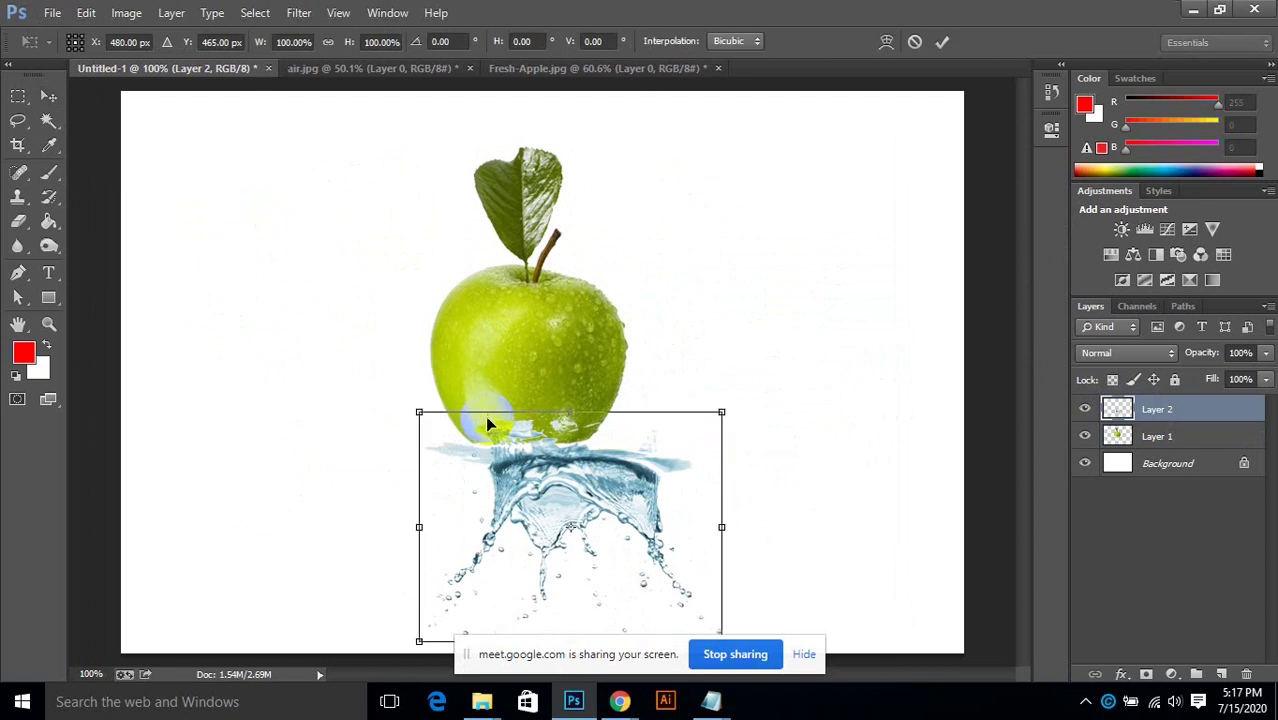
drag(425, 413, 440, 428)
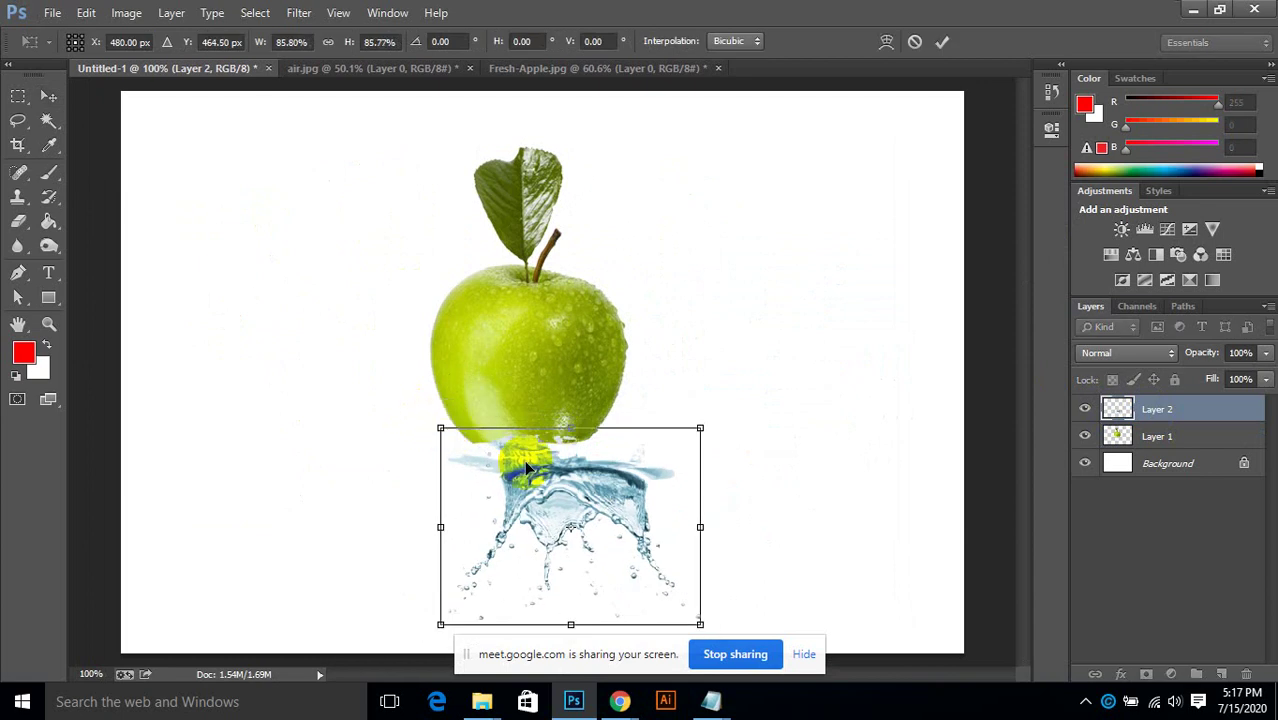
drag(575, 488, 529, 451)
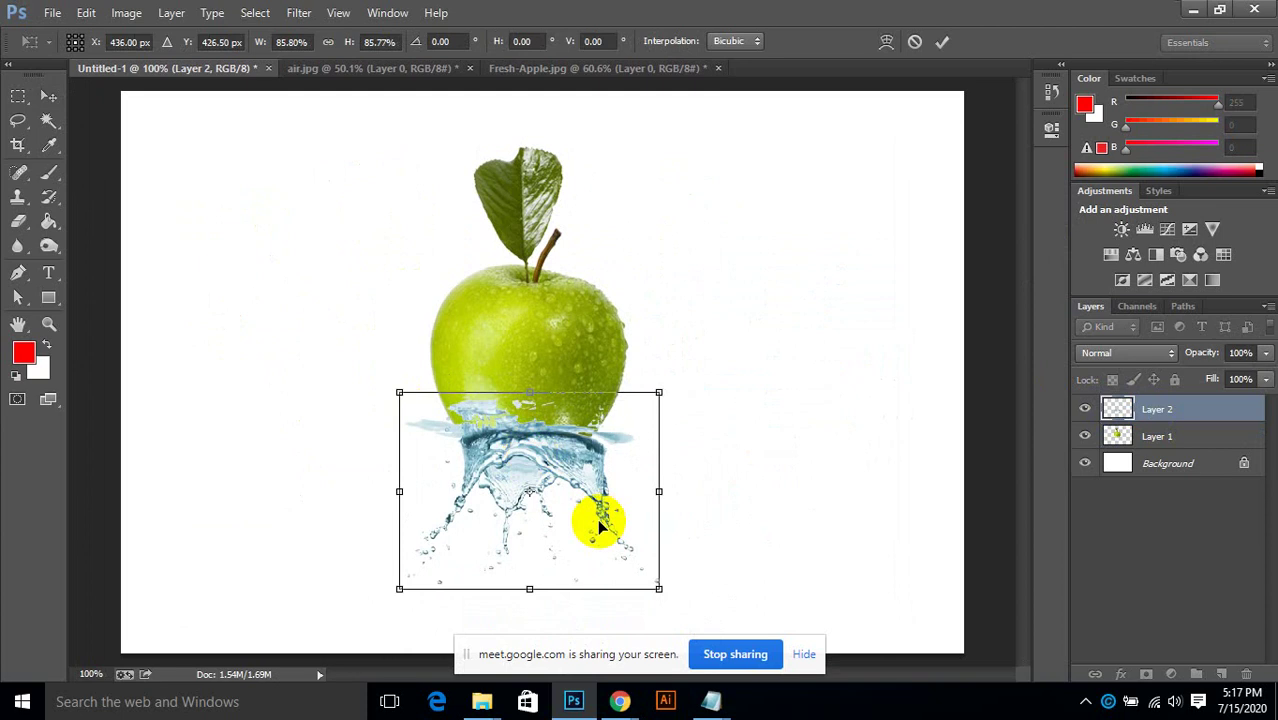
Step: Apply the splash's transformation and erase the stray water around the apple's base on Layer 2 with a 25 px eraser
alt+scroll(482, 428, up, 4)
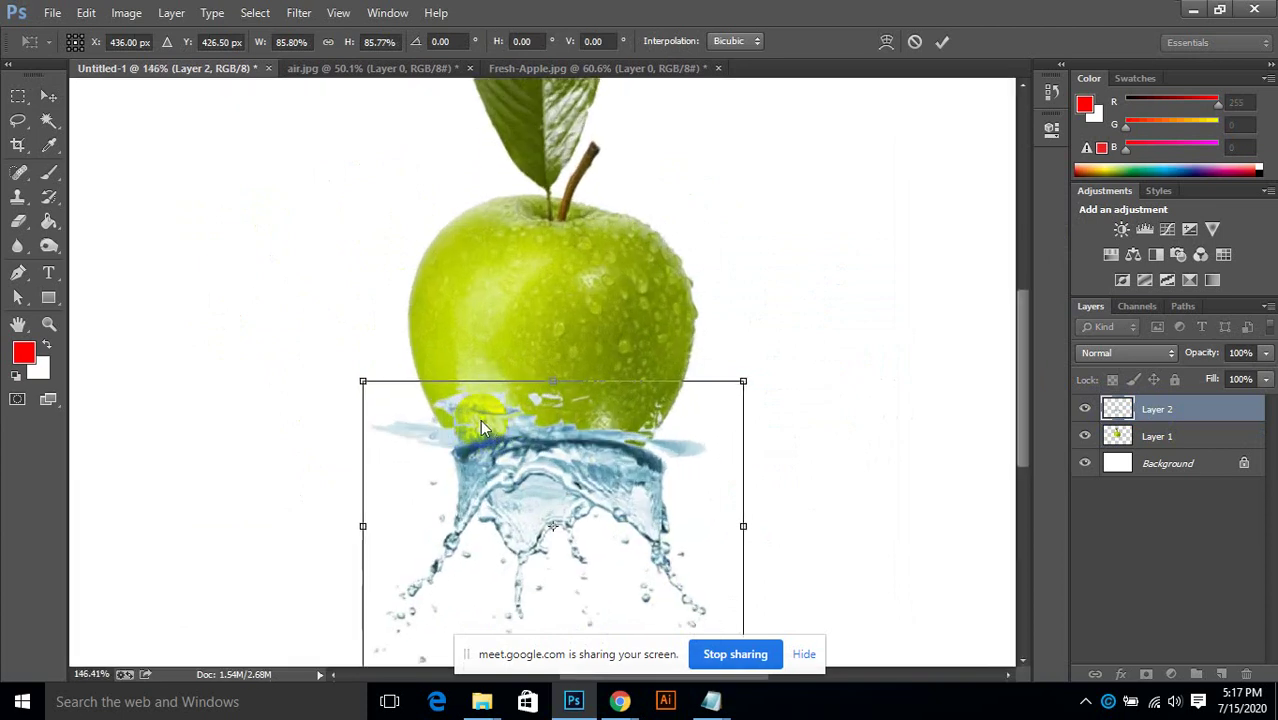
click(17, 222)
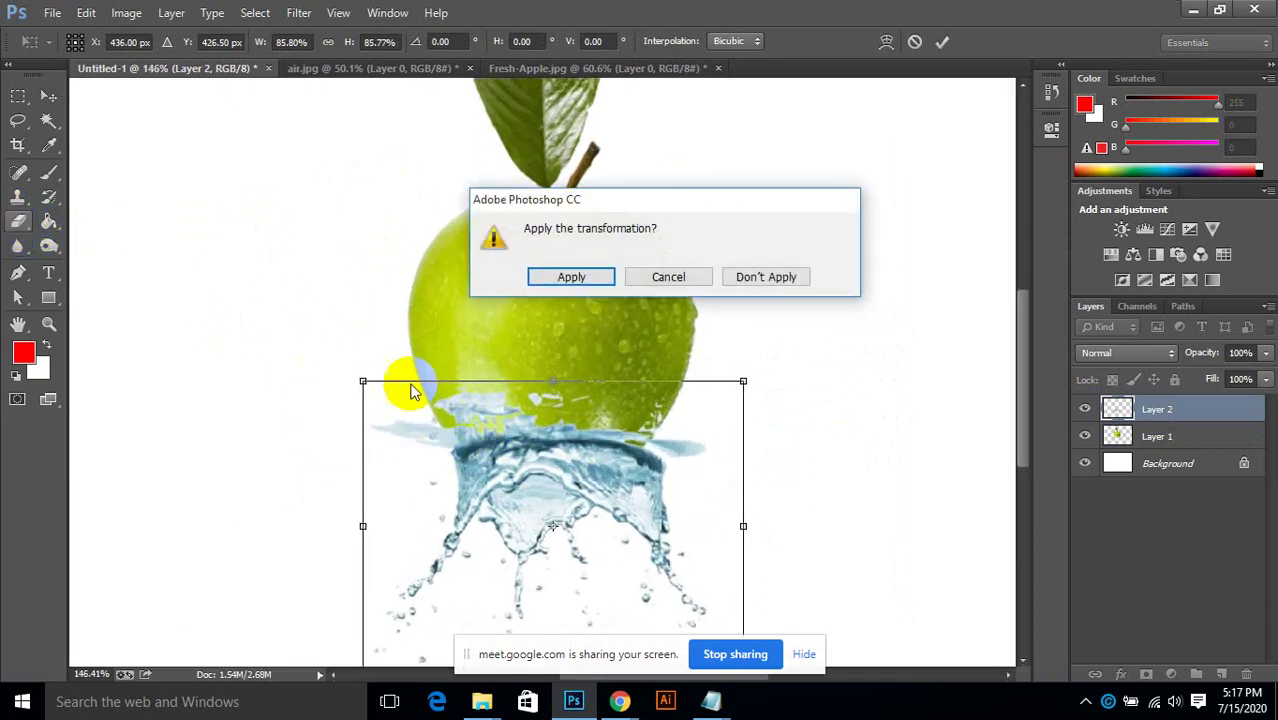
click(561, 277)
mouse_move(365, 395)
mouse_down()
mouse_move(437, 297)
mouse_move(431, 334)
mouse_move(364, 407)
mouse_up()
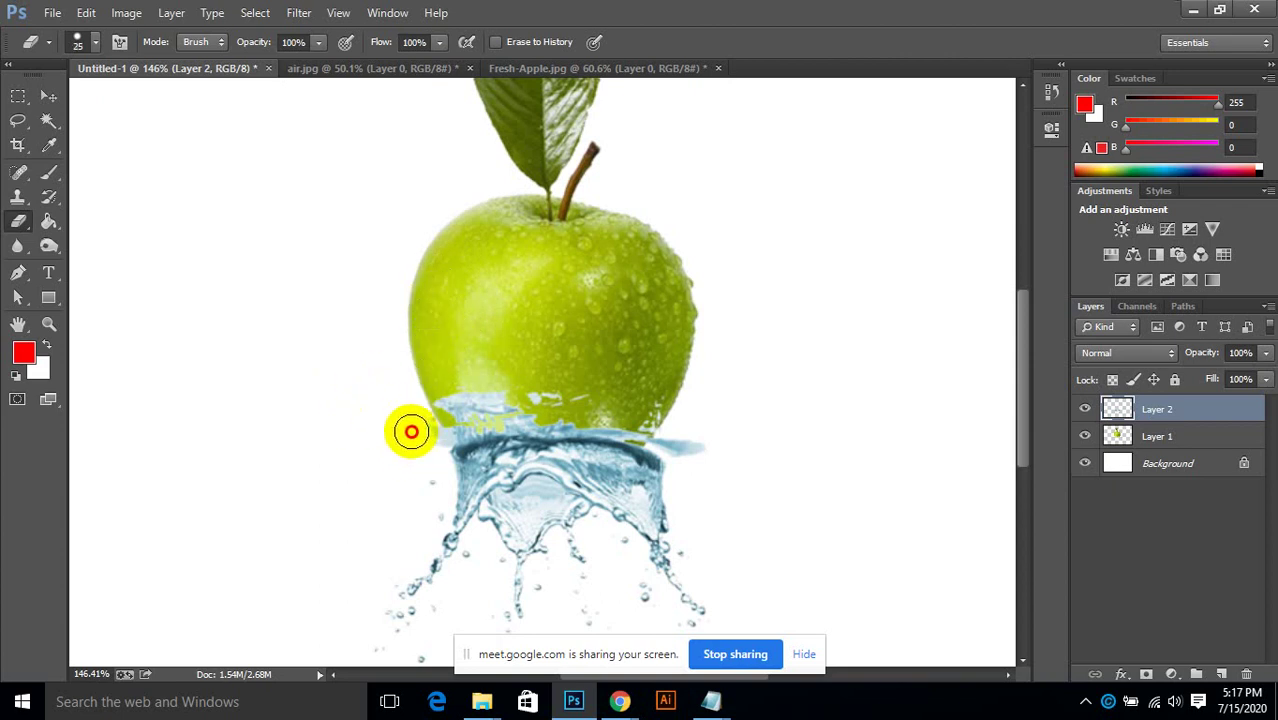
mouse_move(402, 400)
mouse_down()
mouse_move(499, 374)
mouse_move(661, 395)
mouse_move(491, 400)
mouse_move(673, 406)
mouse_move(695, 456)
mouse_up()
click(1085, 460)
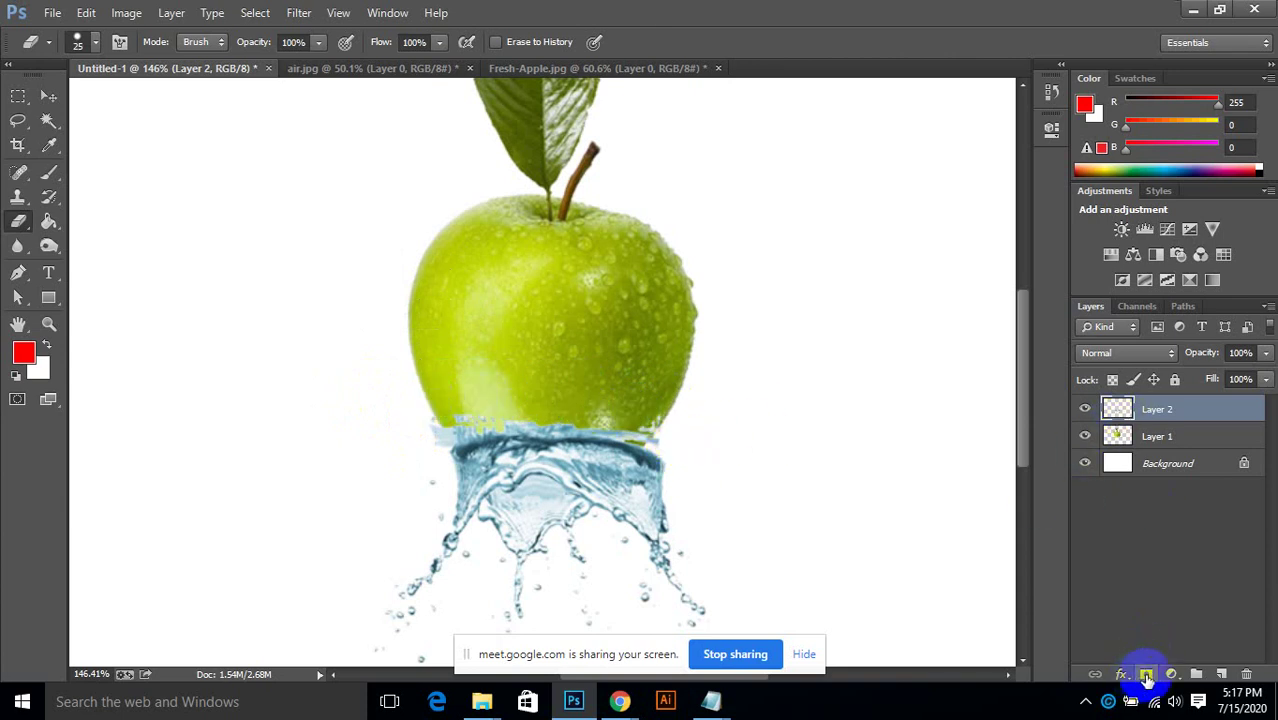
Step: Add a layer mask to Layer 2 and paint it black with a 35 px brush to hide stray water around the apple's base
click(1147, 677)
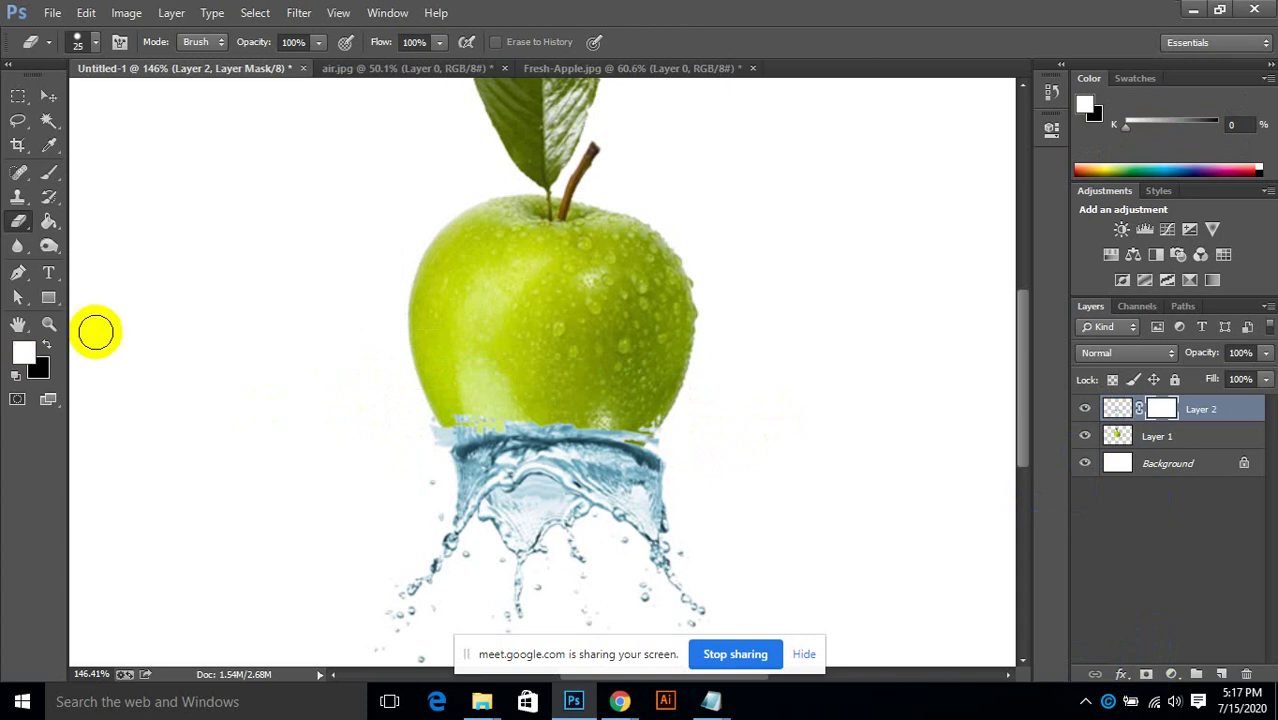
click(50, 175)
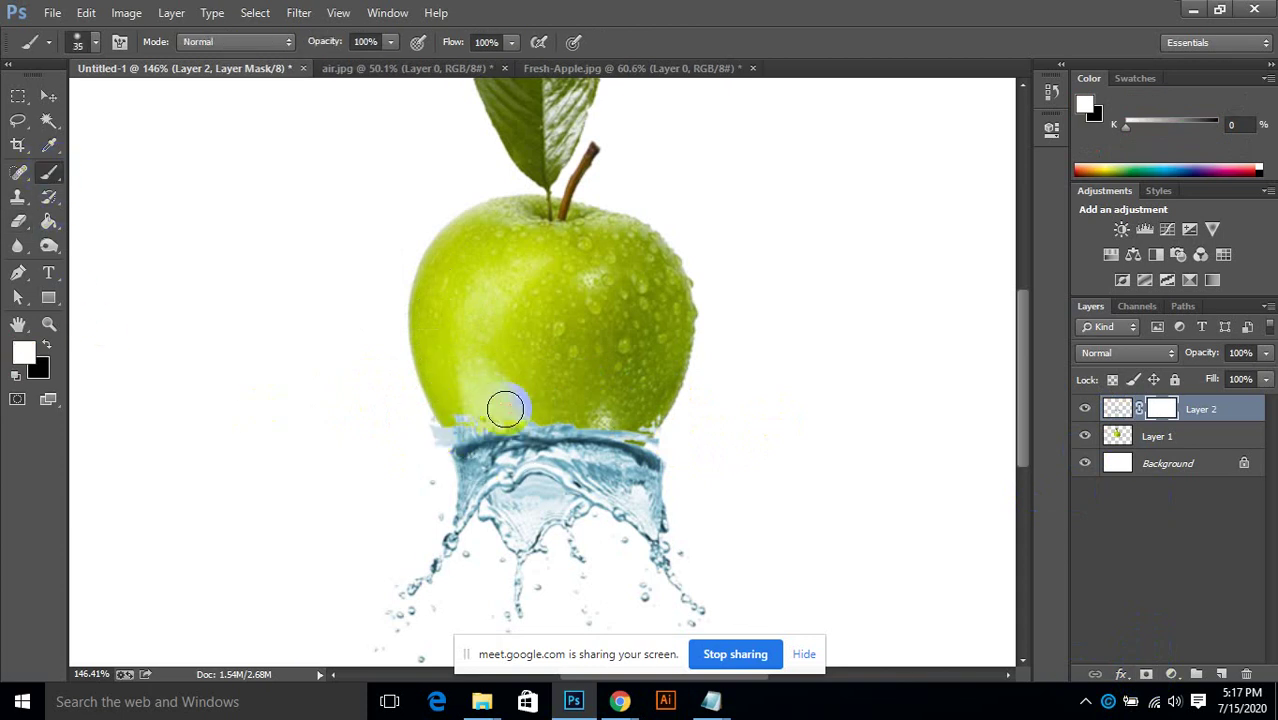
click(47, 345)
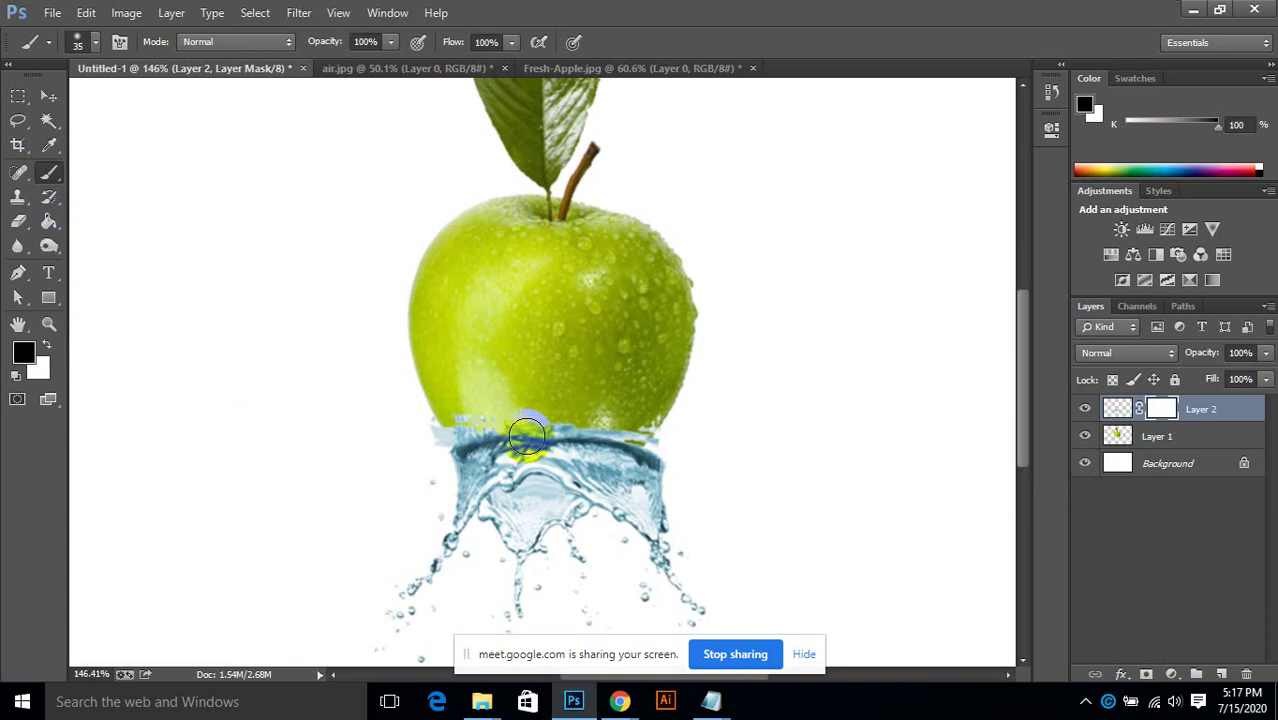
mouse_move(507, 413)
mouse_down()
mouse_move(442, 411)
mouse_move(568, 399)
mouse_move(563, 411)
mouse_move(678, 443)
mouse_move(660, 440)
mouse_up()
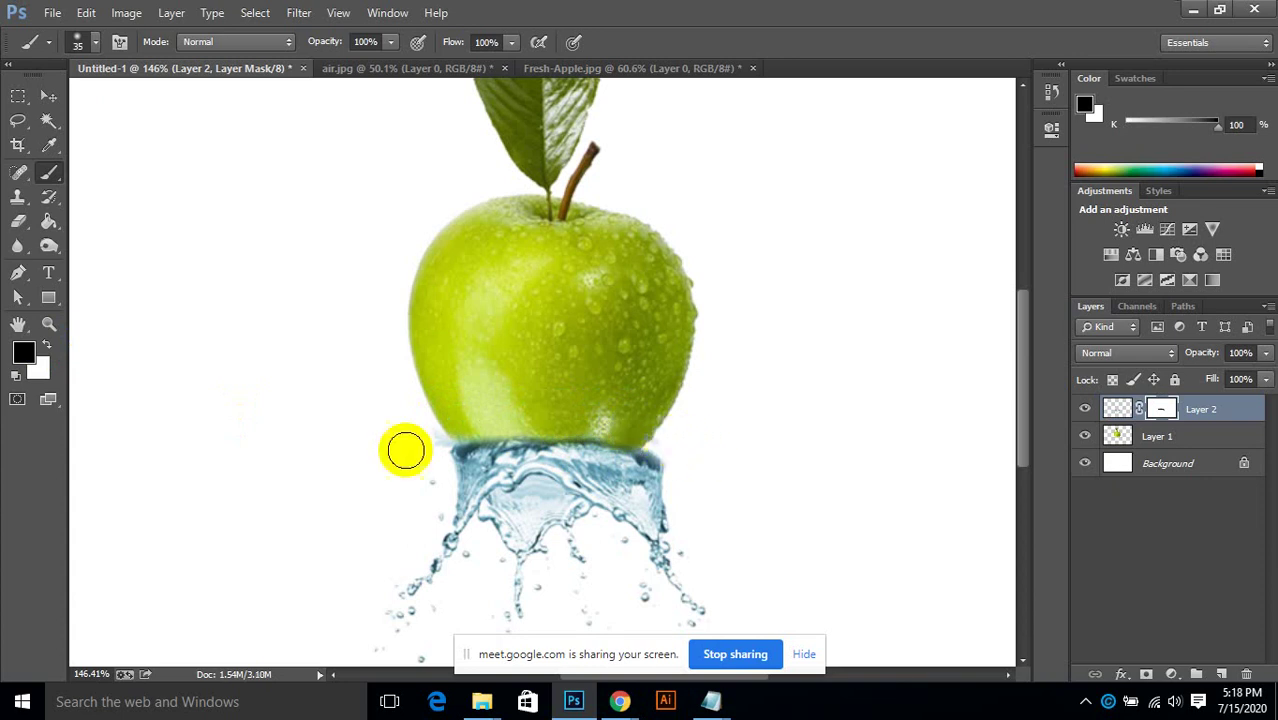
mouse_move(408, 448)
mouse_down()
mouse_move(437, 459)
mouse_move(425, 440)
mouse_up()
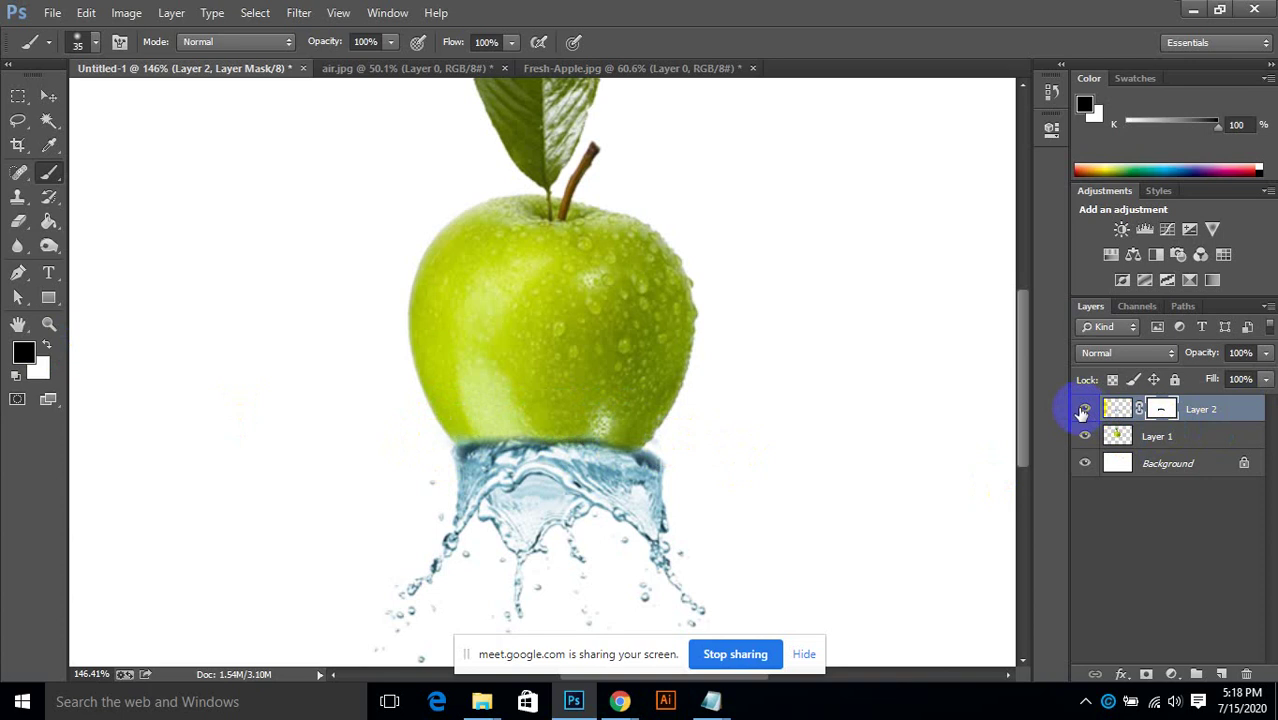
Step: Warp the splash on Layer 2 by pulling its two upper corners inward so it fits the apple's base, and apply the transformation
key(ctrl+t)
right_click(620, 488)
click(668, 331)
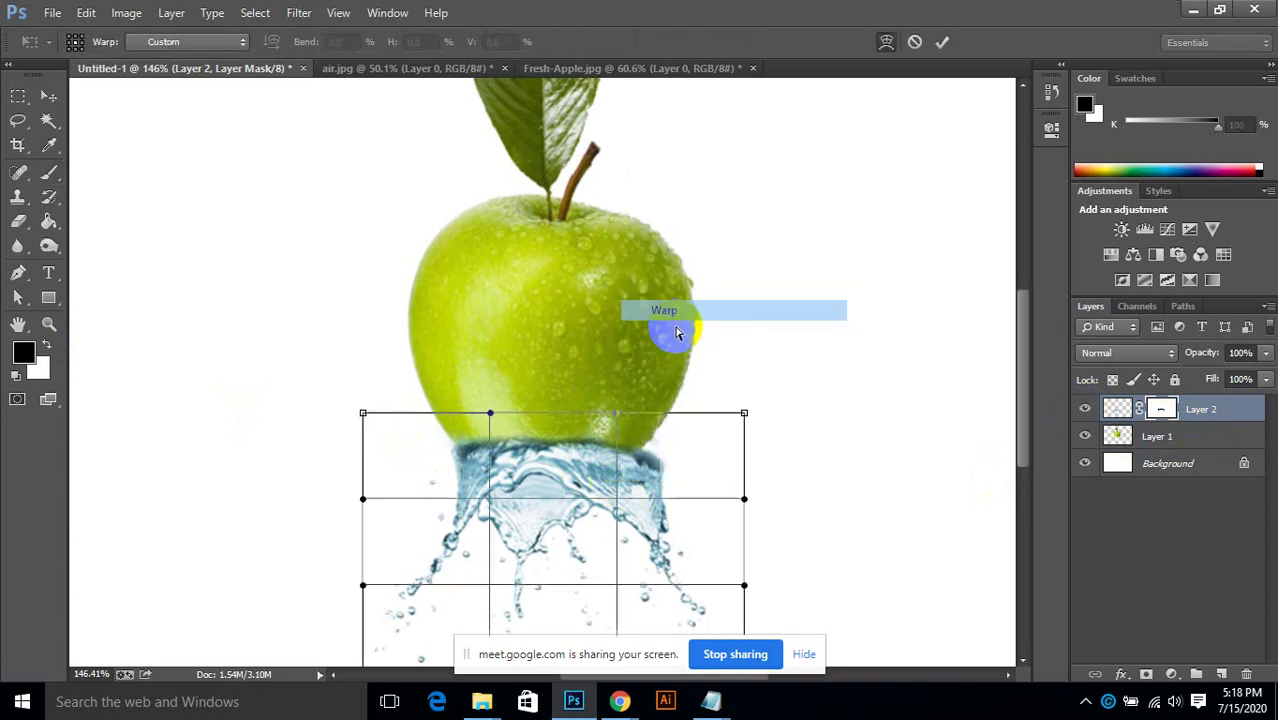
drag(744, 413, 681, 386)
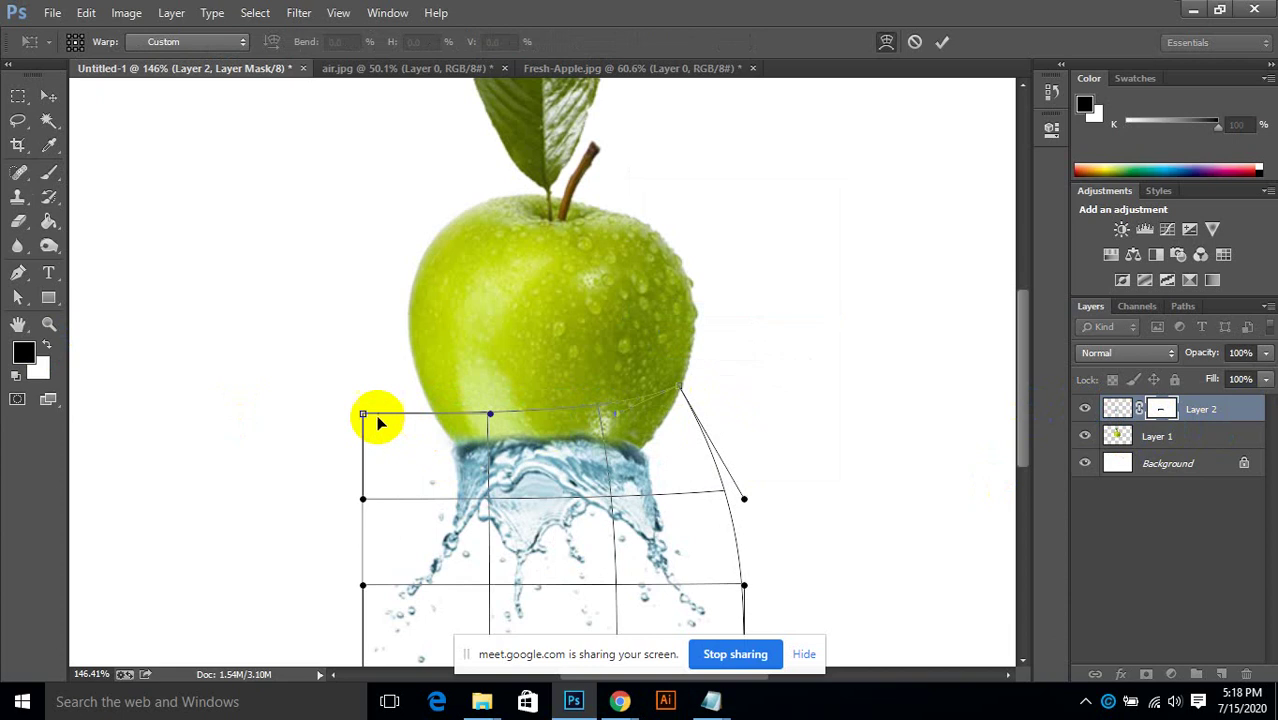
drag(363, 414, 374, 410)
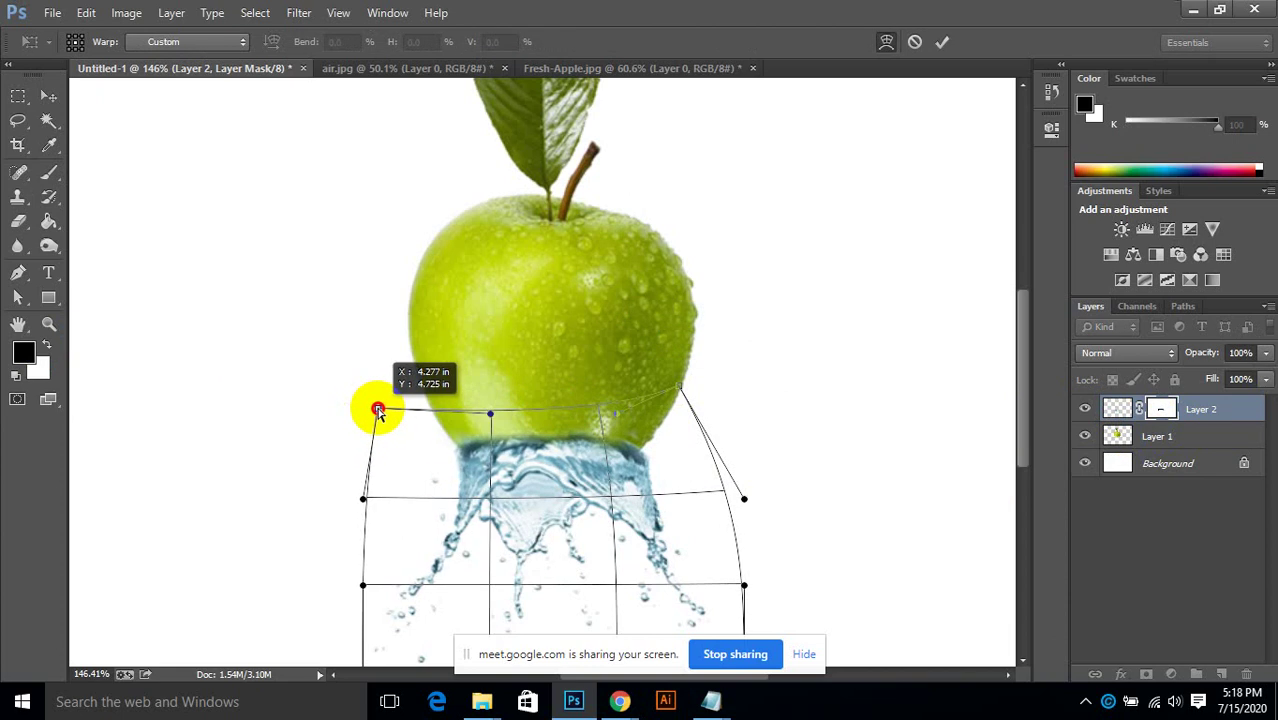
drag(378, 410, 378, 410)
click(942, 41)
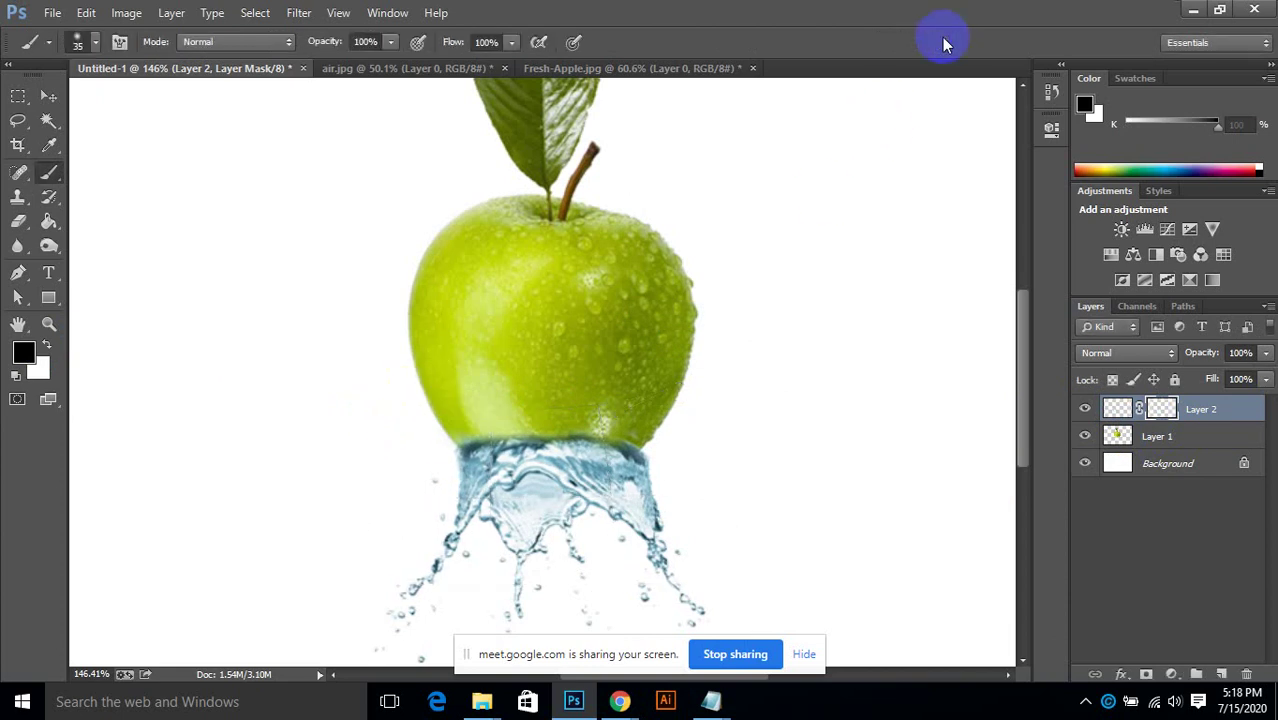
Step: Add a Hue/Saturation adjustment clipped to the apple on Layer 1 and set its hue to about +44
click(1085, 437)
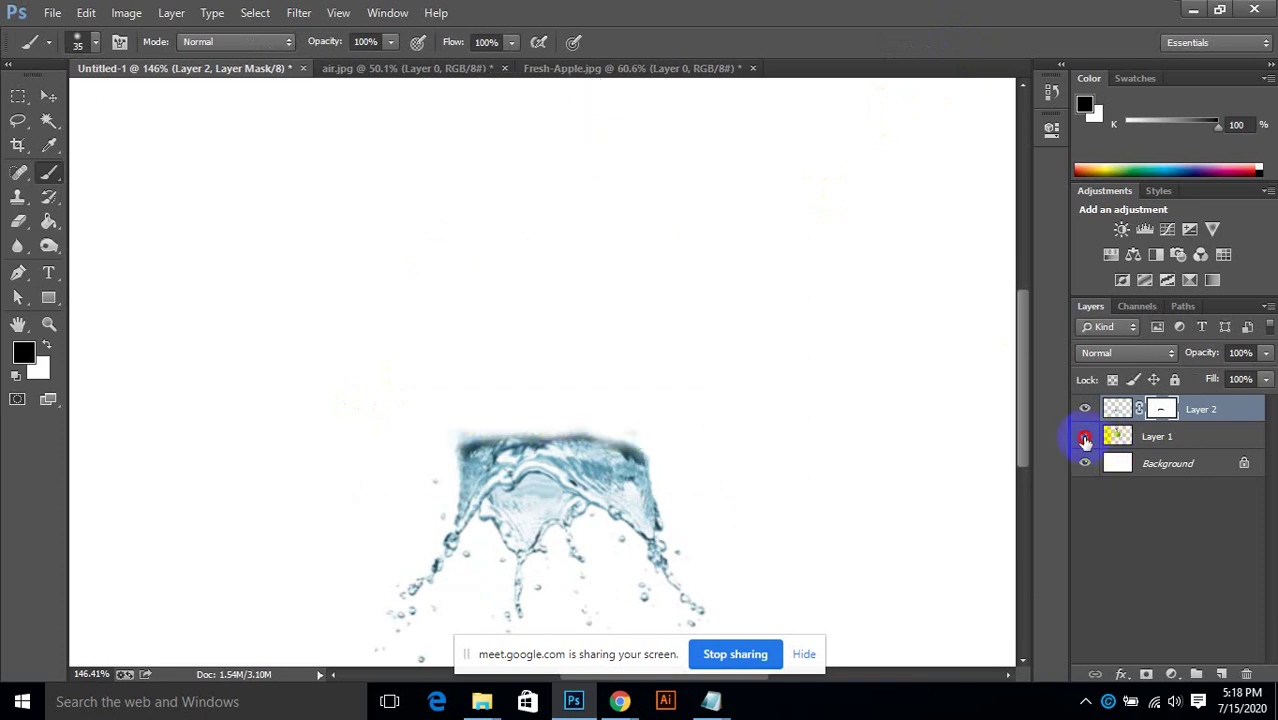
click(1086, 440)
click(1165, 438)
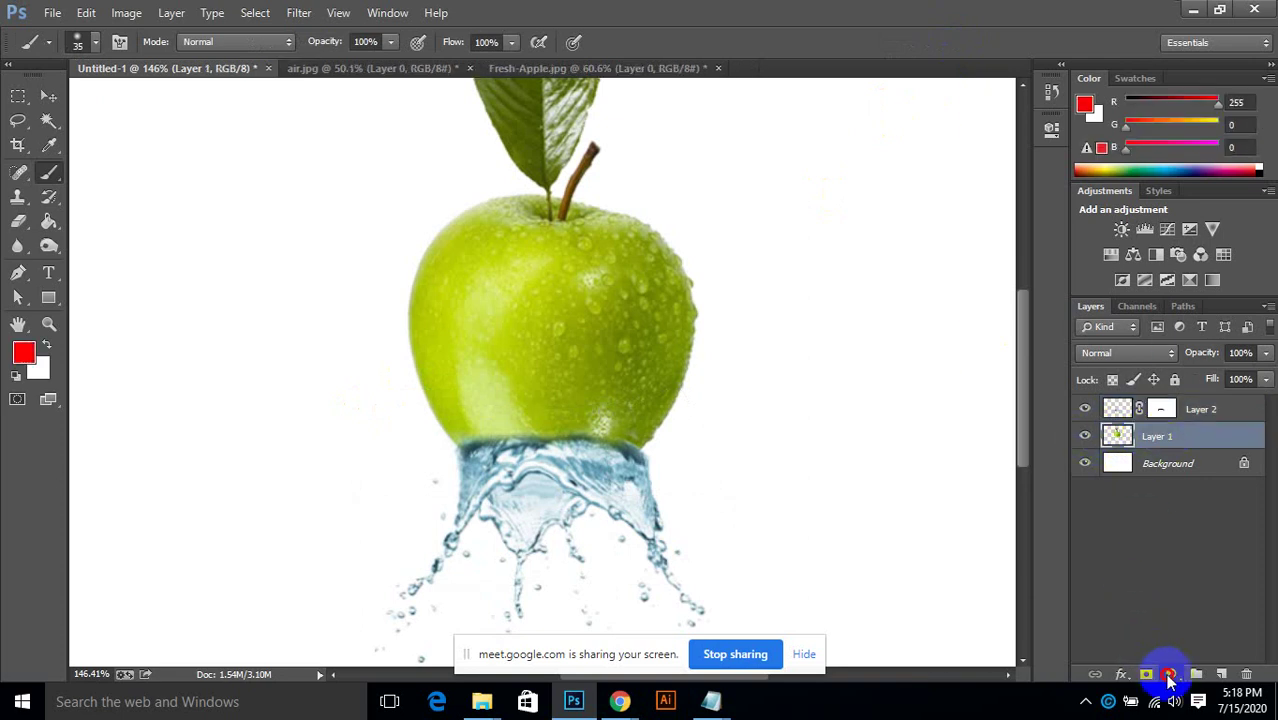
click(1169, 675)
click(1150, 447)
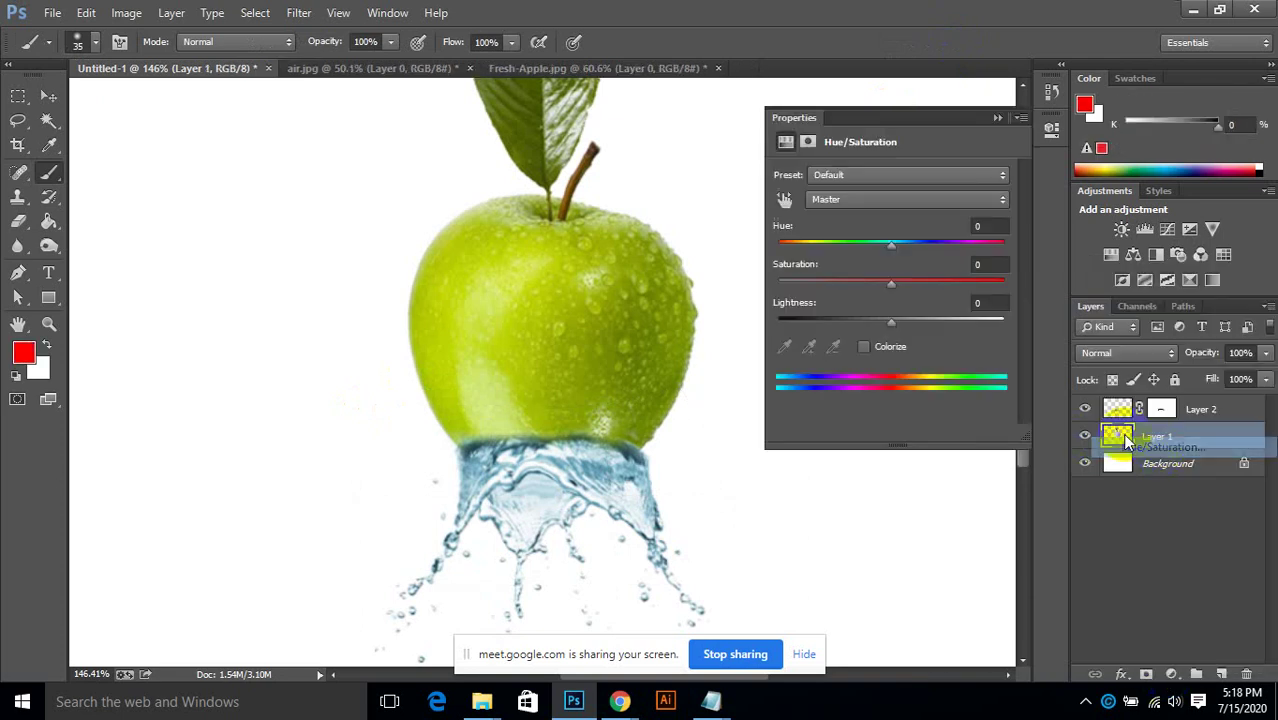
click(889, 436)
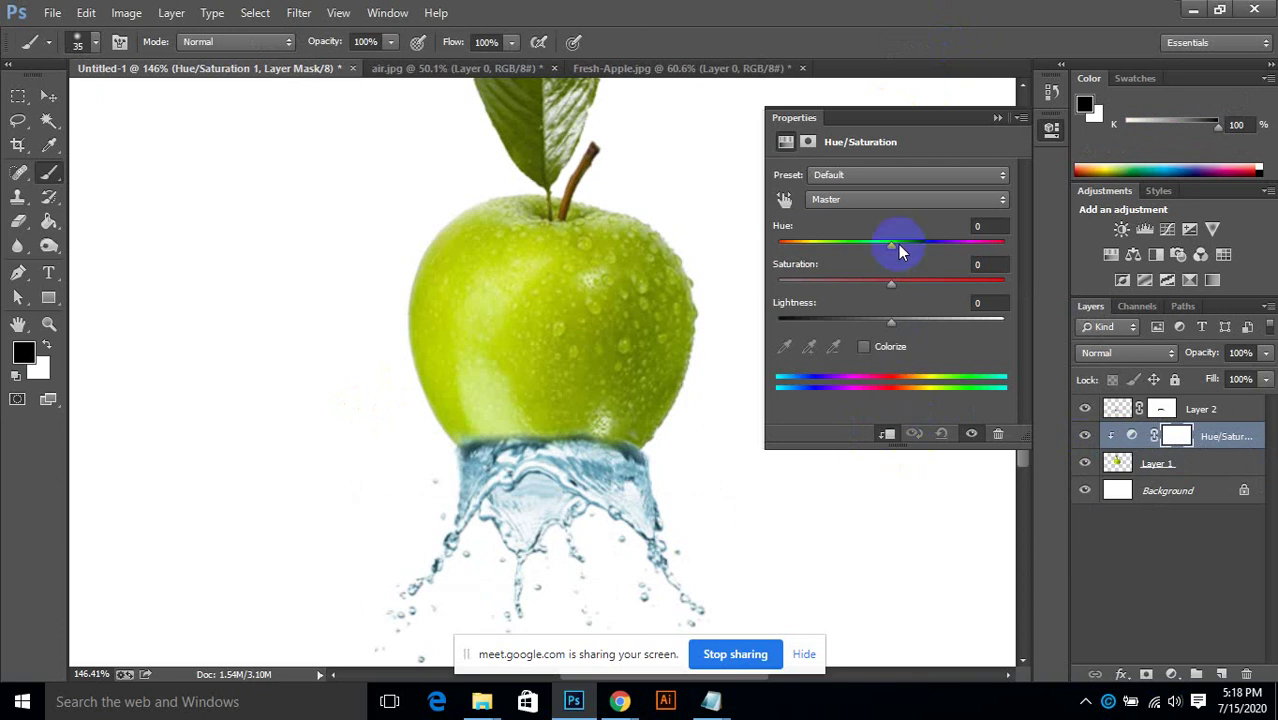
drag(898, 244, 925, 243)
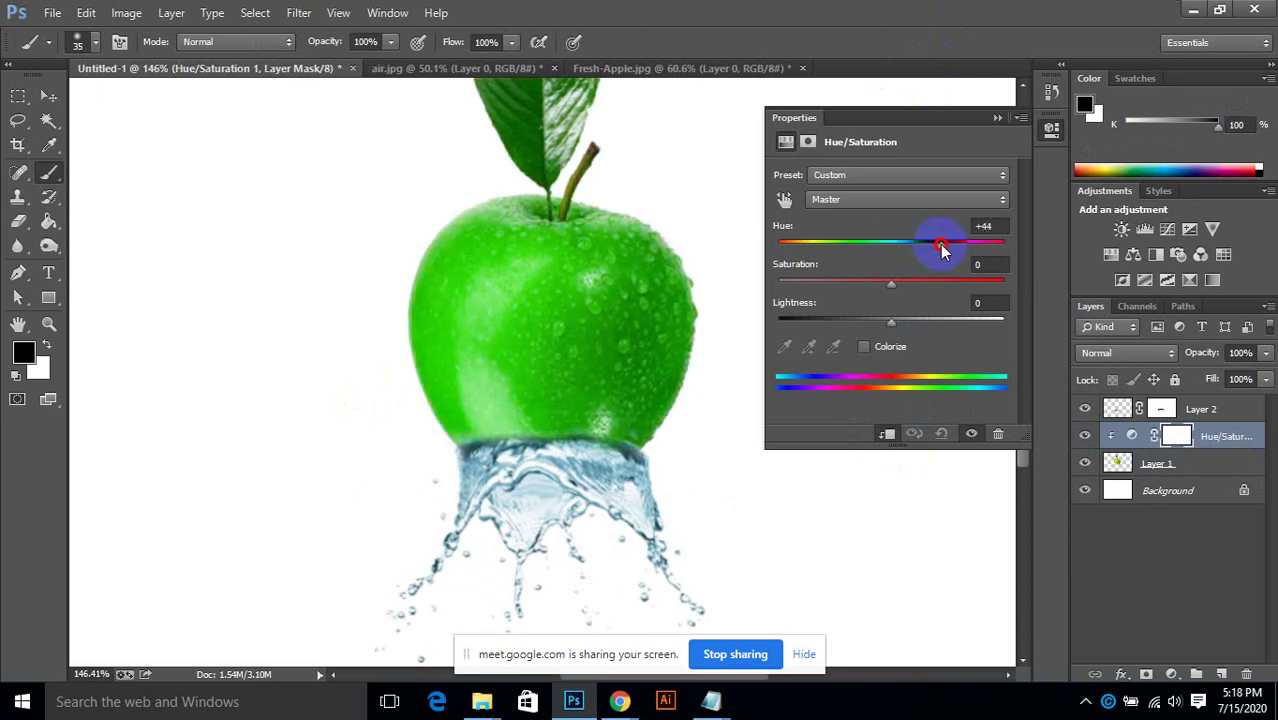
click(1000, 118)
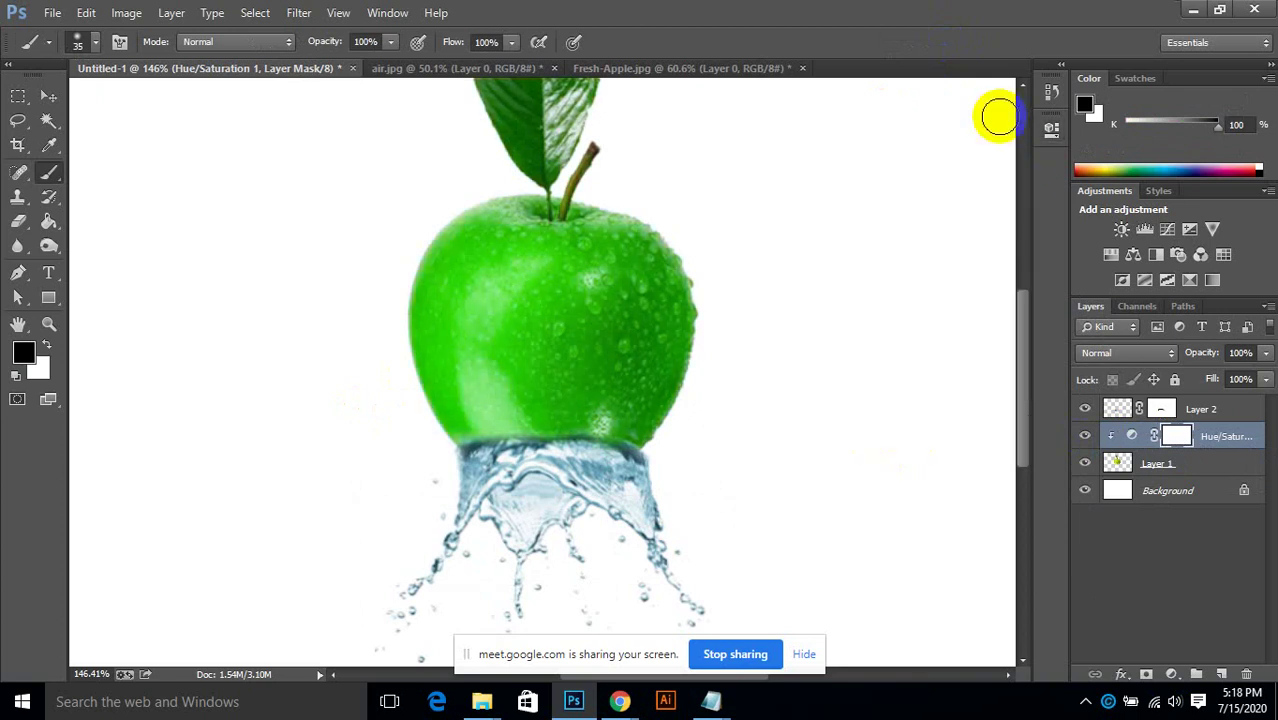
Step: Add a Hue/Saturation adjustment clipped to the splash on Layer 2 with hue -83 and saturation +42
click(1085, 408)
click(1085, 408)
click(1133, 408)
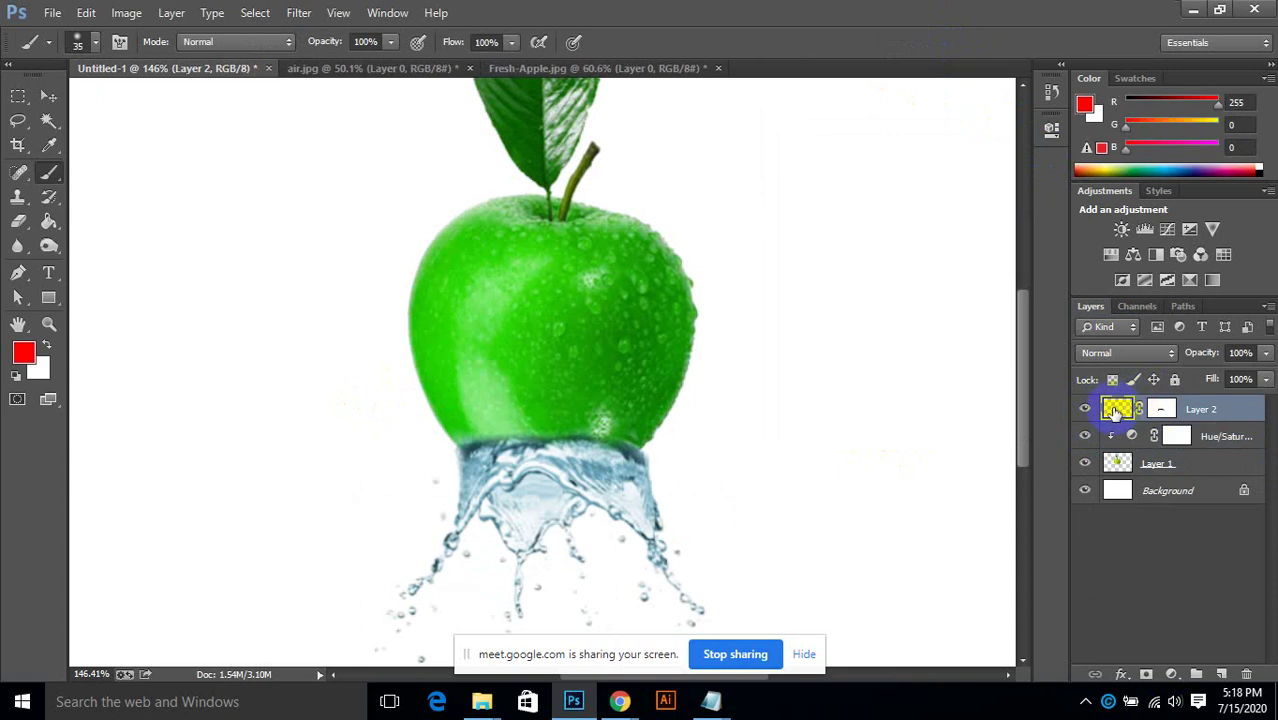
right_click(1118, 408)
click(1163, 410)
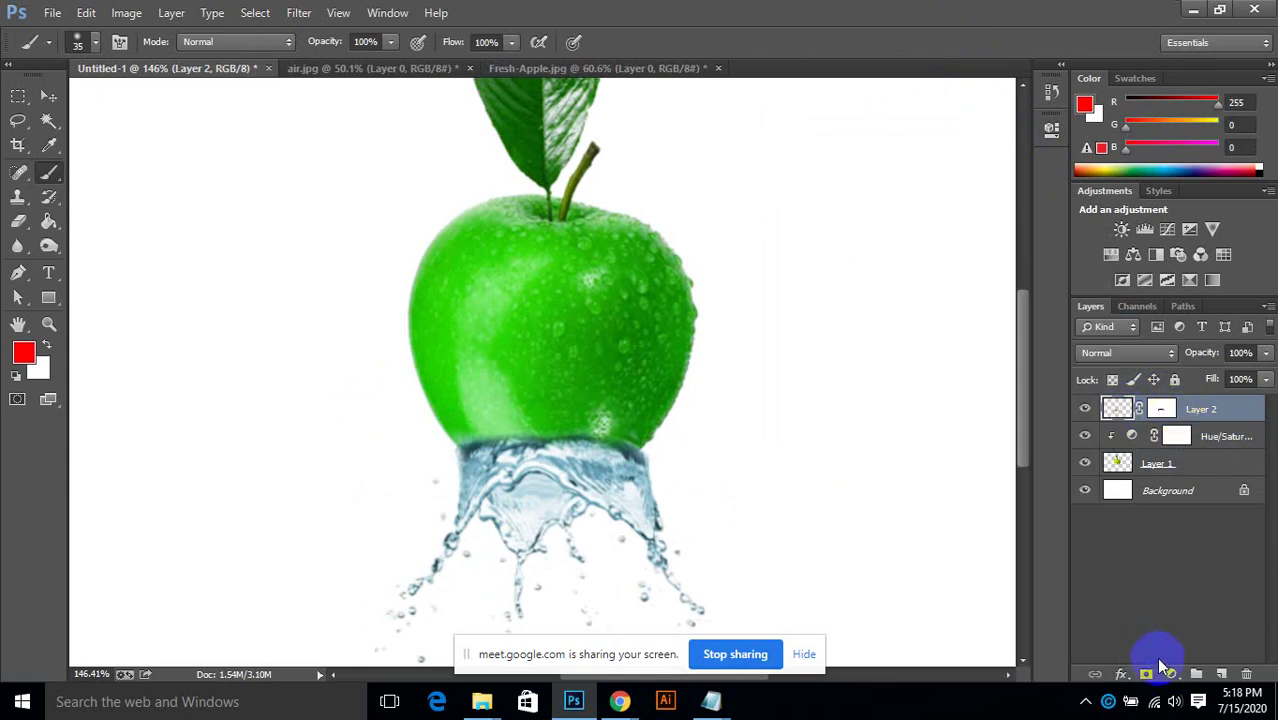
click(1160, 664)
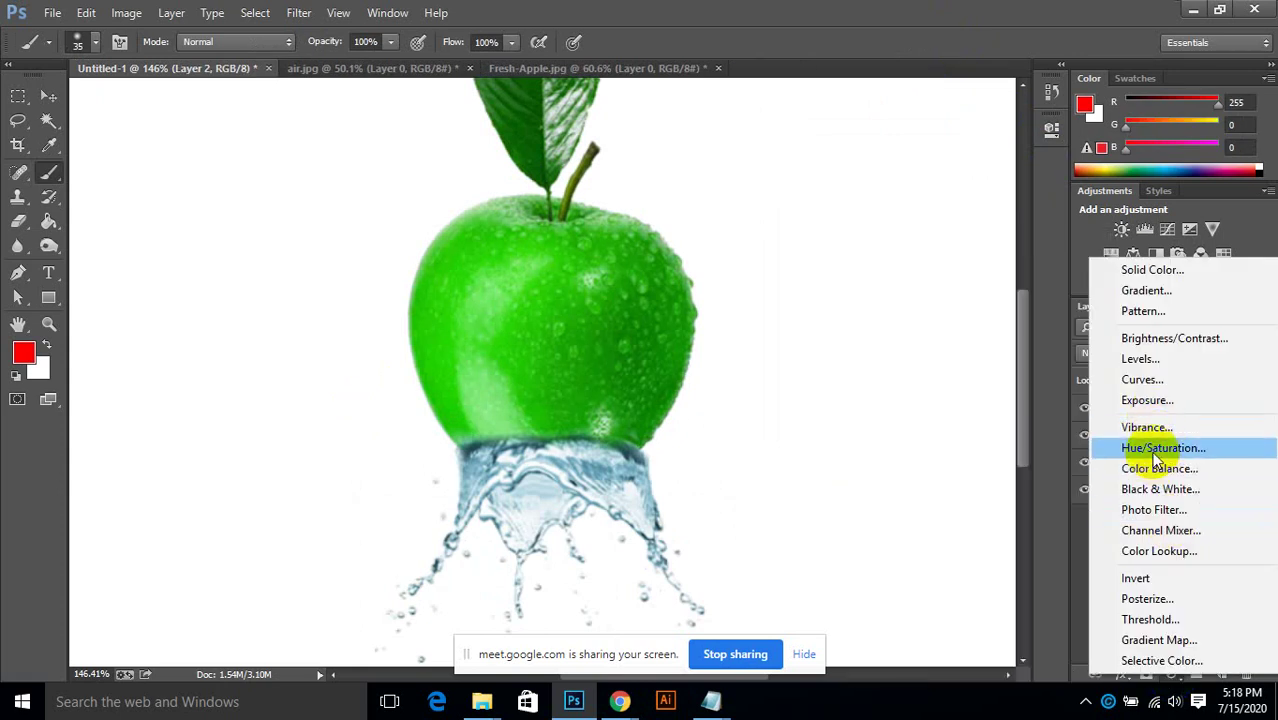
click(1157, 448)
click(887, 433)
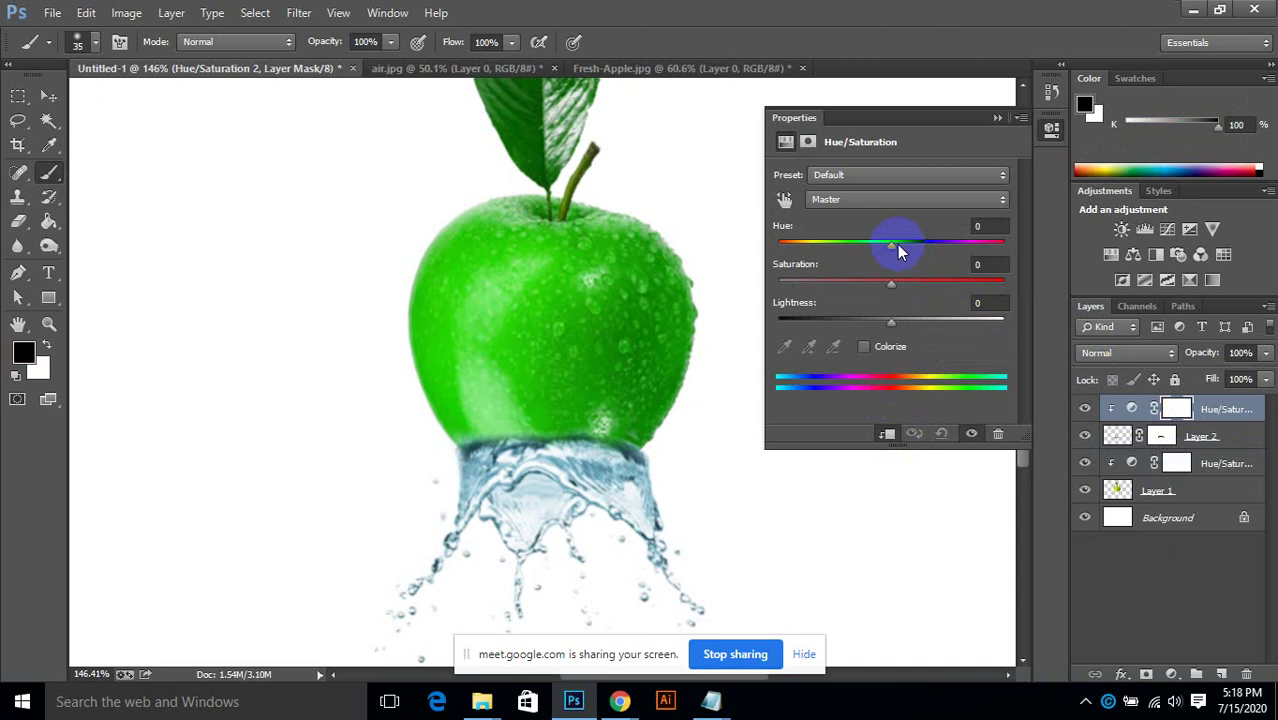
drag(897, 250, 797, 263)
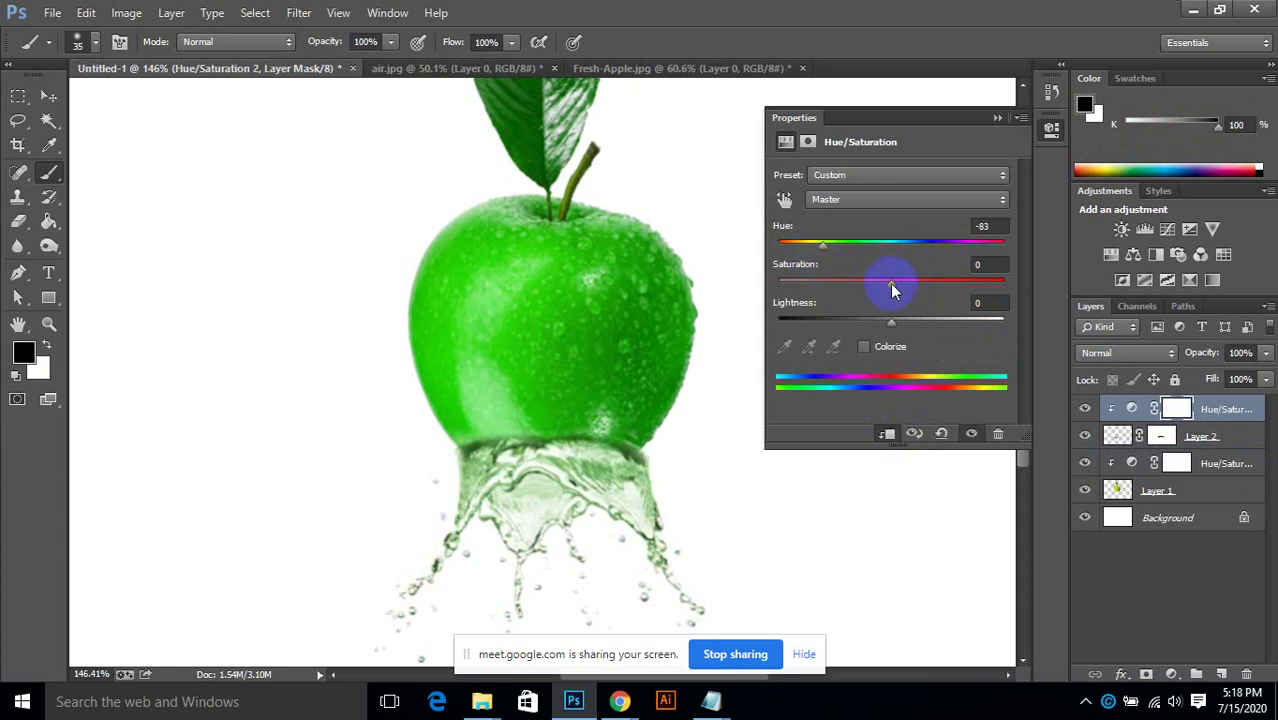
drag(891, 285, 860, 288)
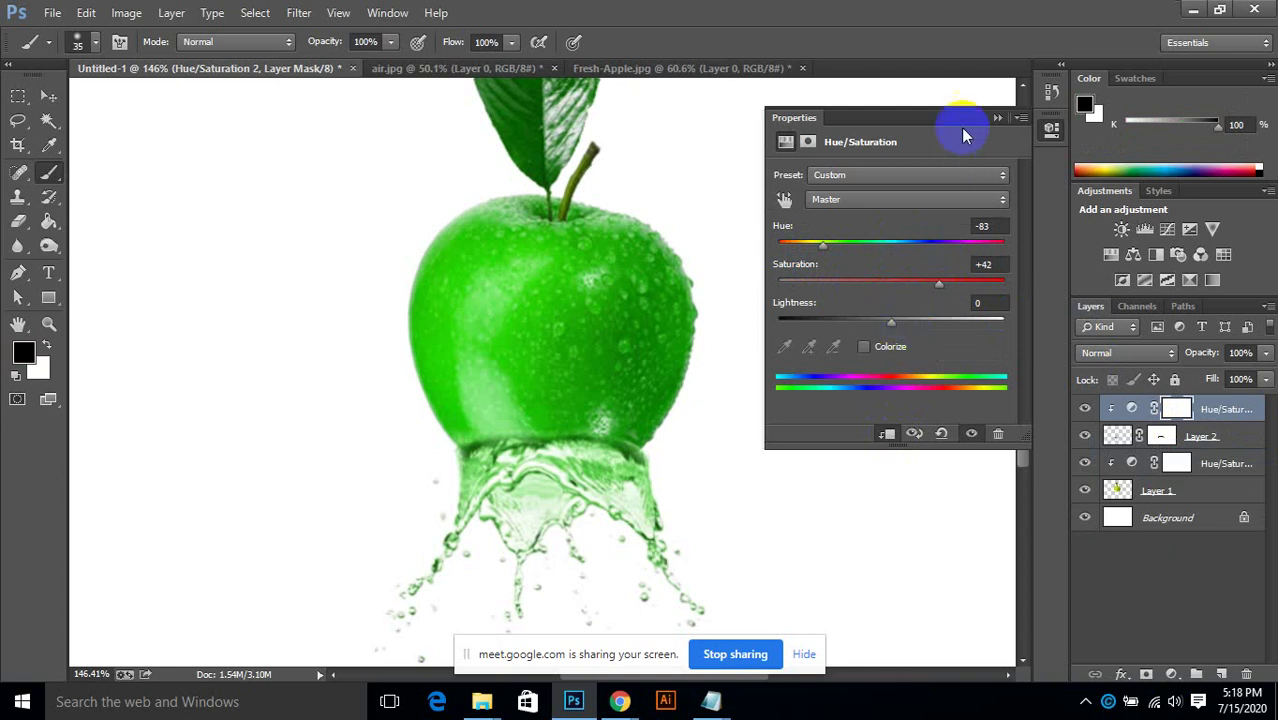
click(997, 118)
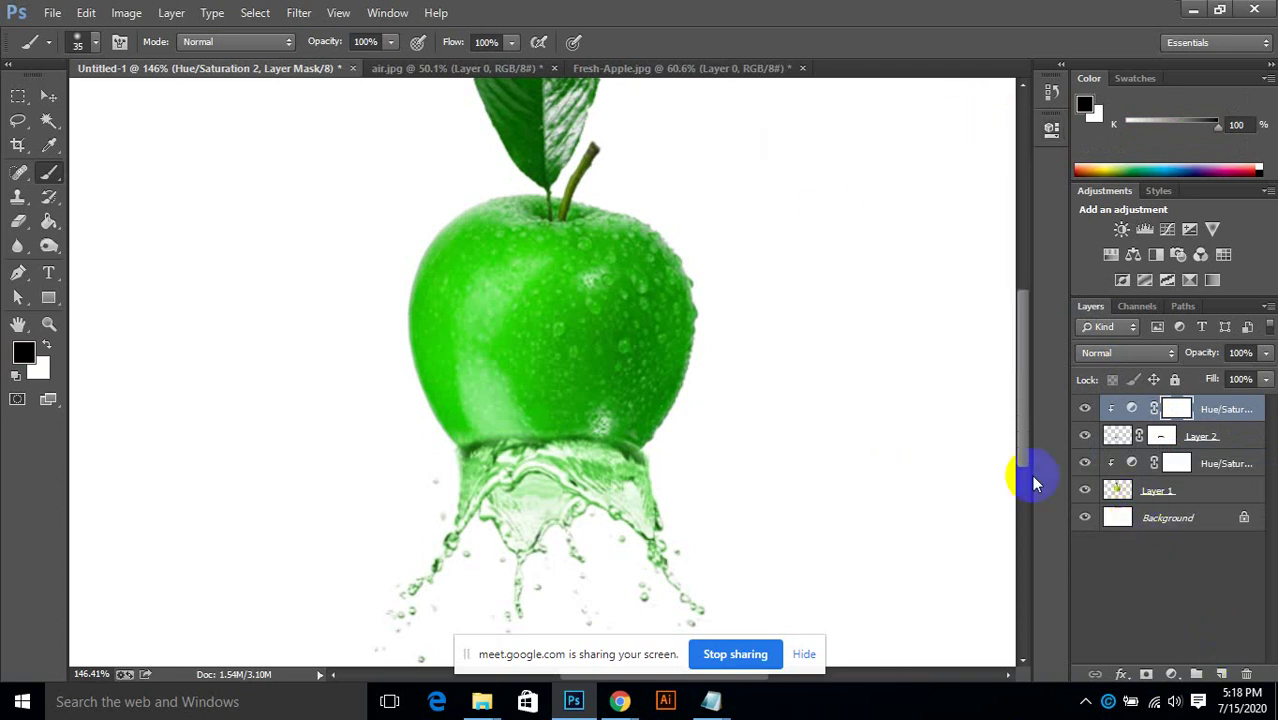
alt+scroll(905, 503, down, 2)
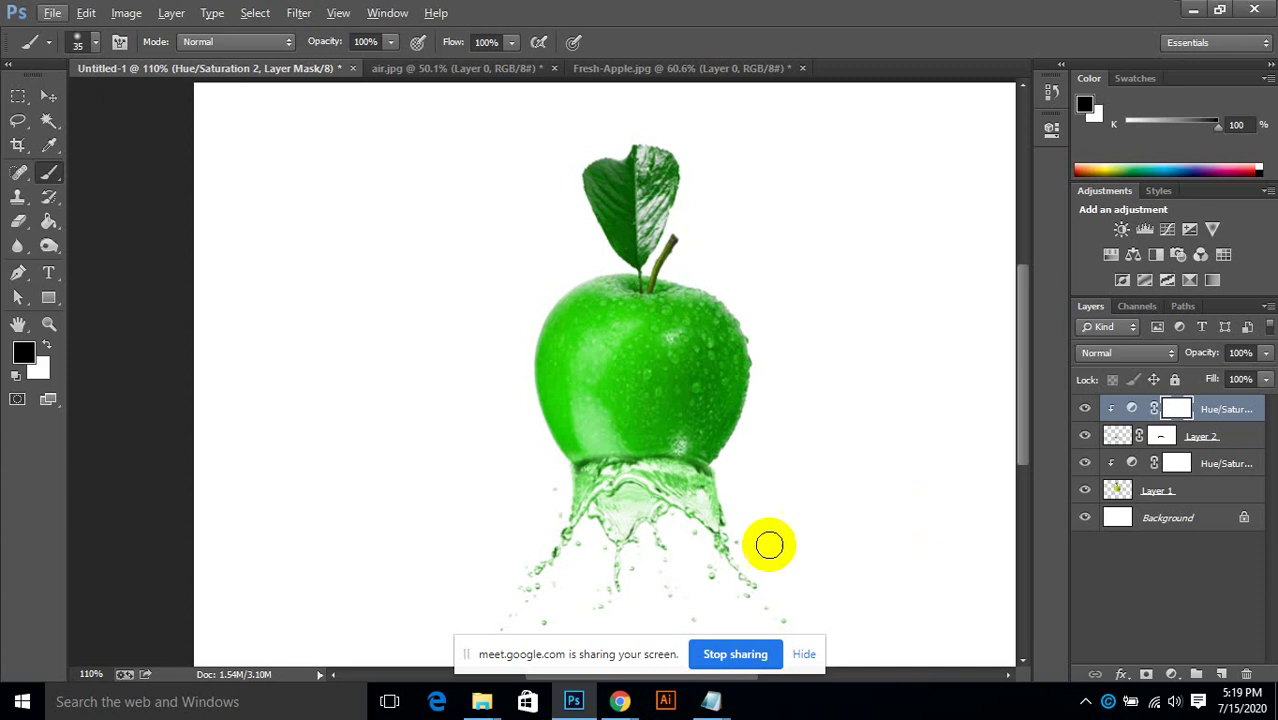
Step: Switch to Chrome and go back from the open YouTube channel's video list to the channel's home page
mouse_move(620, 701)
mouse_move(554, 614)
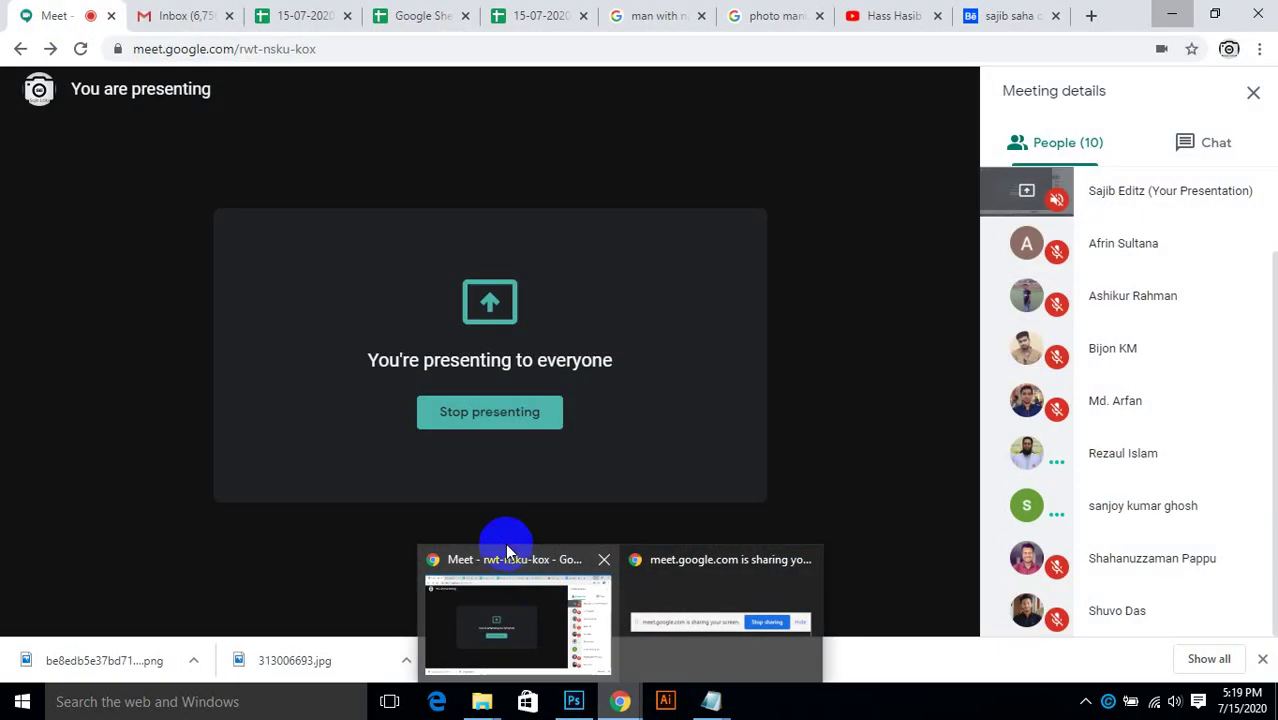
click(507, 551)
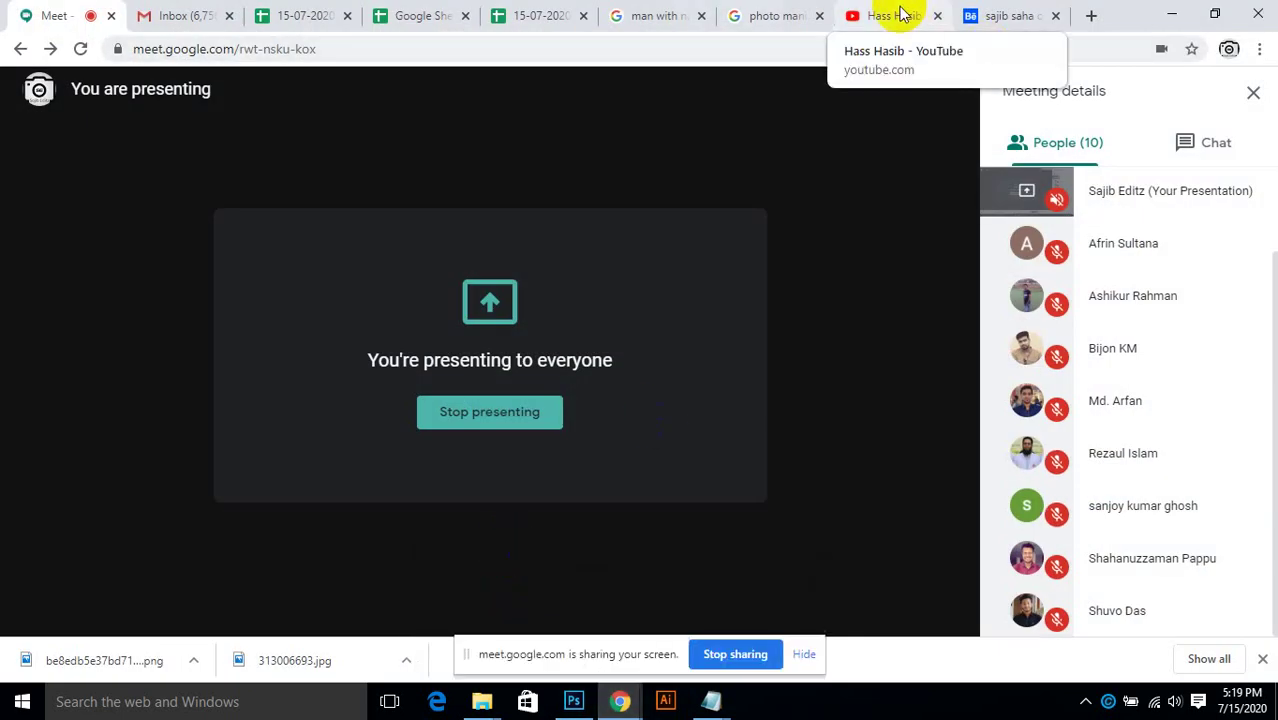
click(895, 15)
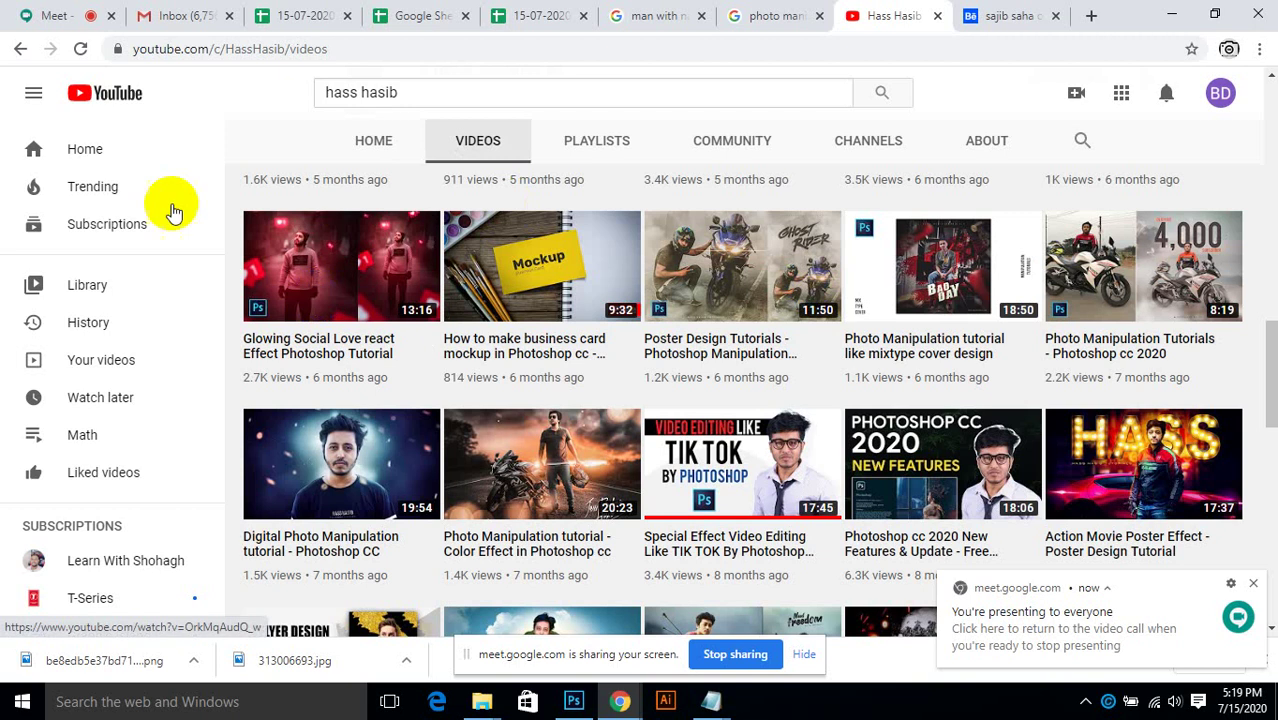
drag(430, 90, 277, 94)
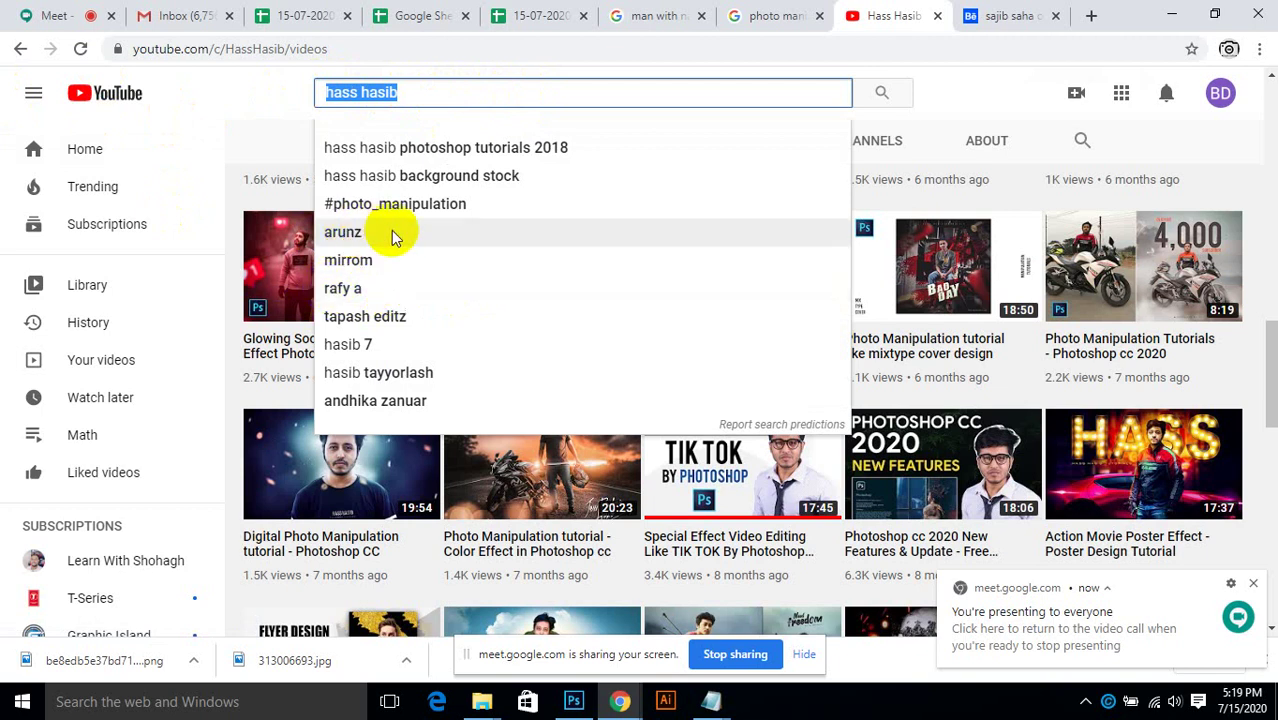
click(20, 48)
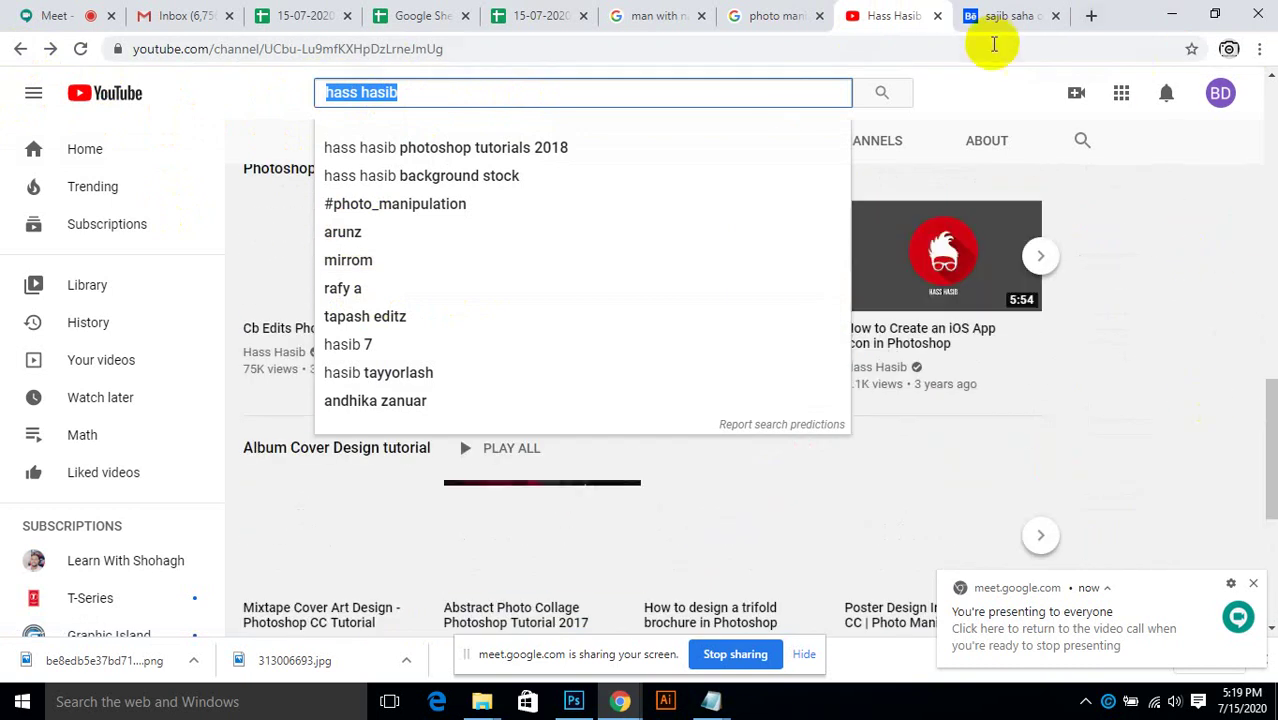
click(272, 92)
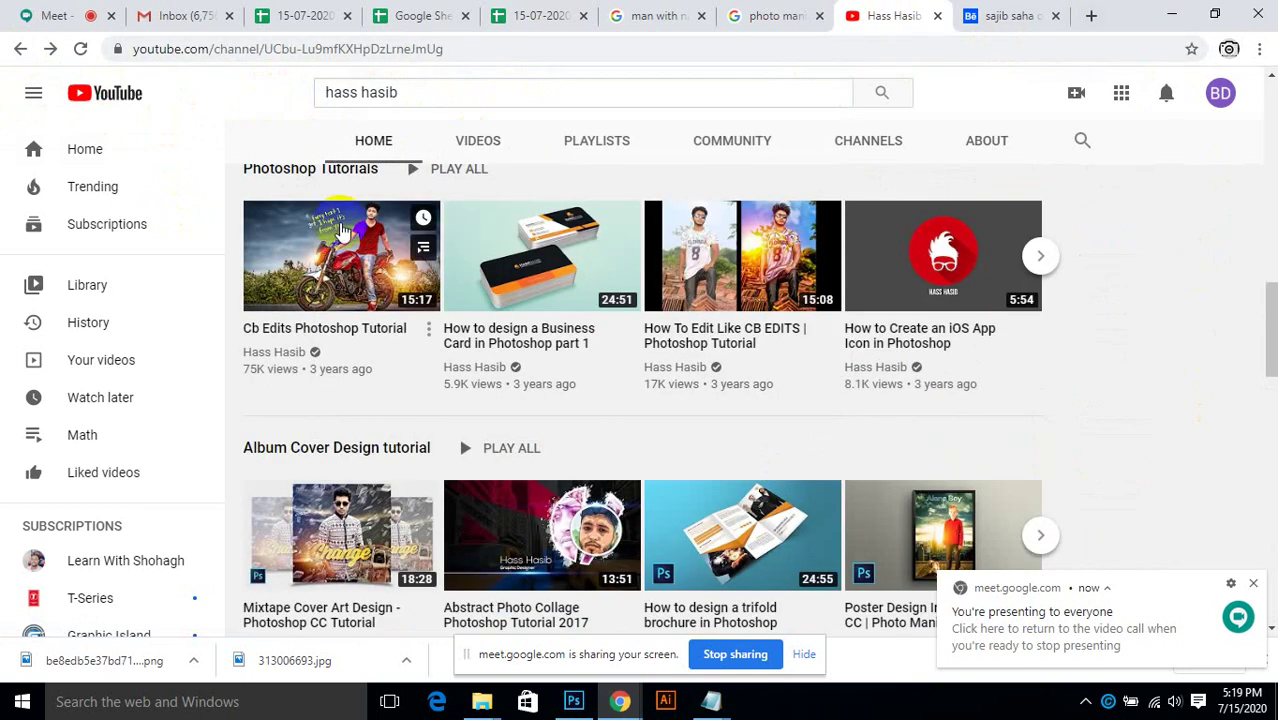
drag(428, 90, 200, 94)
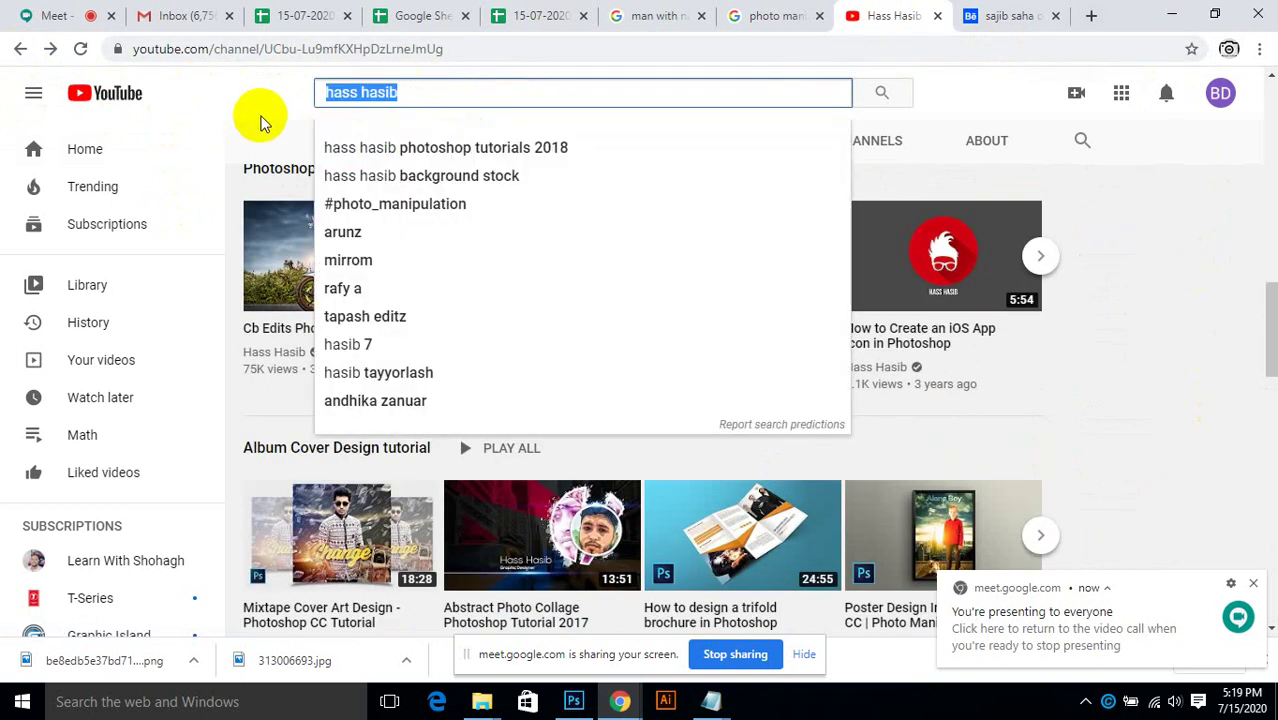
Step: Copy the search phrase "photo manipulation" from the open Google Images results page
click(776, 14)
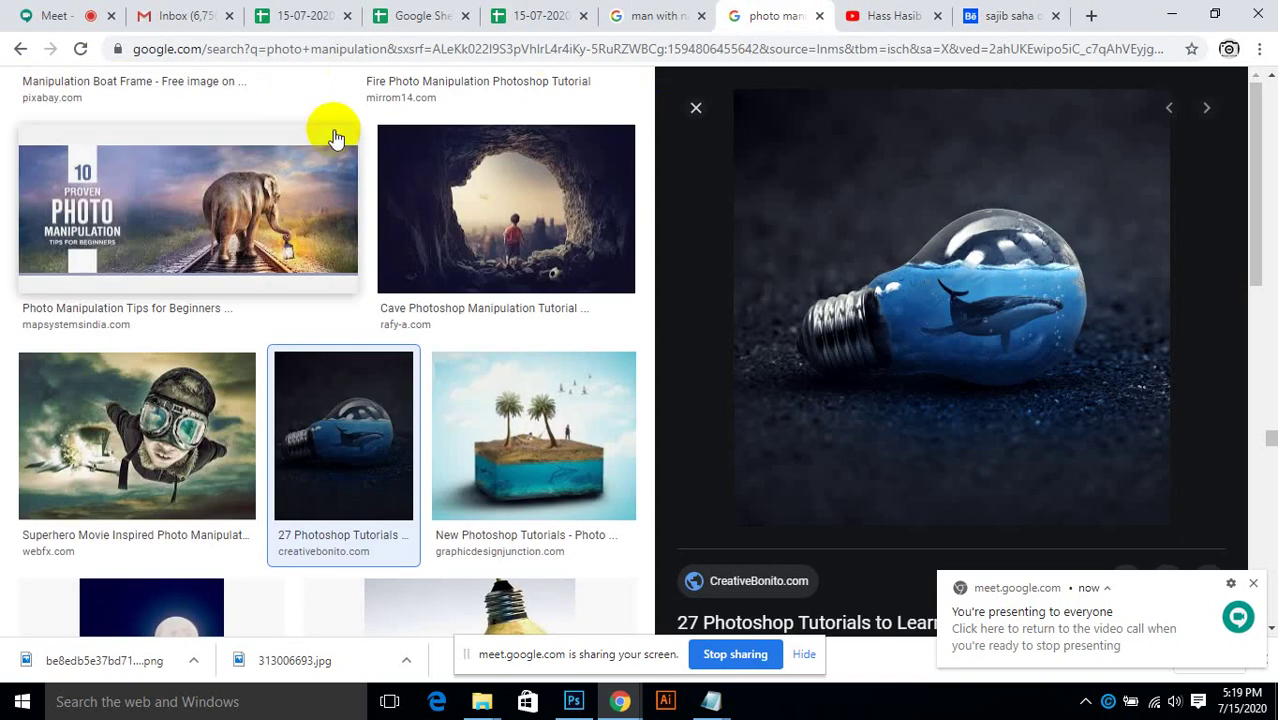
scroll(328, 128, up, 2)
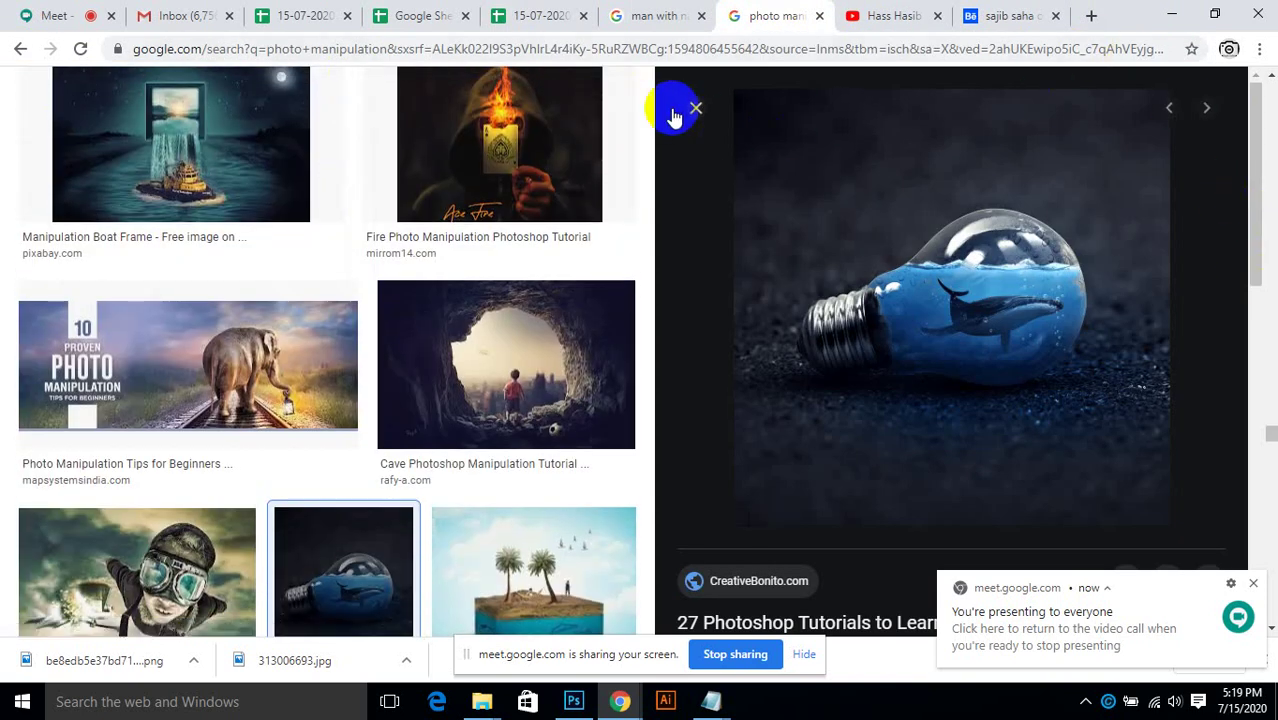
scroll(1230, 383, down, 5)
scroll(1230, 383, up, 10)
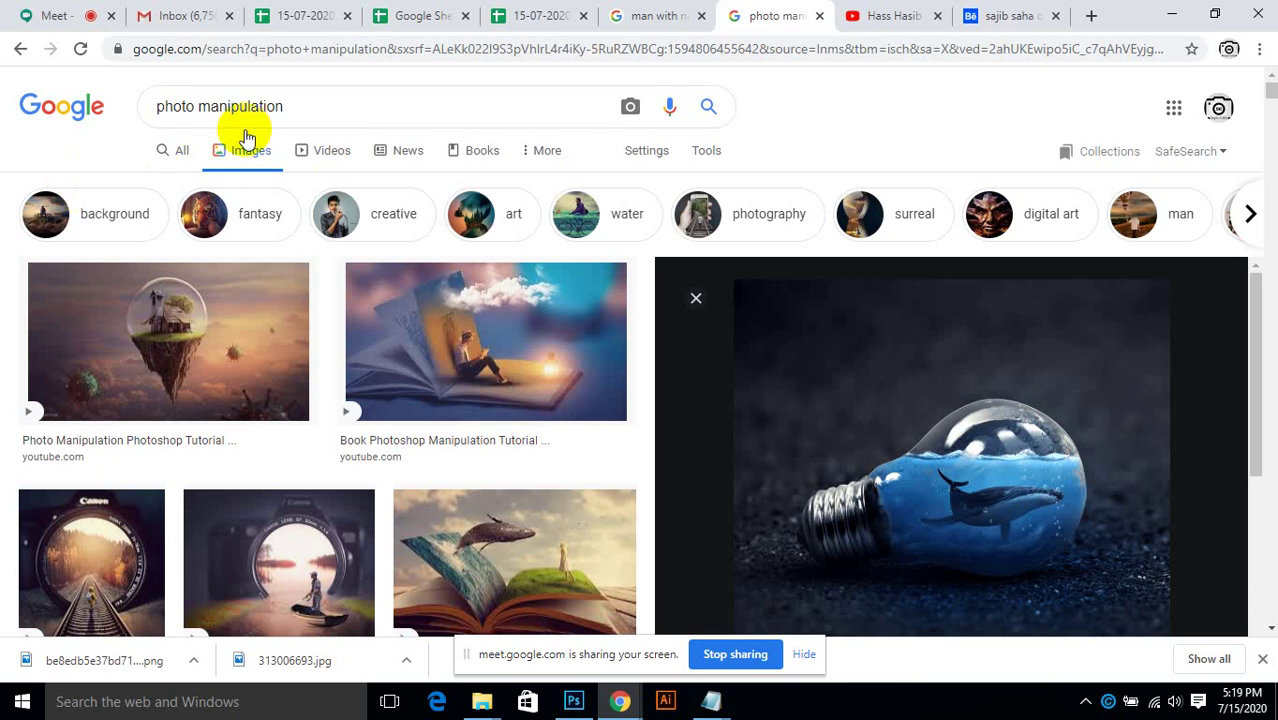
drag(283, 105, 24, 125)
key(ctrl+c)
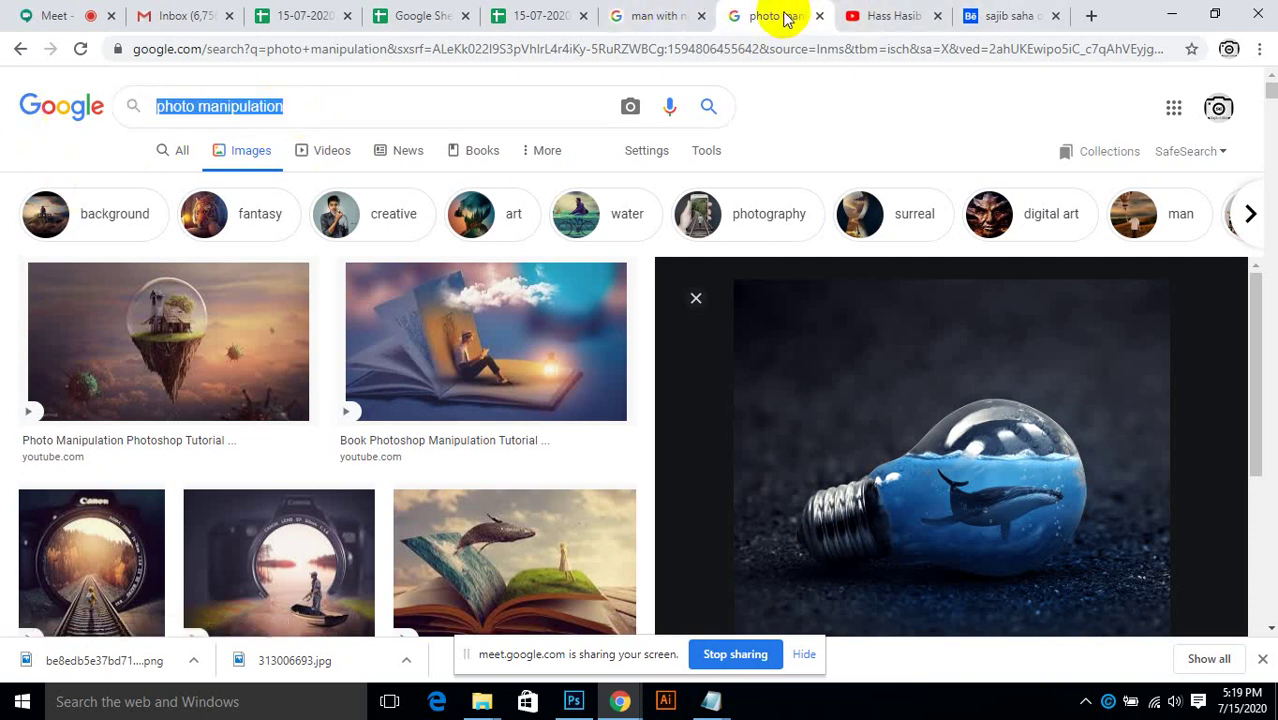
Step: Search YouTube for the copied phrase "photo manipulation" in place of the previous query and browse the listed Photoshop tutorials
click(860, 16)
click(451, 97)
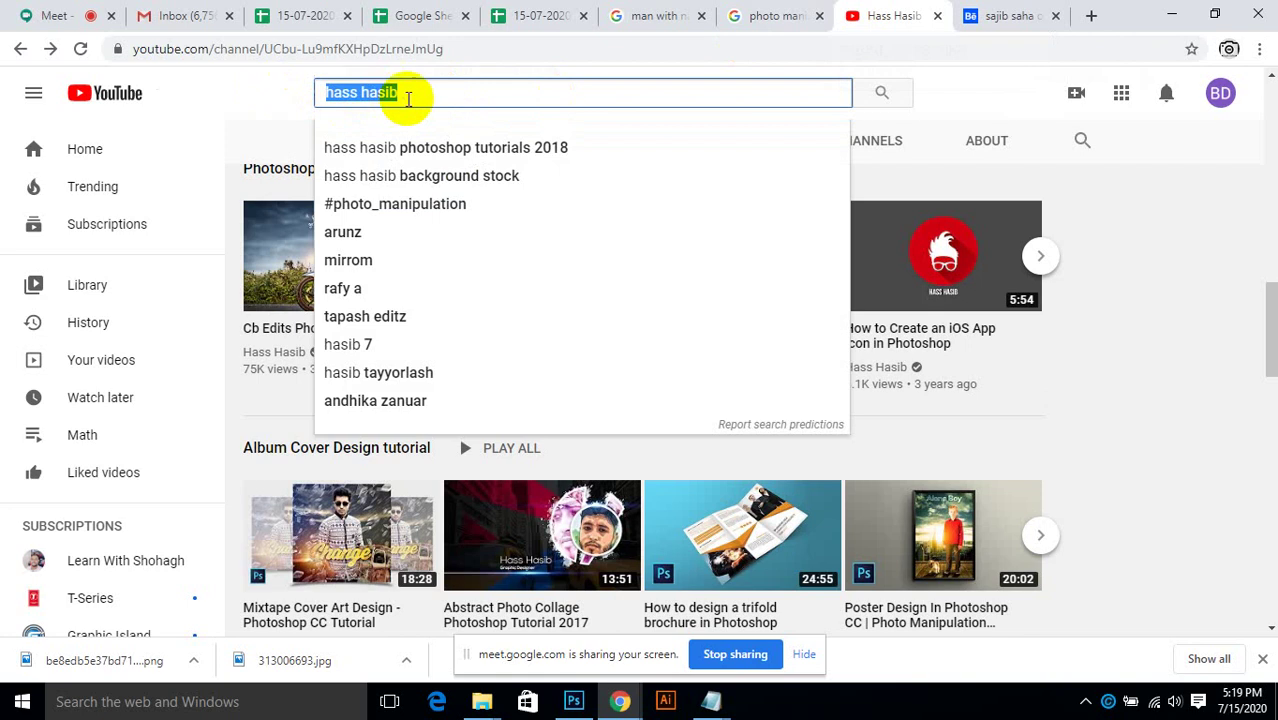
drag(418, 92, 300, 105)
key(ctrl+v)
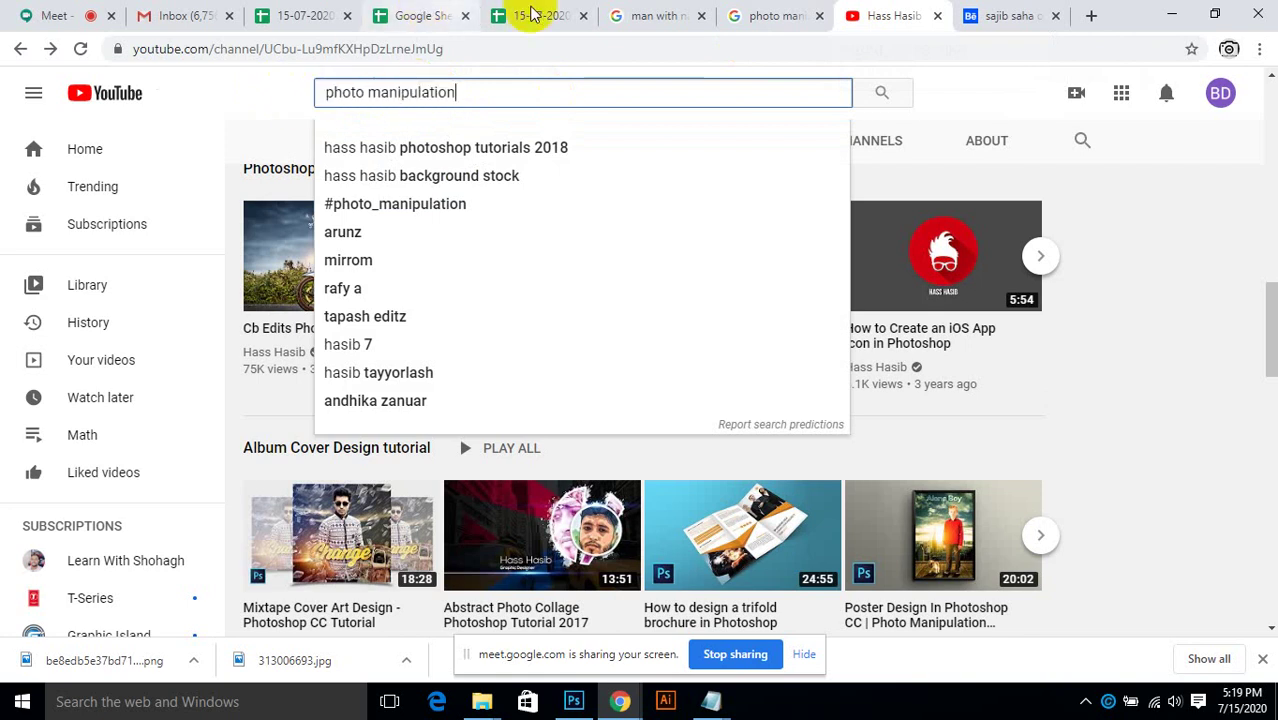
click(878, 91)
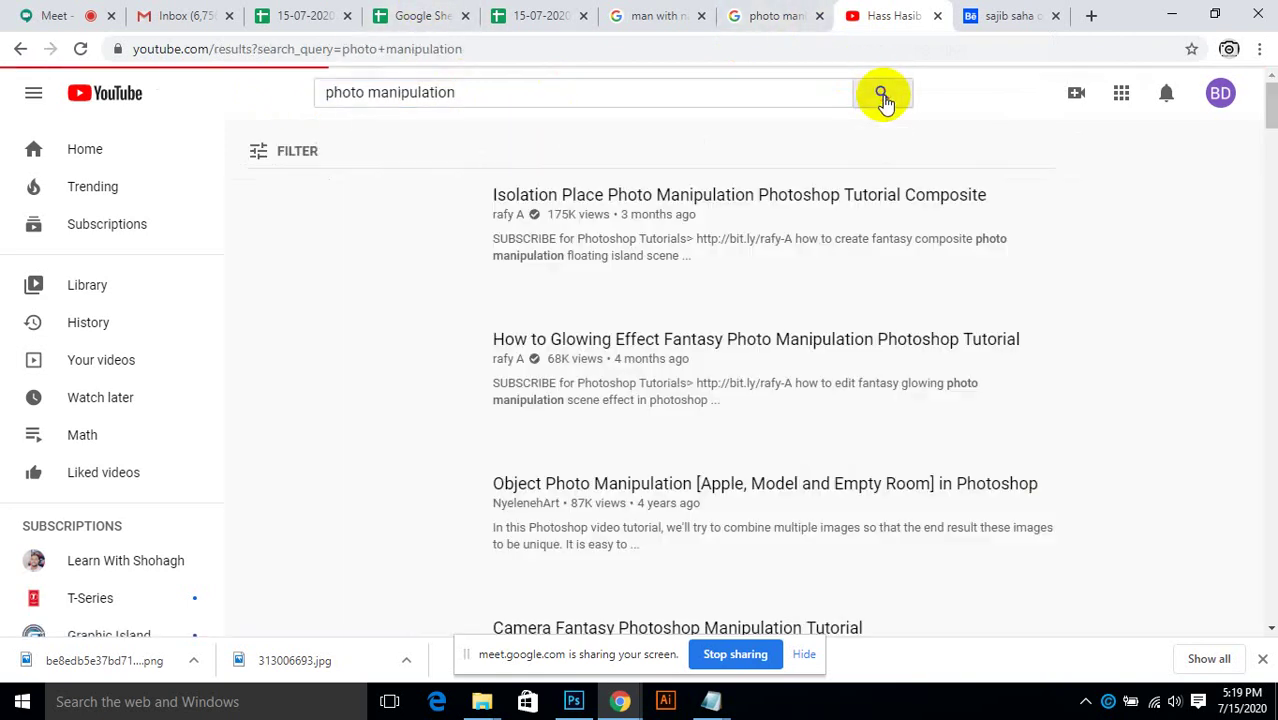
scroll(400, 430, down, 2)
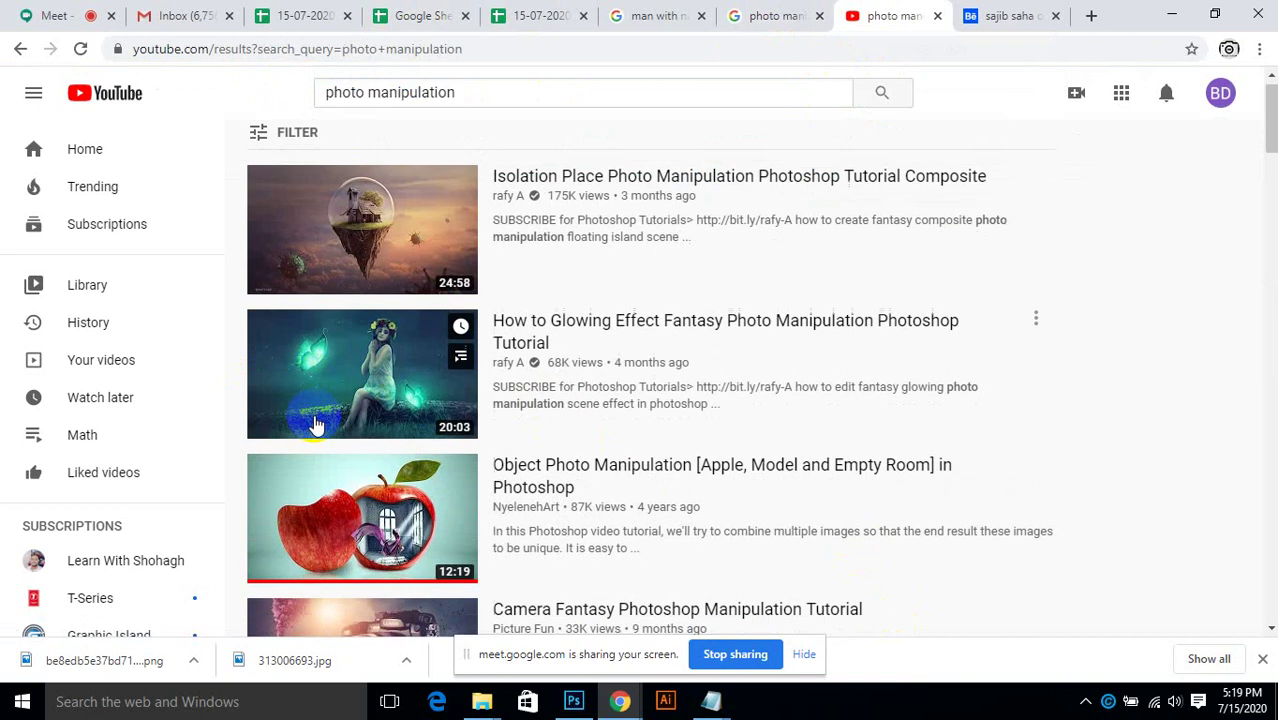
scroll(320, 340, down, 1)
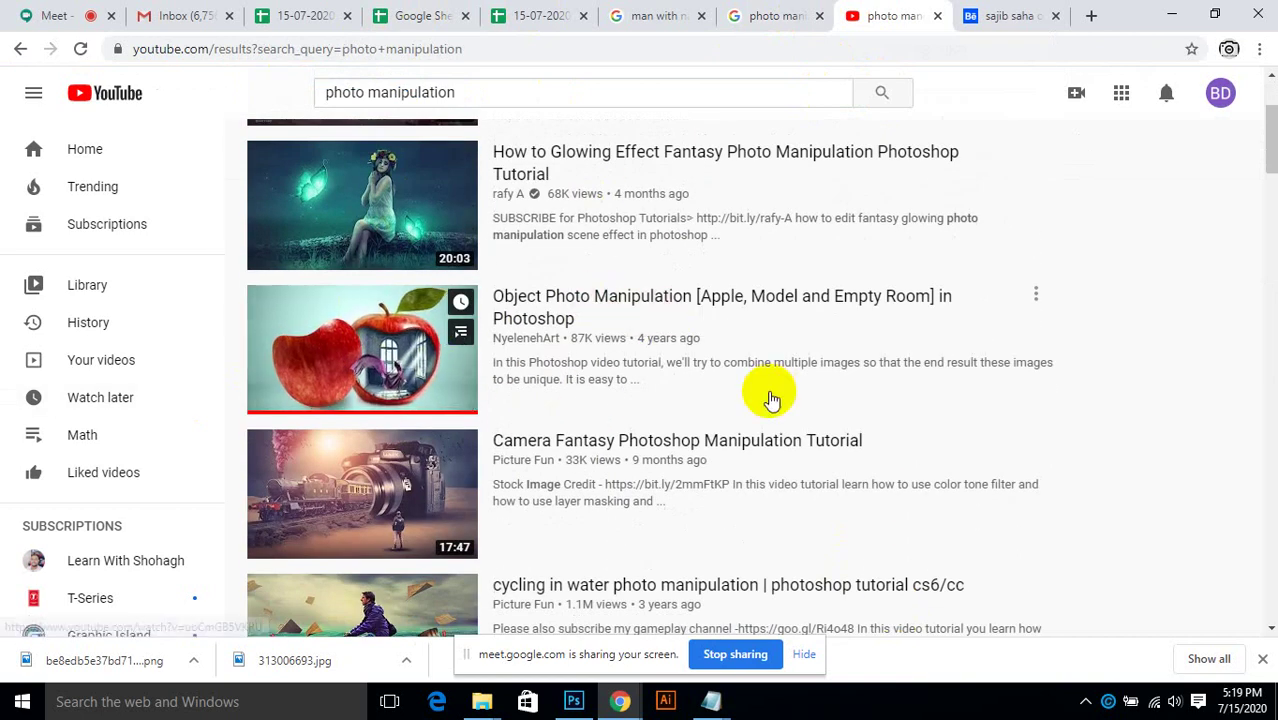
scroll(913, 294, down, 4)
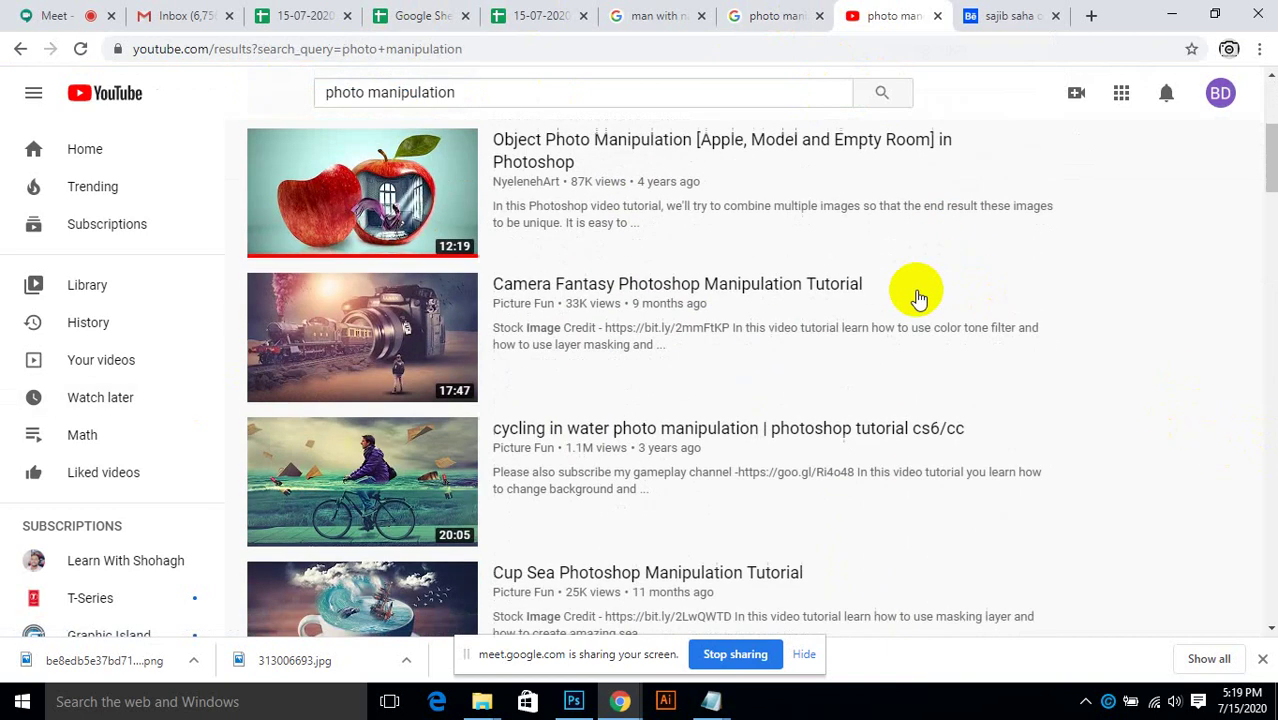
scroll(443, 312, down, 2)
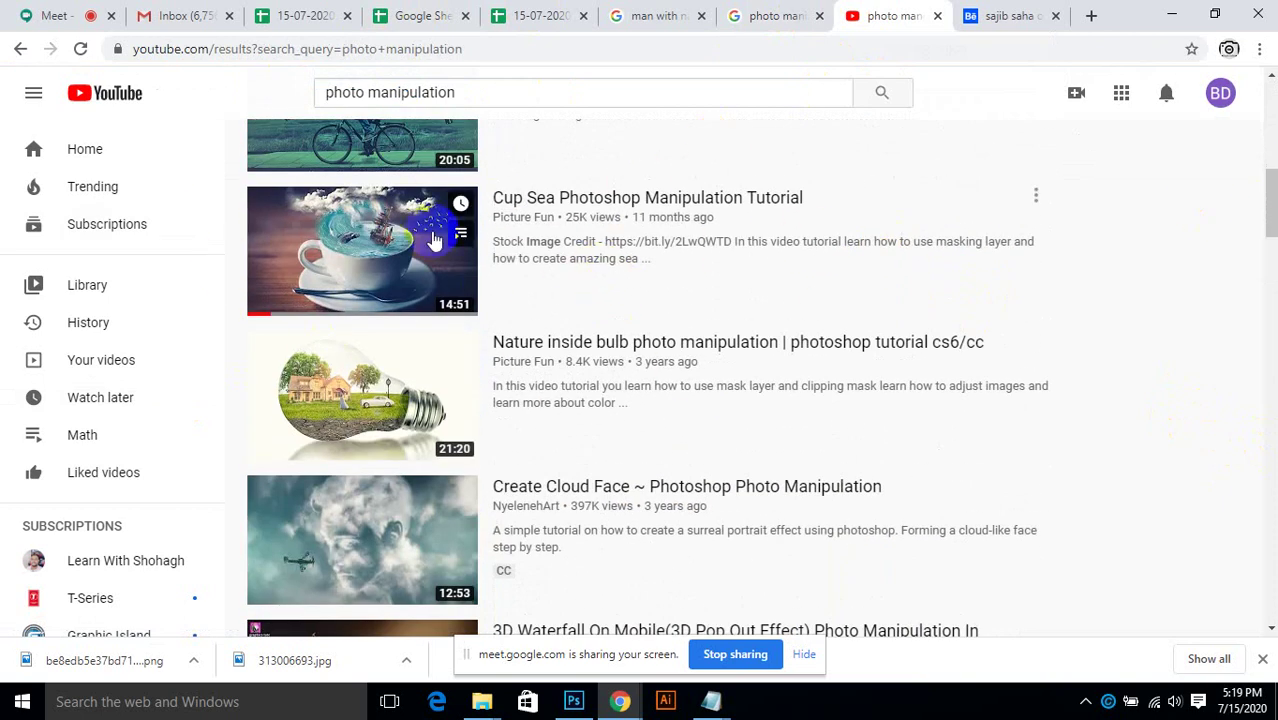
scroll(633, 408, down, 2)
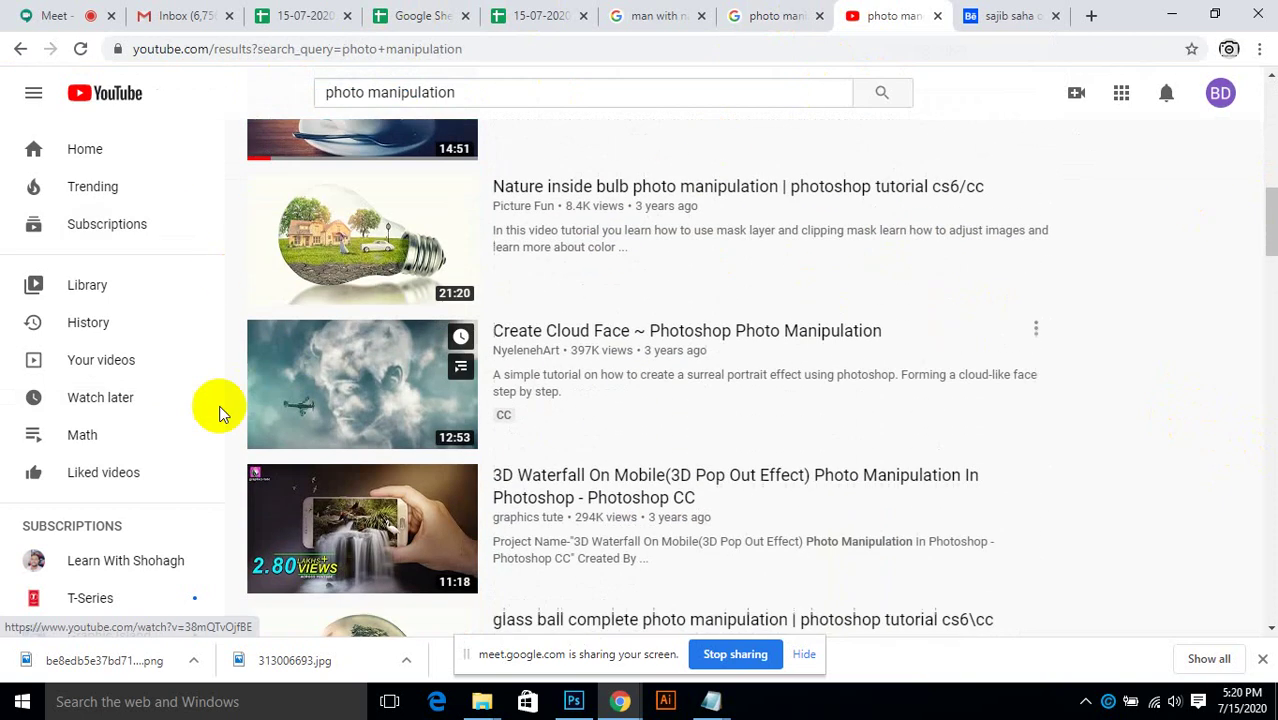